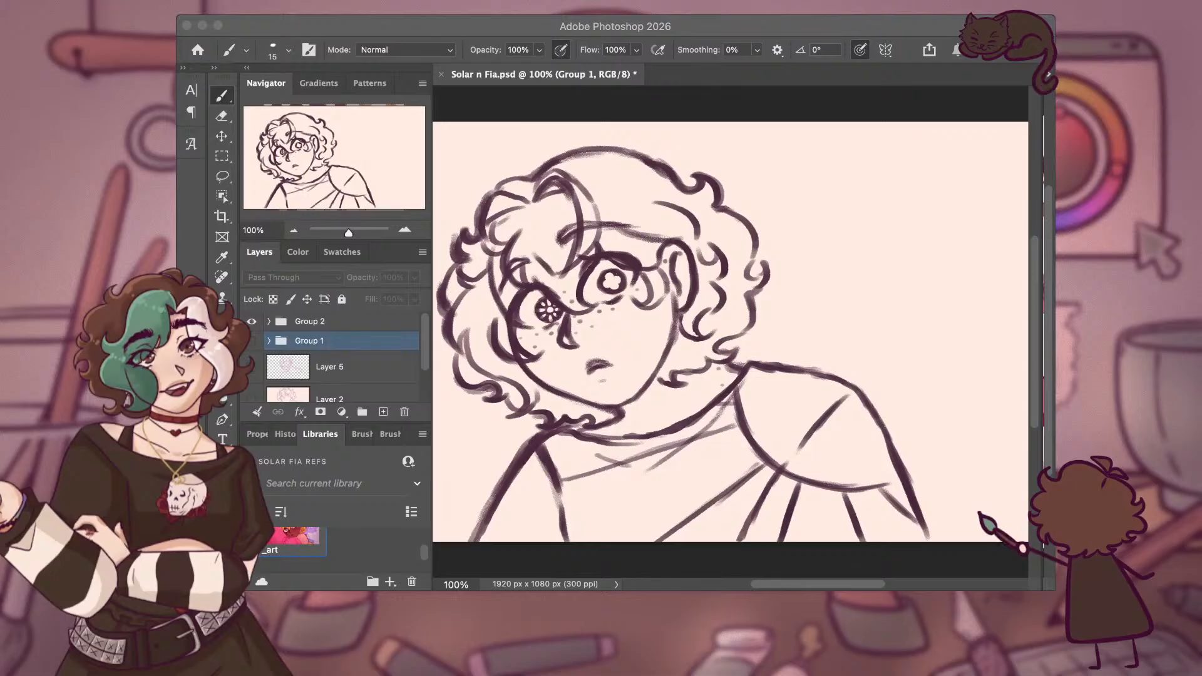
# Widen the SF_Design_001.PNG reference pane beside the sketch to show more of the character designs.
pyautogui.click(1033, 158)
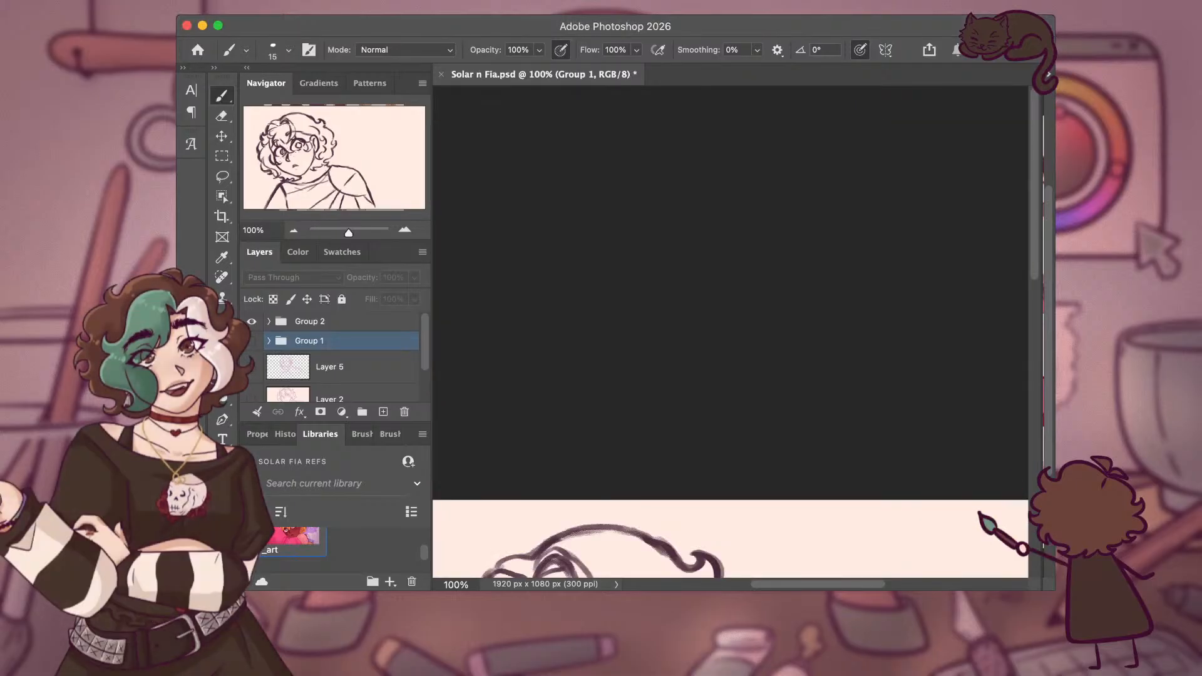
pyautogui.scroll(-10, 730, 332)
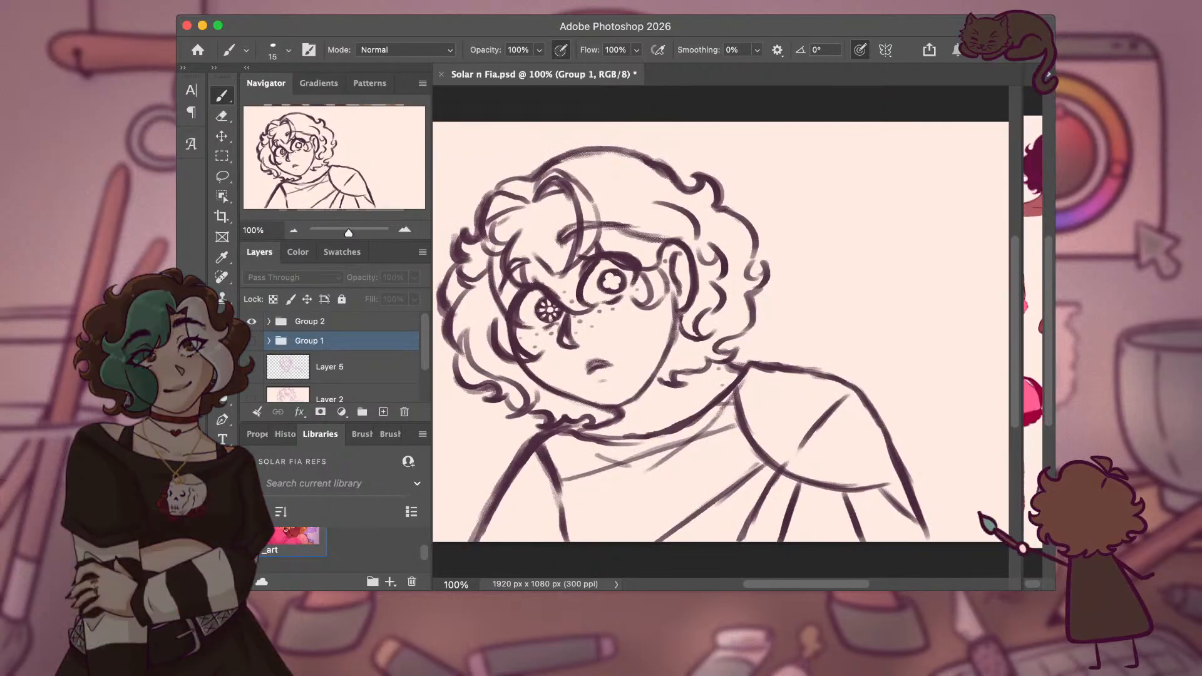
pyautogui.moveTo(1017, 196); pyautogui.dragTo(956, 196)
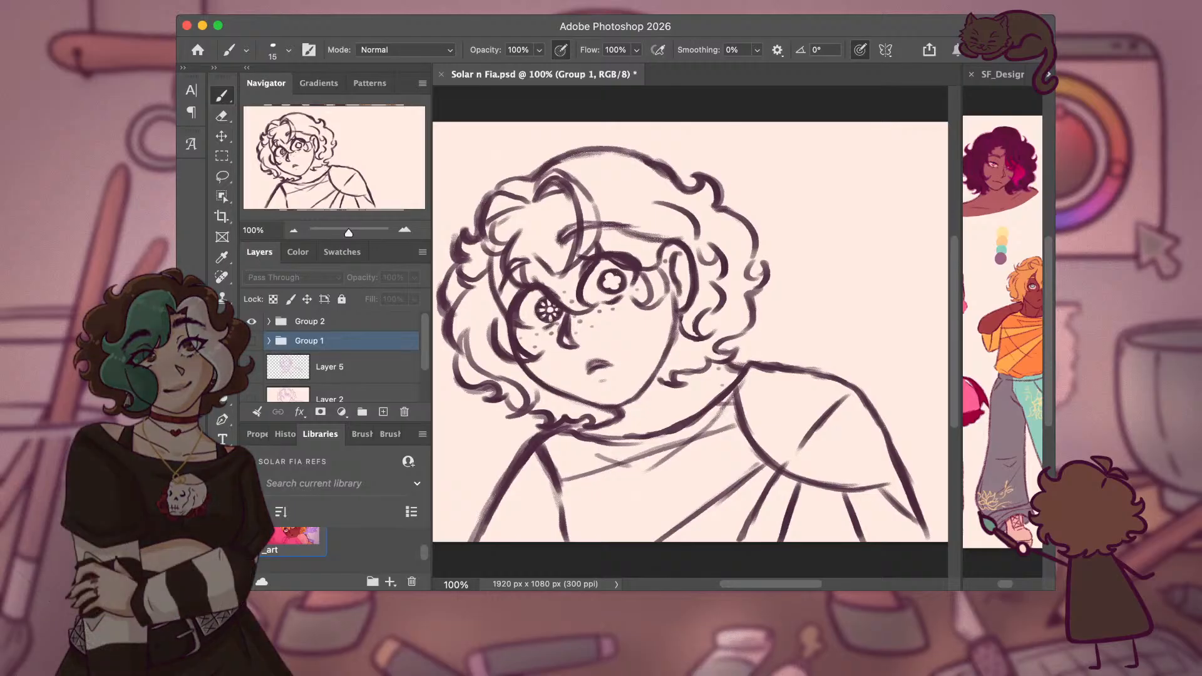
pyautogui.click(964, 543)
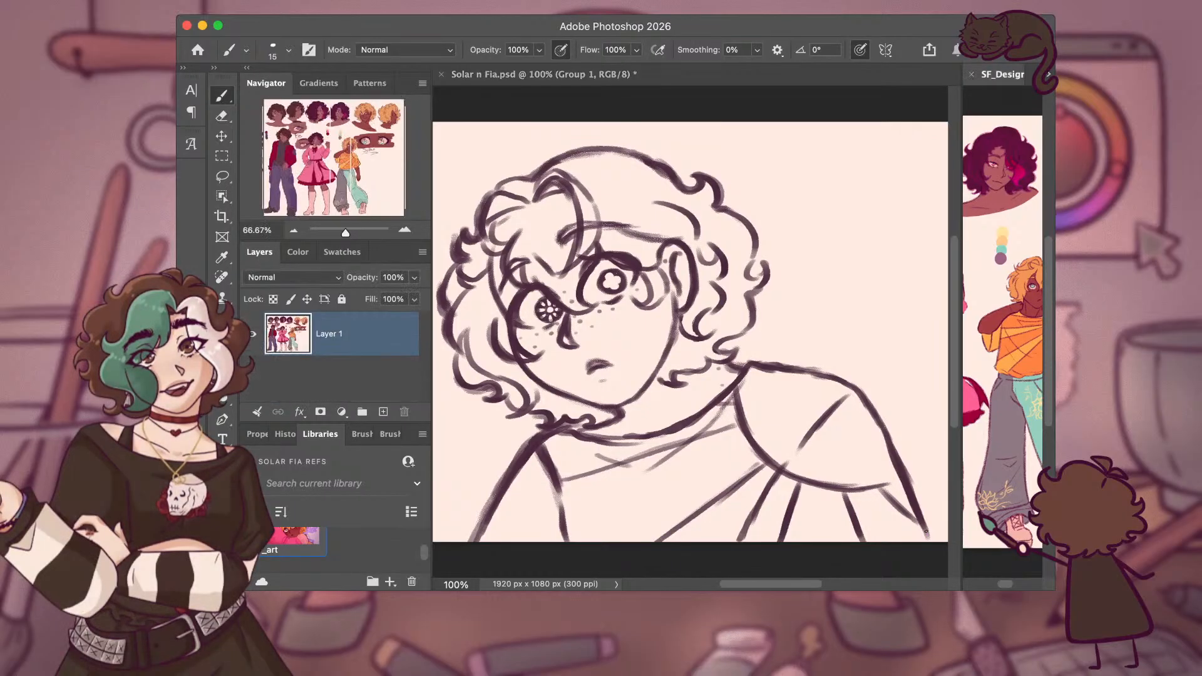
pyautogui.click(955, 501)
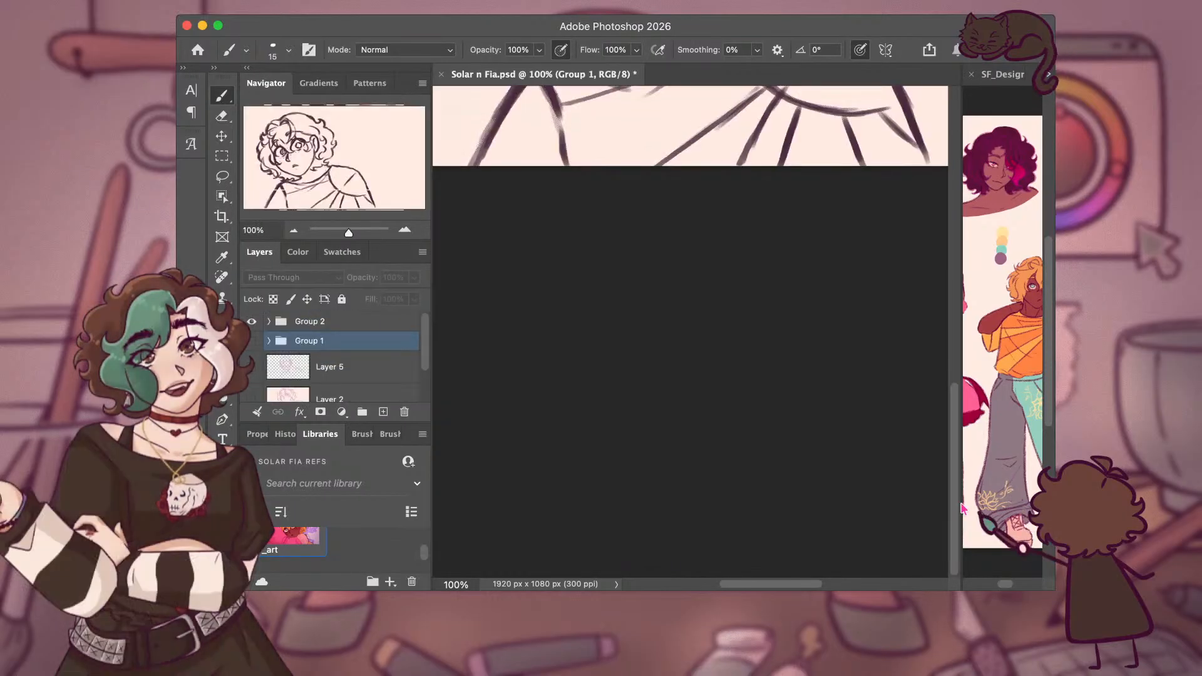
pyautogui.click(964, 498)
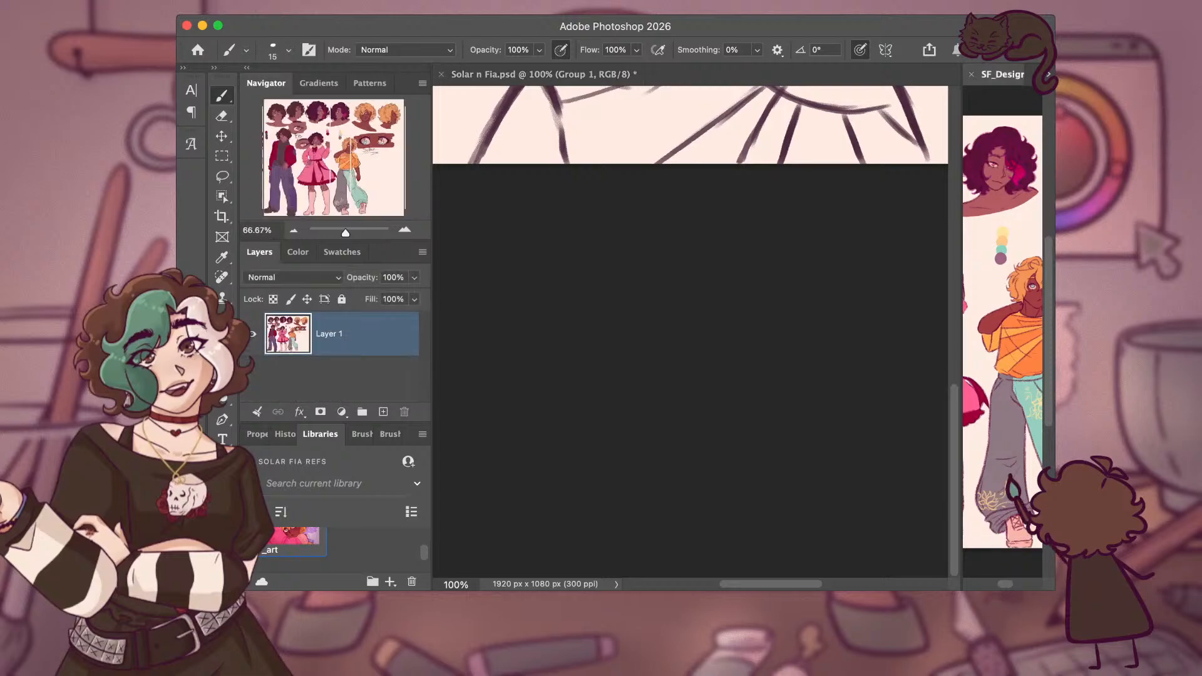
pyautogui.moveTo(960, 171); pyautogui.dragTo(951, 172)
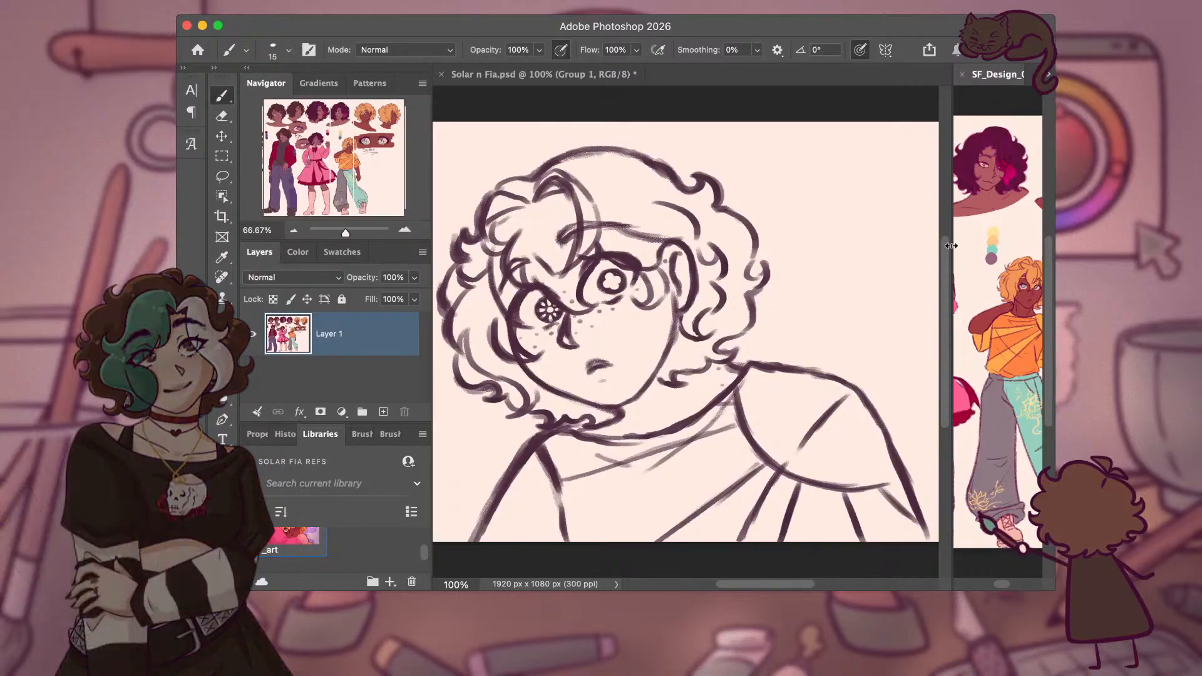
pyautogui.moveTo(952, 250); pyautogui.dragTo(731, 281)
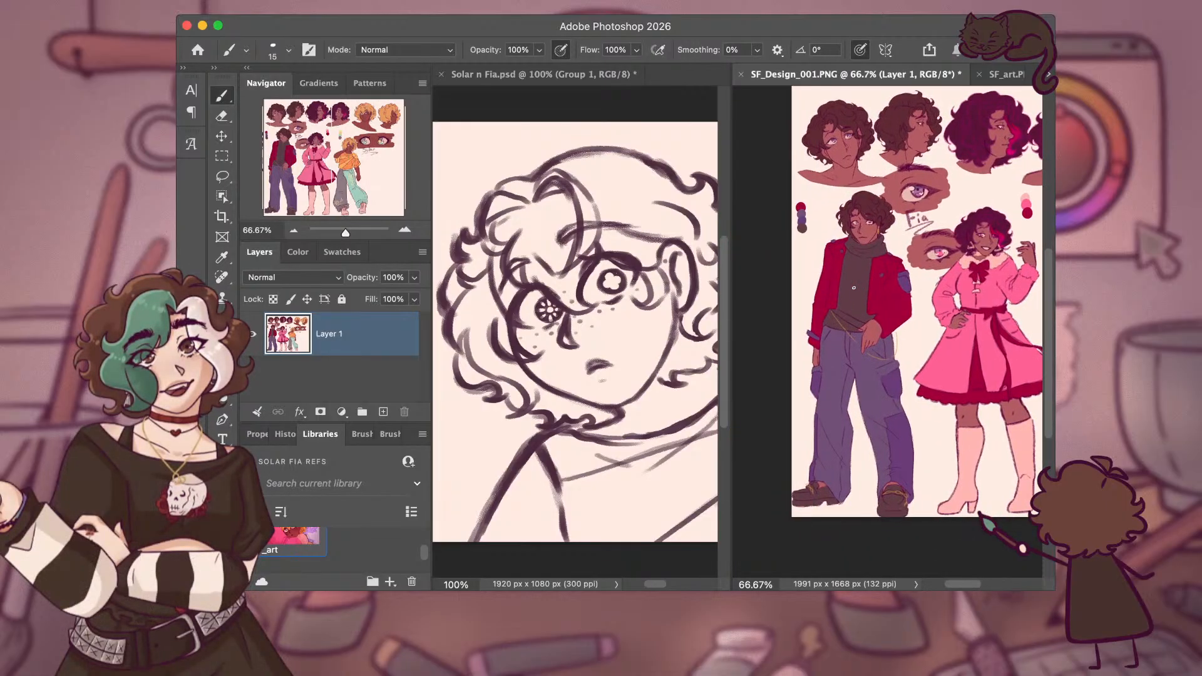
# Sample Solar's brown skin colour from the SF_Design_001.PNG reference with the Eyedropper and return to the Brush tool.
pyautogui.hscroll(5, 888, 326)
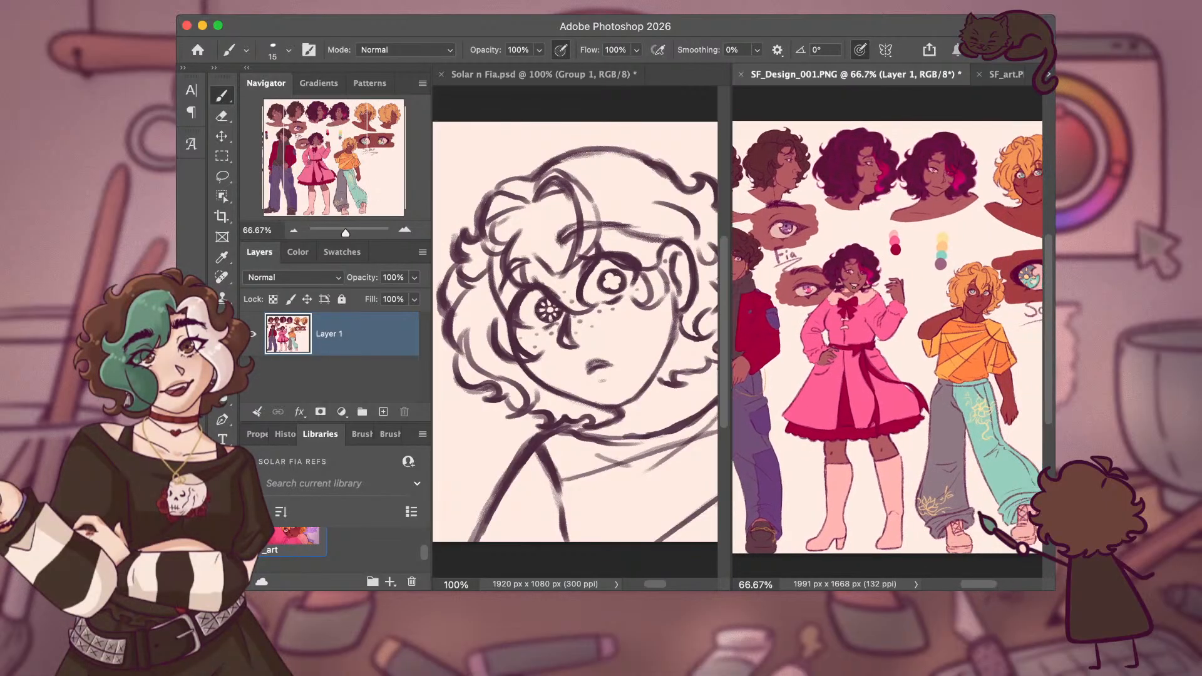
pyautogui.hscroll(-4, 853, 287)
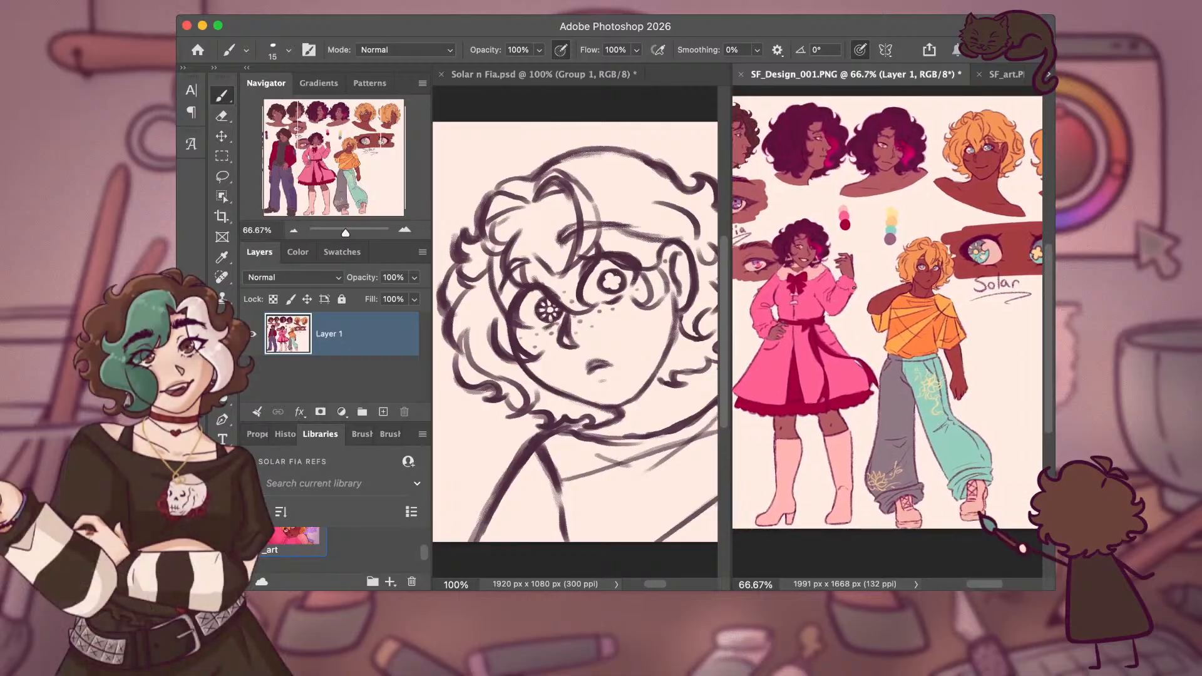
pyautogui.scroll(-1, 853, 288)
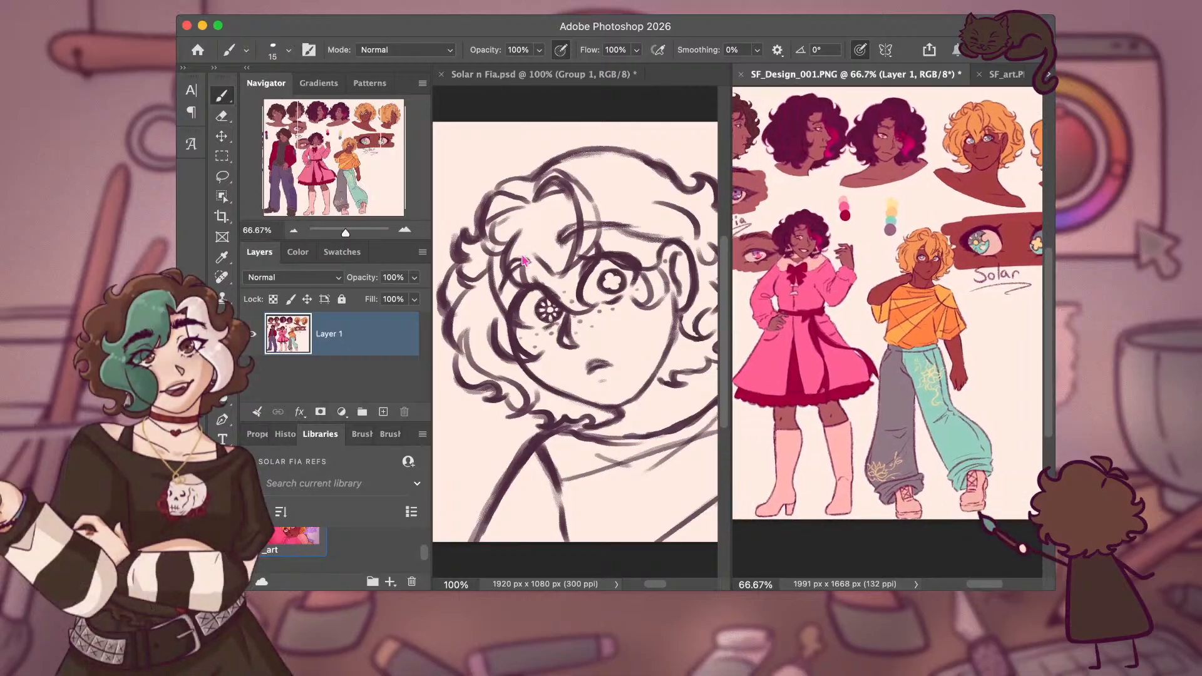
pyautogui.scroll(-2, 524, 260)
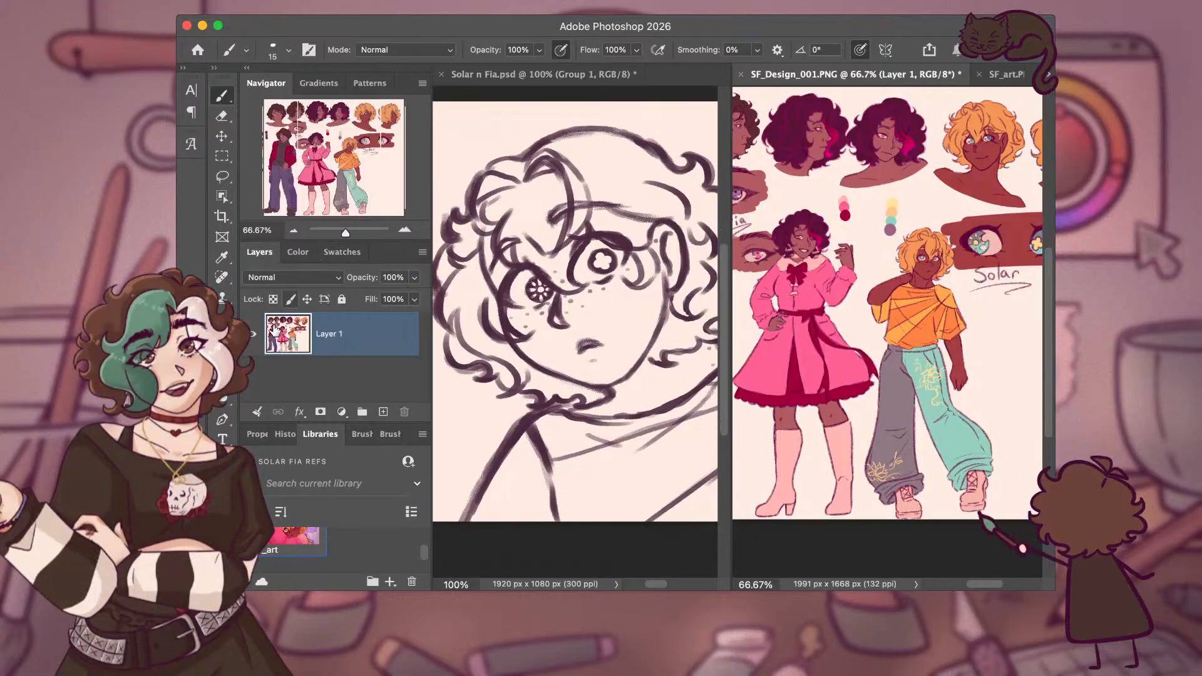
pyautogui.click(223, 258)
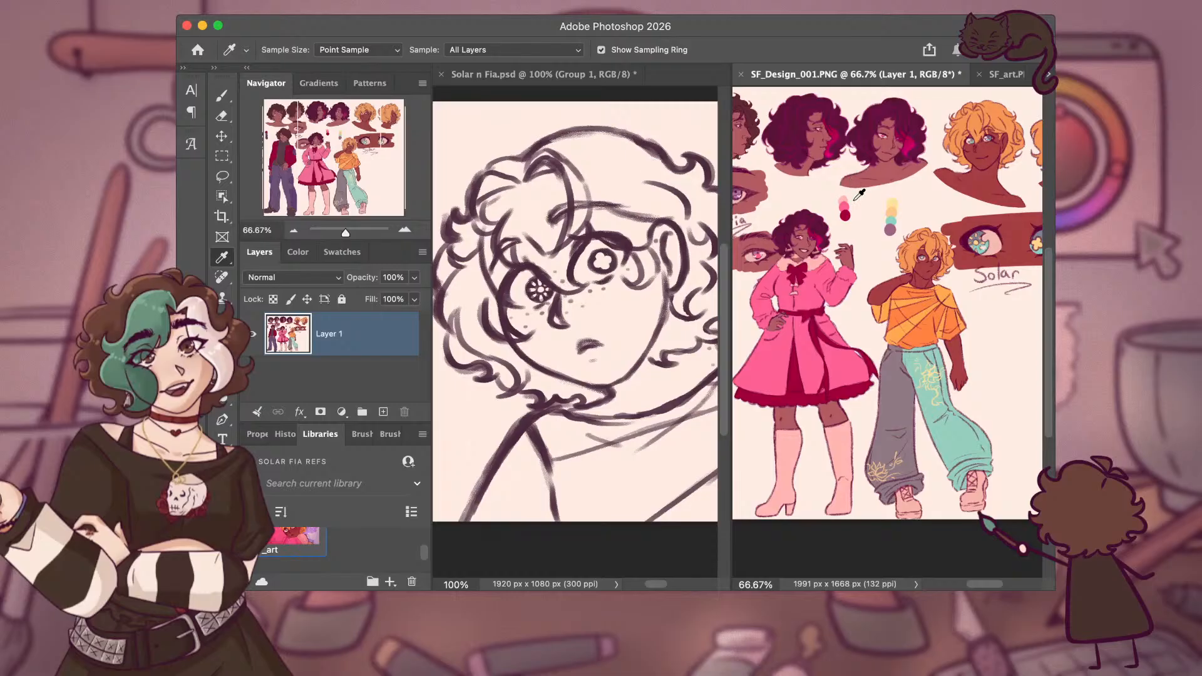
pyautogui.click(1026, 215)
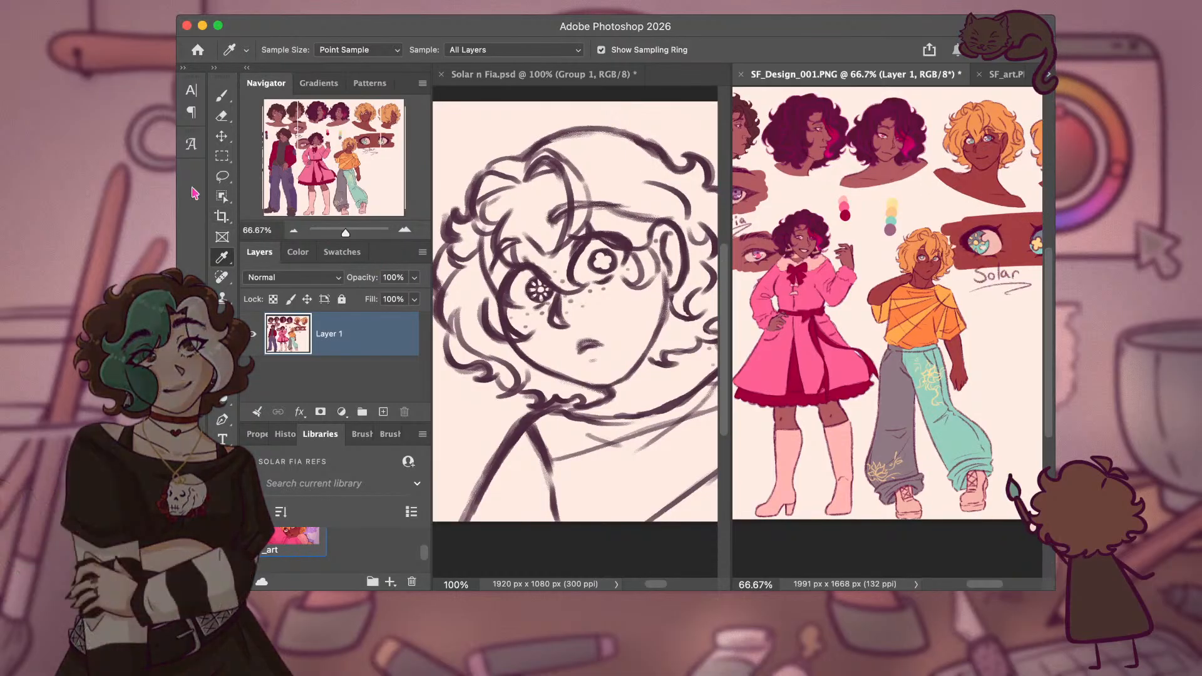
pyautogui.click(229, 98)
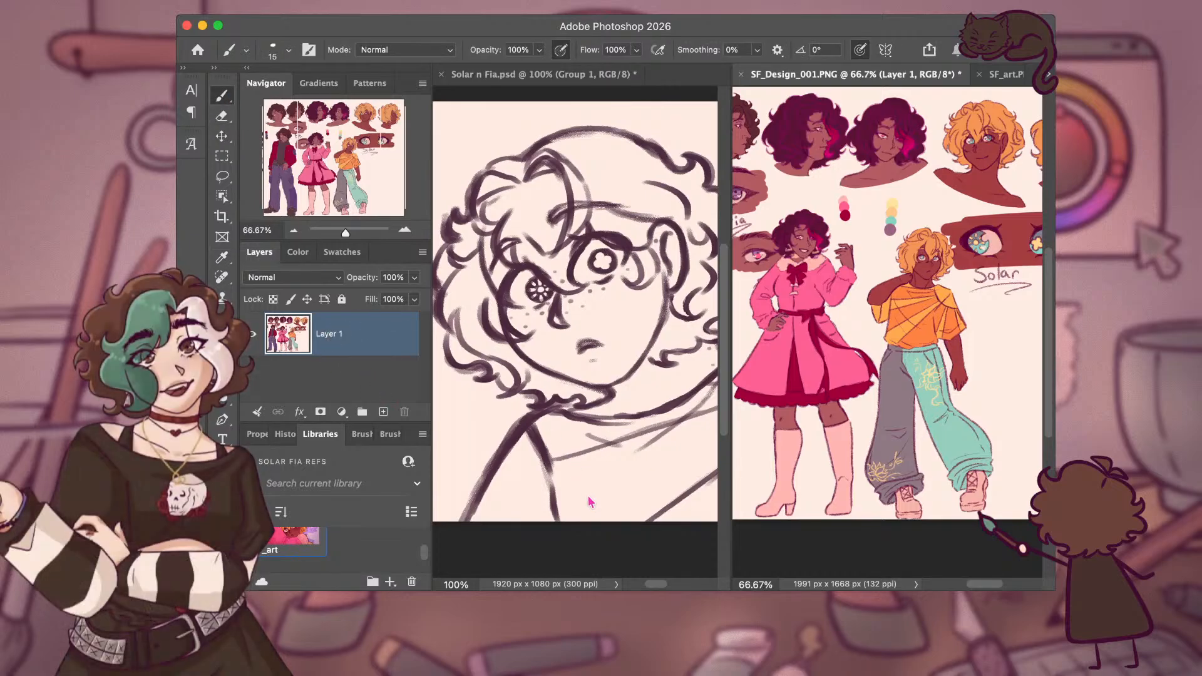
# Add a new layer to Solar n Fia.psd and place it directly below Group 1.
pyautogui.click(476, 320)
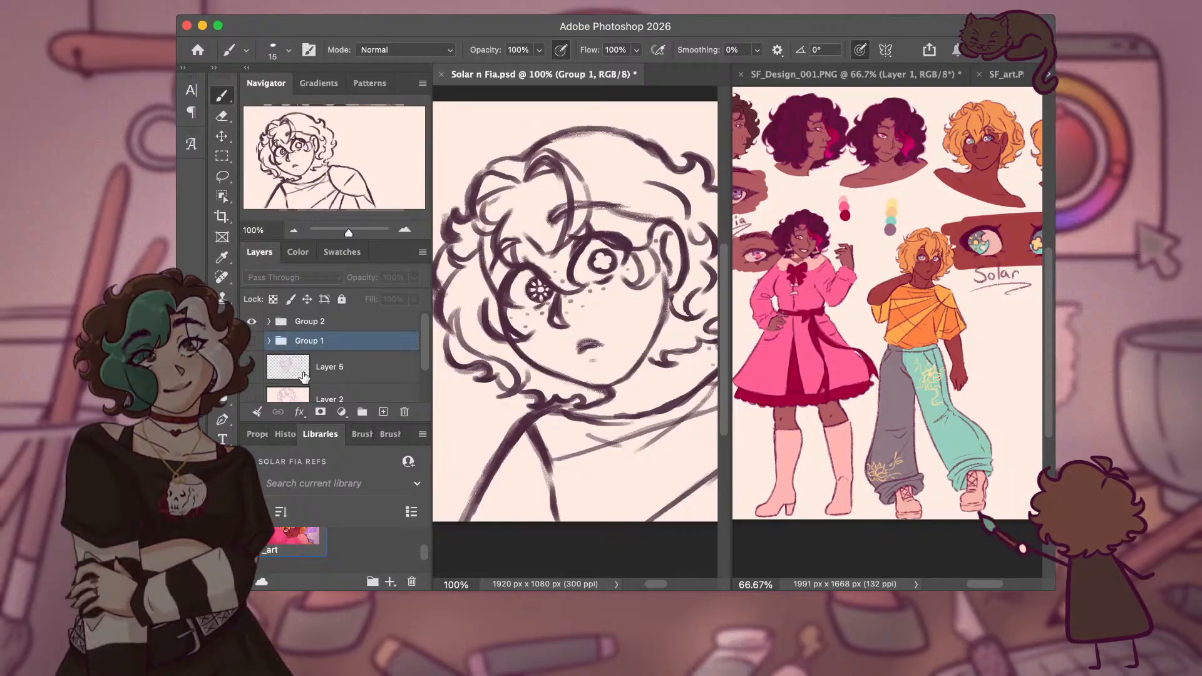
pyautogui.scroll(-5, 302, 377)
pyautogui.scroll(5, 302, 377)
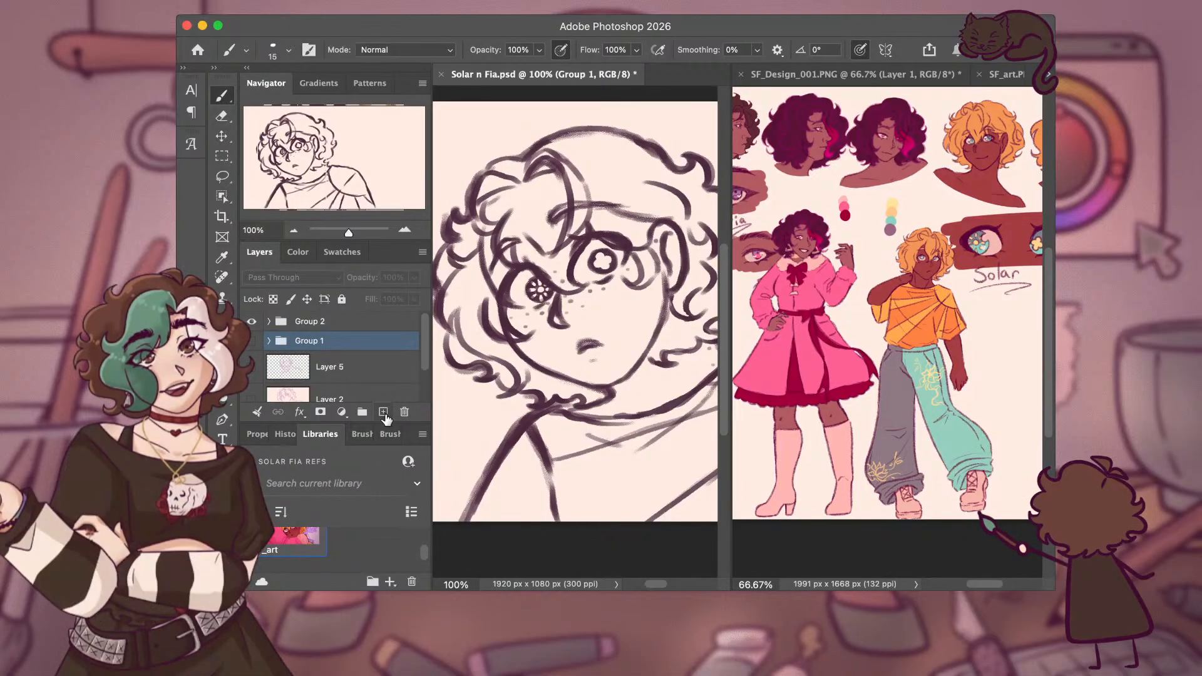
pyautogui.click(384, 412)
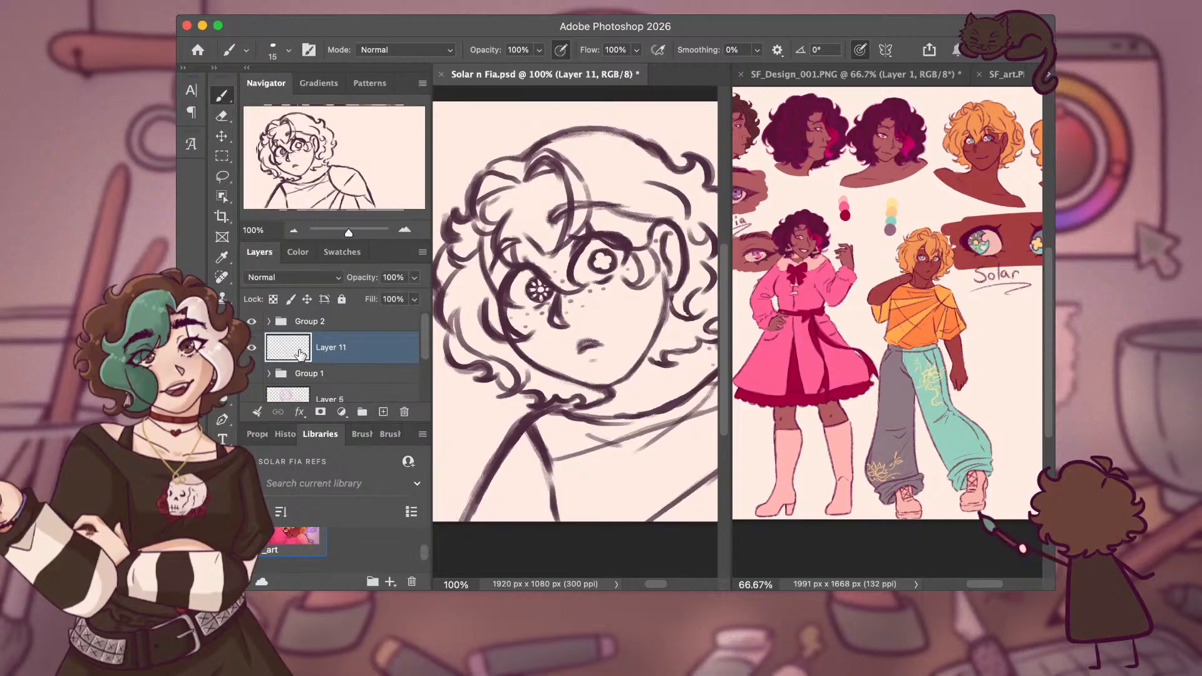
pyautogui.moveTo(298, 370); pyautogui.dragTo(301, 387)
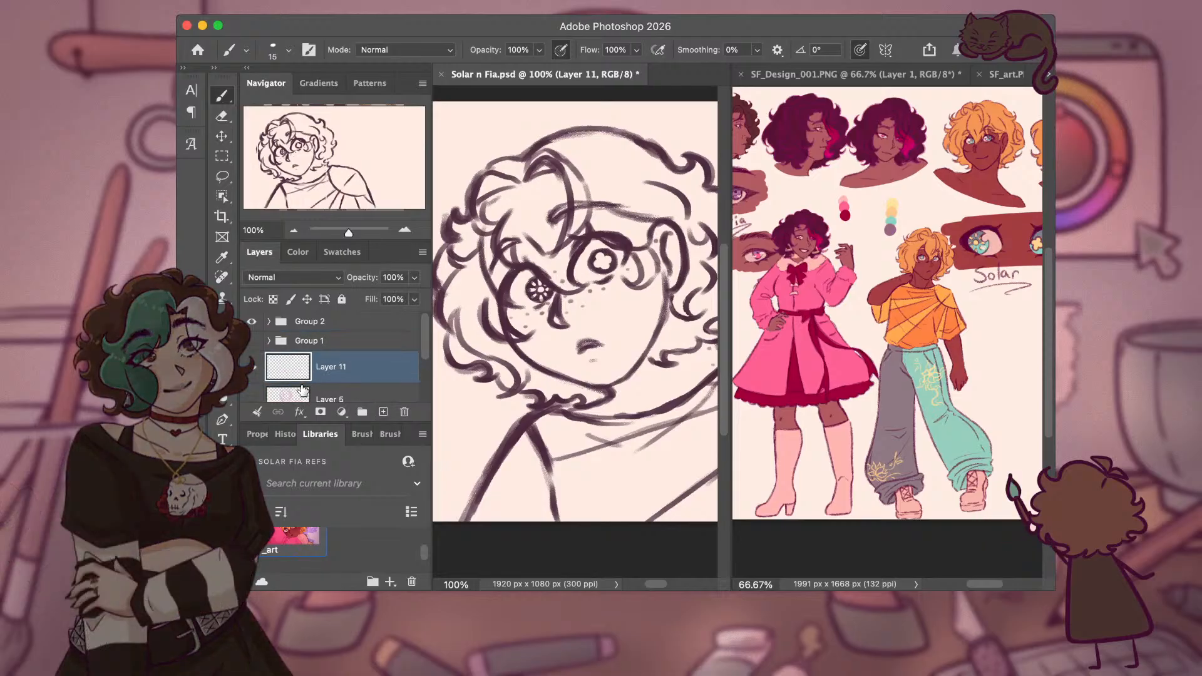
pyautogui.scroll(-1, 302, 390)
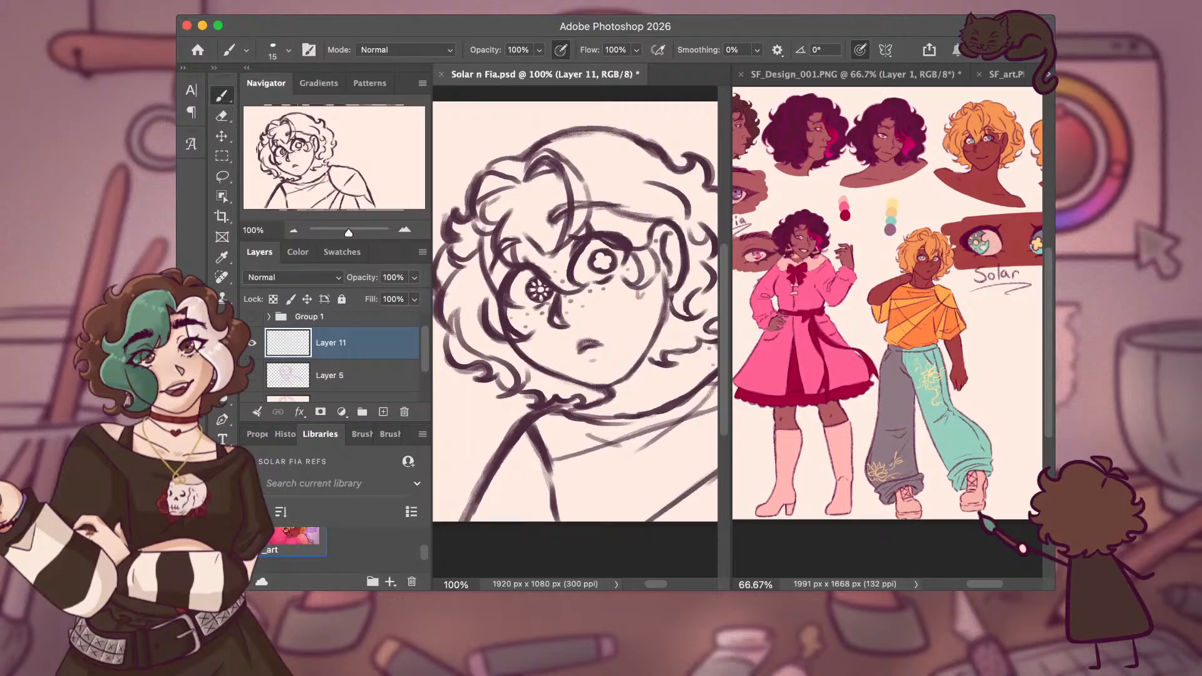
# Test brown brush strokes on the sketched cheek, undo them, and move Layer 11 above Group 1.
pyautogui.moveTo(653, 274)
pyautogui.mouseDown()
pyautogui.moveTo(643, 353)
pyautogui.moveTo(654, 318)
pyautogui.mouseUp()
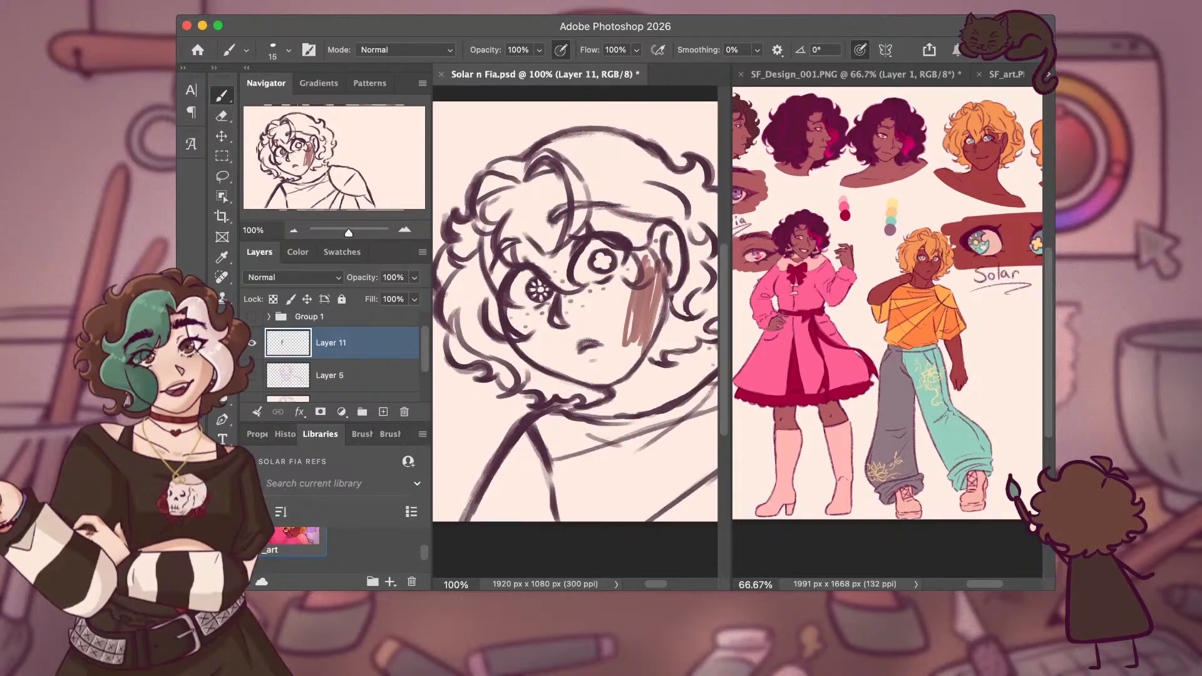
pyautogui.press('super+z')
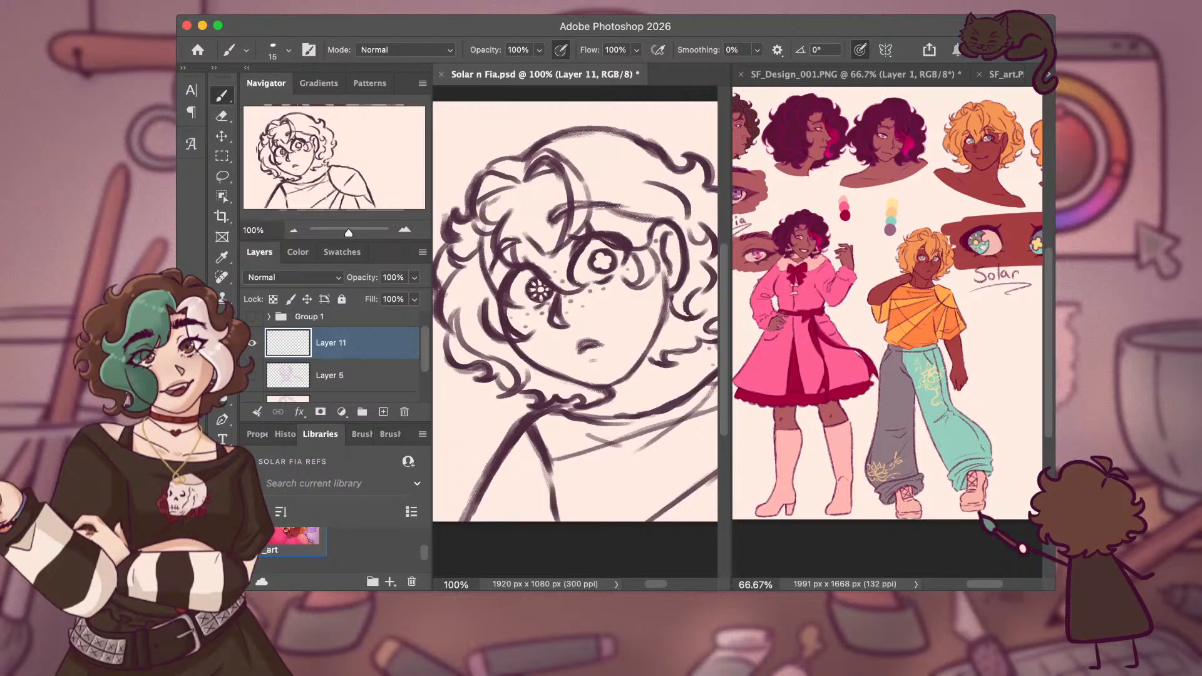
pyautogui.press('super+bracketright')
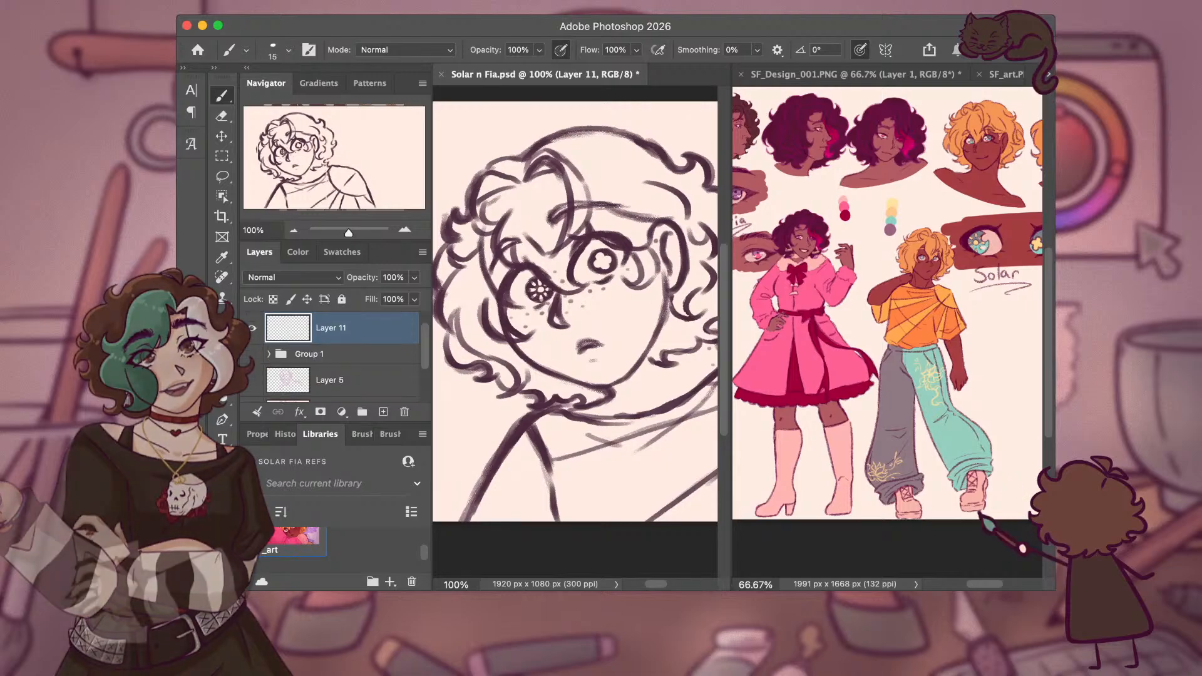
# Narrow the reference pane to give the sketch more room and bring Fia's red-jacket design into view.
pyautogui.scroll(-2, 575, 306)
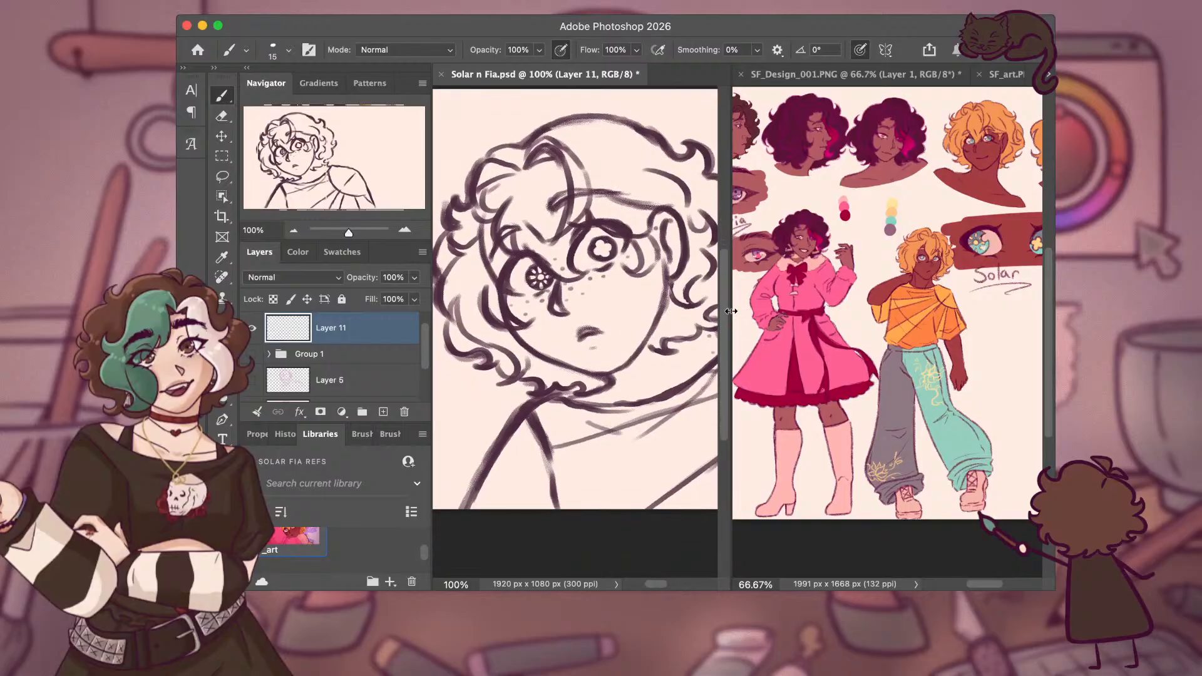
pyautogui.moveTo(731, 312); pyautogui.dragTo(880, 285)
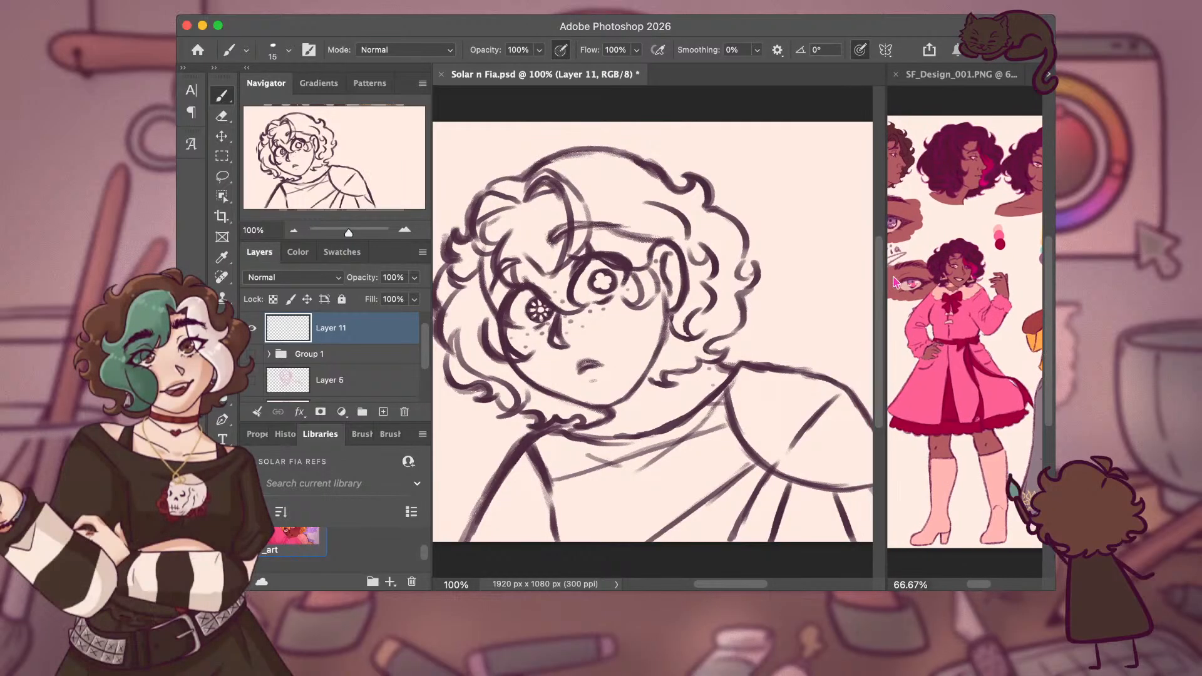
pyautogui.hscroll(-5, 959, 270)
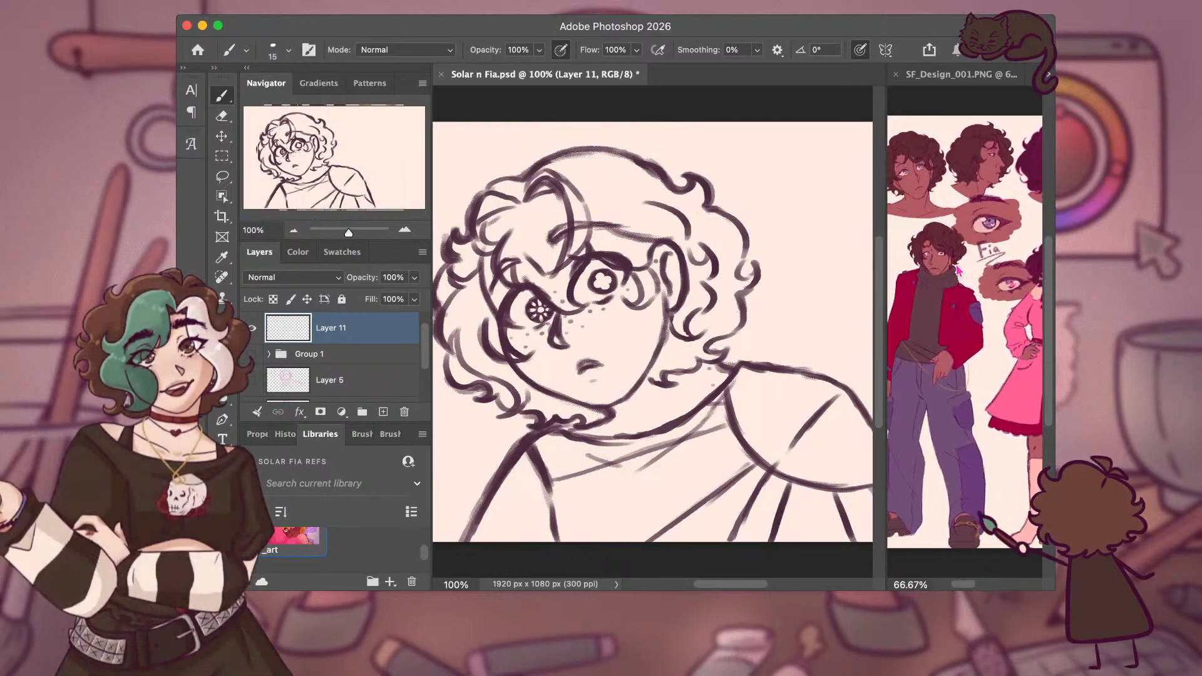
pyautogui.hscroll(3, 959, 271)
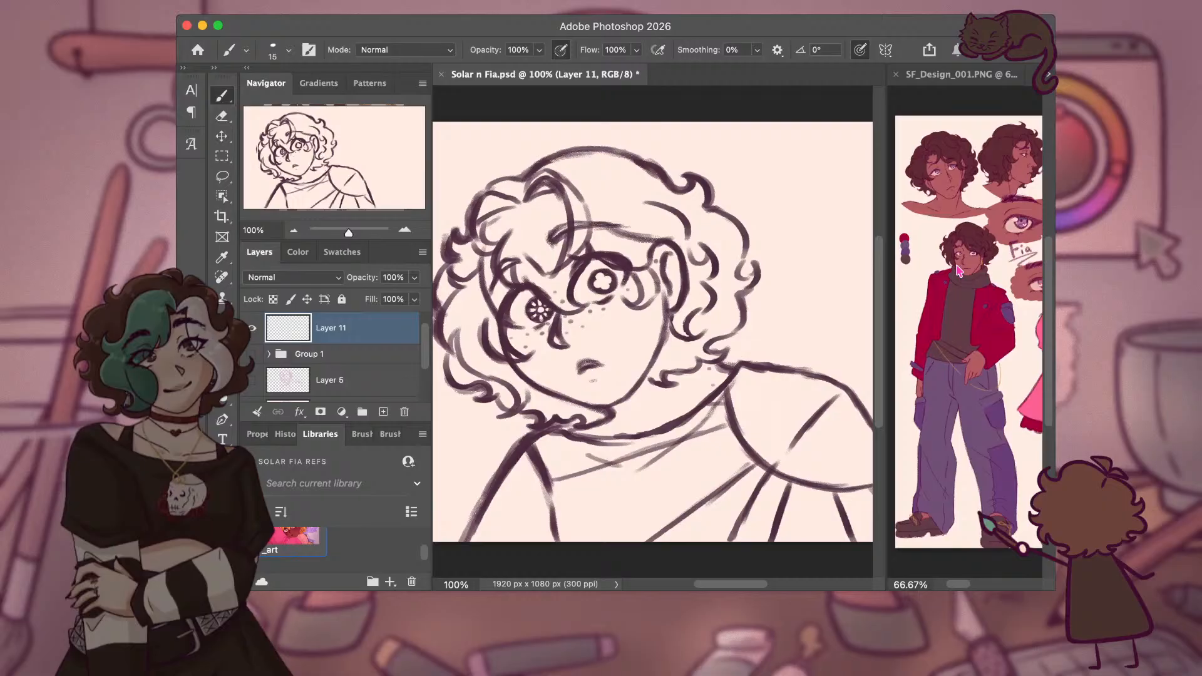
pyautogui.hscroll(-2, 958, 271)
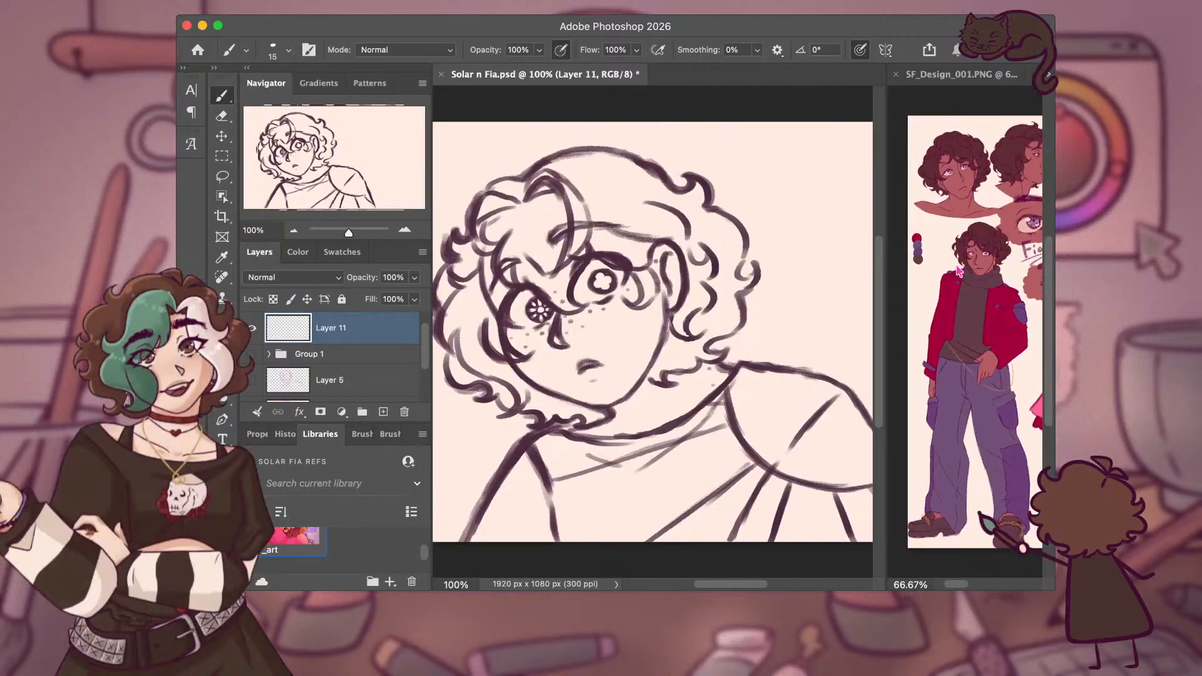
pyautogui.hscroll(2, 959, 271)
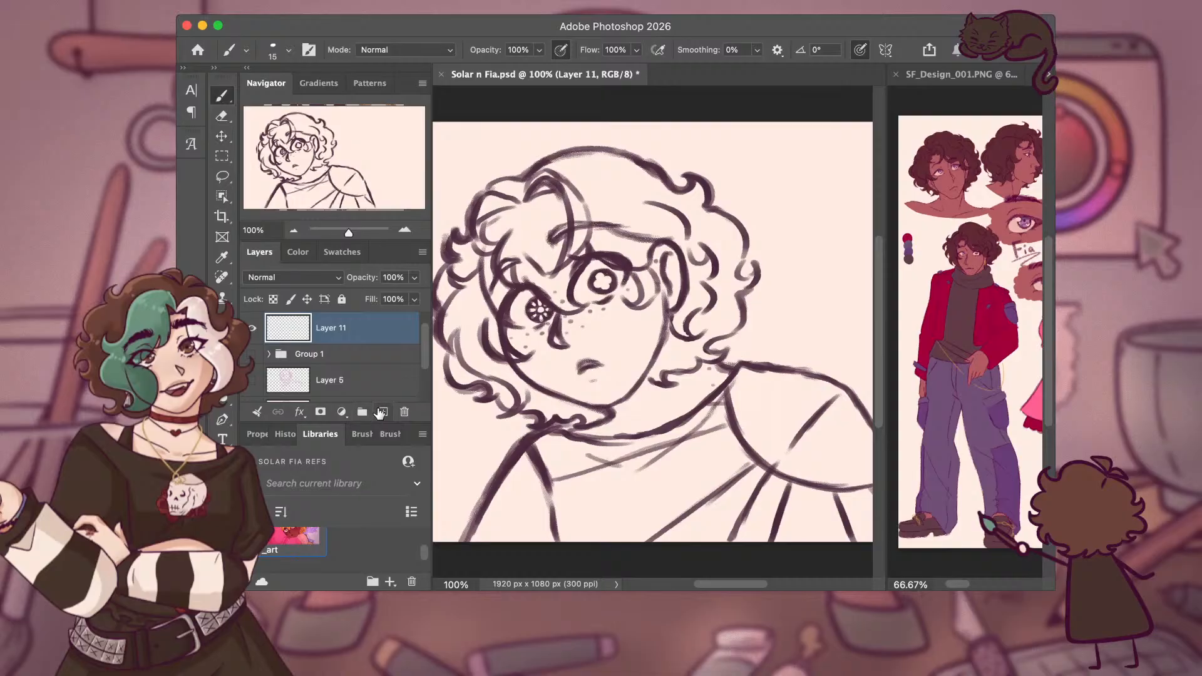
# Hide Group 2 and move Layer 11 above it in the layer stack.
pyautogui.click(384, 413)
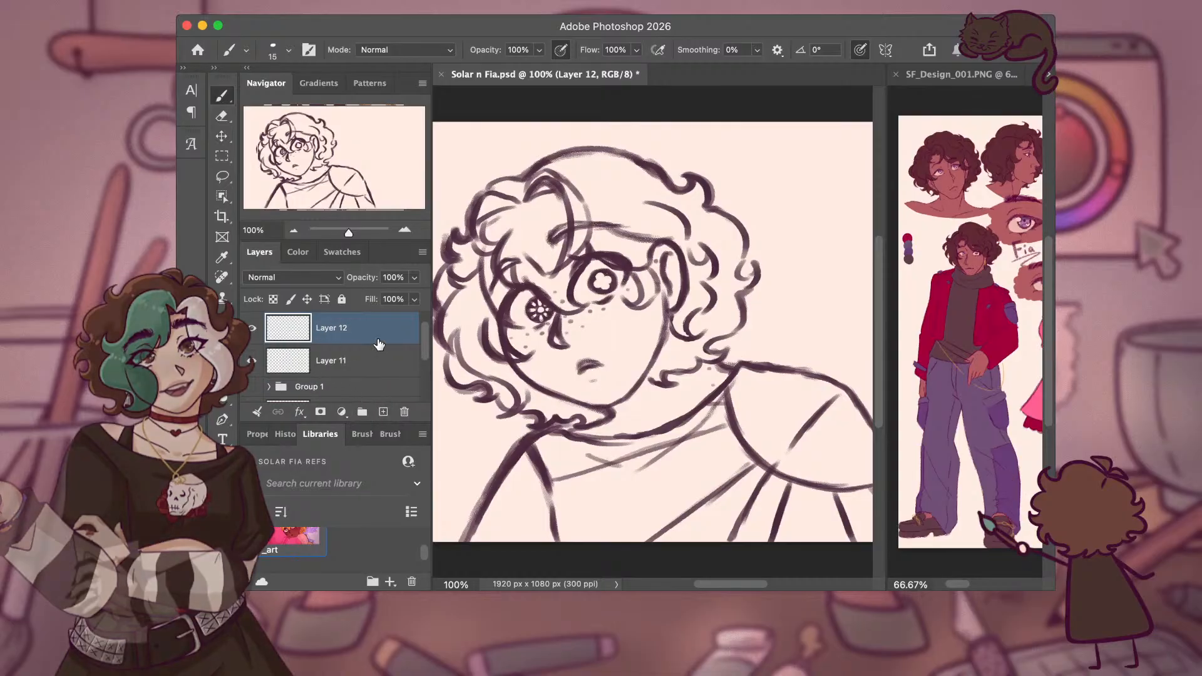
pyautogui.press('BackSpace')
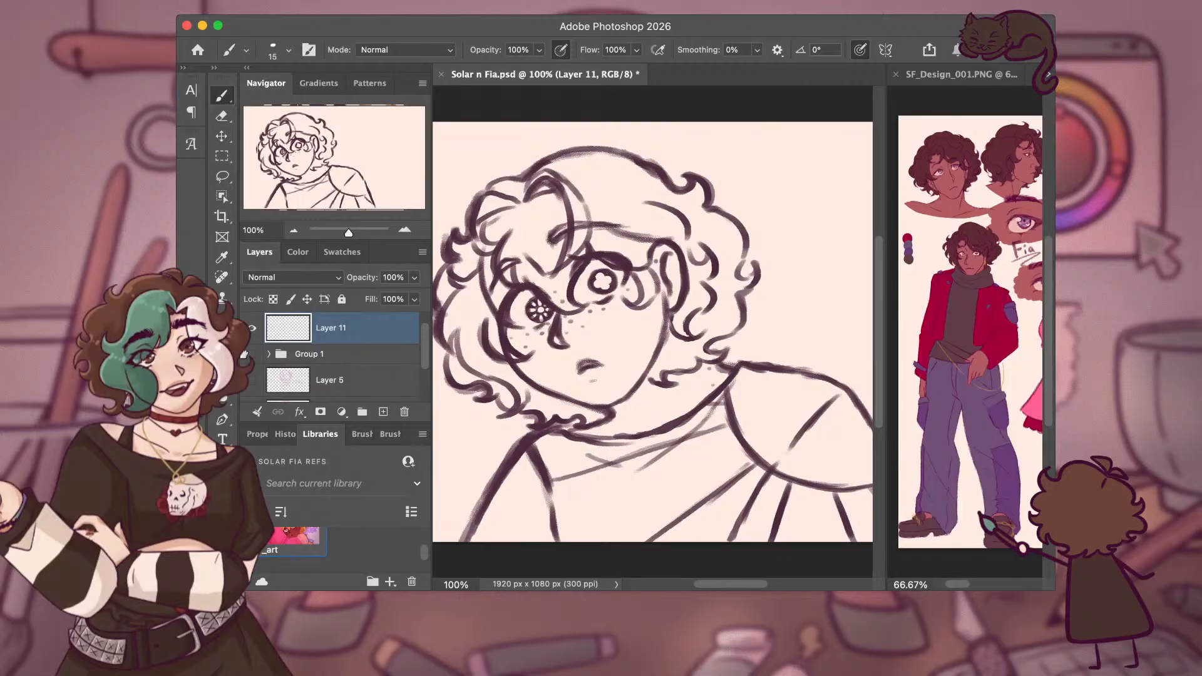
pyautogui.scroll(1, 251, 355)
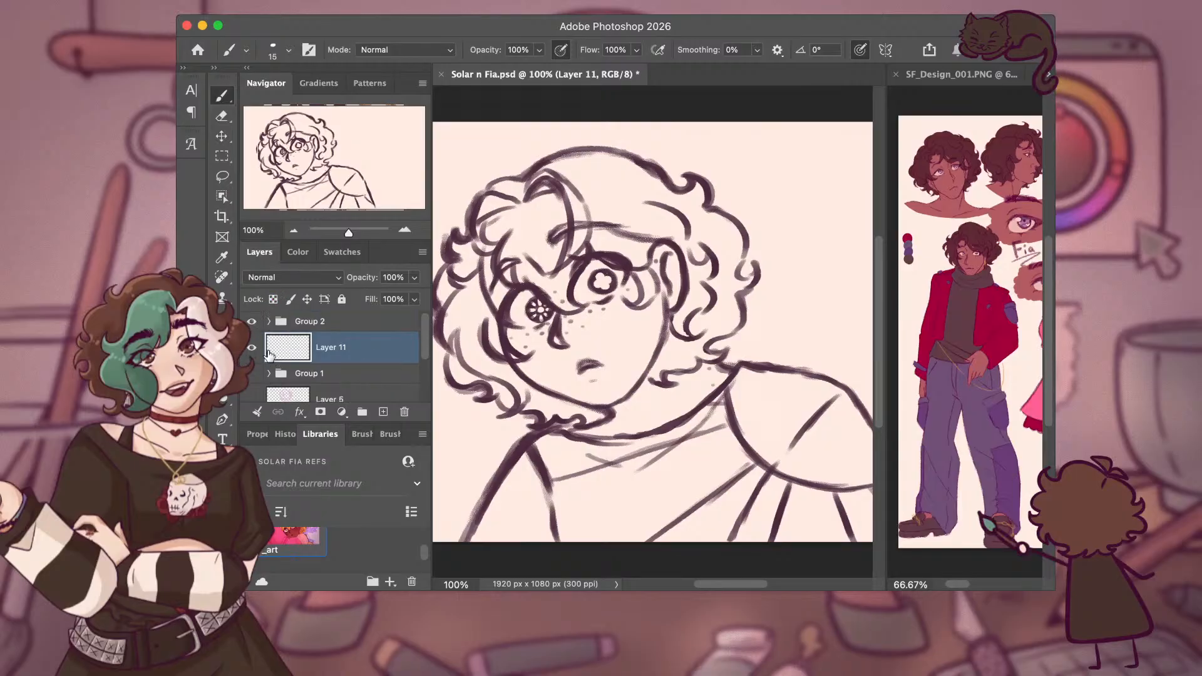
pyautogui.click(251, 321)
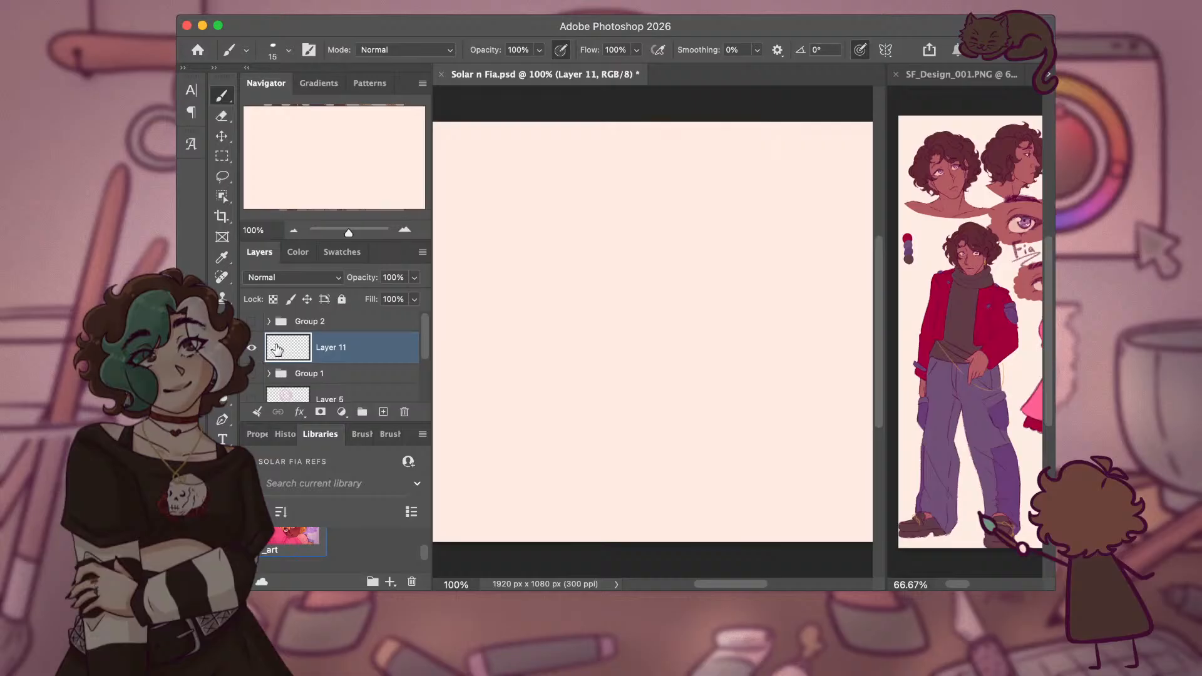
pyautogui.moveTo(334, 350); pyautogui.dragTo(337, 311)
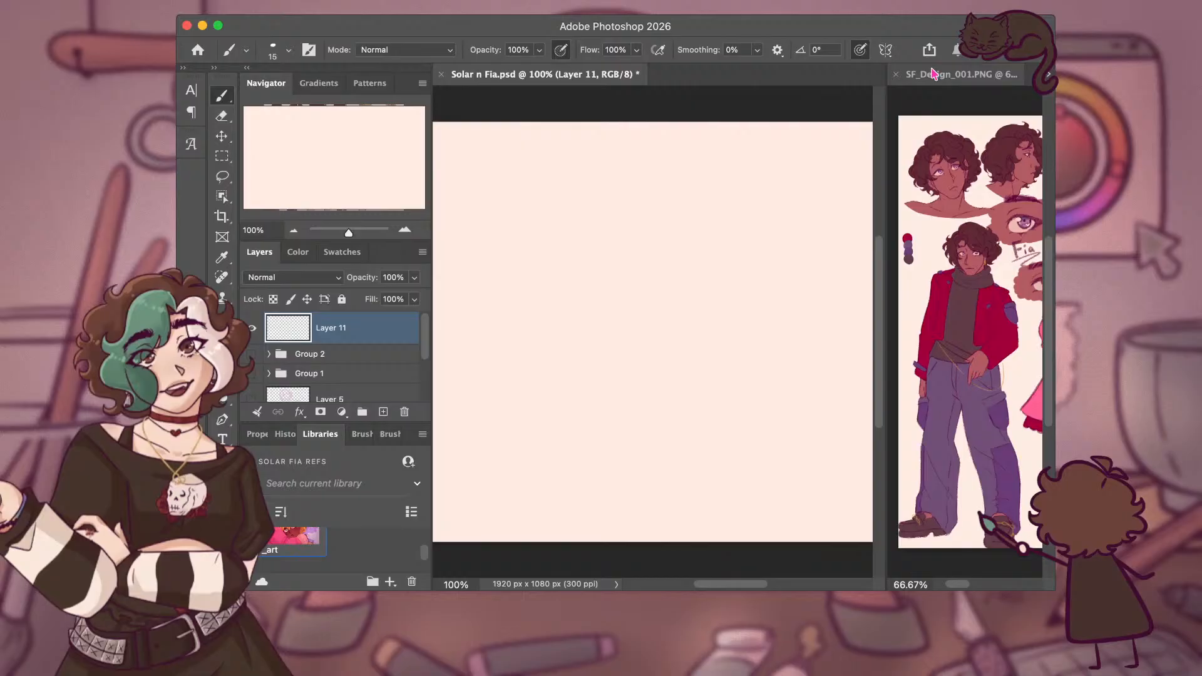
# Gather the SF_Design_001.PNG and SF_art.PNG reference images into the same tab group as Solar n Fia.psd.
pyautogui.moveTo(933, 74); pyautogui.dragTo(607, 100)
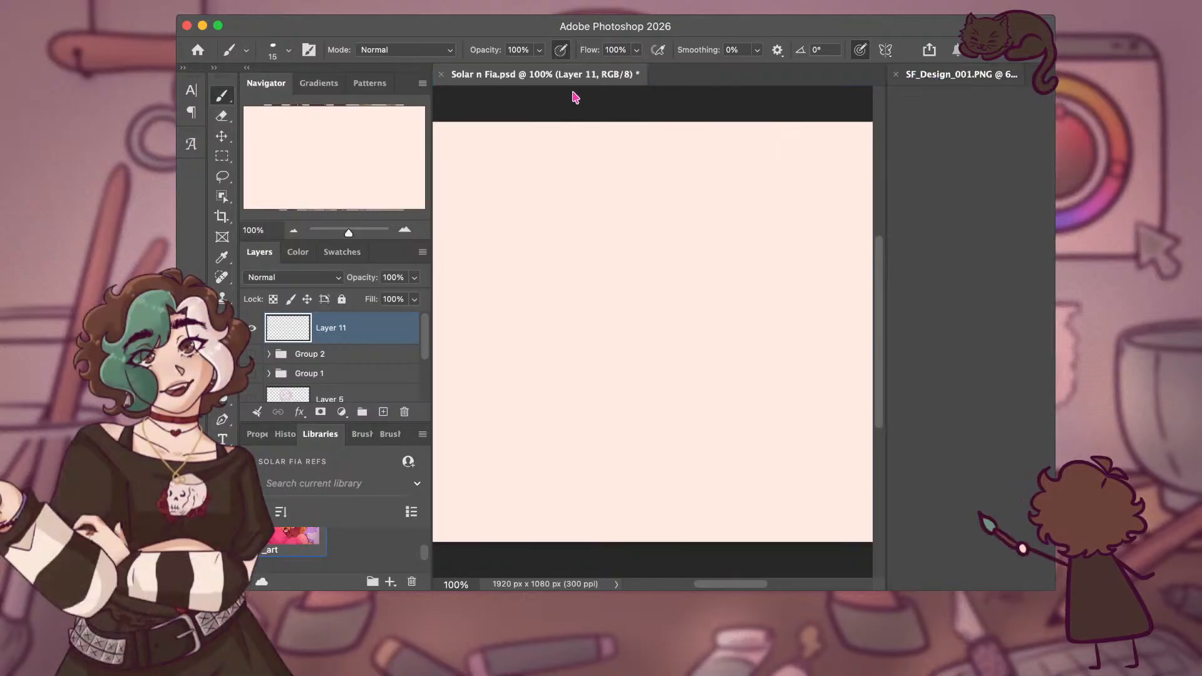
pyautogui.moveTo(511, 113); pyautogui.dragTo(413, 75)
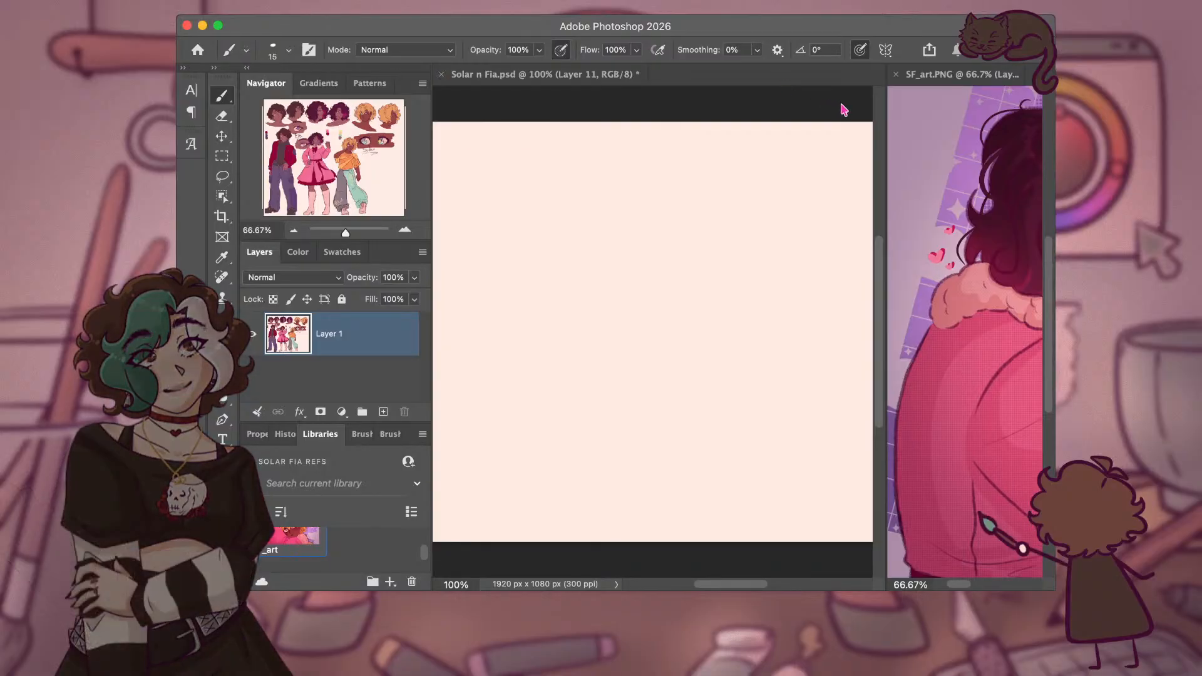
pyautogui.moveTo(942, 74); pyautogui.dragTo(795, 81)
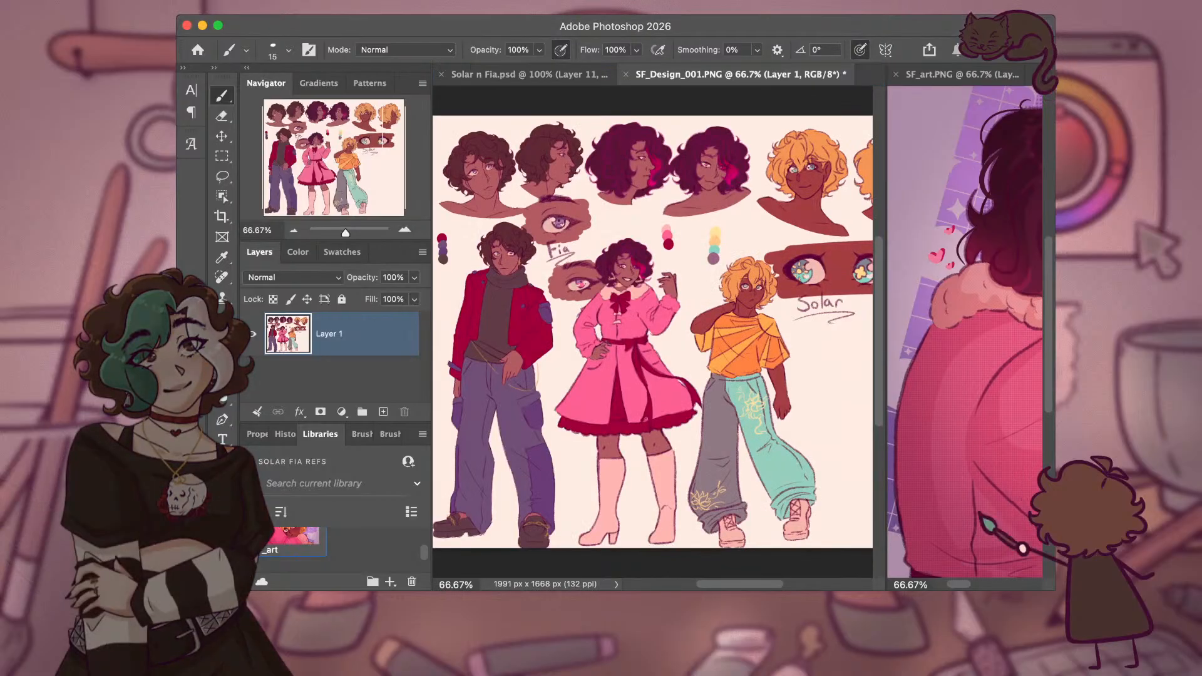
pyautogui.moveTo(940, 75); pyautogui.dragTo(801, 79)
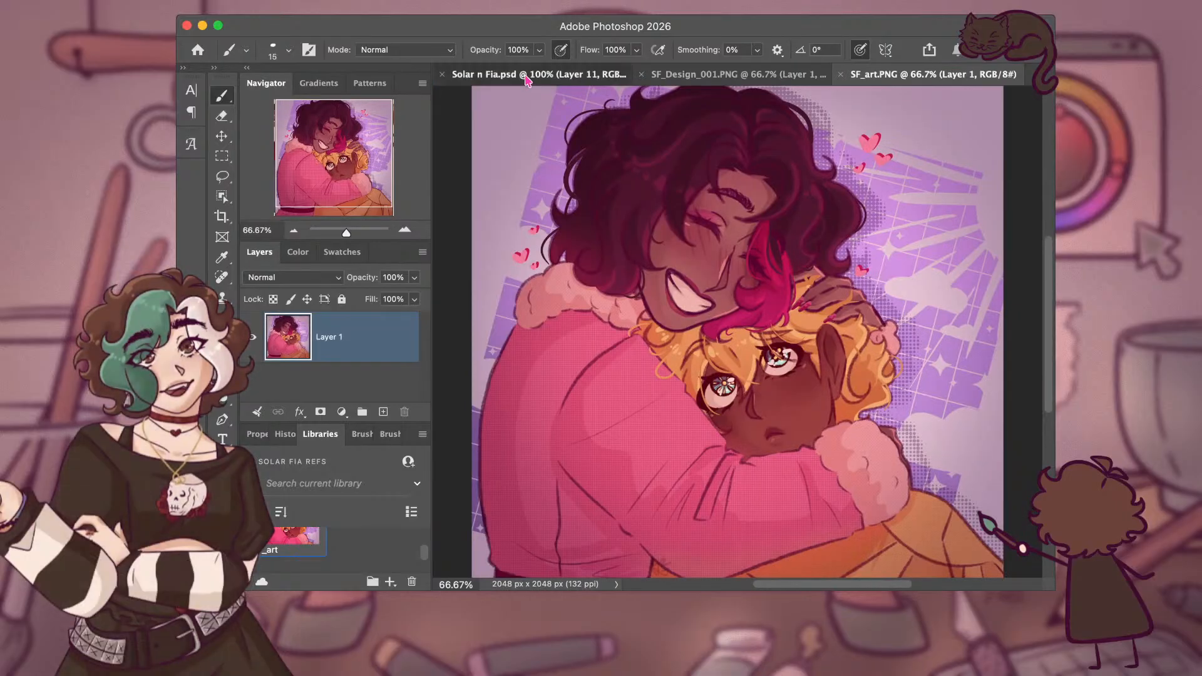
# Split Solar n Fia.psd out of the shared tab group and dock it in its own pane beside the two reference images.
pyautogui.moveTo(525, 75); pyautogui.dragTo(983, 129)
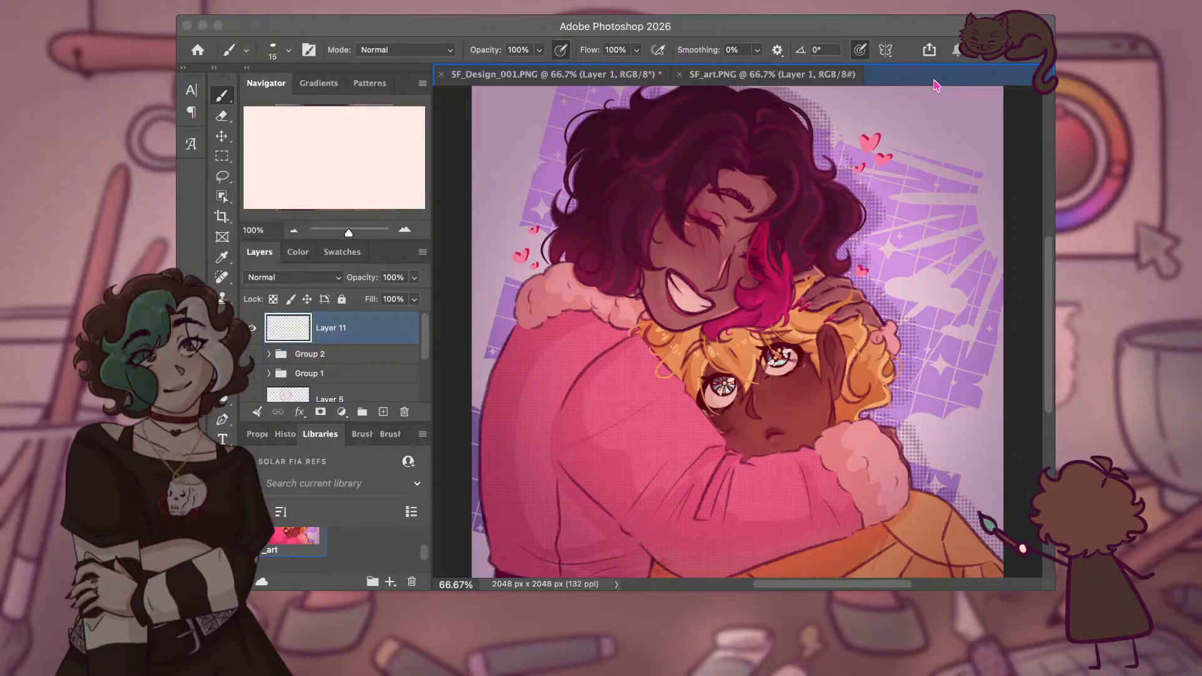
pyautogui.moveTo(940, 85); pyautogui.dragTo(937, 84)
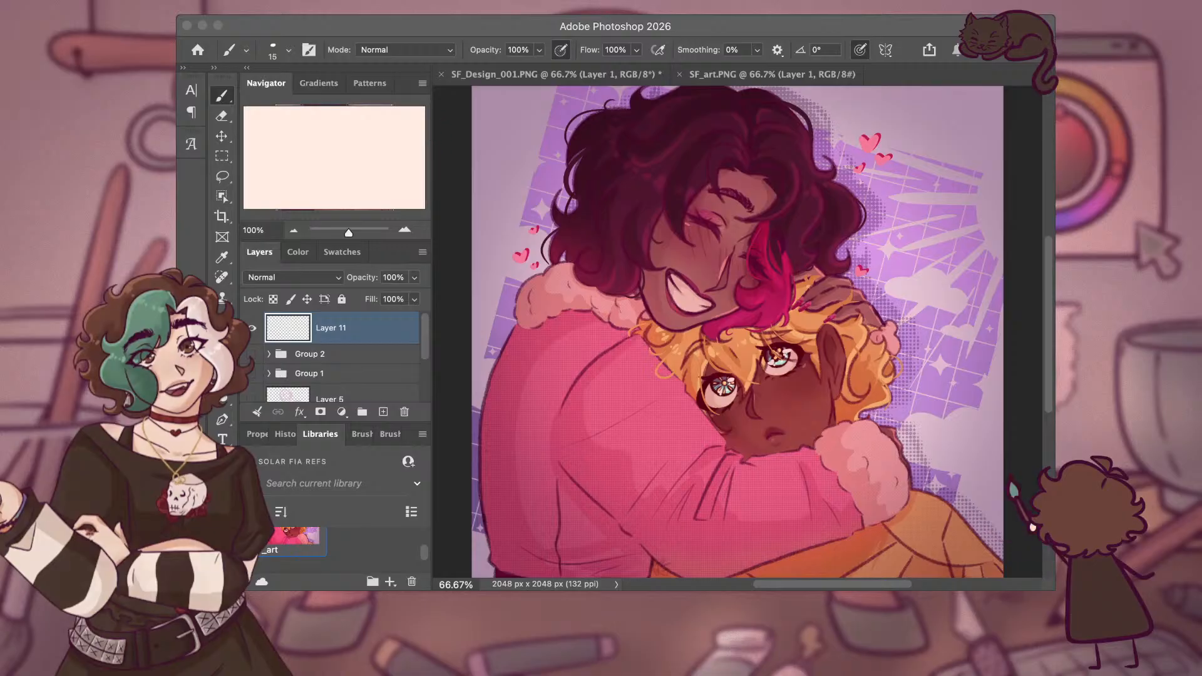
pyautogui.click(434, 116)
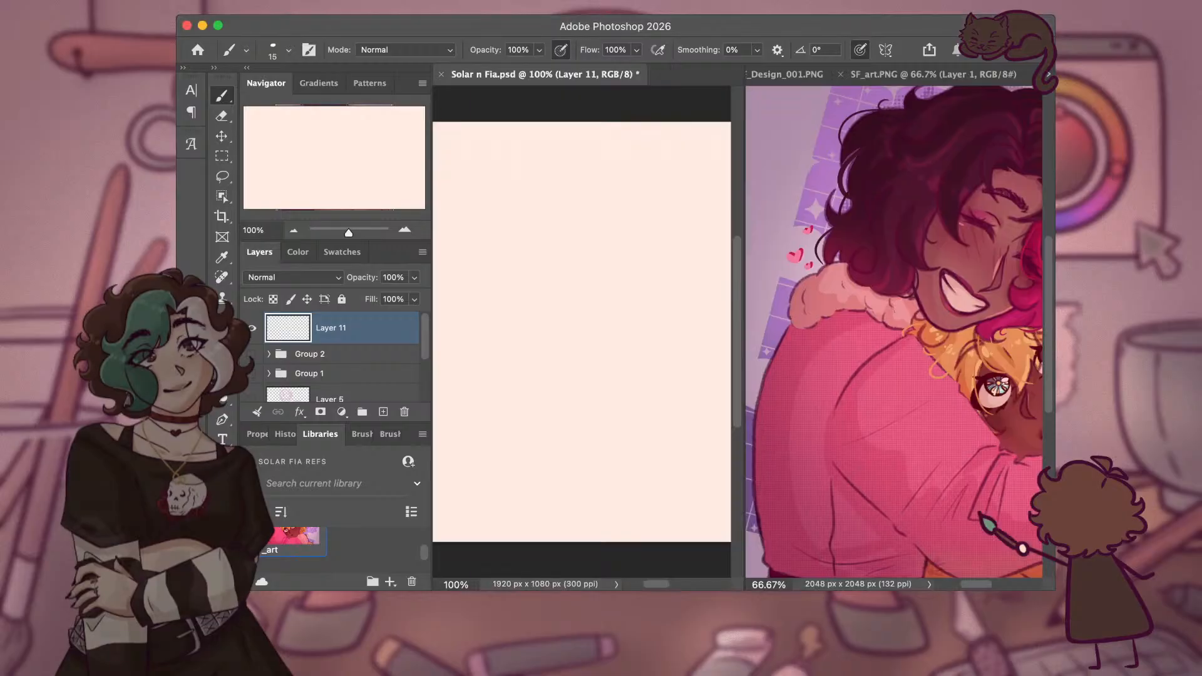
# Bring the SF_Design_001.PNG sheet to the front of the reference pane and widen the Solar n Fia.psd pane across almost the whole workspace.
pyautogui.click(788, 74)
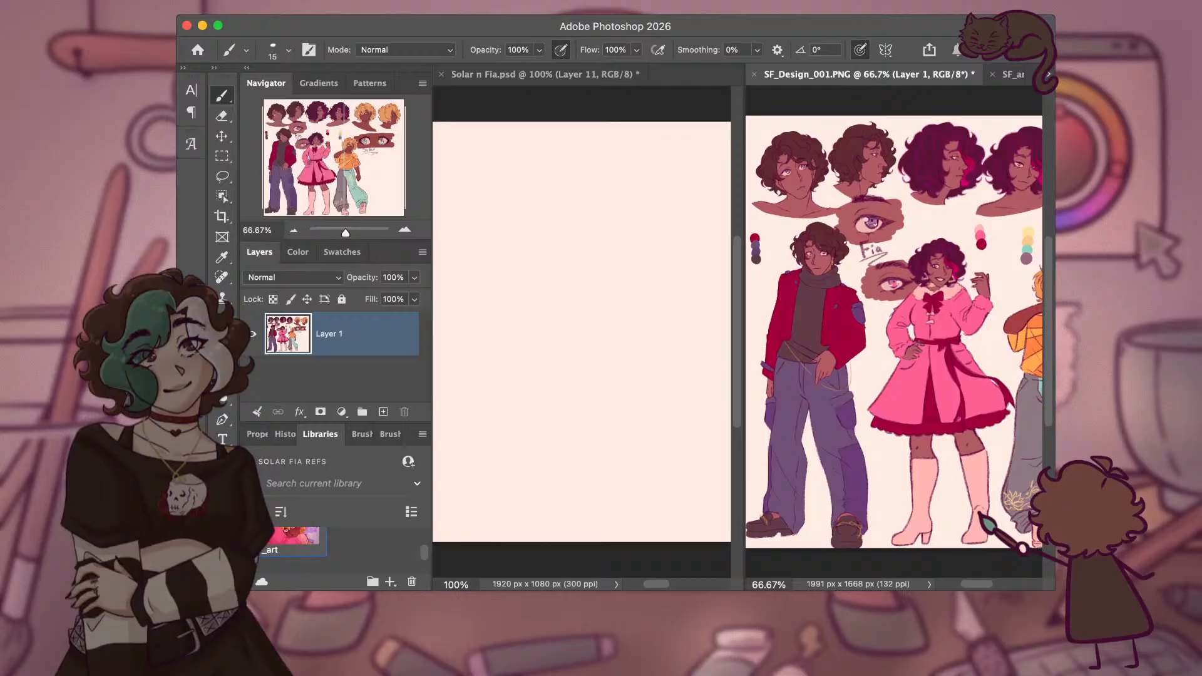
pyautogui.click(727, 452)
pyautogui.moveTo(738, 457); pyautogui.dragTo(1050, 415)
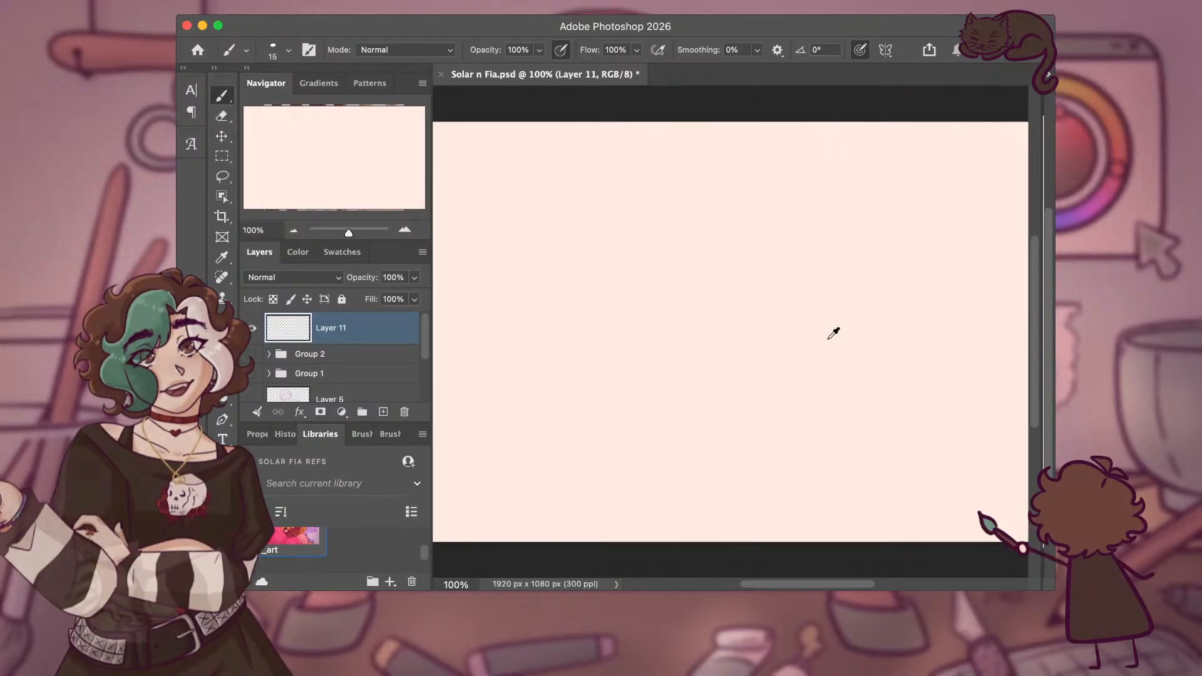
# Choose a dusty pink from the recently used swatches as the brush colour for Layer 11.
pyautogui.scroll(-5, 828, 338)
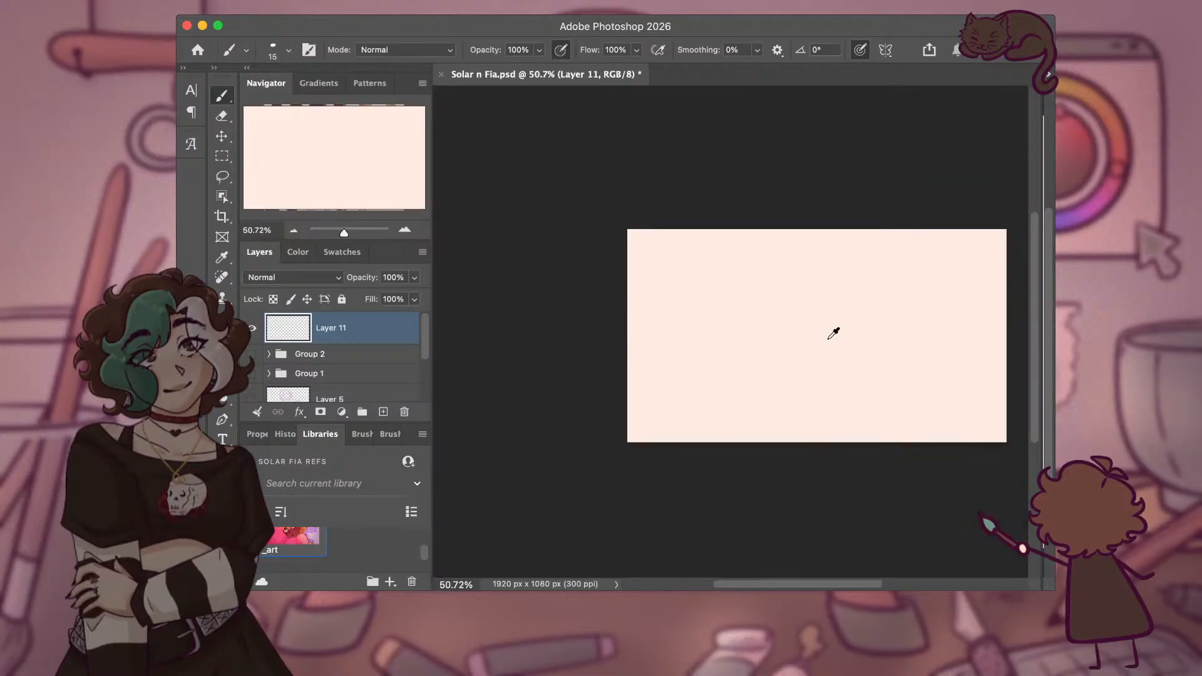
pyautogui.hscroll(2, 828, 338)
pyautogui.scroll(5, 834, 332)
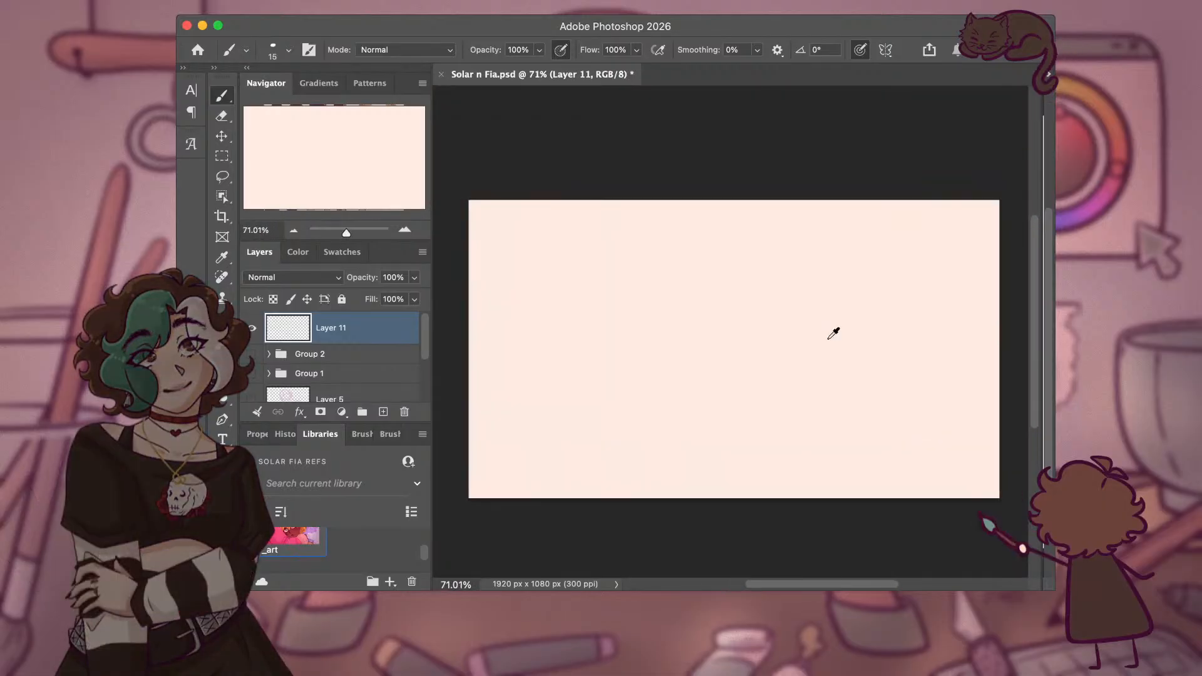
pyautogui.scroll(-3, 834, 333)
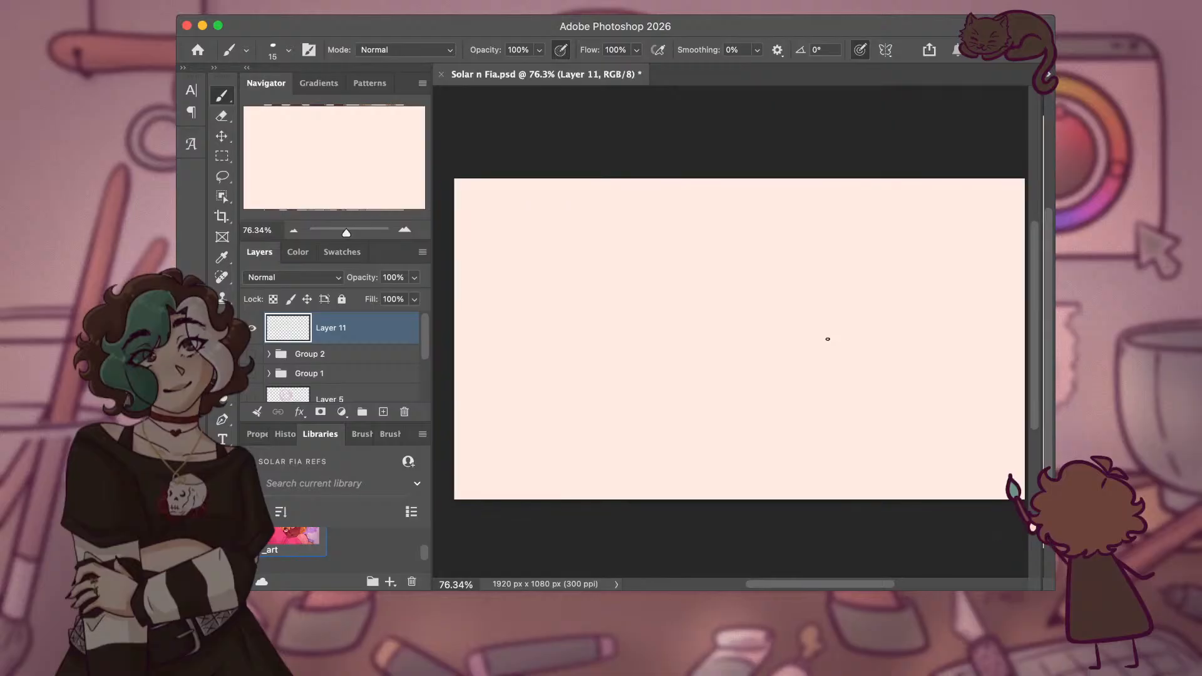
pyautogui.scroll(-1, 828, 339)
pyautogui.hscroll(-1, 828, 339)
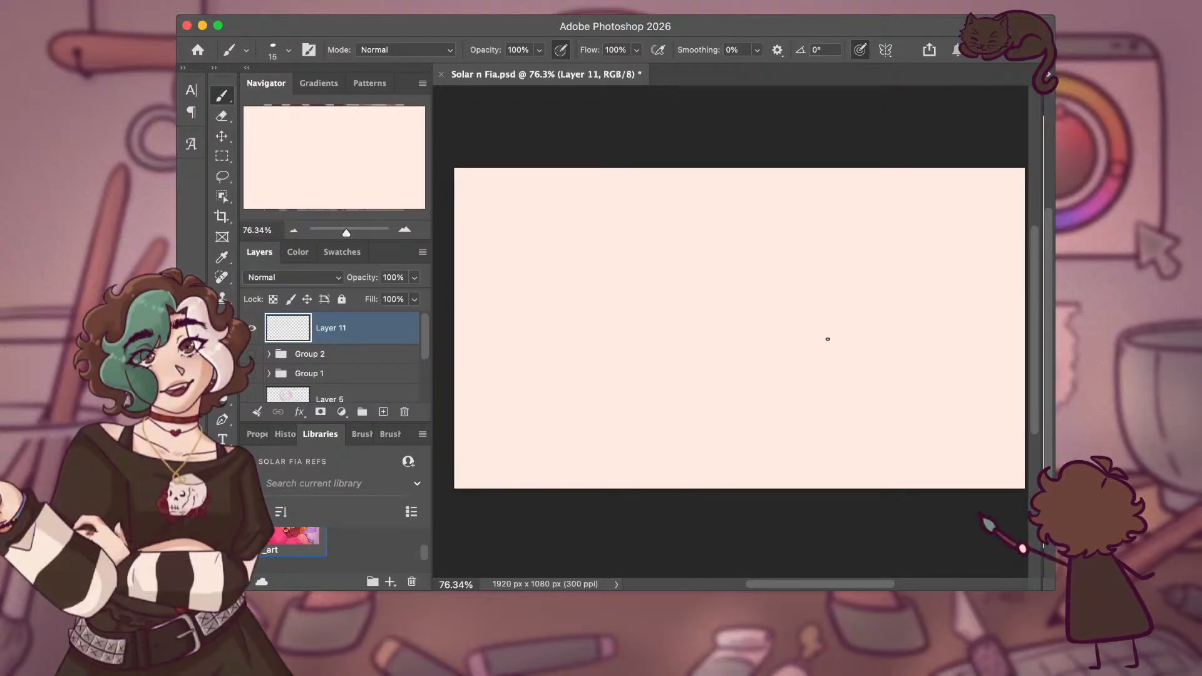
pyautogui.click(342, 252)
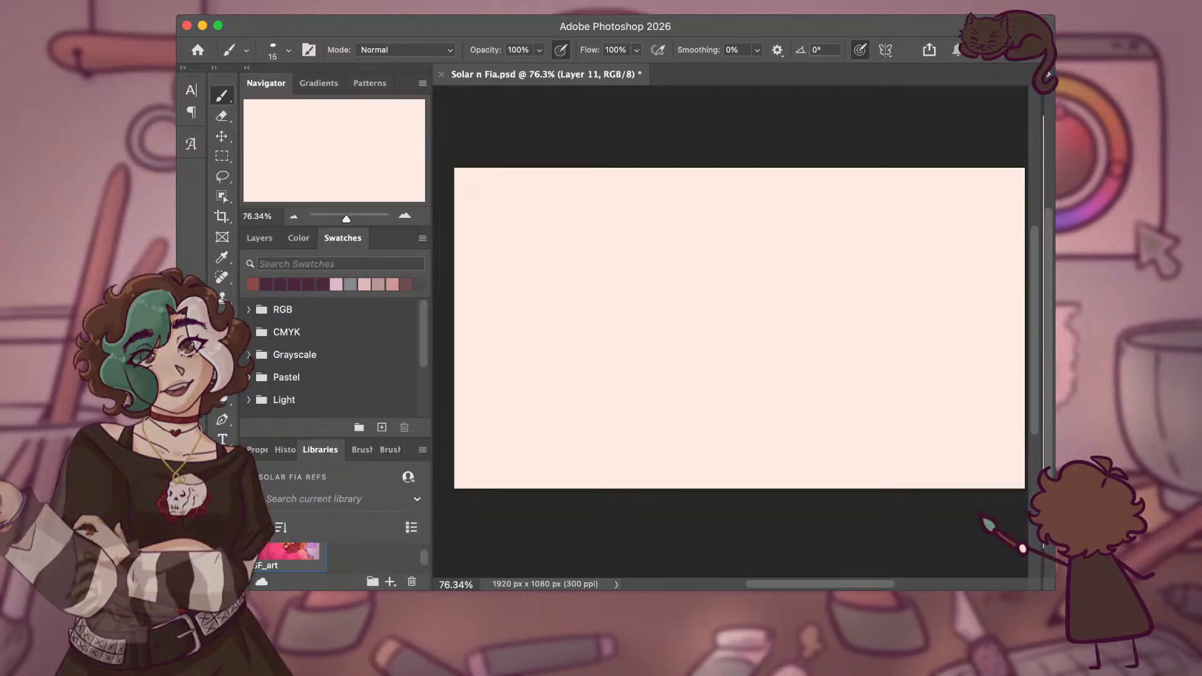
pyautogui.click(389, 287)
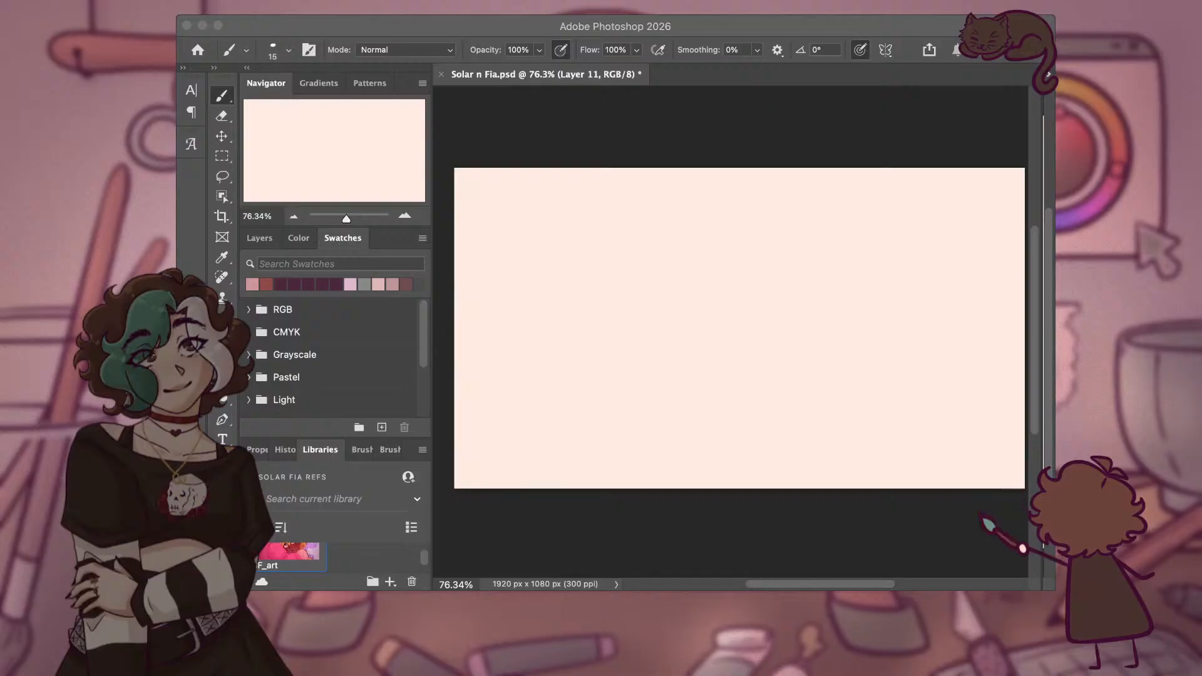
pyautogui.press('super+Tab')
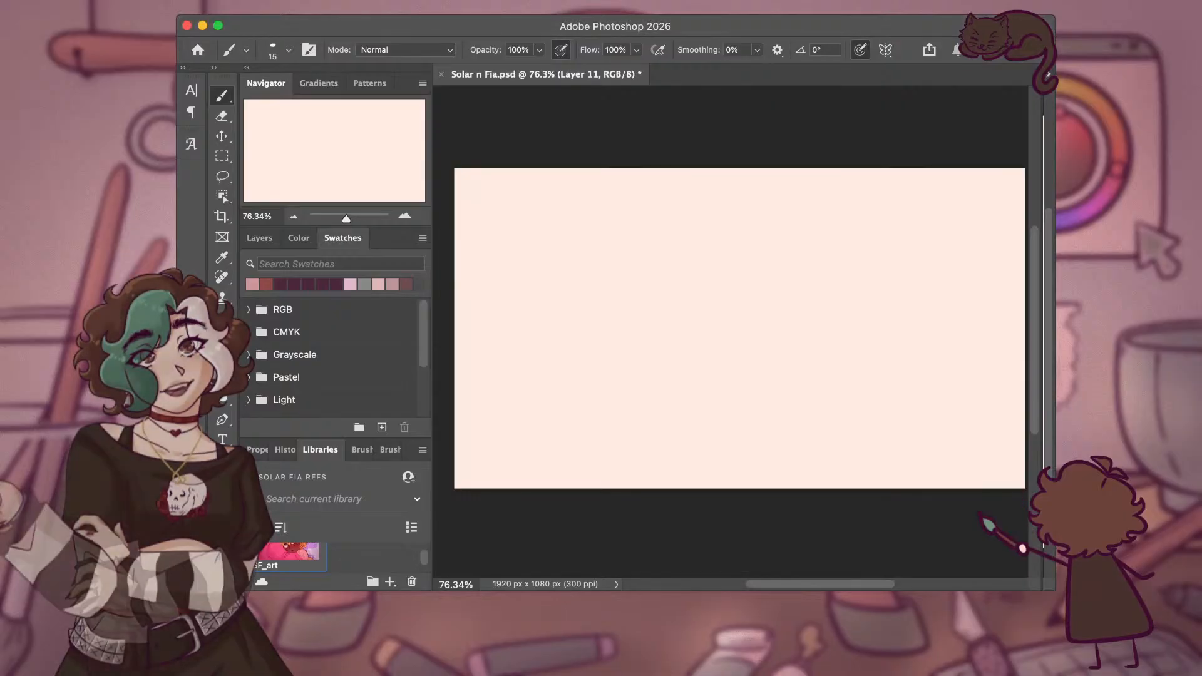
pyautogui.press('super+Tab')
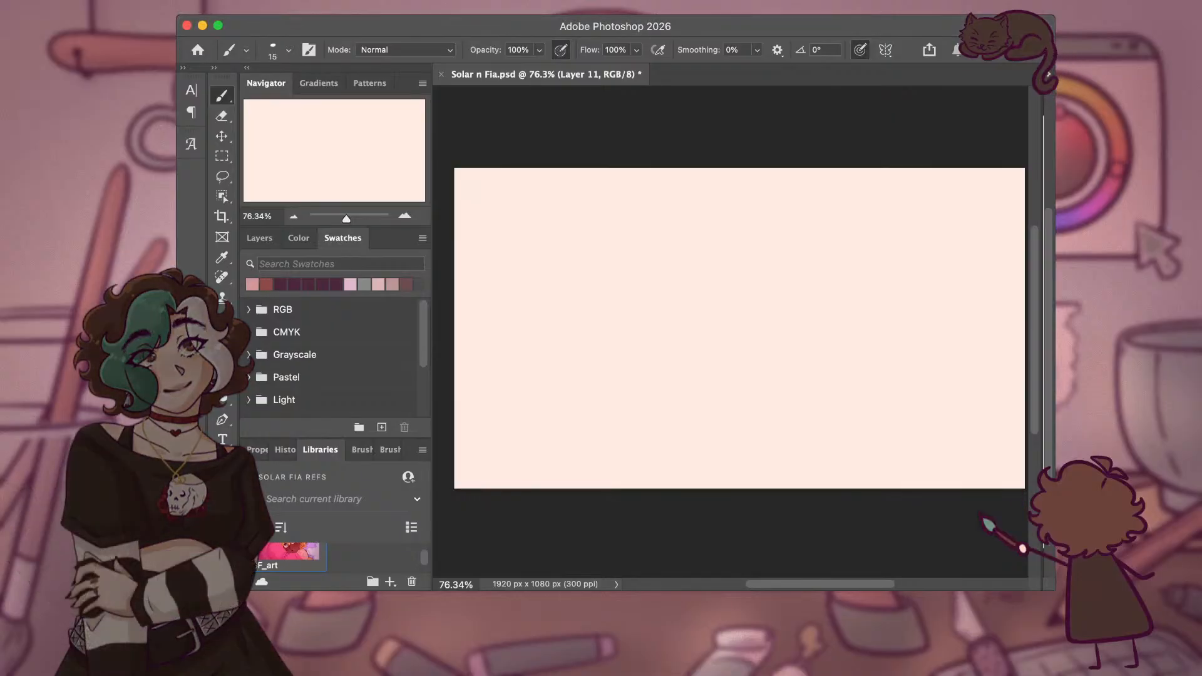
pyautogui.moveTo(779, 236)
pyautogui.mouseDown()
pyautogui.moveTo(719, 273)
pyautogui.moveTo(729, 265)
pyautogui.mouseUp()
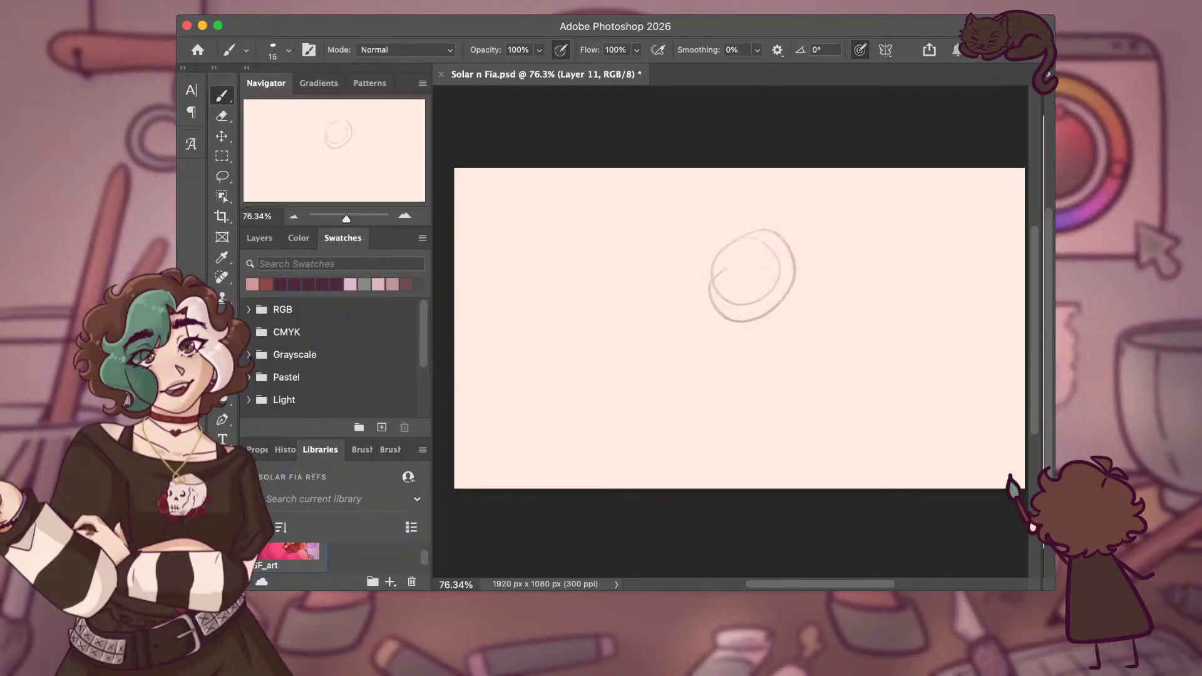
pyautogui.press('super+z')
pyautogui.press('super+z')
pyautogui.press('super+z')
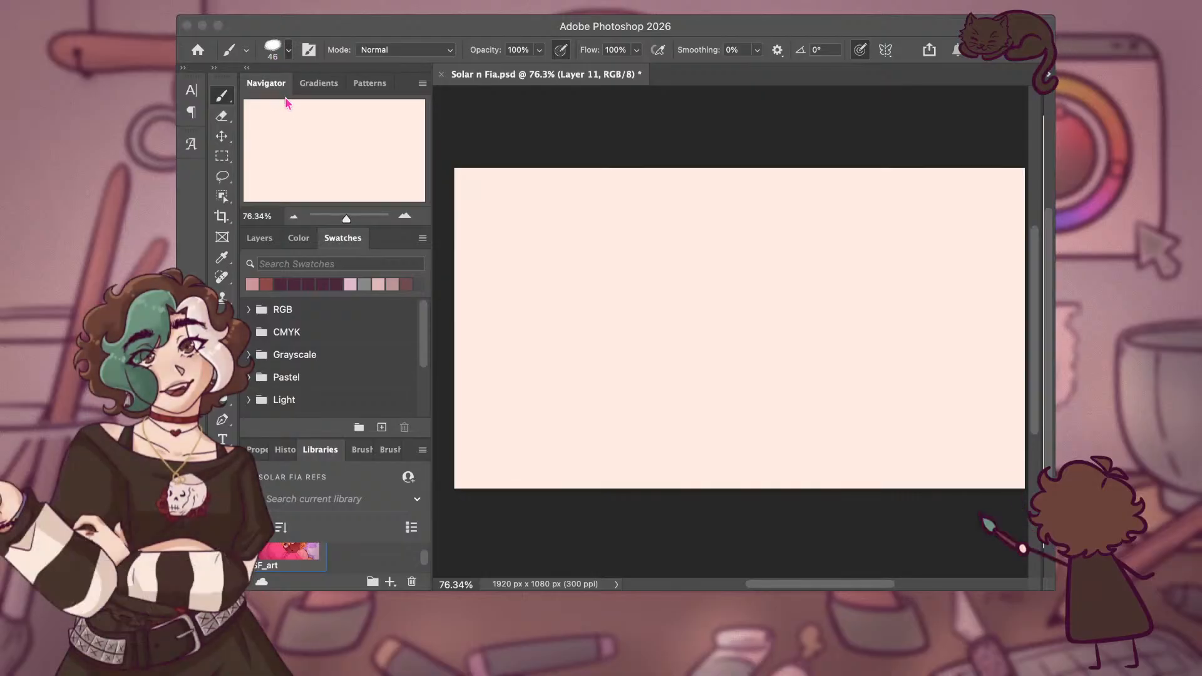
# Switch to a softer brush at size 39 and sketch a loose head circle in the upper middle of the canvas on Layer 11.
pyautogui.moveTo(687, 234)
pyautogui.mouseDown()
pyautogui.moveTo(777, 251)
pyautogui.moveTo(705, 195)
pyautogui.moveTo(654, 279)
pyautogui.mouseUp()
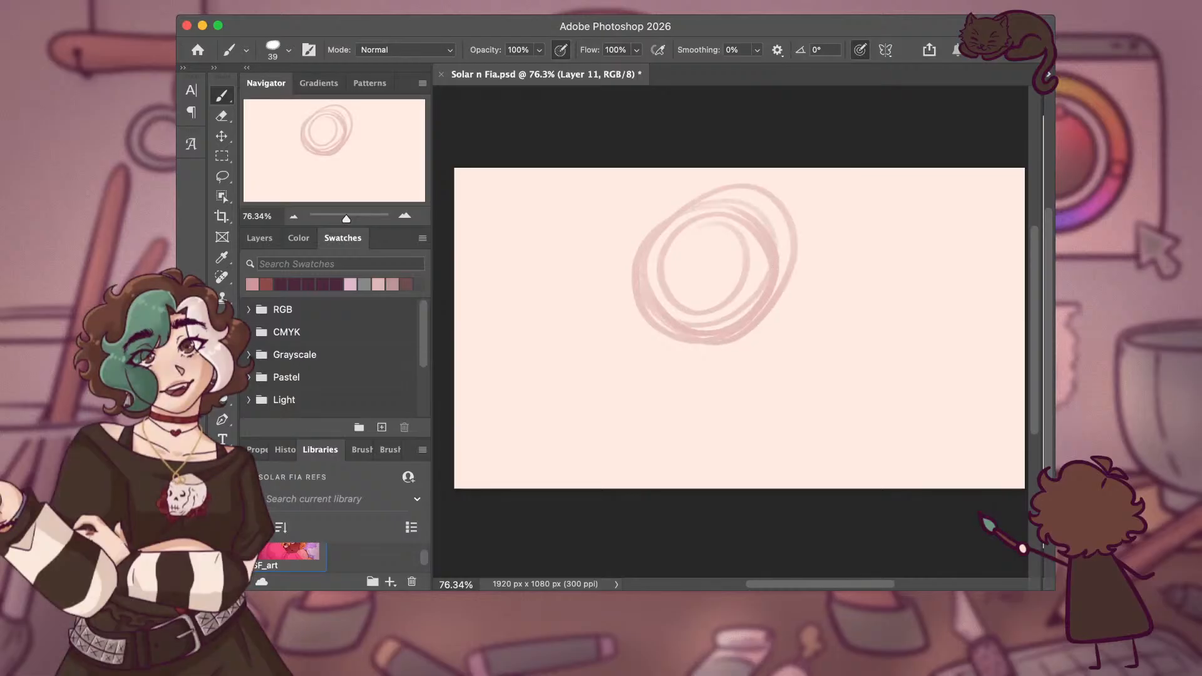
pyautogui.press('super+z')
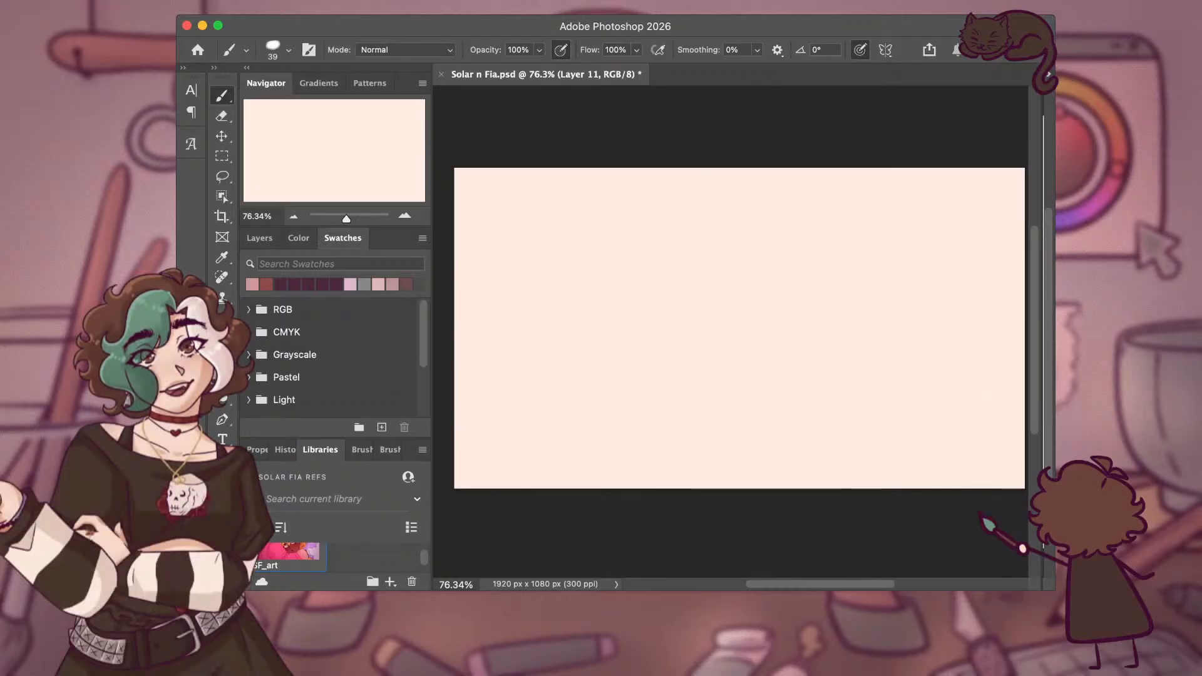
pyautogui.moveTo(668, 220)
pyautogui.mouseDown()
pyautogui.moveTo(692, 308)
pyautogui.moveTo(743, 214)
pyautogui.moveTo(633, 285)
pyautogui.moveTo(769, 236)
pyautogui.moveTo(633, 278)
pyautogui.moveTo(770, 253)
pyautogui.moveTo(635, 244)
pyautogui.moveTo(767, 299)
pyautogui.moveTo(661, 213)
pyautogui.moveTo(754, 328)
pyautogui.moveTo(670, 209)
pyautogui.moveTo(717, 351)
pyautogui.mouseUp()
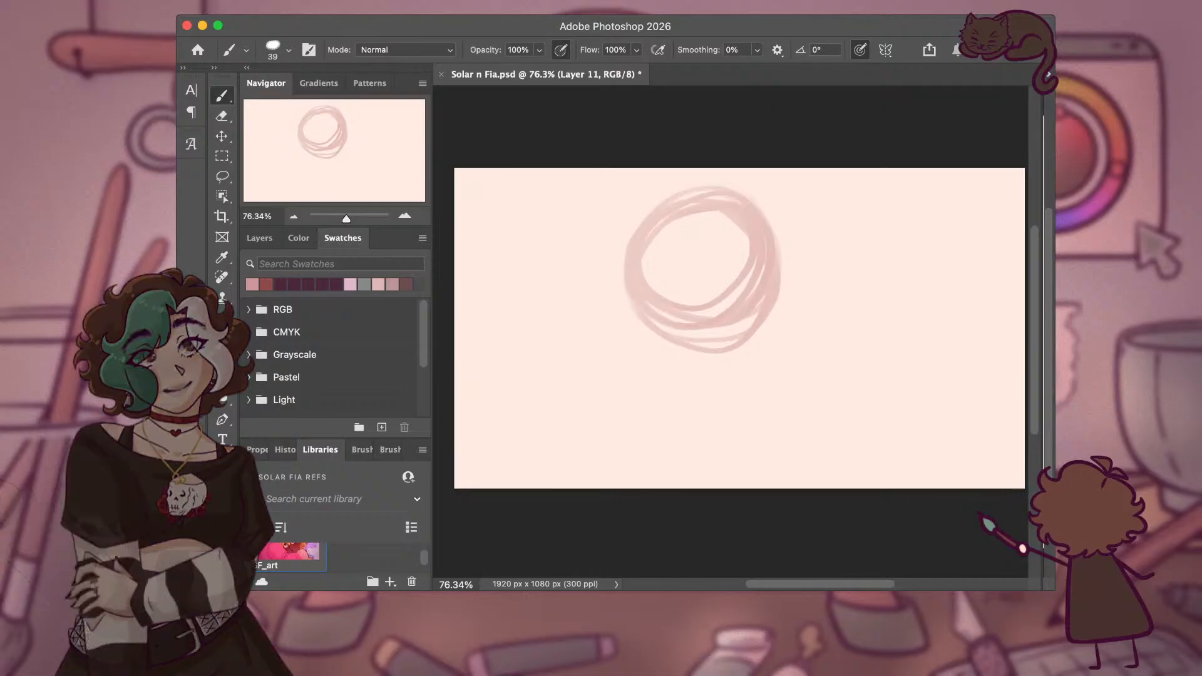
# Draw a curved eye guideline across the head circle and a slanted centre line running down toward the chin.
pyautogui.moveTo(776, 316)
pyautogui.mouseDown()
pyautogui.moveTo(675, 258)
pyautogui.moveTo(622, 258)
pyautogui.mouseUp()
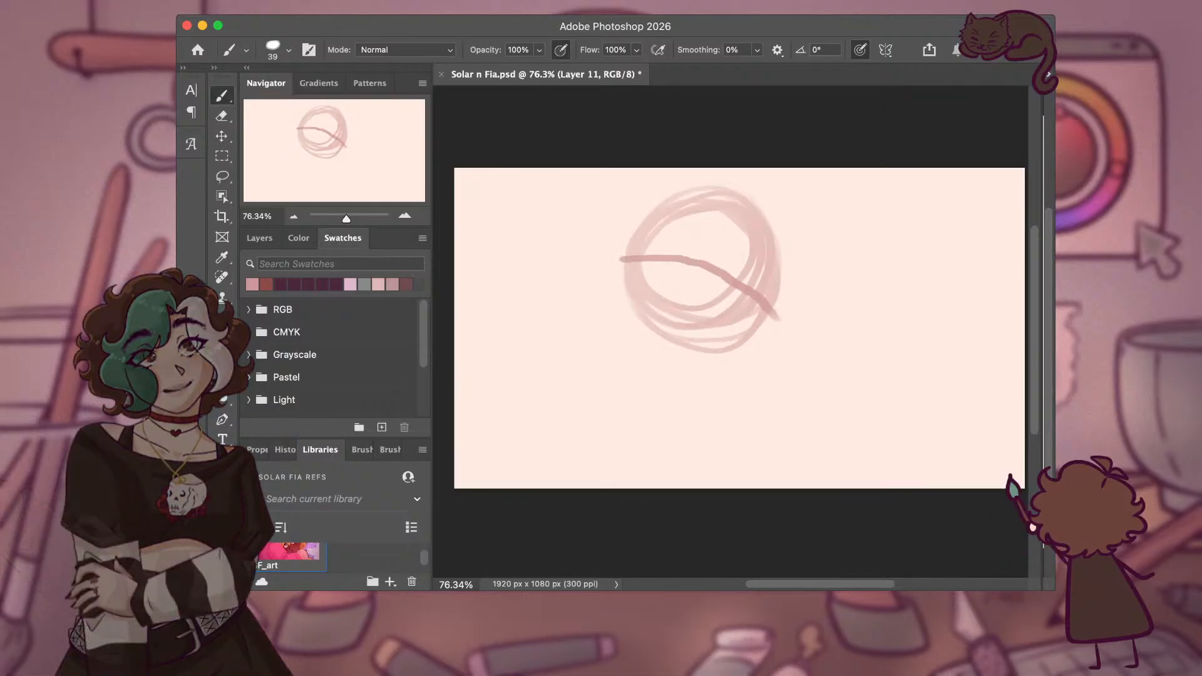
pyautogui.press('super+z')
pyautogui.click(259, 238)
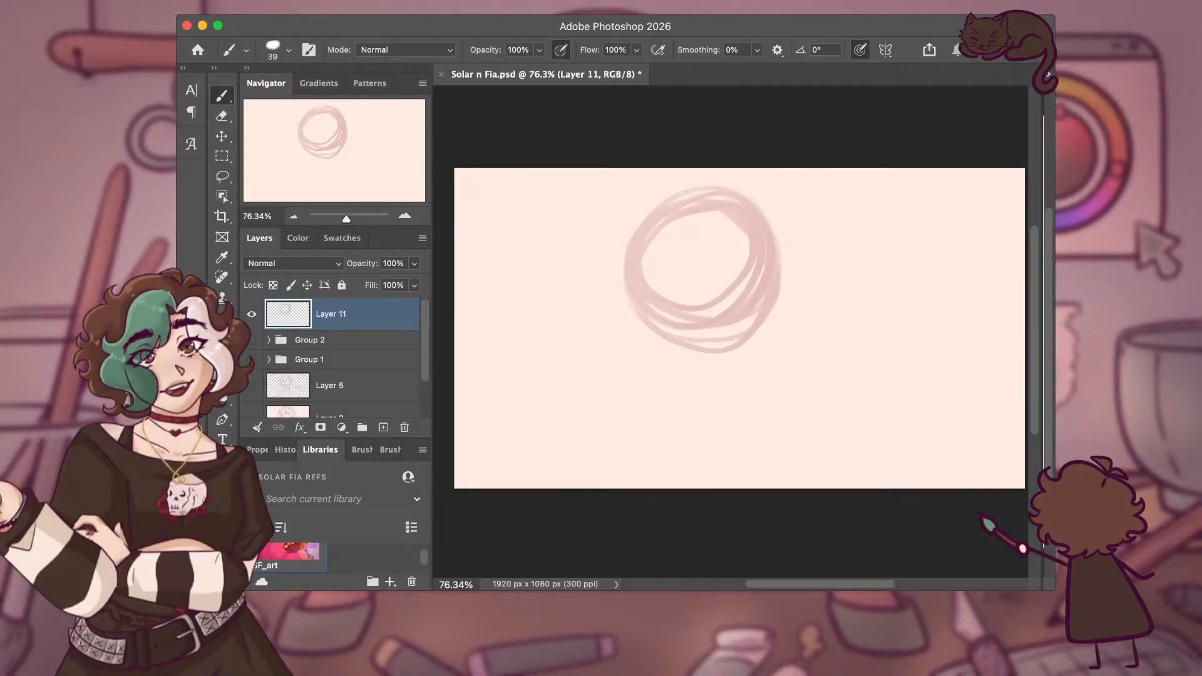
pyautogui.moveTo(727, 269); pyautogui.dragTo(770, 301)
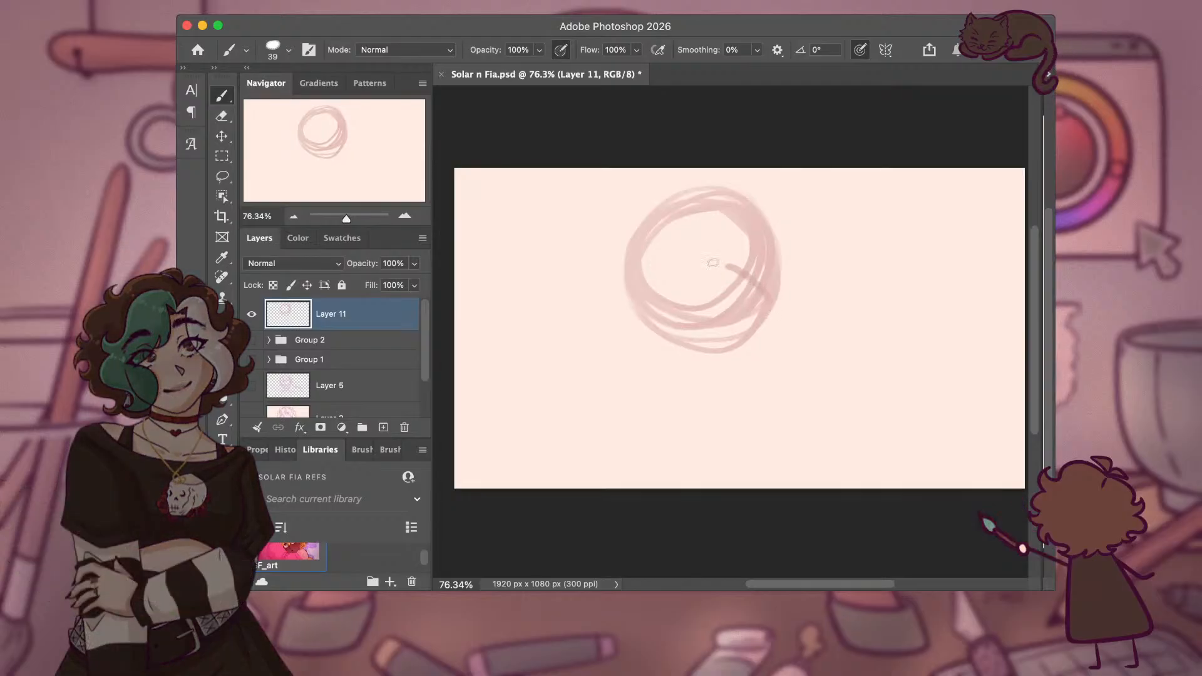
pyautogui.moveTo(679, 257)
pyautogui.mouseDown()
pyautogui.moveTo(730, 268)
pyautogui.moveTo(780, 307)
pyautogui.mouseUp()
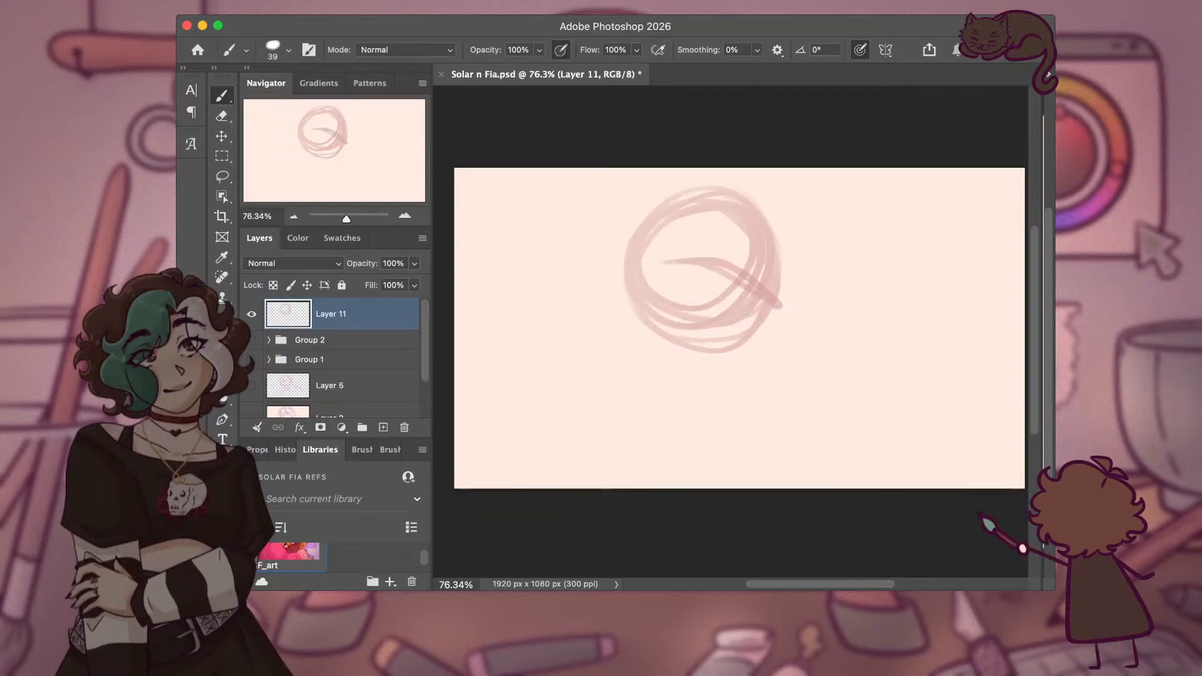
pyautogui.press('super+z')
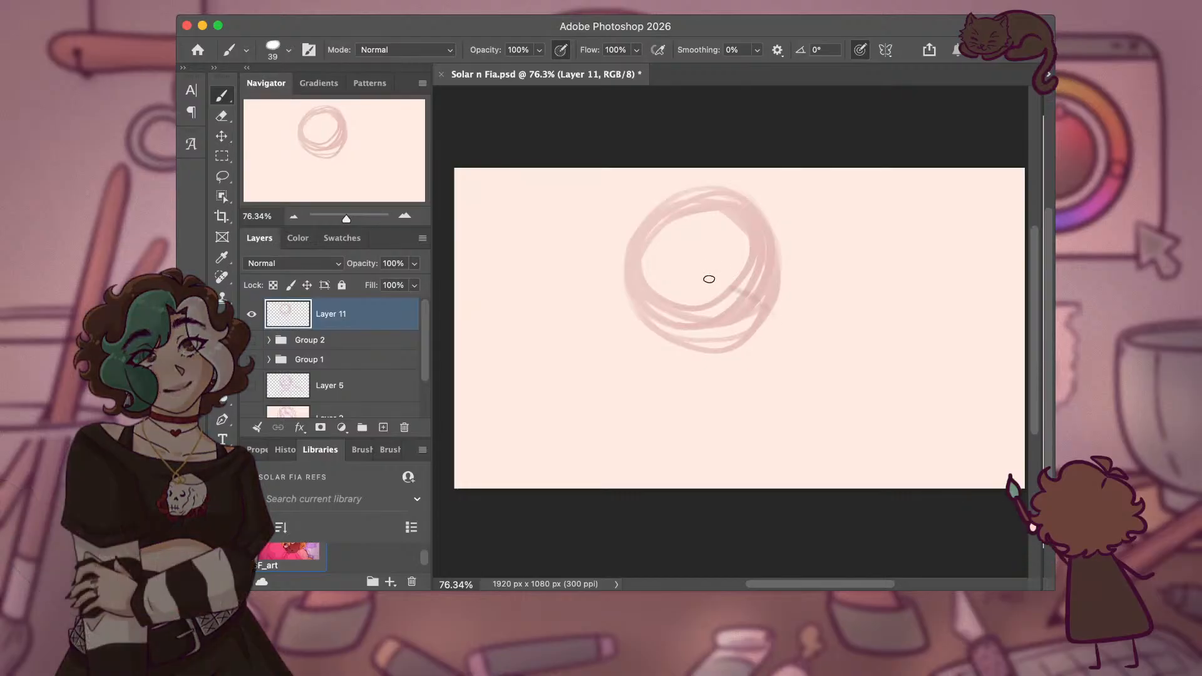
pyautogui.press('super+shift+z')
pyautogui.moveTo(656, 248); pyautogui.dragTo(785, 309)
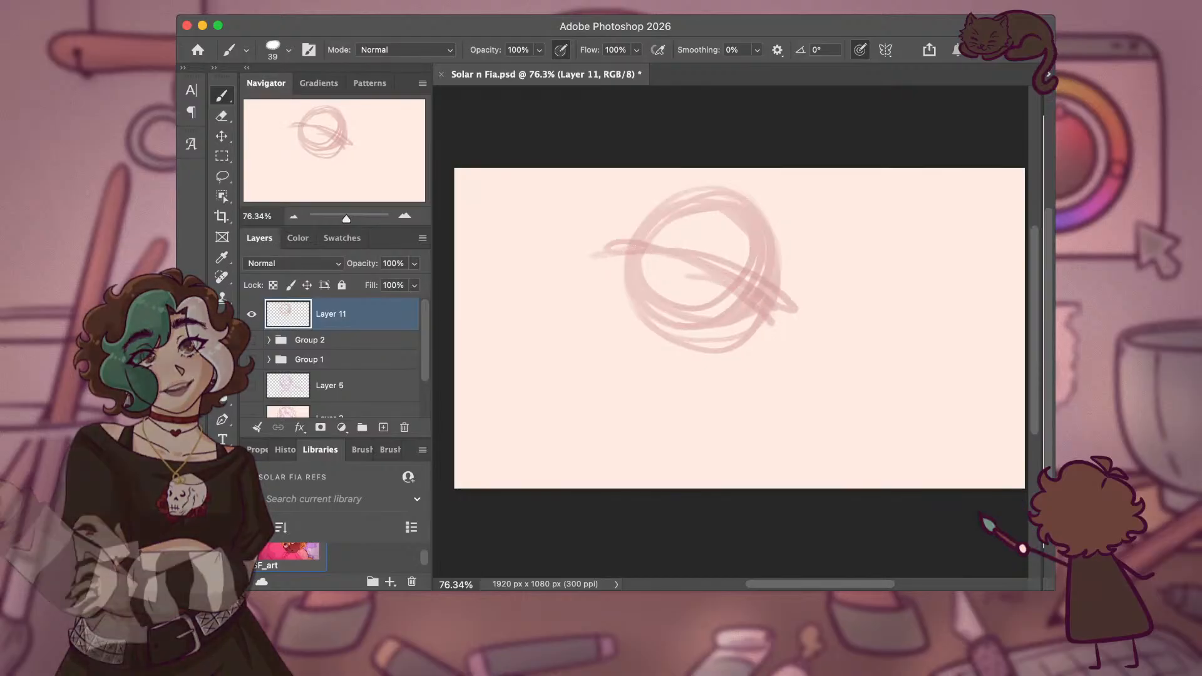
pyautogui.moveTo(767, 218); pyautogui.dragTo(696, 348)
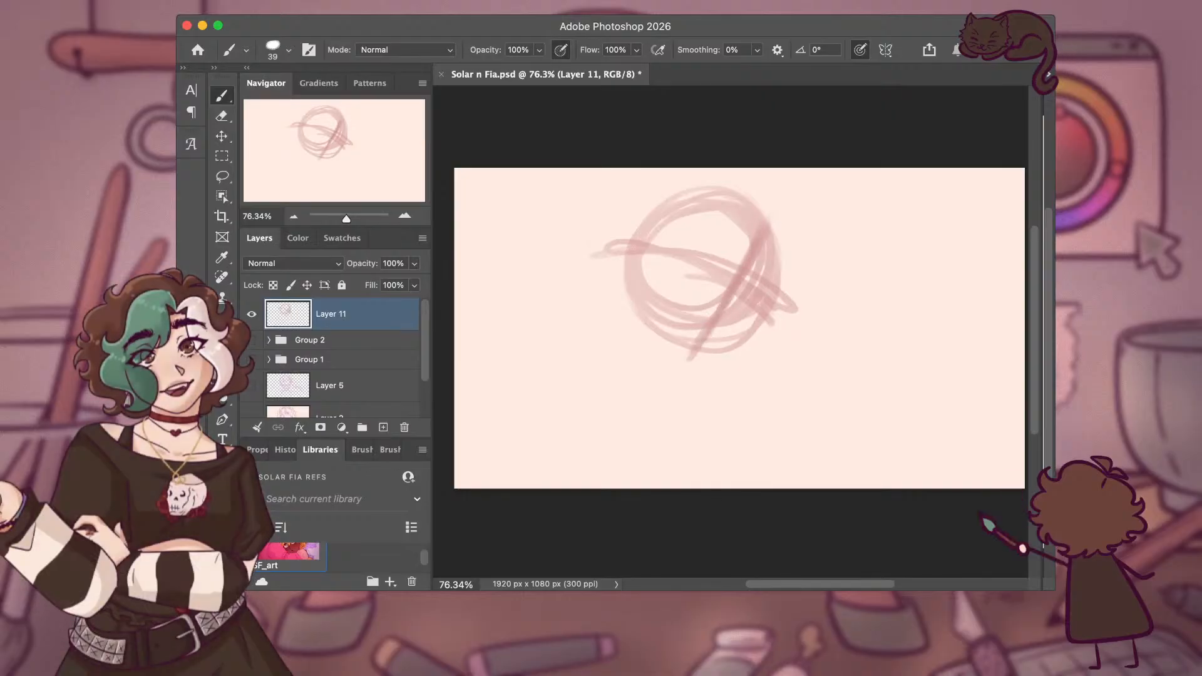
# Build the head shape around the circle with strokes for the sides, a tapering jaw meeting at the chin, and a rounded skull.
pyautogui.moveTo(768, 211); pyautogui.dragTo(778, 296)
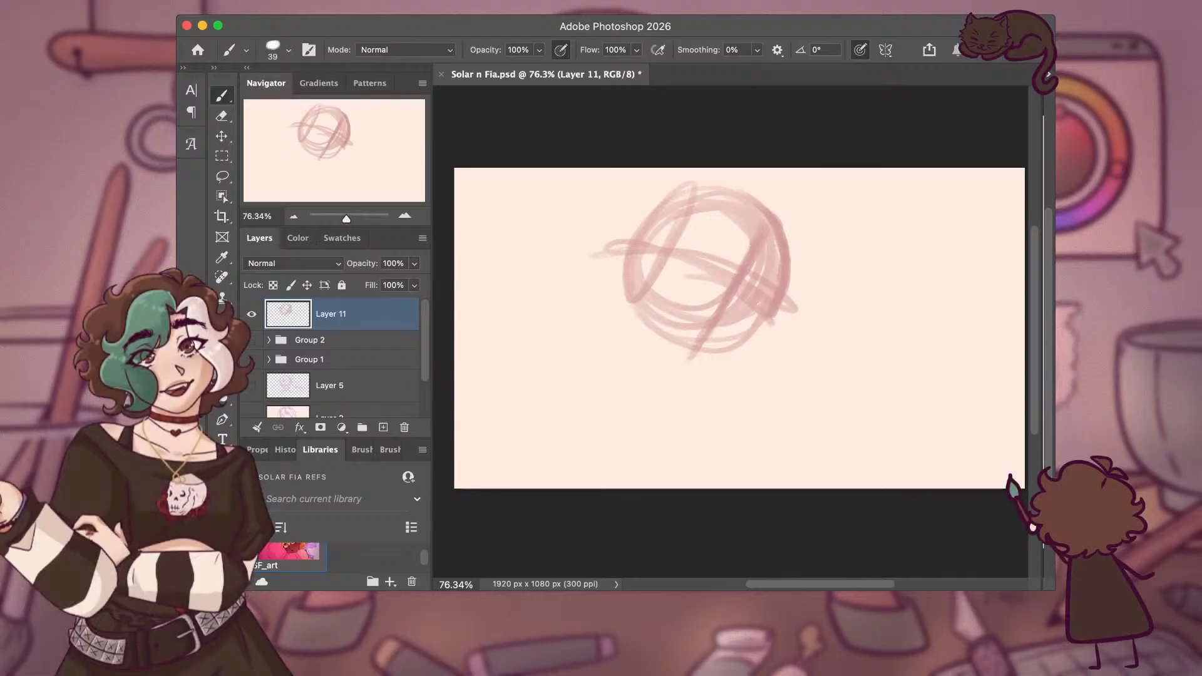
pyautogui.moveTo(772, 308)
pyautogui.mouseDown()
pyautogui.moveTo(754, 358)
pyautogui.moveTo(761, 332)
pyautogui.moveTo(741, 369)
pyautogui.moveTo(731, 374)
pyautogui.moveTo(749, 360)
pyautogui.moveTo(700, 388)
pyautogui.mouseUp()
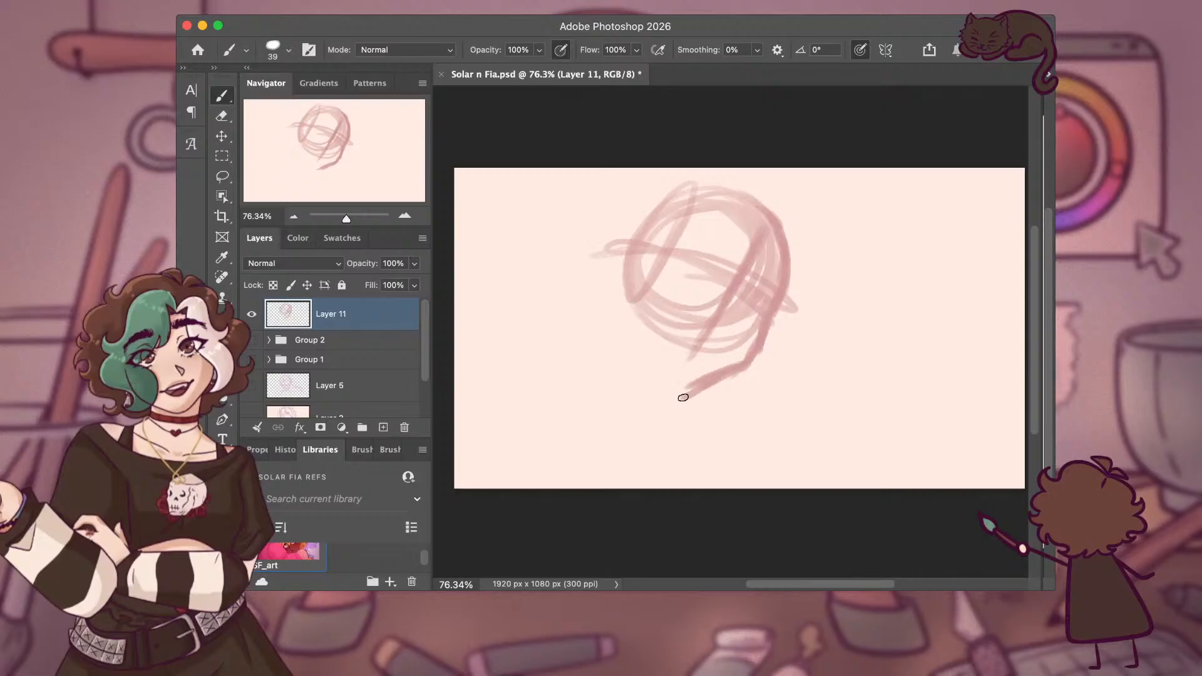
pyautogui.moveTo(771, 211)
pyautogui.mouseDown()
pyautogui.moveTo(792, 250)
pyautogui.moveTo(792, 306)
pyautogui.mouseUp()
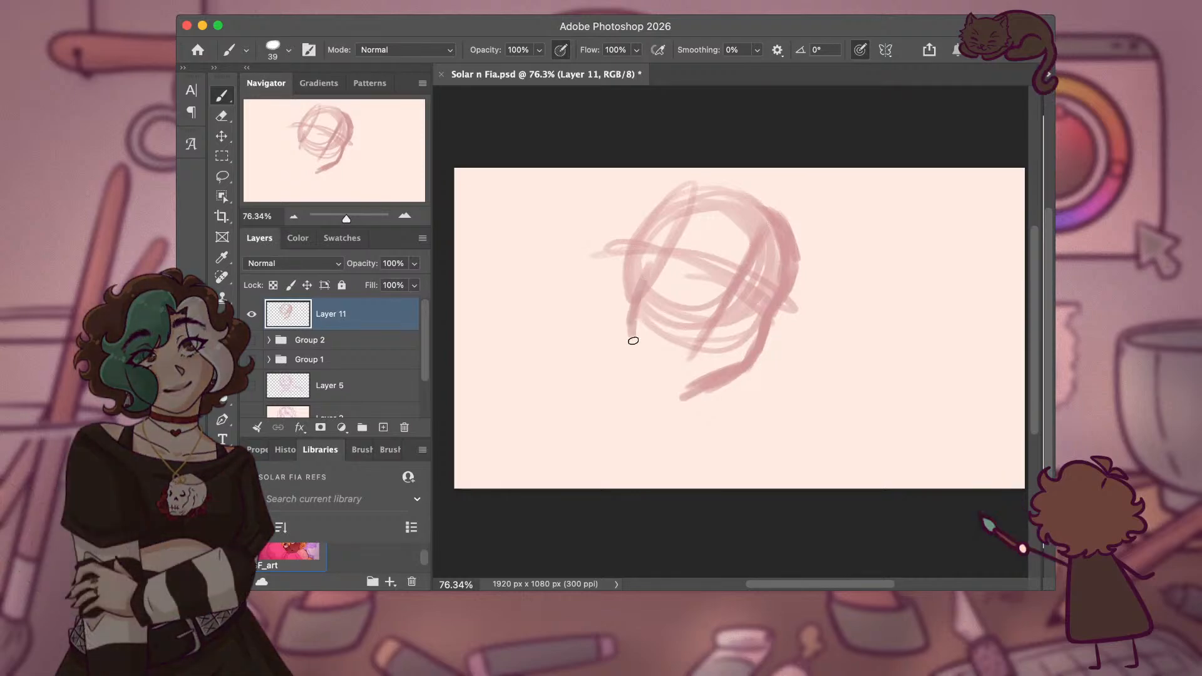
pyautogui.moveTo(631, 320); pyautogui.dragTo(651, 369)
pyautogui.moveTo(631, 321)
pyautogui.mouseDown()
pyautogui.moveTo(649, 376)
pyautogui.moveTo(682, 396)
pyautogui.mouseUp()
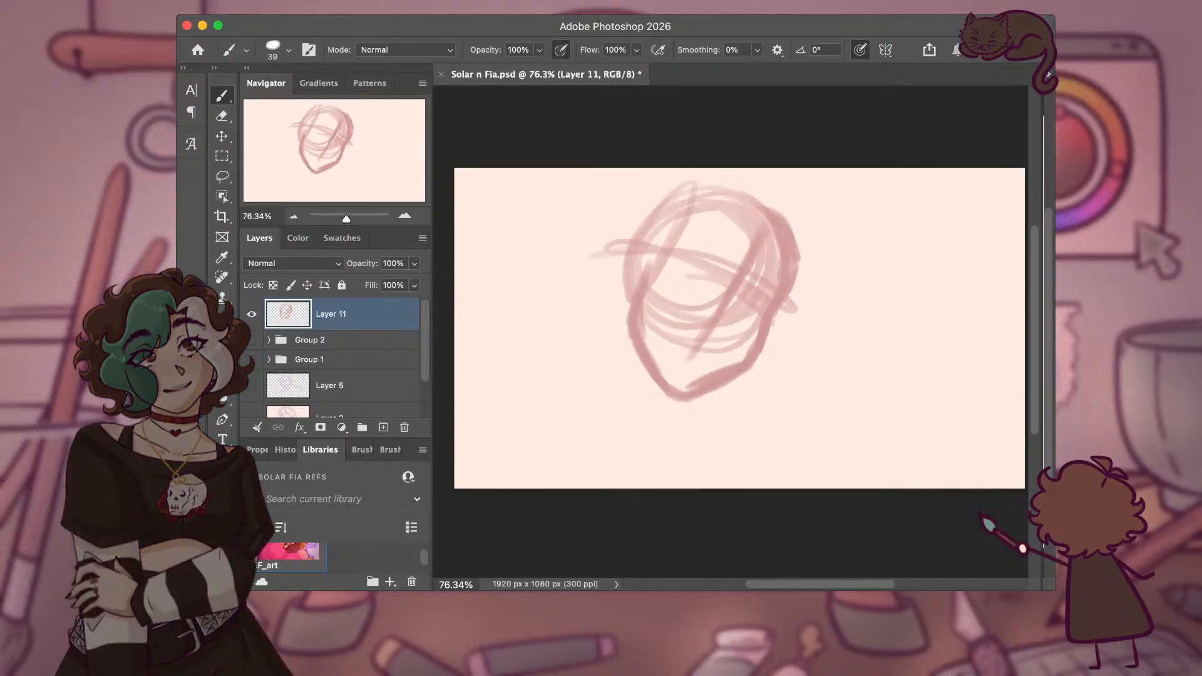
pyautogui.moveTo(725, 188); pyautogui.dragTo(765, 201)
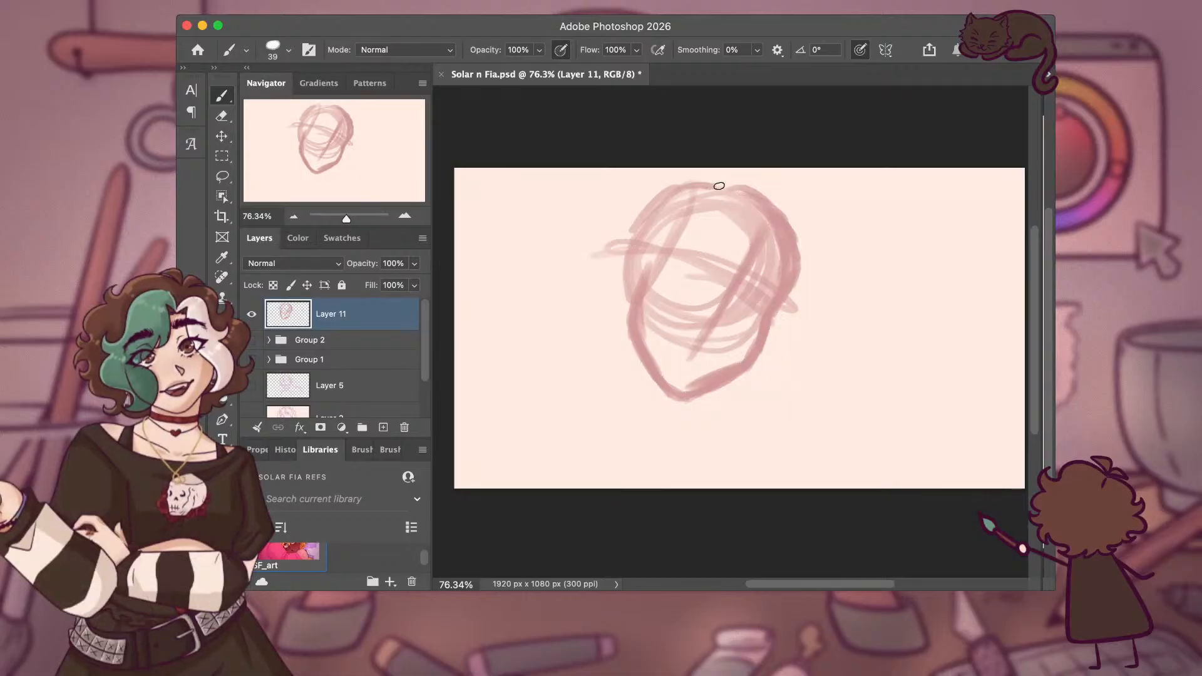
pyautogui.moveTo(631, 219); pyautogui.dragTo(621, 279)
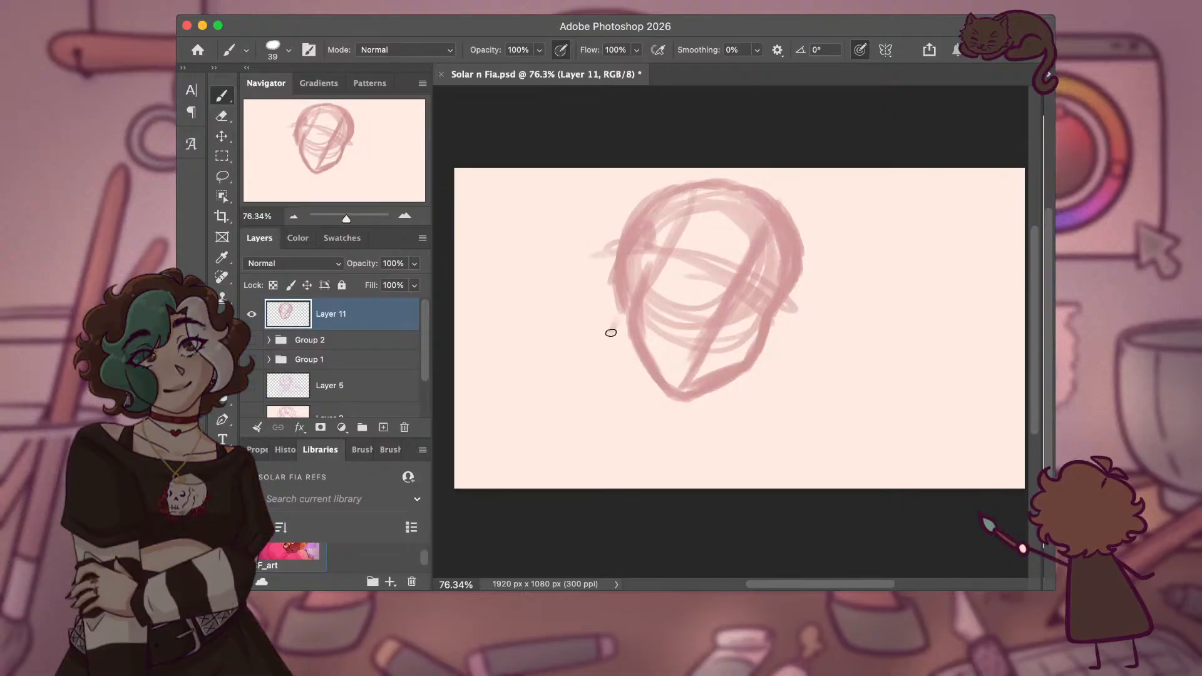
# Sketch the neck and both shoulders below the head, one sloping to the canvas's left edge and the other curving down from the chin.
pyautogui.moveTo(625, 308); pyautogui.dragTo(583, 354)
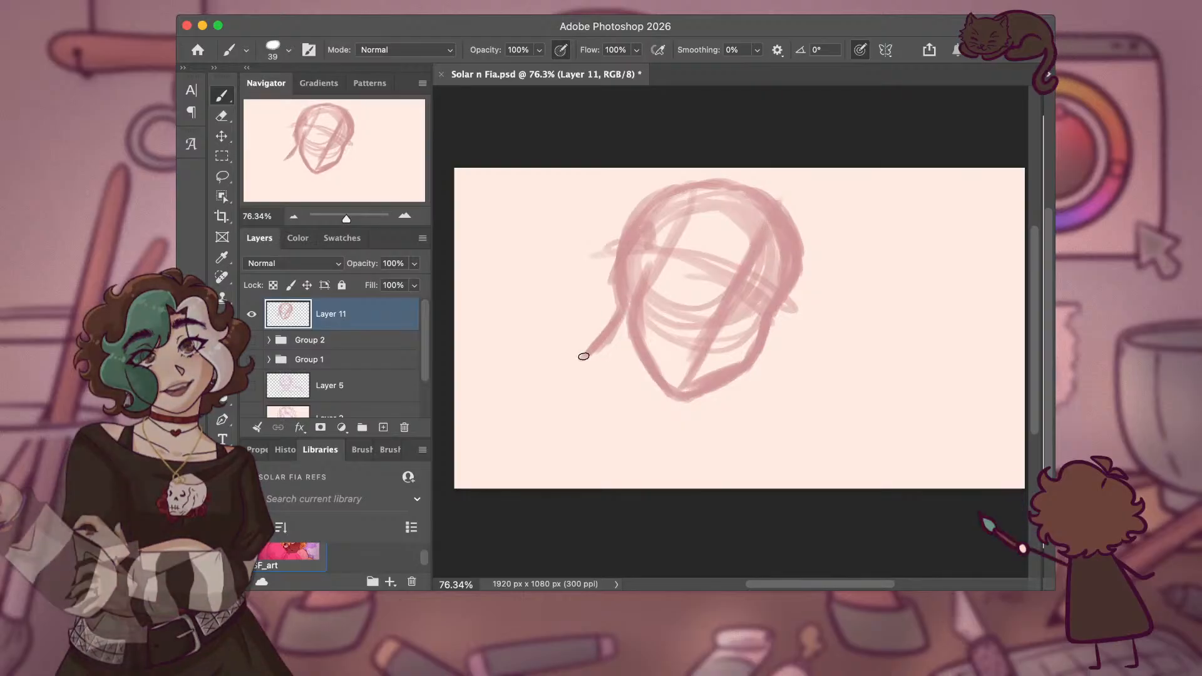
pyautogui.moveTo(694, 393); pyautogui.dragTo(662, 414)
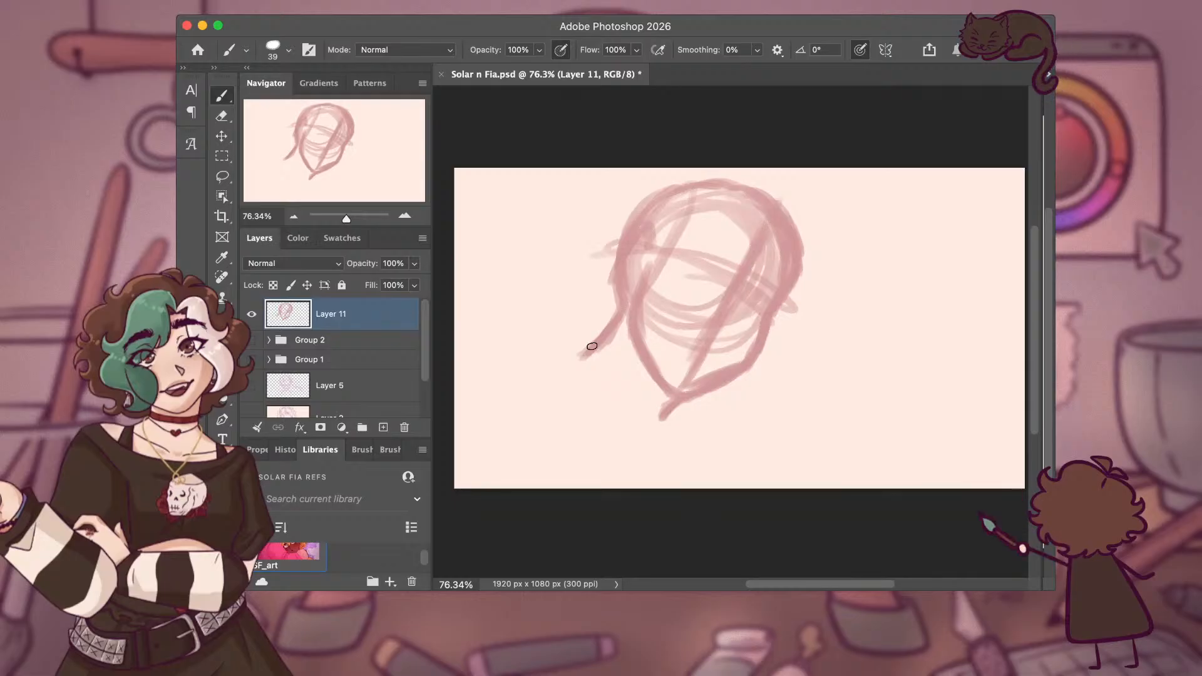
pyautogui.moveTo(563, 362); pyautogui.dragTo(498, 383)
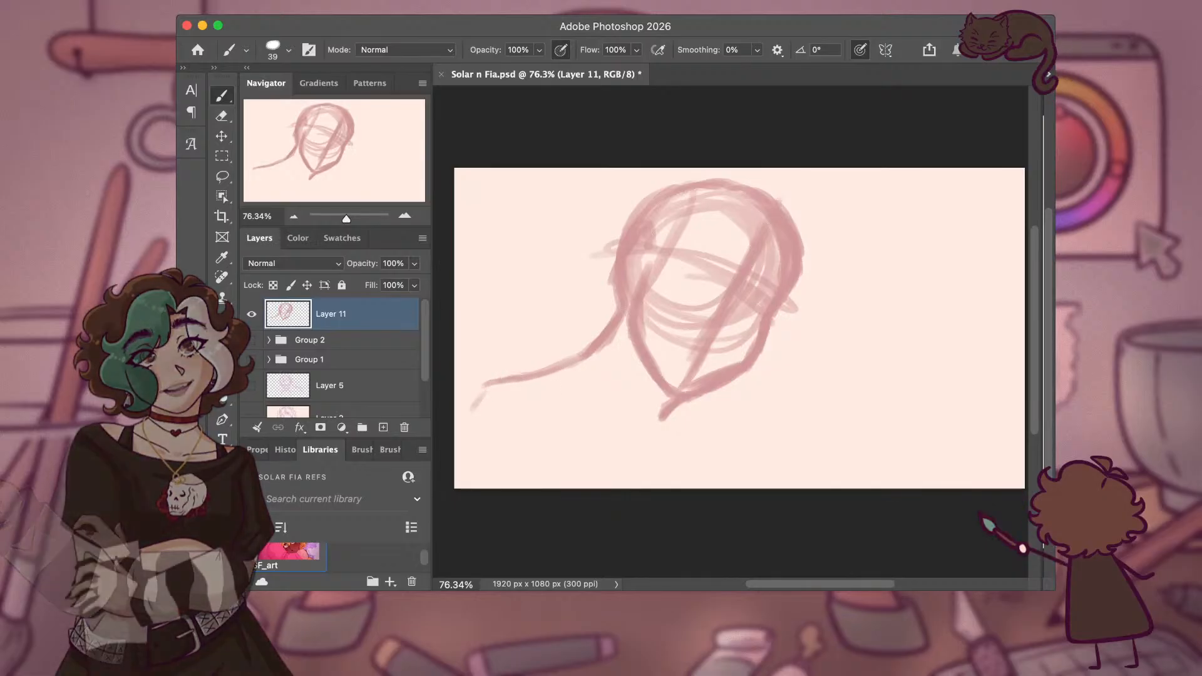
pyautogui.press('super+z')
pyautogui.press('super+z')
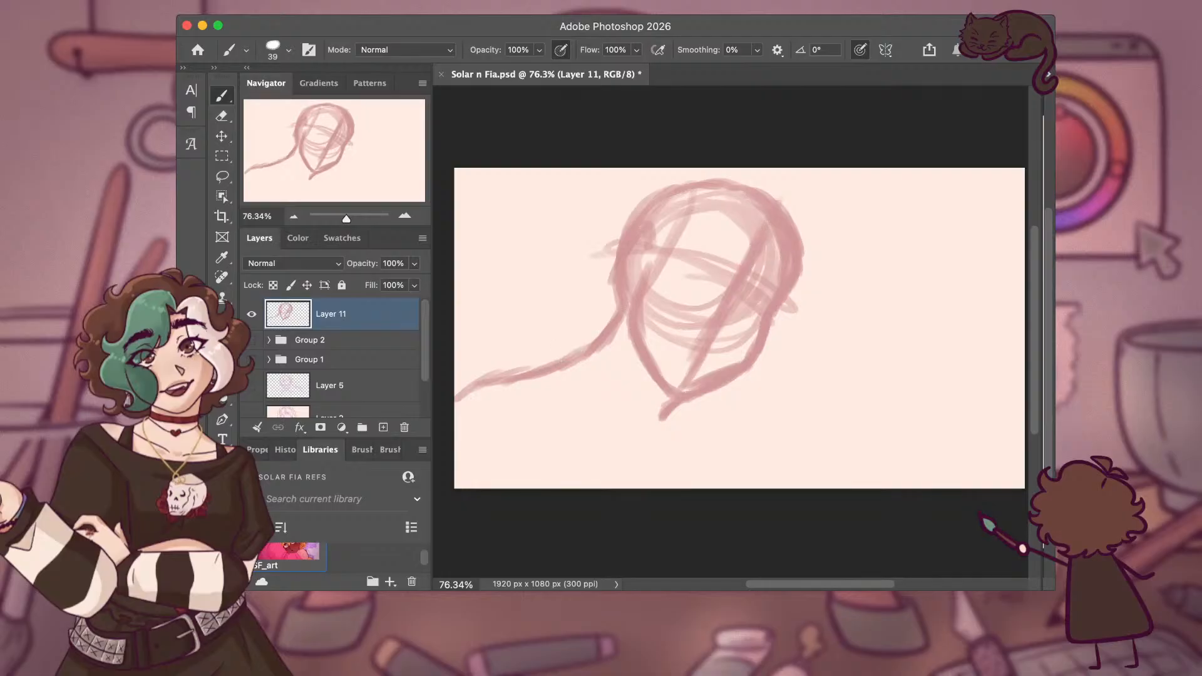
pyautogui.moveTo(665, 420); pyautogui.dragTo(776, 458)
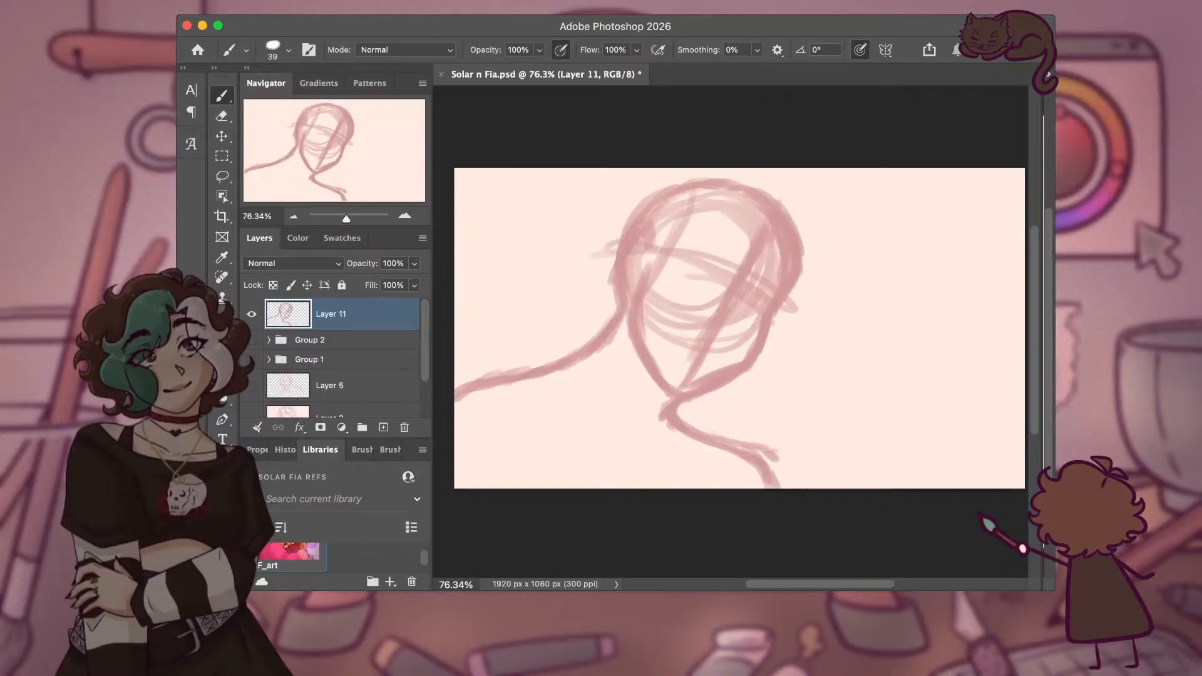
# Move the head-and-shoulders sketch on Layer 11 slightly to the right on the canvas.
pyautogui.press('v')
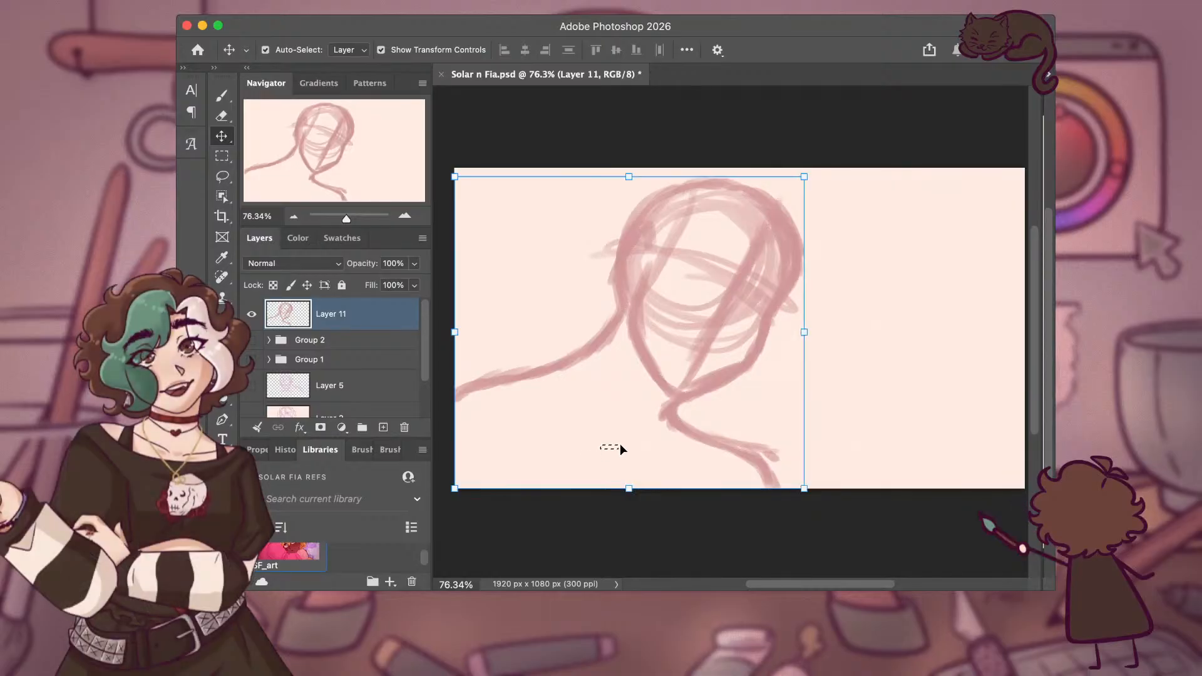
pyautogui.moveTo(621, 445); pyautogui.dragTo(699, 421)
pyautogui.moveTo(679, 257)
pyautogui.mouseDown()
pyautogui.moveTo(687, 236)
pyautogui.moveTo(733, 269)
pyautogui.moveTo(716, 290)
pyautogui.moveTo(712, 263)
pyautogui.moveTo(680, 263)
pyautogui.mouseUp()
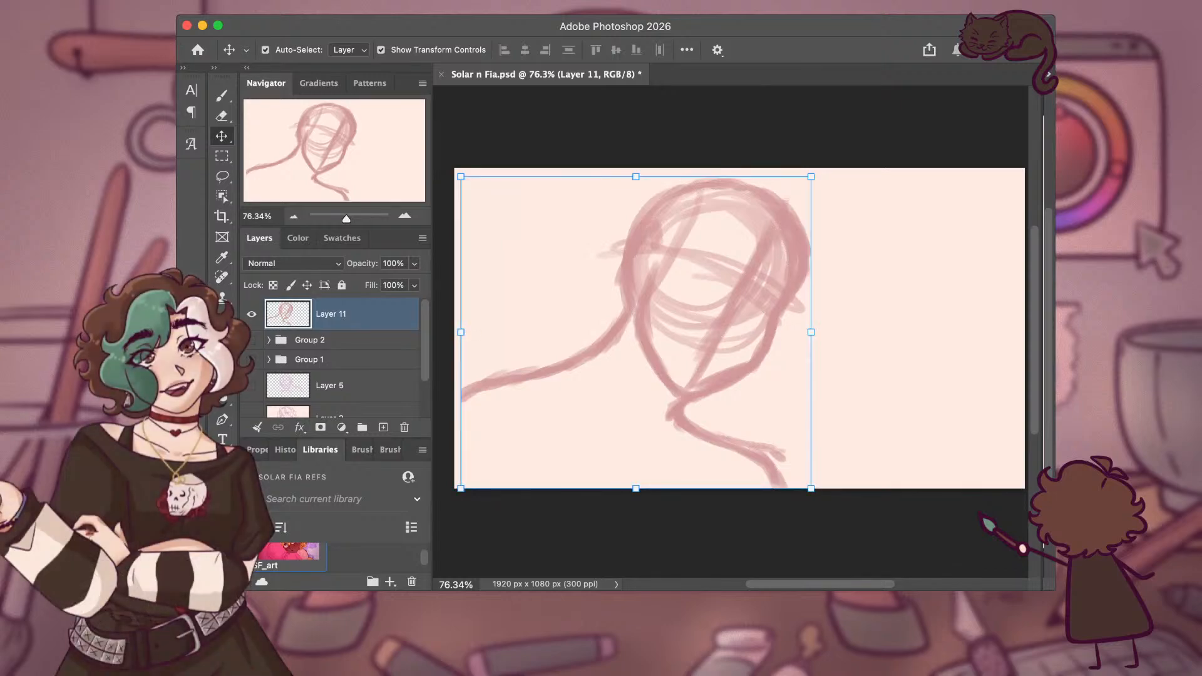
# Compare the pose and placement of the Layer 11 sketch with the Group 2 character drawing by alternately showing and hiding them.
pyautogui.click(251, 314)
pyautogui.click(252, 340)
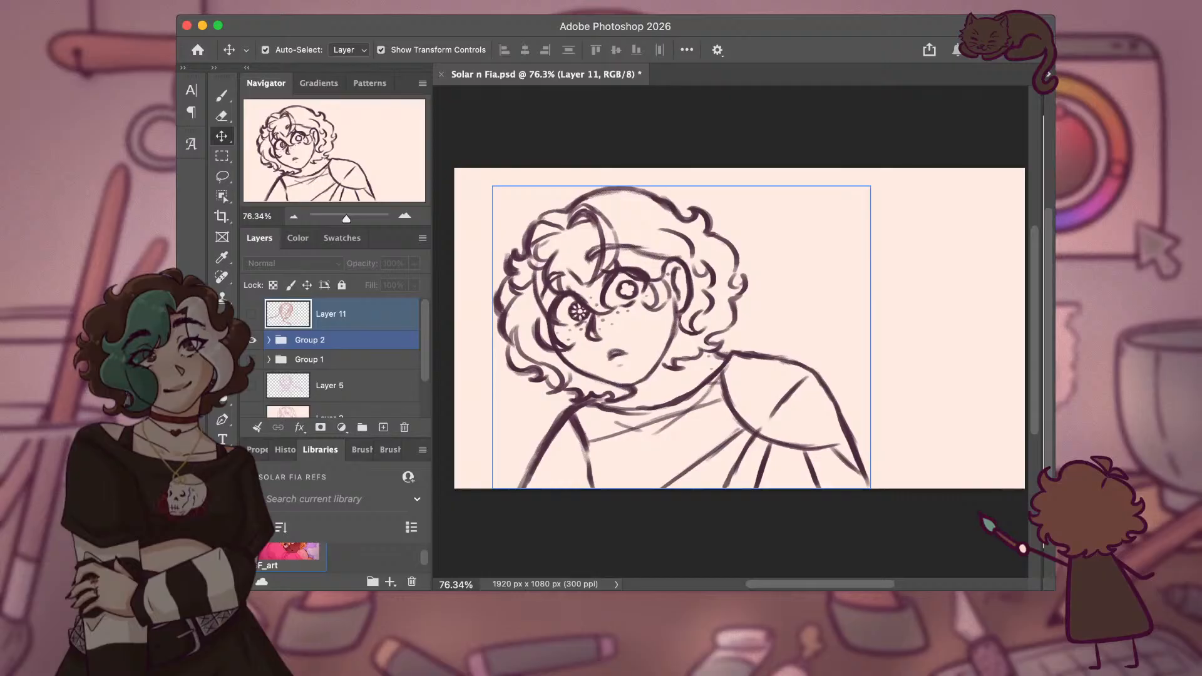
pyautogui.click(253, 340)
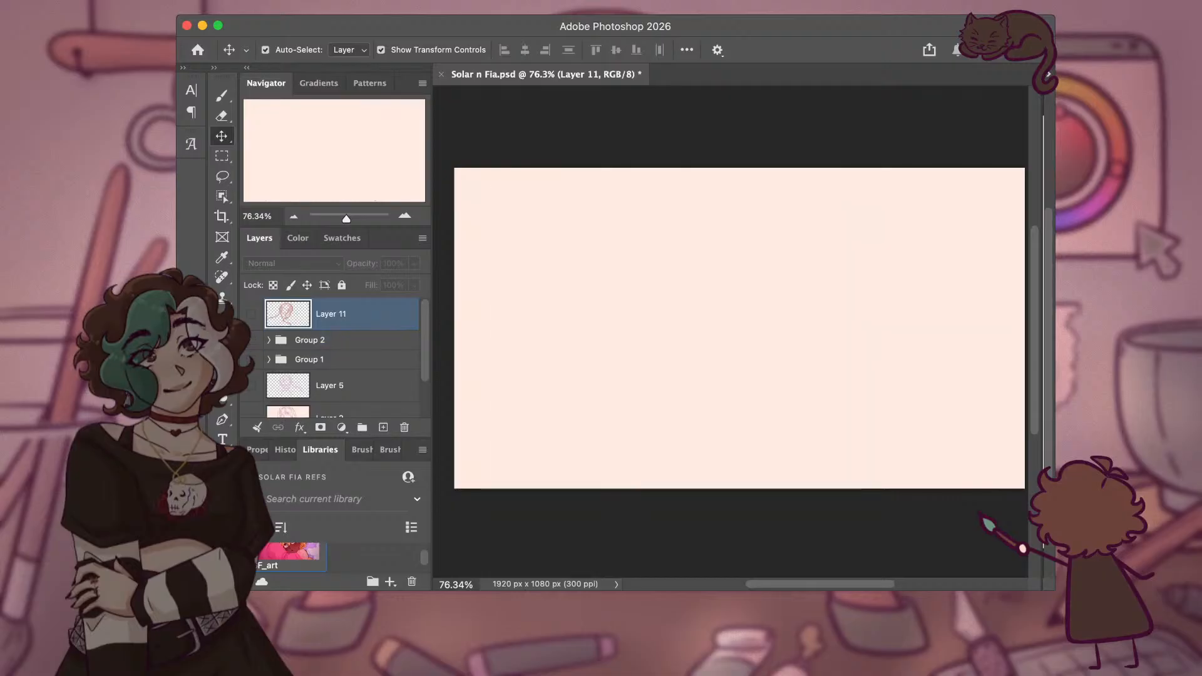
pyautogui.click(251, 313)
pyautogui.click(252, 314)
pyautogui.click(253, 340)
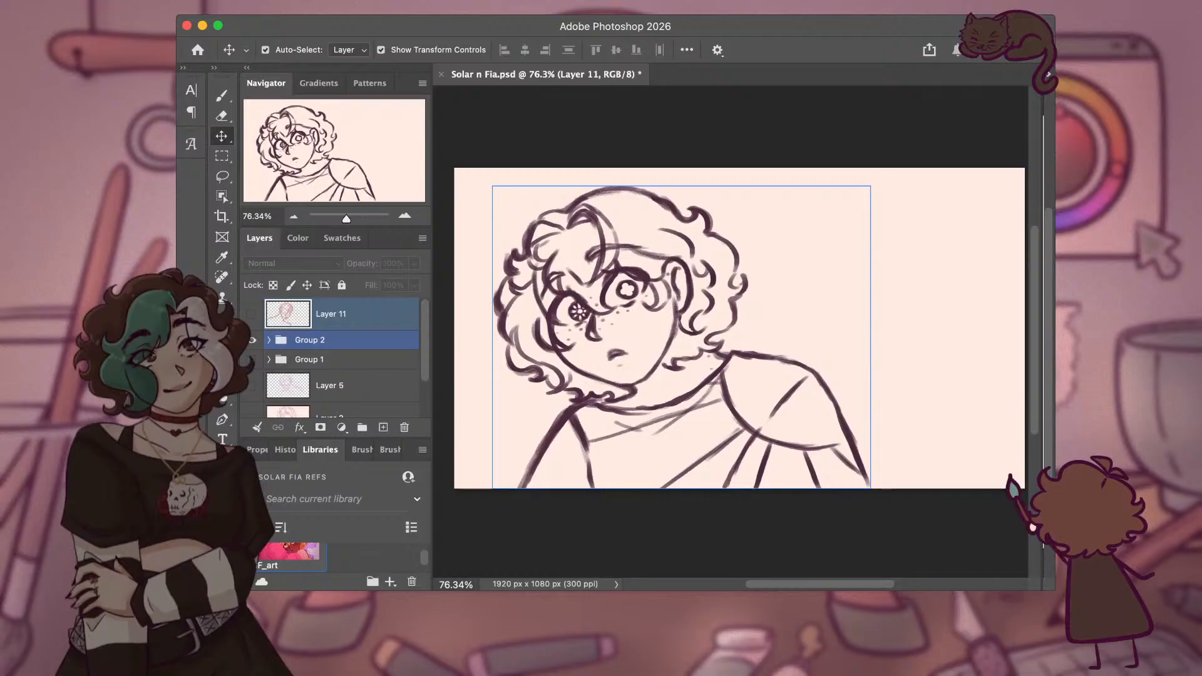
pyautogui.click(252, 341)
pyautogui.click(251, 314)
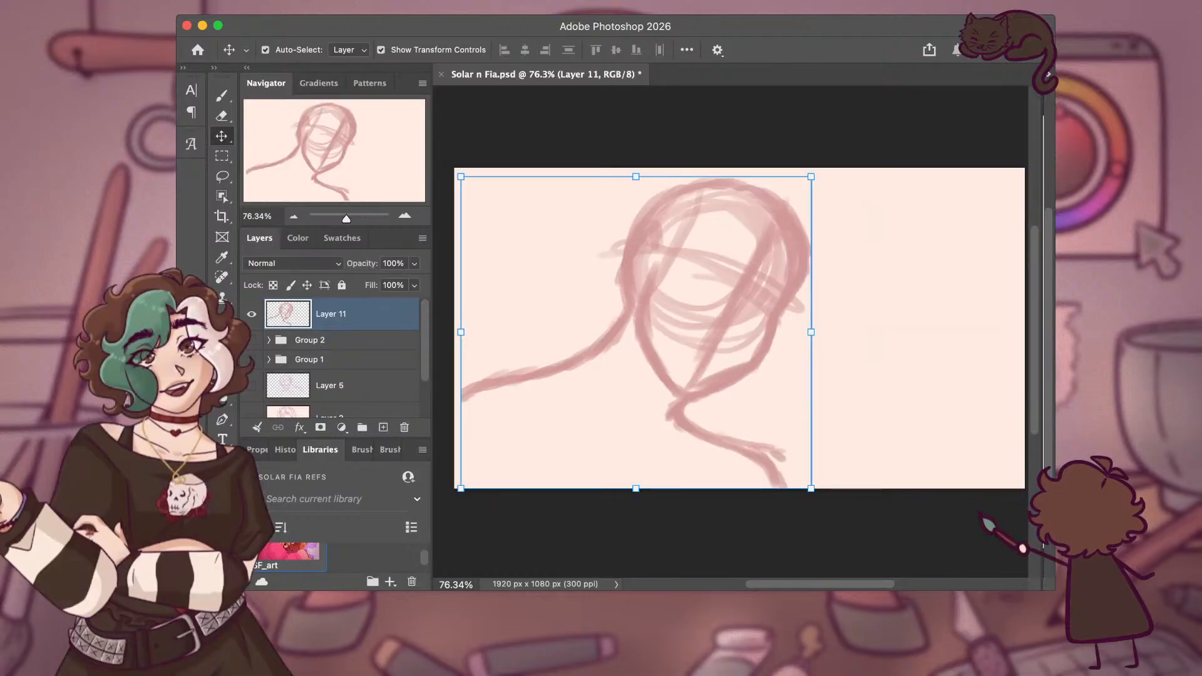
pyautogui.click(251, 314)
pyautogui.click(252, 340)
pyautogui.keyDown('shift'); pyautogui.click(310, 340); pyautogui.keyUp('shift')
pyautogui.click(252, 340)
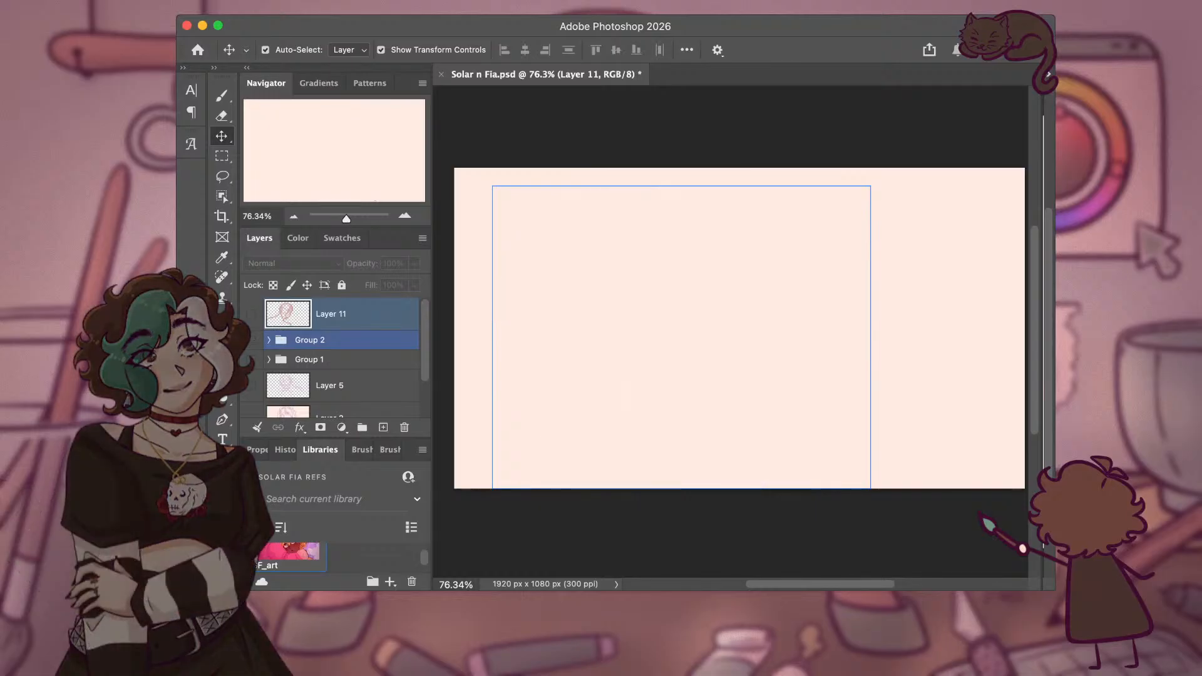
pyautogui.click(331, 314)
pyautogui.click(251, 314)
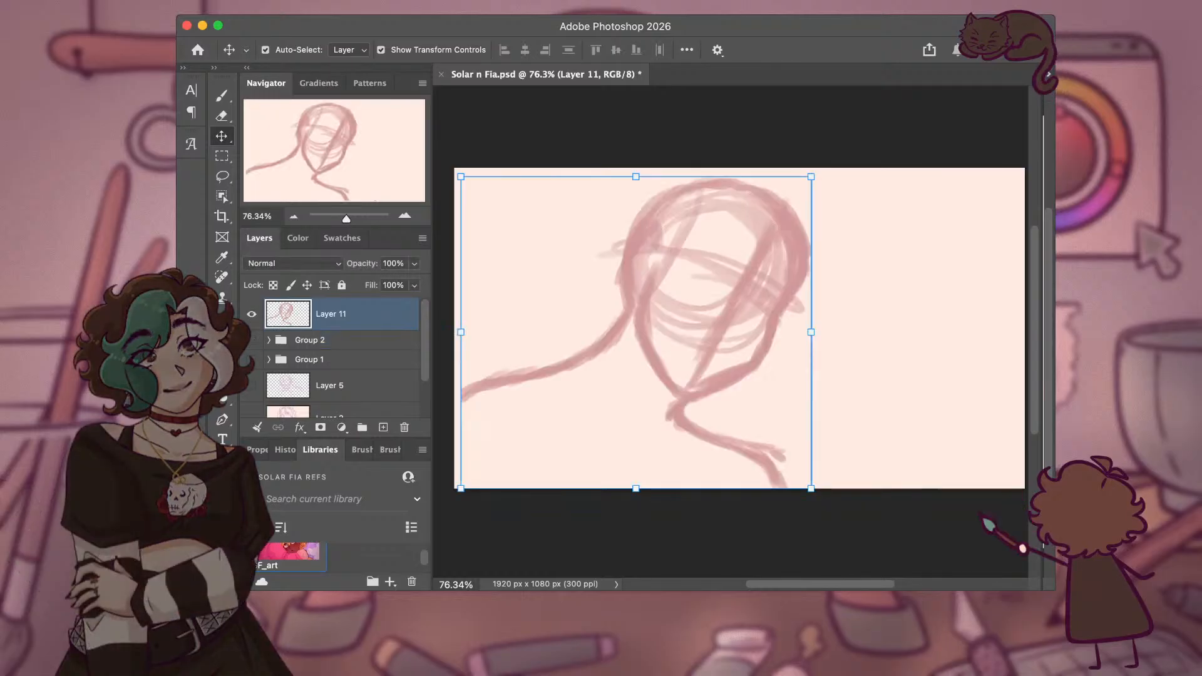
pyautogui.click(251, 314)
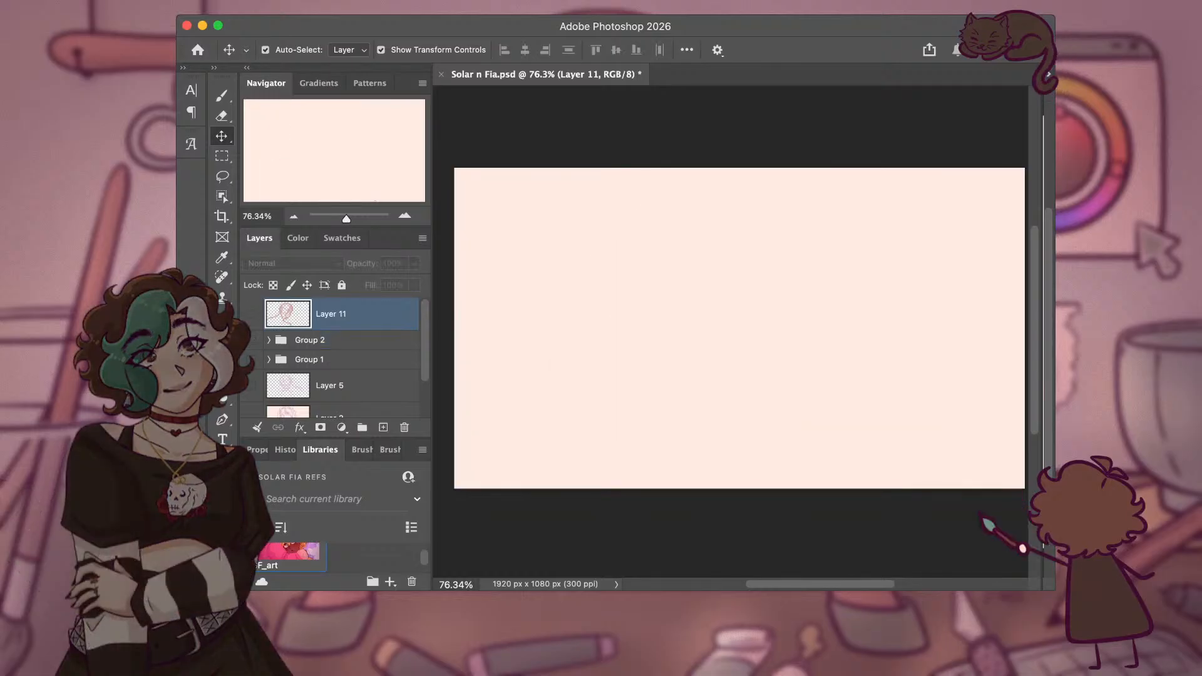
pyautogui.click(252, 340)
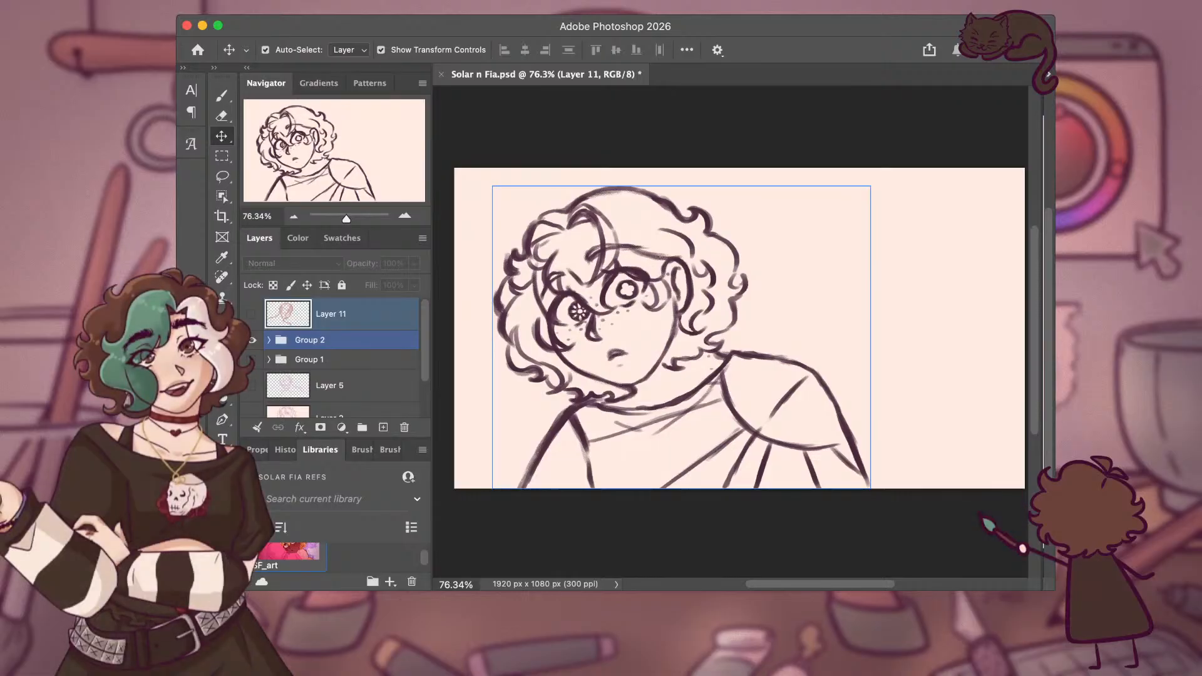
pyautogui.click(253, 340)
pyautogui.click(251, 314)
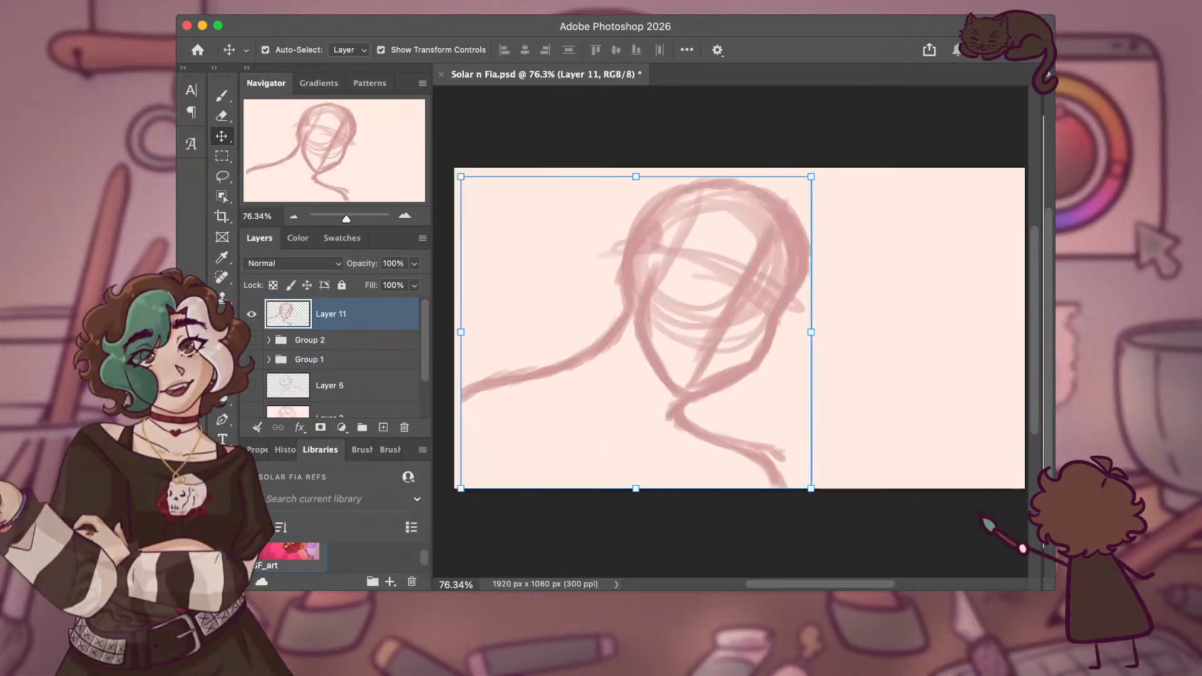
pyautogui.click(251, 314)
pyautogui.click(252, 340)
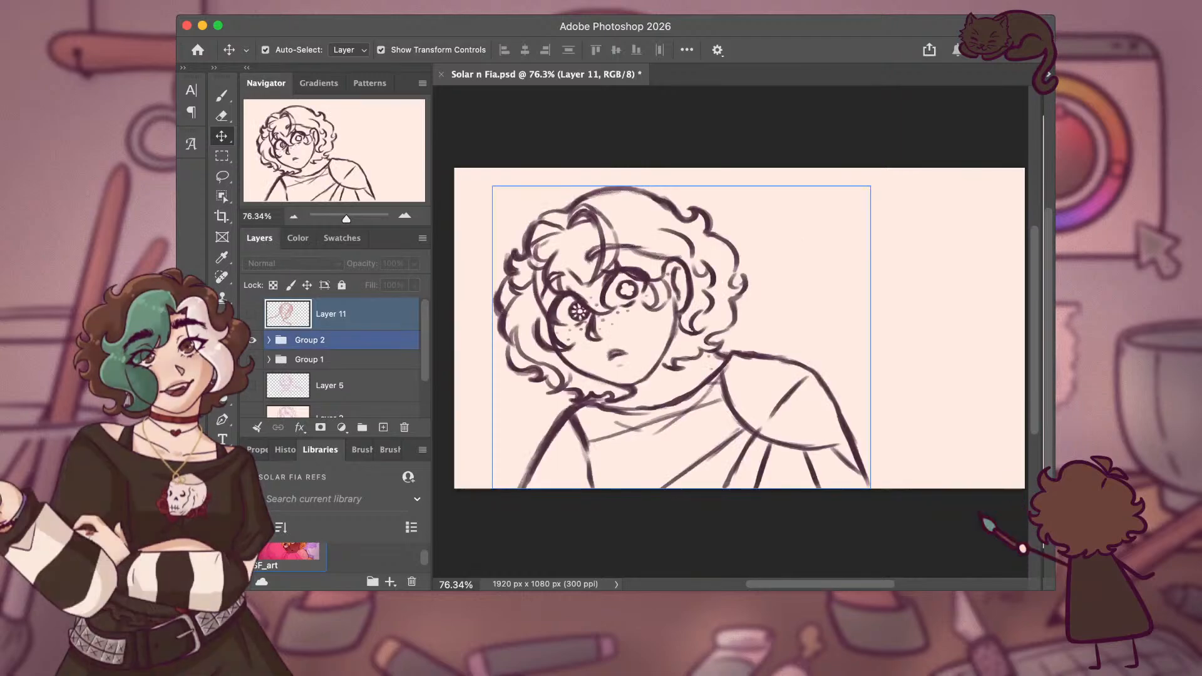
pyautogui.click(253, 340)
pyautogui.click(251, 313)
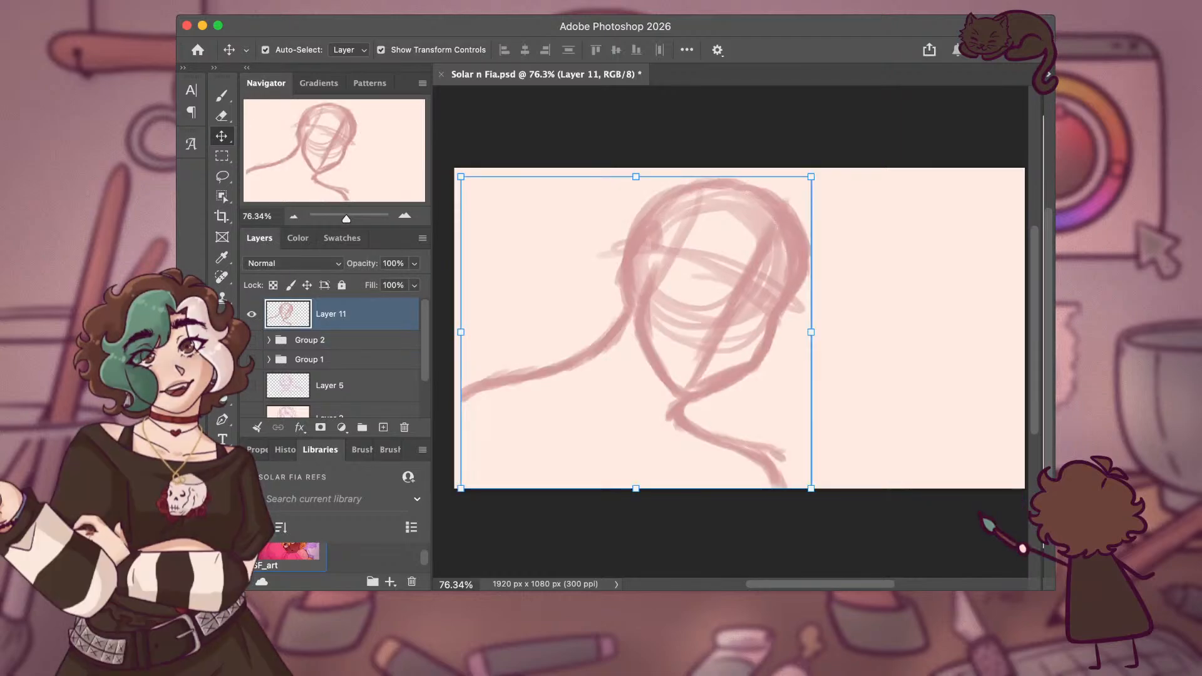
pyautogui.click(251, 314)
pyautogui.click(253, 340)
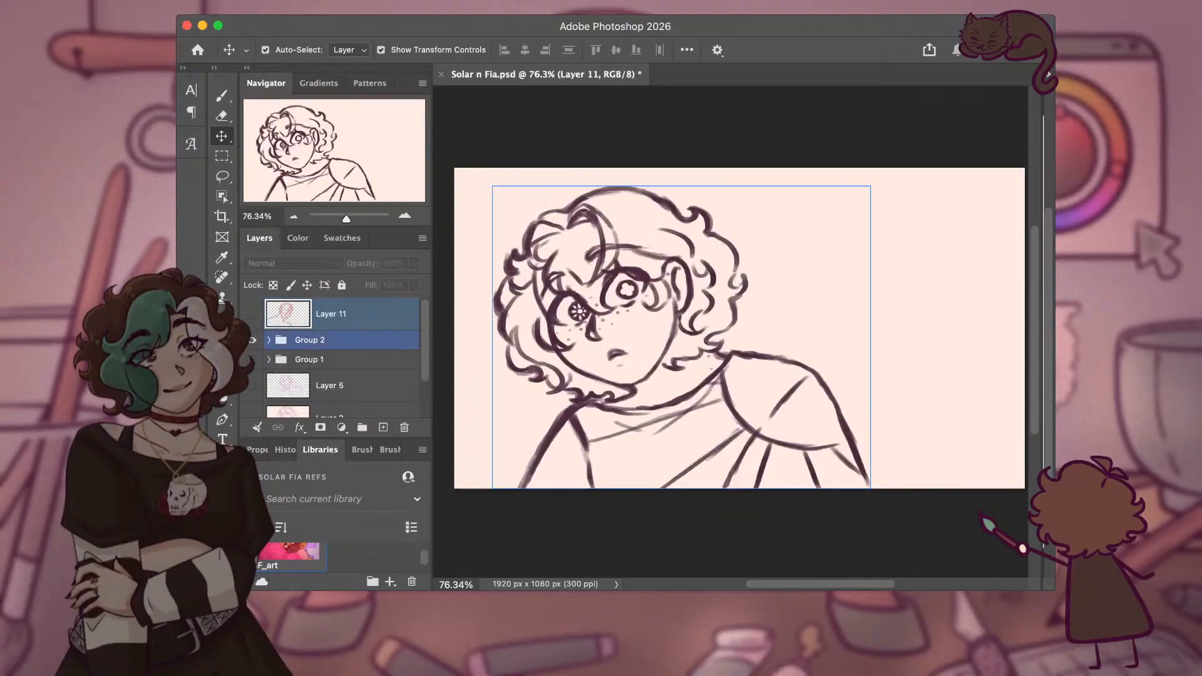
pyautogui.click(252, 340)
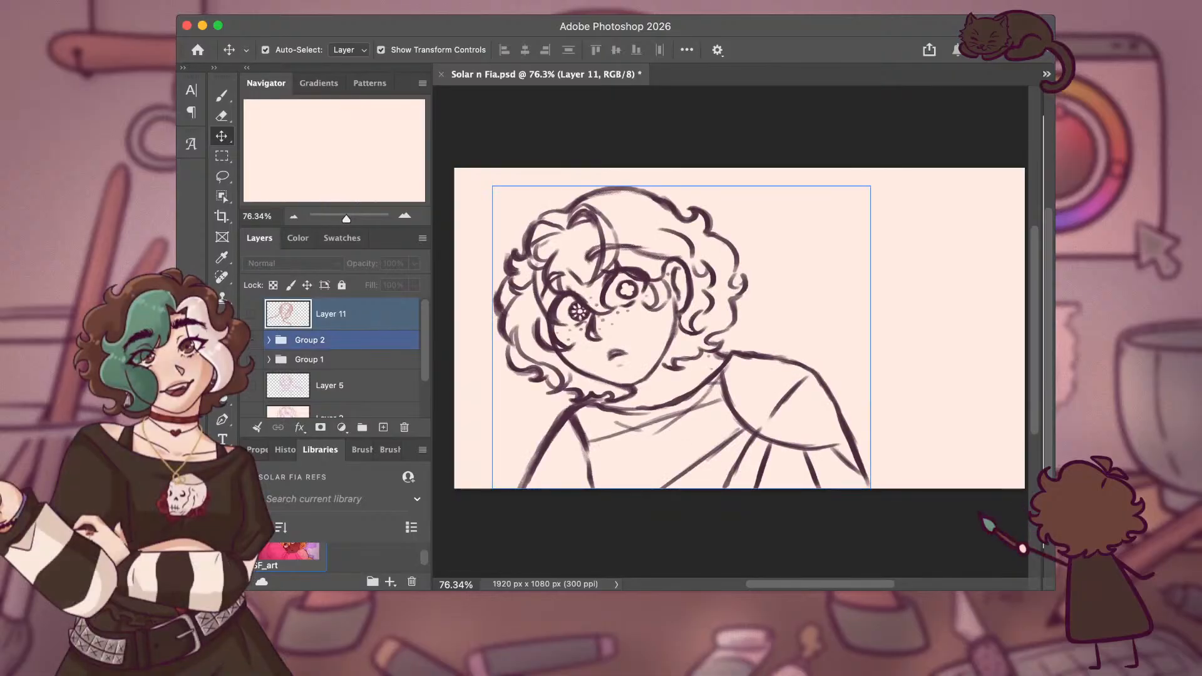
pyautogui.click(251, 314)
pyautogui.click(252, 314)
pyautogui.click(253, 340)
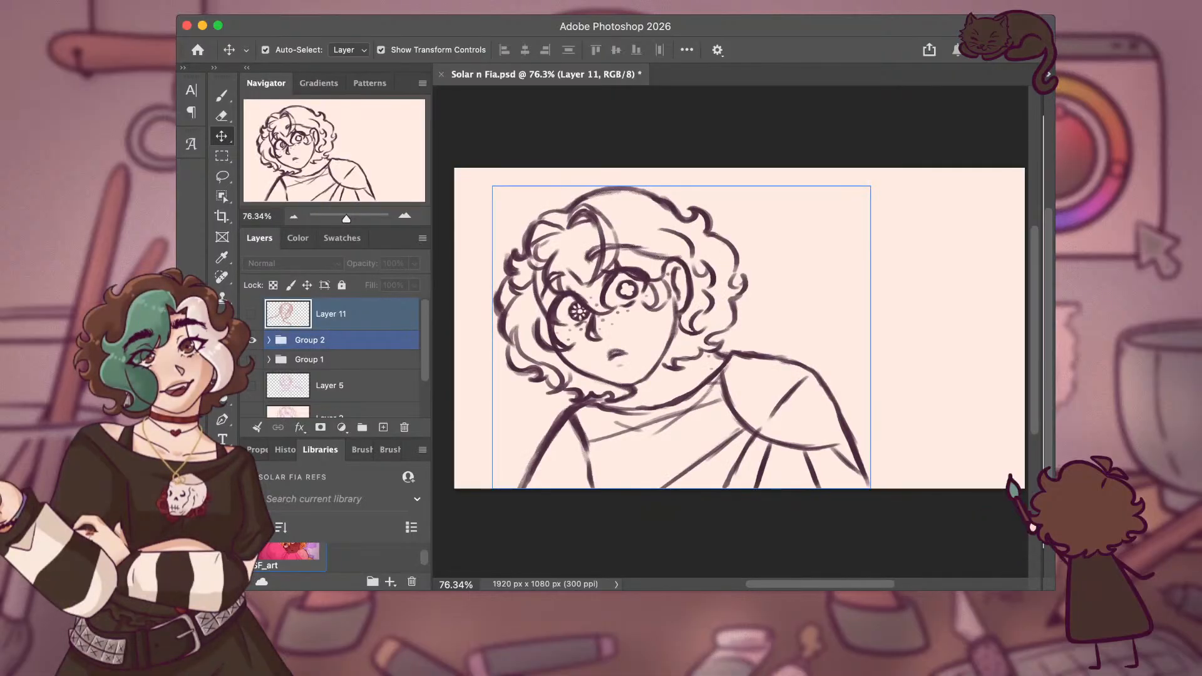
pyautogui.click(252, 340)
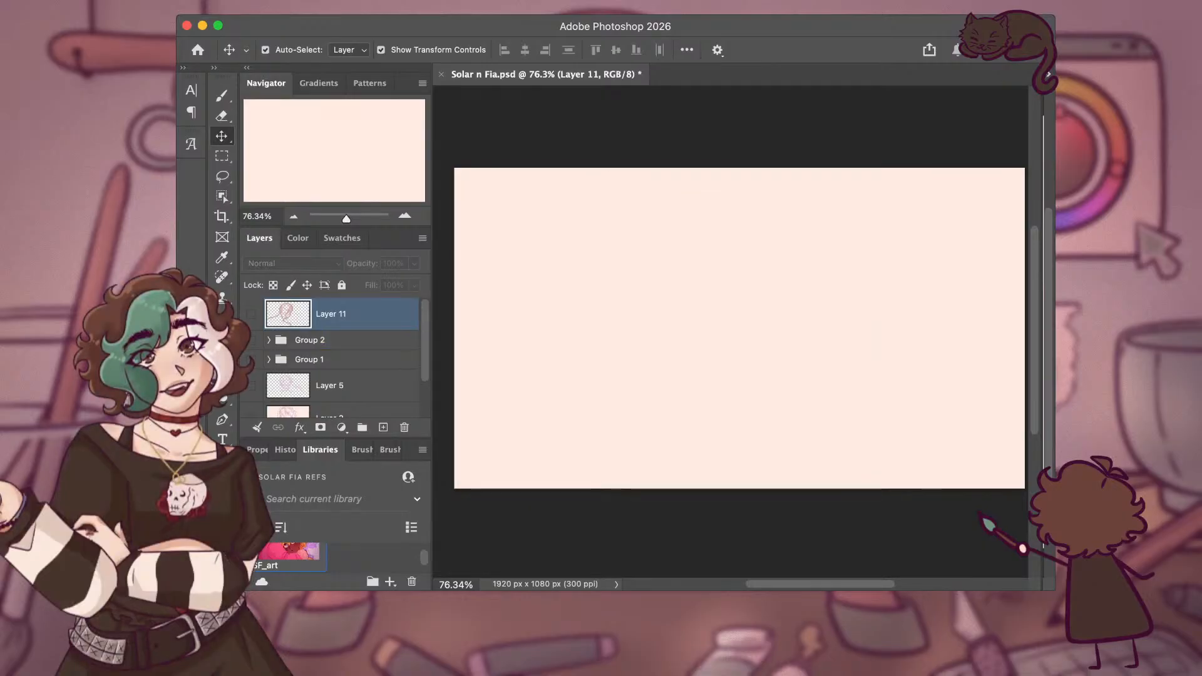
# Show Layer 11 again and shift its sketch further right and slightly down on the canvas.
pyautogui.click(251, 314)
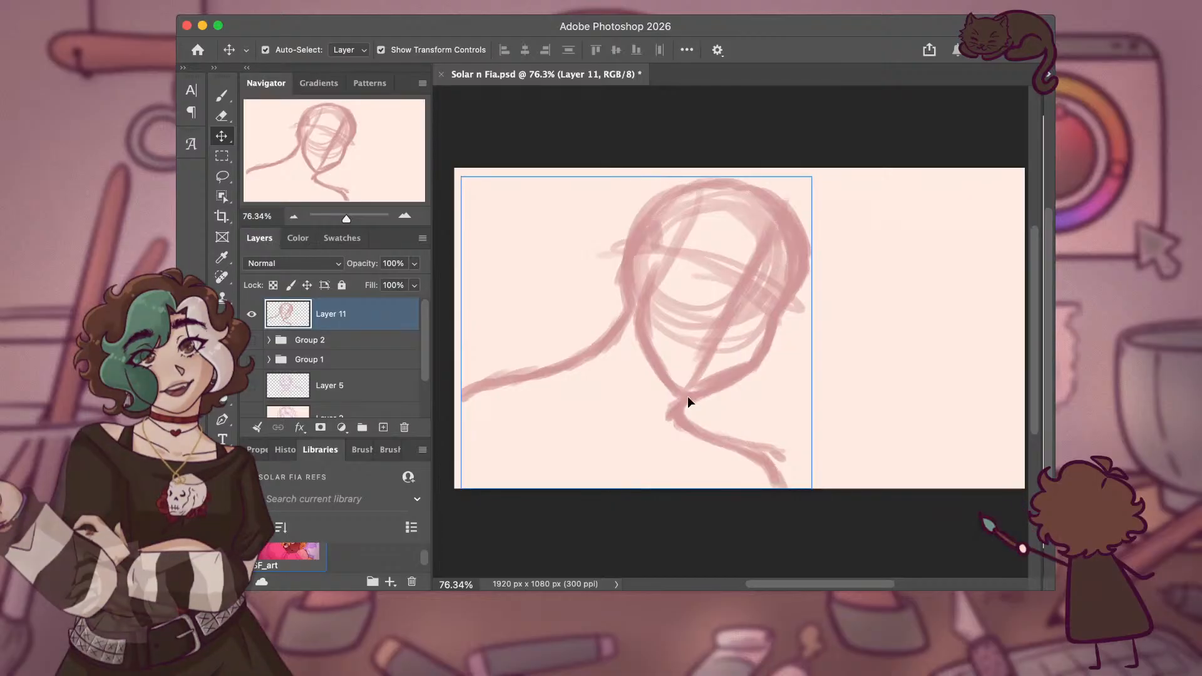
pyautogui.moveTo(687, 397); pyautogui.dragTo(717, 408)
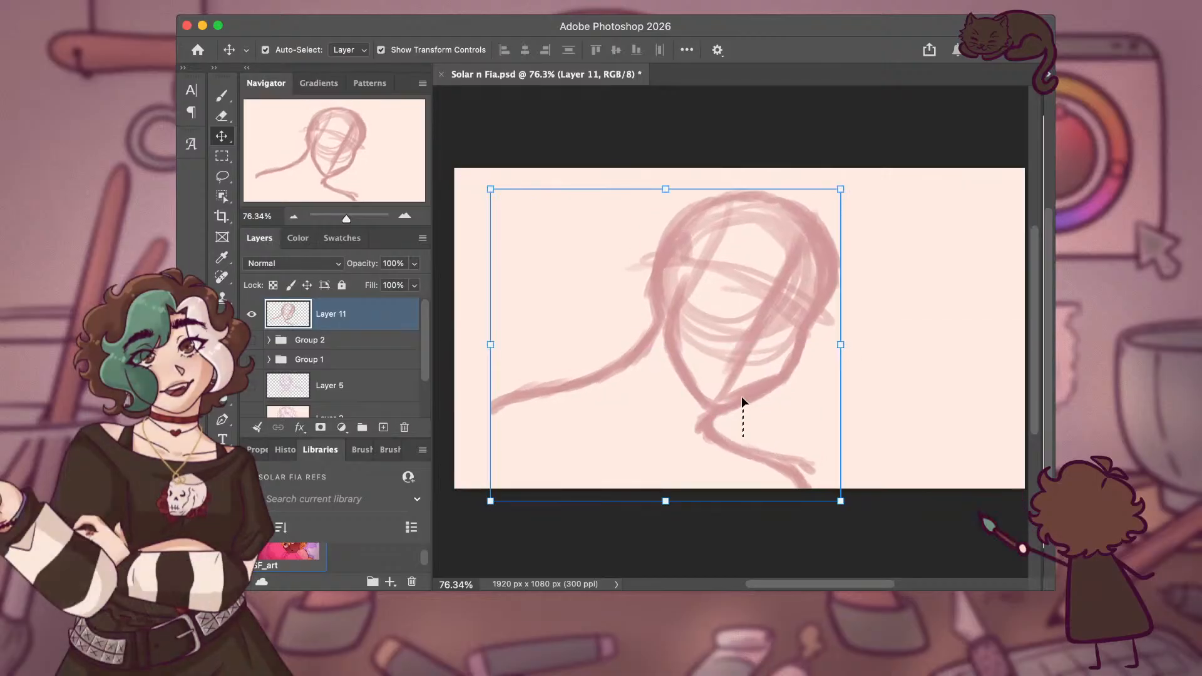
pyautogui.moveTo(685, 343)
pyautogui.mouseDown()
pyautogui.moveTo(695, 319)
pyautogui.moveTo(683, 338)
pyautogui.moveTo(719, 350)
pyautogui.moveTo(688, 338)
pyautogui.mouseUp()
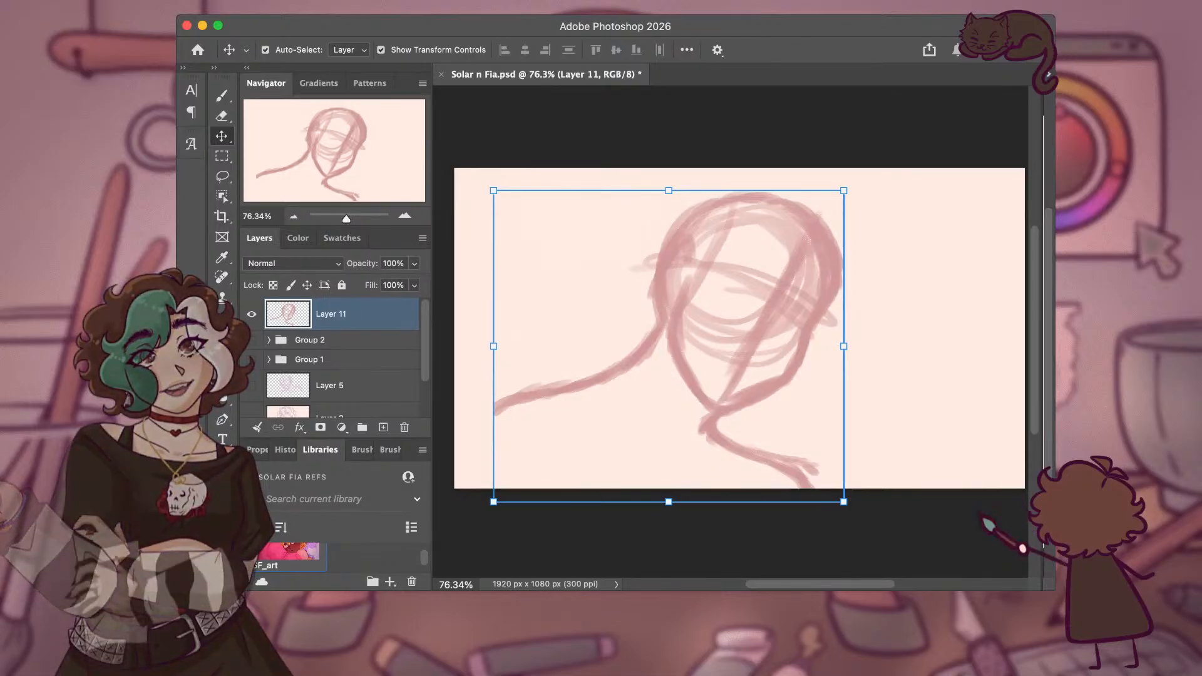
# Compare the head tilt, shoulders and placement of the Layer 11 sketch with the Group 2 drawing by alternately showing and hiding them.
pyautogui.click(252, 314)
pyautogui.click(252, 340)
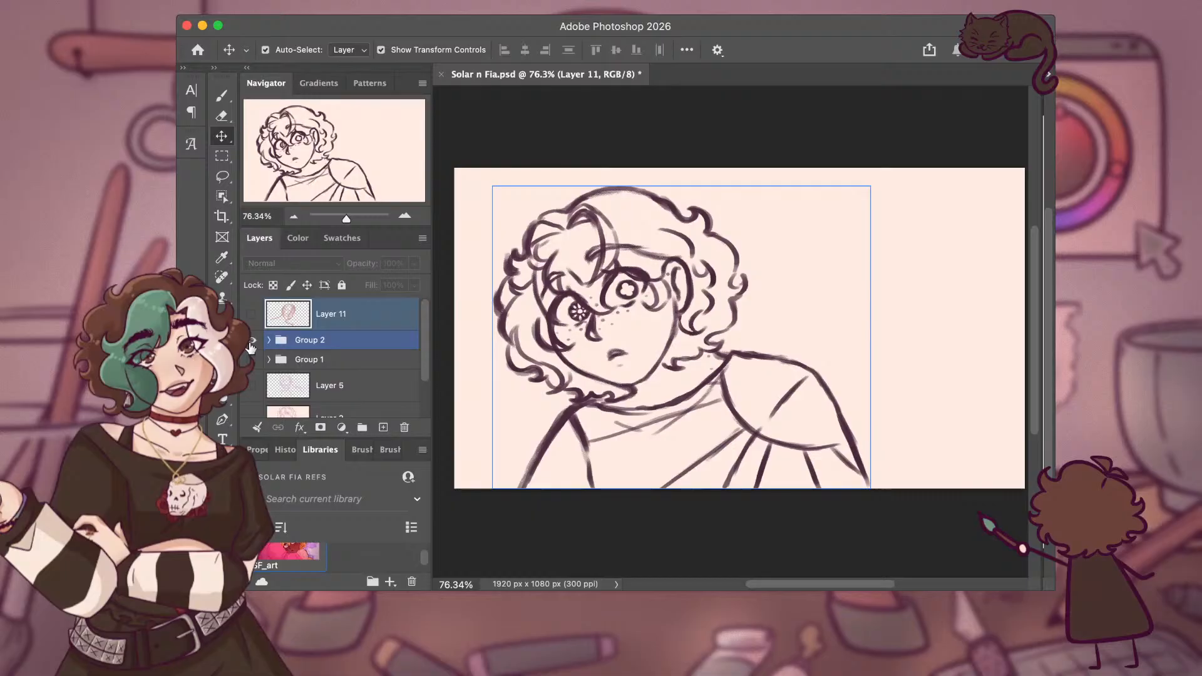
pyautogui.click(251, 340)
pyautogui.click(252, 314)
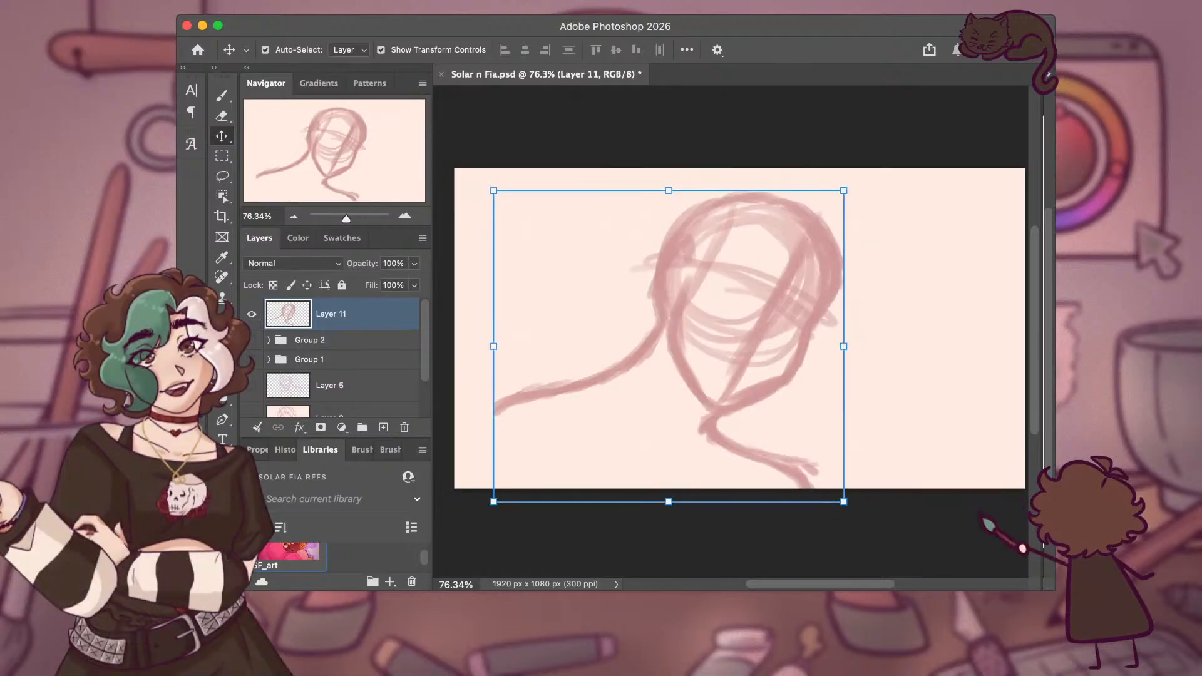
pyautogui.click(252, 314)
pyautogui.click(252, 340)
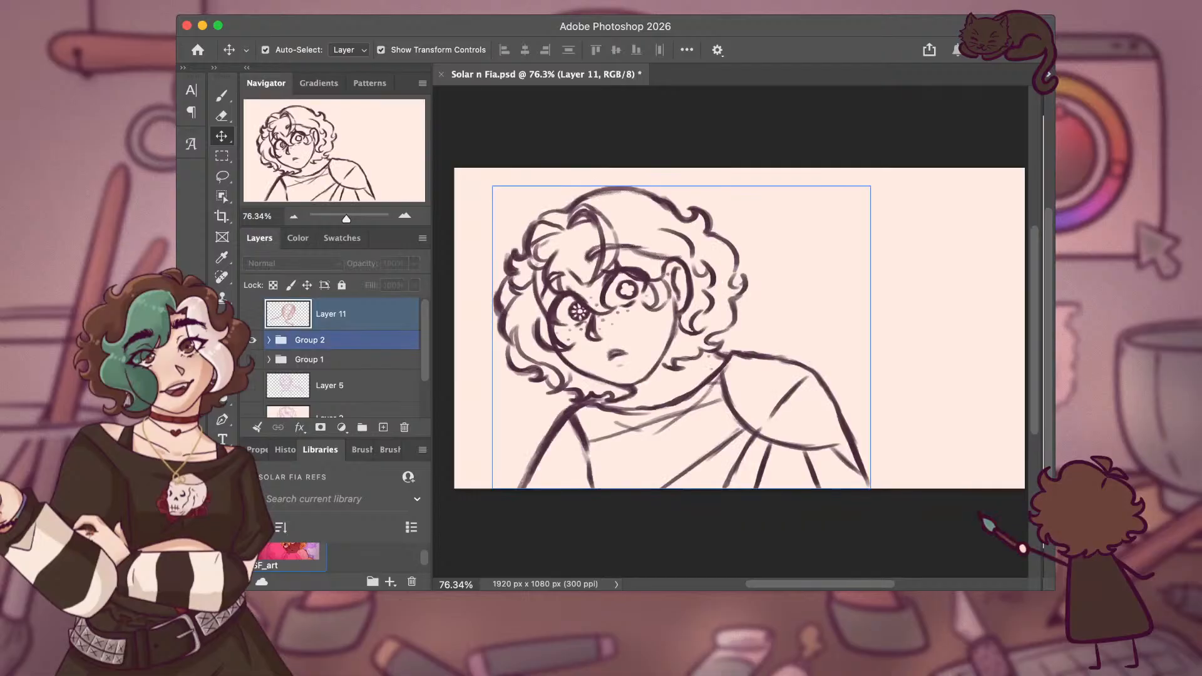
pyautogui.click(252, 340)
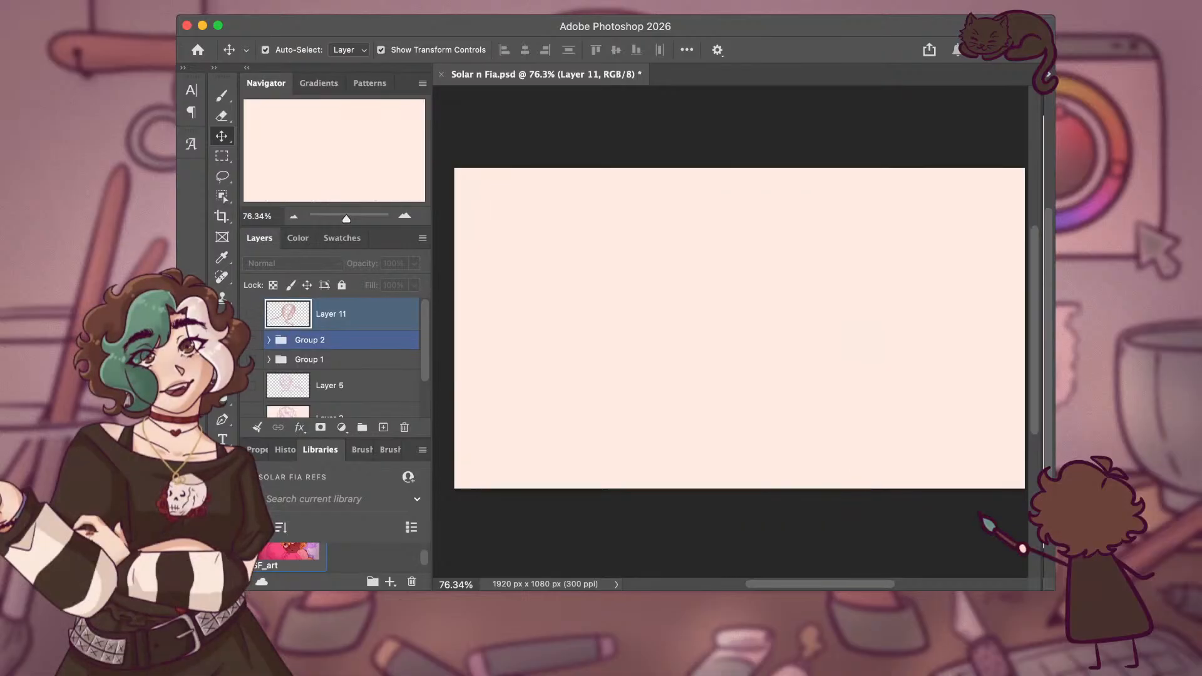
pyautogui.click(252, 314)
pyautogui.click(252, 313)
pyautogui.click(251, 340)
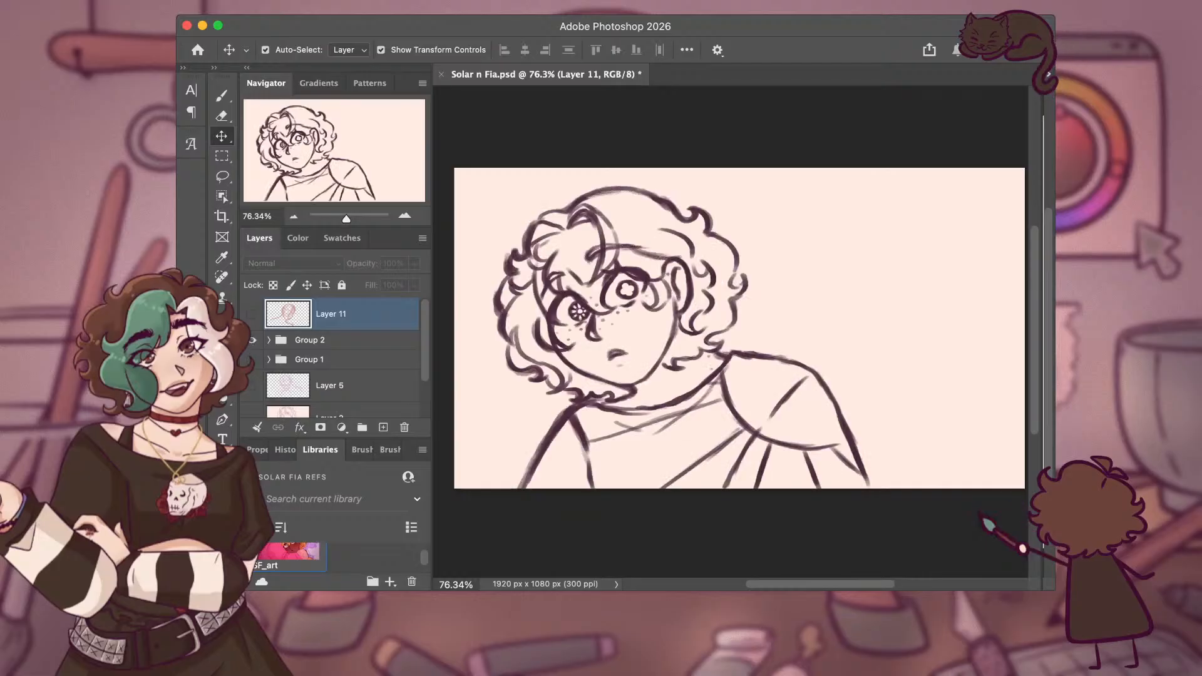
pyautogui.click(310, 340)
pyautogui.click(252, 340)
pyautogui.click(252, 314)
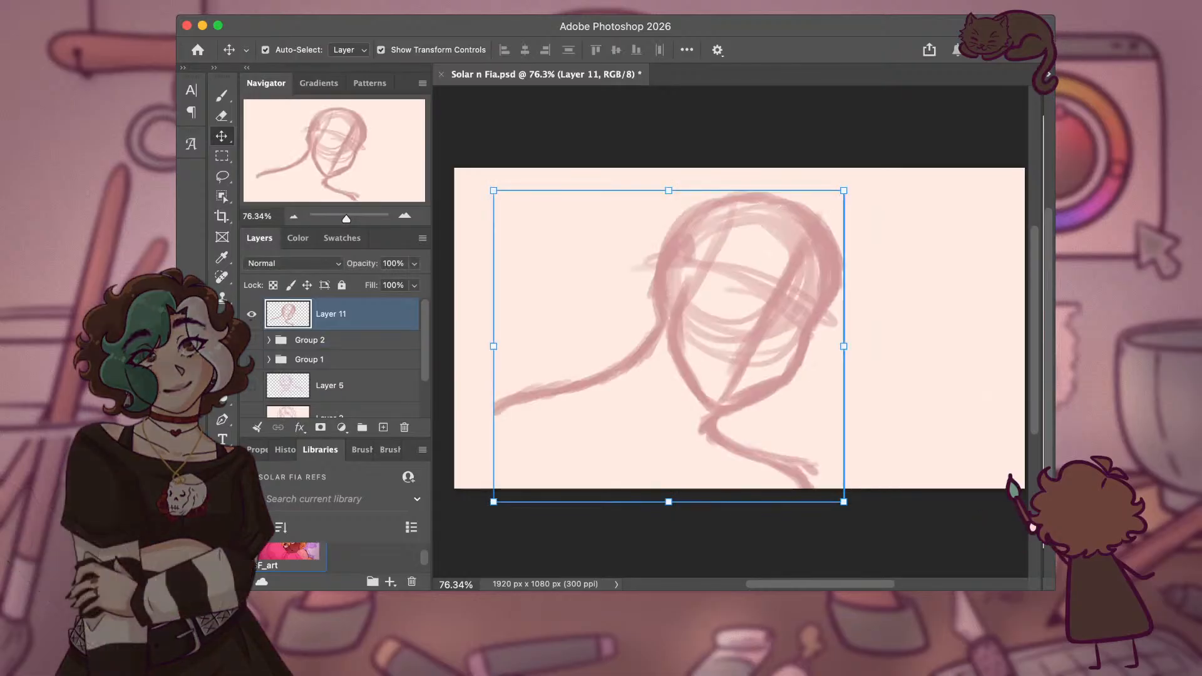
pyautogui.click(252, 313)
pyautogui.click(252, 340)
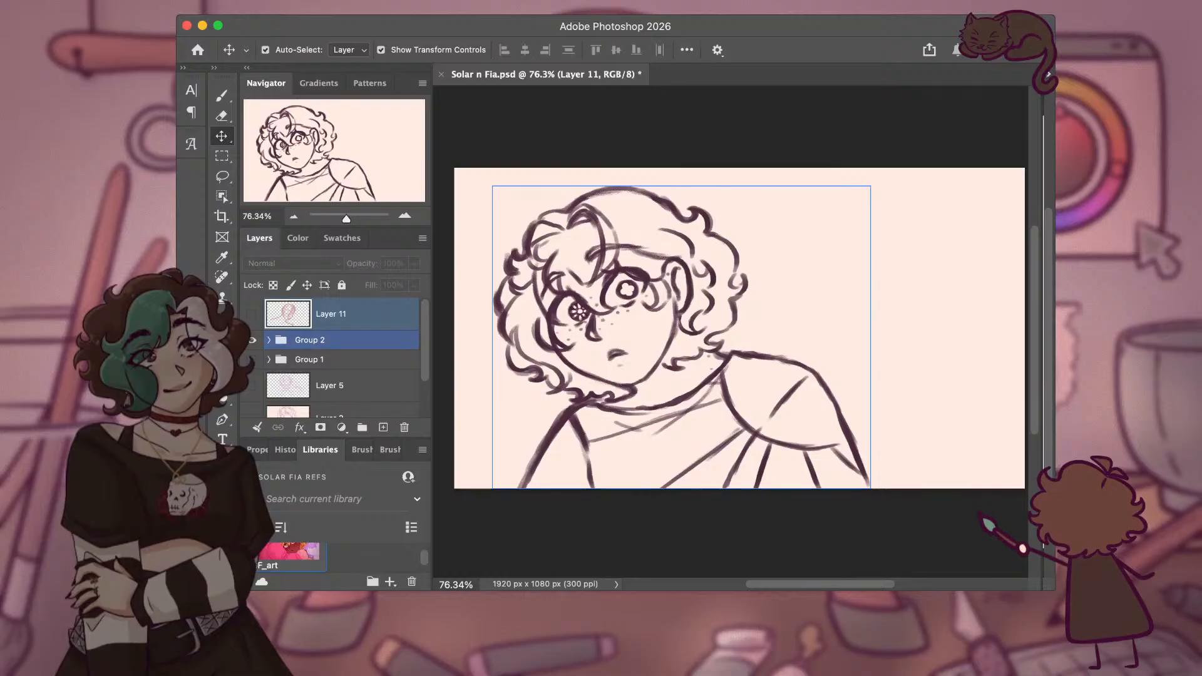
pyautogui.click(252, 340)
pyautogui.click(252, 314)
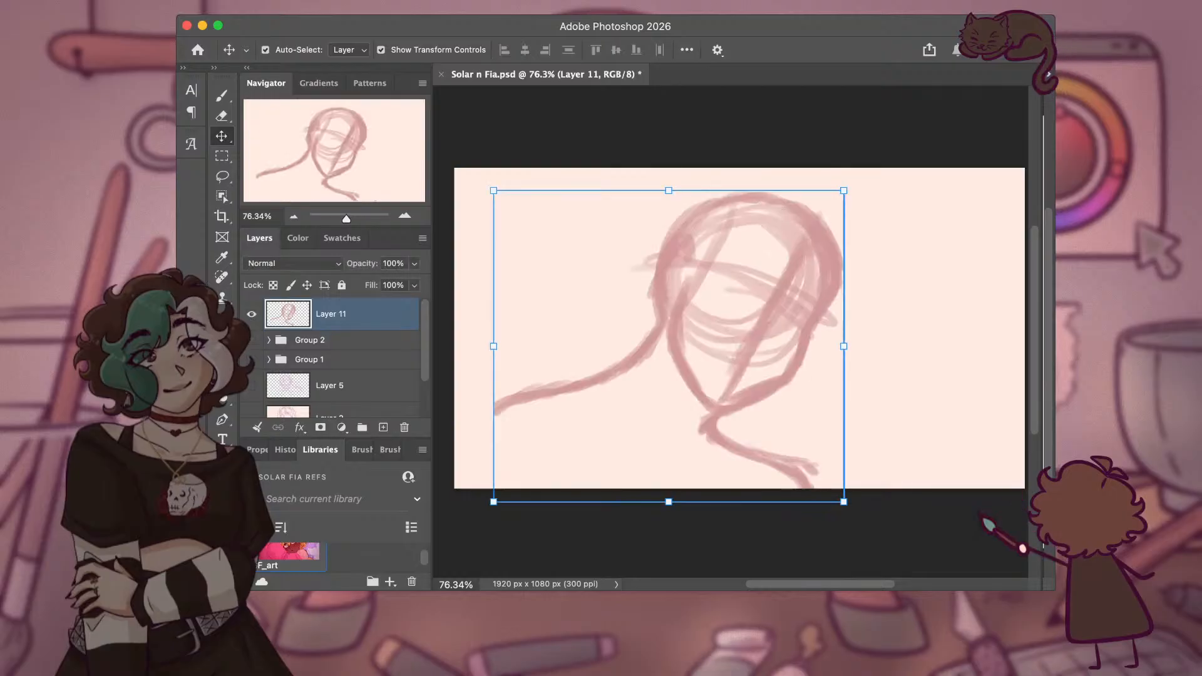
pyautogui.click(252, 313)
pyautogui.click(252, 314)
pyautogui.click(252, 314)
pyautogui.click(252, 340)
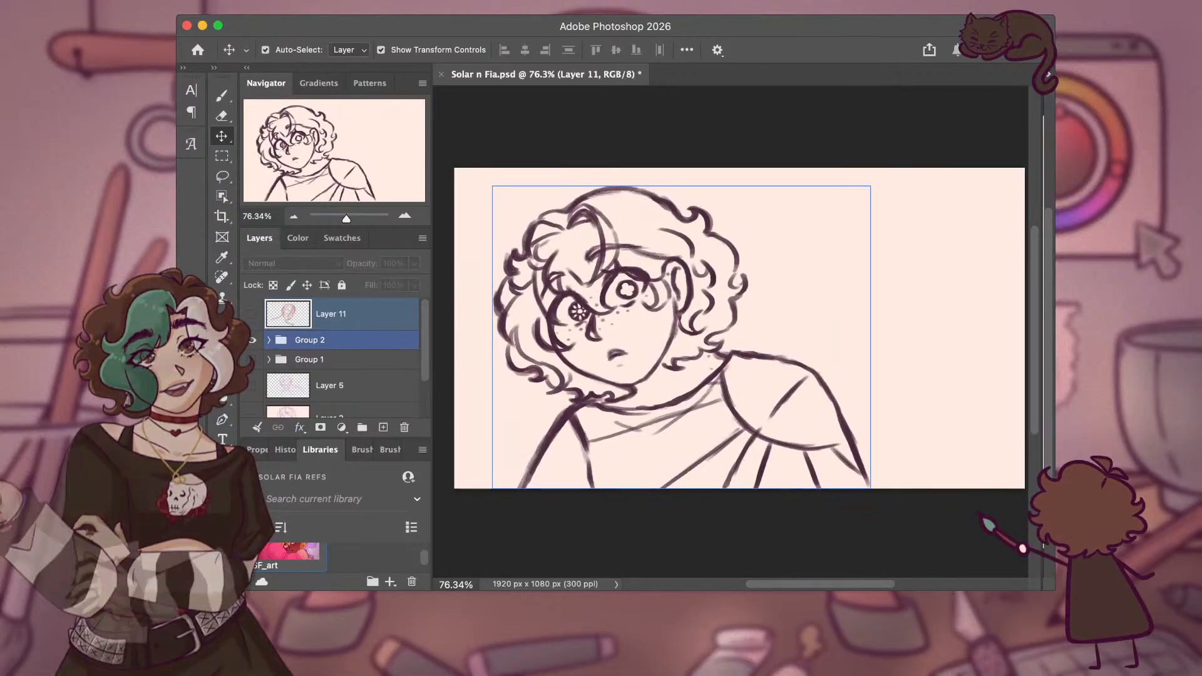
pyautogui.click(252, 314)
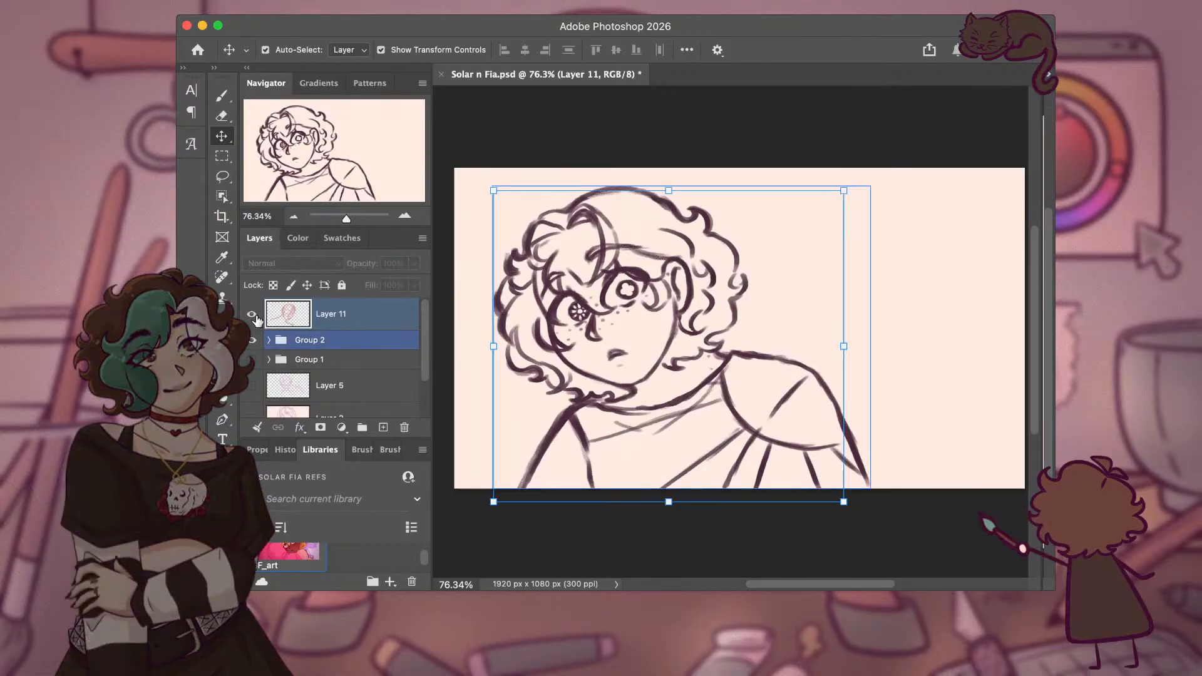
pyautogui.click(251, 340)
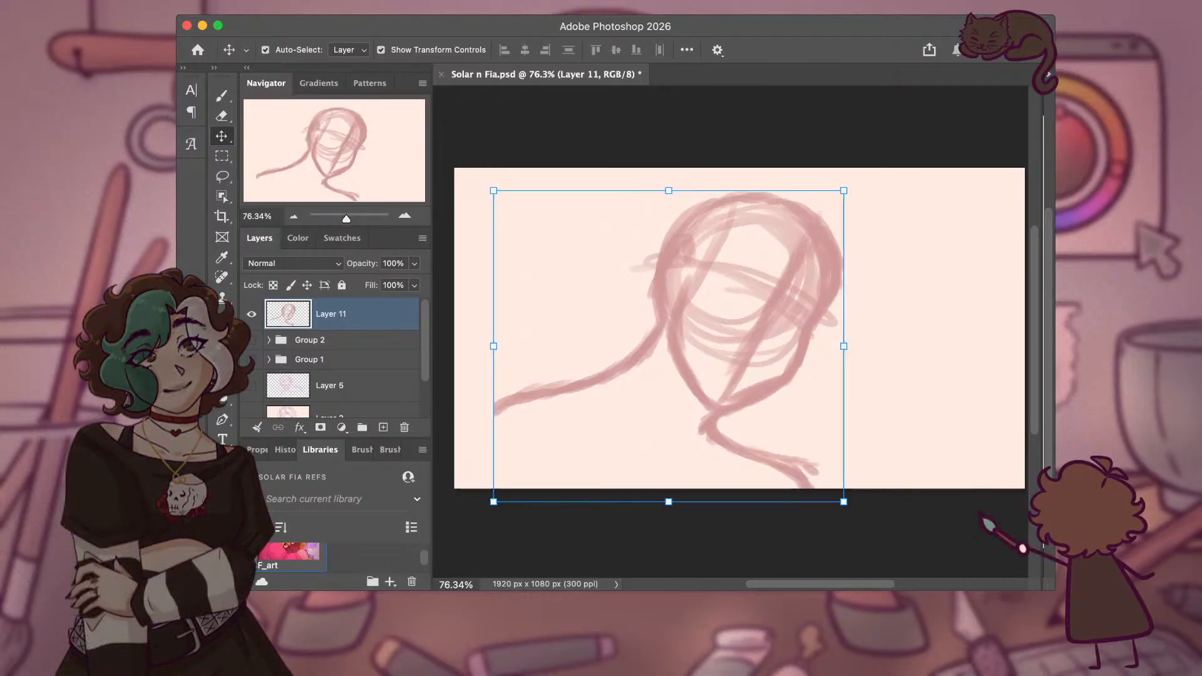
# Widen the SF_Design_001.PNG reference view beside the sketch, and make Solar n Fia.psd the active document again.
pyautogui.press('b')
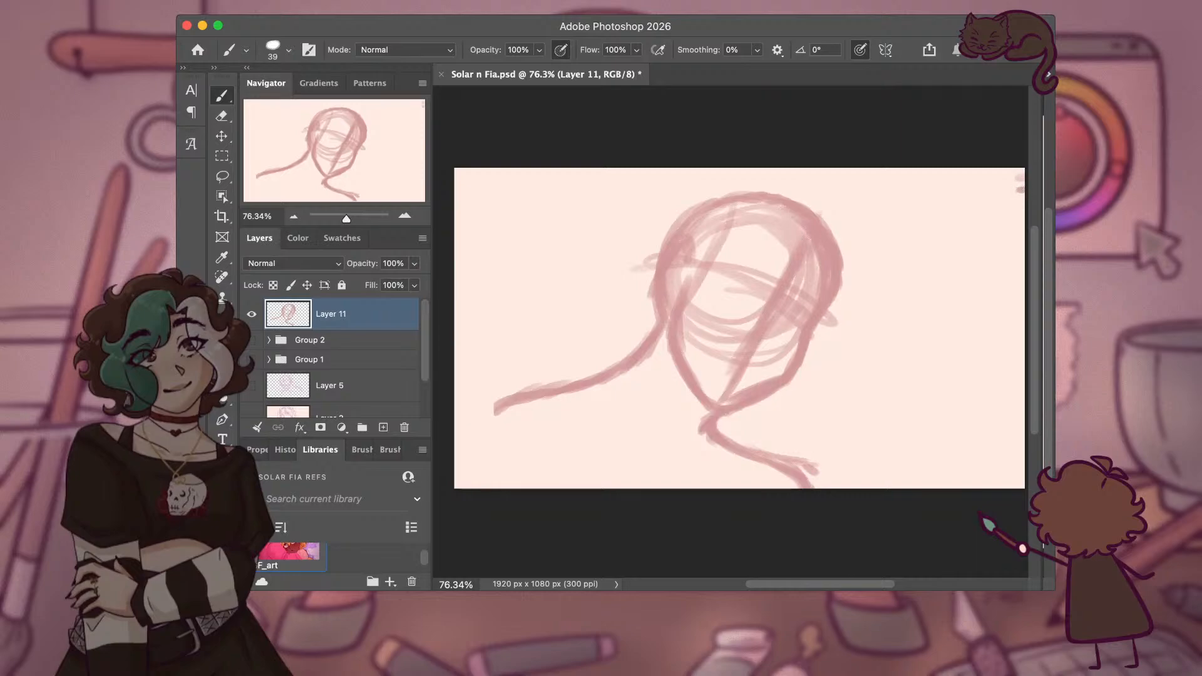
pyautogui.click(1045, 313)
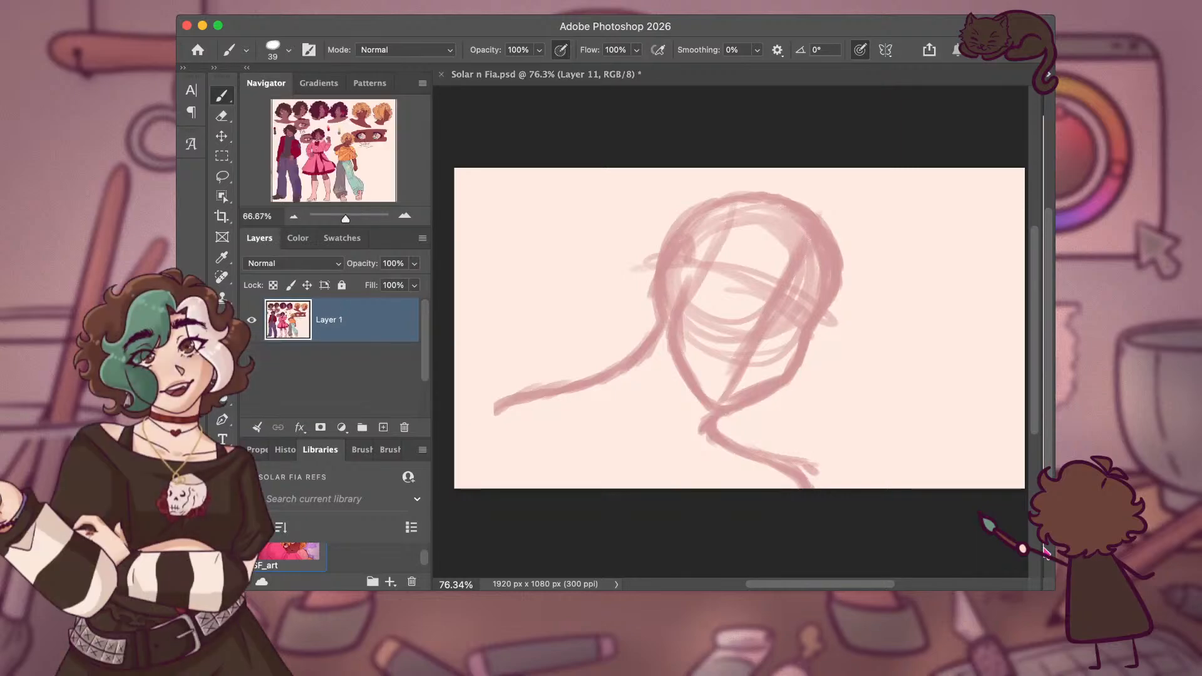
pyautogui.moveTo(1042, 555); pyautogui.dragTo(880, 521)
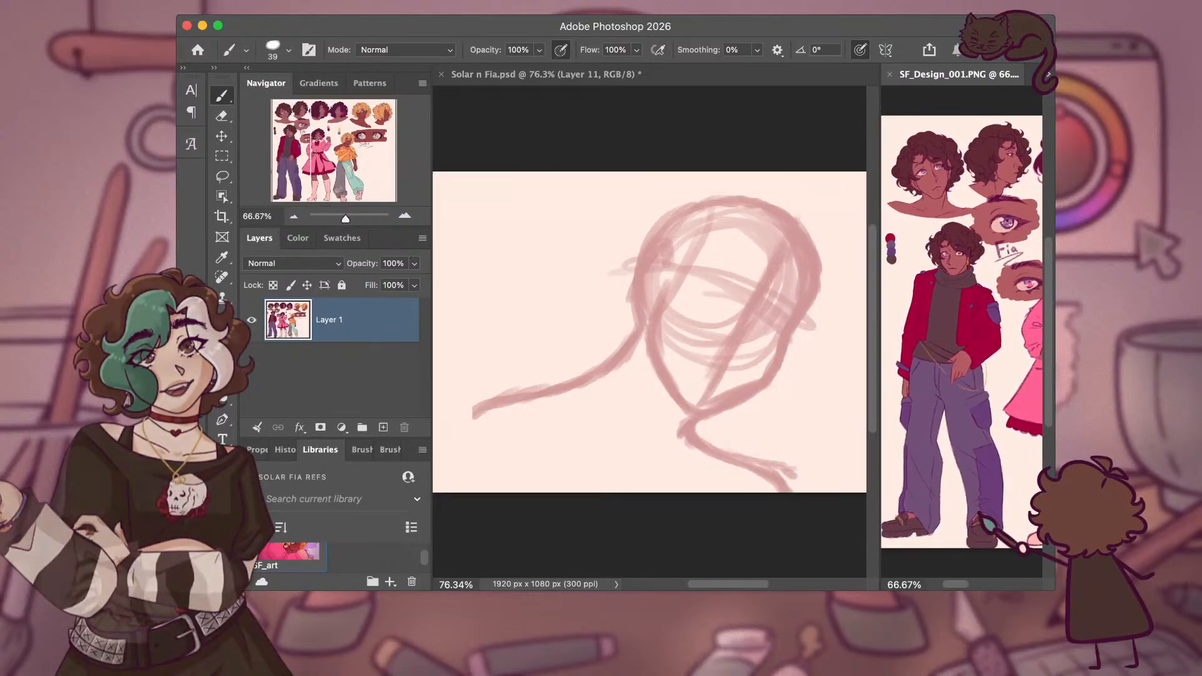
pyautogui.press('v')
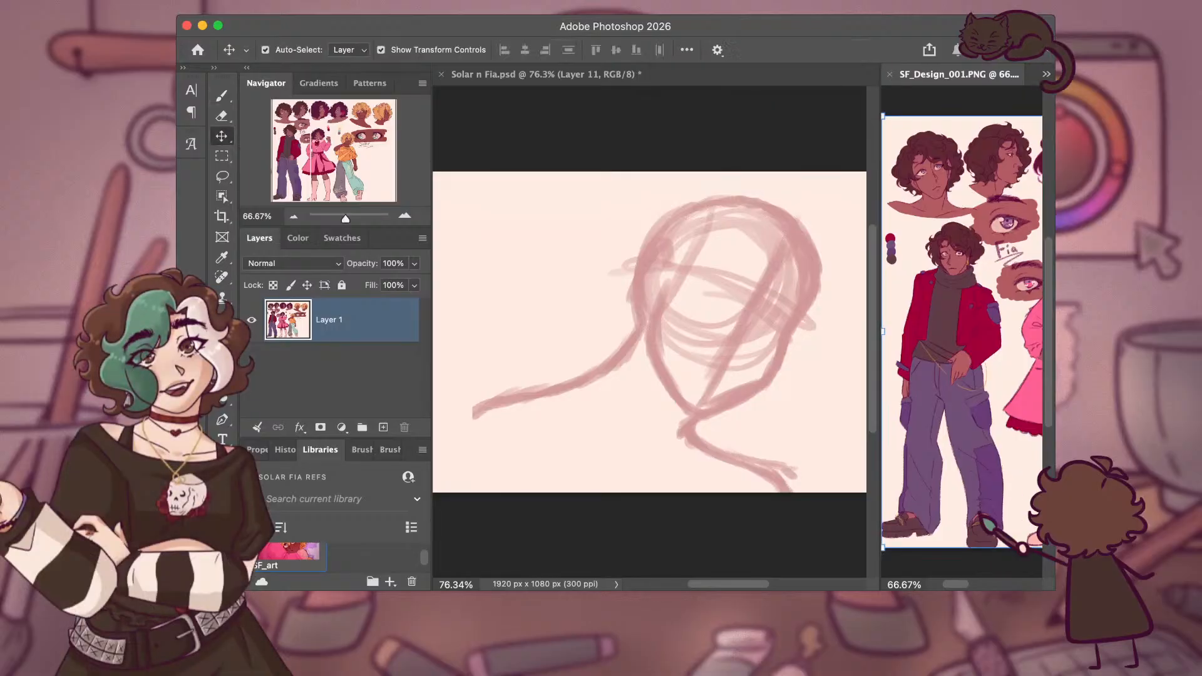
pyautogui.click(725, 465)
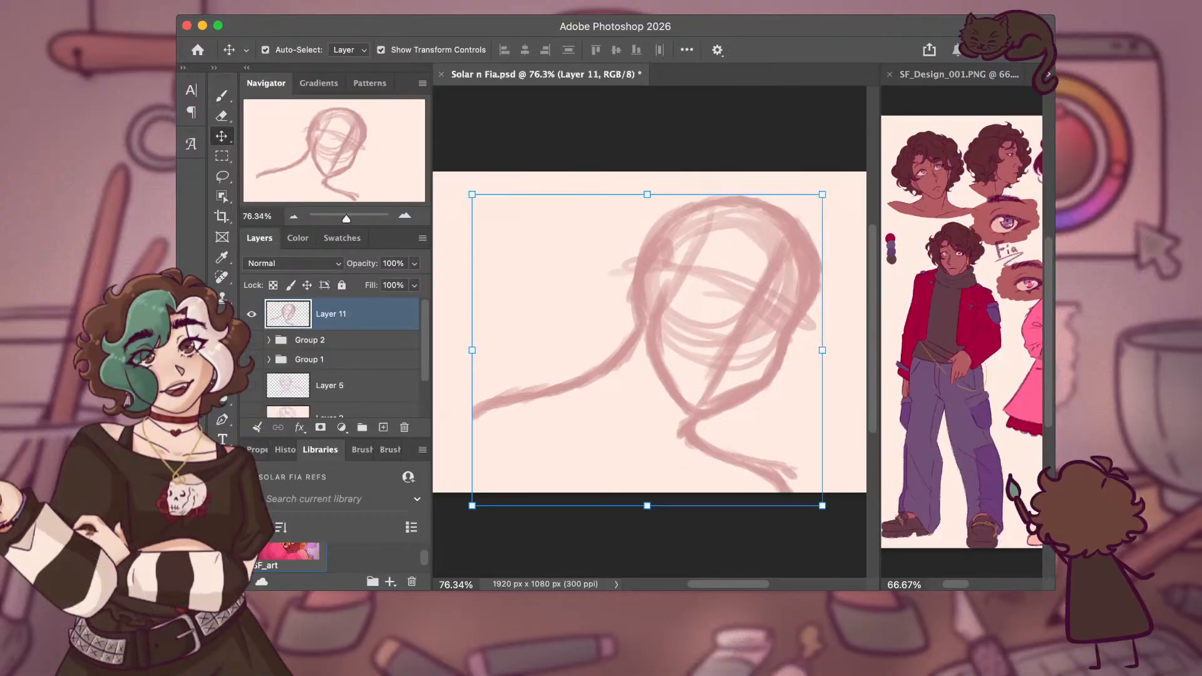
# On Layer 11, extend the outer end of the long shoulder line with the Brush so it curves down to the canvas's left edge.
pyautogui.click(682, 543)
pyautogui.press('b')
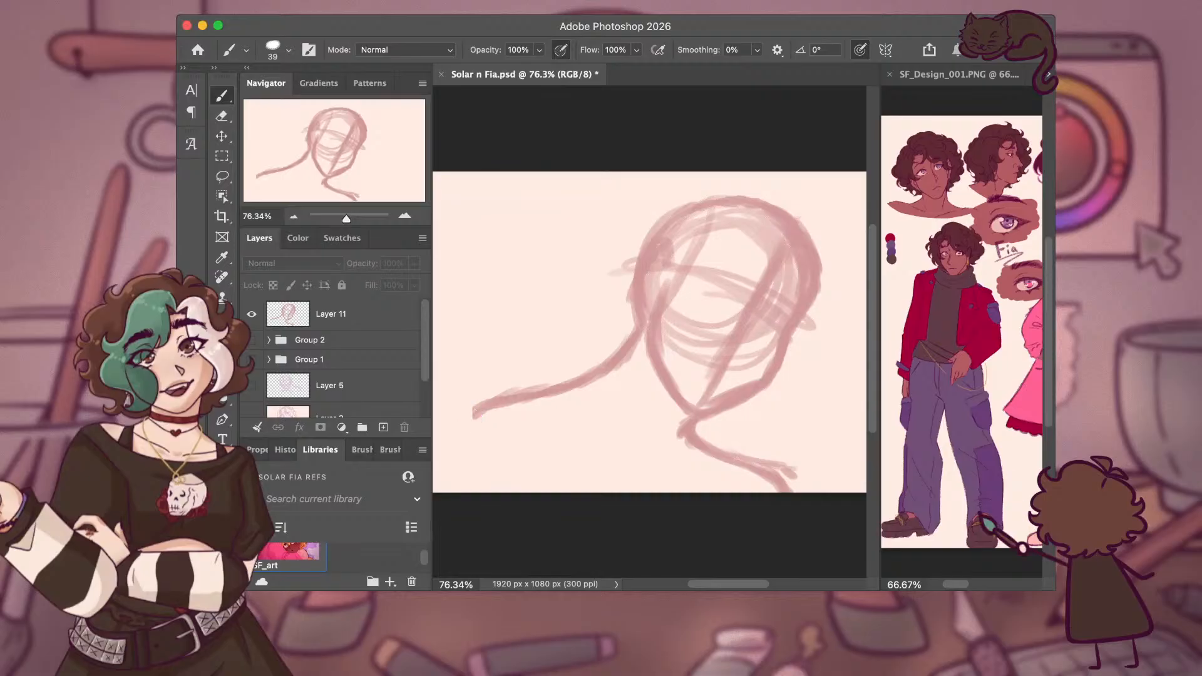
pyautogui.click(363, 313)
pyautogui.moveTo(464, 417); pyautogui.dragTo(442, 435)
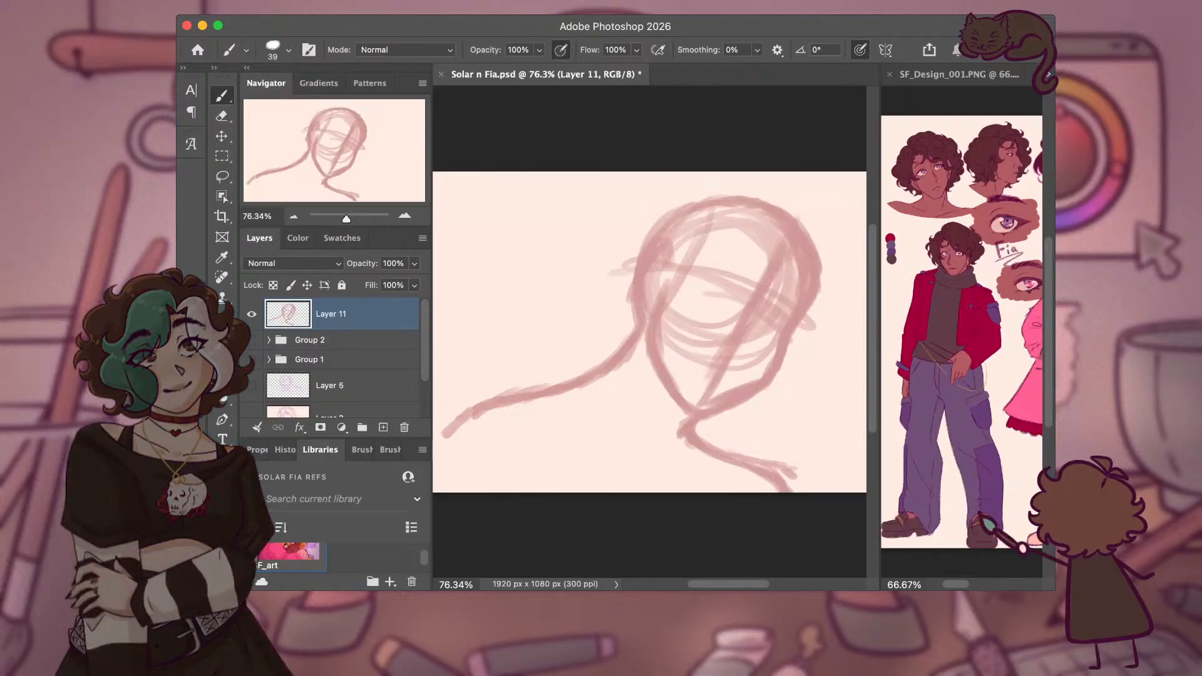
pyautogui.press('super+z')
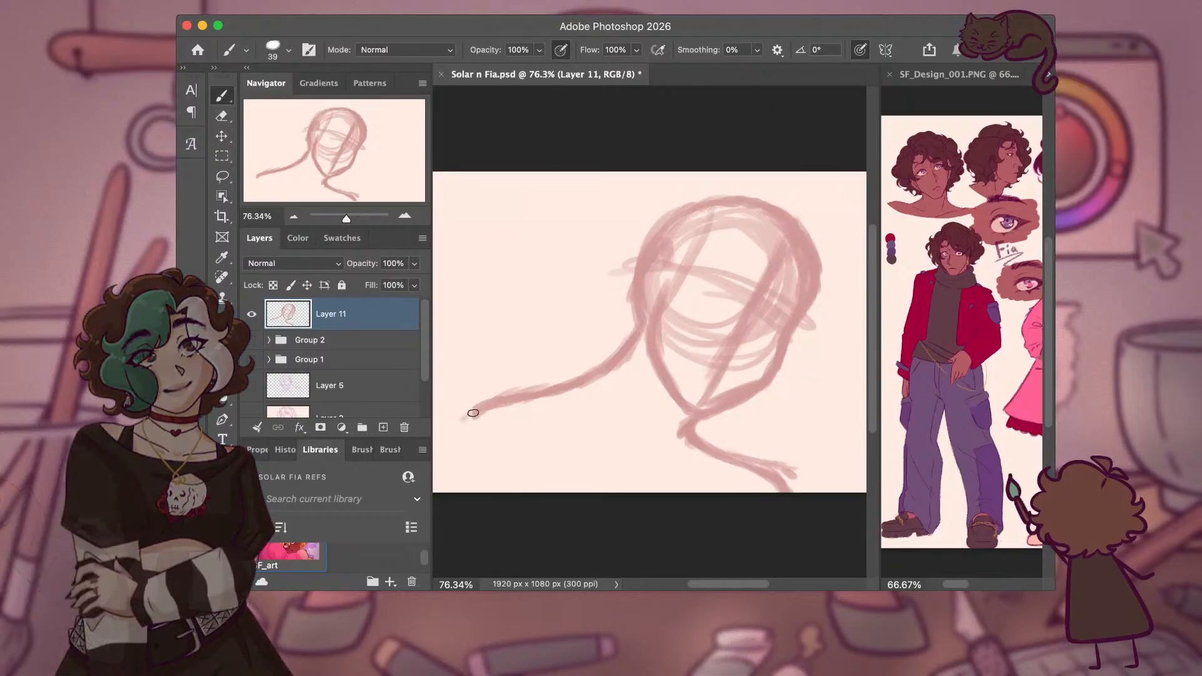
pyautogui.moveTo(469, 411); pyautogui.dragTo(447, 437)
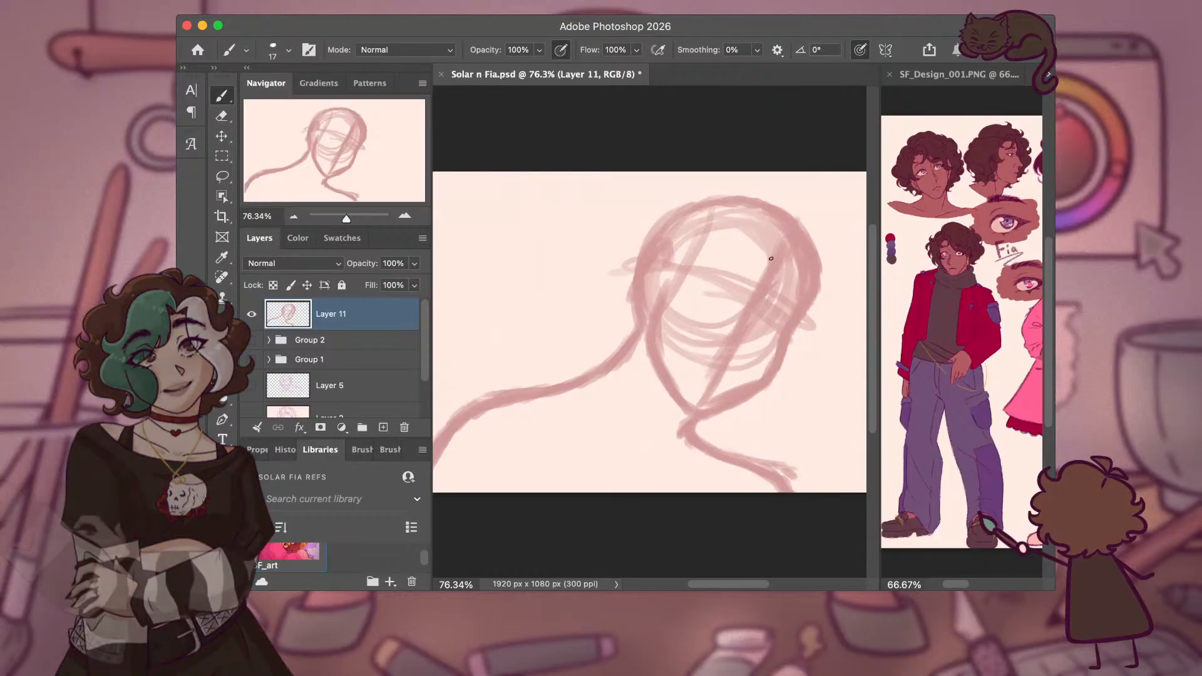
# With a size 17 brush, sketch the arched upper lid and a short lower curve of the eye beside the face's right contour.
pyautogui.scroll(2, 760, 279)
pyautogui.hscroll(2, 754, 283)
pyautogui.scroll(-1, 755, 283)
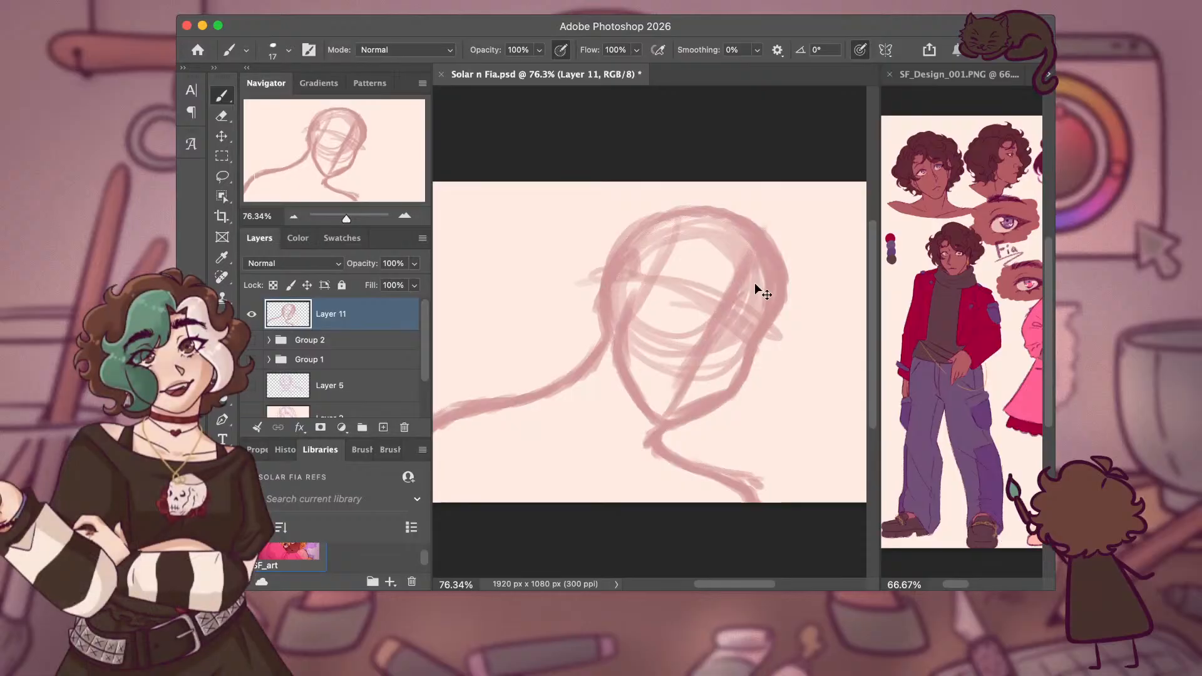
pyautogui.hscroll(-2, 755, 283)
pyautogui.hscroll(-3, 755, 283)
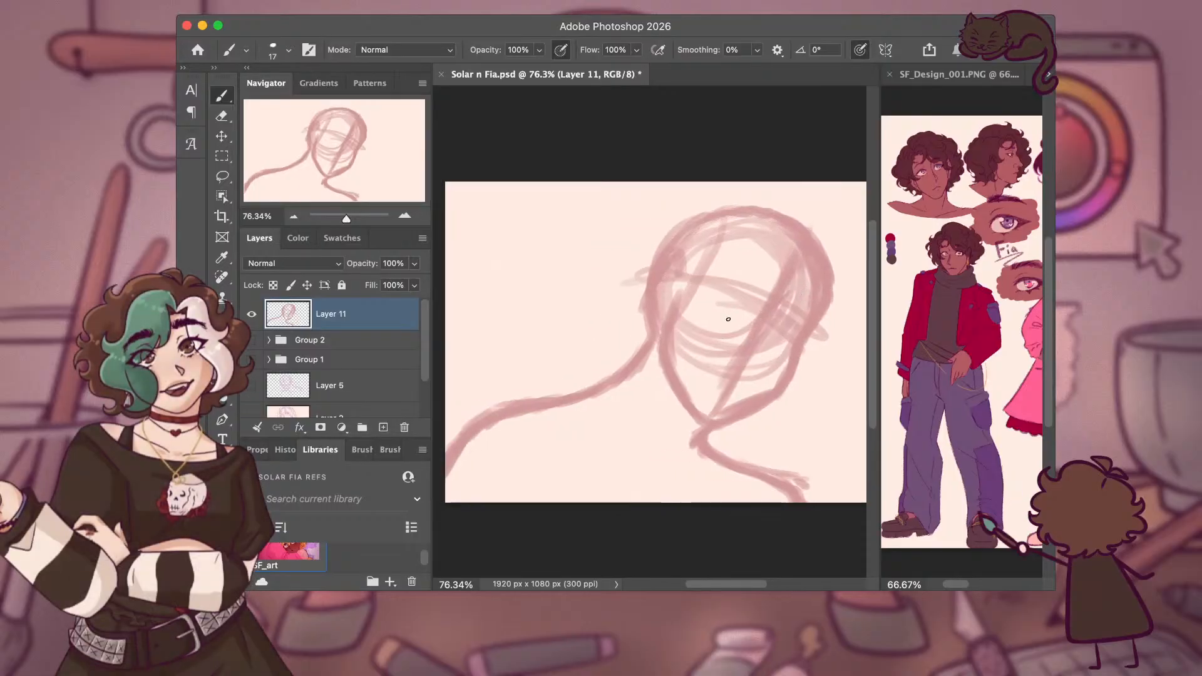
pyautogui.scroll(5, 728, 319)
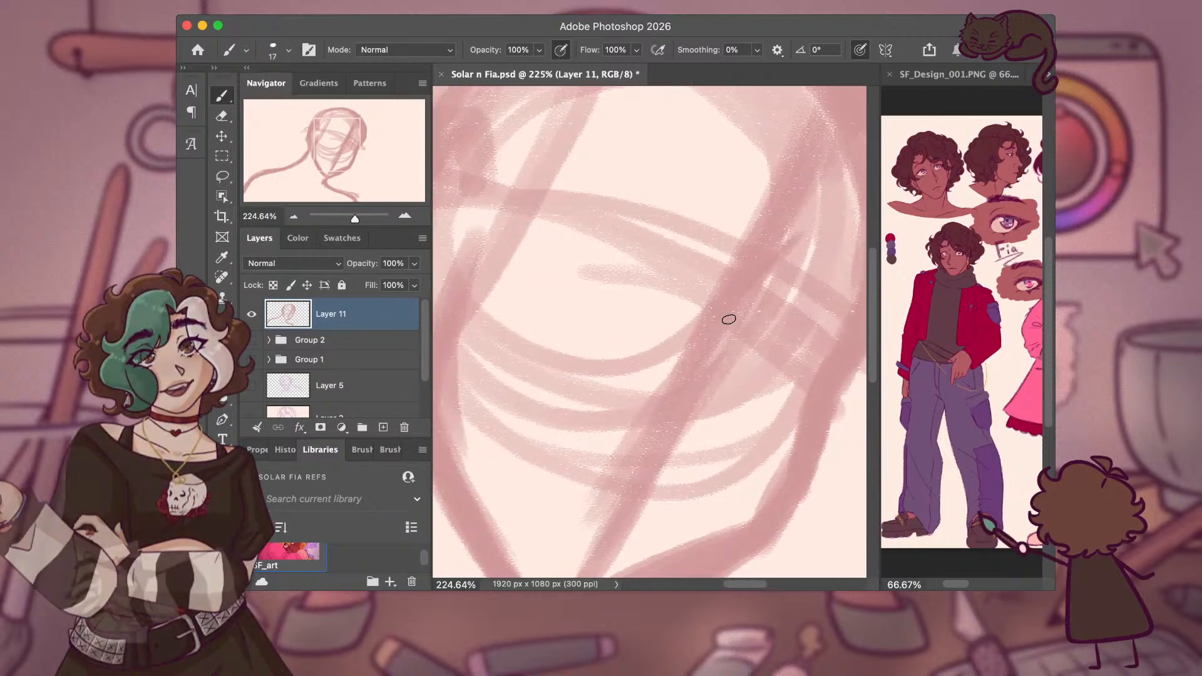
pyautogui.hscroll(3, 729, 319)
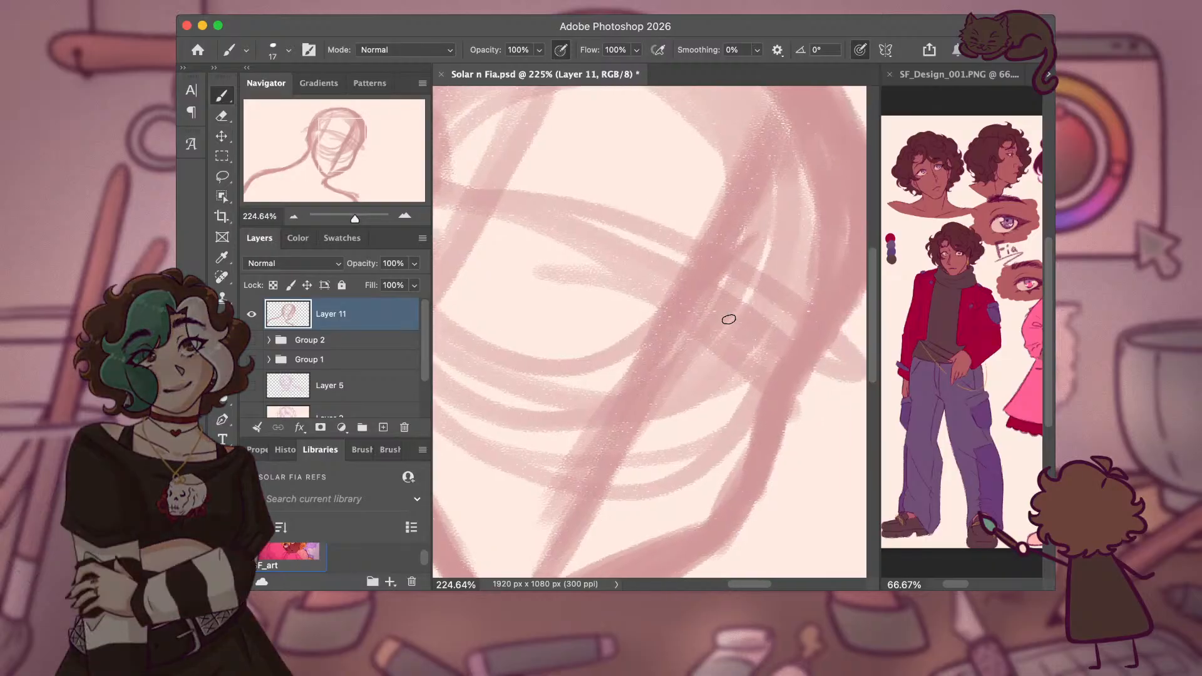
pyautogui.scroll(2, 729, 319)
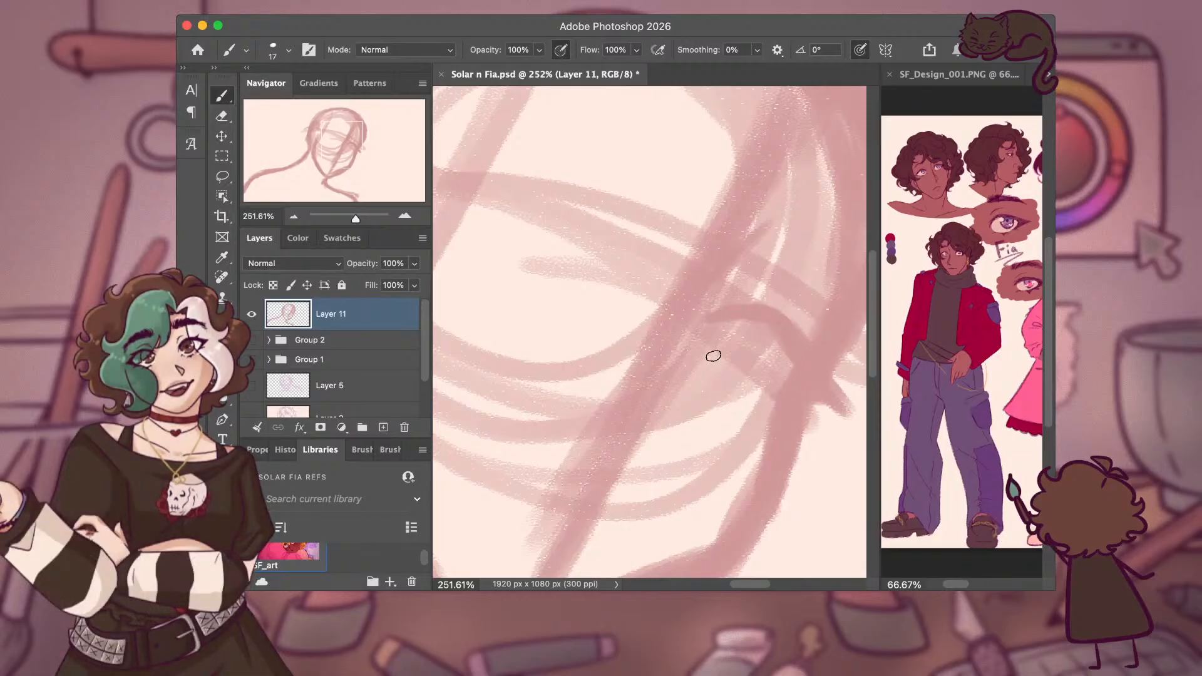
pyautogui.moveTo(714, 354); pyautogui.dragTo(744, 381)
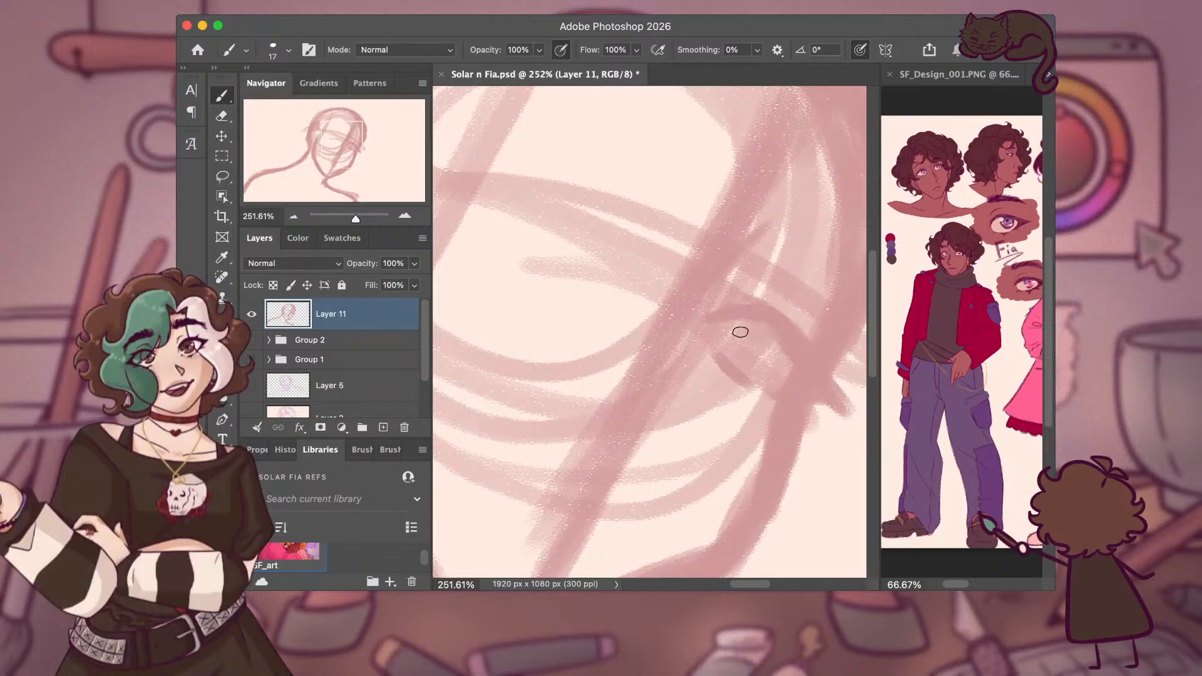
# Sketch the nose beside the eye, running from the brow down to the tip, with a short underside stroke back toward the left.
pyautogui.hscroll(-5, 740, 333)
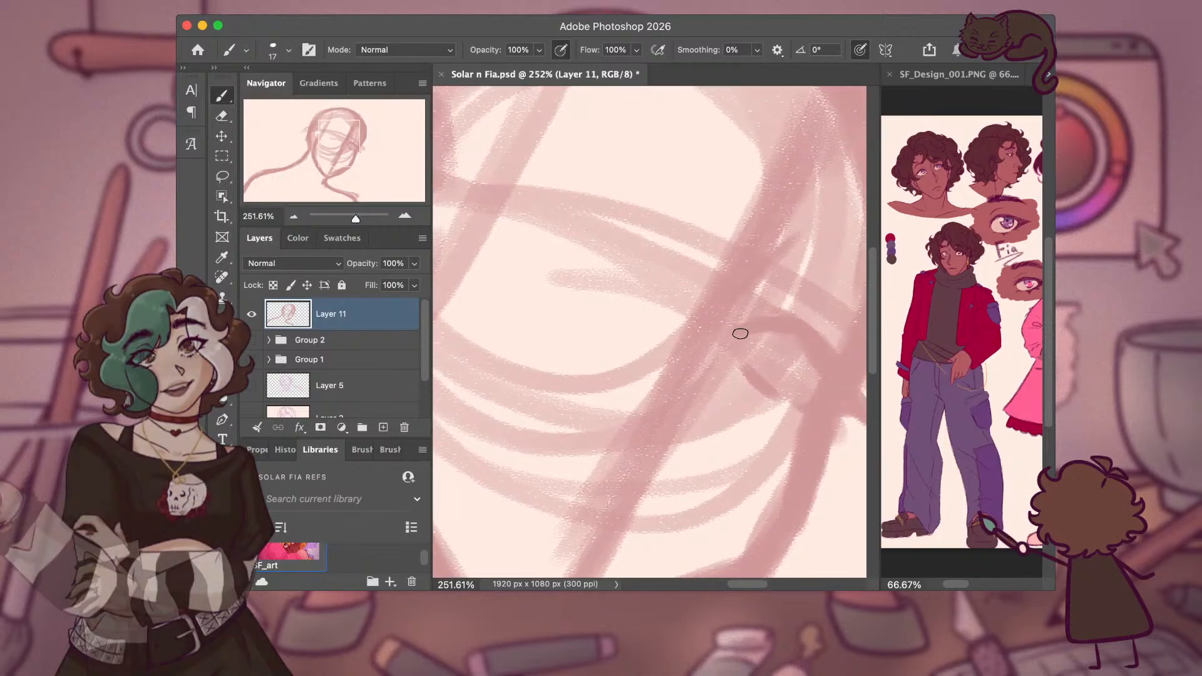
pyautogui.hscroll(2, 739, 332)
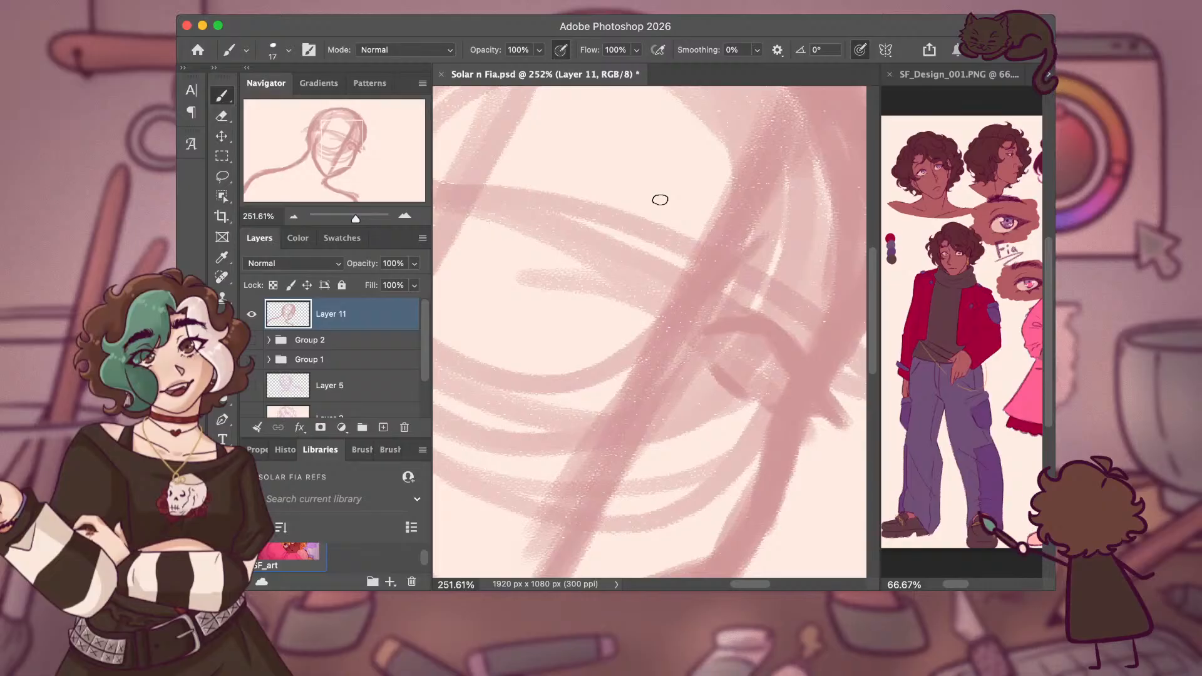
pyautogui.scroll(-5, 708, 282)
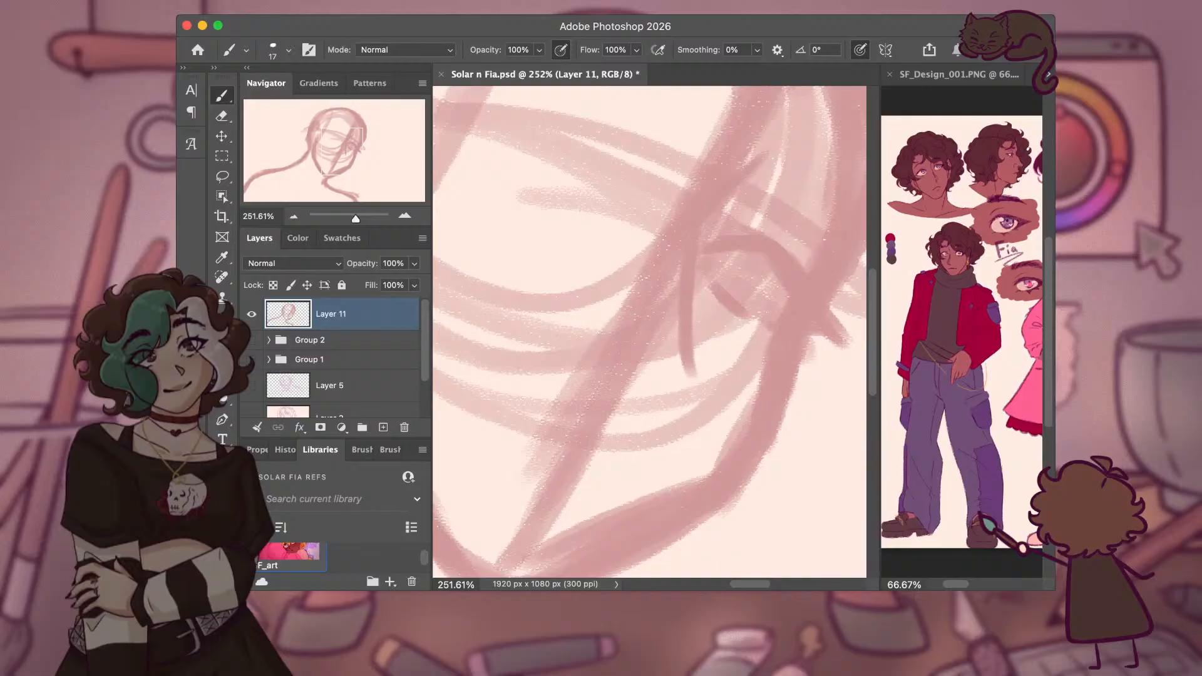
pyautogui.moveTo(688, 384); pyautogui.dragTo(621, 395)
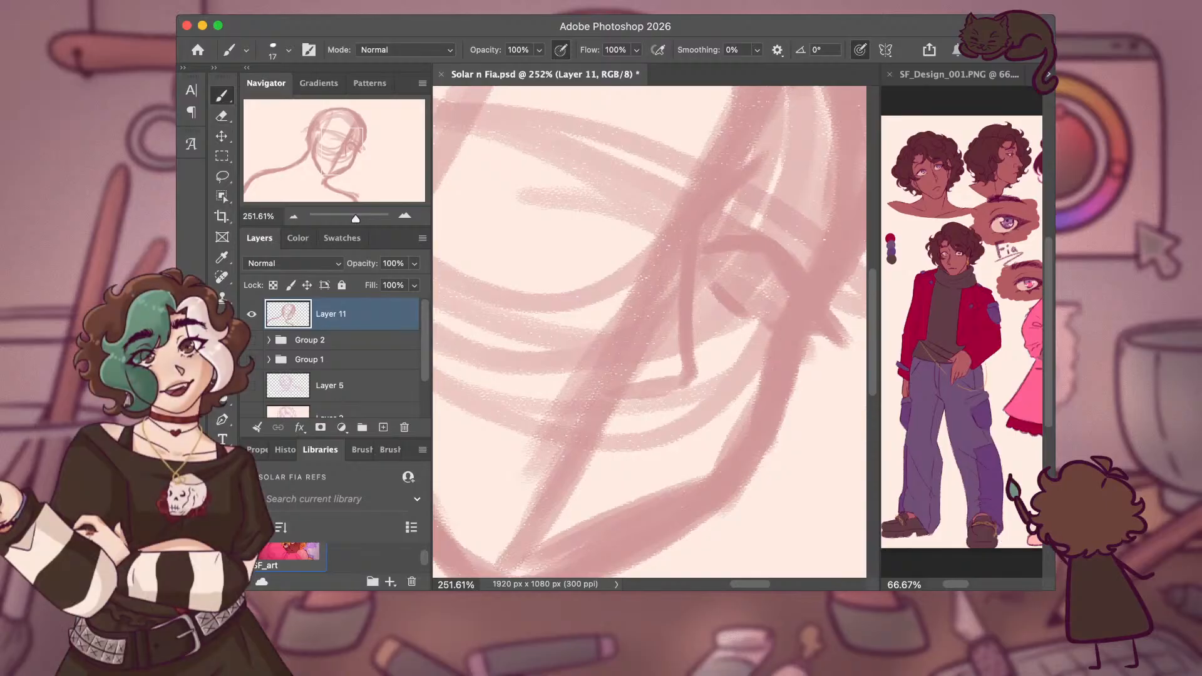
# Sketch a round iris beneath the arched upper lid of the eye beside the nose line.
pyautogui.hscroll(3, 651, 332)
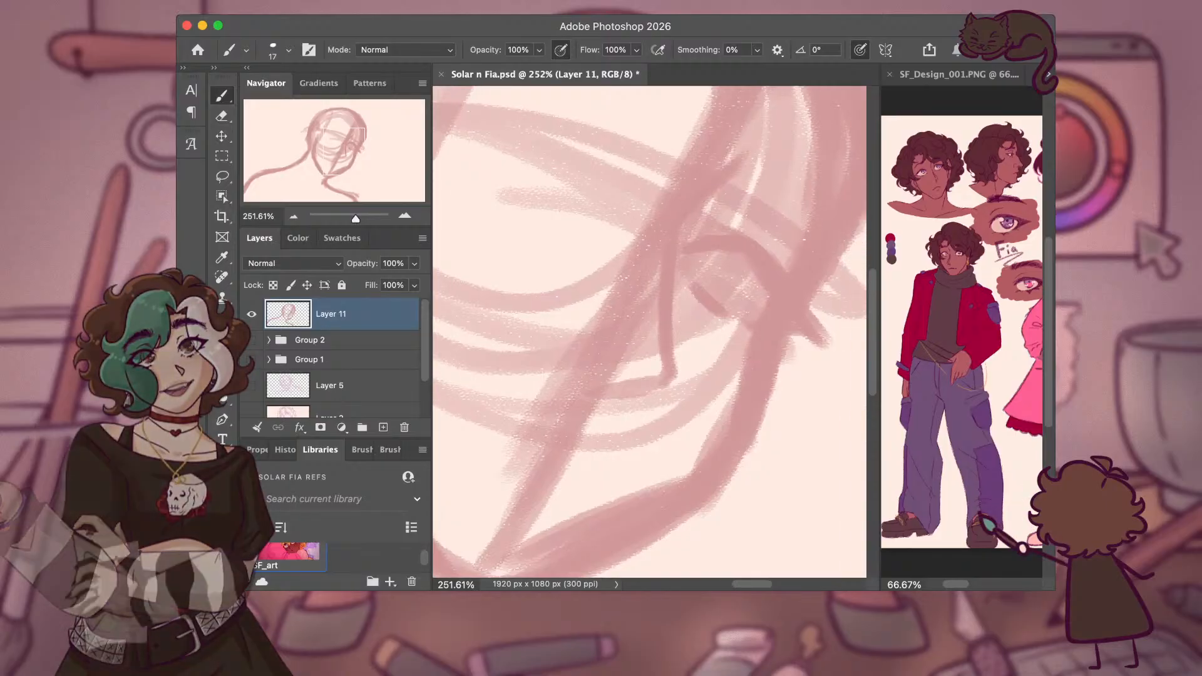
pyautogui.hscroll(-2, 650, 332)
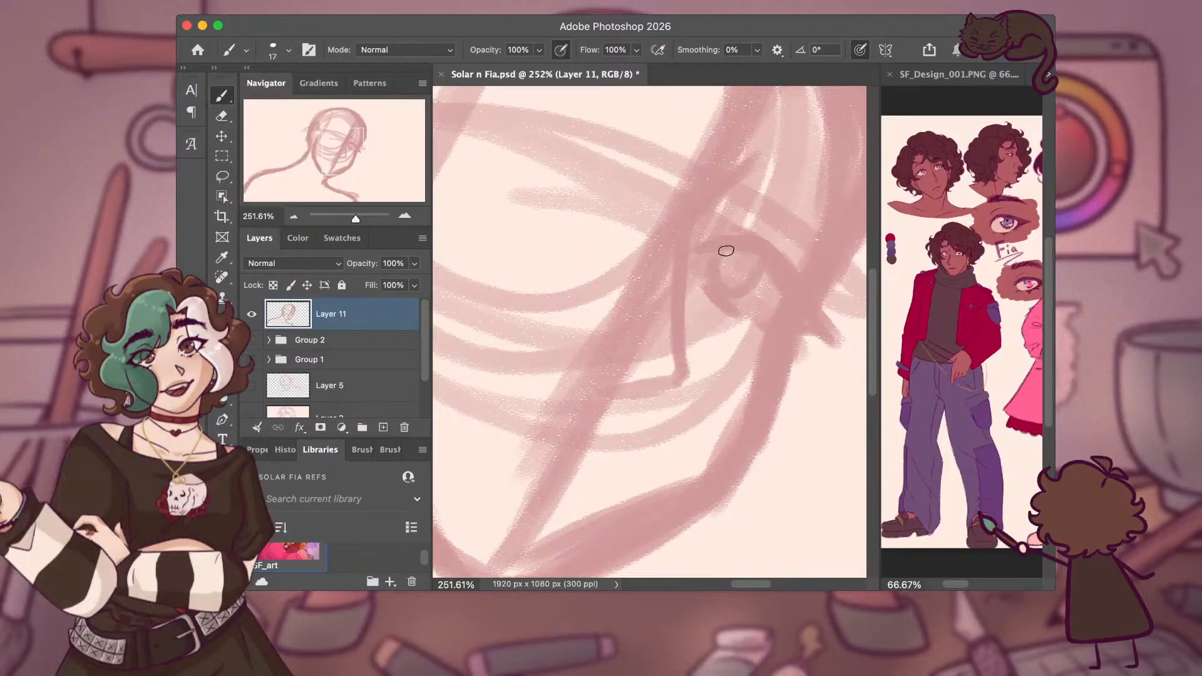
pyautogui.scroll(3, 650, 332)
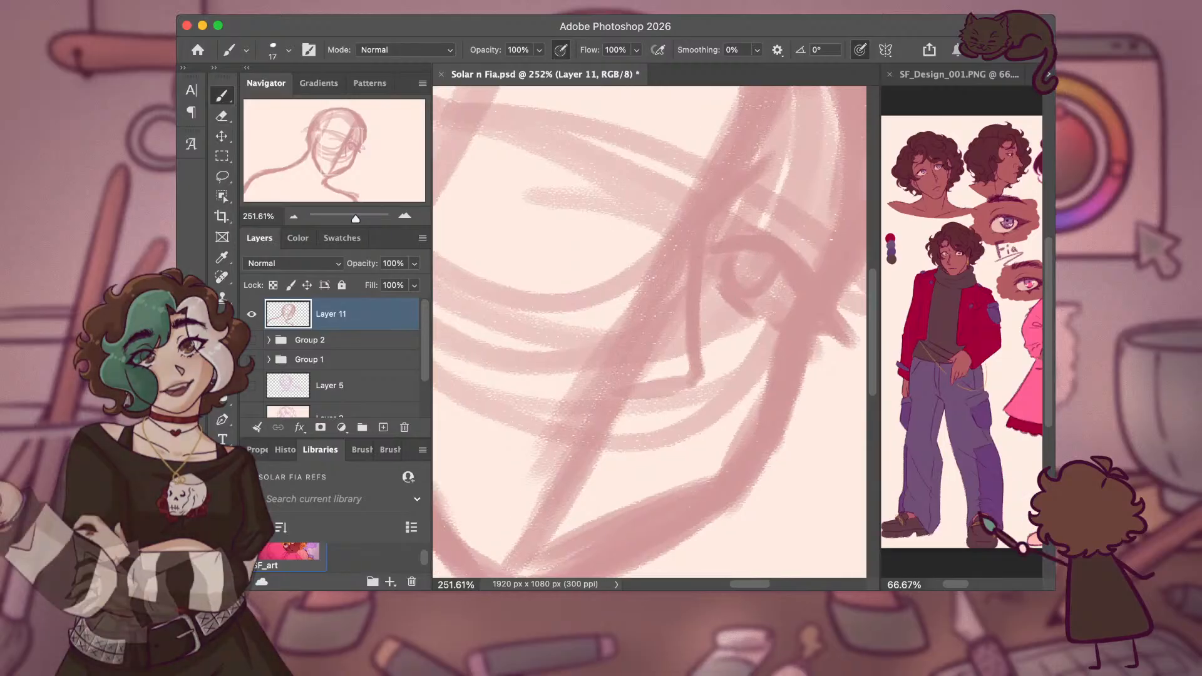
pyautogui.hscroll(1, 650, 332)
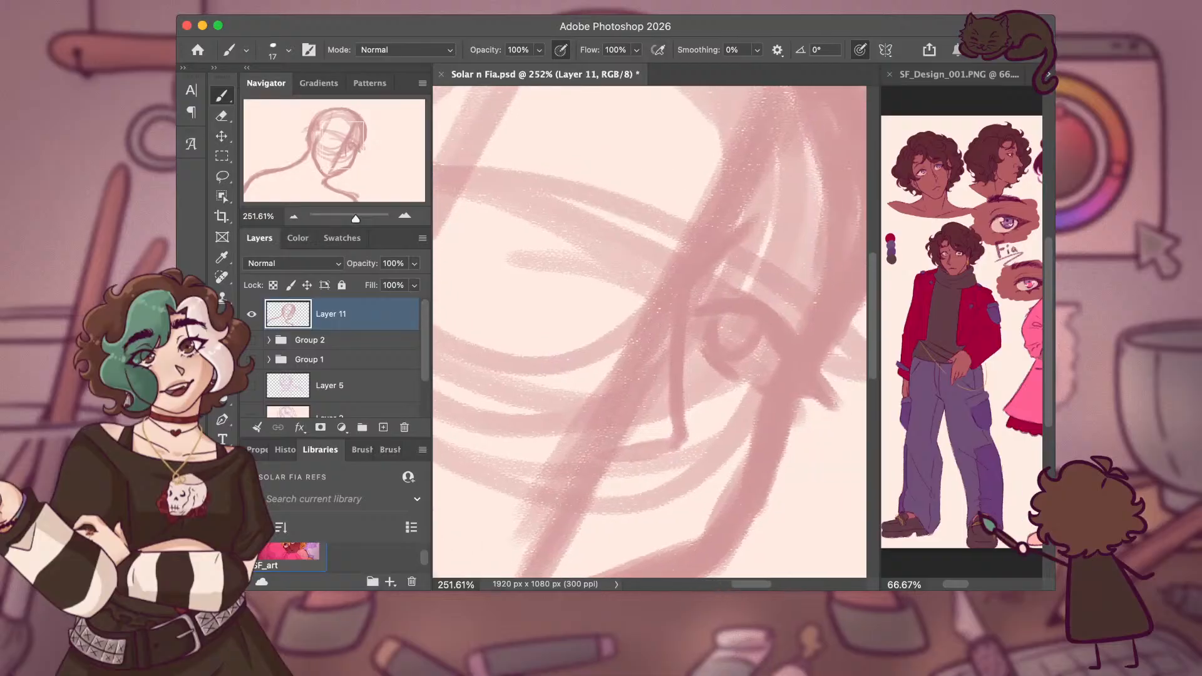
pyautogui.hscroll(-1, 649, 332)
pyautogui.hscroll(-2, 649, 332)
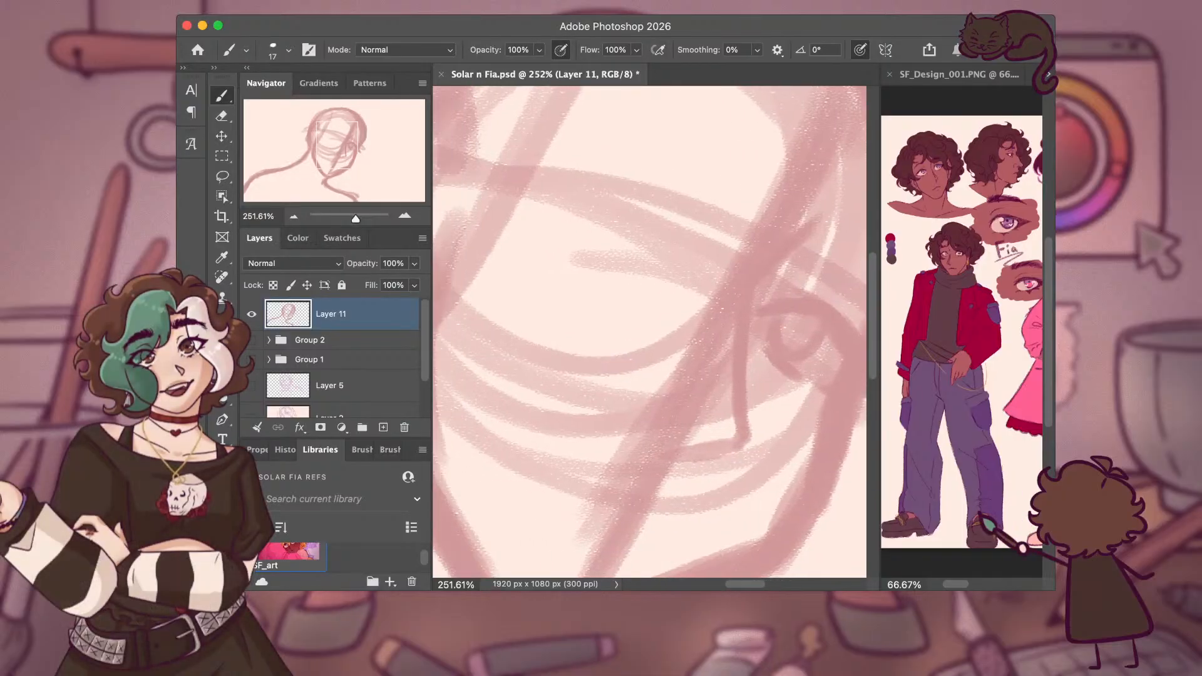
pyautogui.moveTo(703, 260)
pyautogui.mouseDown()
pyautogui.moveTo(689, 218)
pyautogui.moveTo(658, 202)
pyautogui.moveTo(574, 198)
pyautogui.moveTo(643, 206)
pyautogui.moveTo(701, 242)
pyautogui.mouseUp()
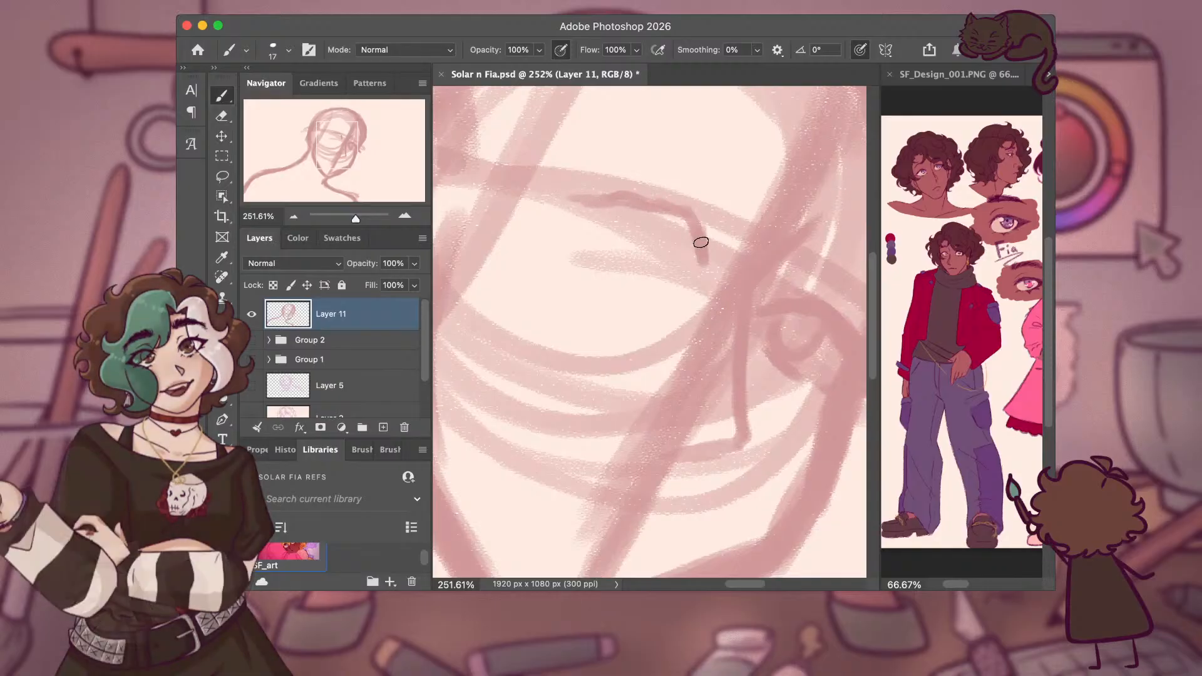
pyautogui.moveTo(542, 192); pyautogui.dragTo(683, 222)
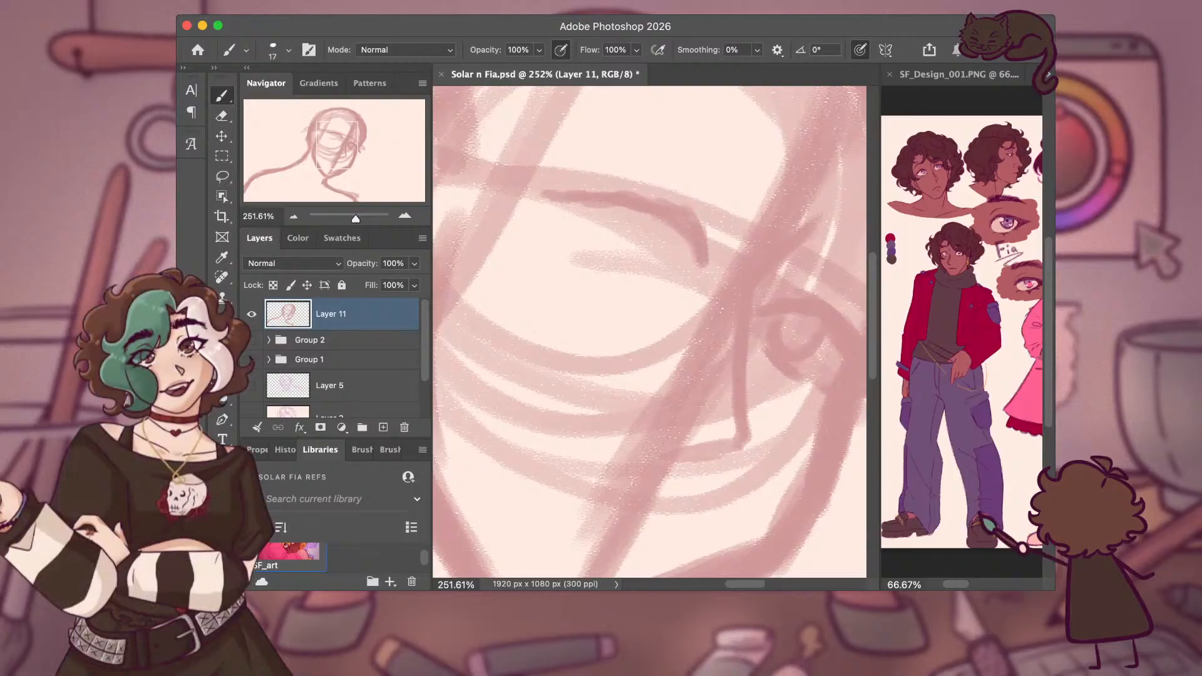
pyautogui.moveTo(580, 204); pyautogui.dragTo(591, 231)
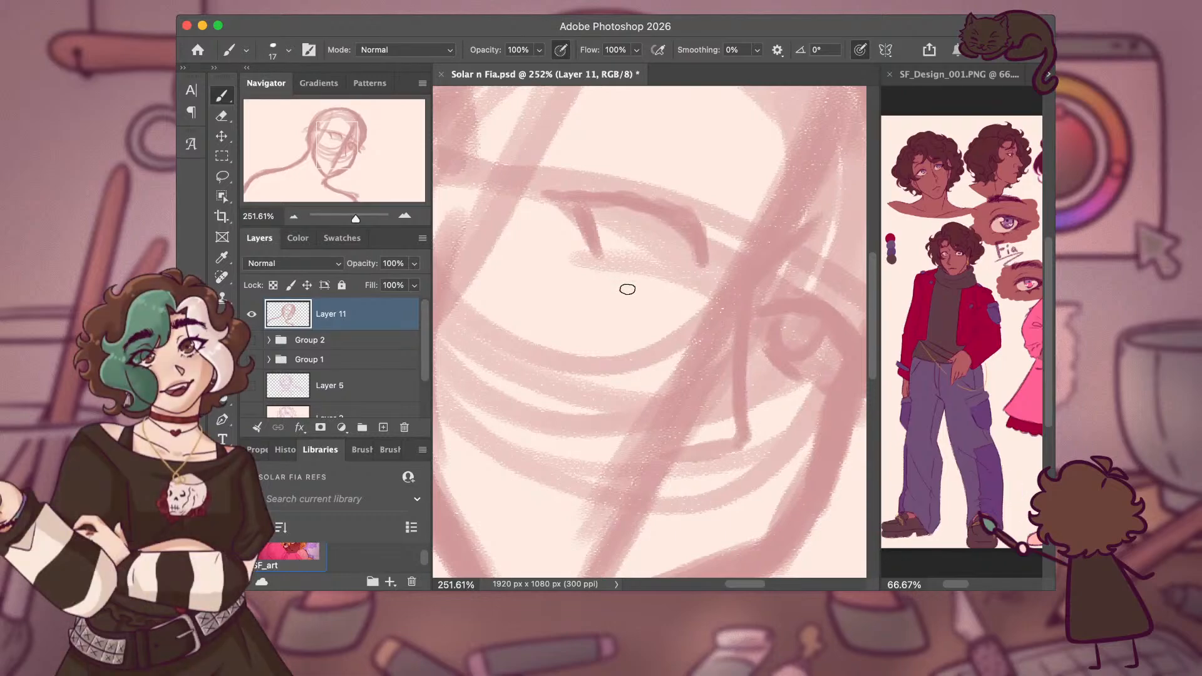
pyautogui.scroll(-5, 628, 289)
pyautogui.scroll(2, 633, 299)
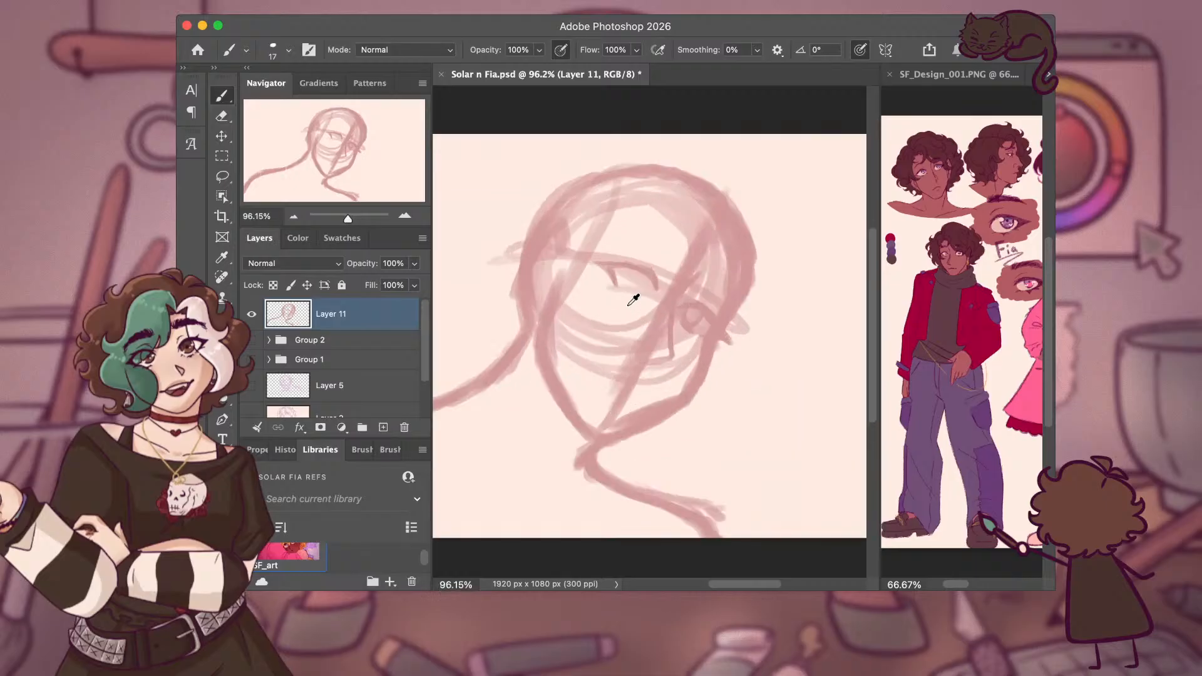
pyautogui.hscroll(-2, 630, 303)
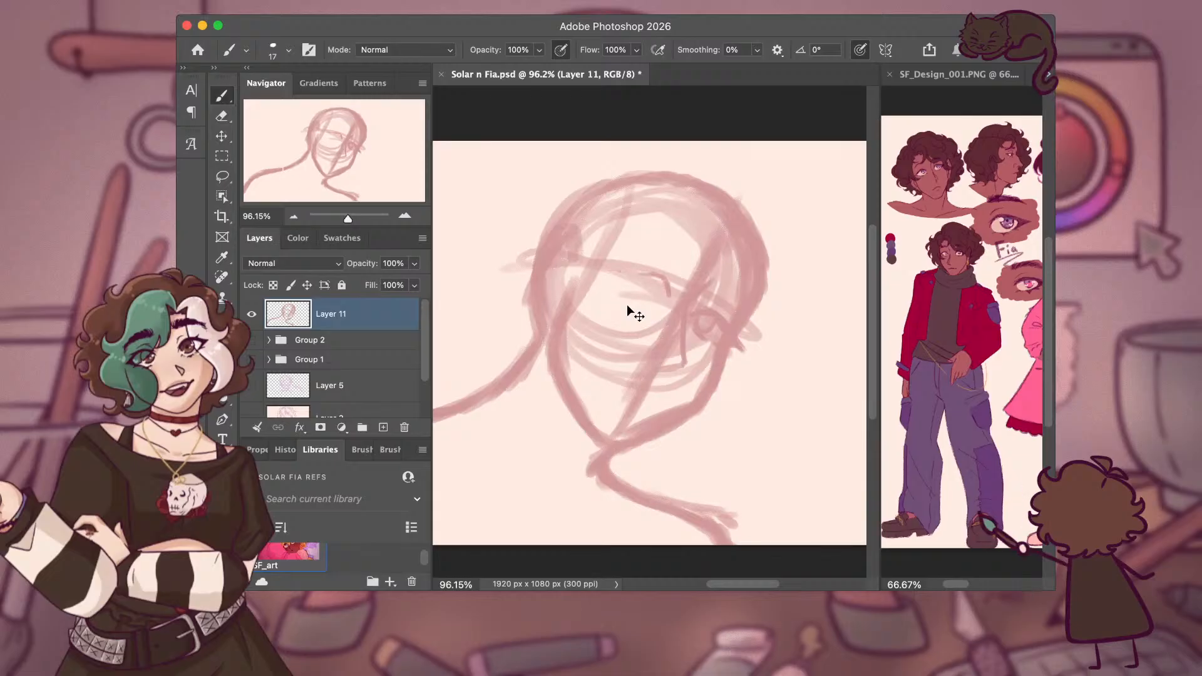
pyautogui.press('super+z')
pyautogui.hscroll(-5, 627, 304)
pyautogui.scroll(-1, 626, 303)
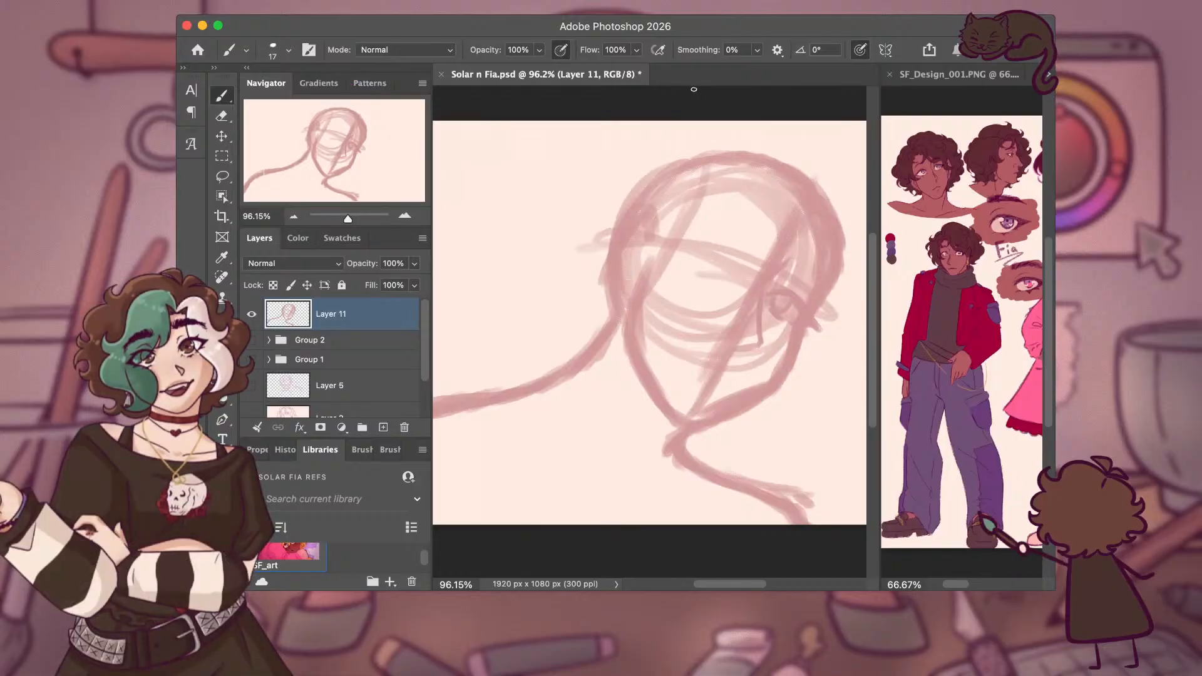
# Sketch the larger eye's arched upper lid and slanted outer corner across the nose line from the finished eye.
pyautogui.hscroll(5, 651, 251)
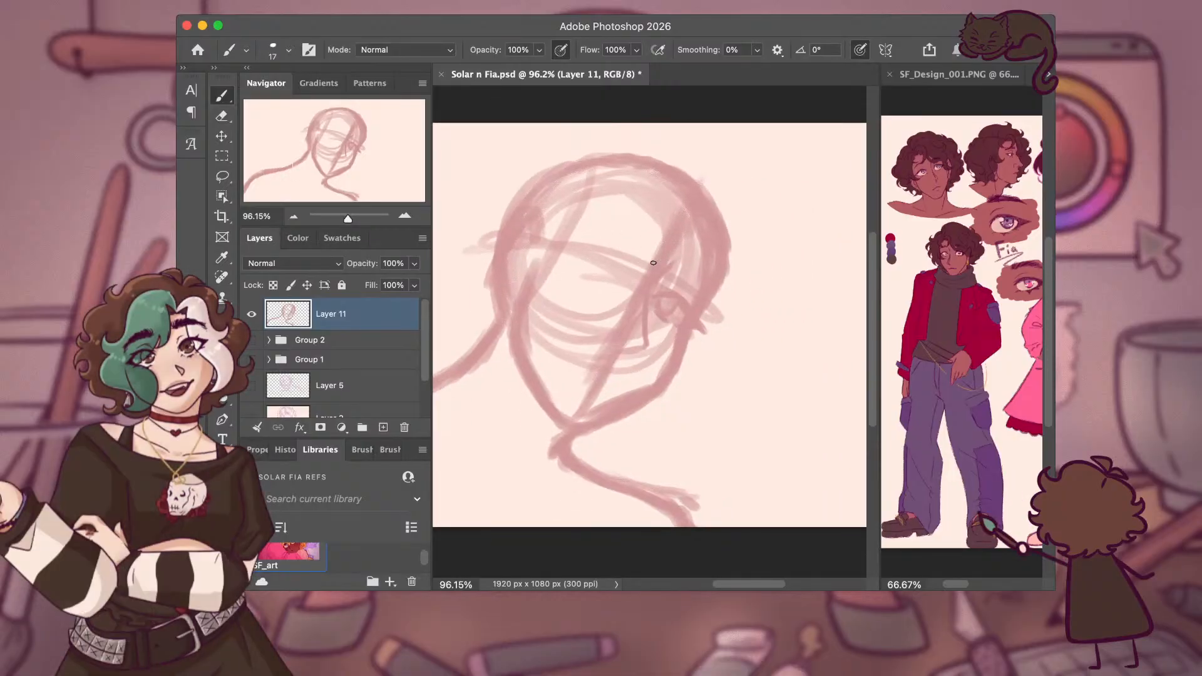
pyautogui.hscroll(-3, 720, 303)
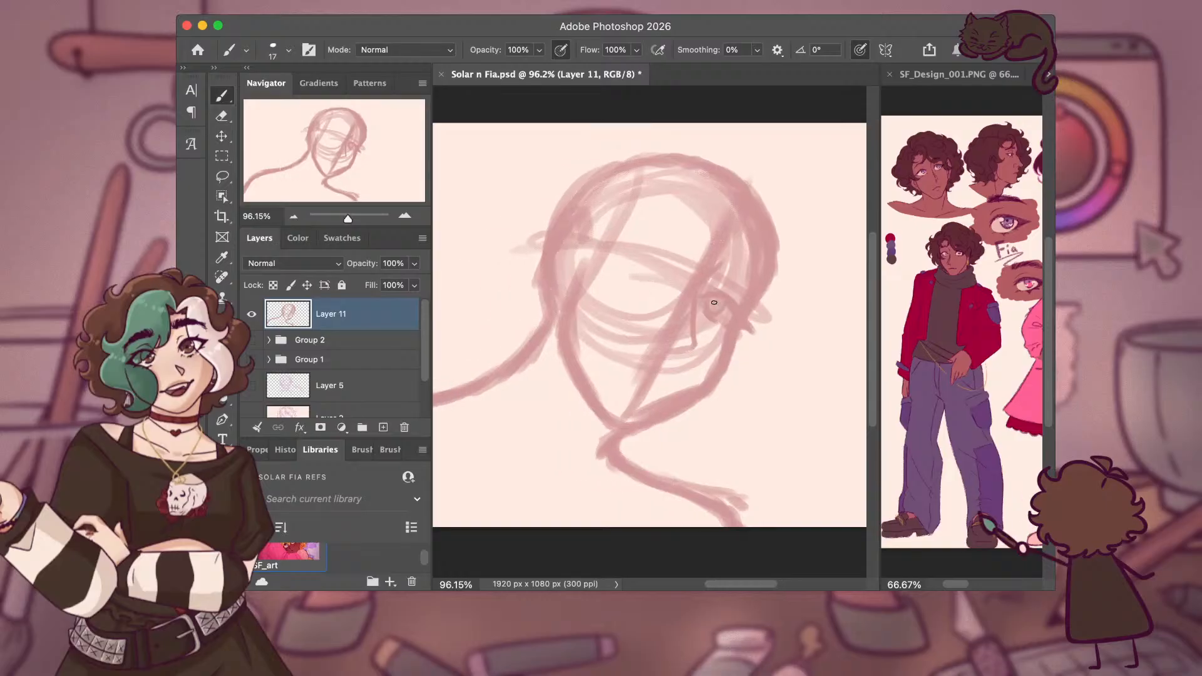
pyautogui.hscroll(-1, 714, 303)
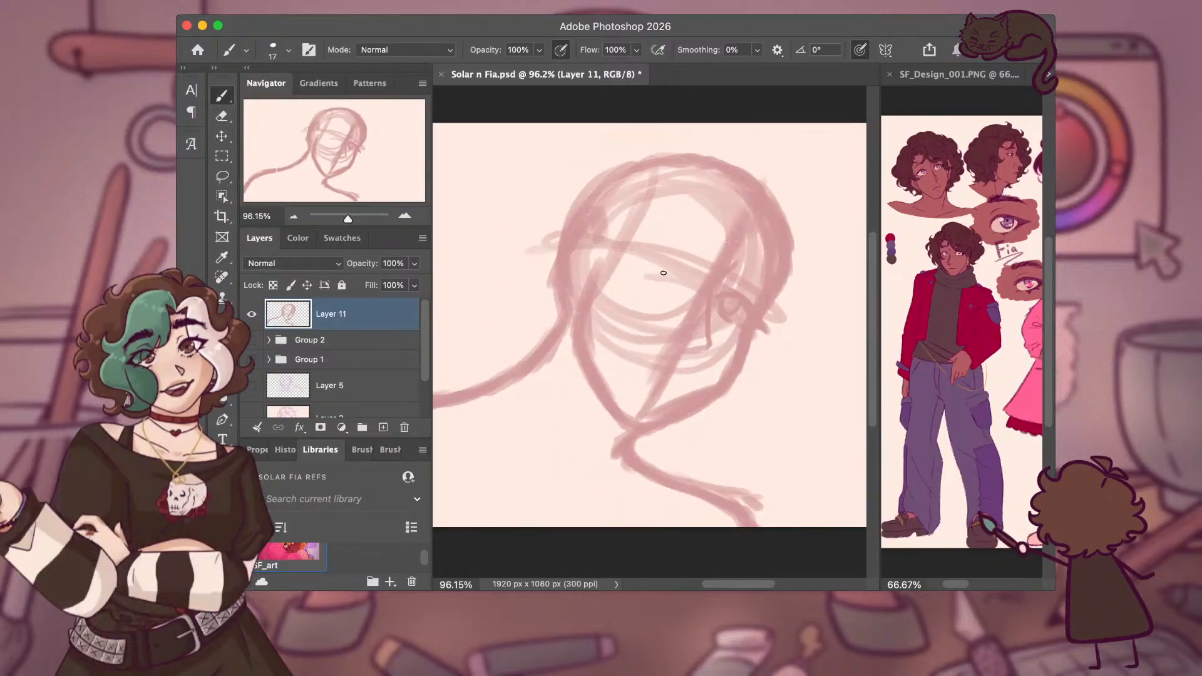
pyautogui.hscroll(1, 664, 272)
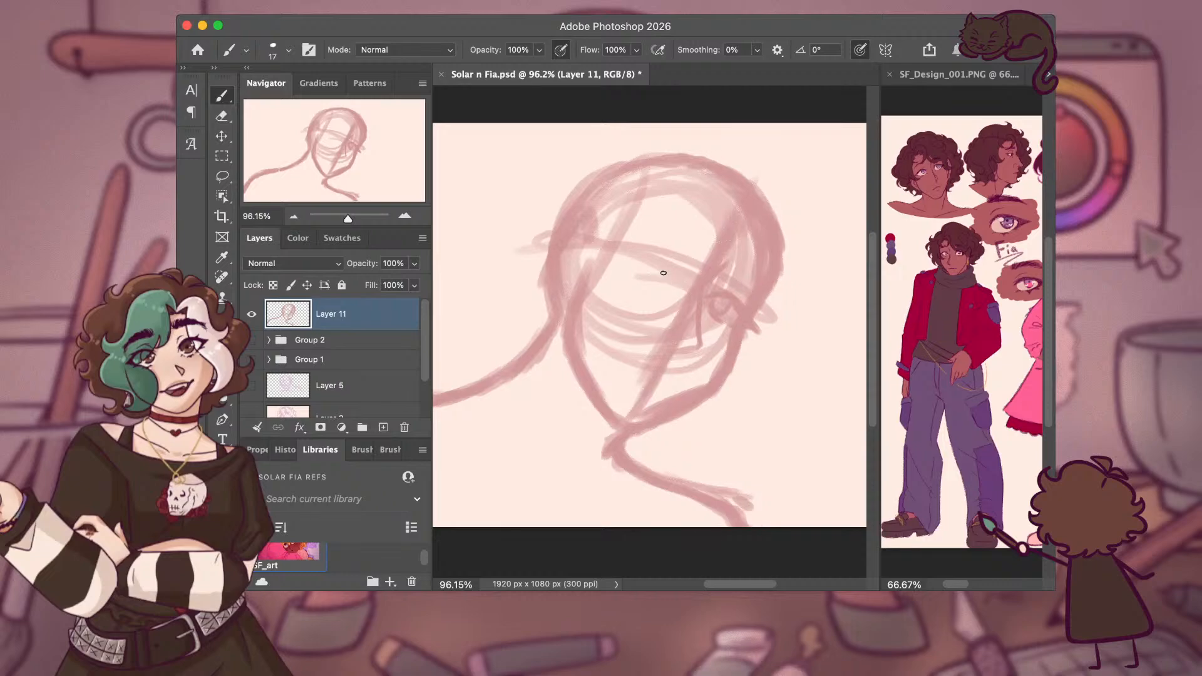
pyautogui.scroll(-4, 664, 273)
pyautogui.scroll(8, 665, 274)
pyautogui.hscroll(3, 667, 270)
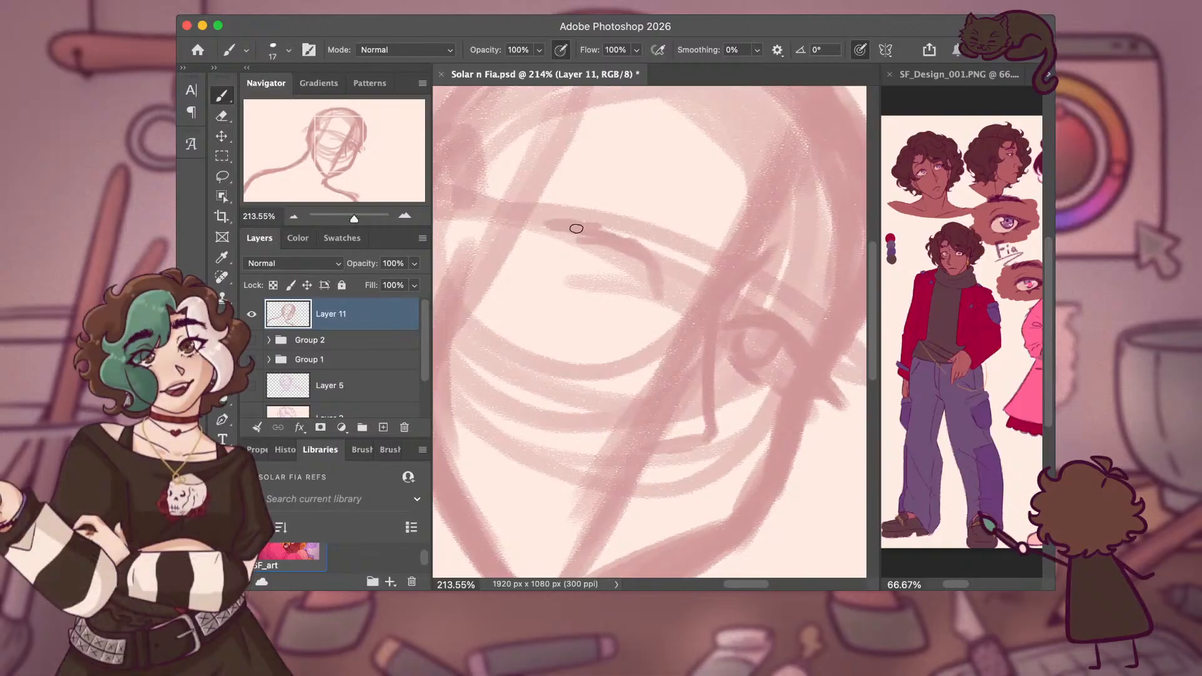
pyautogui.moveTo(534, 223); pyautogui.dragTo(594, 243)
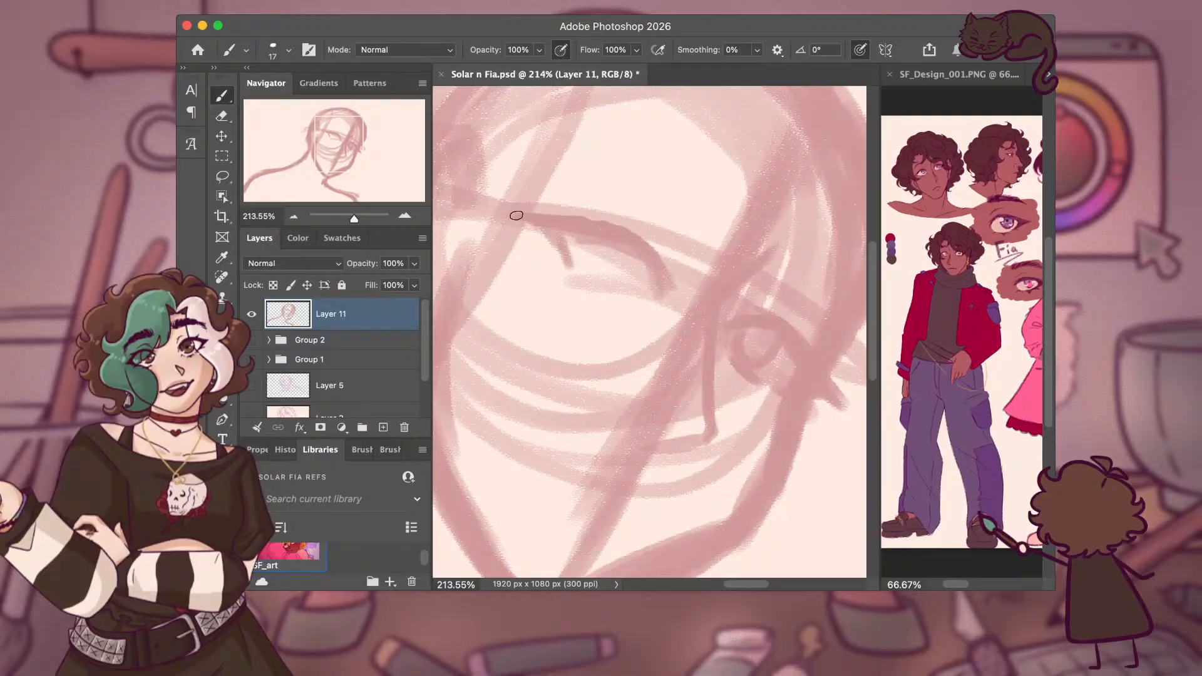
pyautogui.moveTo(525, 229); pyautogui.dragTo(570, 269)
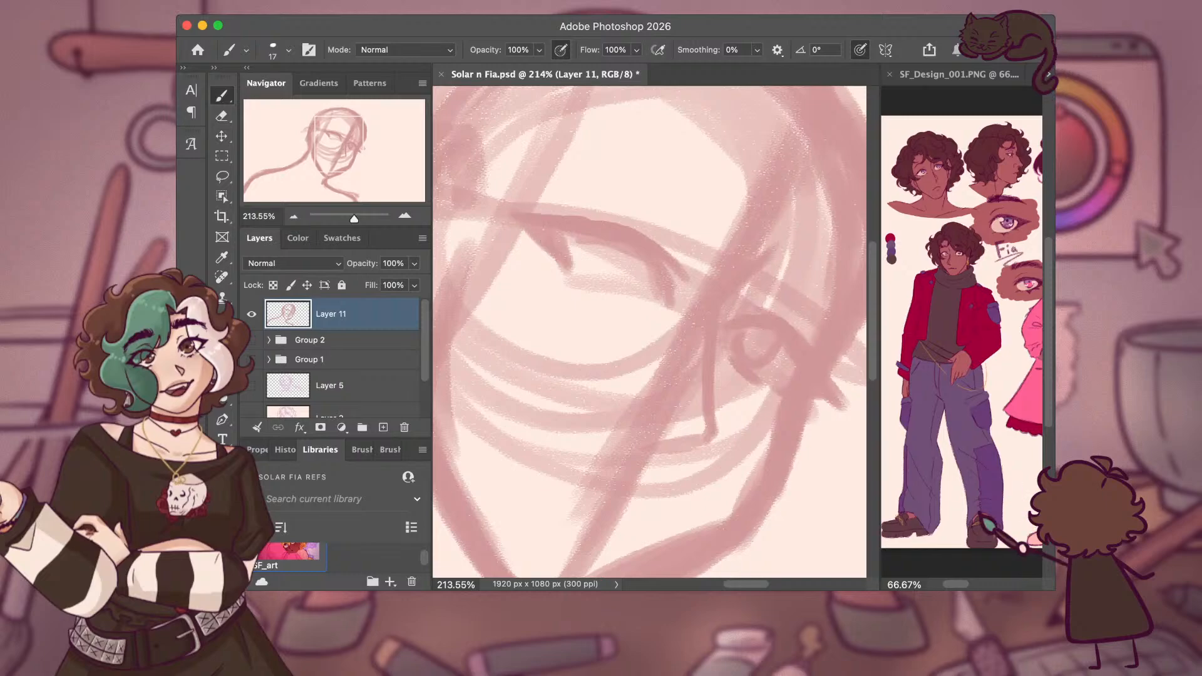
# With the size 62 Eraser, clear the guideline shading inside the larger eye and from the smaller eye's outer lower part.
pyautogui.press('e')
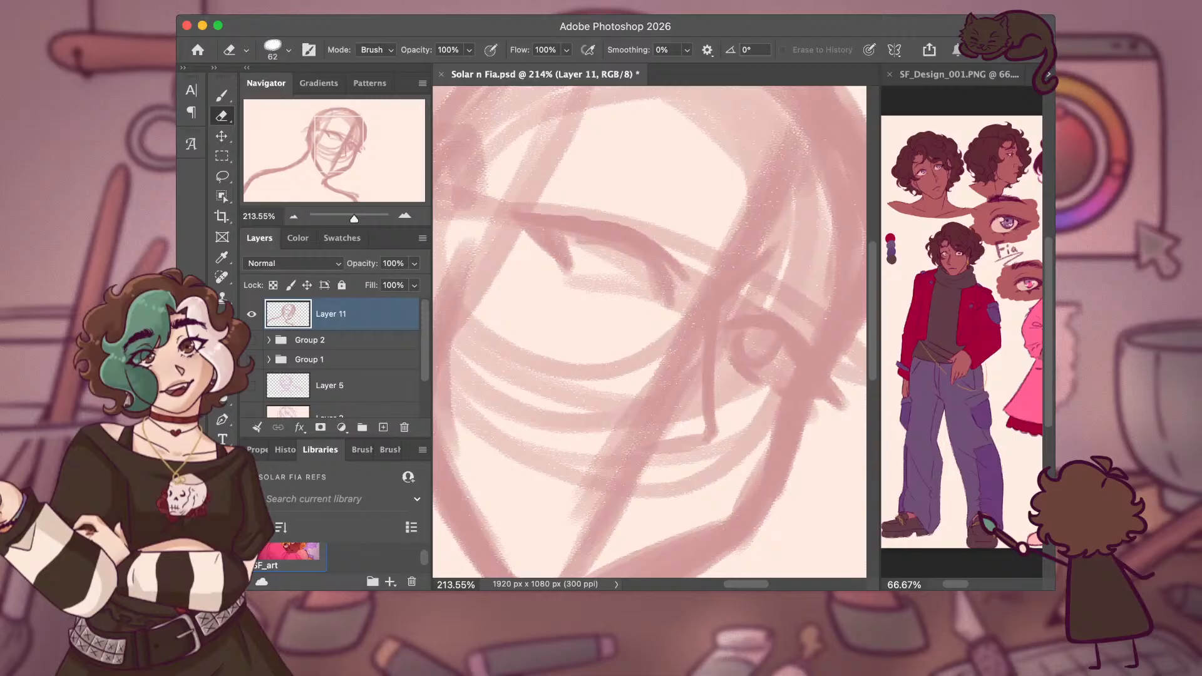
pyautogui.moveTo(577, 255)
pyautogui.mouseDown()
pyautogui.moveTo(558, 236)
pyautogui.moveTo(616, 249)
pyautogui.moveTo(636, 274)
pyautogui.moveTo(561, 239)
pyautogui.mouseUp()
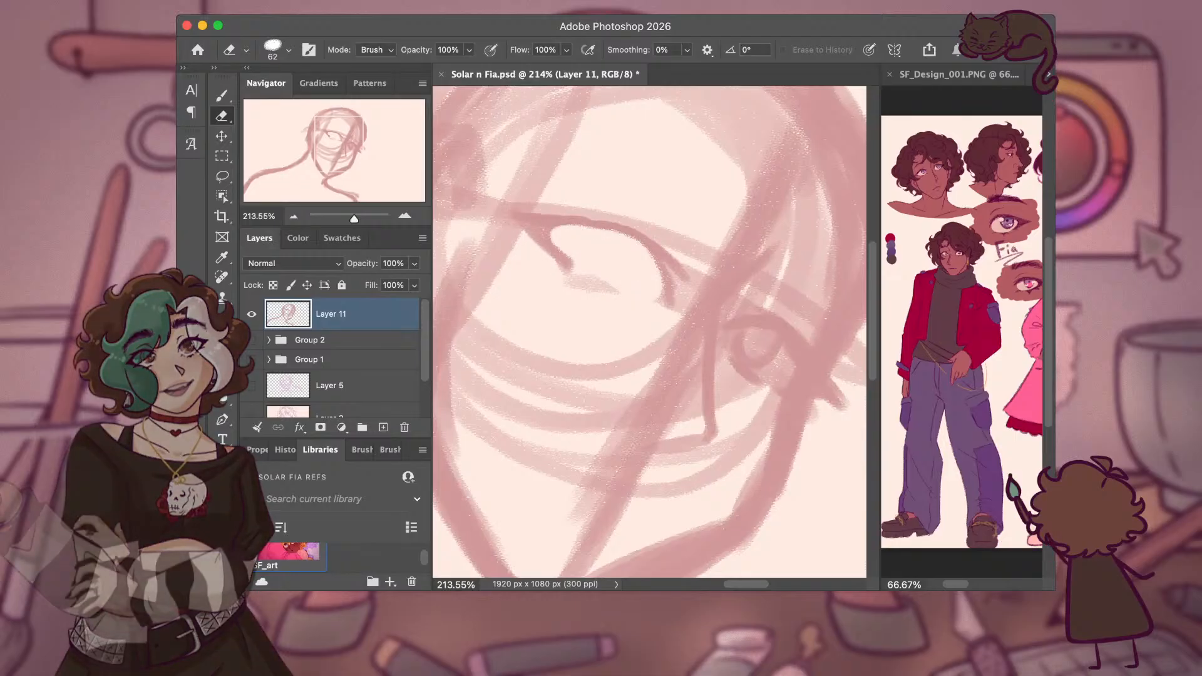
pyautogui.click(776, 370)
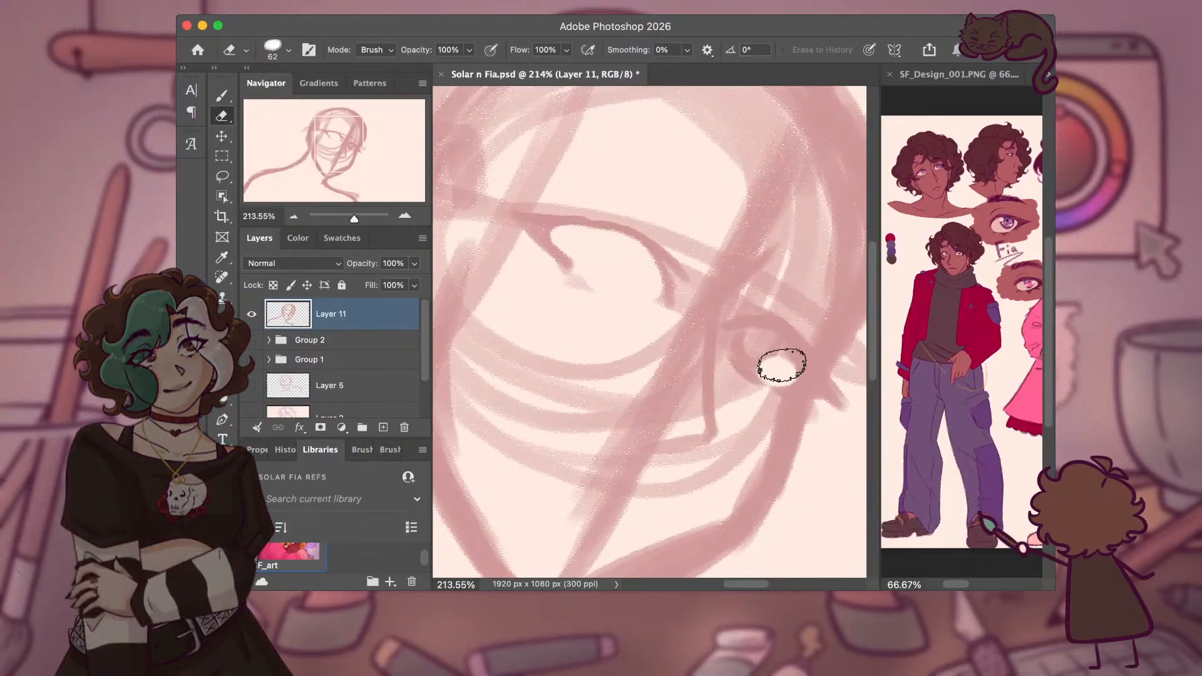
pyautogui.moveTo(781, 365); pyautogui.dragTo(799, 373)
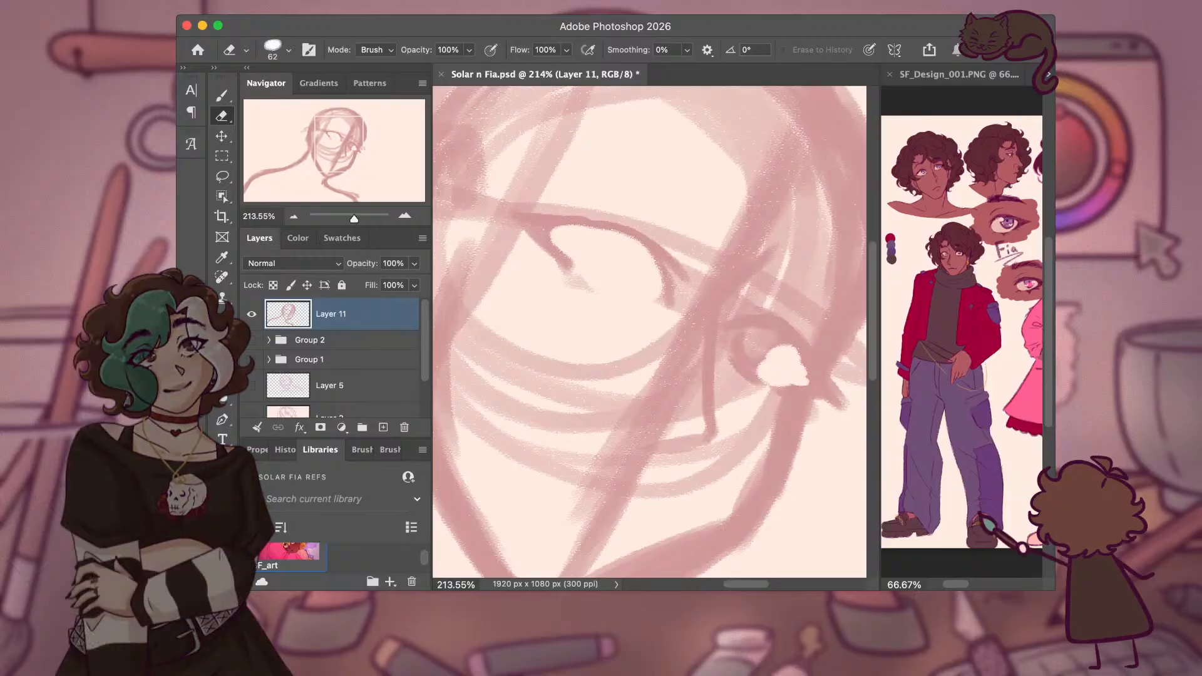
# Reinforce the larger eye's upper lid and outer corner with the Brush, and erase the excess above the lid's outer end.
pyautogui.press('b')
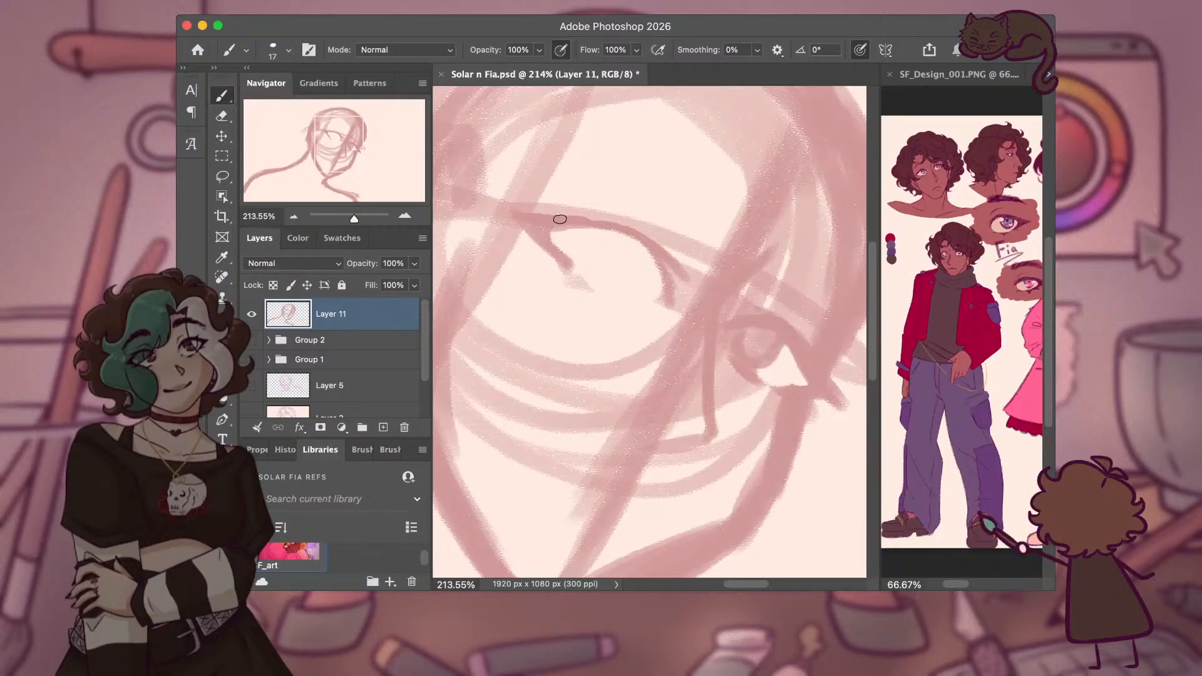
pyautogui.moveTo(575, 218)
pyautogui.mouseDown()
pyautogui.moveTo(649, 251)
pyautogui.moveTo(671, 292)
pyautogui.mouseUp()
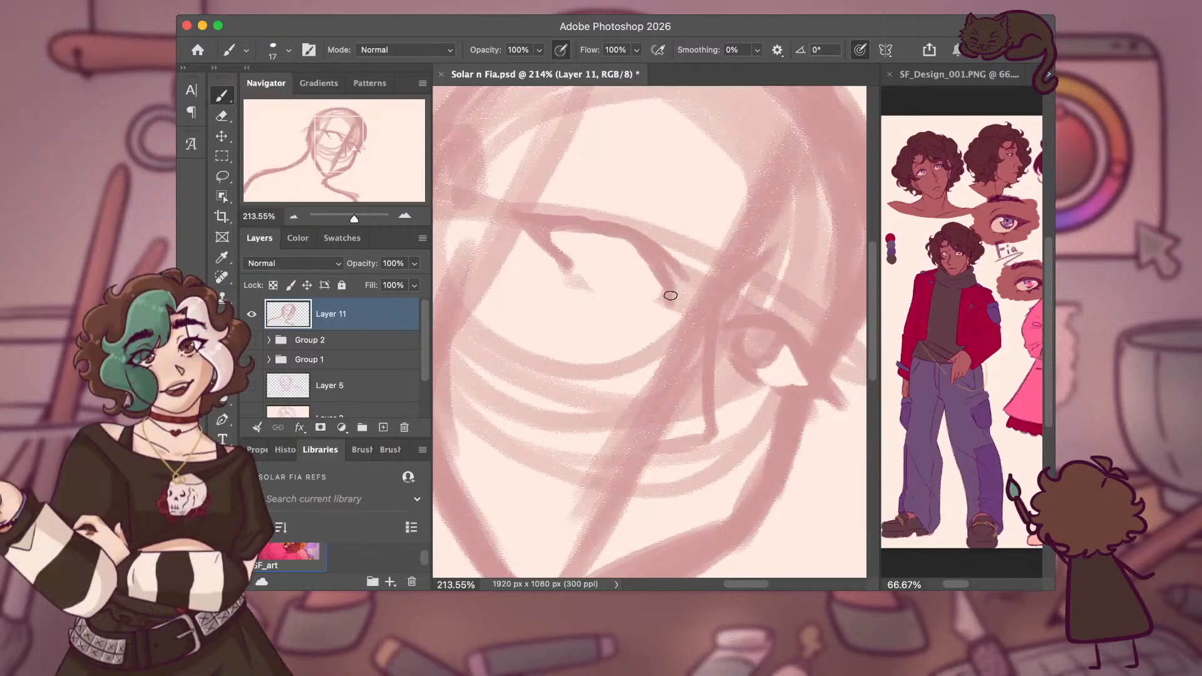
pyautogui.moveTo(557, 243); pyautogui.dragTo(569, 268)
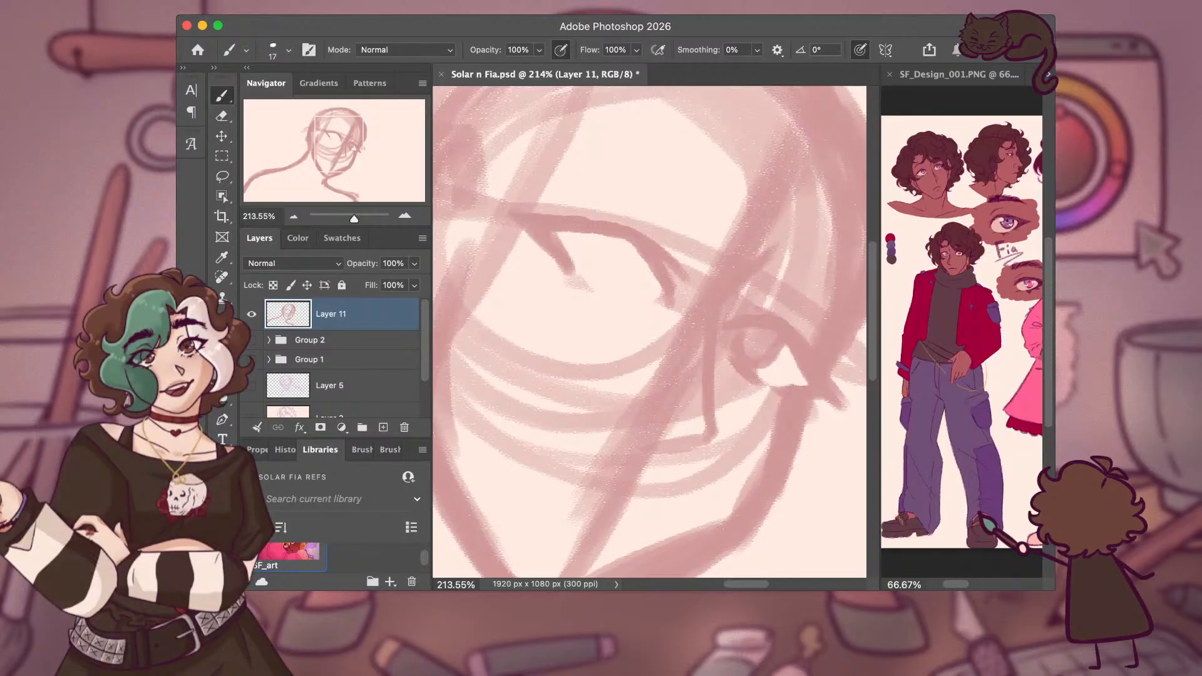
pyautogui.moveTo(566, 263); pyautogui.dragTo(581, 276)
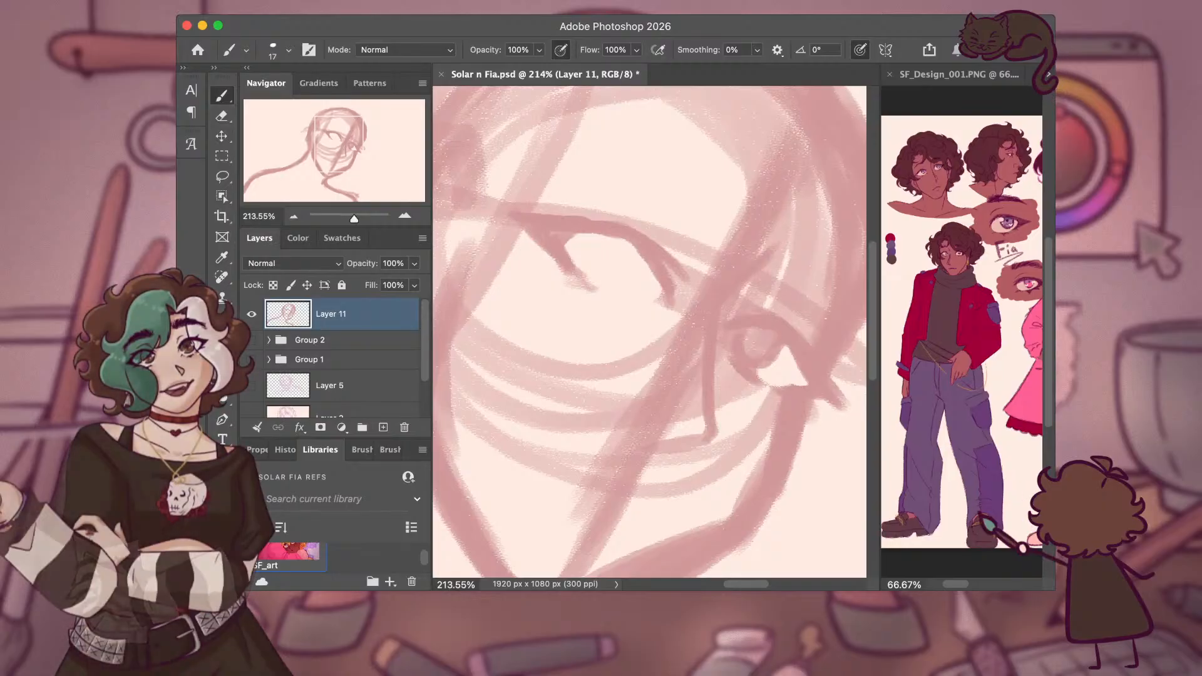
pyautogui.press('e')
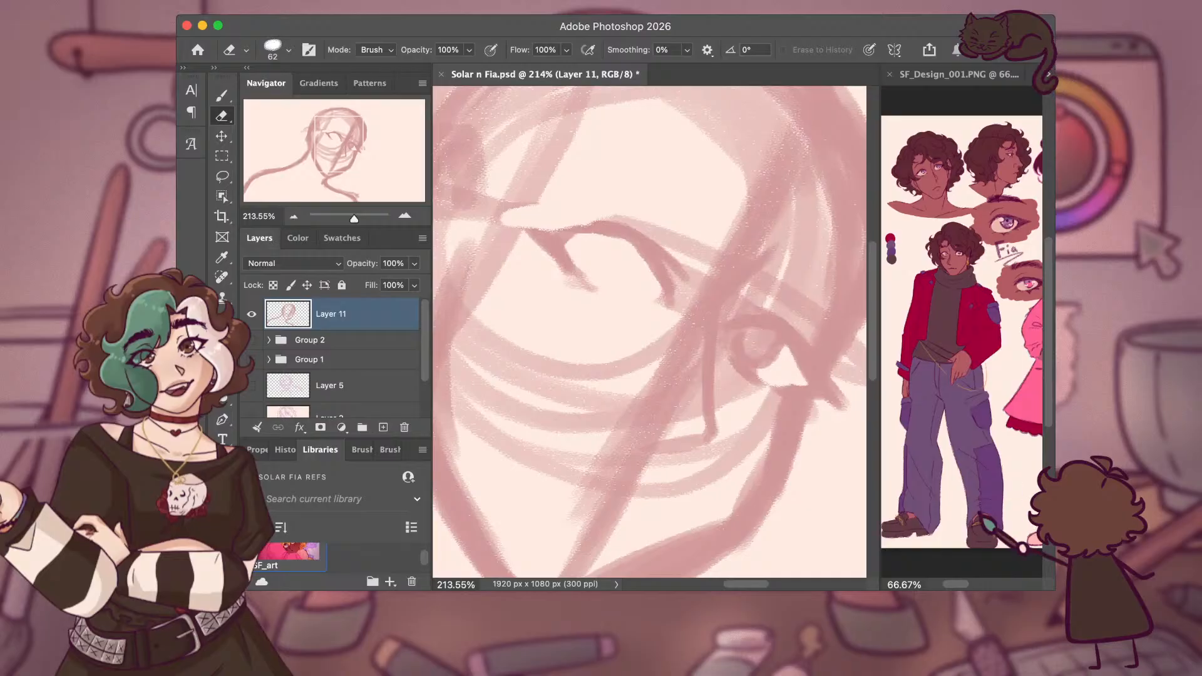
# Sketch the larger eye's lower lid and round iris, and erase the centres of both irises.
pyautogui.press('b')
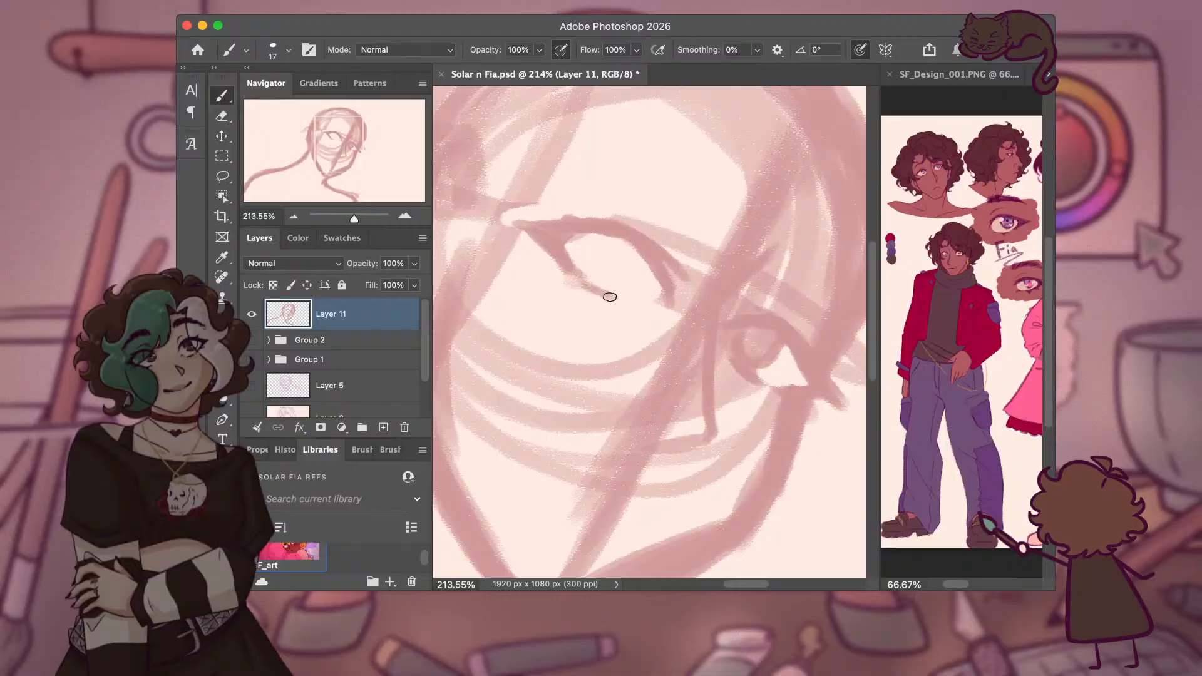
pyautogui.moveTo(590, 289)
pyautogui.mouseDown()
pyautogui.moveTo(623, 304)
pyautogui.moveTo(587, 260)
pyautogui.moveTo(593, 280)
pyautogui.moveTo(634, 265)
pyautogui.moveTo(606, 275)
pyautogui.mouseUp()
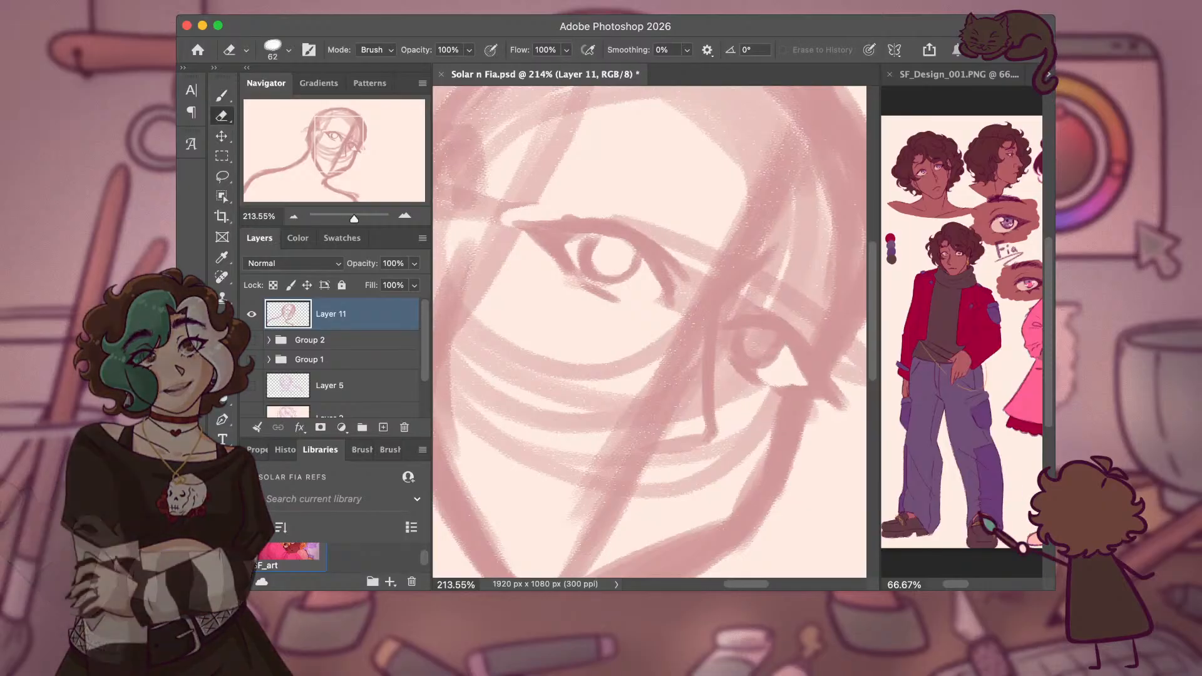
pyautogui.press('e')
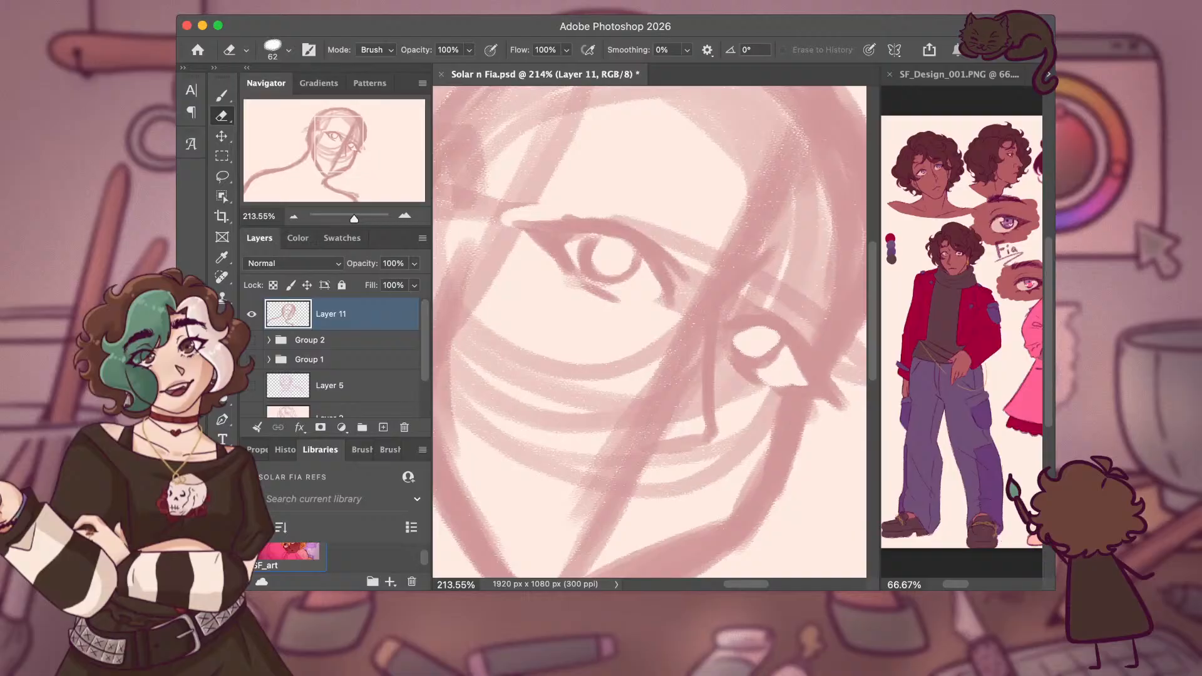
# Sketch arched eyebrows above both eyes with the size 17 brush.
pyautogui.press('b')
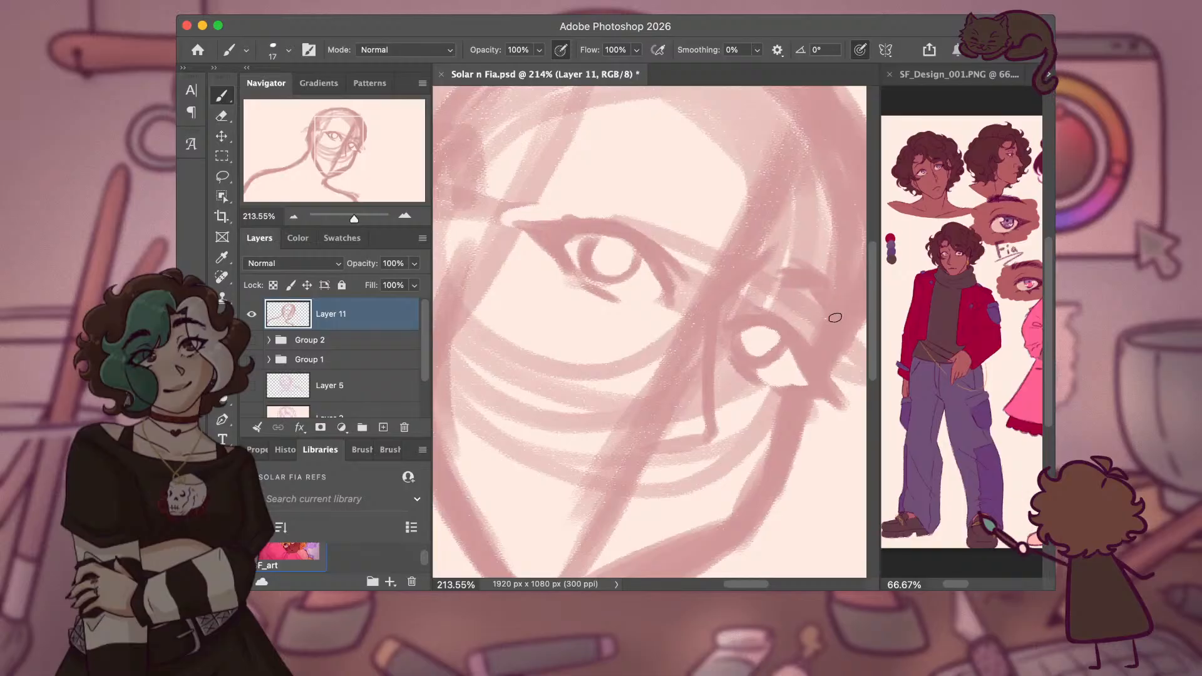
pyautogui.moveTo(588, 172); pyautogui.dragTo(679, 167)
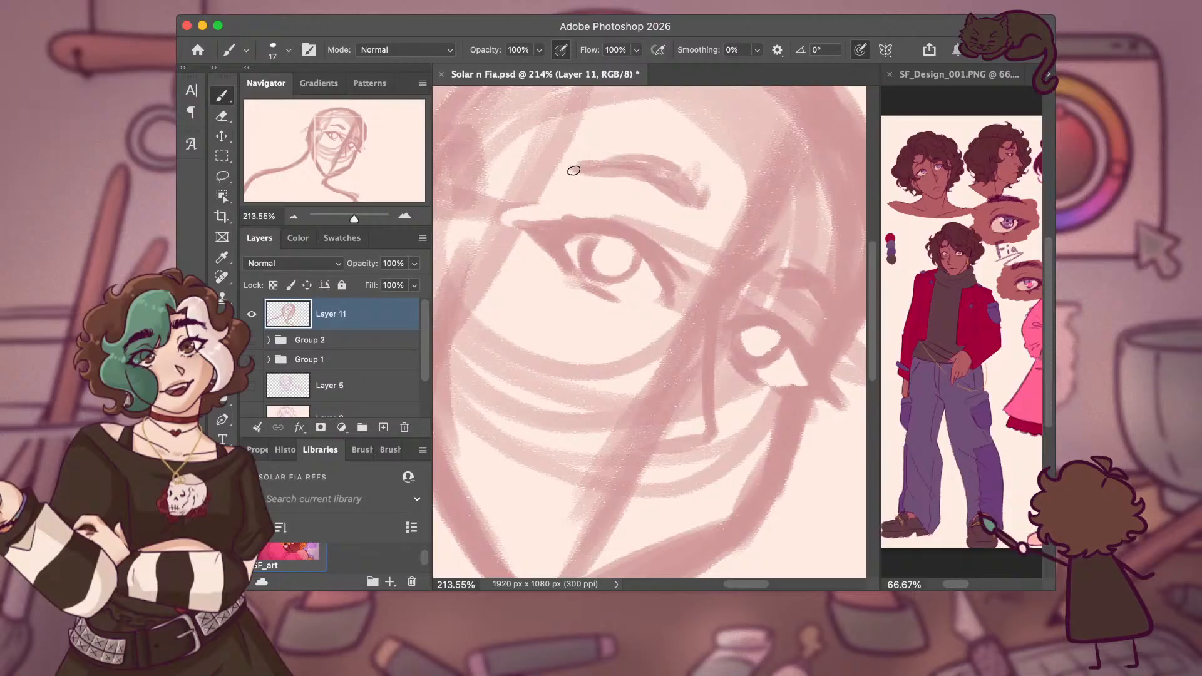
pyautogui.moveTo(575, 162); pyautogui.dragTo(550, 166)
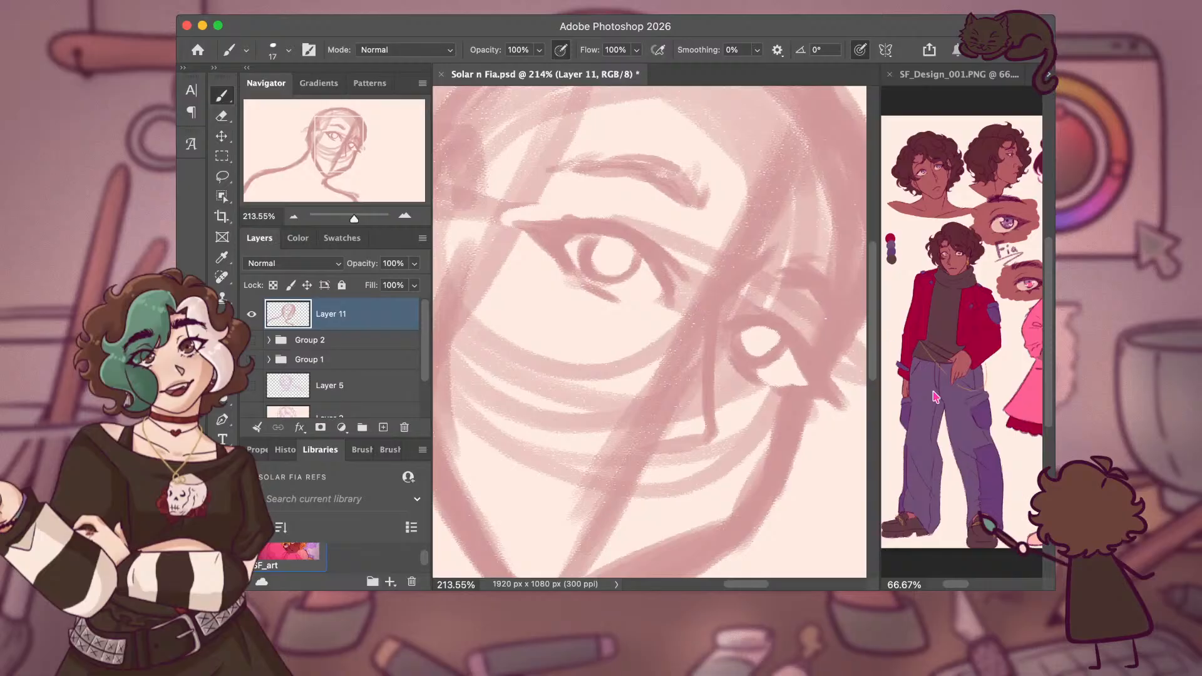
# Strengthen both eyes' lower lid lines, and add an outer-corner lash and a small dot beneath the larger eye.
pyautogui.scroll(-4, 772, 385)
pyautogui.hscroll(-2, 772, 385)
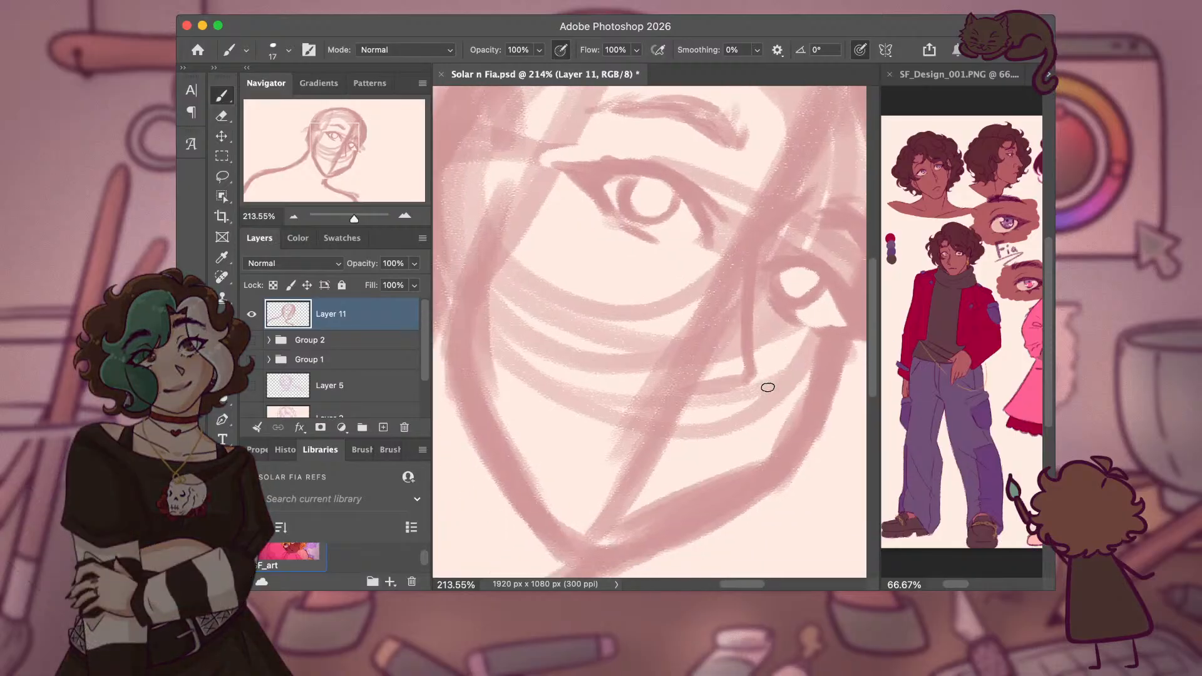
pyautogui.scroll(2, 768, 387)
pyautogui.hscroll(1, 768, 387)
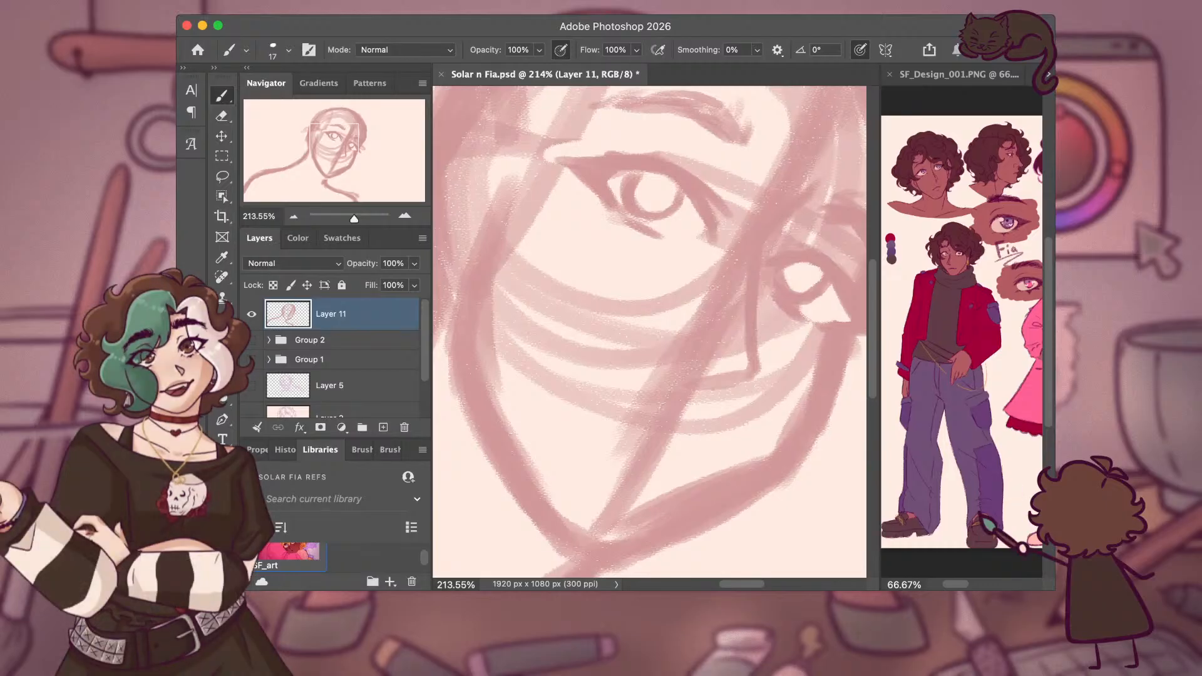
pyautogui.press('super+z')
pyautogui.moveTo(616, 228); pyautogui.dragTo(653, 237)
pyautogui.moveTo(792, 318); pyautogui.dragTo(809, 341)
pyautogui.moveTo(581, 199); pyautogui.dragTo(602, 204)
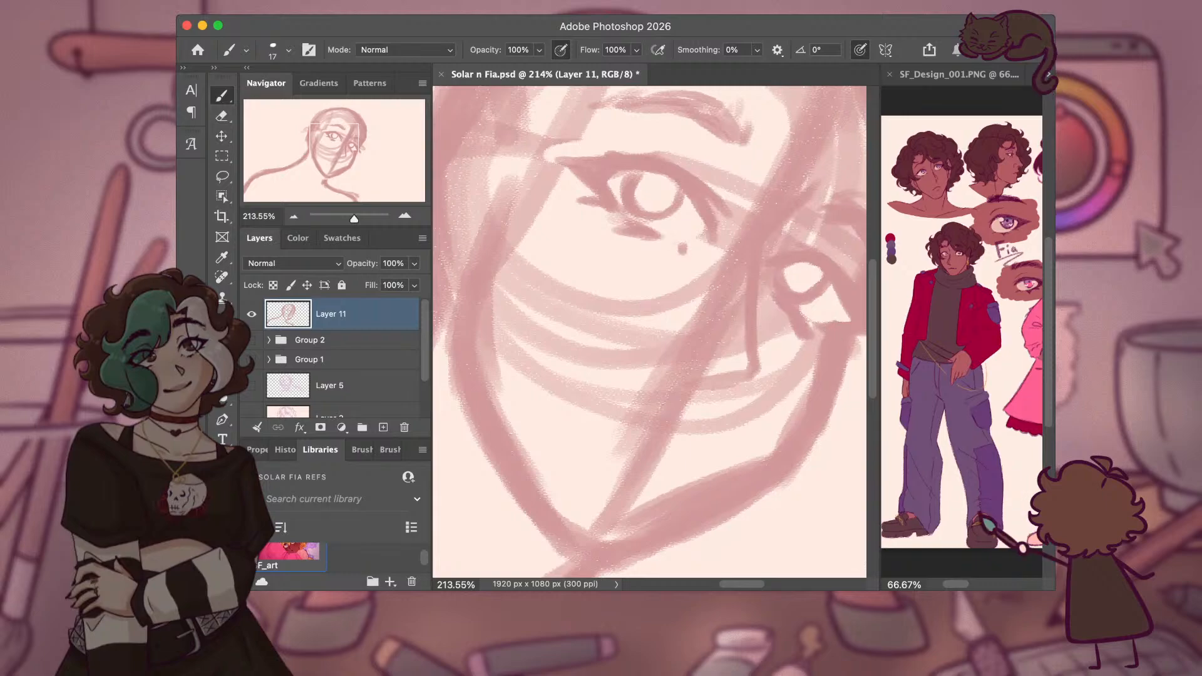
# Erase both eyebrows and the guidelines between the diagonal face line and the head's outer contour with the size 62 Eraser.
pyautogui.scroll(5, 650, 332)
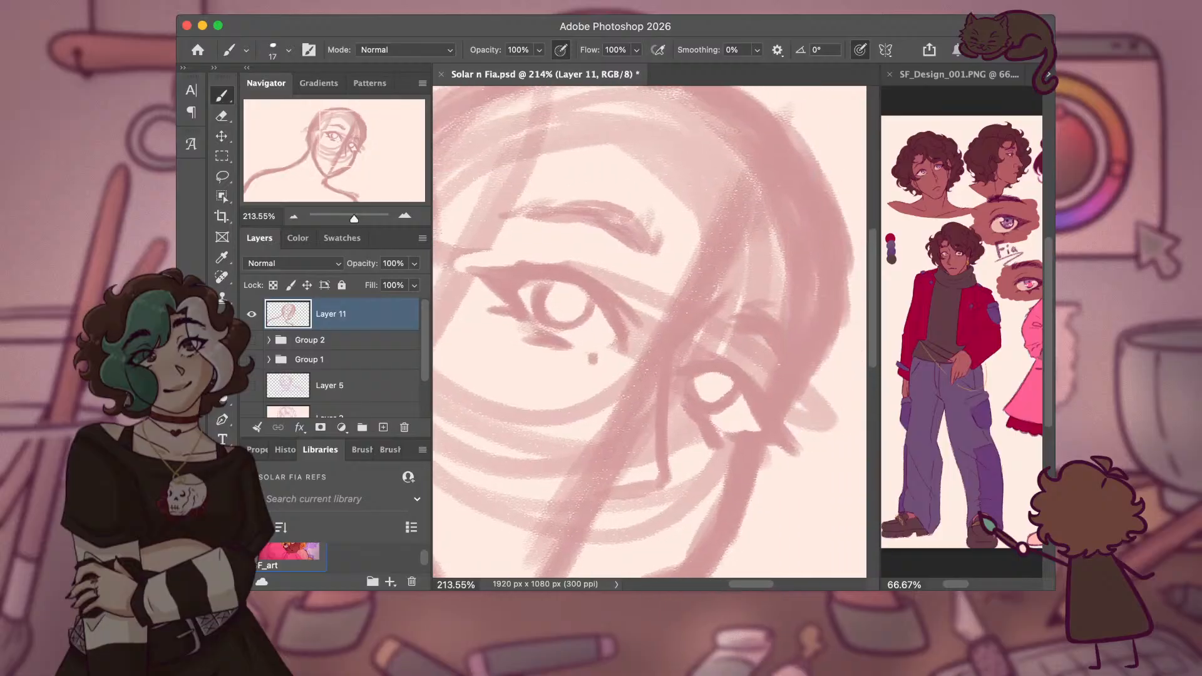
pyautogui.scroll(-1, 649, 332)
pyautogui.hscroll(2, 650, 332)
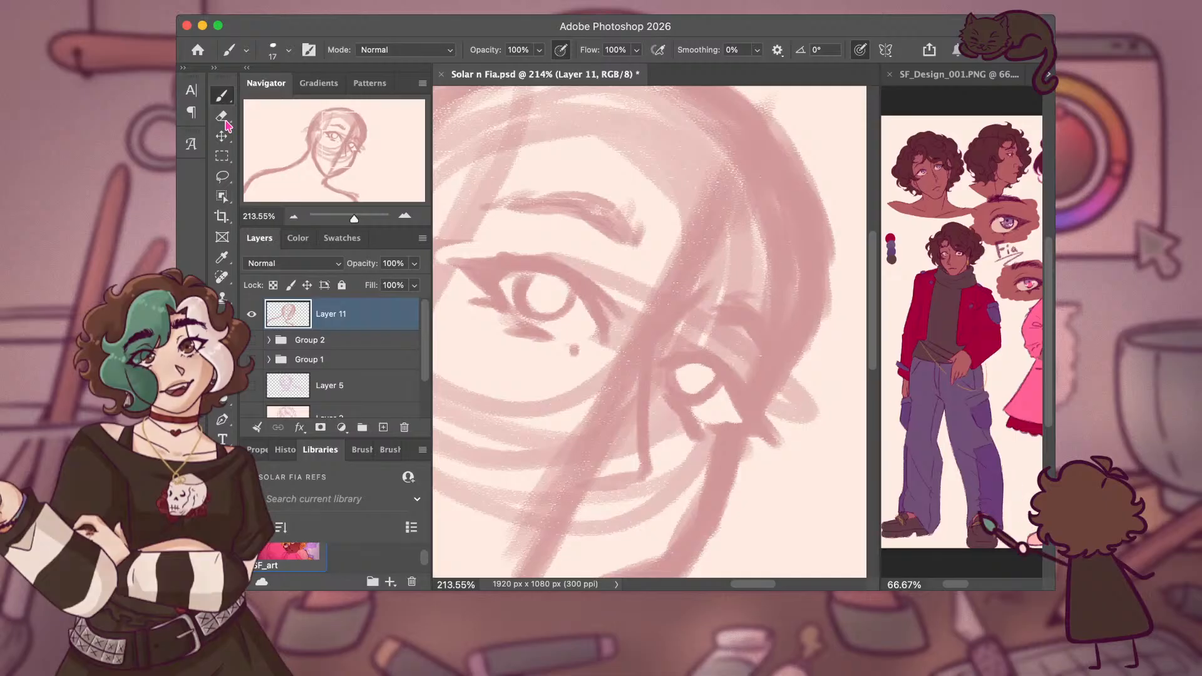
pyautogui.press('e')
pyautogui.moveTo(733, 301)
pyautogui.mouseDown()
pyautogui.moveTo(759, 293)
pyautogui.moveTo(752, 347)
pyautogui.moveTo(770, 330)
pyautogui.moveTo(787, 255)
pyautogui.moveTo(741, 159)
pyautogui.moveTo(768, 296)
pyautogui.moveTo(753, 245)
pyautogui.moveTo(734, 322)
pyautogui.moveTo(707, 328)
pyautogui.moveTo(730, 345)
pyautogui.mouseUp()
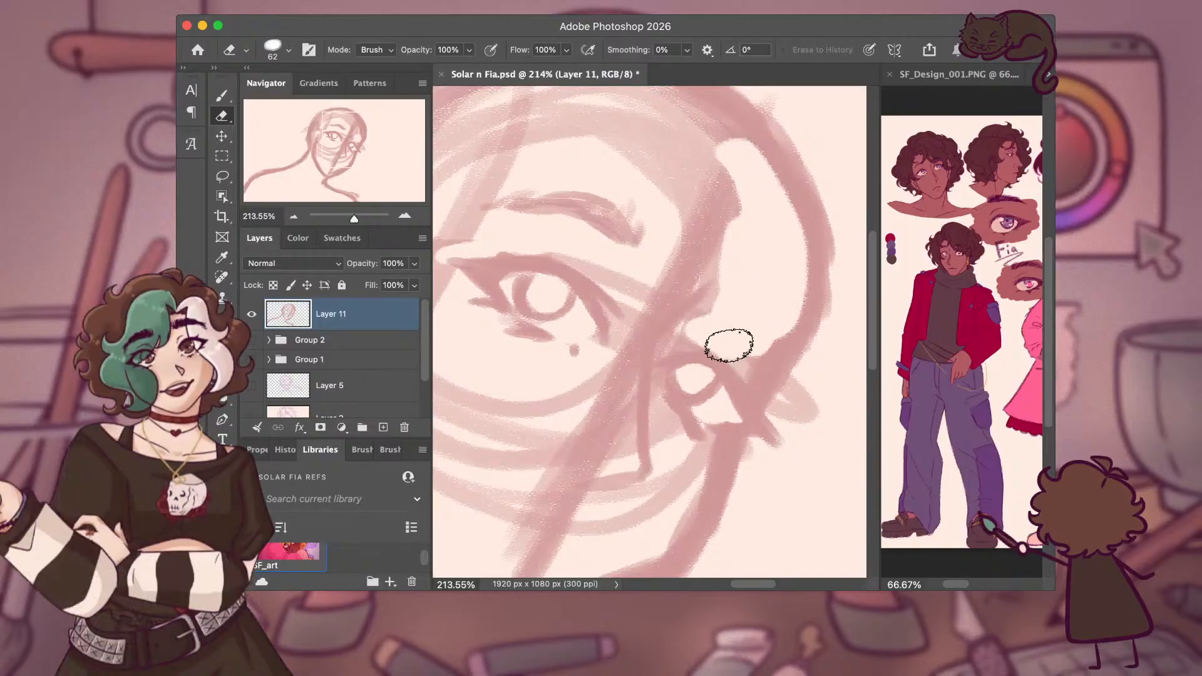
pyautogui.moveTo(644, 228)
pyautogui.mouseDown()
pyautogui.moveTo(614, 247)
pyautogui.moveTo(518, 186)
pyautogui.moveTo(508, 215)
pyautogui.moveTo(492, 188)
pyautogui.mouseUp()
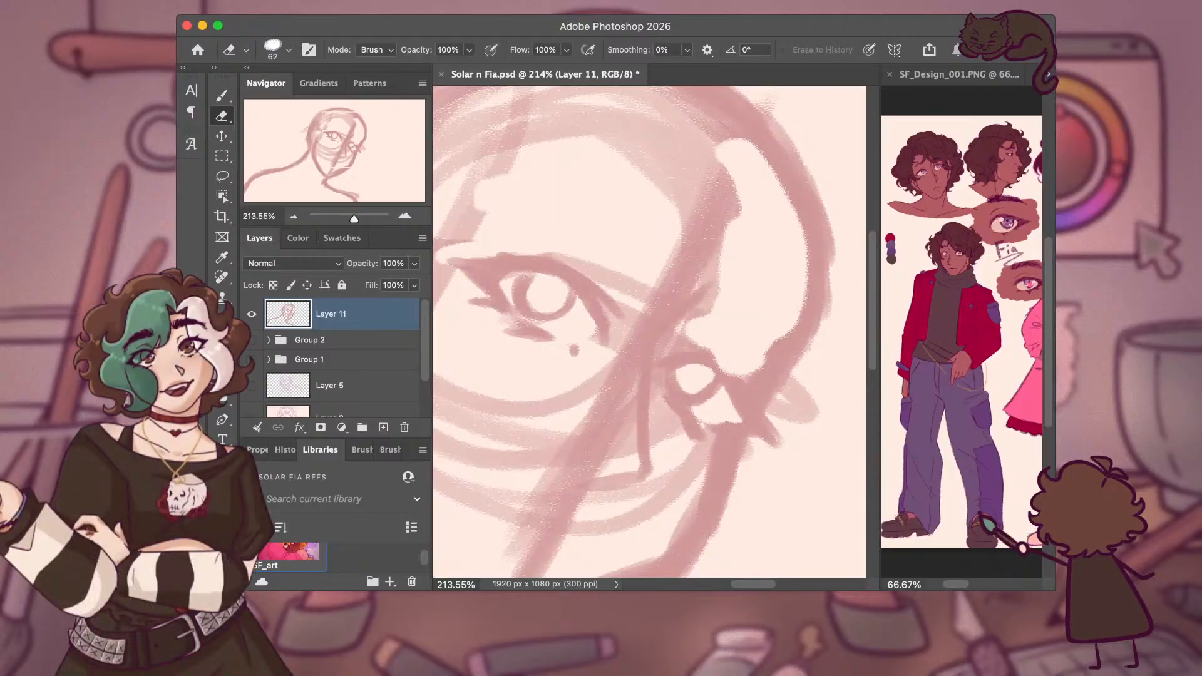
# Sketch new, thicker arched eyebrows above both eyes with the size 17 brush, filling them with short hair-like strokes.
pyautogui.press('b')
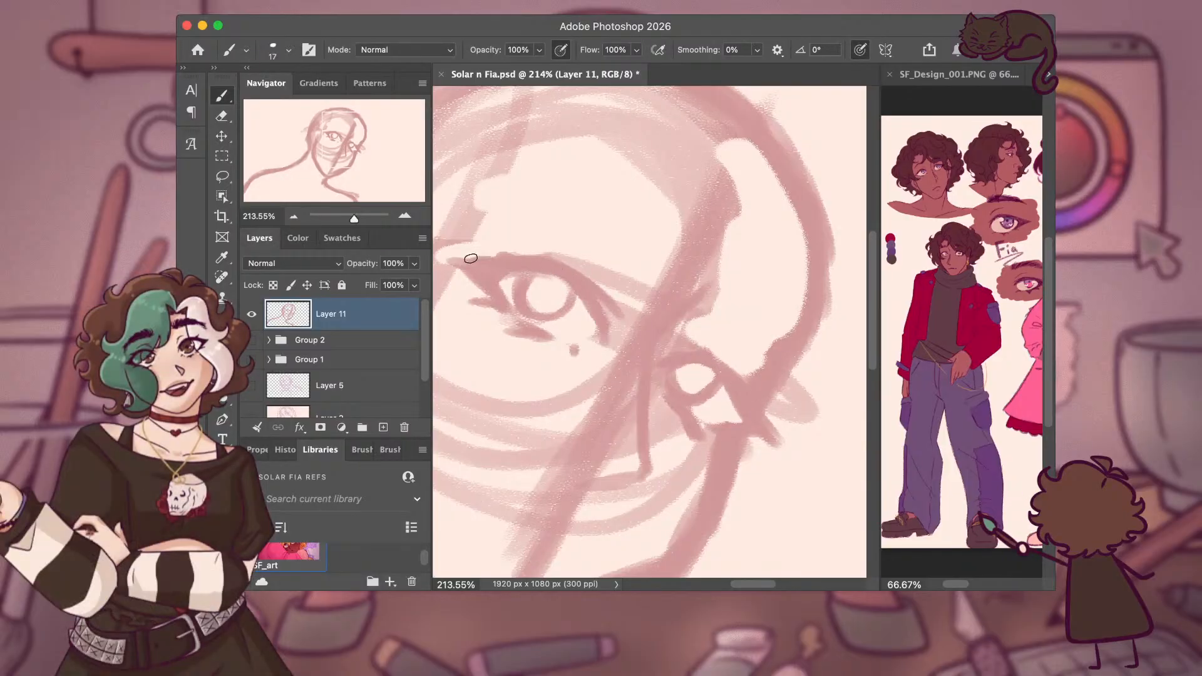
pyautogui.moveTo(461, 260)
pyautogui.mouseDown()
pyautogui.moveTo(563, 263)
pyautogui.moveTo(590, 282)
pyautogui.moveTo(597, 307)
pyautogui.mouseUp()
pyautogui.moveTo(716, 312)
pyautogui.mouseDown()
pyautogui.moveTo(742, 322)
pyautogui.moveTo(748, 294)
pyautogui.moveTo(778, 351)
pyautogui.mouseUp()
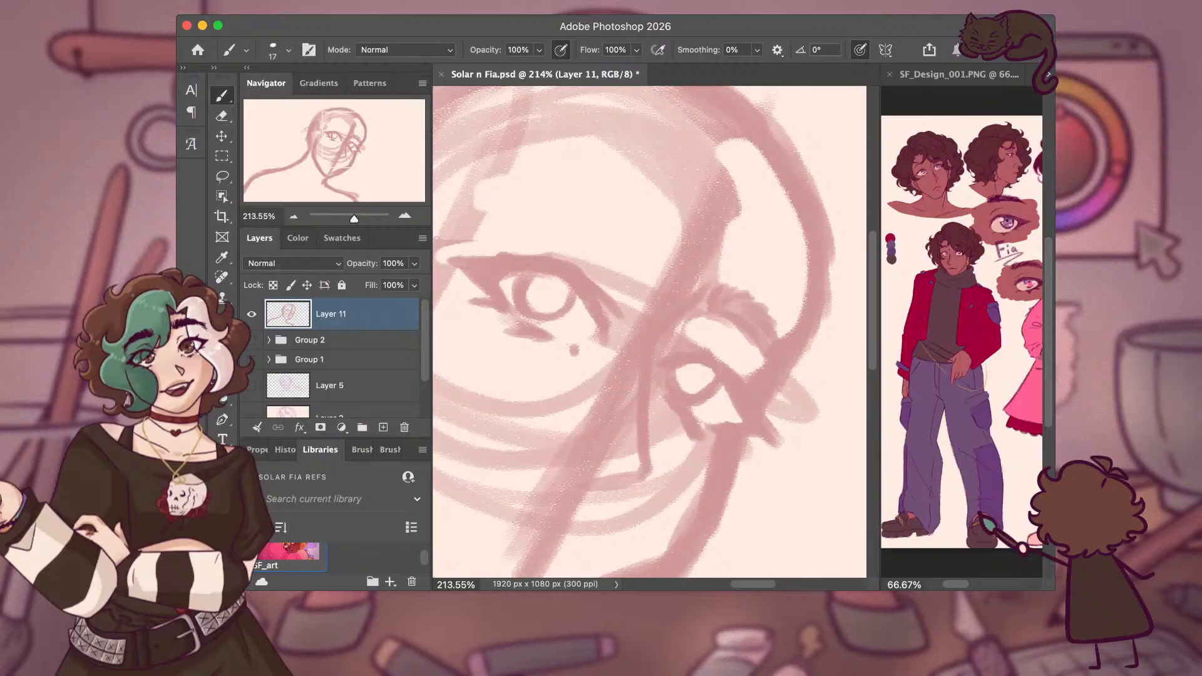
pyautogui.moveTo(515, 215)
pyautogui.mouseDown()
pyautogui.moveTo(588, 228)
pyautogui.moveTo(618, 249)
pyautogui.moveTo(592, 227)
pyautogui.moveTo(491, 220)
pyautogui.mouseUp()
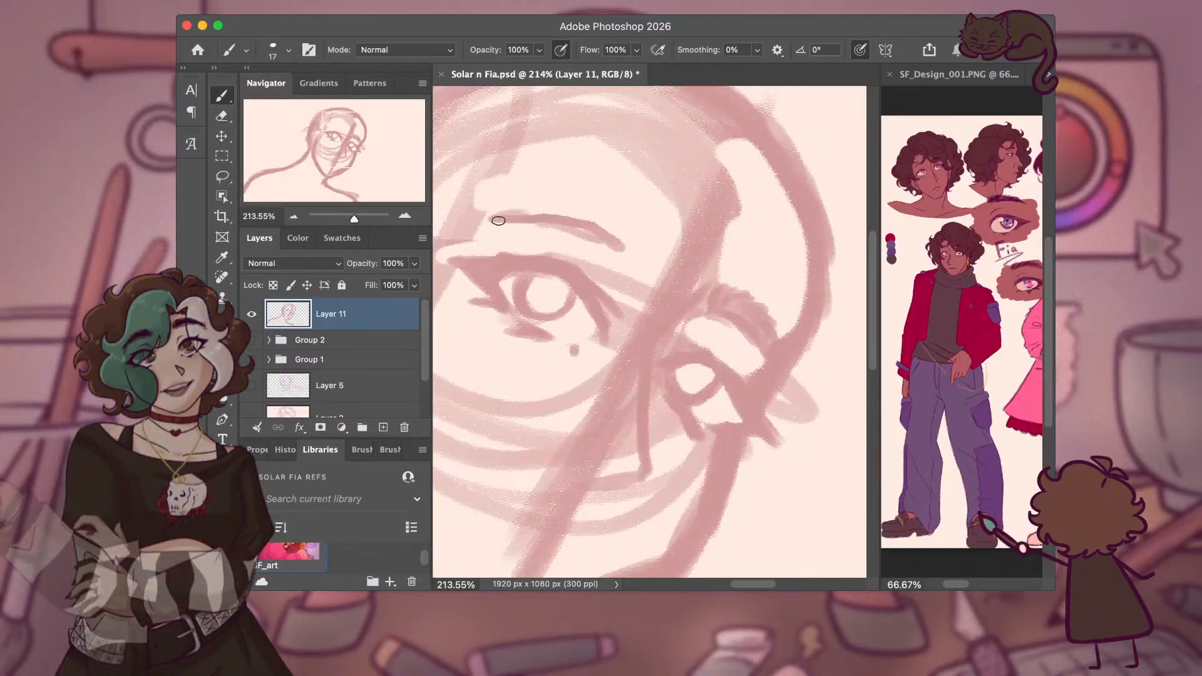
pyautogui.moveTo(625, 236)
pyautogui.mouseDown()
pyautogui.moveTo(491, 210)
pyautogui.moveTo(570, 210)
pyautogui.mouseUp()
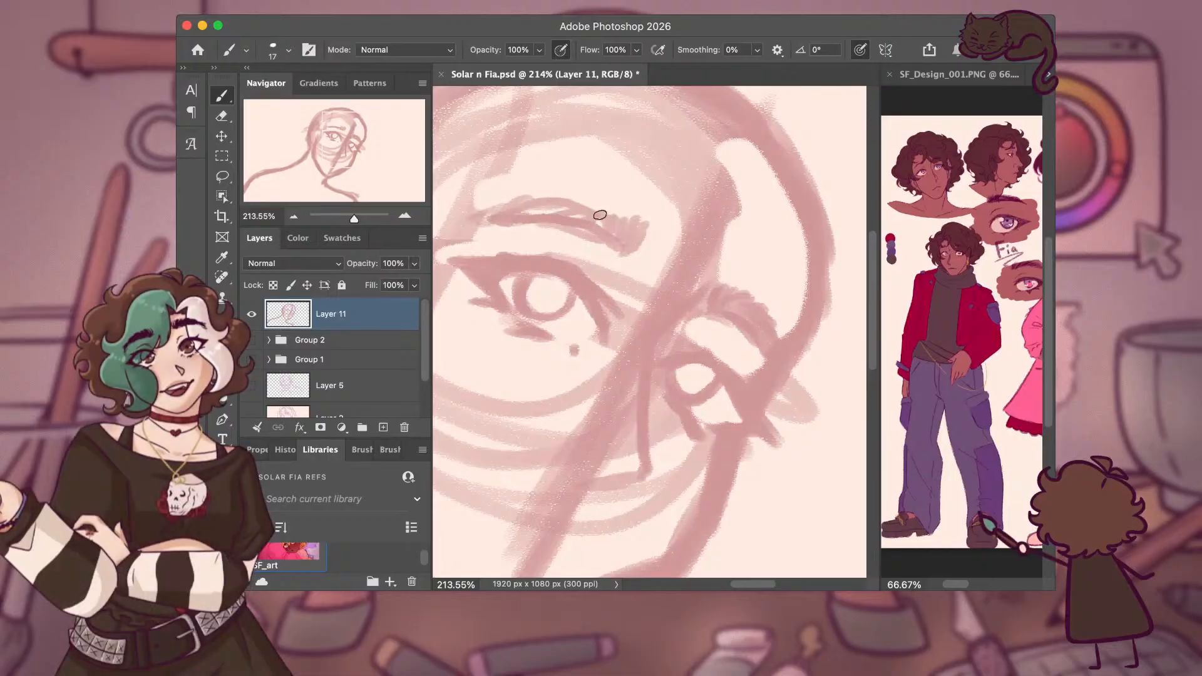
pyautogui.moveTo(637, 247); pyautogui.dragTo(650, 233)
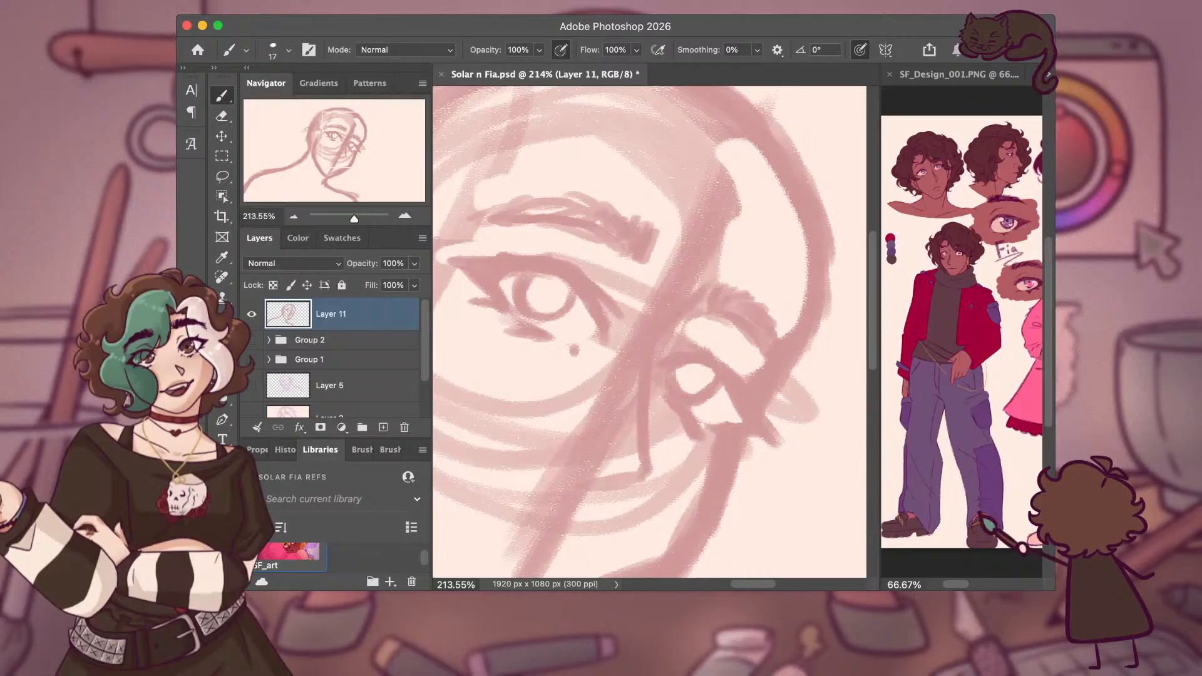
pyautogui.moveTo(479, 217)
pyautogui.mouseDown()
pyautogui.moveTo(518, 200)
pyautogui.moveTo(510, 207)
pyautogui.mouseUp()
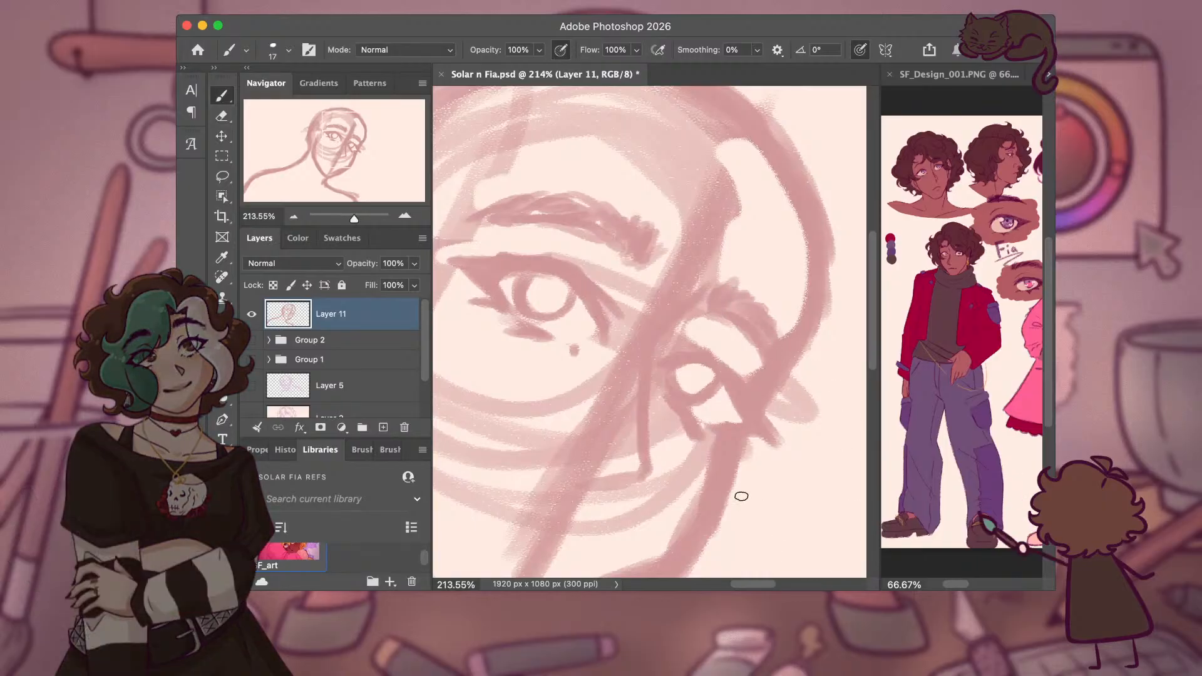
# Erase the nose, the diagonal face line between the eyes, and the surrounding guidelines across the mid-face with the size 62 Eraser.
pyautogui.hscroll(-4, 737, 488)
pyautogui.scroll(-3, 737, 488)
pyautogui.hscroll(2, 738, 488)
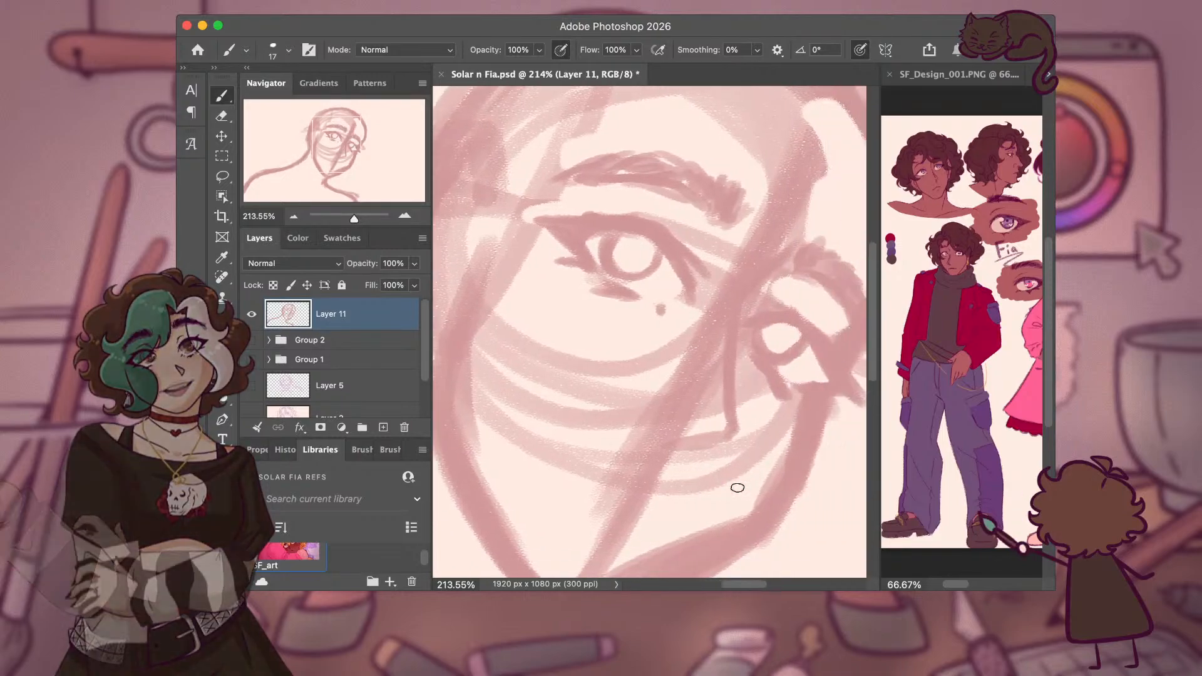
pyautogui.hscroll(1, 738, 488)
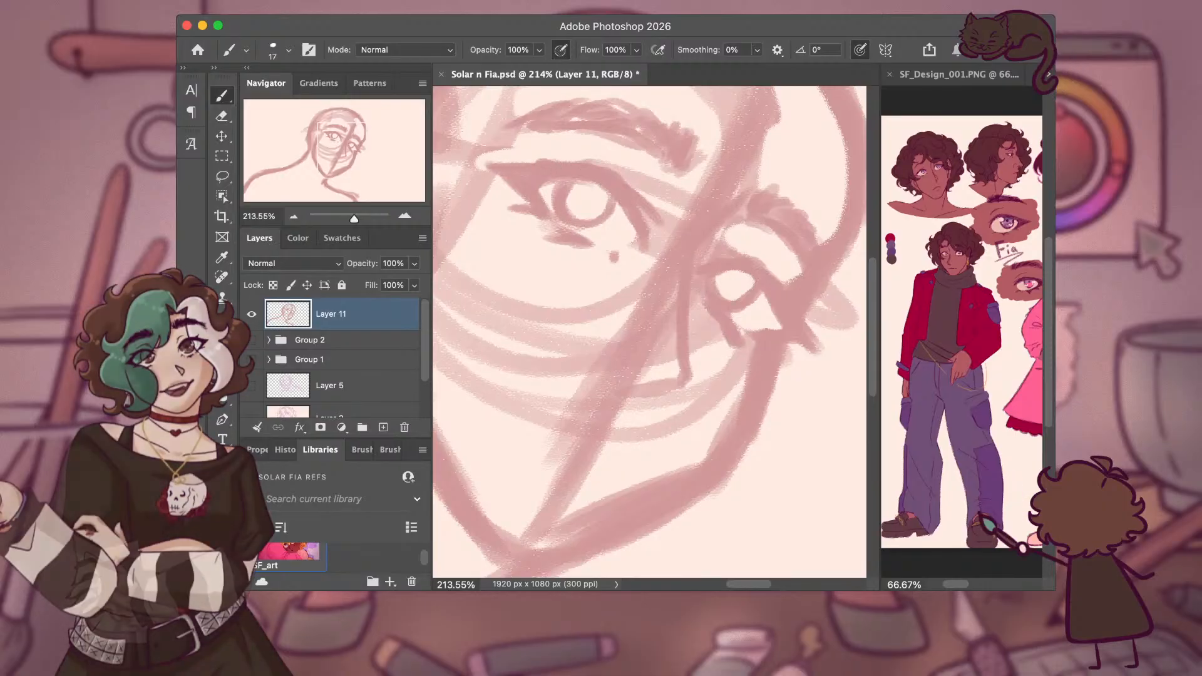
pyautogui.scroll(-2, 650, 332)
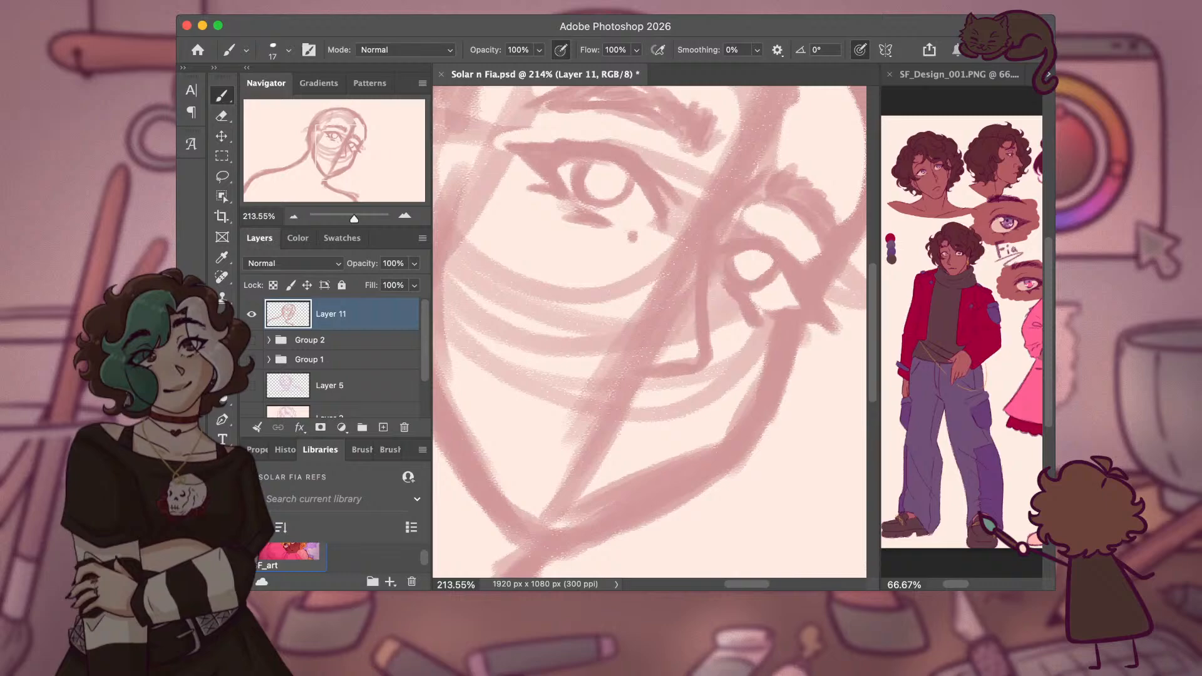
pyautogui.press('e')
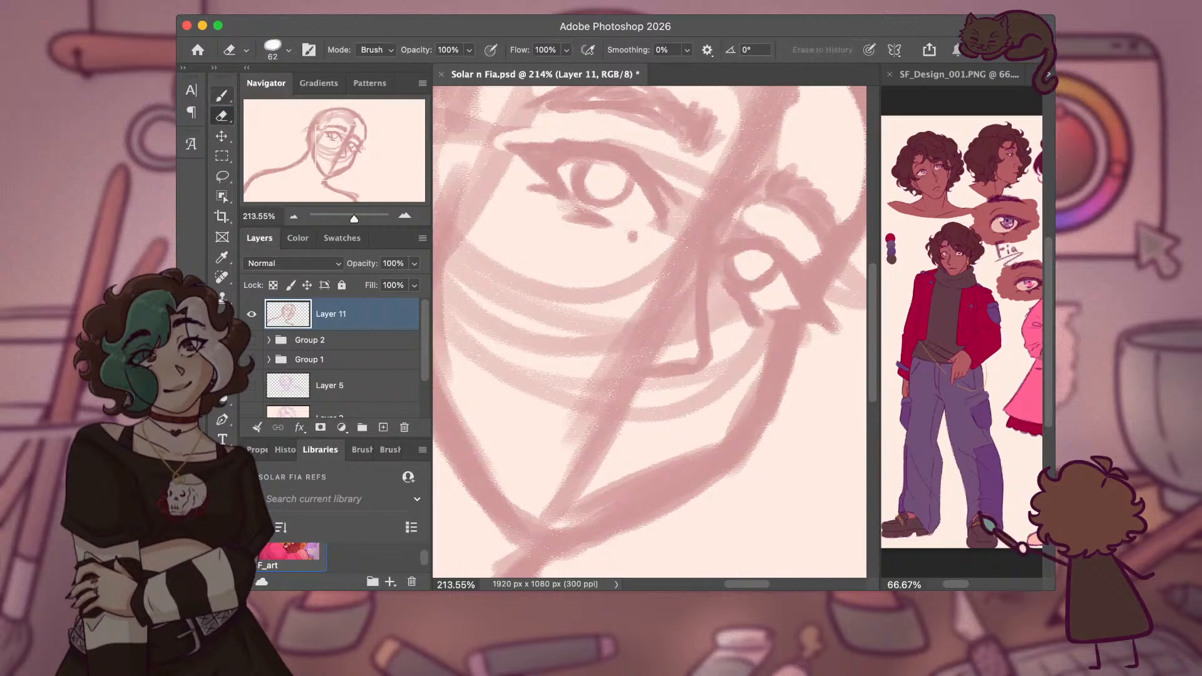
pyautogui.scroll(2, 652, 330)
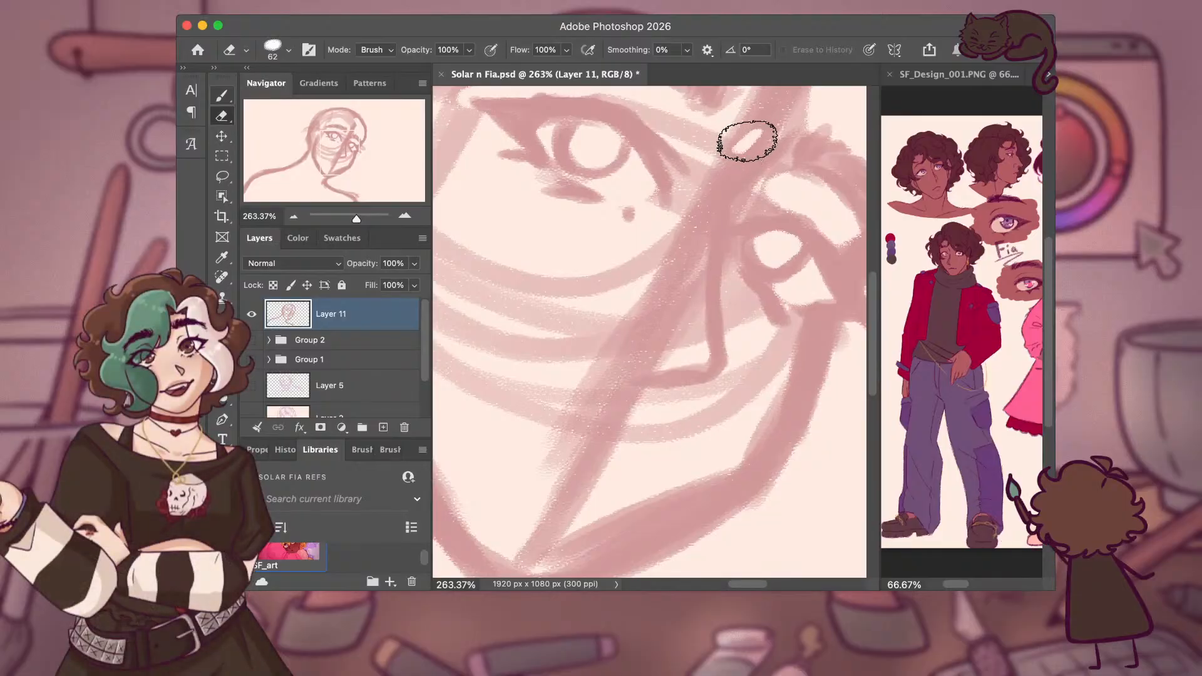
pyautogui.moveTo(754, 137)
pyautogui.mouseDown()
pyautogui.moveTo(715, 188)
pyautogui.moveTo(687, 349)
pyautogui.moveTo(641, 352)
pyautogui.moveTo(653, 361)
pyautogui.moveTo(673, 254)
pyautogui.mouseUp()
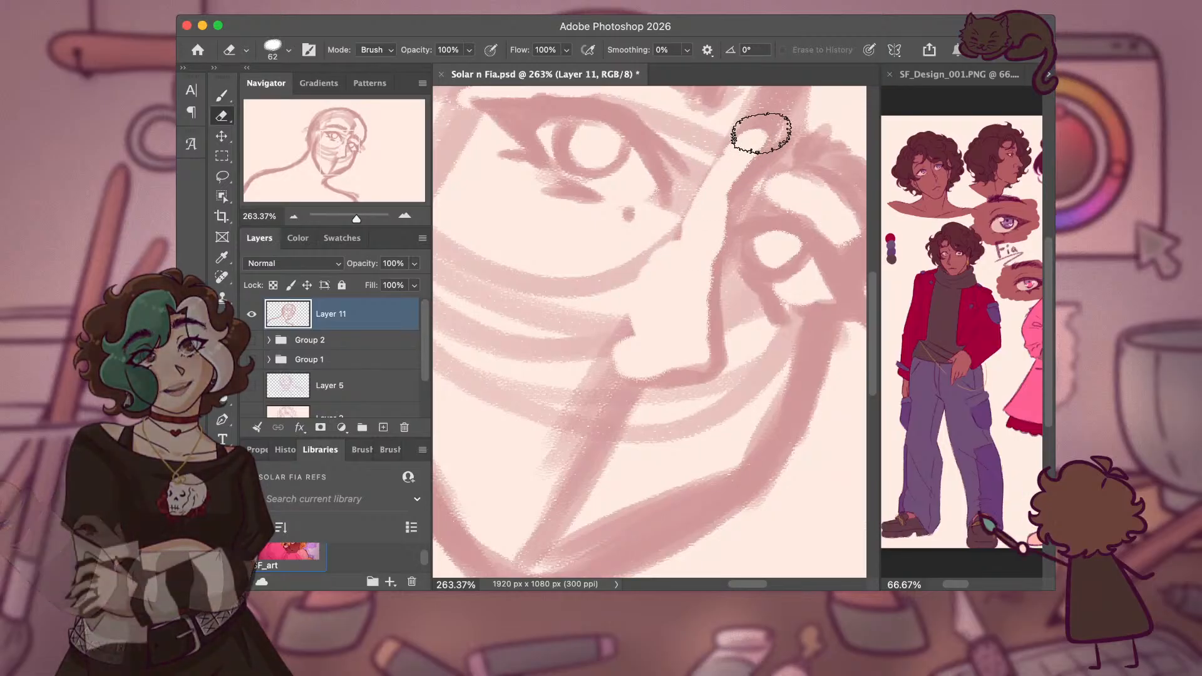
pyautogui.moveTo(759, 126); pyautogui.dragTo(695, 216)
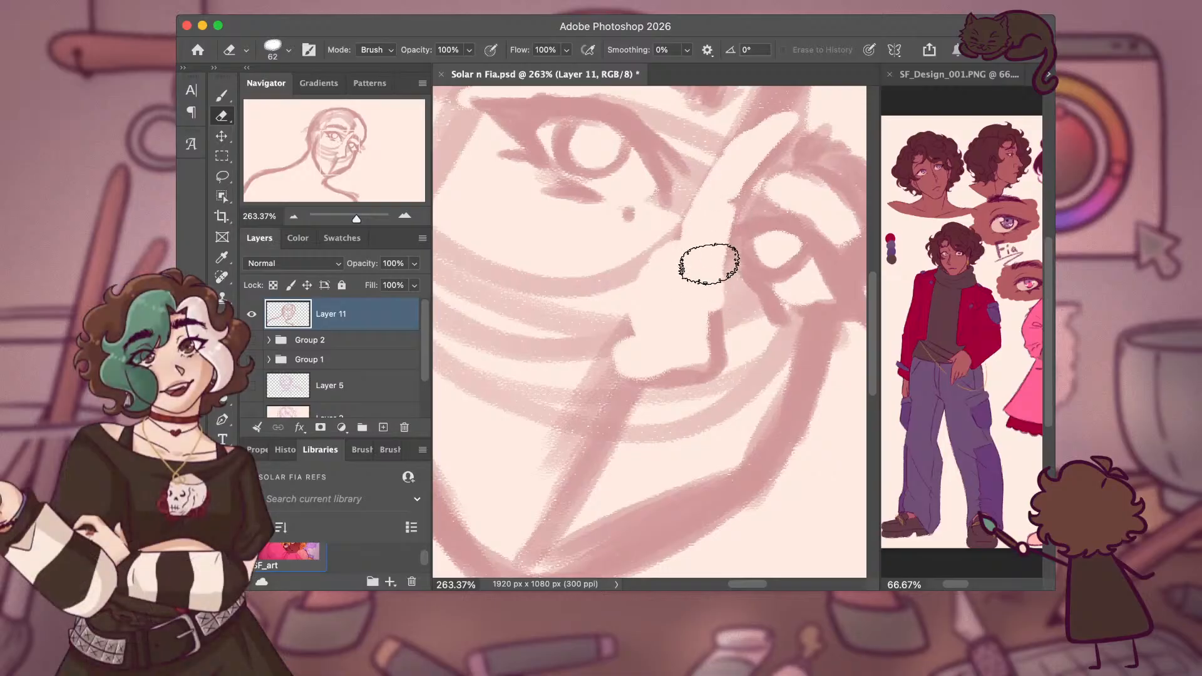
pyautogui.moveTo(708, 367)
pyautogui.mouseDown()
pyautogui.moveTo(627, 357)
pyautogui.moveTo(636, 400)
pyautogui.moveTo(606, 381)
pyautogui.moveTo(601, 311)
pyautogui.mouseUp()
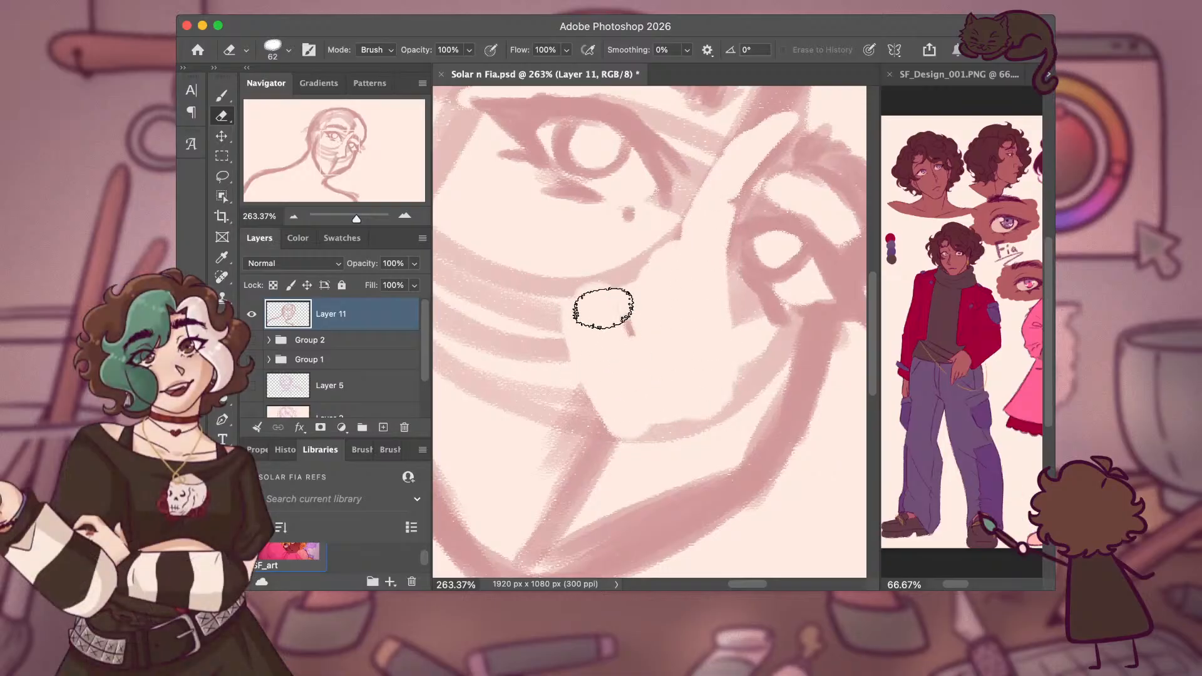
pyautogui.moveTo(634, 265)
pyautogui.mouseDown()
pyautogui.moveTo(614, 403)
pyautogui.moveTo(598, 367)
pyautogui.moveTo(620, 454)
pyautogui.moveTo(676, 392)
pyautogui.mouseUp()
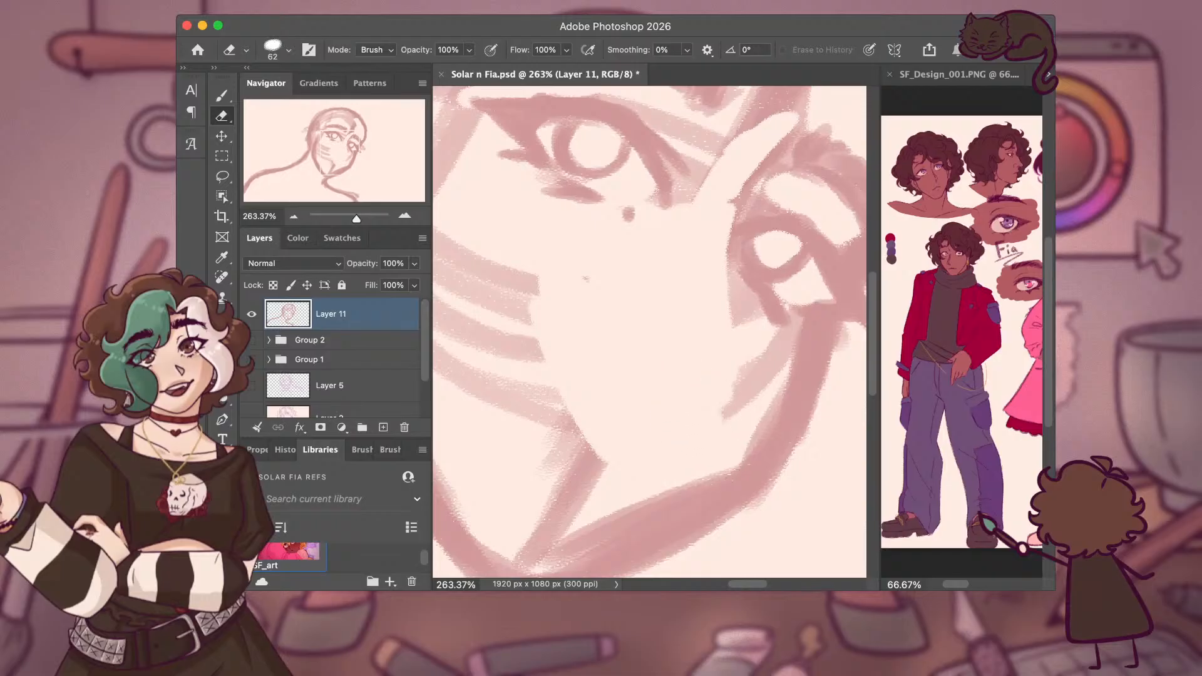
# Sketch a nose with an angled bridge beside the smaller eye and a short underside using the size 17 brush.
pyautogui.press('b')
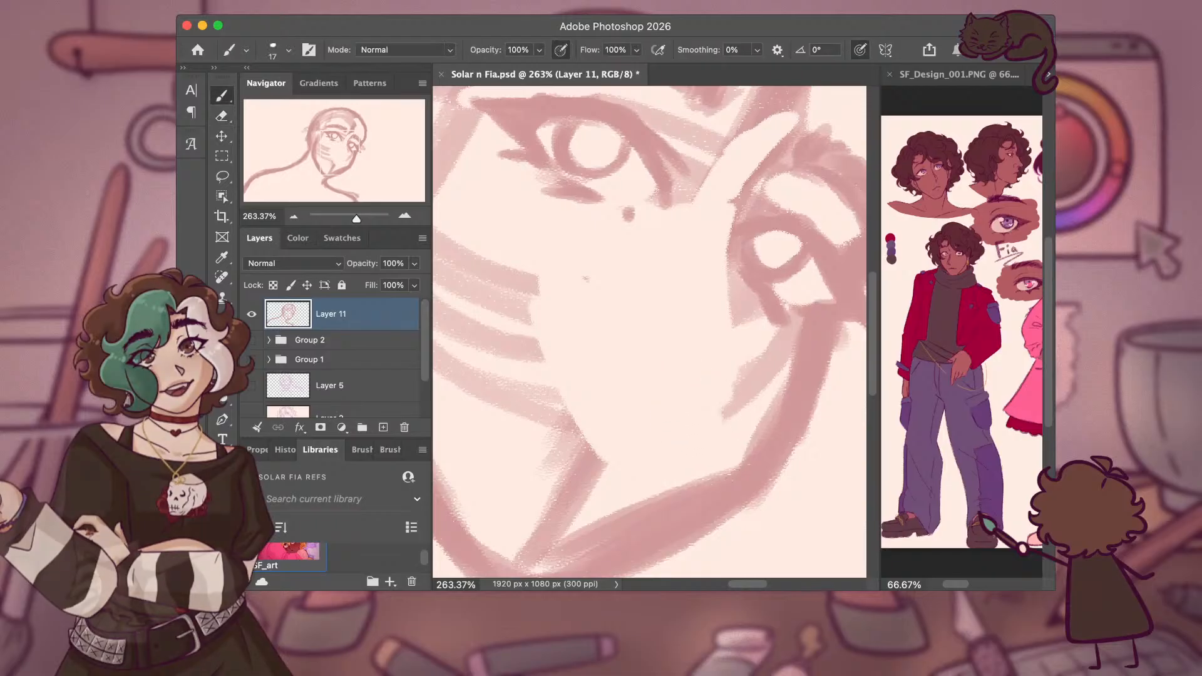
pyautogui.click(722, 208)
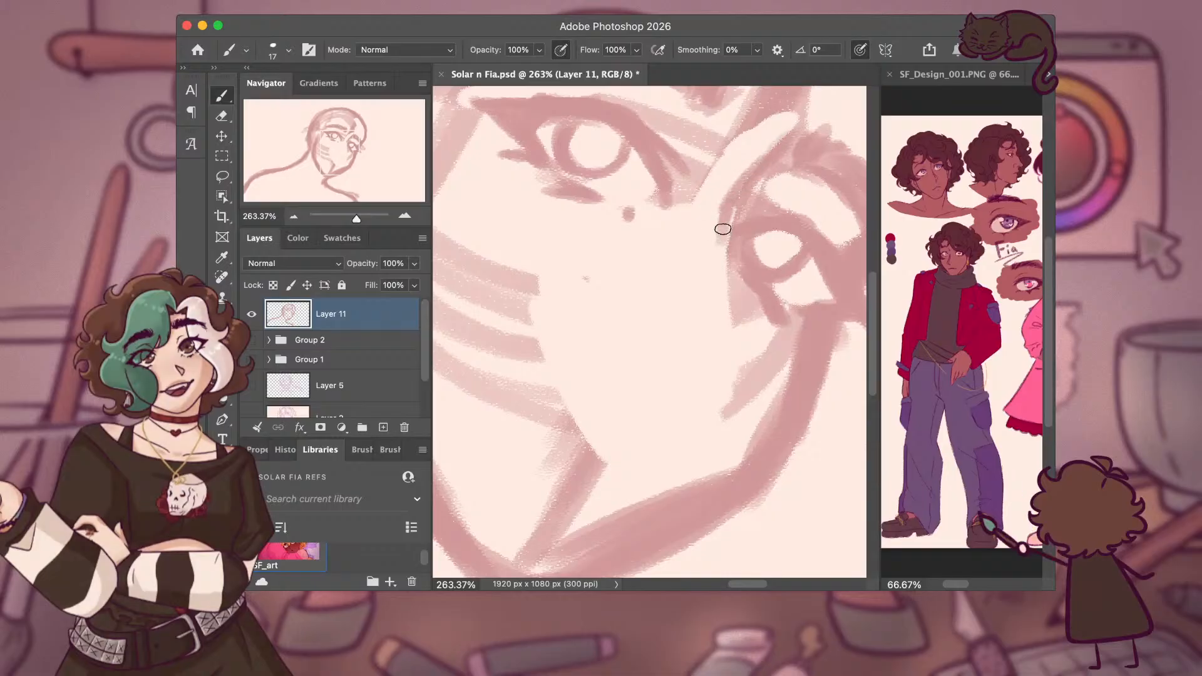
pyautogui.moveTo(721, 240)
pyautogui.mouseDown()
pyautogui.moveTo(702, 258)
pyautogui.moveTo(697, 305)
pyautogui.moveTo(733, 234)
pyautogui.mouseUp()
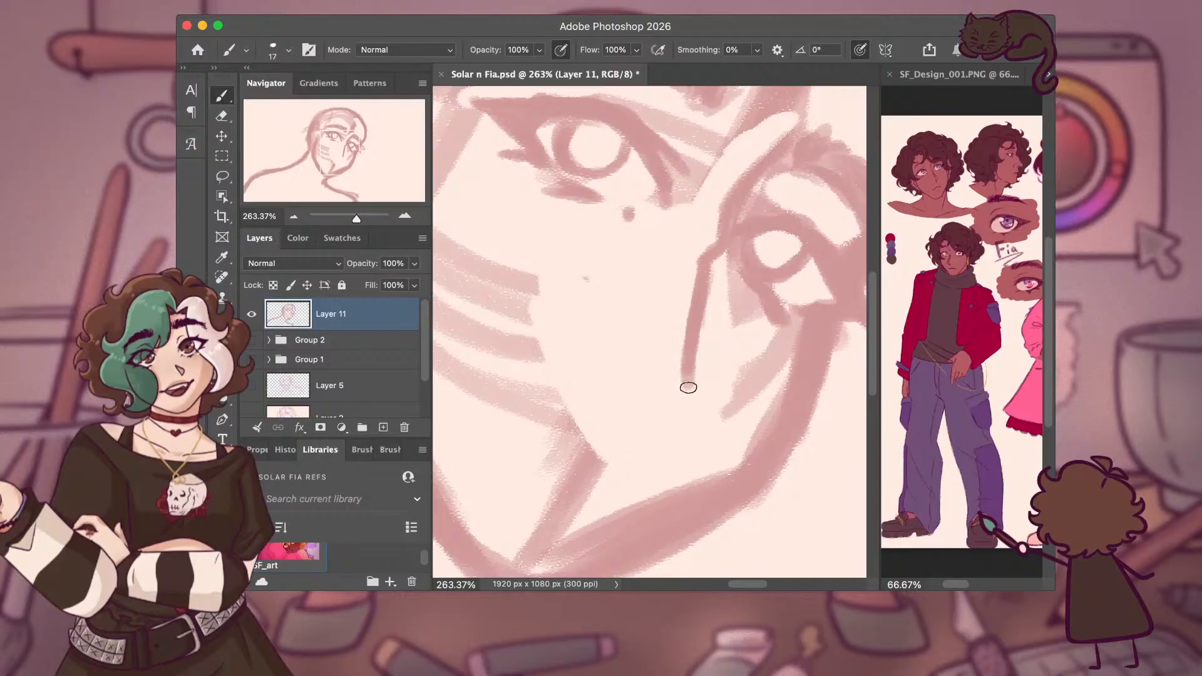
pyautogui.moveTo(688, 387)
pyautogui.mouseDown()
pyautogui.moveTo(644, 381)
pyautogui.moveTo(692, 373)
pyautogui.mouseUp()
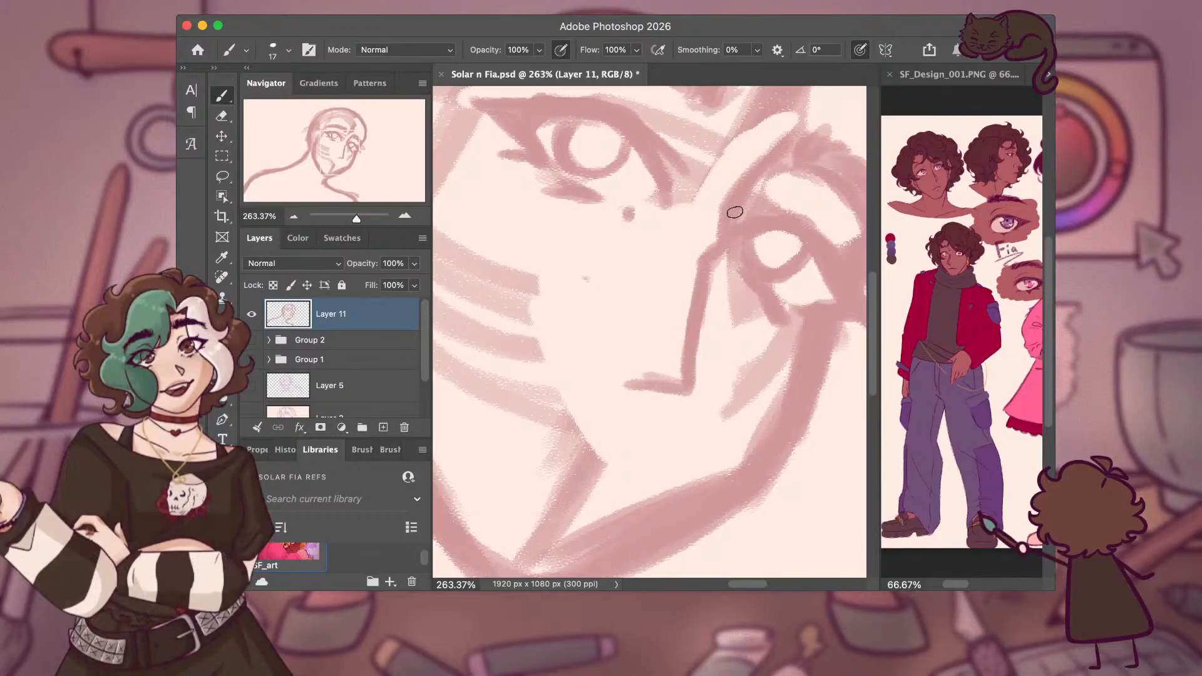
# Erase the nose and the remaining guidelines across the cheeks and above the chin with the size 62 Eraser.
pyautogui.scroll(-1, 650, 332)
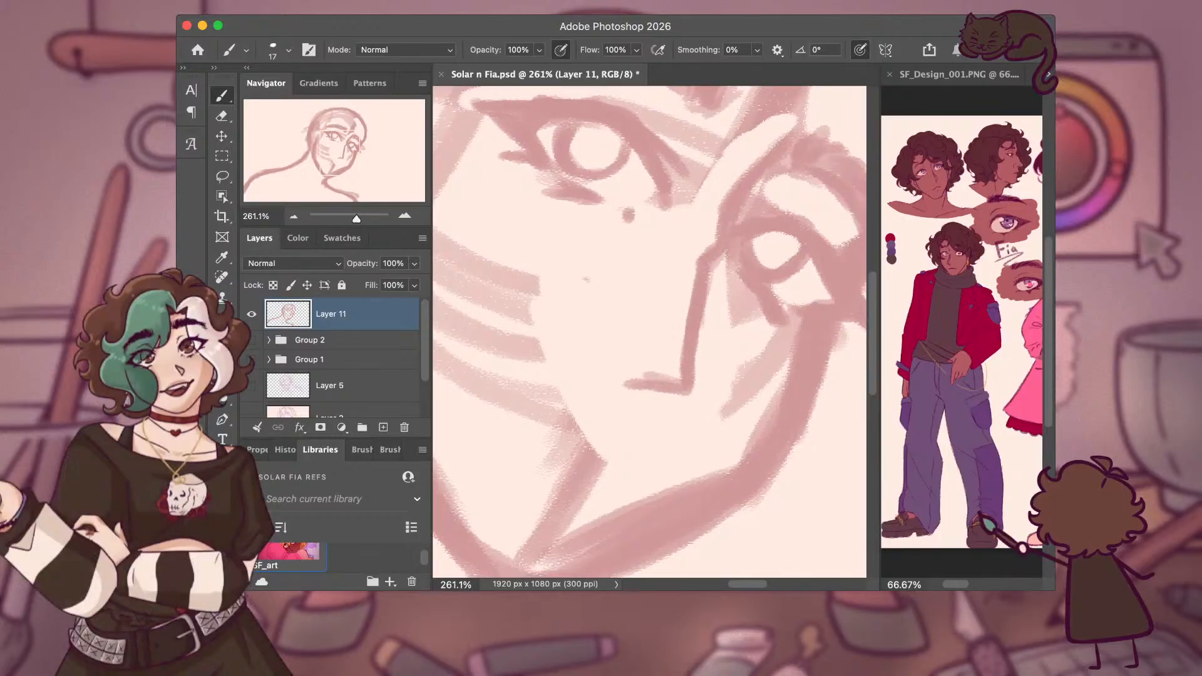
pyautogui.scroll(-10, 650, 332)
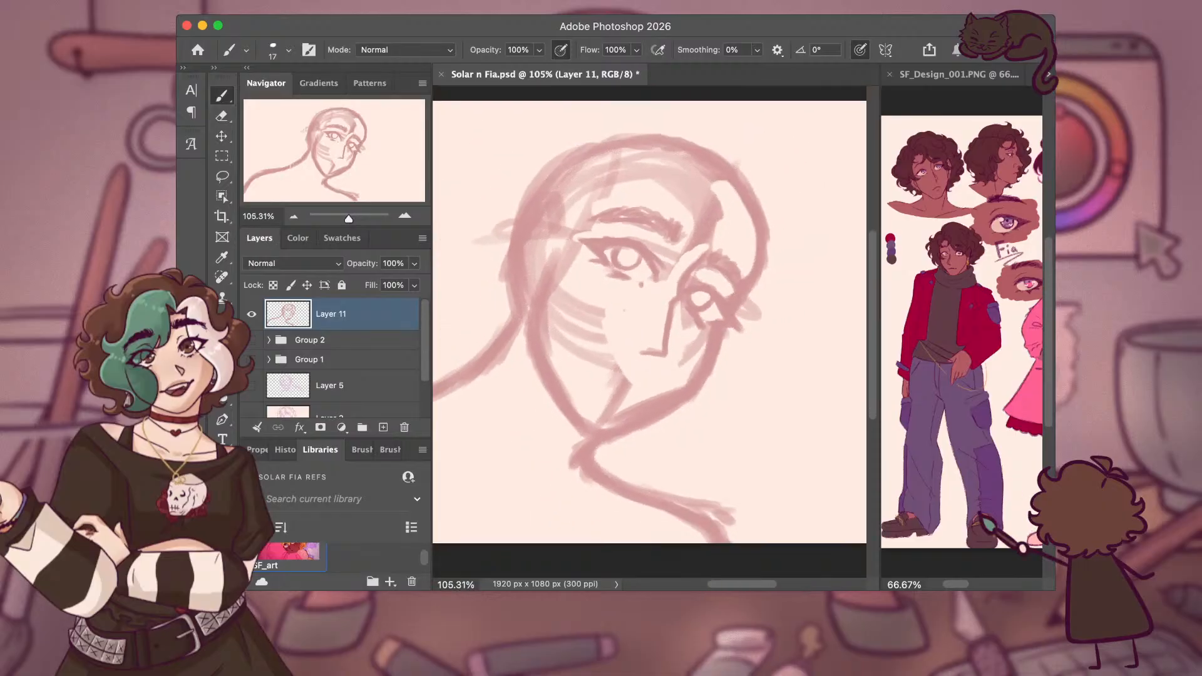
pyautogui.scroll(3, 650, 332)
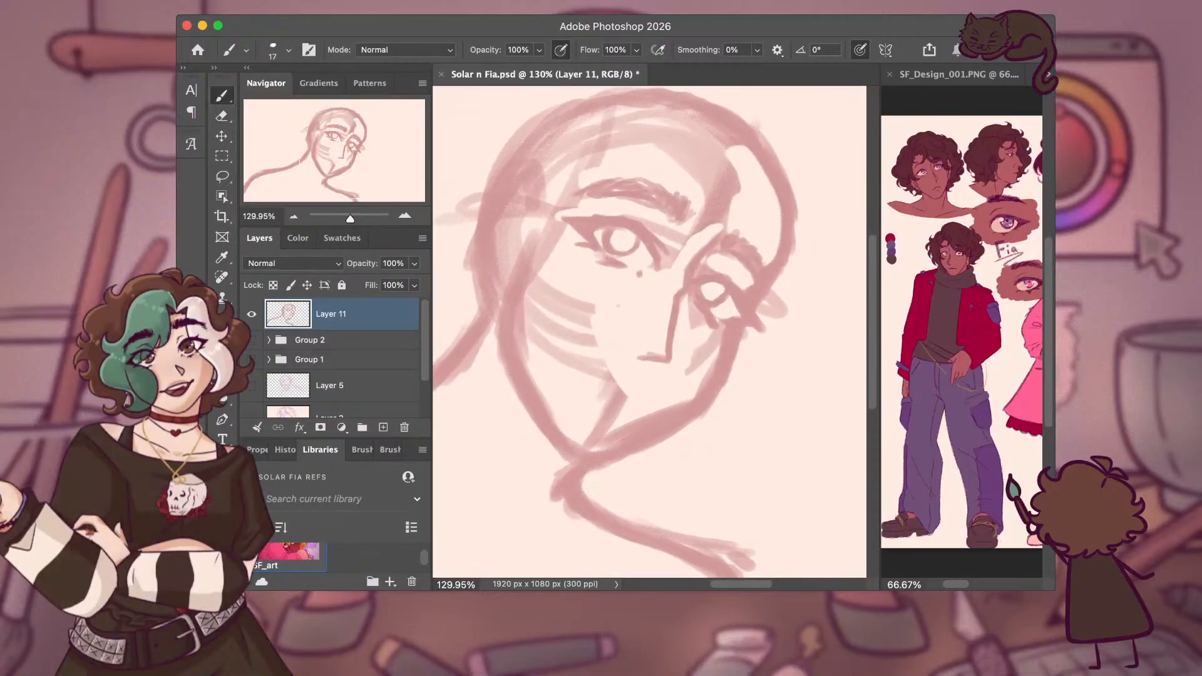
pyautogui.press('e')
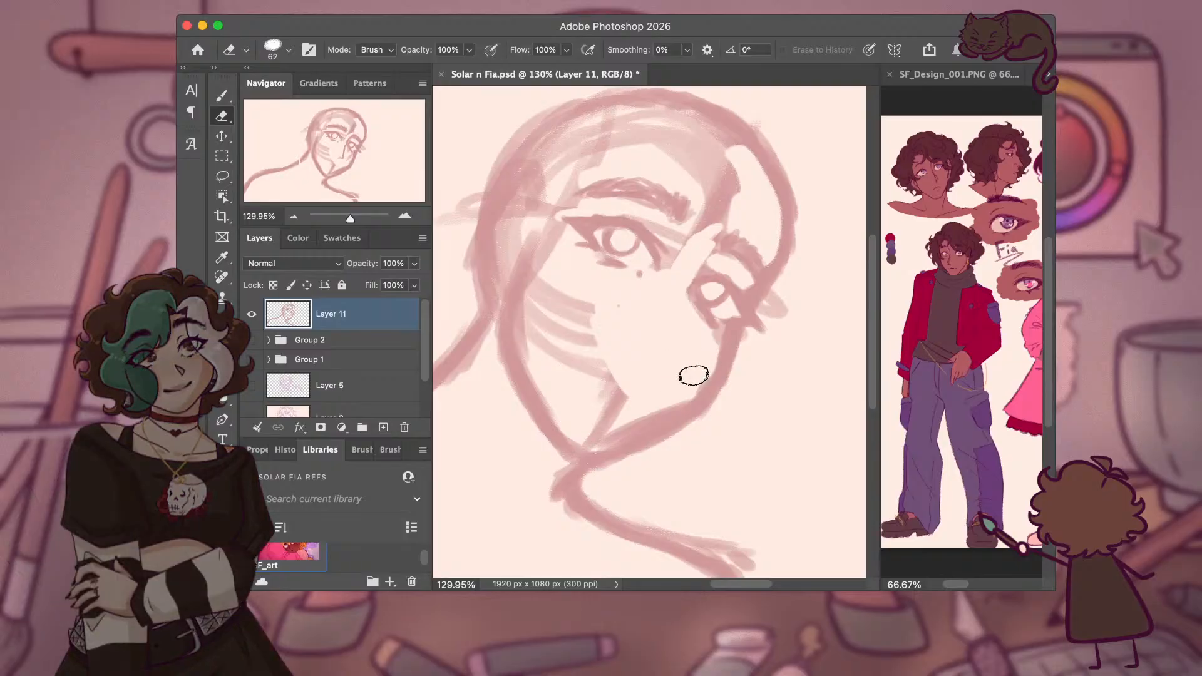
pyautogui.moveTo(623, 358)
pyautogui.mouseDown()
pyautogui.moveTo(614, 411)
pyautogui.moveTo(590, 439)
pyautogui.mouseUp()
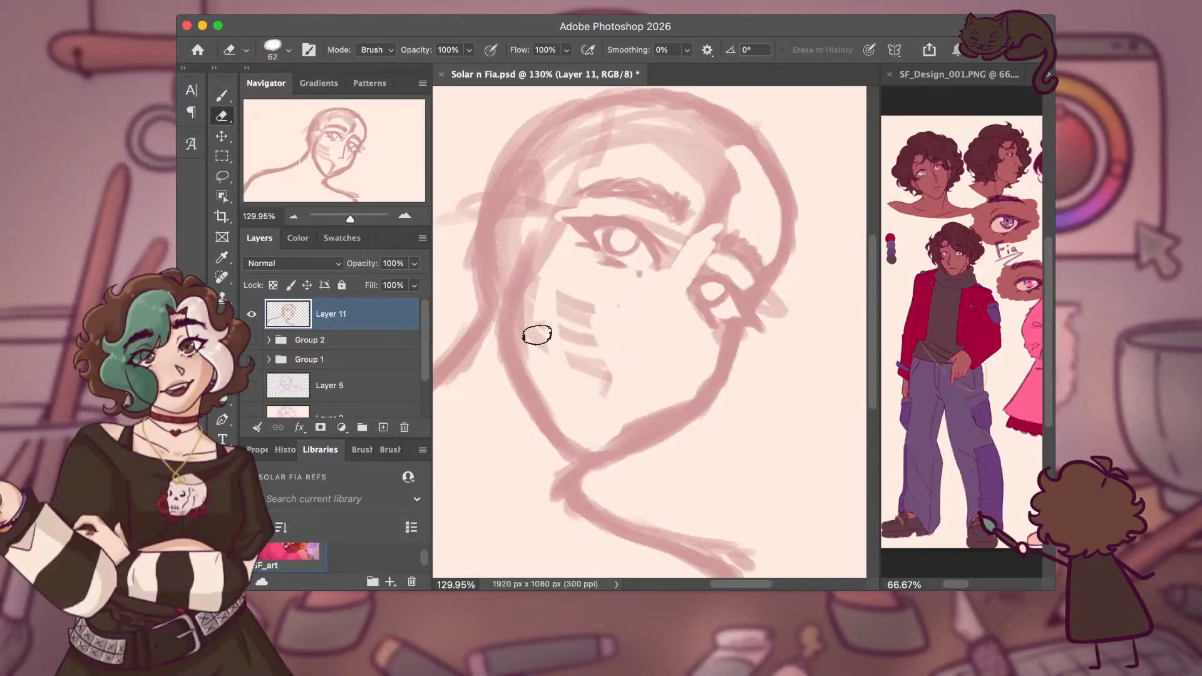
pyautogui.moveTo(538, 335)
pyautogui.mouseDown()
pyautogui.moveTo(530, 361)
pyautogui.moveTo(546, 376)
pyautogui.moveTo(579, 390)
pyautogui.moveTo(602, 376)
pyautogui.mouseUp()
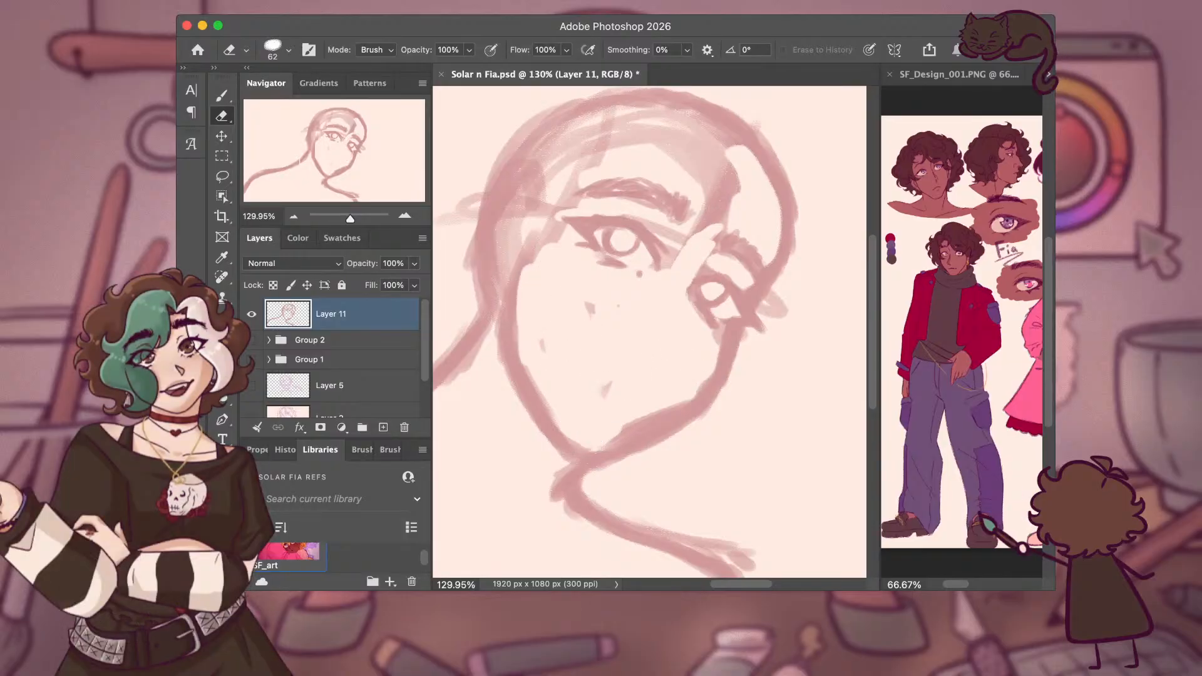
# Draw a short diagonal nose bridge stroke beside the smaller eye's brow in Solar n Fia.psd with the size 17 brush.
pyautogui.click(897, 157)
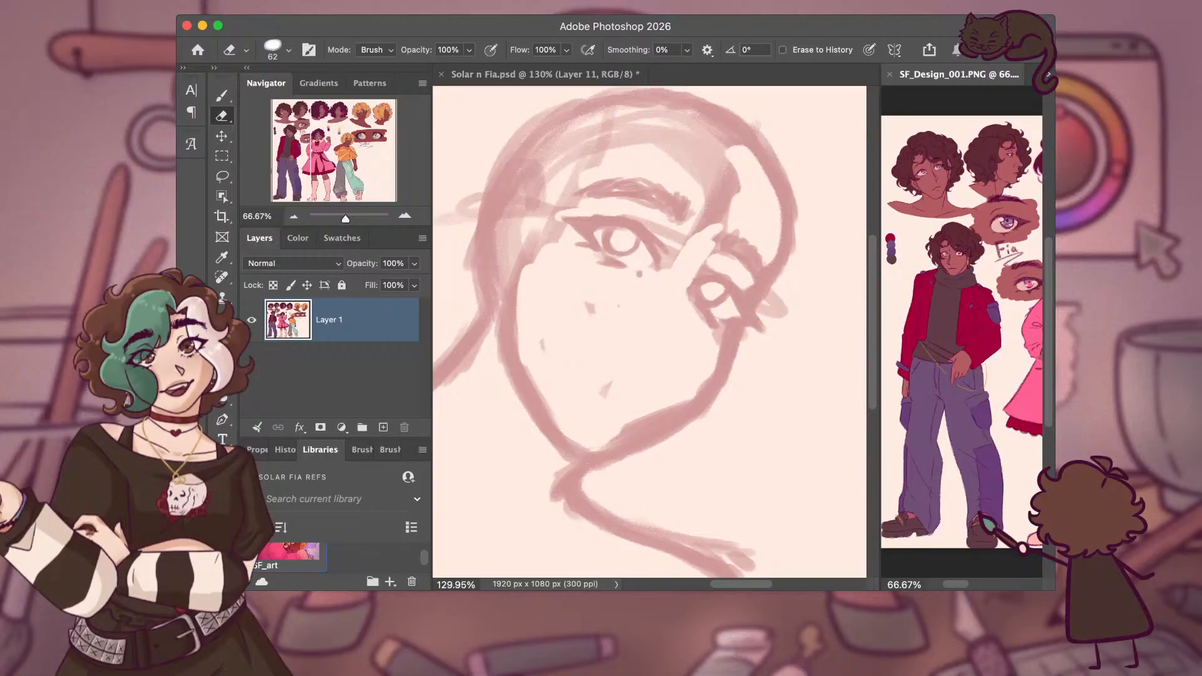
pyautogui.press('b')
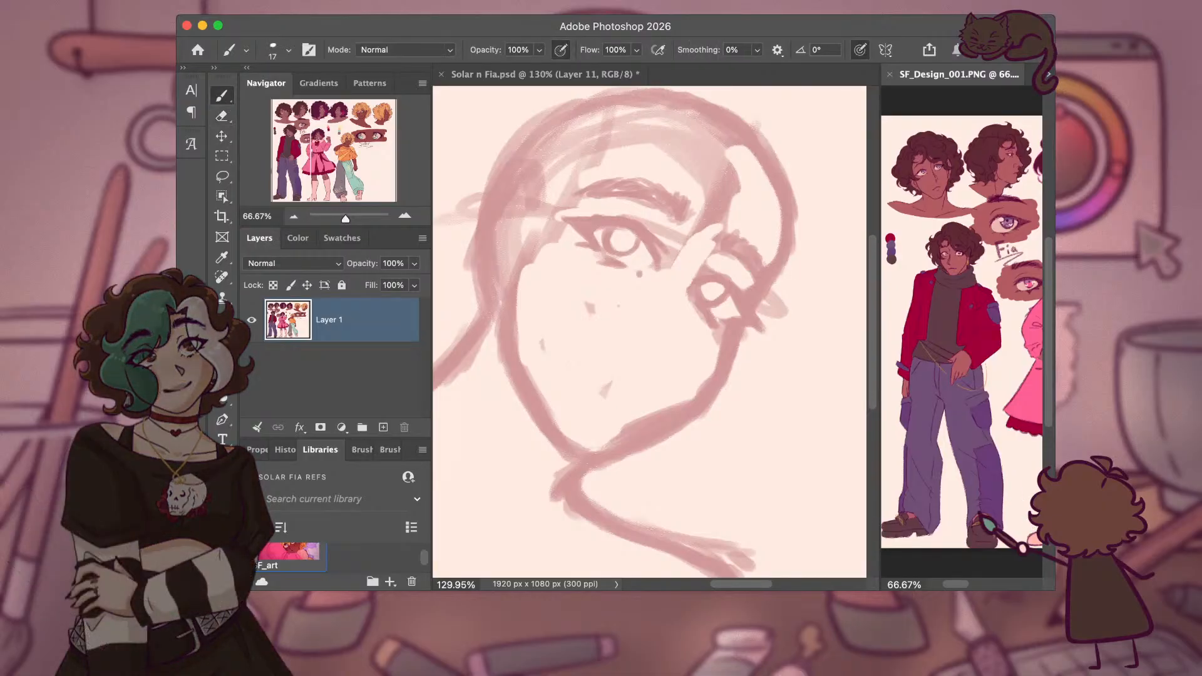
pyautogui.click(714, 241)
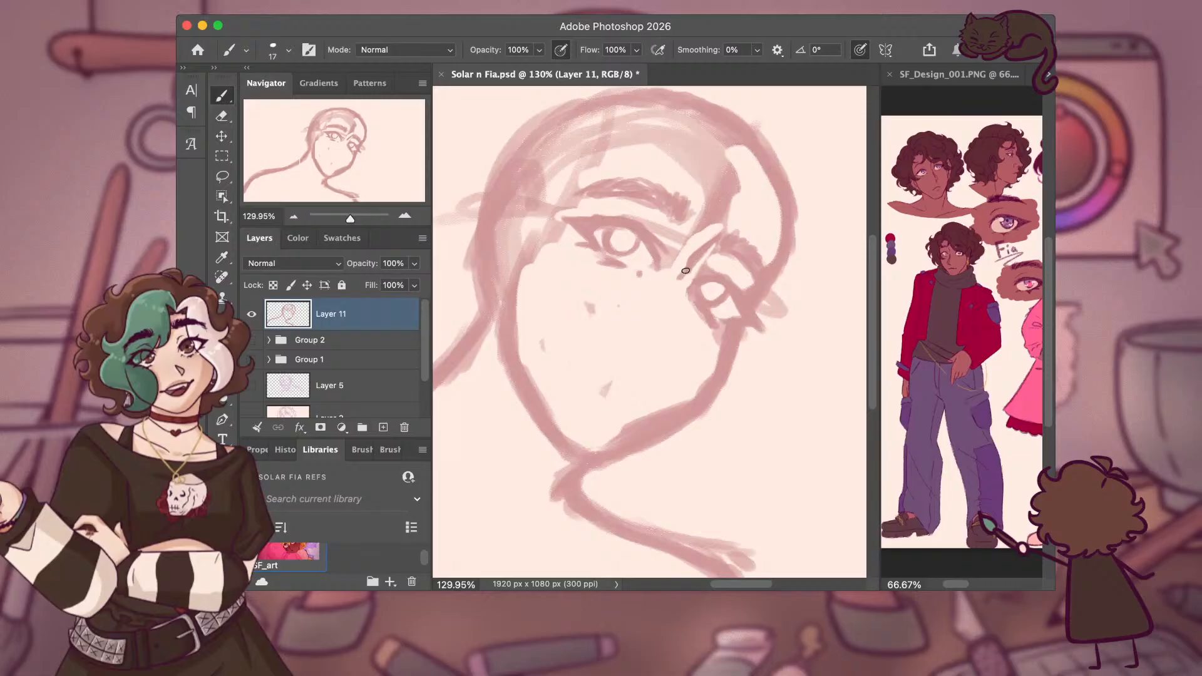
# Try a nose profile running down from the bridge stroke with a short underside, and undo those strokes.
pyautogui.moveTo(685, 270); pyautogui.dragTo(674, 318)
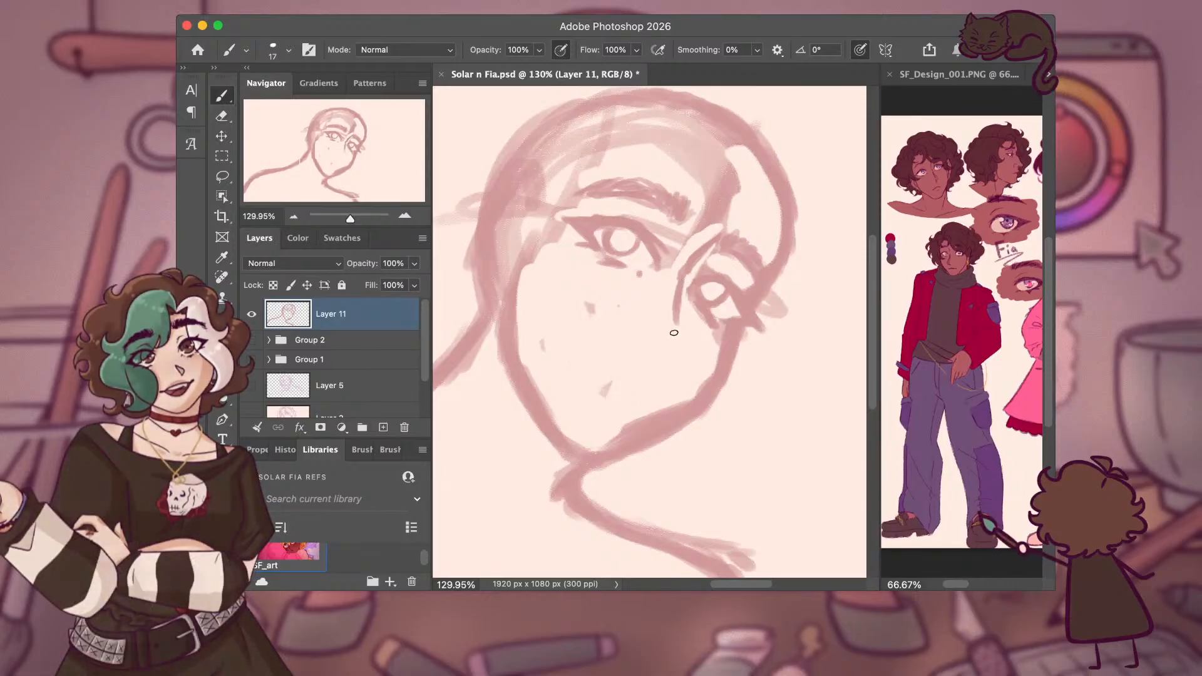
pyautogui.moveTo(681, 287)
pyautogui.mouseDown()
pyautogui.moveTo(671, 358)
pyautogui.moveTo(644, 361)
pyautogui.mouseUp()
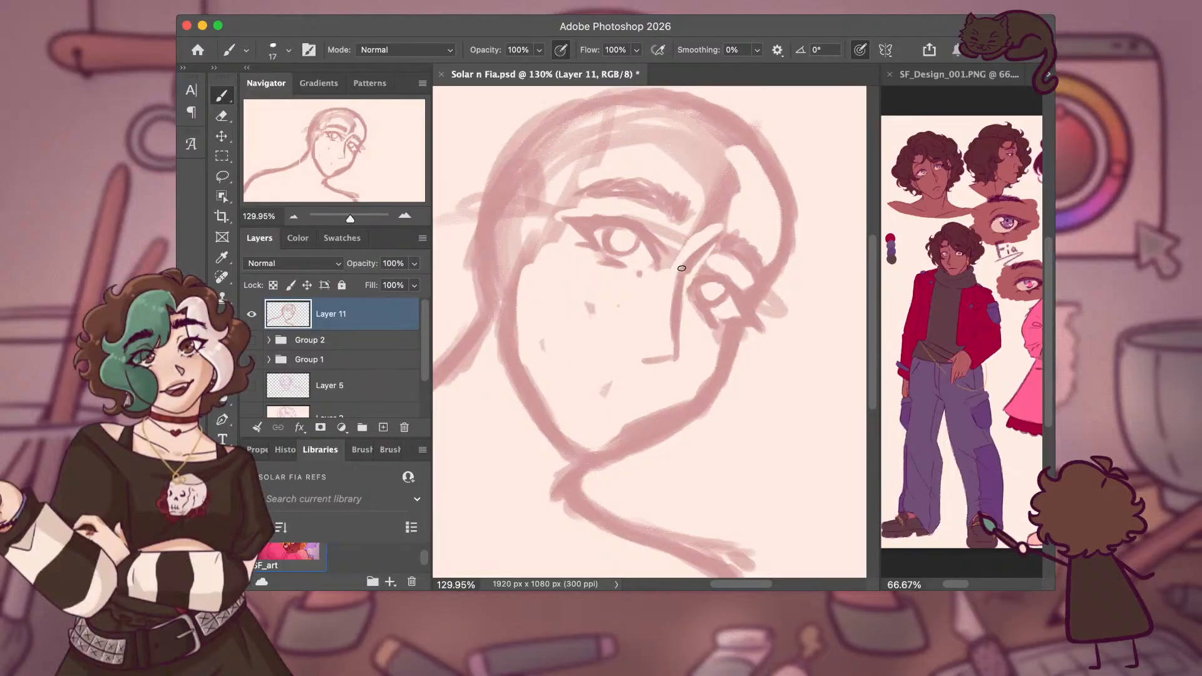
pyautogui.moveTo(675, 316); pyautogui.dragTo(682, 295)
pyautogui.moveTo(642, 370); pyautogui.dragTo(662, 363)
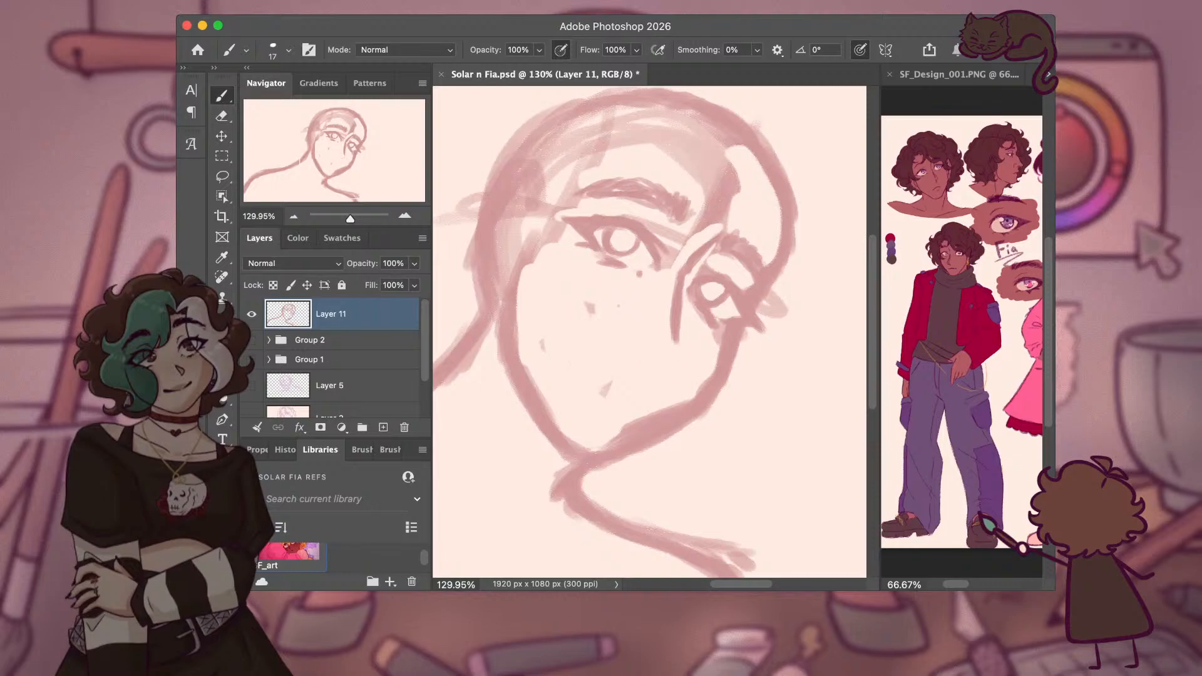
pyautogui.press('super+z')
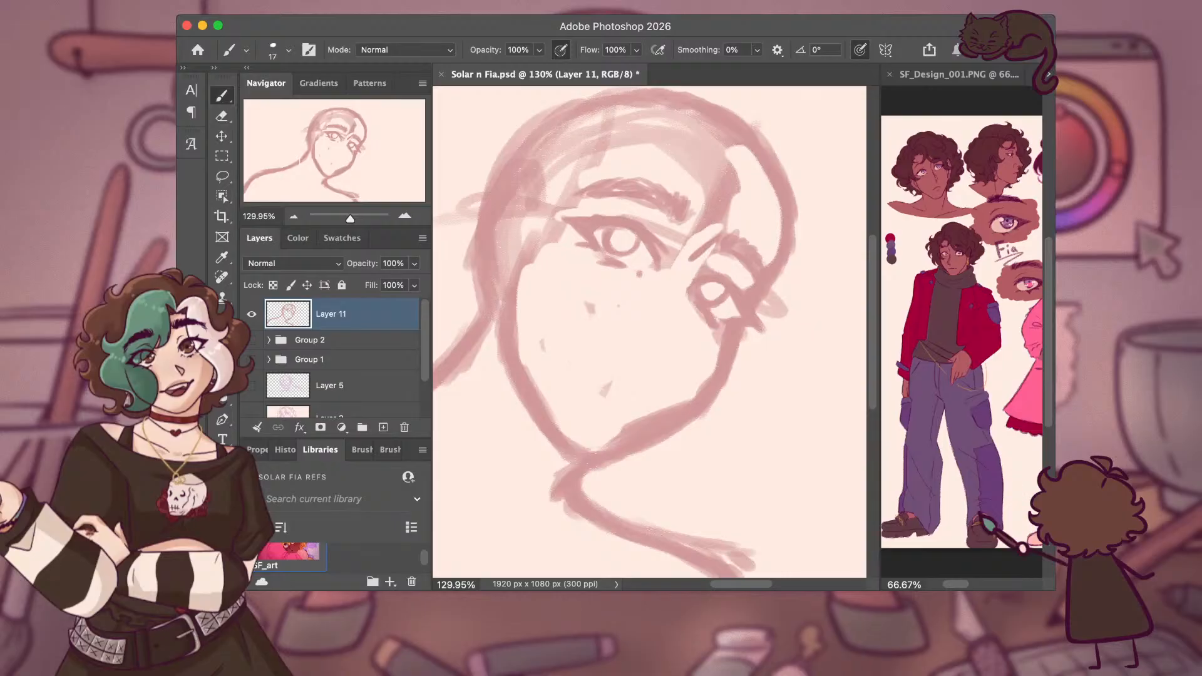
# Sketch the nose down from the bridge stroke with a slight bump, a straight front and a short, strengthened underside.
pyautogui.moveTo(704, 246); pyautogui.dragTo(687, 262)
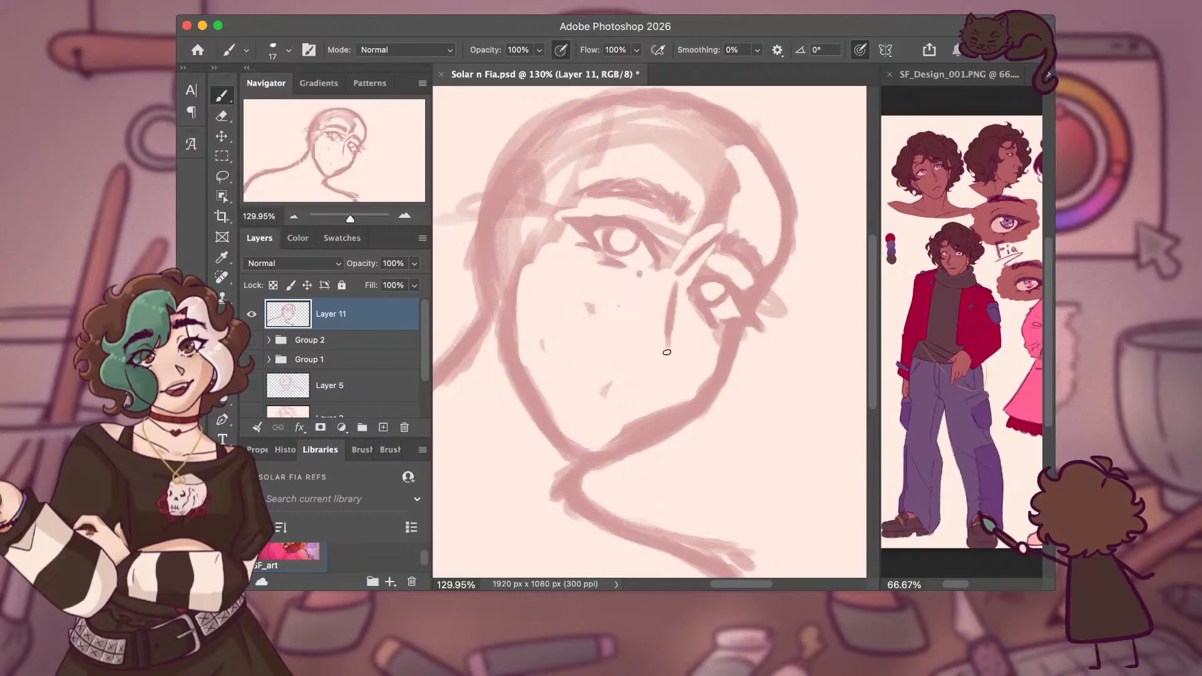
pyautogui.moveTo(674, 310)
pyautogui.mouseDown()
pyautogui.moveTo(666, 357)
pyautogui.moveTo(636, 369)
pyautogui.mouseUp()
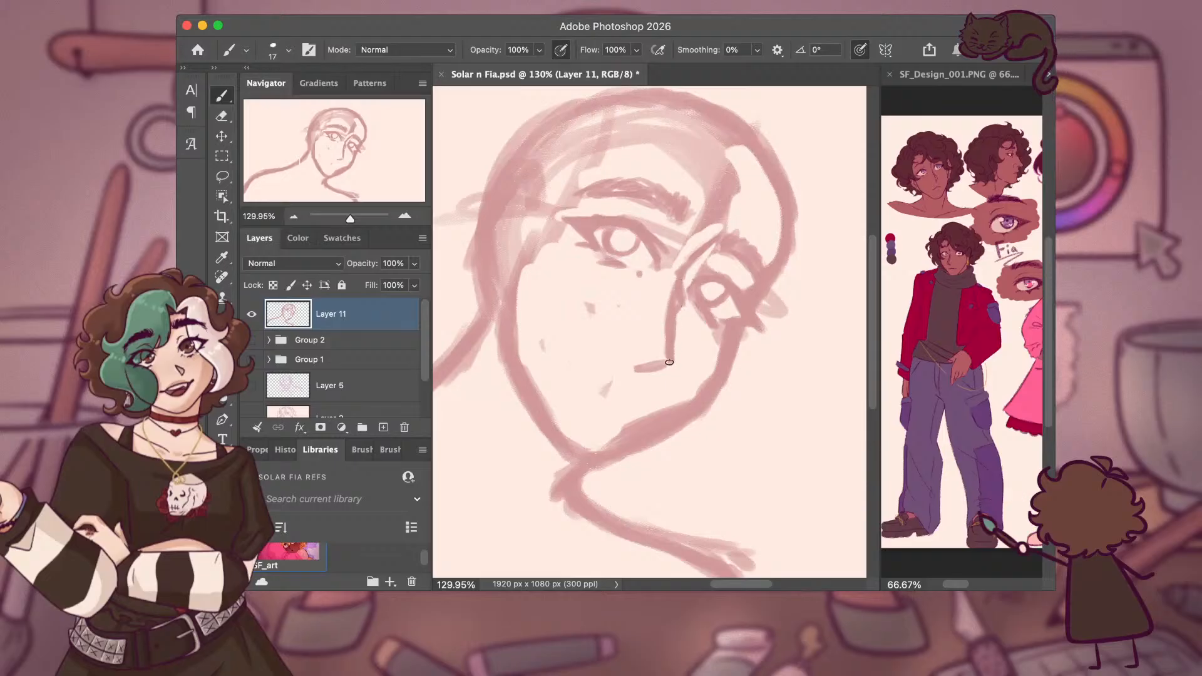
pyautogui.moveTo(657, 367); pyautogui.dragTo(634, 370)
pyautogui.moveTo(670, 346)
pyautogui.mouseDown()
pyautogui.moveTo(674, 370)
pyautogui.moveTo(637, 373)
pyautogui.mouseUp()
pyautogui.press('e')
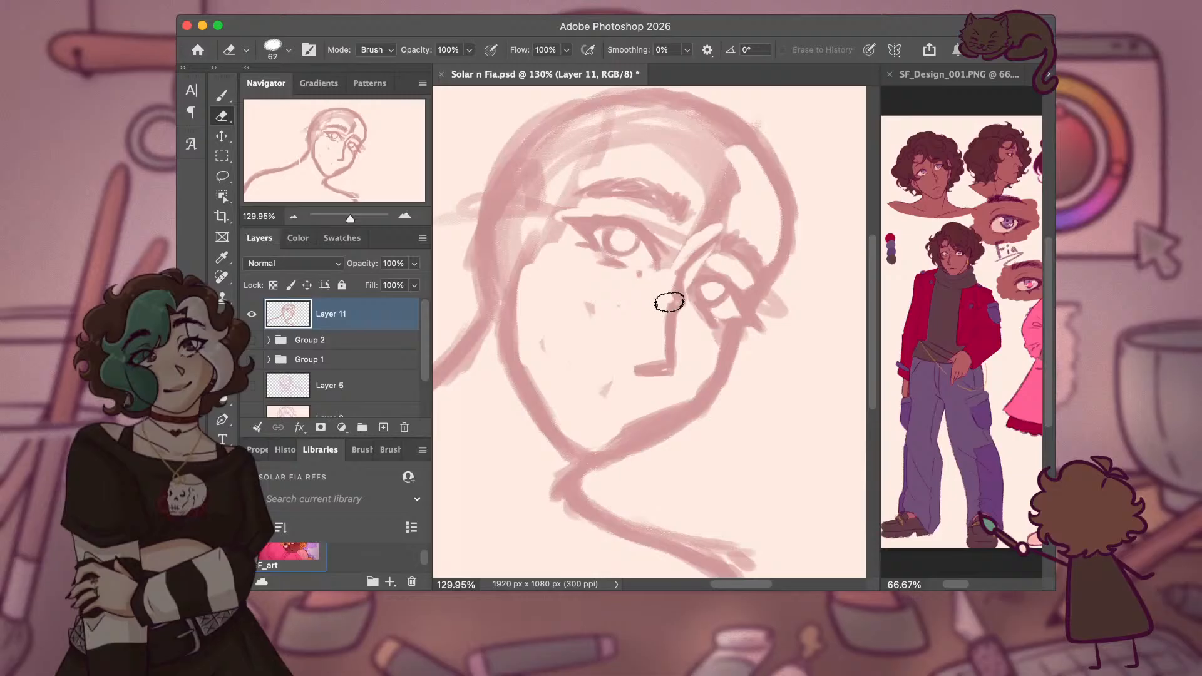
# Trim the cheek-side edge of the nose line with the size 62 Eraser.
pyautogui.moveTo(662, 324); pyautogui.dragTo(653, 364)
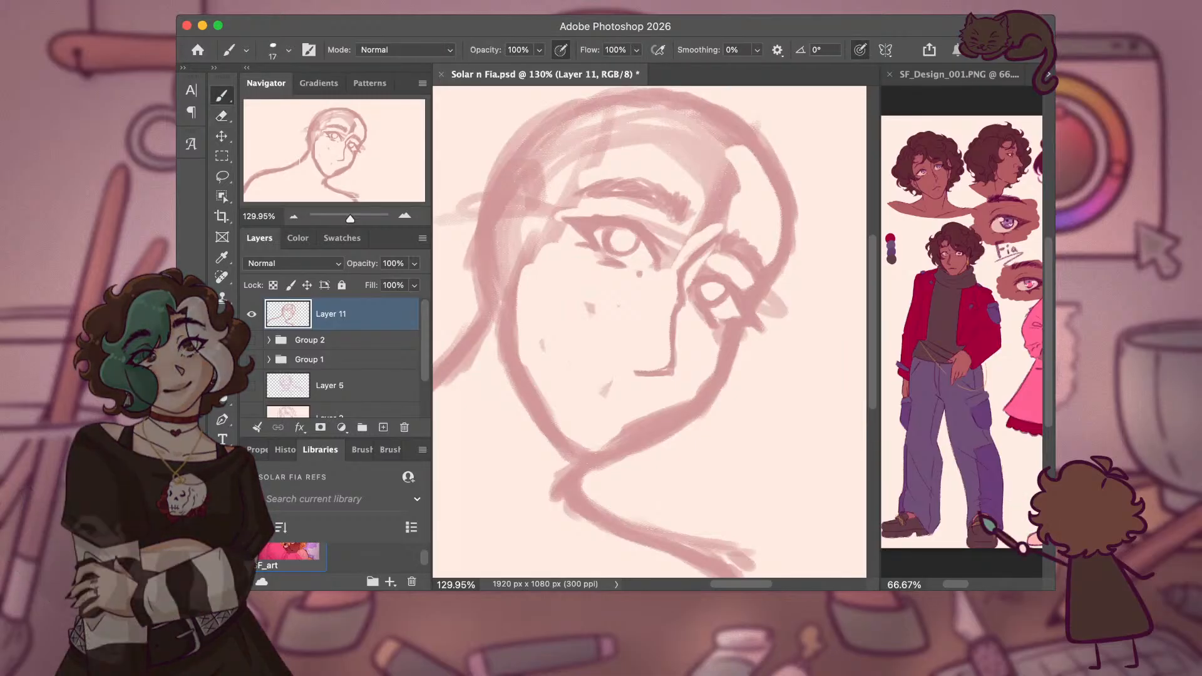
pyautogui.press('b')
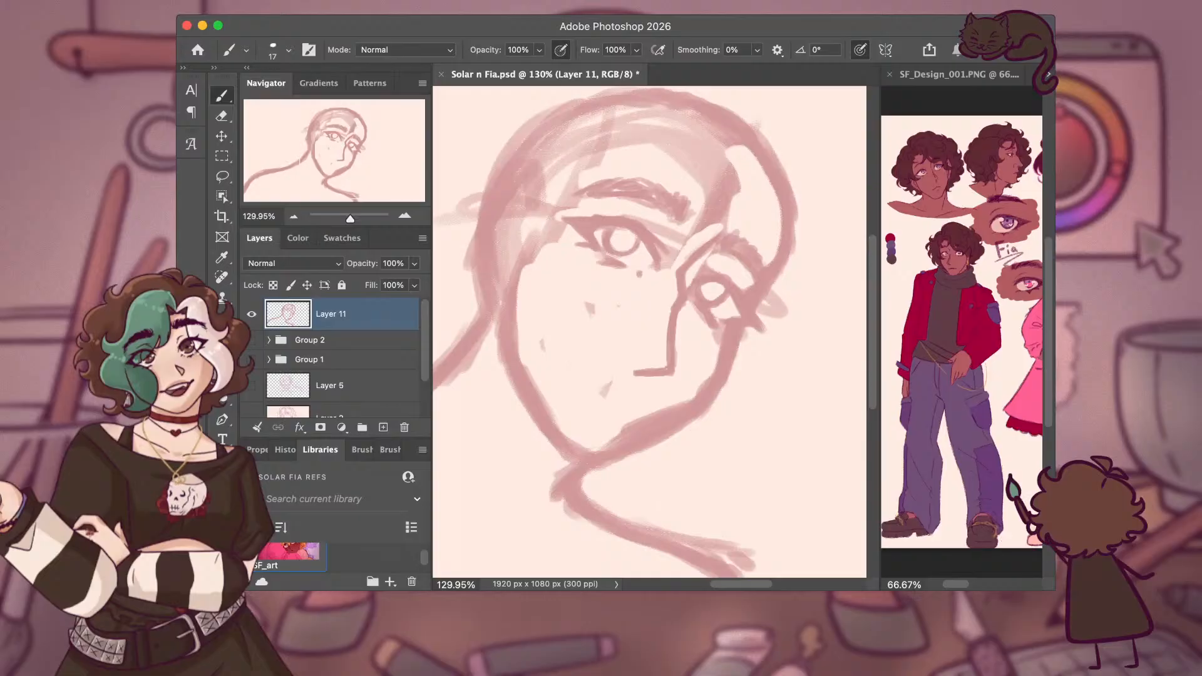
# Lasso both eyes and eyebrows around the nose bridge, scale them to 87.62%, rotate them 2.24°, reposition them on the face, and deselect.
pyautogui.press('l')
pyautogui.moveTo(663, 300)
pyautogui.mouseDown()
pyautogui.moveTo(622, 300)
pyautogui.moveTo(564, 250)
pyautogui.moveTo(584, 190)
pyautogui.mouseUp()
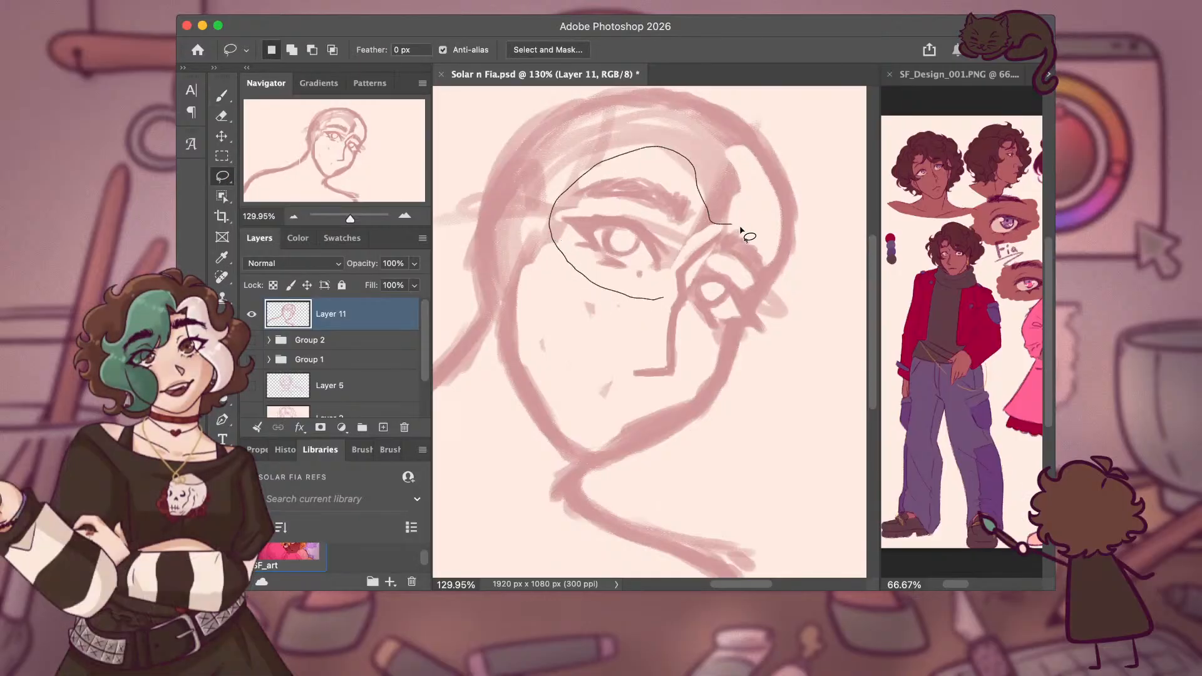
pyautogui.moveTo(741, 231)
pyautogui.mouseDown()
pyautogui.moveTo(772, 263)
pyautogui.moveTo(767, 283)
pyautogui.moveTo(742, 297)
pyautogui.moveTo(770, 332)
pyautogui.moveTo(756, 342)
pyautogui.moveTo(727, 336)
pyautogui.mouseUp()
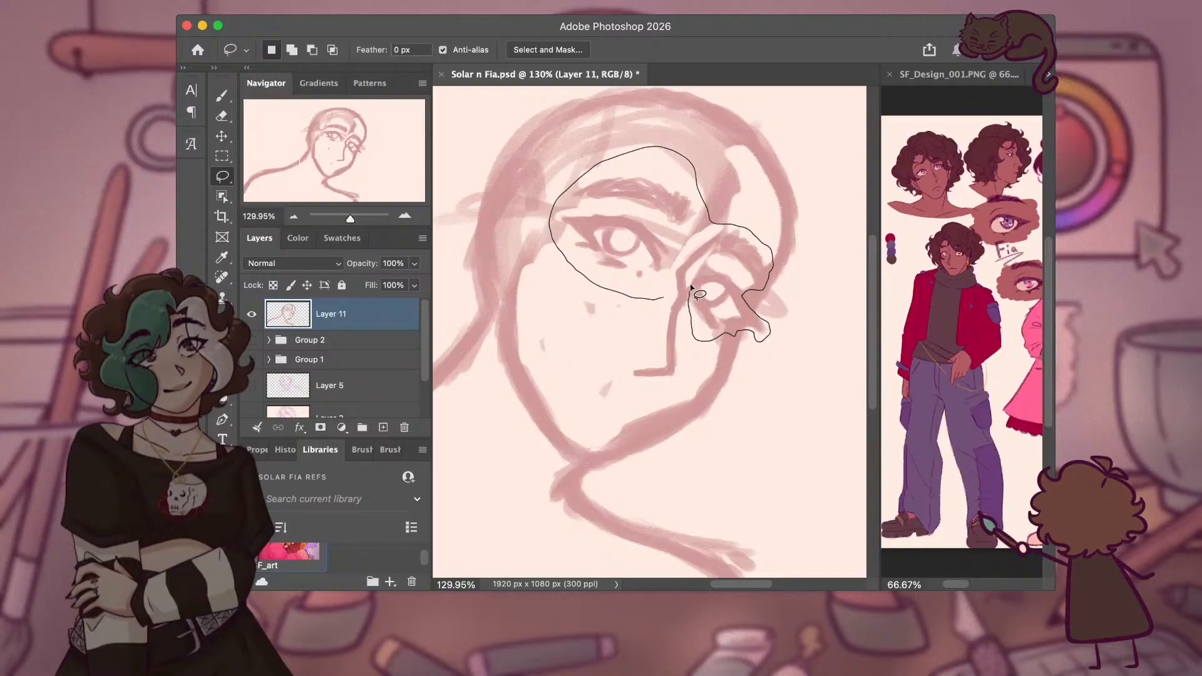
pyautogui.moveTo(722, 251)
pyautogui.mouseDown()
pyautogui.moveTo(694, 237)
pyautogui.moveTo(669, 297)
pyautogui.mouseUp()
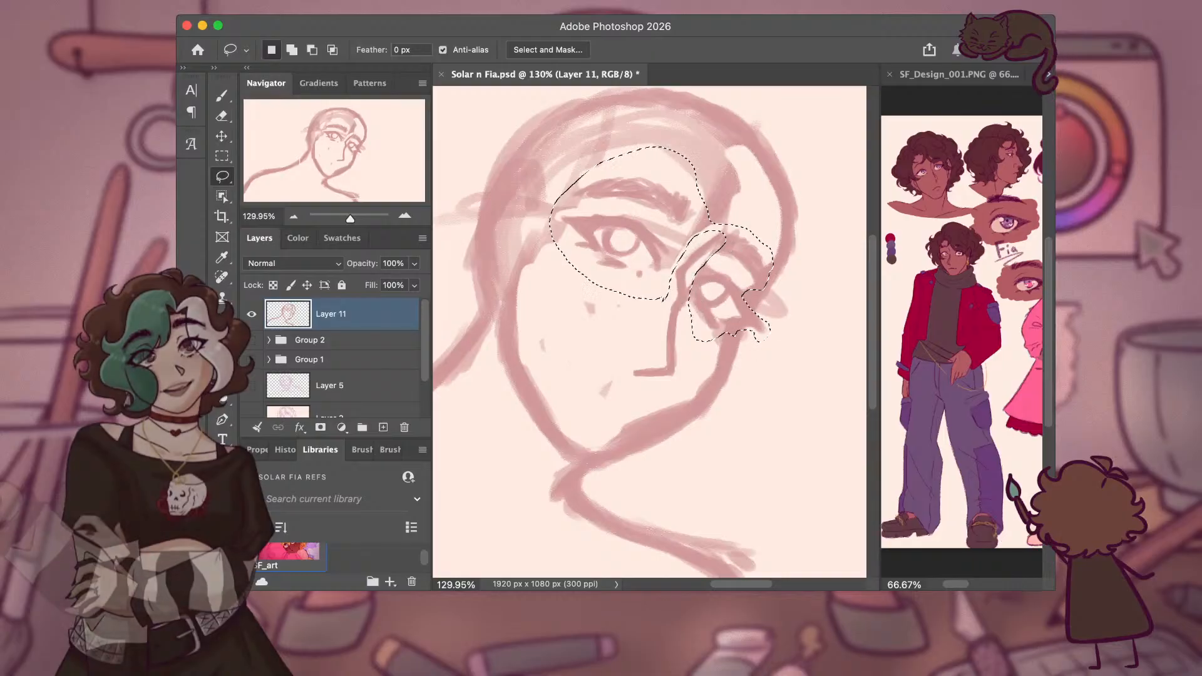
pyautogui.press('v')
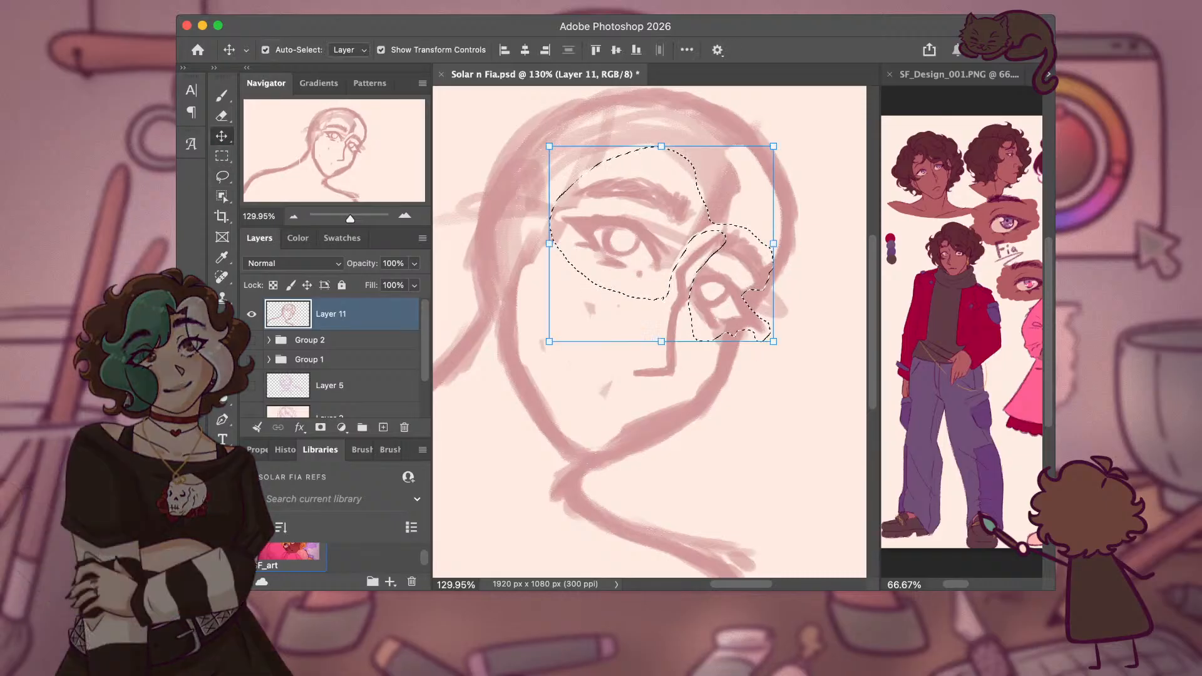
pyautogui.moveTo(774, 146)
pyautogui.mouseDown()
pyautogui.moveTo(759, 147)
pyautogui.moveTo(829, 150)
pyautogui.mouseUp()
pyautogui.moveTo(759, 165); pyautogui.dragTo(758, 165)
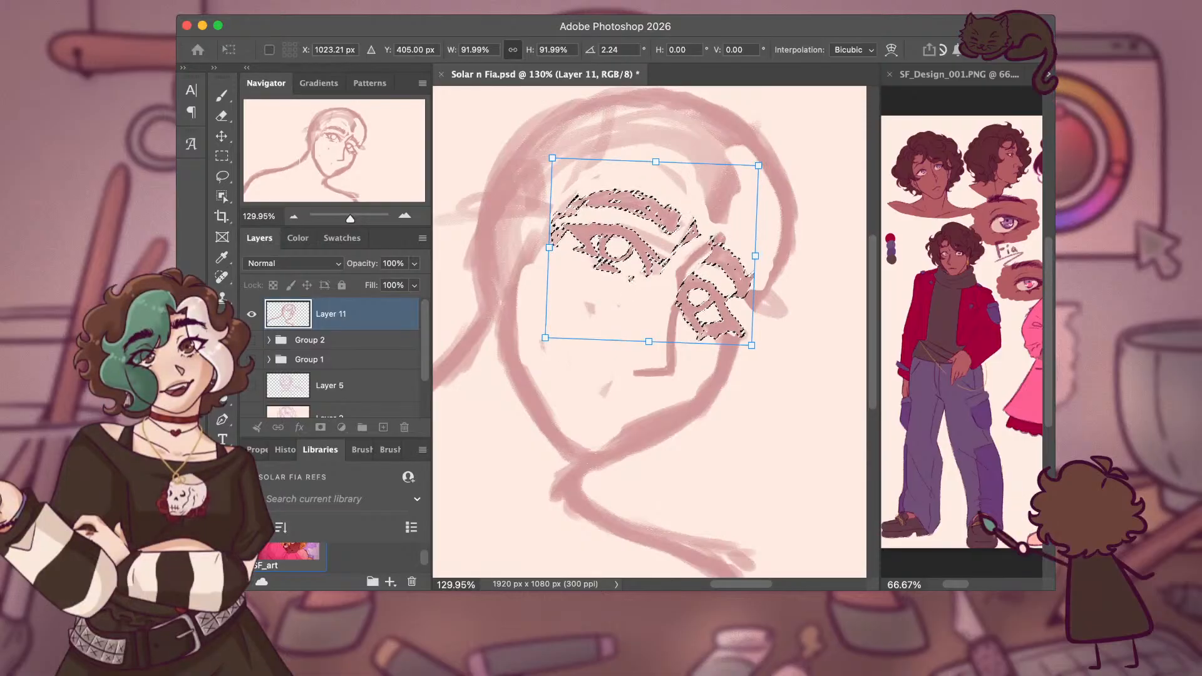
pyautogui.moveTo(708, 288)
pyautogui.mouseDown()
pyautogui.moveTo(736, 293)
pyautogui.moveTo(703, 267)
pyautogui.mouseUp()
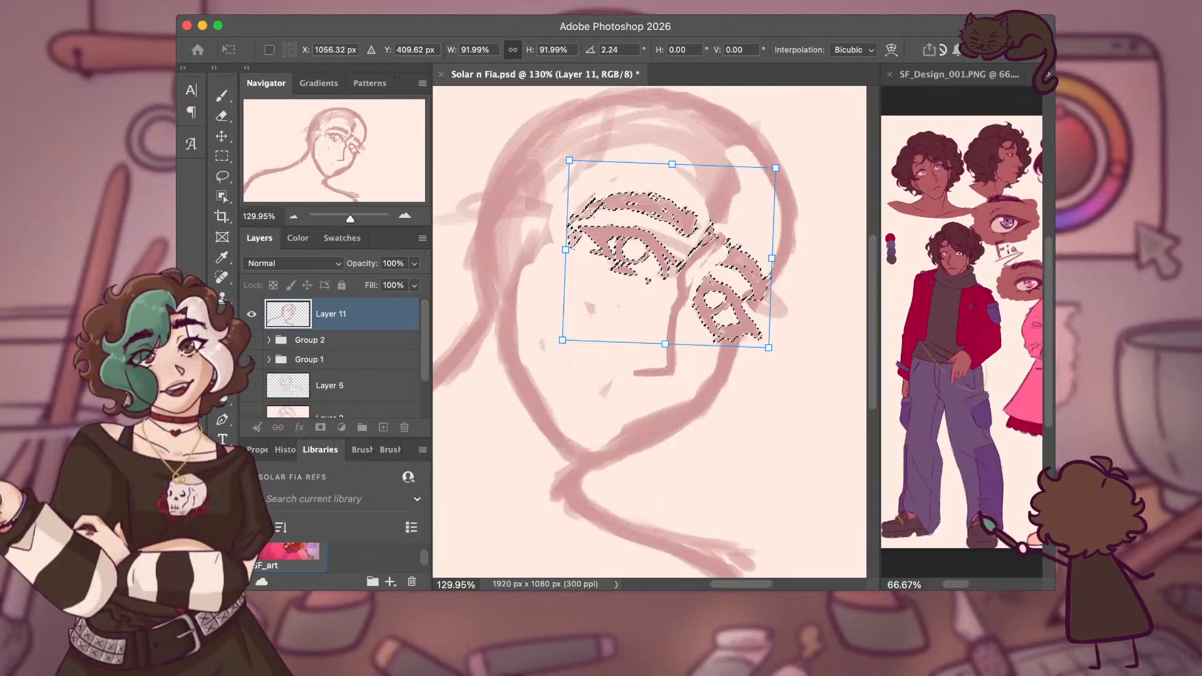
pyautogui.moveTo(776, 168); pyautogui.dragTo(767, 172)
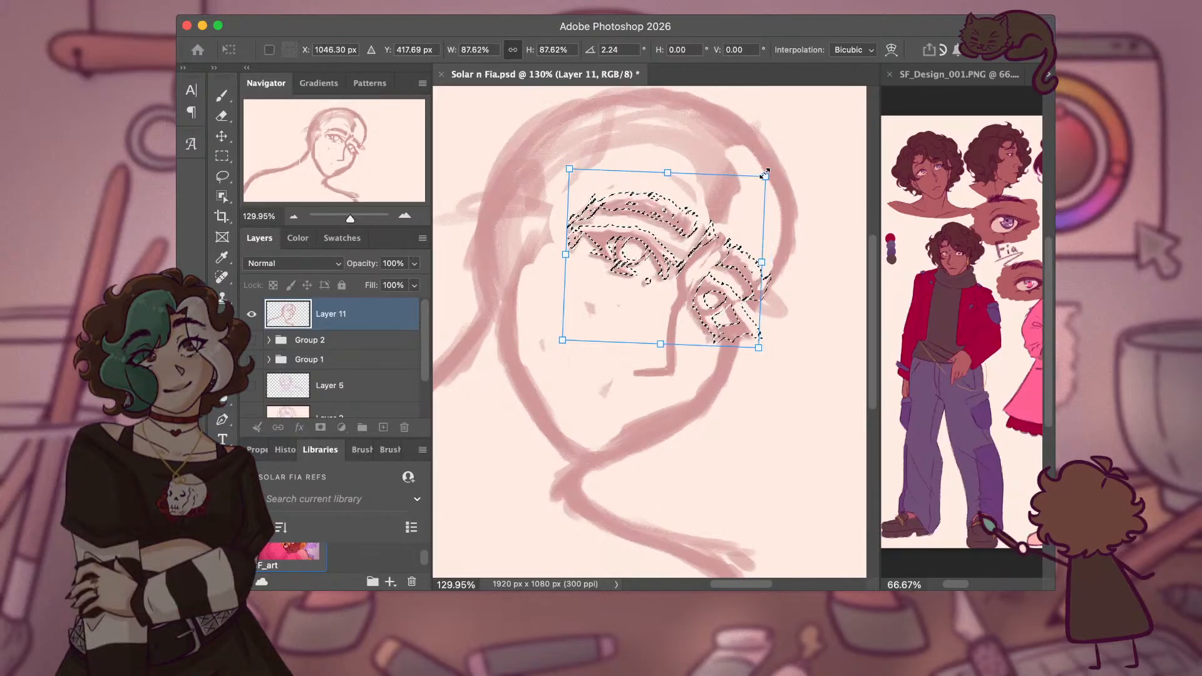
pyautogui.moveTo(704, 306); pyautogui.dragTo(712, 300)
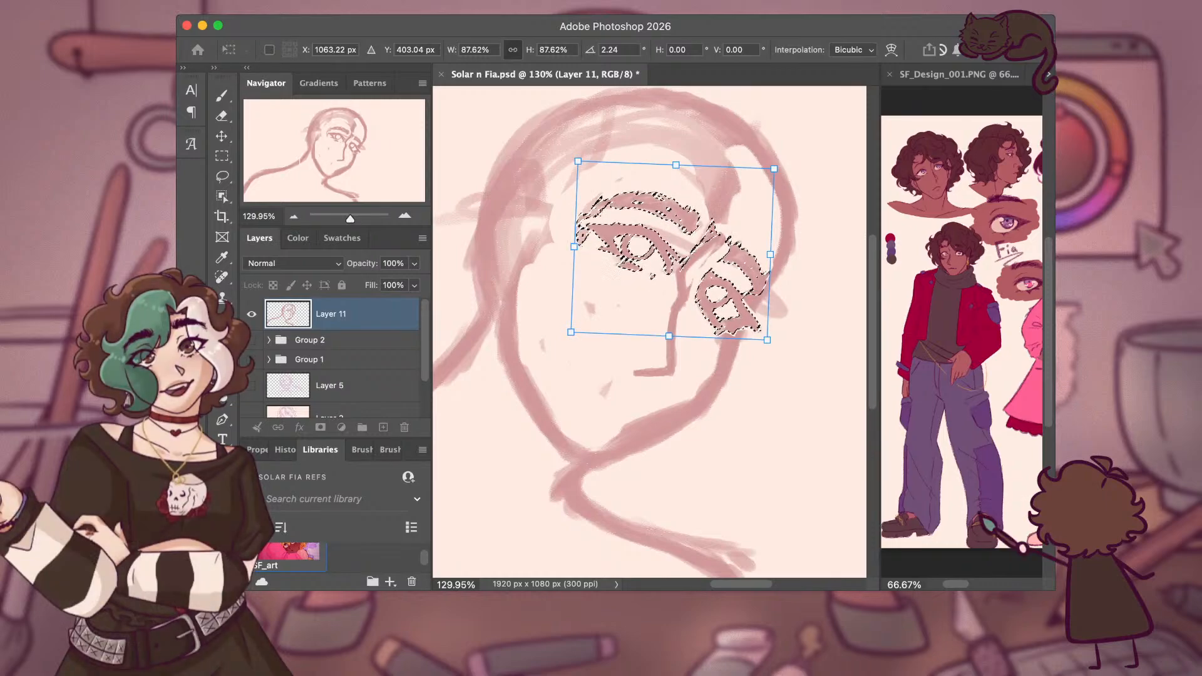
pyautogui.press('Return')
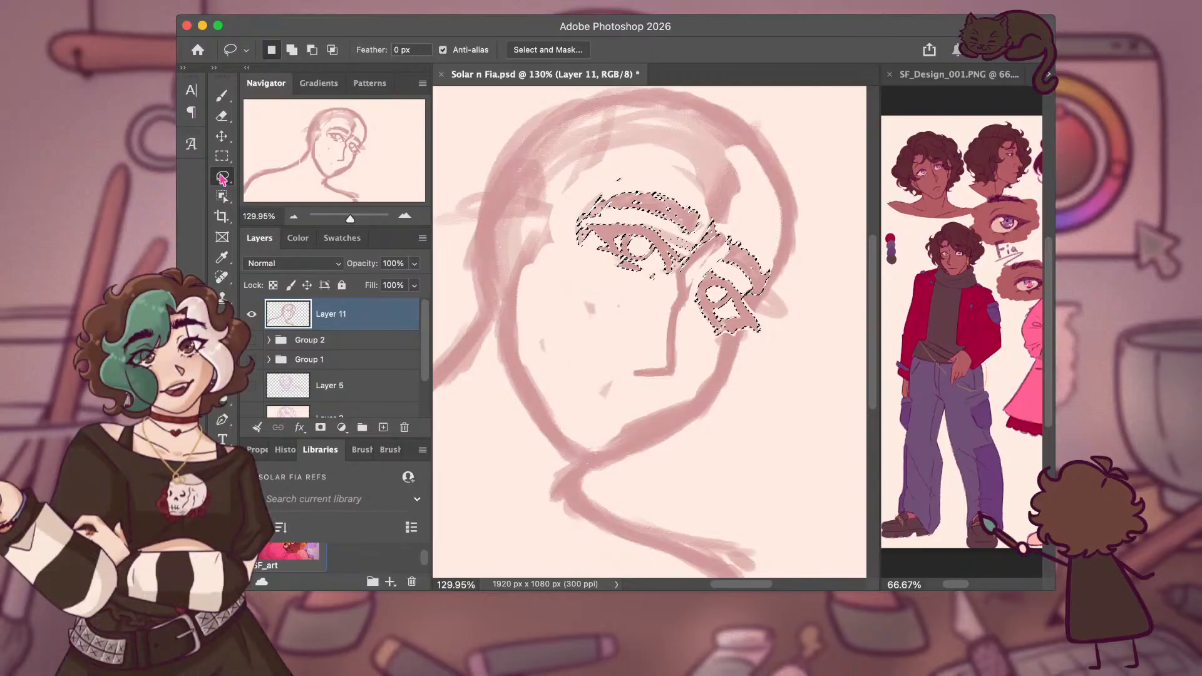
pyautogui.hotkey('ctrl', 'd')
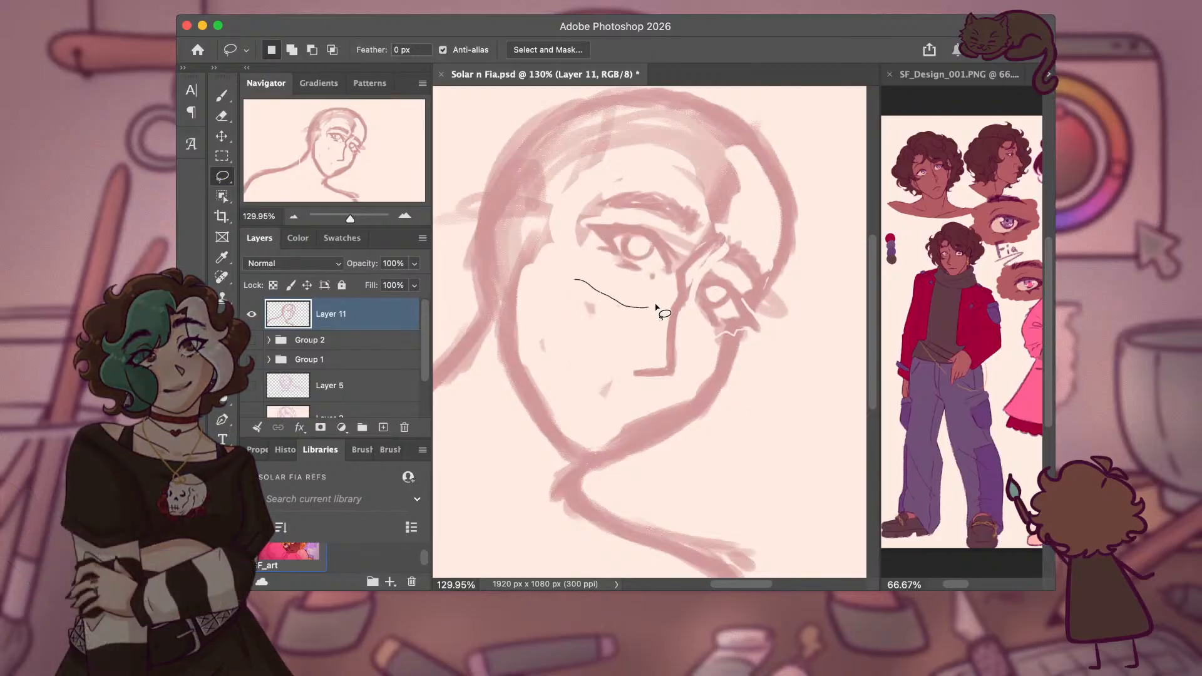
# Lasso the larger eye with its eyebrow, shift it slightly away from the nose bridge, and deselect.
pyautogui.moveTo(657, 309)
pyautogui.mouseDown()
pyautogui.moveTo(673, 290)
pyautogui.moveTo(679, 252)
pyautogui.moveTo(702, 239)
pyautogui.moveTo(689, 188)
pyautogui.moveTo(599, 186)
pyautogui.mouseUp()
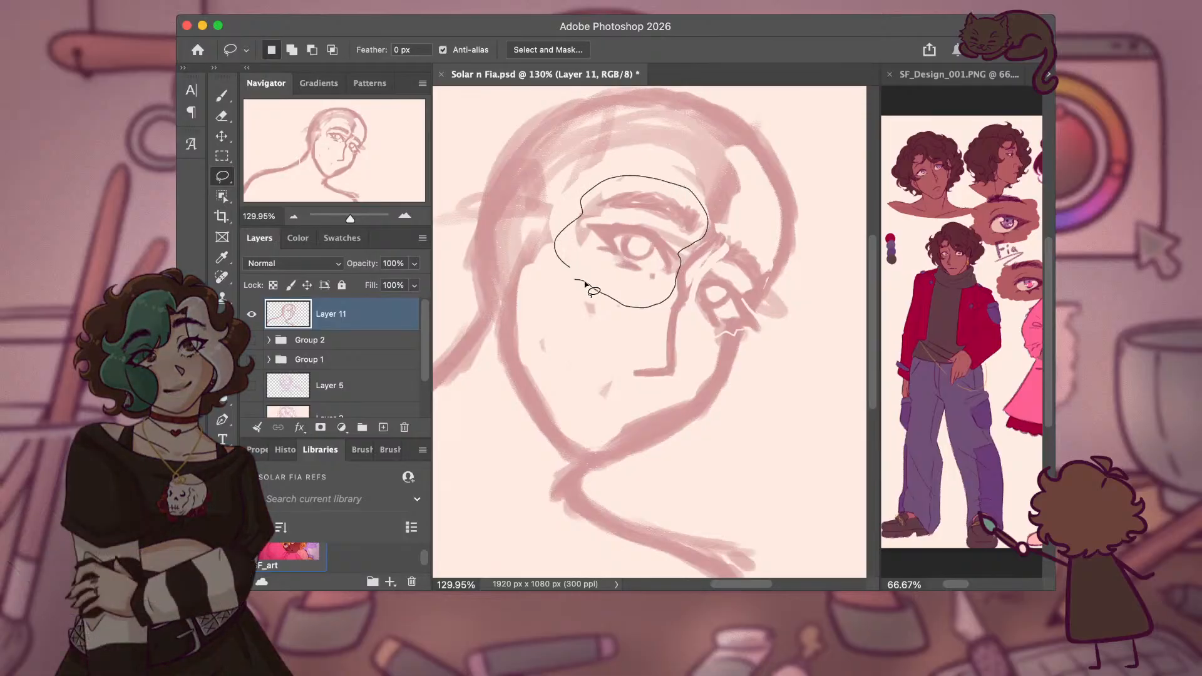
pyautogui.moveTo(585, 285); pyautogui.dragTo(582, 283)
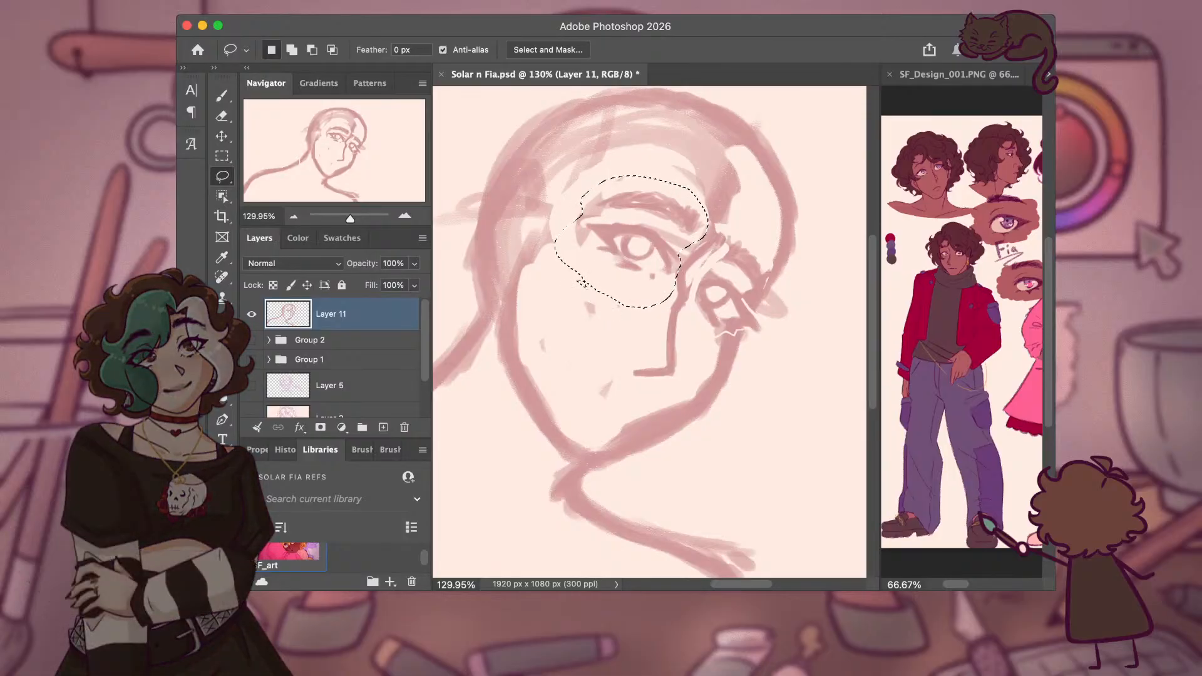
pyautogui.press('v')
pyautogui.moveTo(648, 230); pyautogui.dragTo(652, 236)
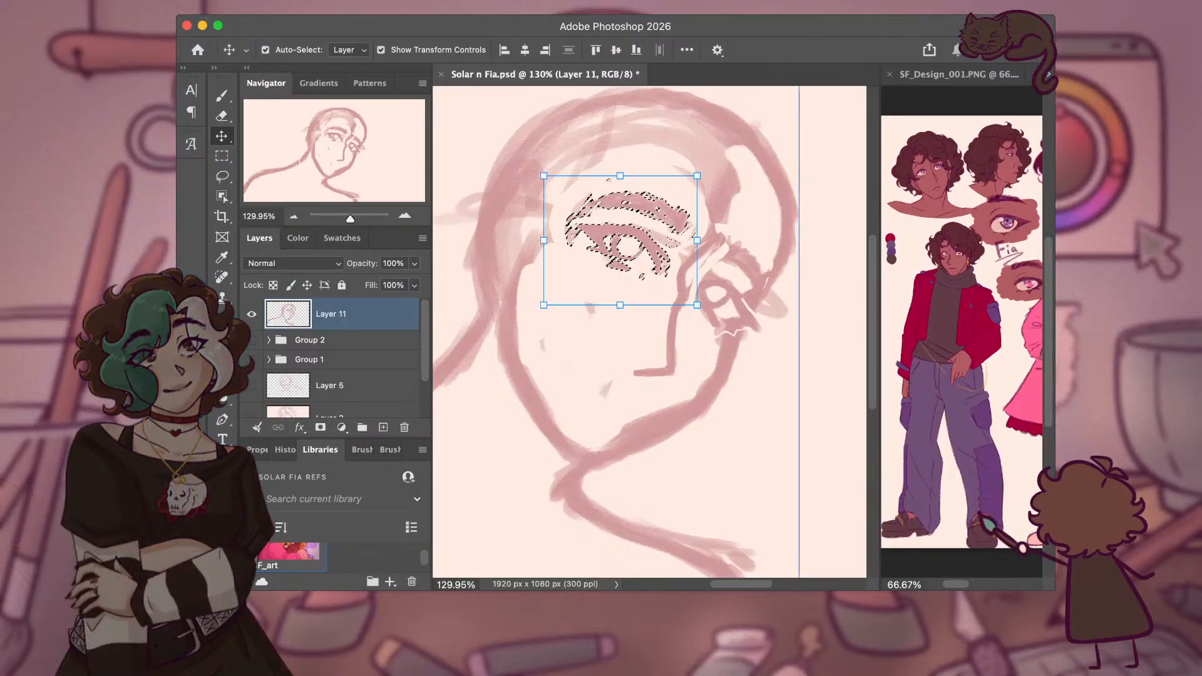
pyautogui.click(652, 237)
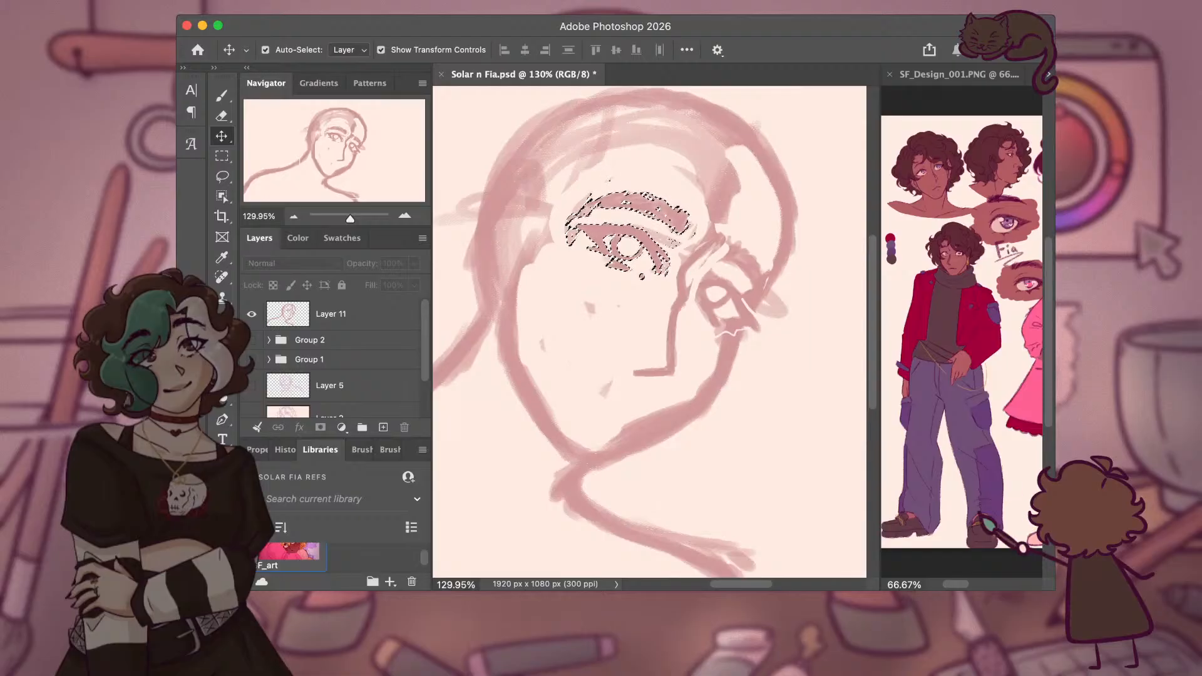
pyautogui.press('l')
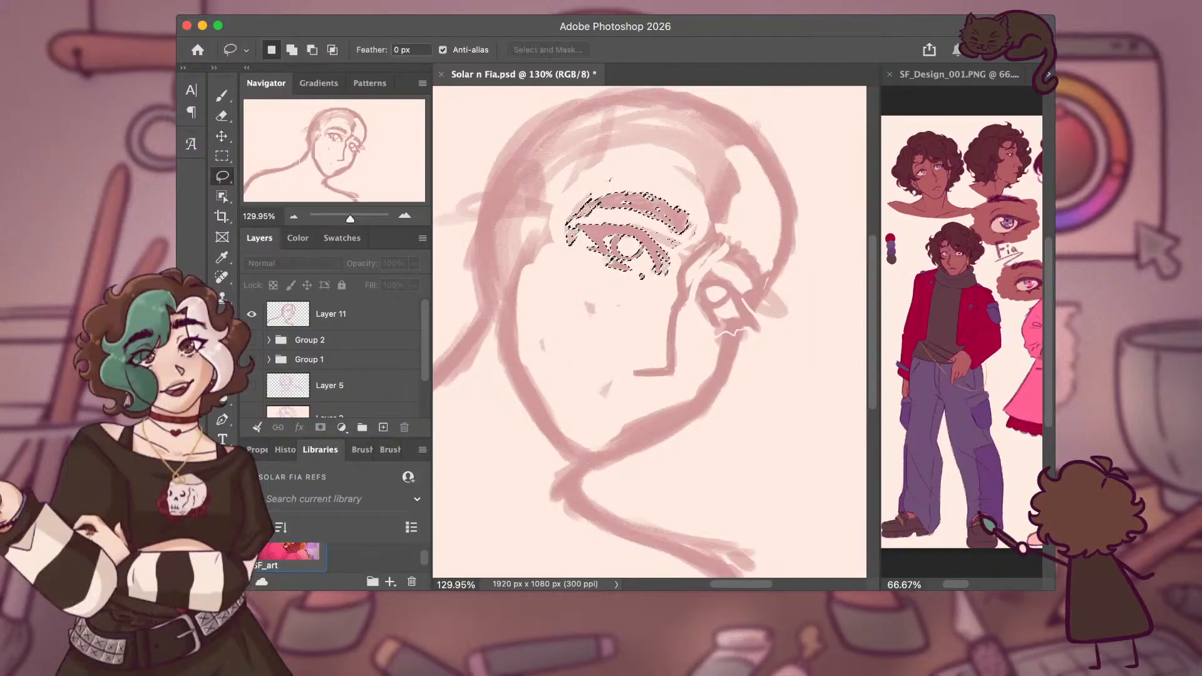
pyautogui.press('super+d')
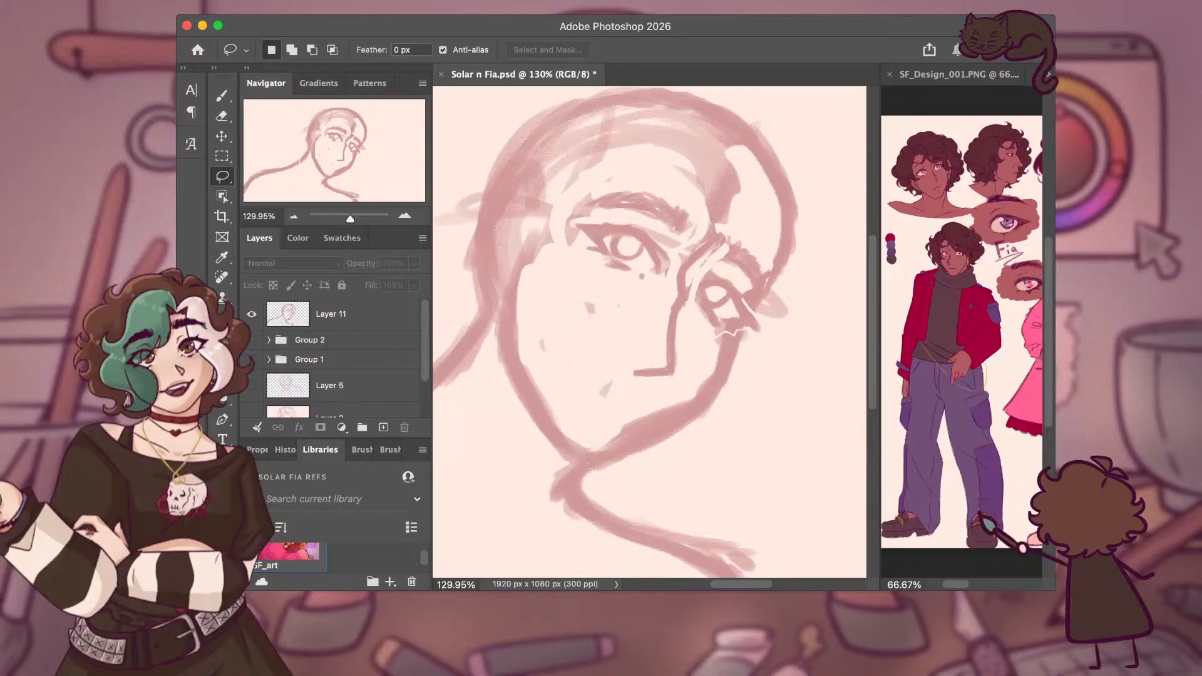
# Lasso the whole nose including its bridge stroke, move it slightly down, and deselect.
pyautogui.moveTo(629, 327)
pyautogui.mouseDown()
pyautogui.moveTo(612, 349)
pyautogui.moveTo(695, 370)
pyautogui.moveTo(687, 312)
pyautogui.moveTo(726, 248)
pyautogui.mouseUp()
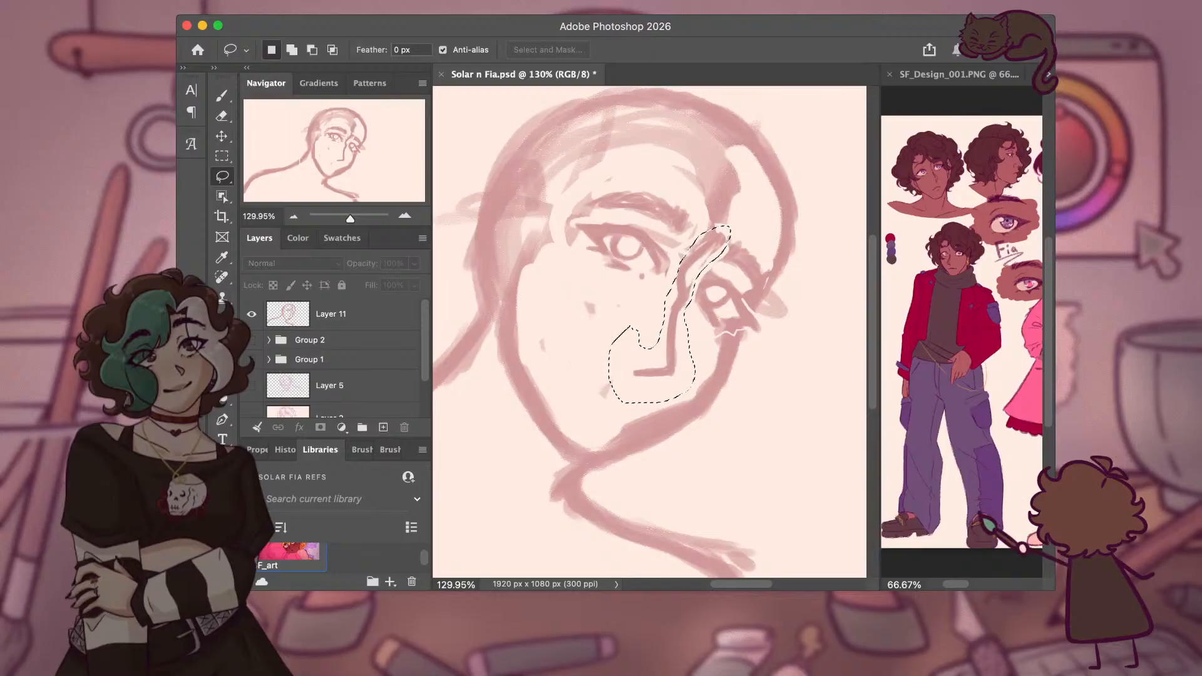
pyautogui.press('v')
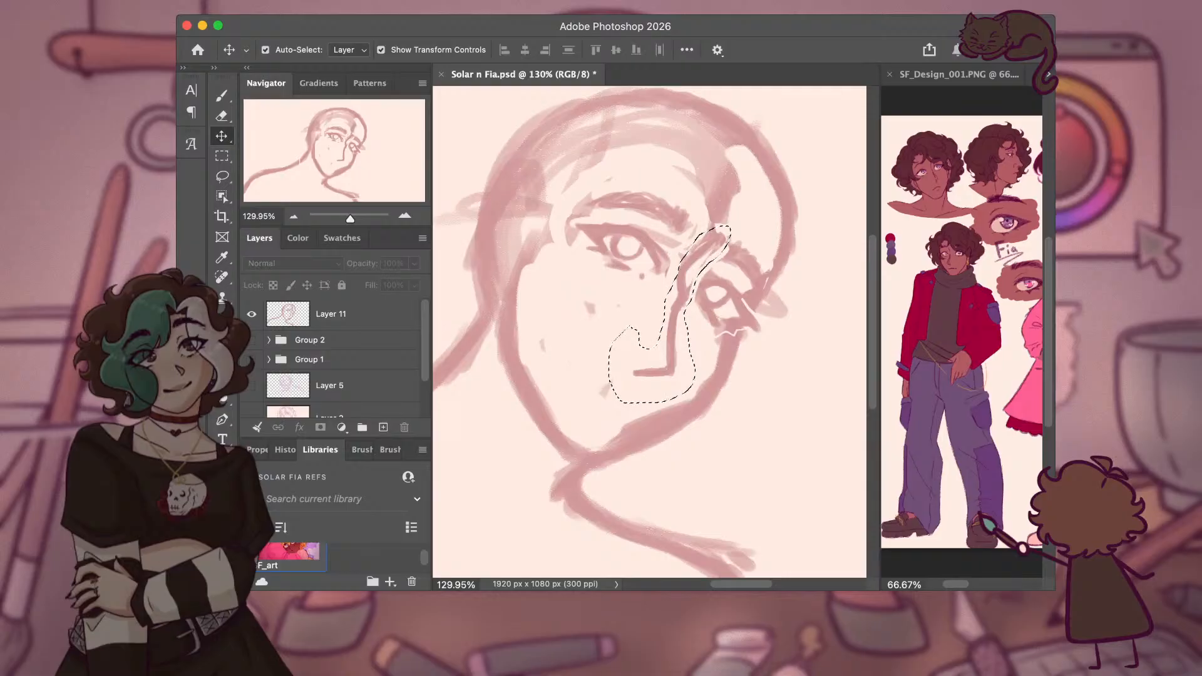
pyautogui.moveTo(656, 375); pyautogui.dragTo(672, 378)
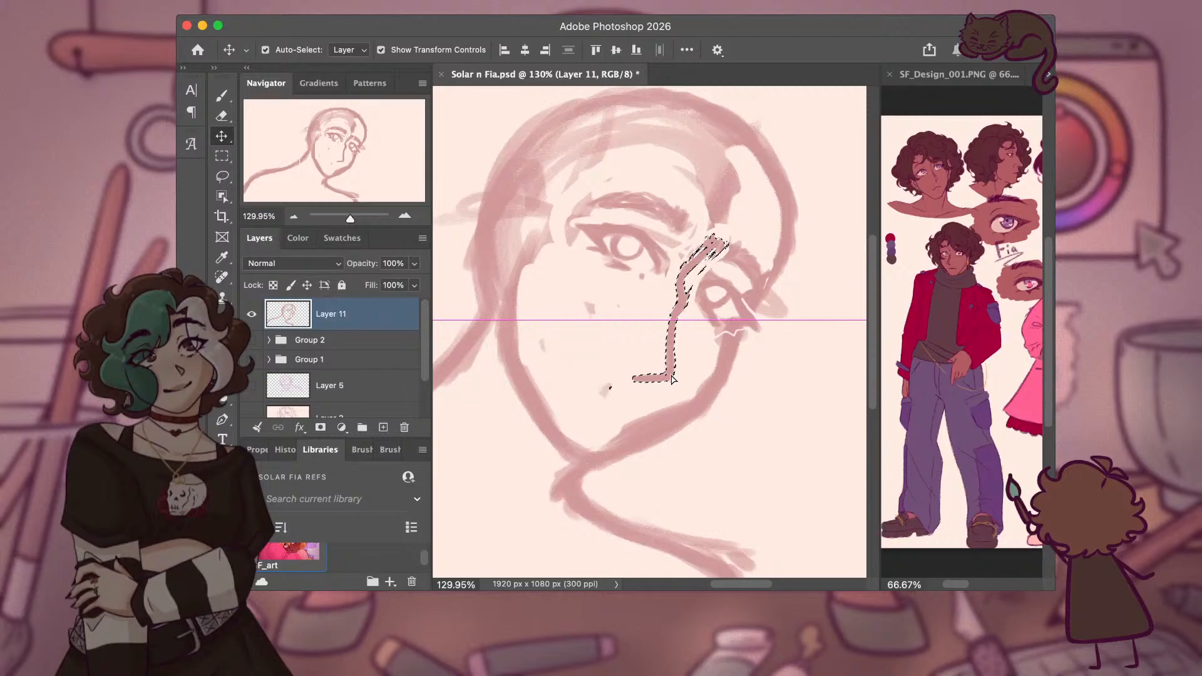
pyautogui.moveTo(672, 378); pyautogui.dragTo(671, 378)
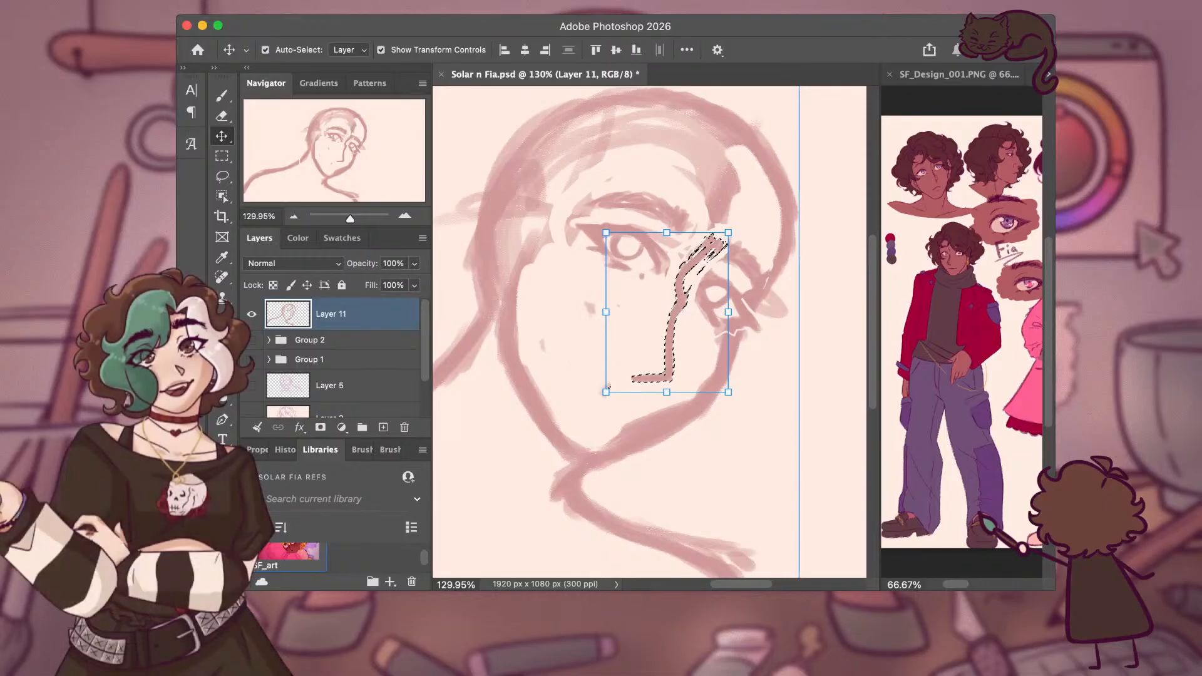
pyautogui.click(224, 115)
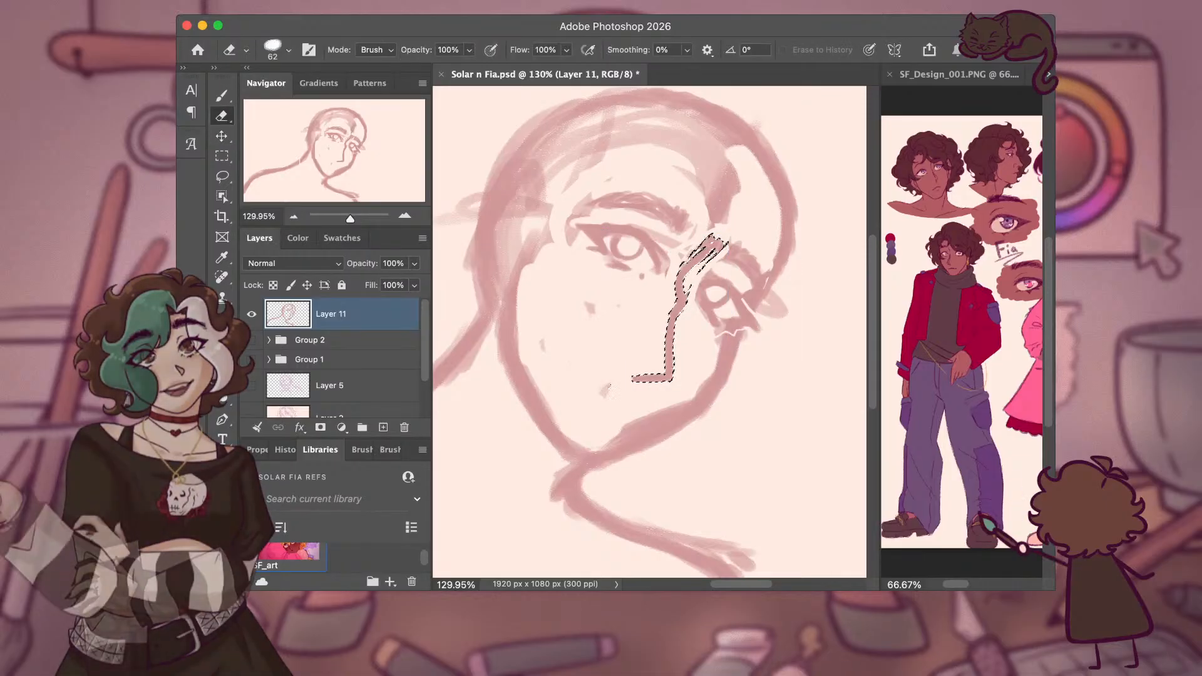
pyautogui.press('l')
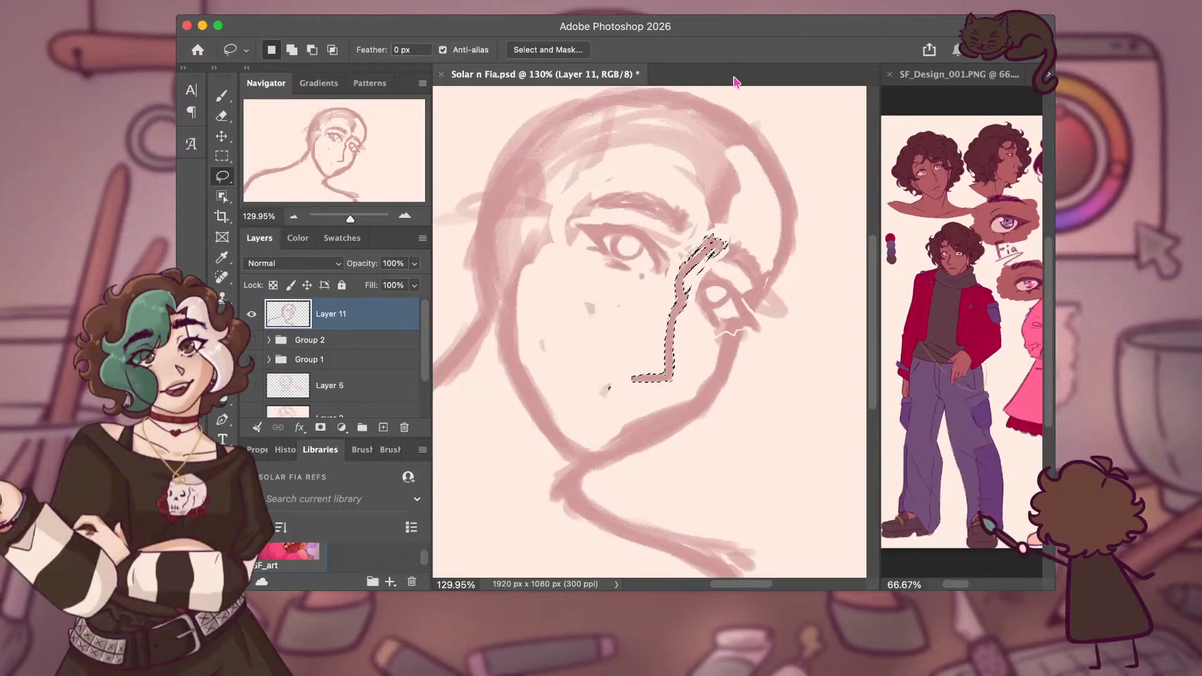
pyautogui.press('super+d')
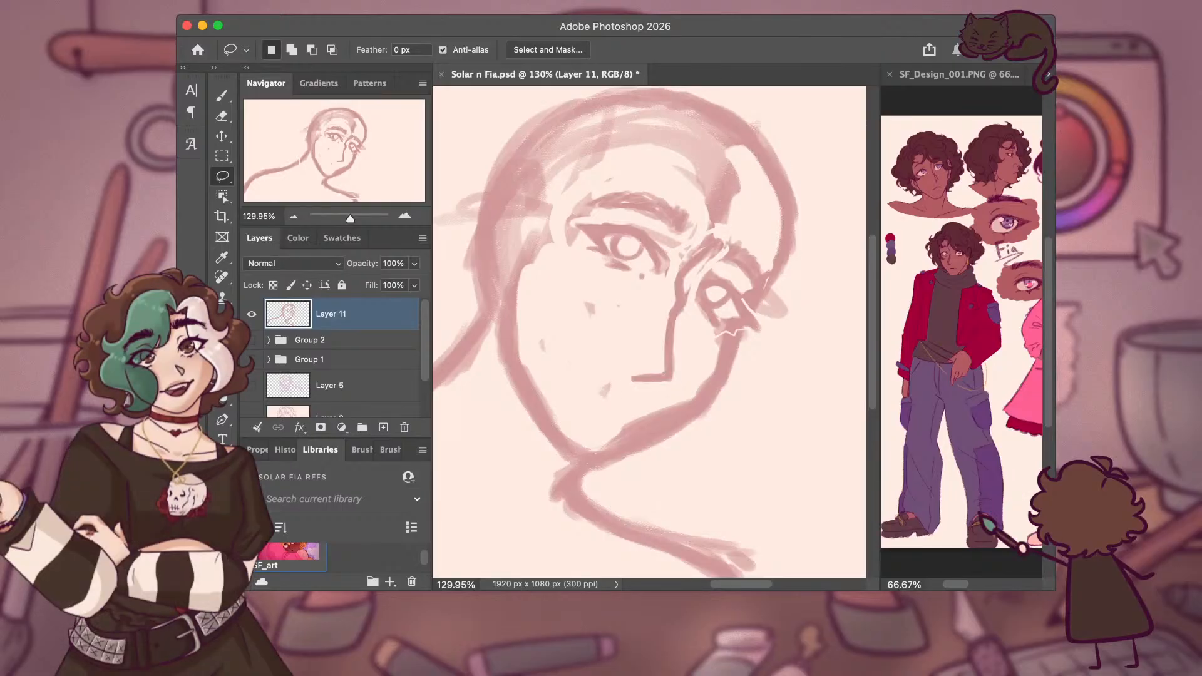
# Erase the nose below its bridge and sketch two slanted, nearly parallel ridge lines down from between the eyes with the size 17 brush.
pyautogui.press('e')
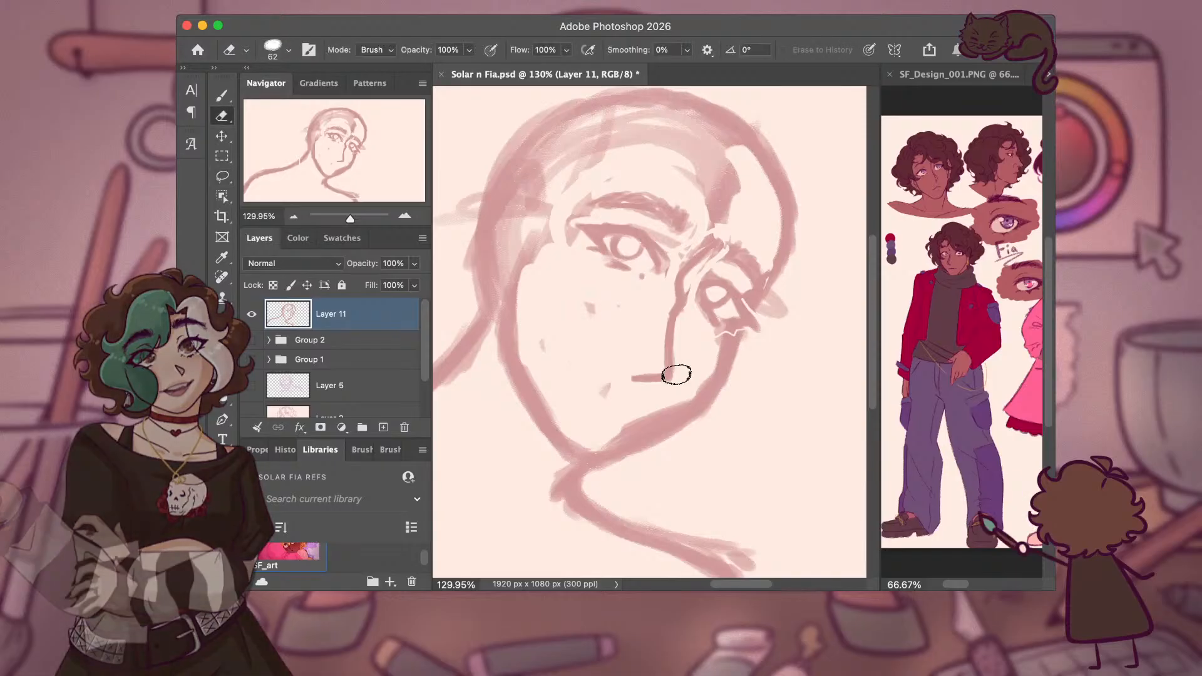
pyautogui.moveTo(652, 357); pyautogui.dragTo(677, 285)
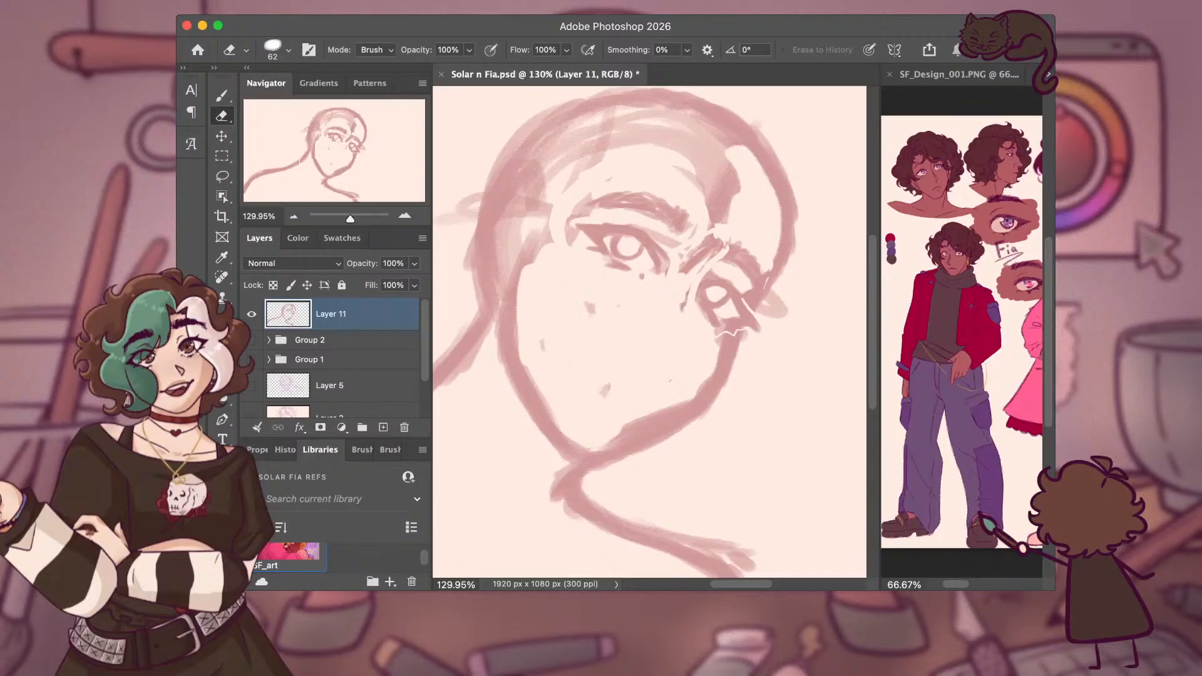
pyautogui.press('b')
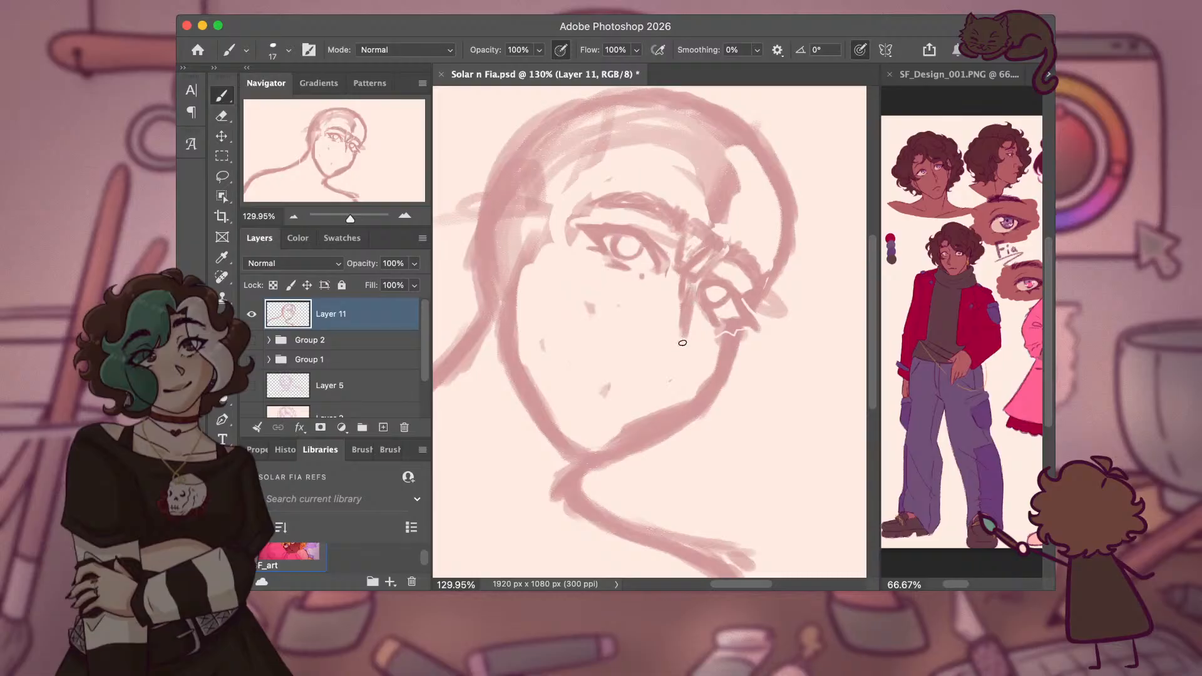
pyautogui.moveTo(681, 327); pyautogui.dragTo(677, 347)
pyautogui.moveTo(673, 270); pyautogui.dragTo(654, 346)
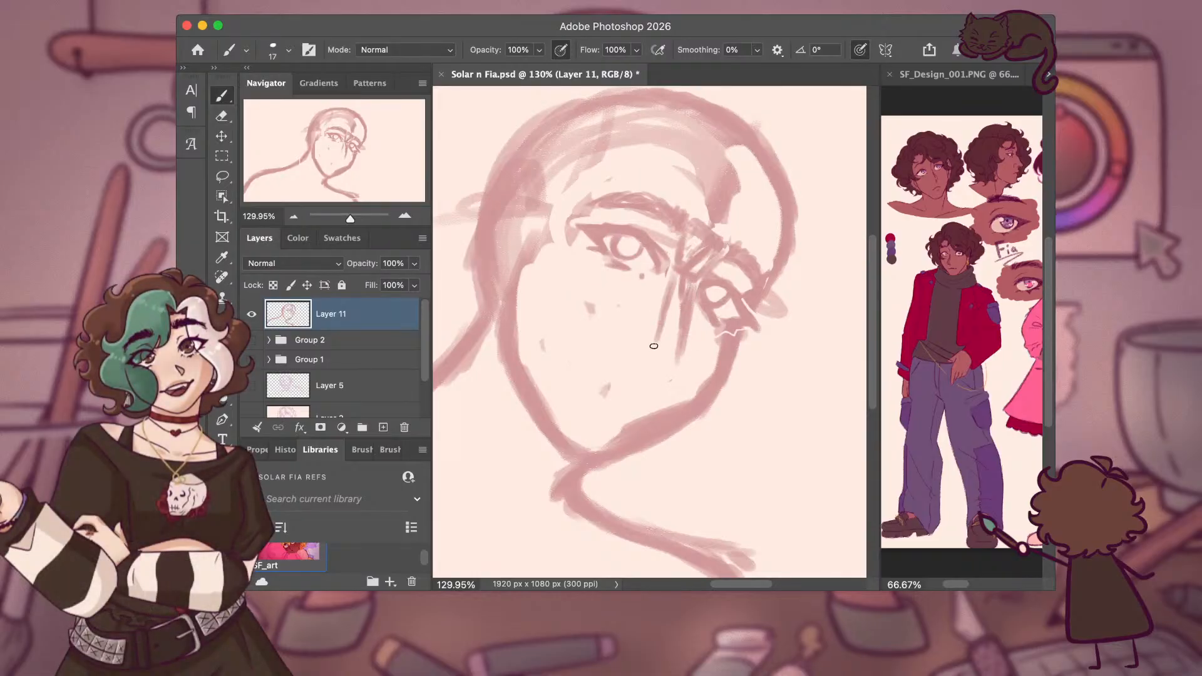
pyautogui.moveTo(677, 285); pyautogui.dragTo(649, 367)
pyautogui.moveTo(682, 313); pyautogui.dragTo(673, 363)
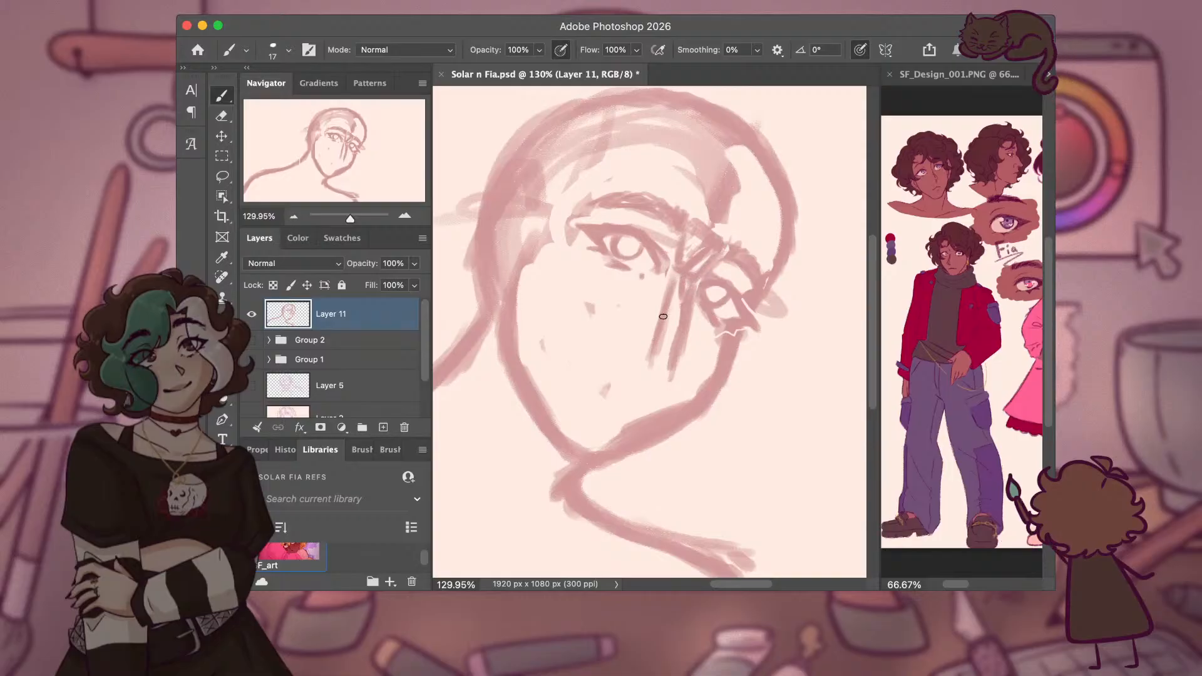
# Try closing the lower end of the nose ridge, undo that attempt, and redraw a short stroke joining the two lines.
pyautogui.moveTo(661, 307)
pyautogui.mouseDown()
pyautogui.moveTo(645, 361)
pyautogui.moveTo(666, 381)
pyautogui.mouseUp()
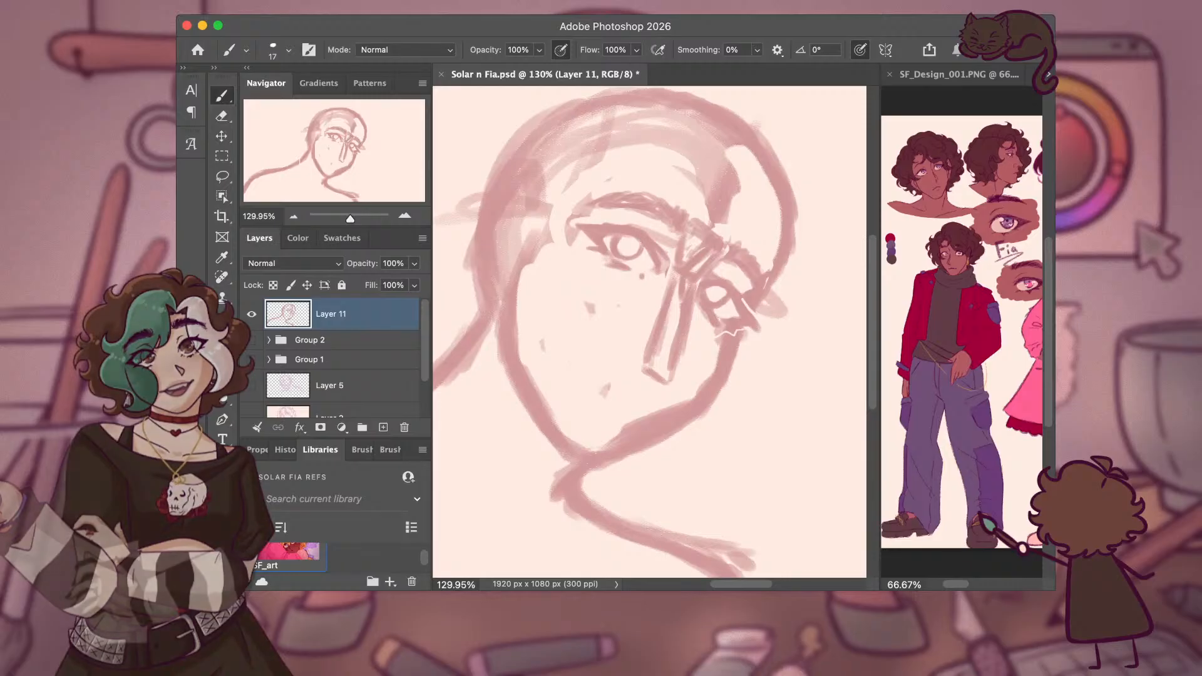
pyautogui.press('super+z')
pyautogui.press('super+z')
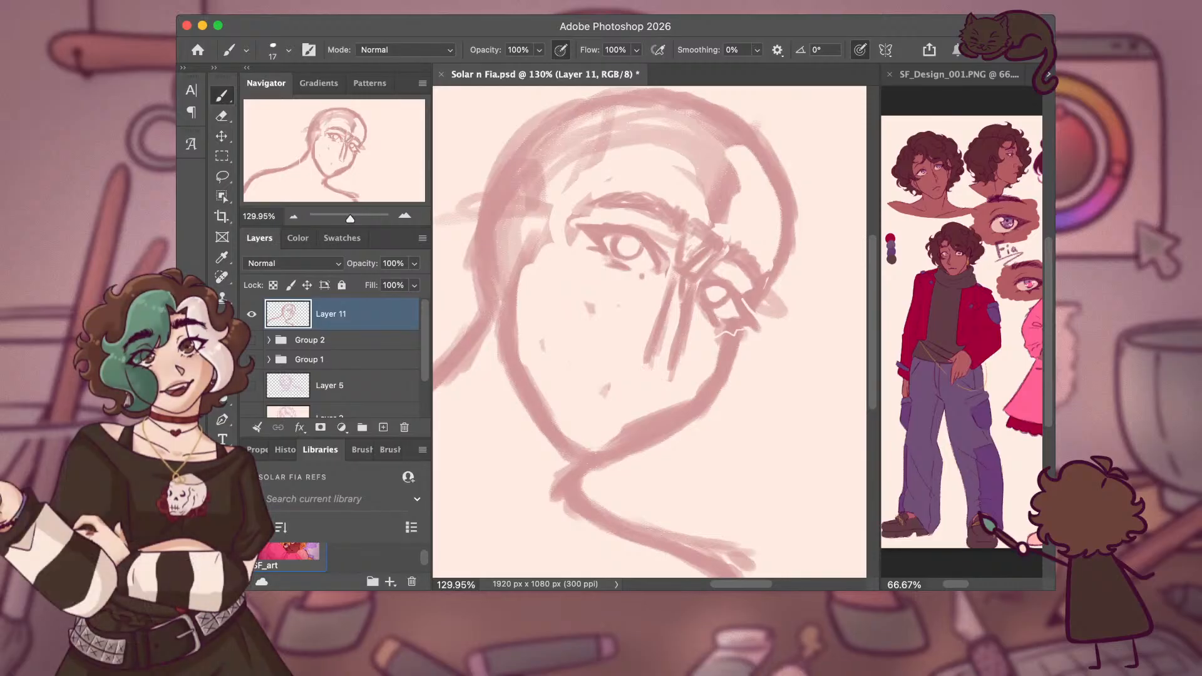
pyautogui.moveTo(653, 364); pyautogui.dragTo(671, 370)
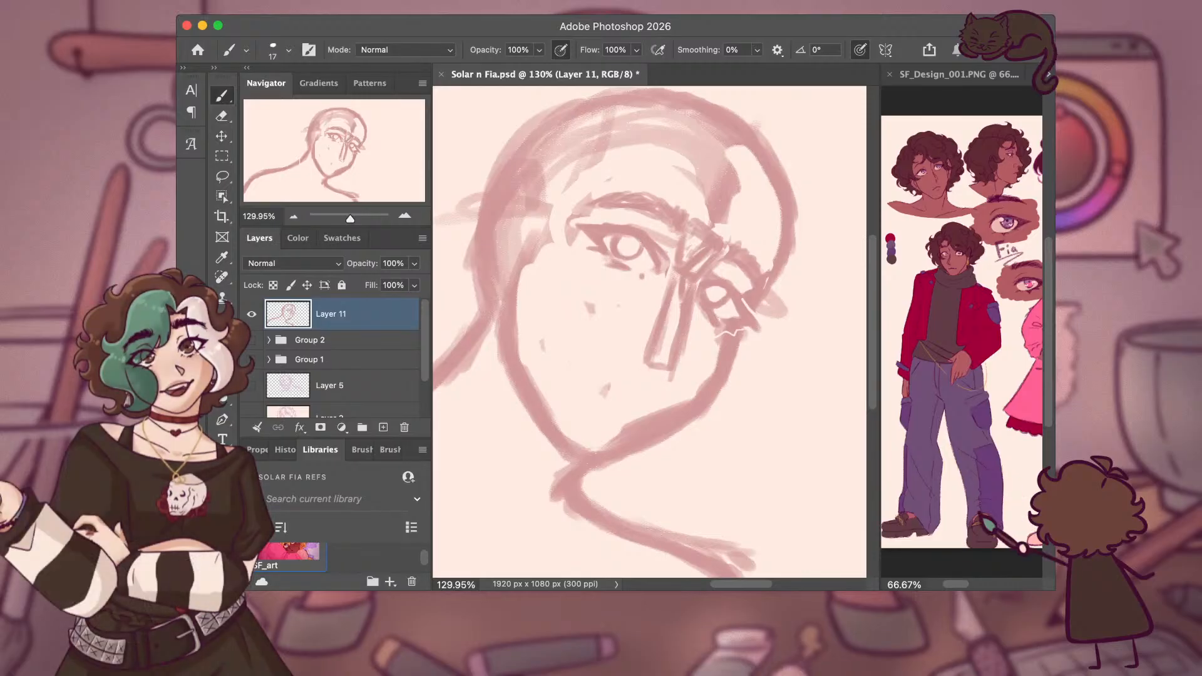
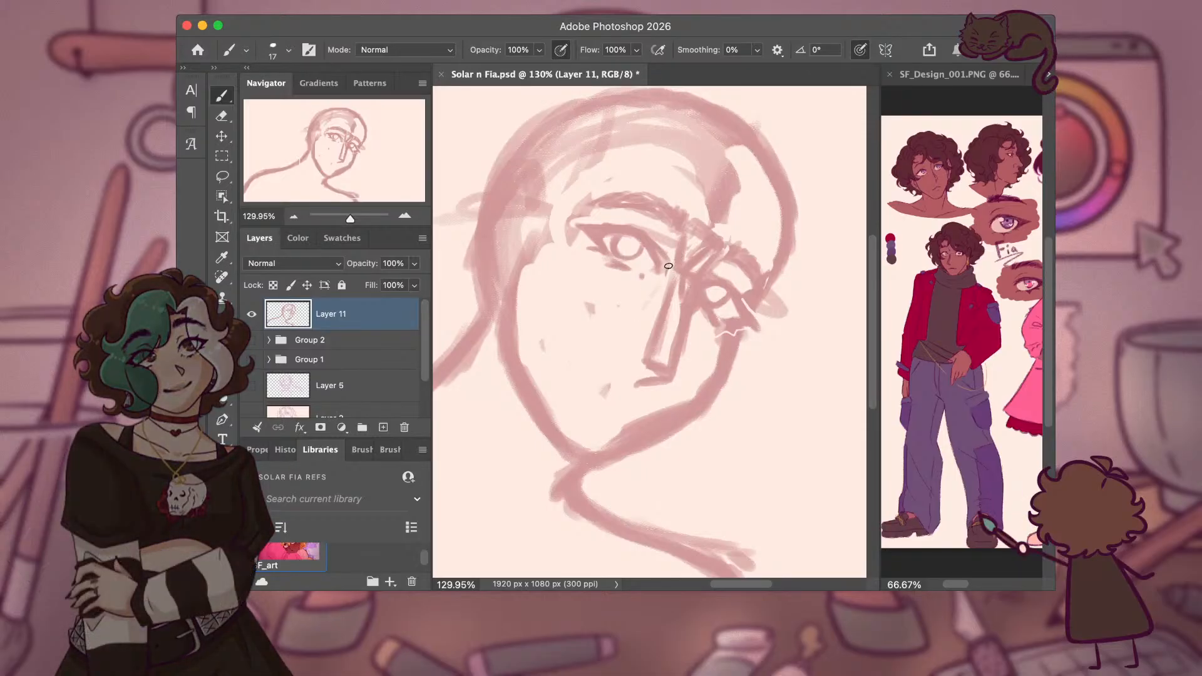
# Try sketching a slanted side plane for the nose, from between the eyes down to the nostril.
pyautogui.moveTo(669, 267); pyautogui.dragTo(639, 322)
pyautogui.moveTo(668, 276); pyautogui.dragTo(626, 341)
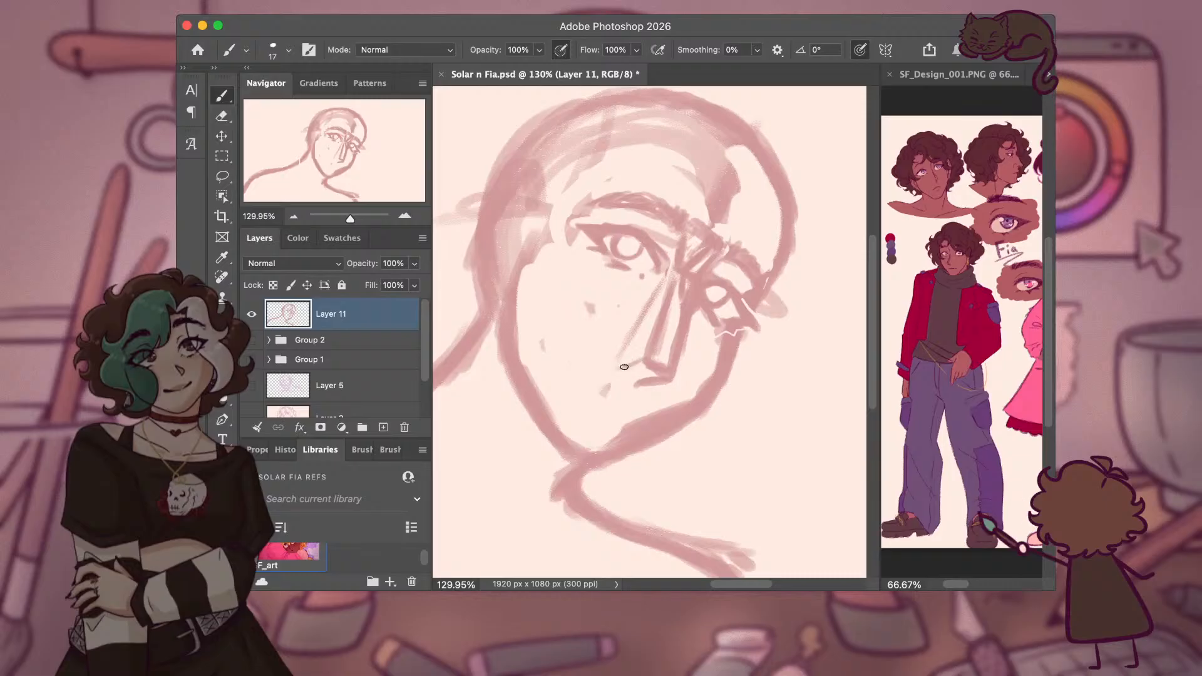
pyautogui.moveTo(676, 263); pyautogui.dragTo(652, 297)
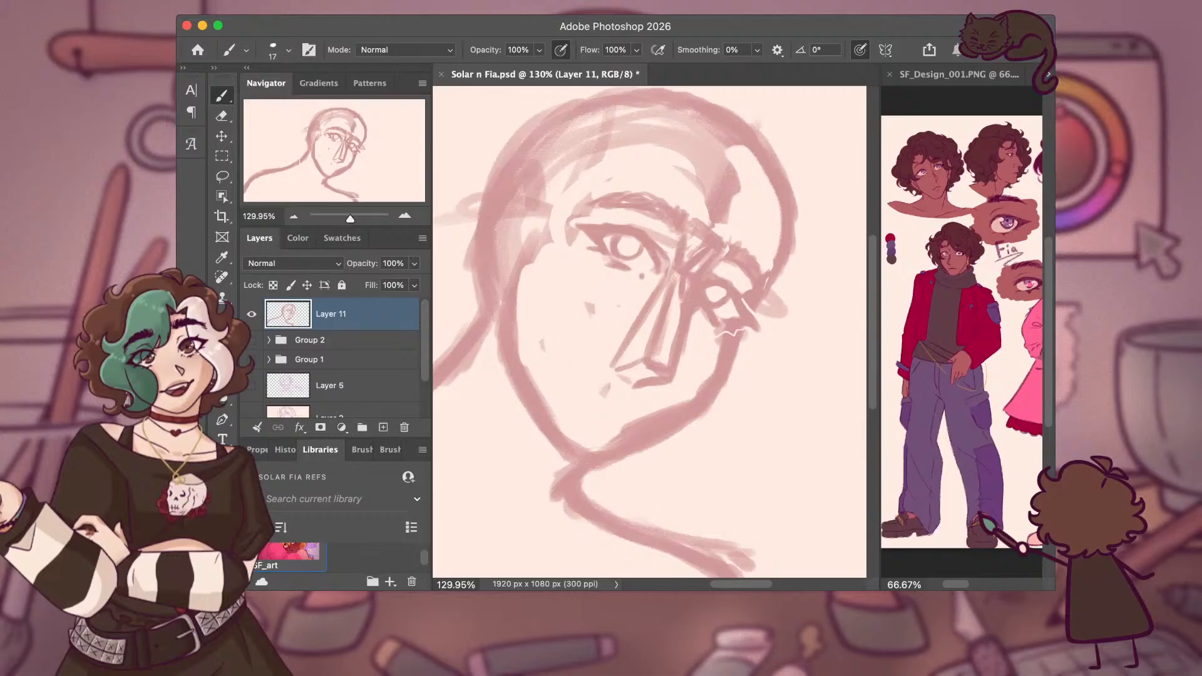
# Erase the nose's inner ridge, side-plane and nostril lines with the size 62 eraser, keeping only the far contour and base stroke.
pyautogui.press('e')
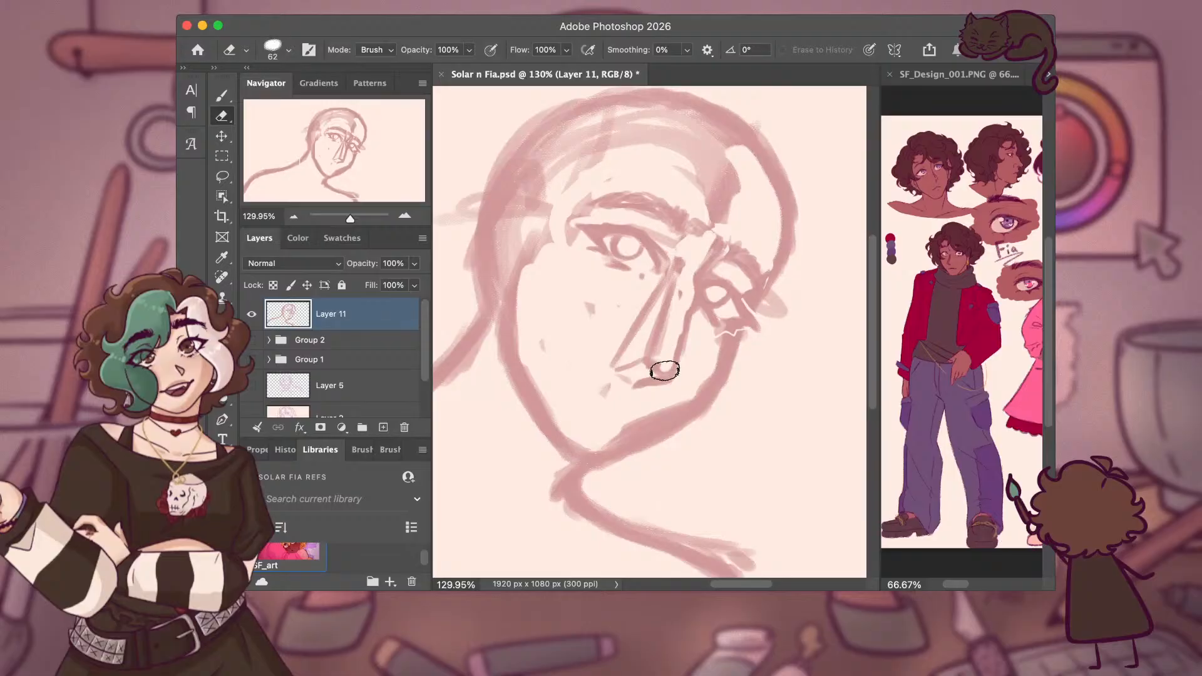
pyautogui.moveTo(661, 347); pyautogui.dragTo(620, 375)
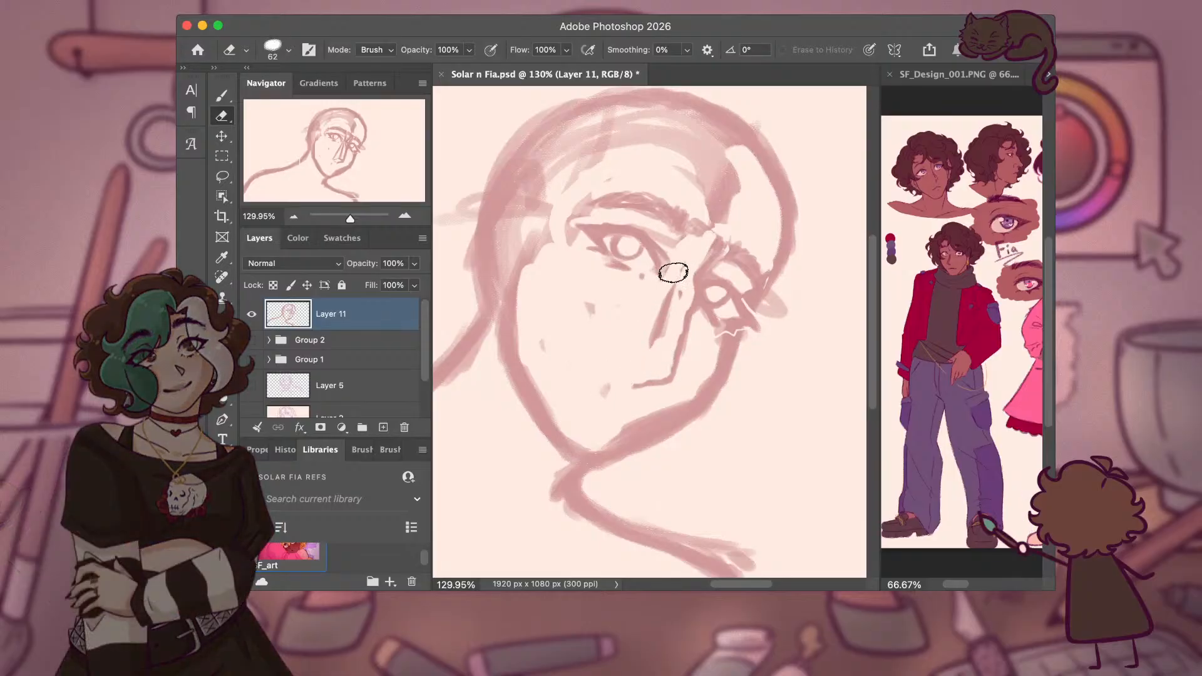
pyautogui.moveTo(674, 272); pyautogui.dragTo(655, 330)
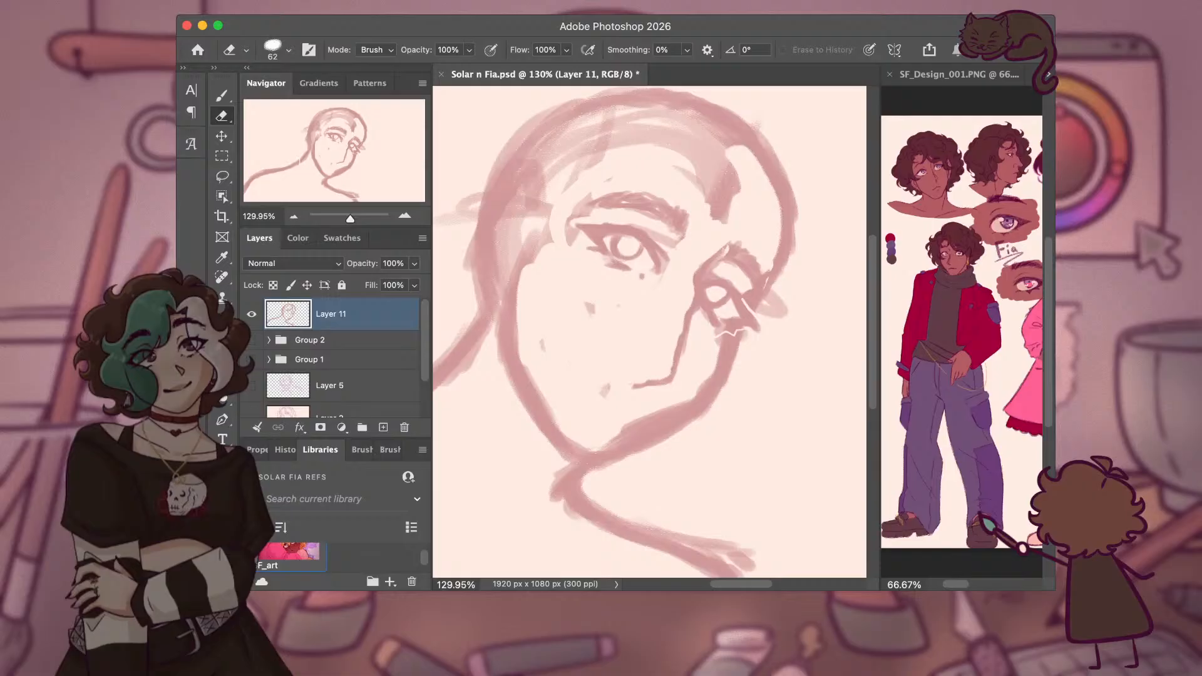
# Redraw the nose's far contour down to the tip with the size 17 brush and clean up its underside with the eraser.
pyautogui.press('b')
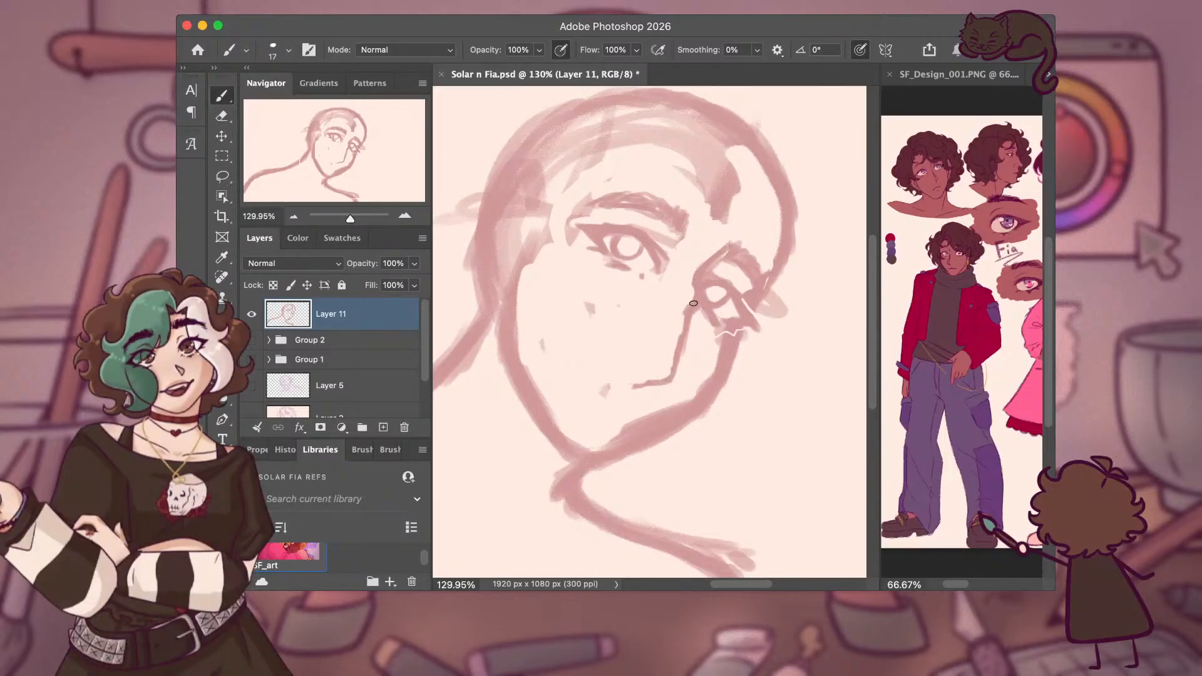
pyautogui.moveTo(694, 303); pyautogui.dragTo(674, 377)
pyautogui.press('e')
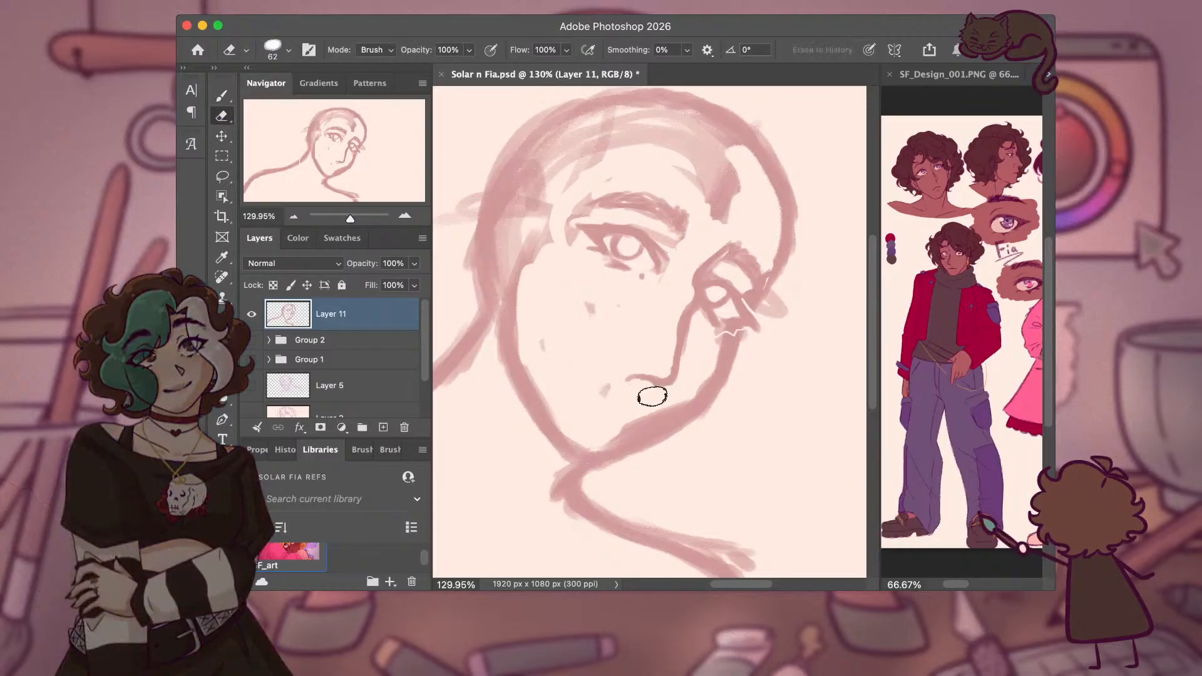
pyautogui.moveTo(648, 395); pyautogui.dragTo(637, 384)
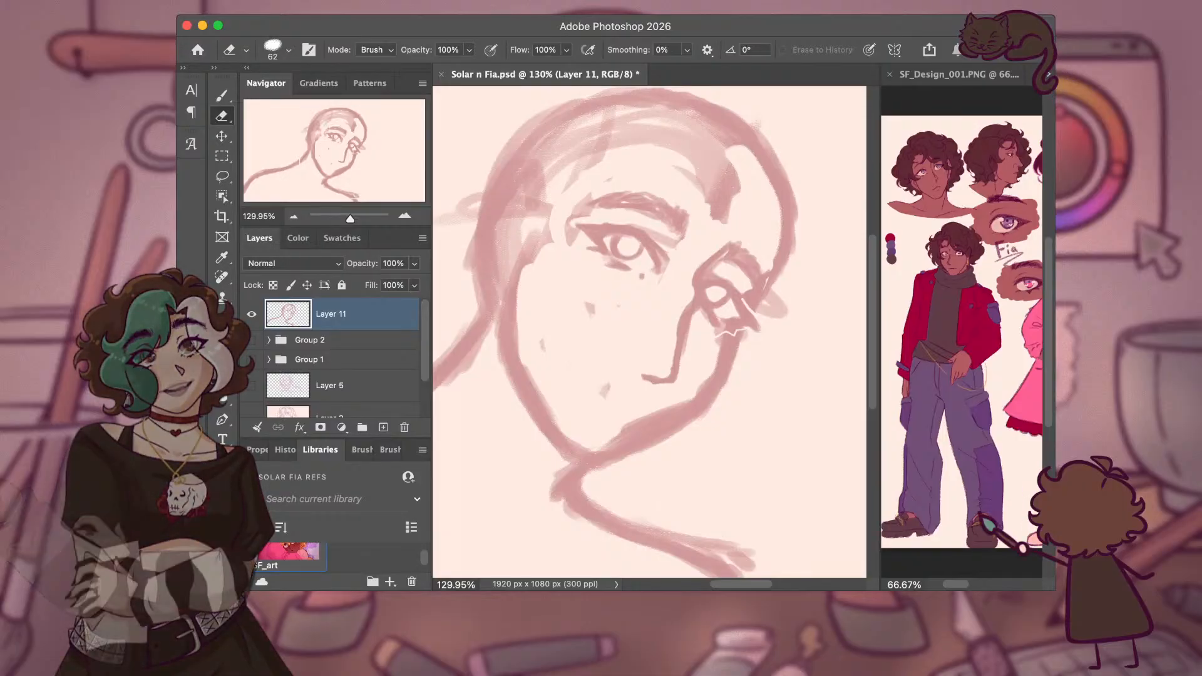
pyautogui.moveTo(656, 384); pyautogui.dragTo(631, 387)
pyautogui.moveTo(648, 376); pyautogui.dragTo(662, 380)
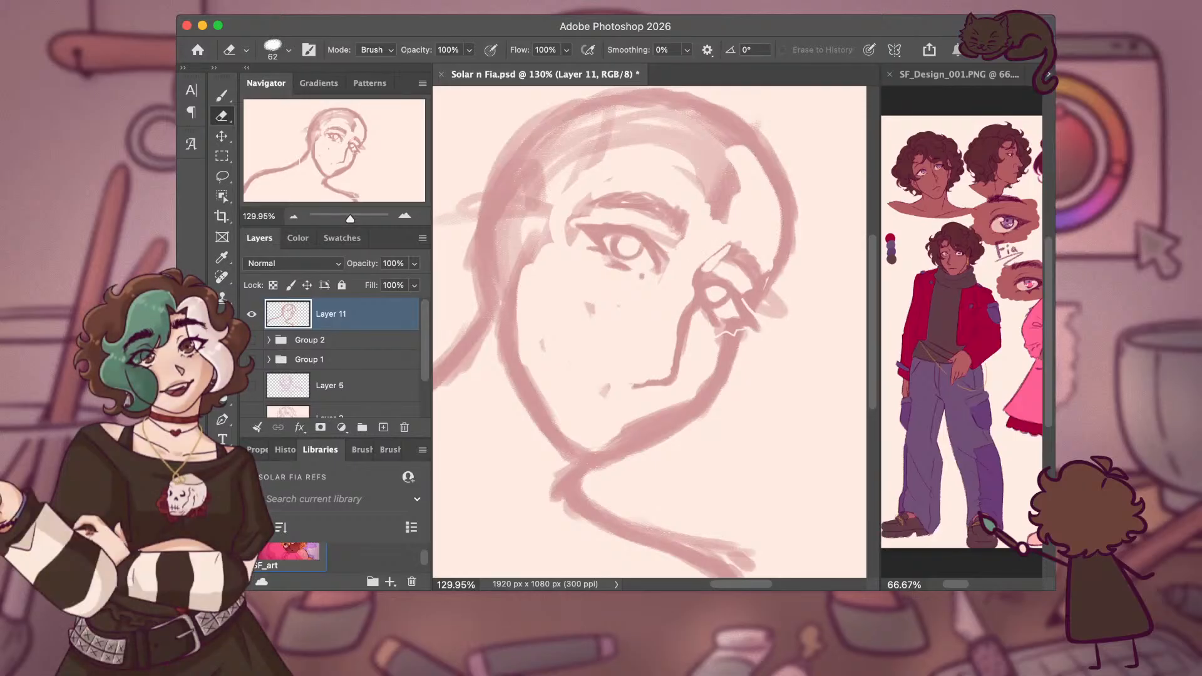
pyautogui.press('b')
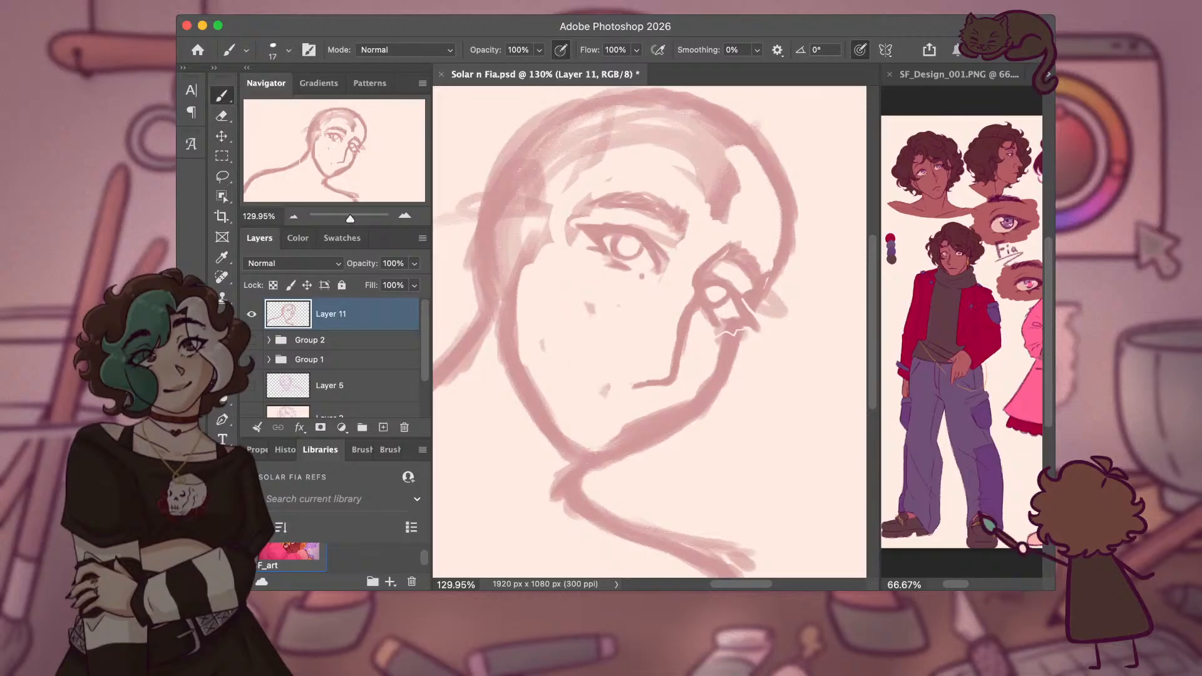
# Lasso the larger eye without its eyebrow, rotate it about -5 degrees, shift it slightly away from the nose, and deselect.
pyautogui.press('l')
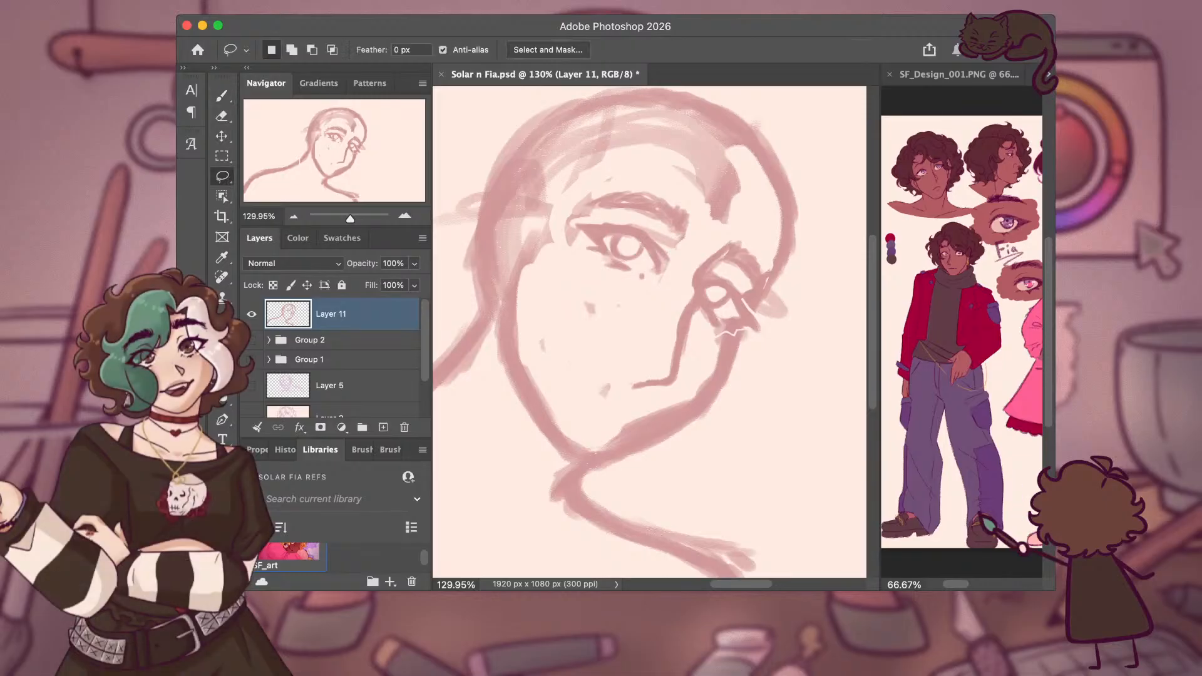
pyautogui.moveTo(666, 244)
pyautogui.mouseDown()
pyautogui.moveTo(618, 213)
pyautogui.moveTo(580, 215)
pyautogui.moveTo(556, 245)
pyautogui.mouseUp()
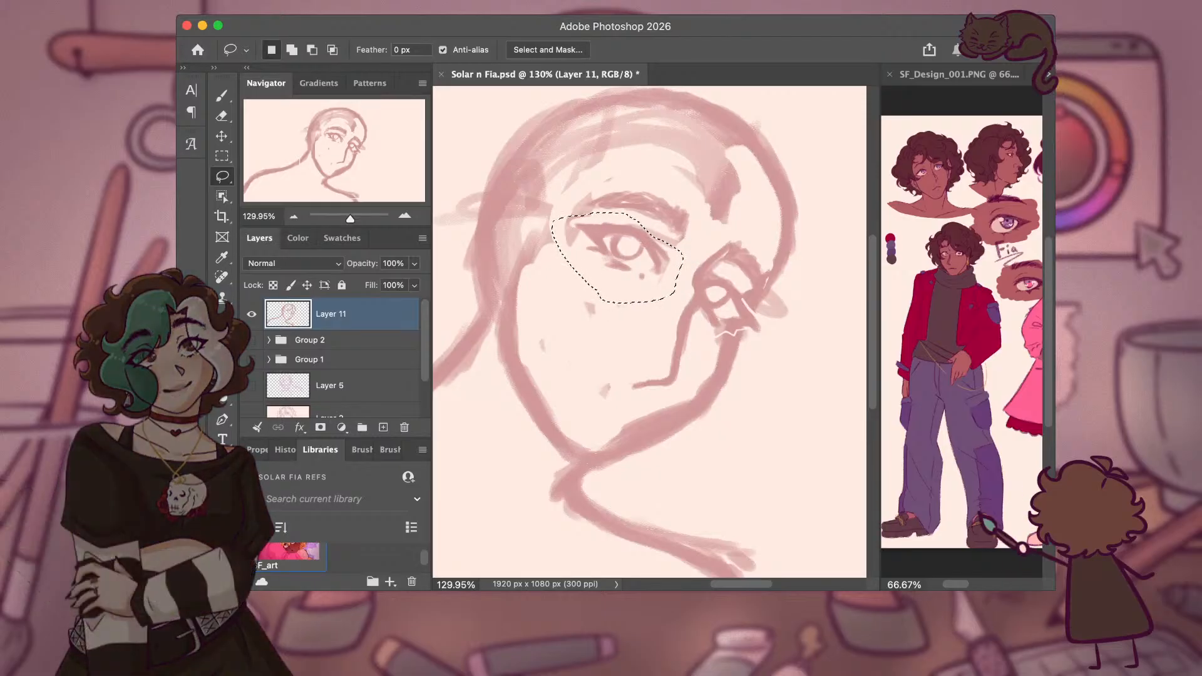
pyautogui.press('v')
pyautogui.moveTo(618, 211); pyautogui.dragTo(616, 202)
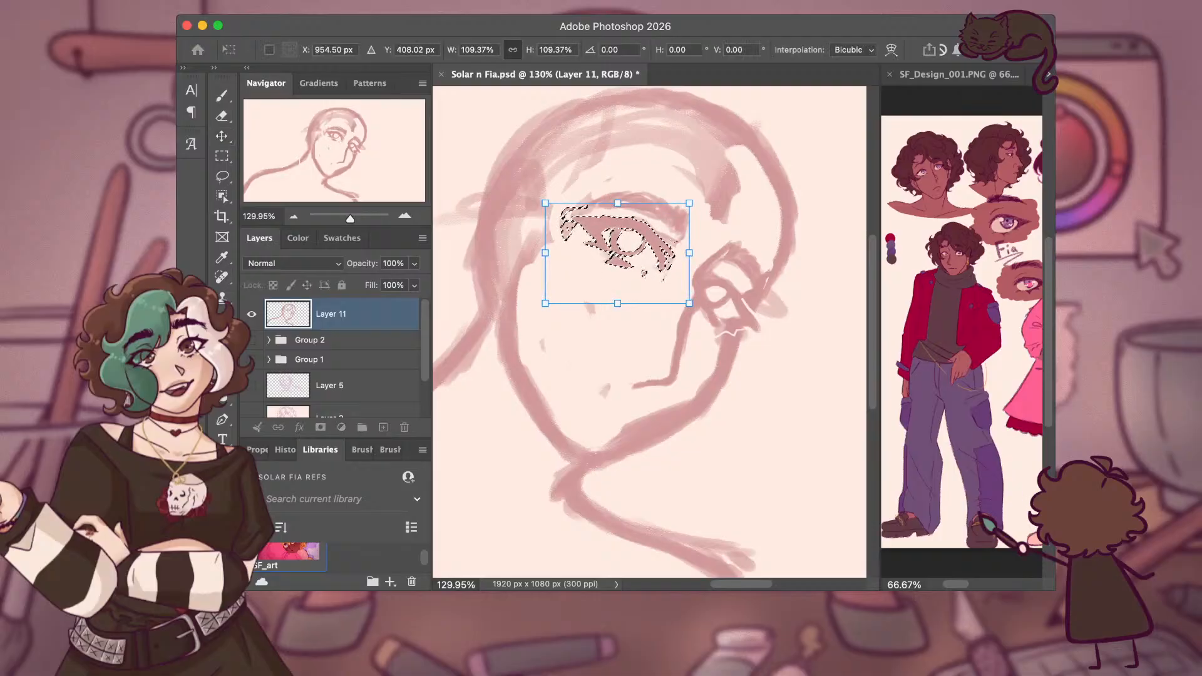
pyautogui.hotkey('ctrl', 'z')
pyautogui.moveTo(628, 192); pyautogui.dragTo(609, 196)
pyautogui.moveTo(648, 259)
pyautogui.mouseDown()
pyautogui.moveTo(662, 277)
pyautogui.moveTo(641, 274)
pyautogui.mouseUp()
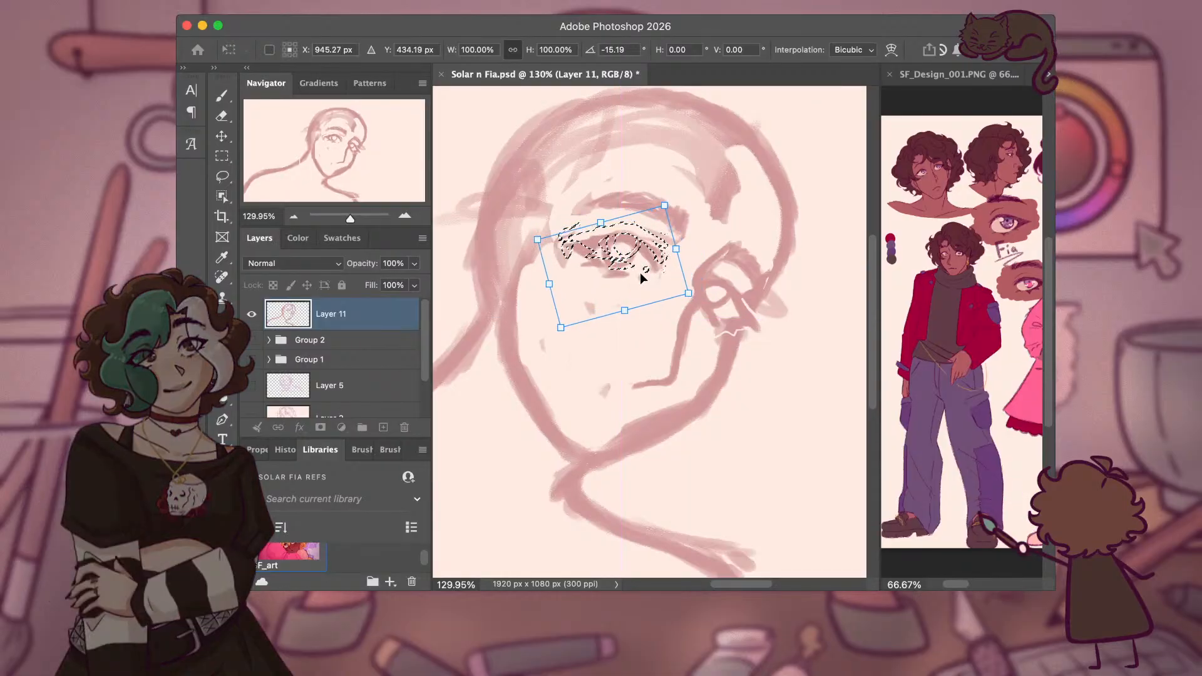
pyautogui.moveTo(598, 196); pyautogui.dragTo(613, 191)
pyautogui.moveTo(623, 259)
pyautogui.mouseDown()
pyautogui.moveTo(633, 253)
pyautogui.moveTo(622, 262)
pyautogui.moveTo(632, 253)
pyautogui.moveTo(602, 247)
pyautogui.moveTo(617, 248)
pyautogui.mouseUp()
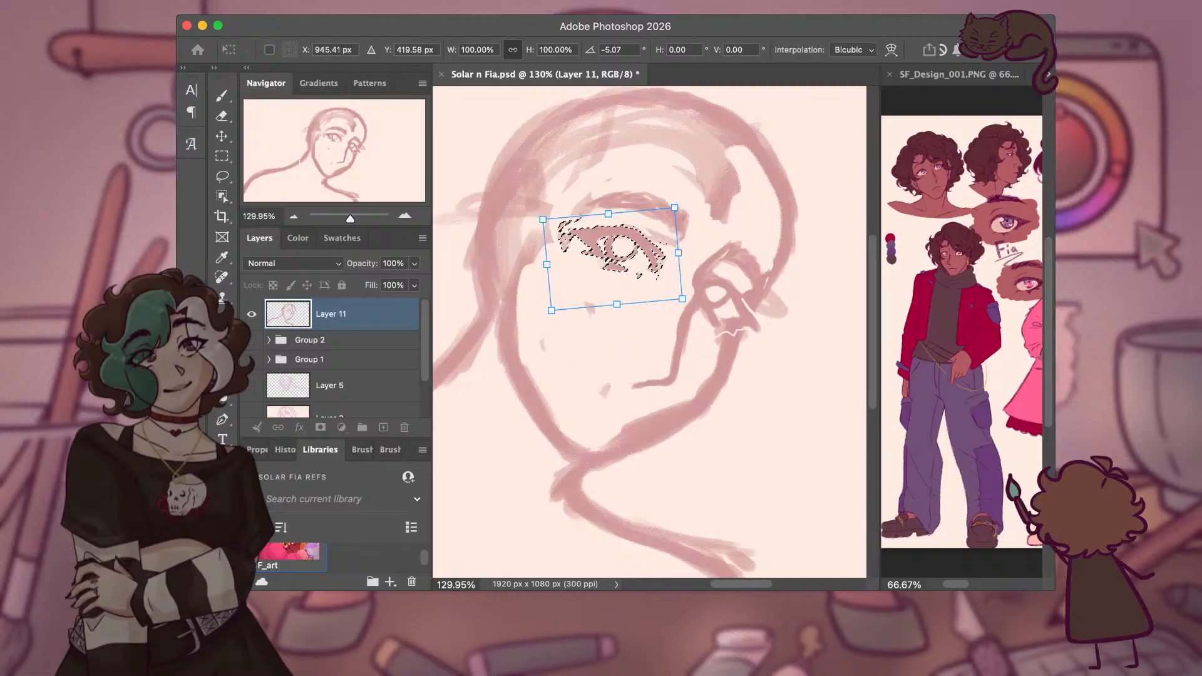
pyautogui.press('Return')
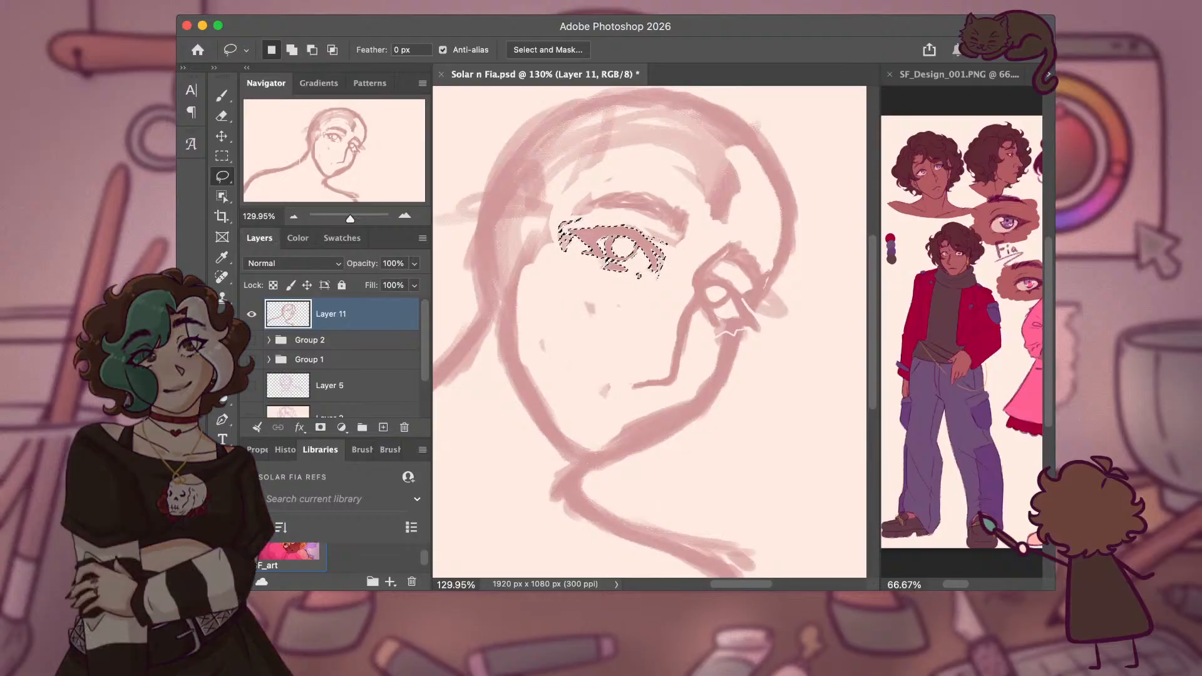
pyautogui.press('super+d')
# Lasso the smaller eye, rotate it about -8.7 degrees, shift it slightly up toward the nose bridge, and deselect.
pyautogui.moveTo(703, 301); pyautogui.dragTo(726, 272)
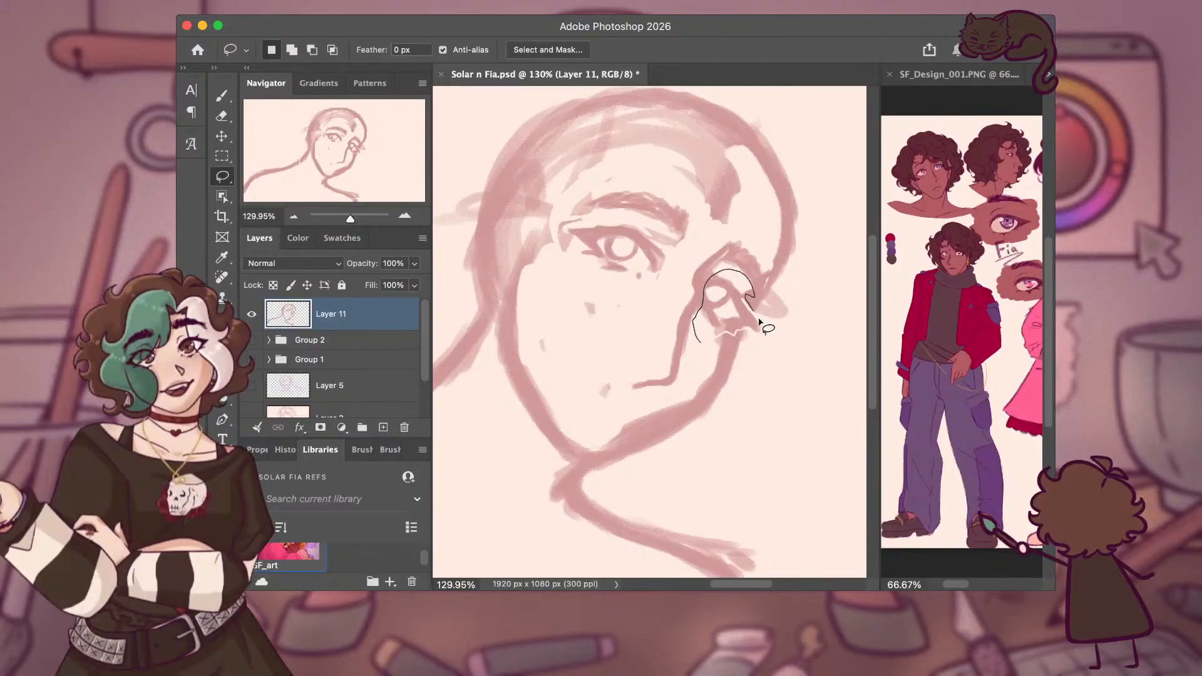
pyautogui.moveTo(760, 322)
pyautogui.mouseDown()
pyautogui.moveTo(750, 344)
pyautogui.moveTo(721, 335)
pyautogui.moveTo(696, 344)
pyautogui.mouseUp()
pyautogui.press('v')
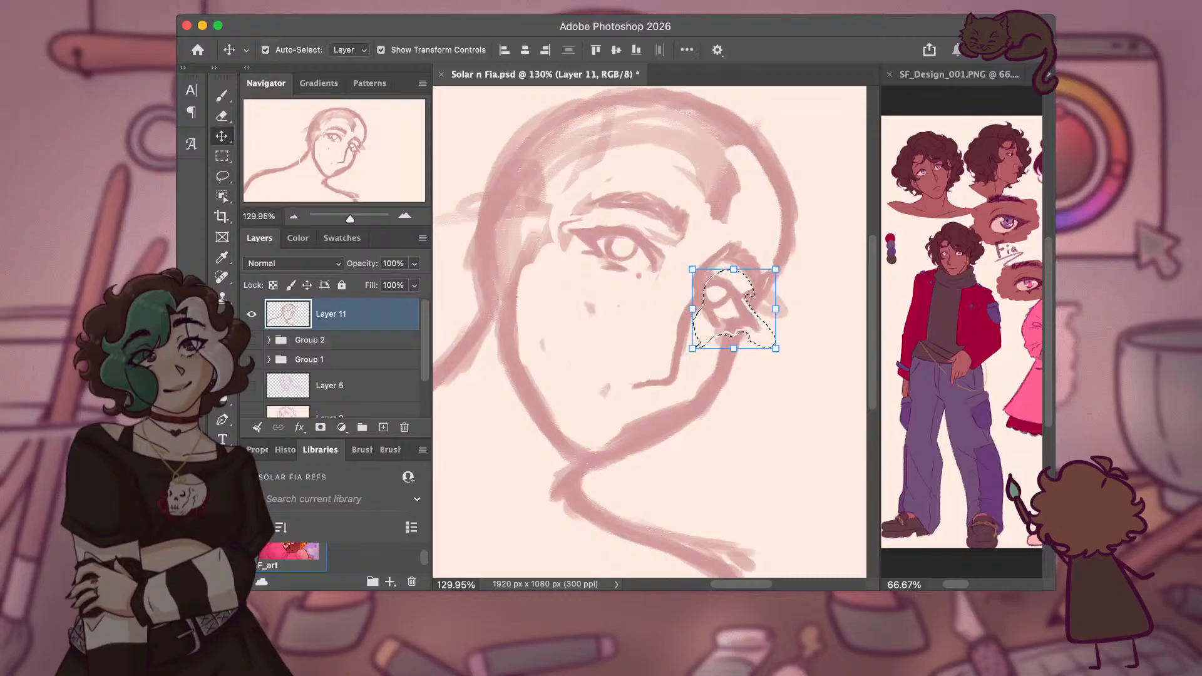
pyautogui.hotkey('ctrl', 't')
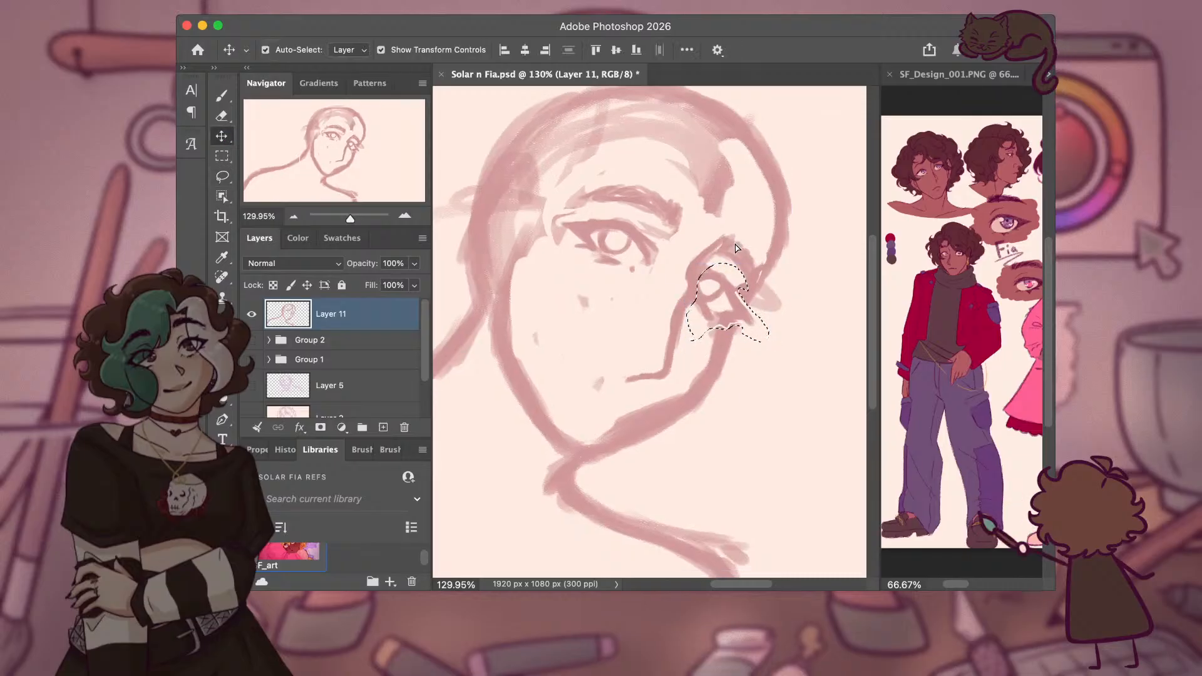
pyautogui.moveTo(745, 252); pyautogui.dragTo(724, 245)
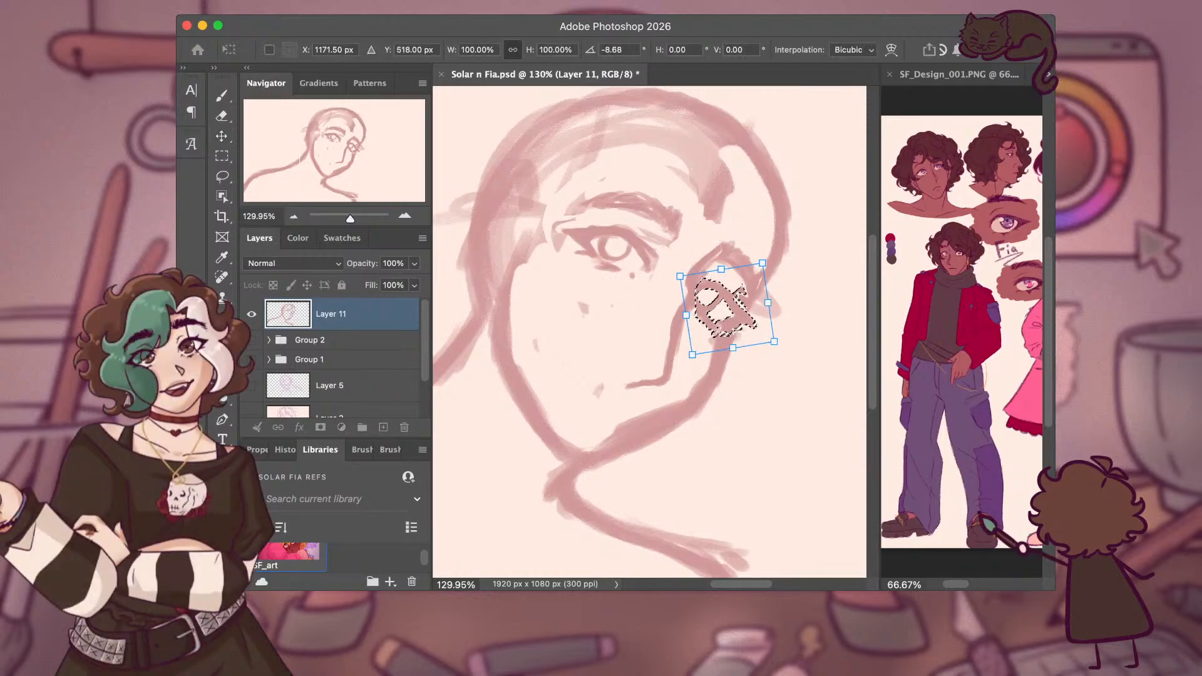
pyautogui.moveTo(731, 311); pyautogui.dragTo(726, 305)
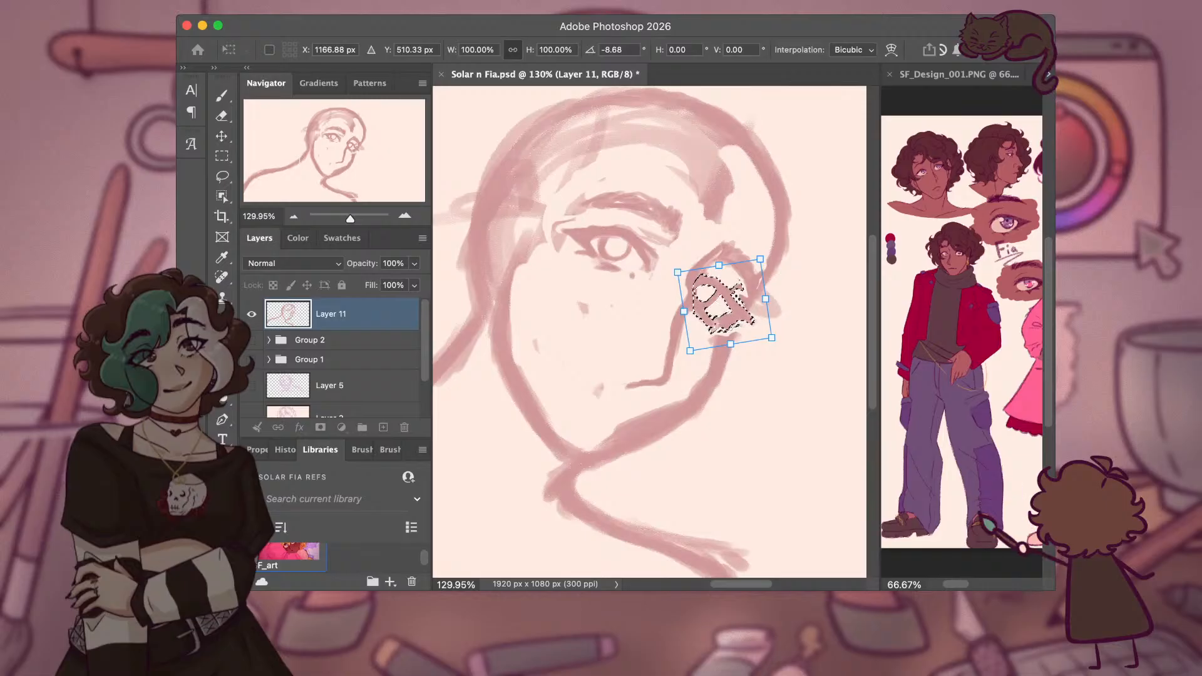
pyautogui.press('Return')
pyautogui.press('b')
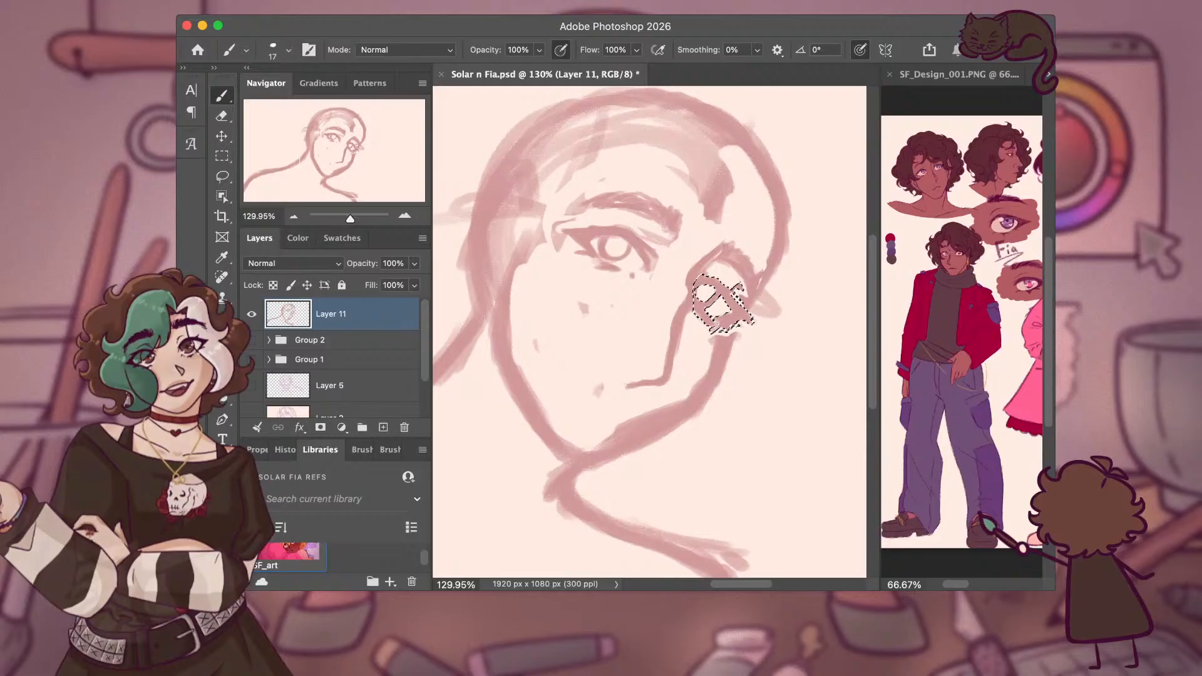
pyautogui.click(221, 178)
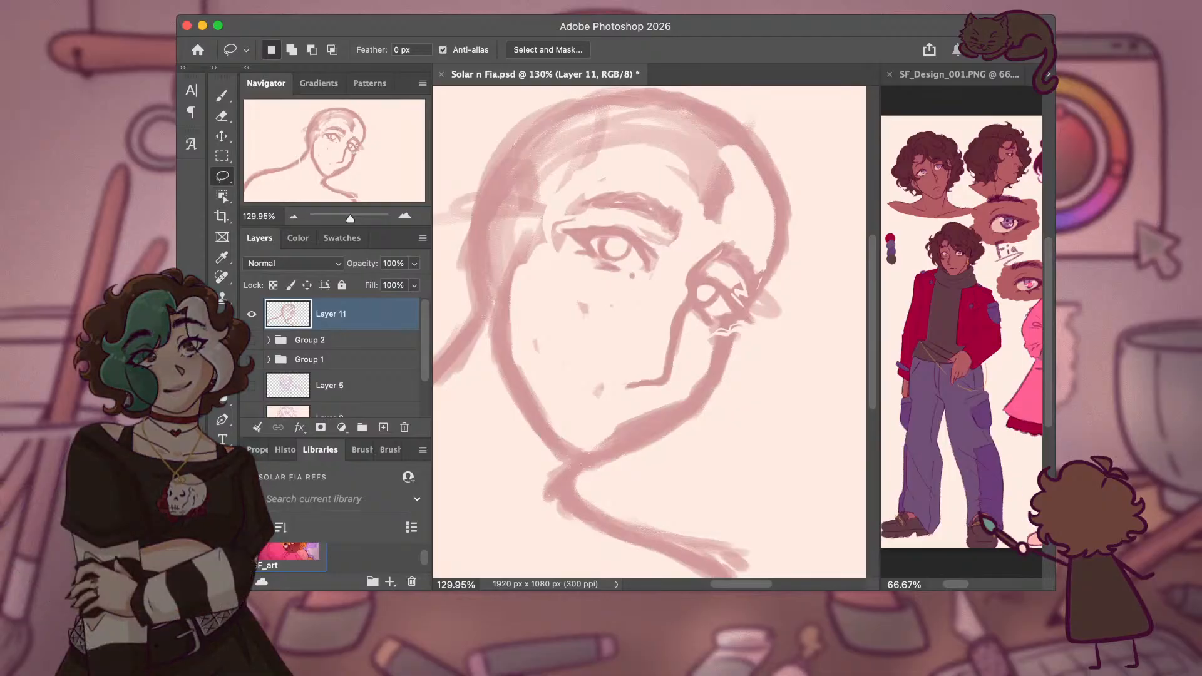
# Erase the stray marks on the cheek and refine the cheek and jaw outline into a thinner line.
pyautogui.scroll(5, 689, 175)
pyautogui.scroll(-6, 649, 332)
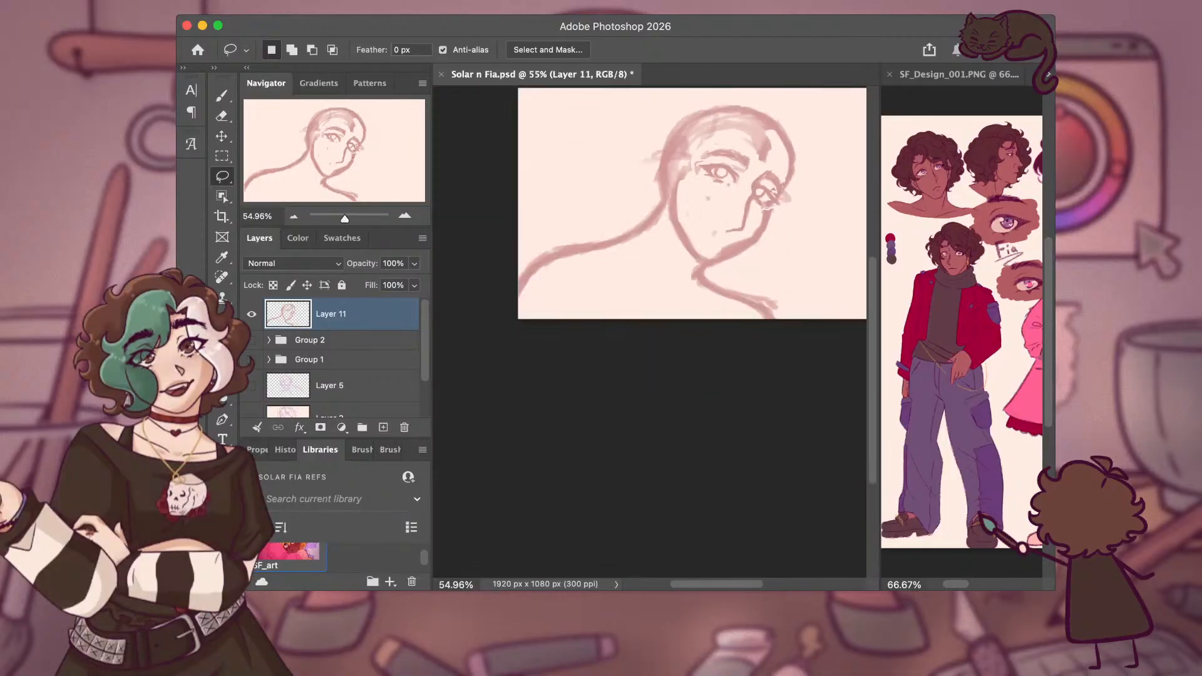
pyautogui.scroll(1, 649, 238)
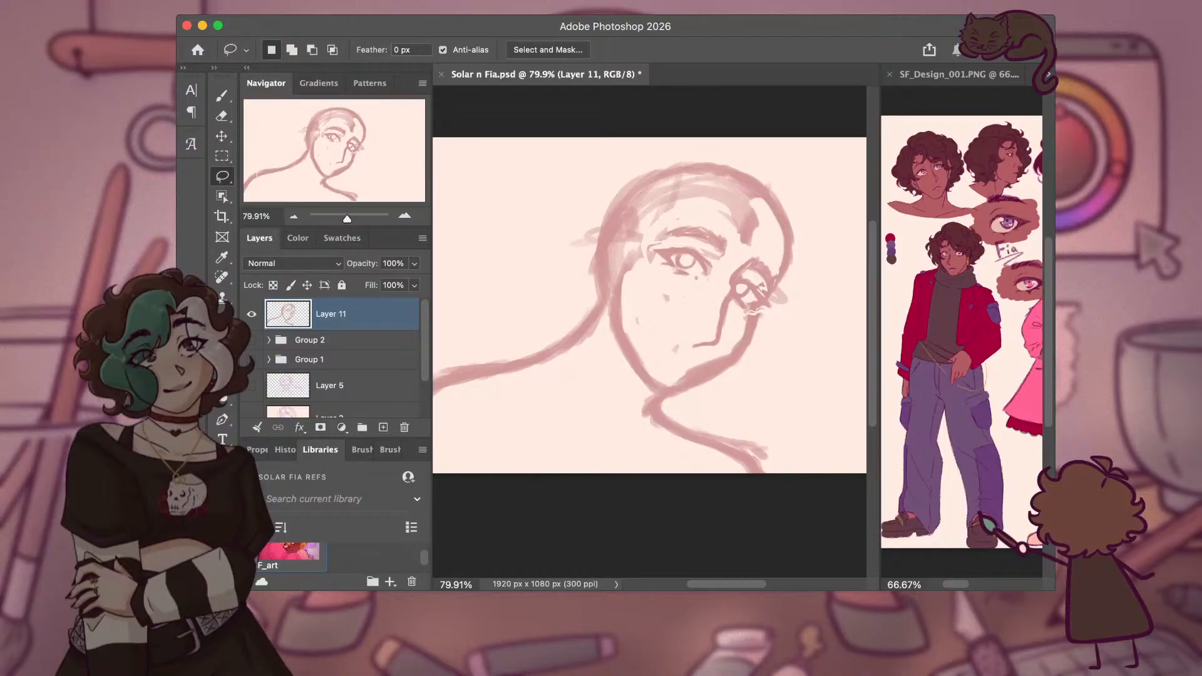
pyautogui.scroll(2, 787, 318)
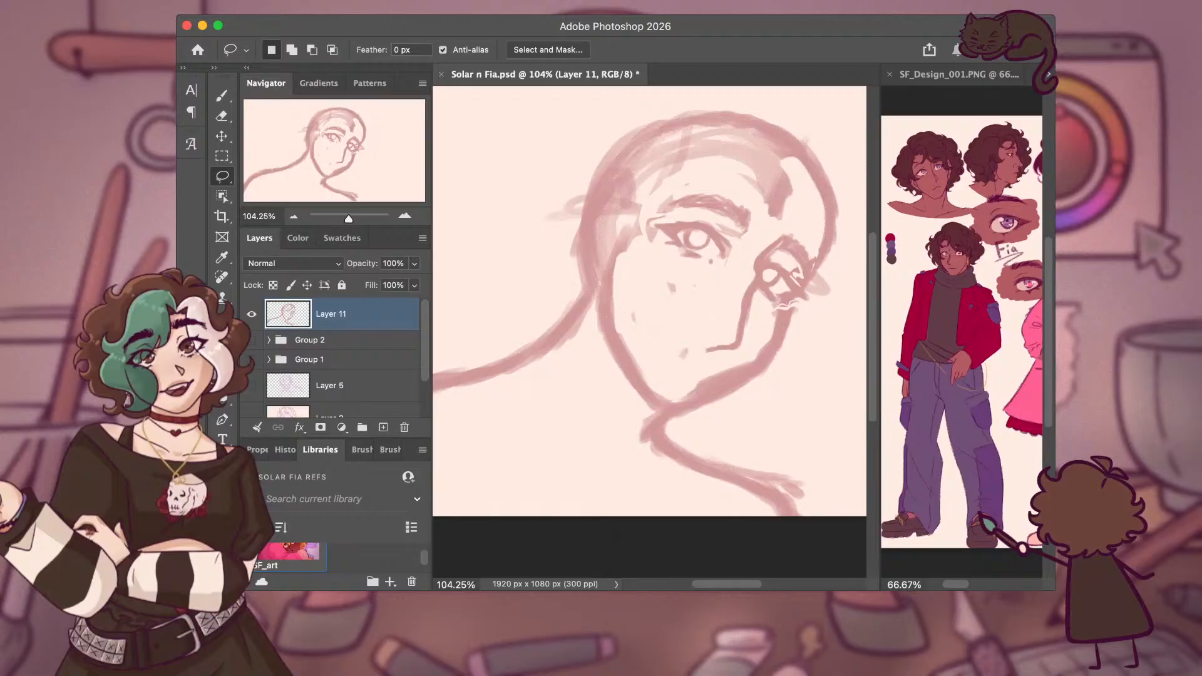
pyautogui.press('b')
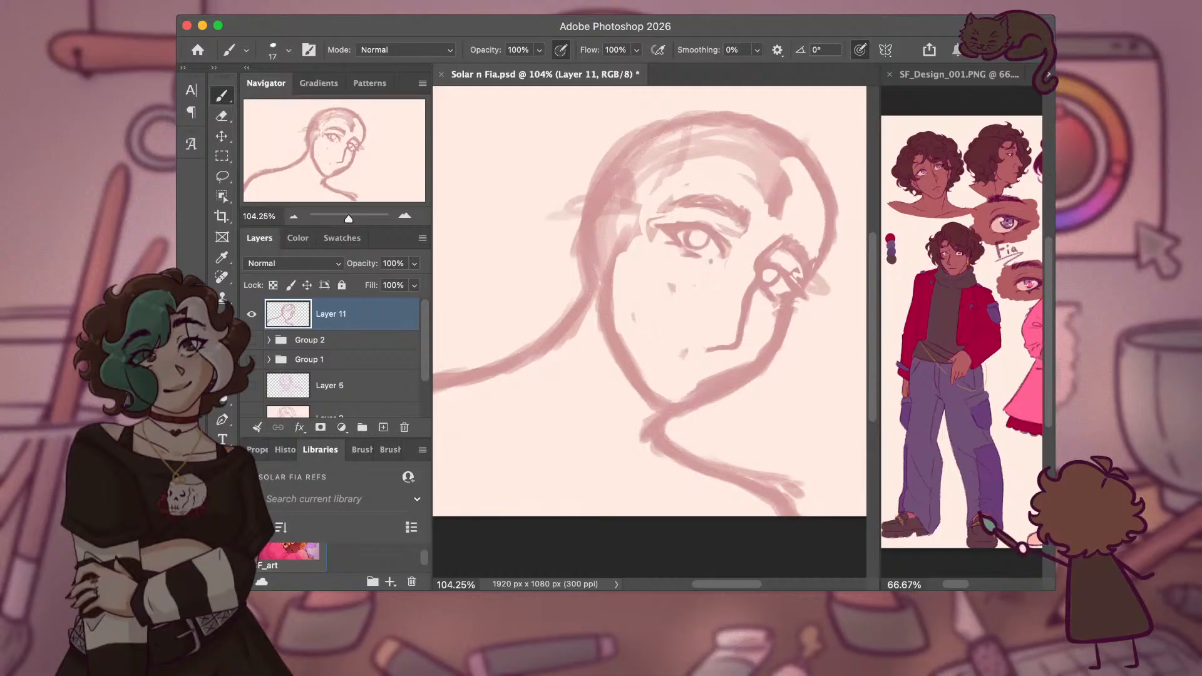
pyautogui.press('e')
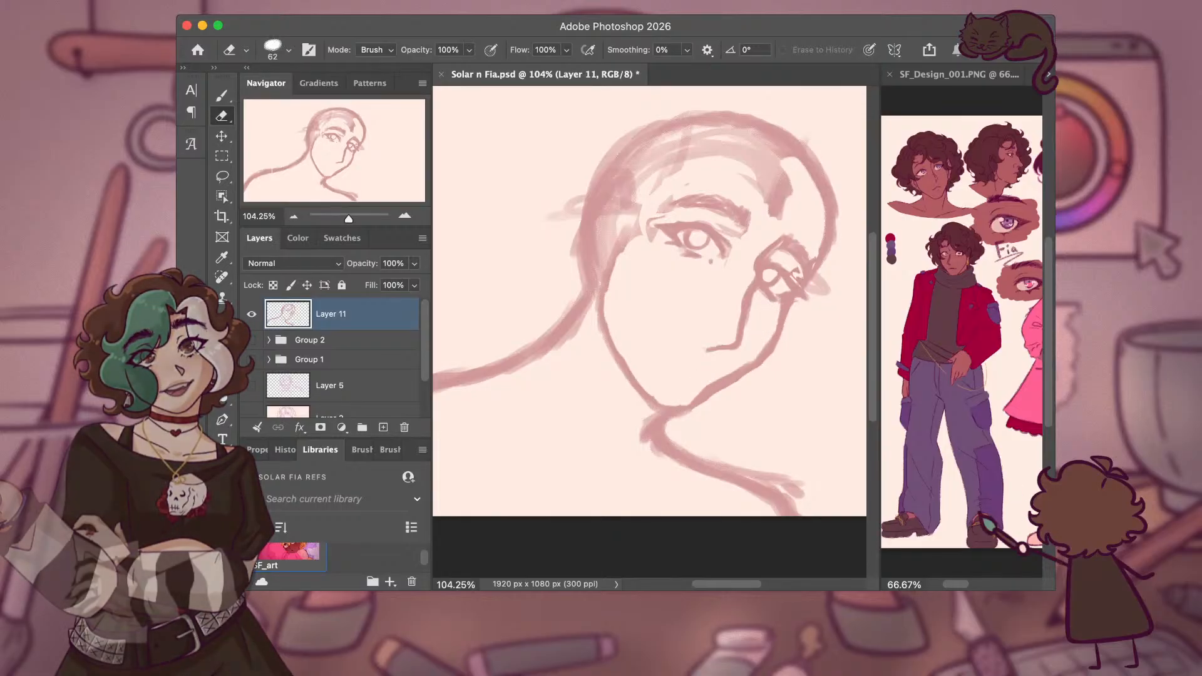
pyautogui.press('b')
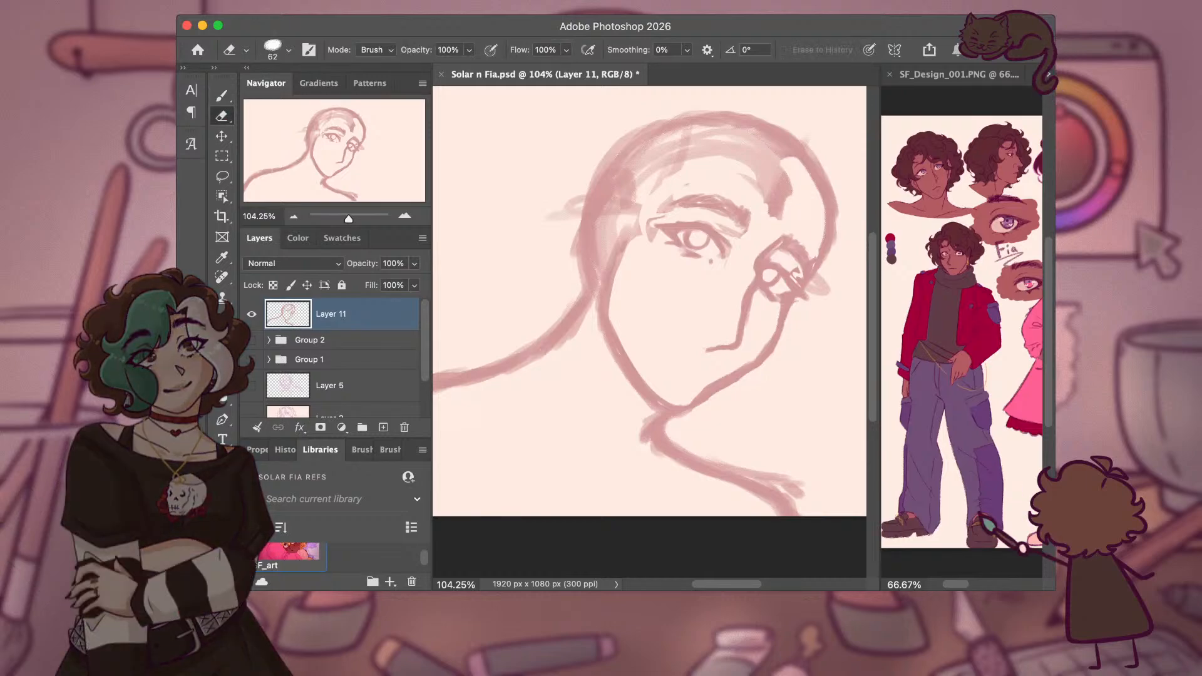
# Enlarge the eraser to size 79 and erase the near-side face outline from the temple down the cheek to the chin.
pyautogui.press('e')
pyautogui.moveTo(291, 97); pyautogui.dragTo(296, 97)
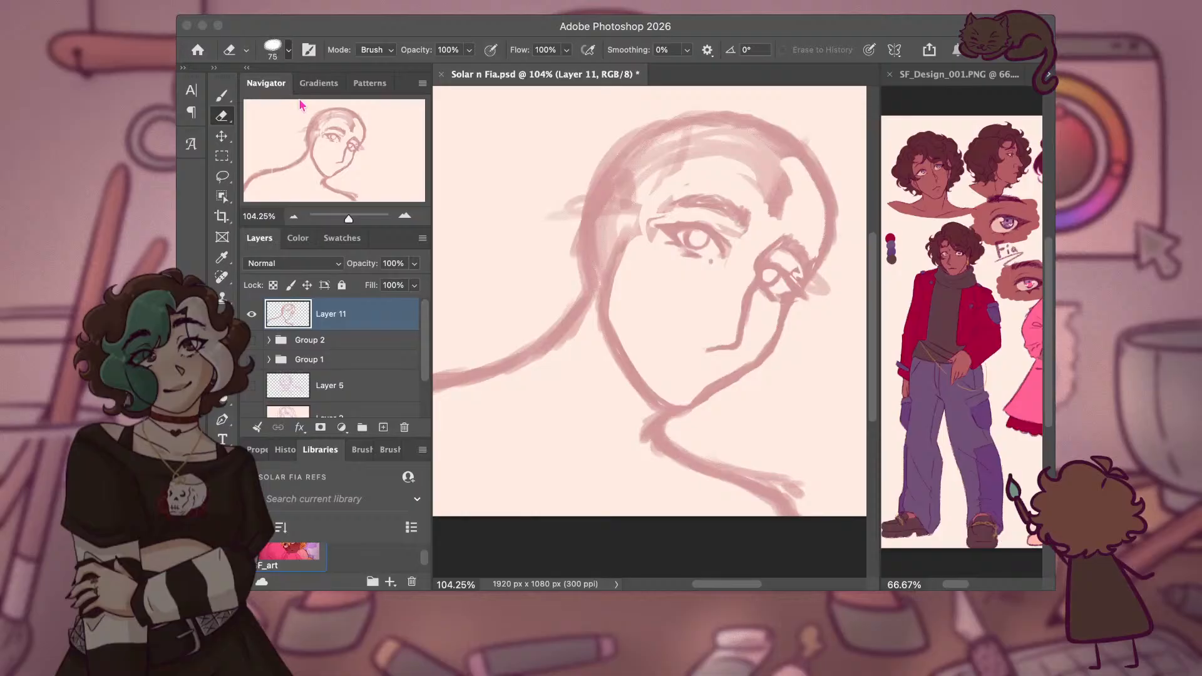
pyautogui.moveTo(626, 237)
pyautogui.mouseDown()
pyautogui.moveTo(617, 241)
pyautogui.moveTo(625, 181)
pyautogui.mouseUp()
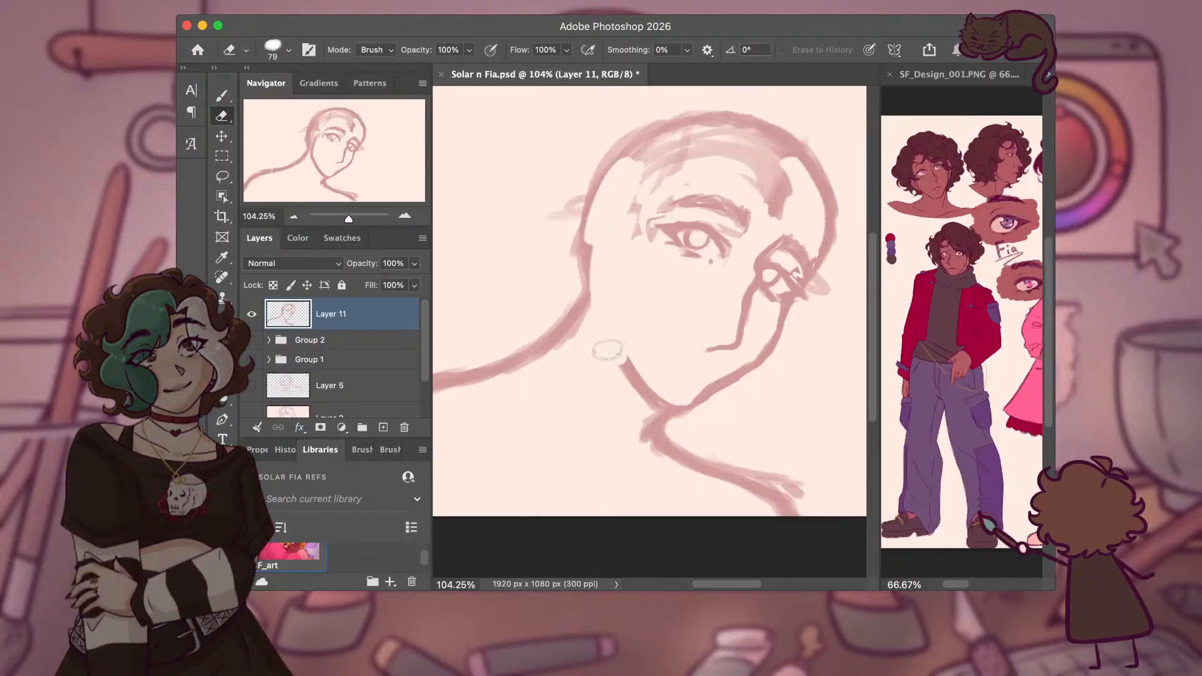
pyautogui.moveTo(623, 373); pyautogui.dragTo(644, 394)
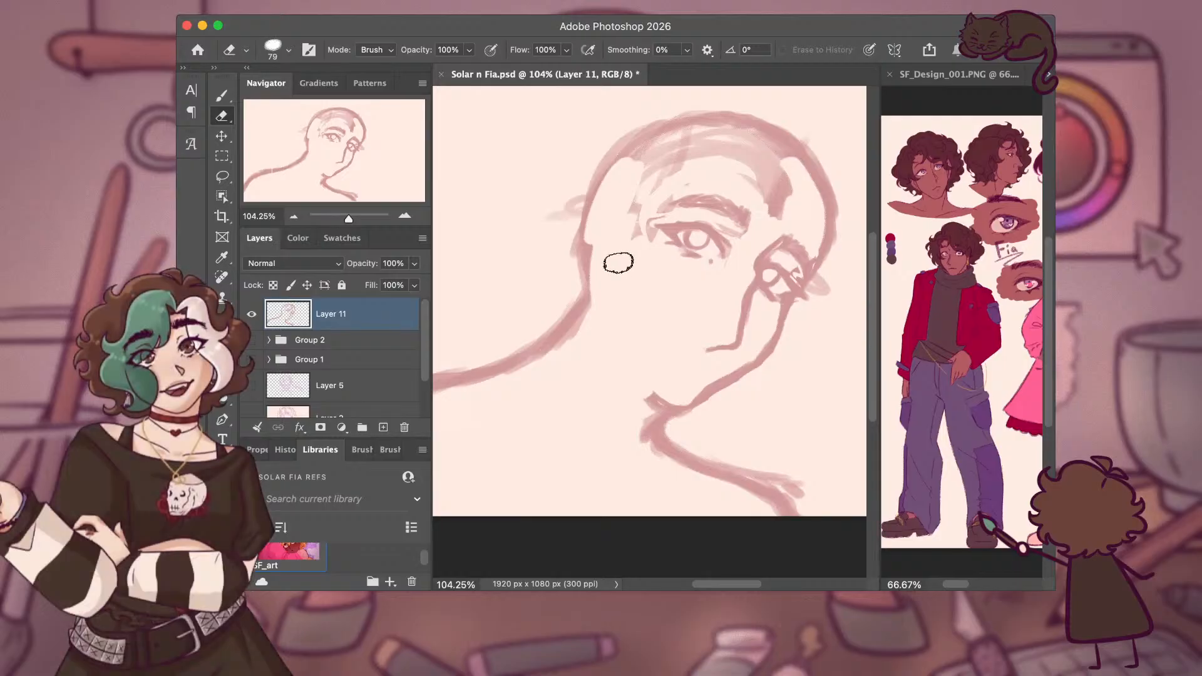
# Sketch the ear and redraw the near cheek and jaw outline down to the chin with the size 17 brush.
pyautogui.press('b')
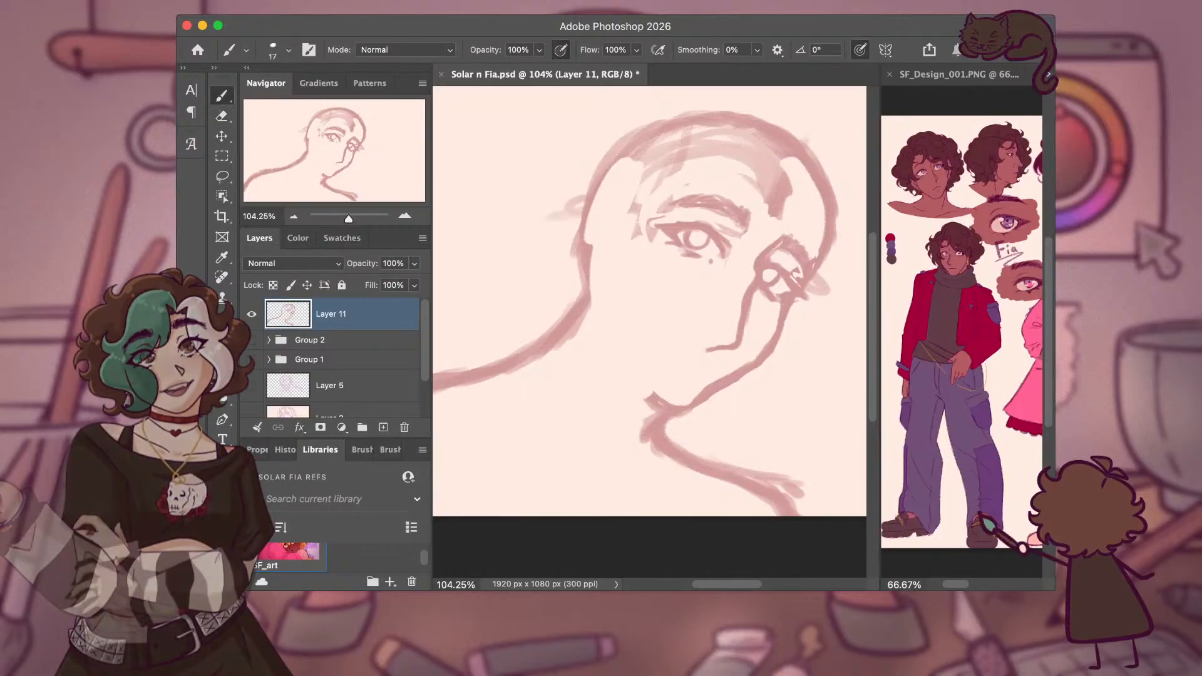
pyautogui.moveTo(627, 250); pyautogui.dragTo(608, 311)
pyautogui.moveTo(620, 256)
pyautogui.mouseDown()
pyautogui.moveTo(603, 321)
pyautogui.moveTo(620, 244)
pyautogui.mouseUp()
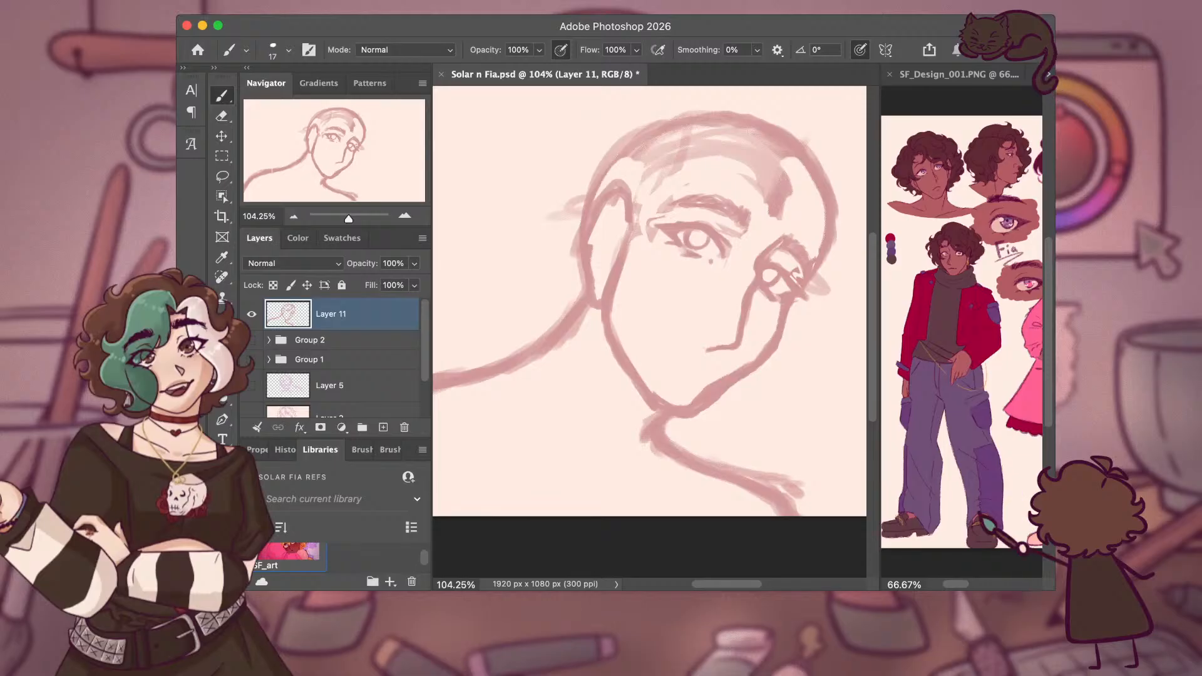
pyautogui.press('e')
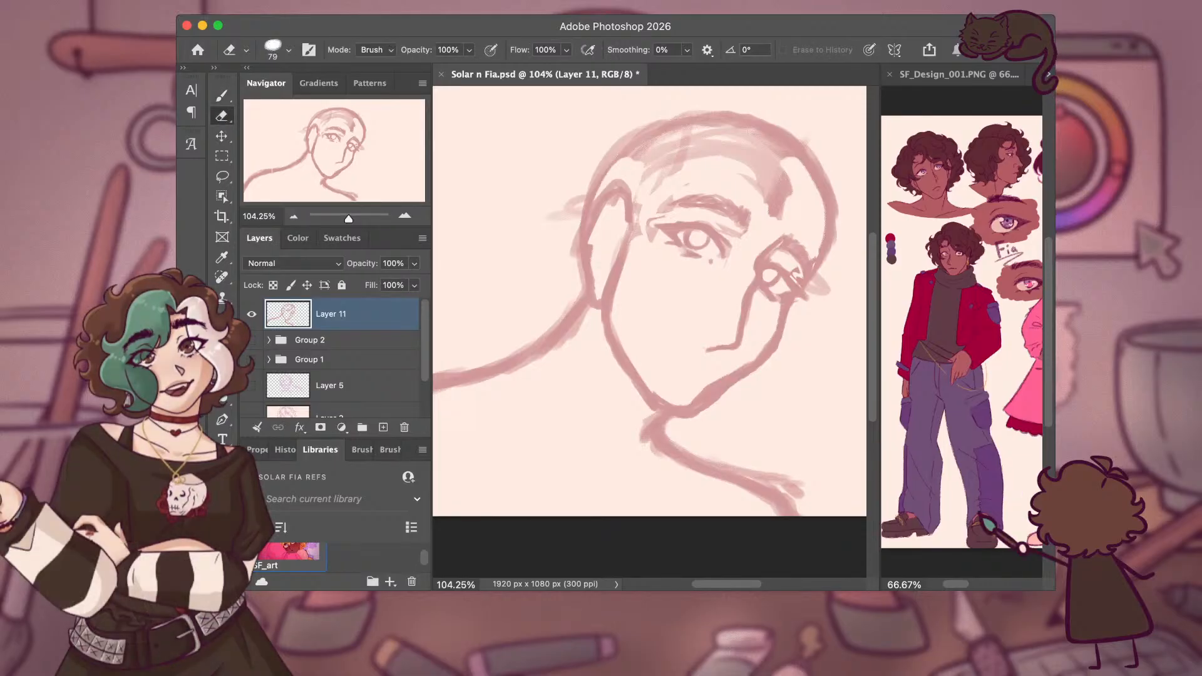
# Thin the far jaw line from the cheek to the chin with the size 79 eraser and redraw it with the brush.
pyautogui.moveTo(757, 346); pyautogui.dragTo(700, 391)
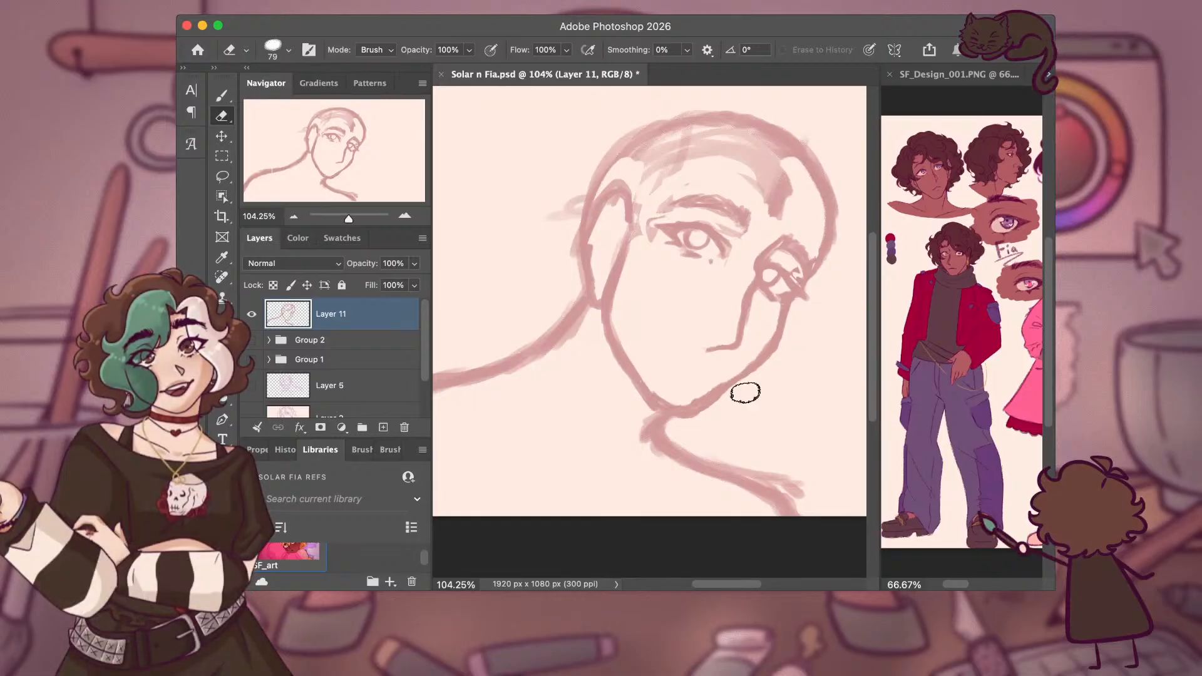
pyautogui.moveTo(725, 397); pyautogui.dragTo(734, 392)
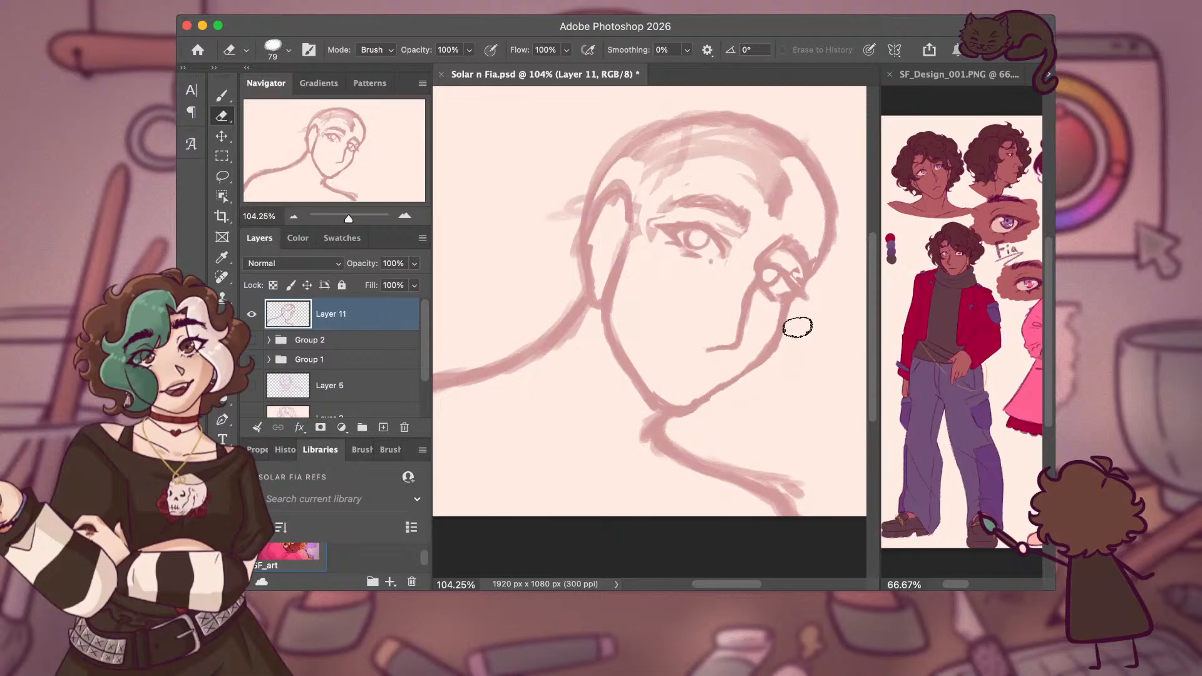
pyautogui.press('b')
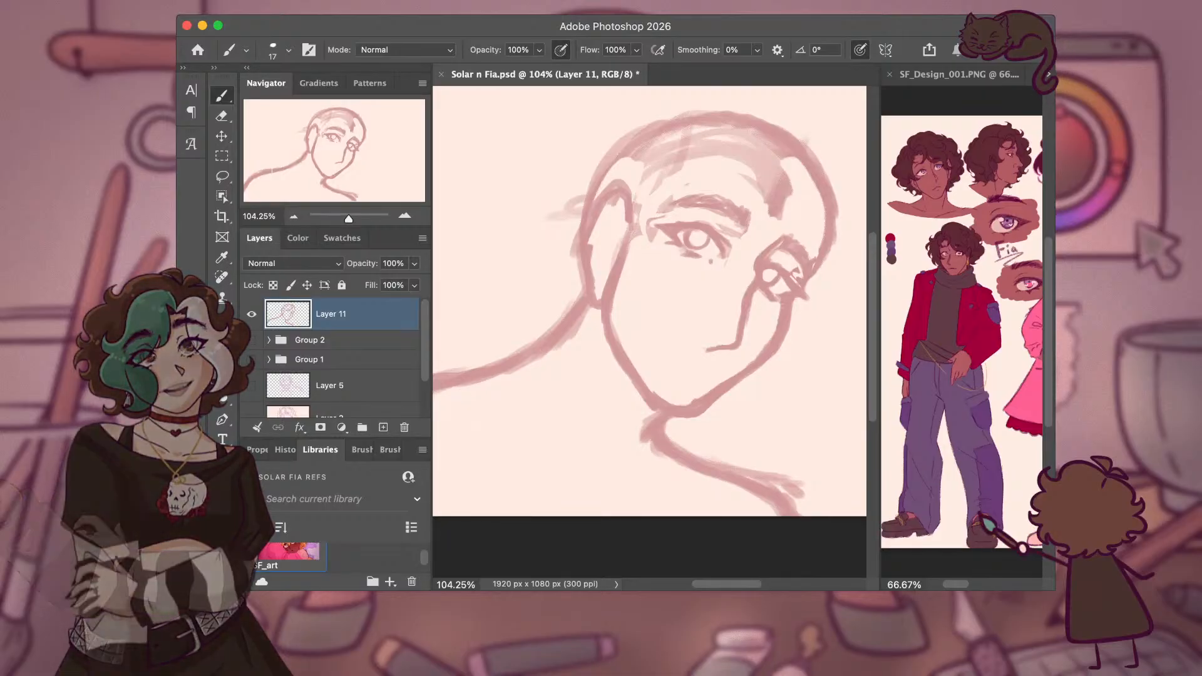
# Lasso the ear and jaw outline, rotate it 5.56 degrees and shift it slightly up and left to X 921.66, Y 540 px.
pyautogui.press('l')
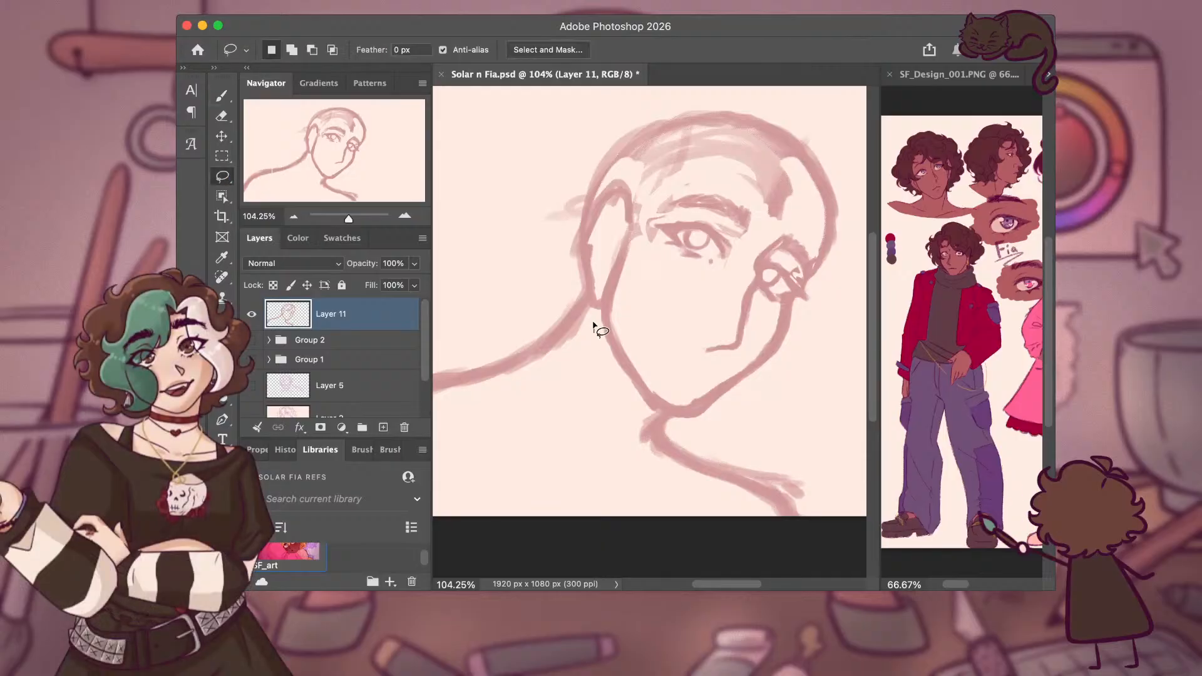
pyautogui.moveTo(585, 293)
pyautogui.mouseDown()
pyautogui.moveTo(584, 221)
pyautogui.moveTo(603, 188)
pyautogui.moveTo(626, 176)
pyautogui.mouseUp()
pyautogui.moveTo(674, 381)
pyautogui.mouseDown()
pyautogui.moveTo(743, 356)
pyautogui.moveTo(785, 298)
pyautogui.moveTo(802, 306)
pyautogui.moveTo(786, 356)
pyautogui.moveTo(688, 428)
pyautogui.moveTo(618, 393)
pyautogui.moveTo(604, 360)
pyautogui.mouseUp()
pyautogui.press('v')
pyautogui.hotkey('shift', 'Right')
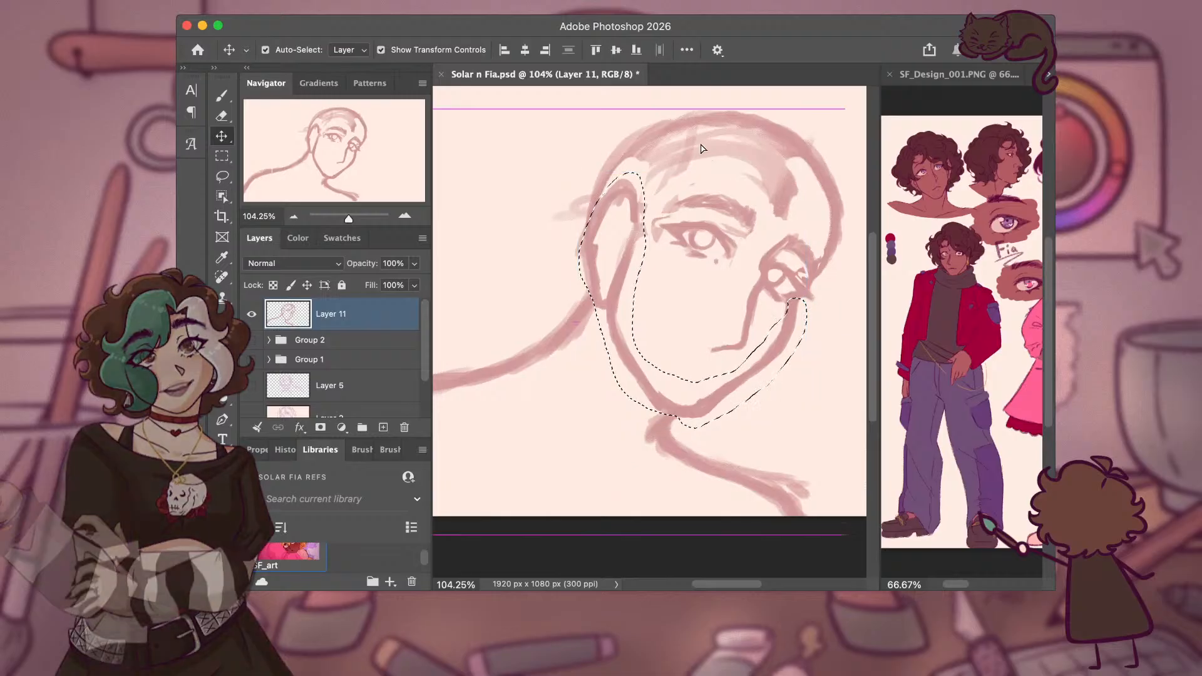
pyautogui.hotkey('shift', 'Left')
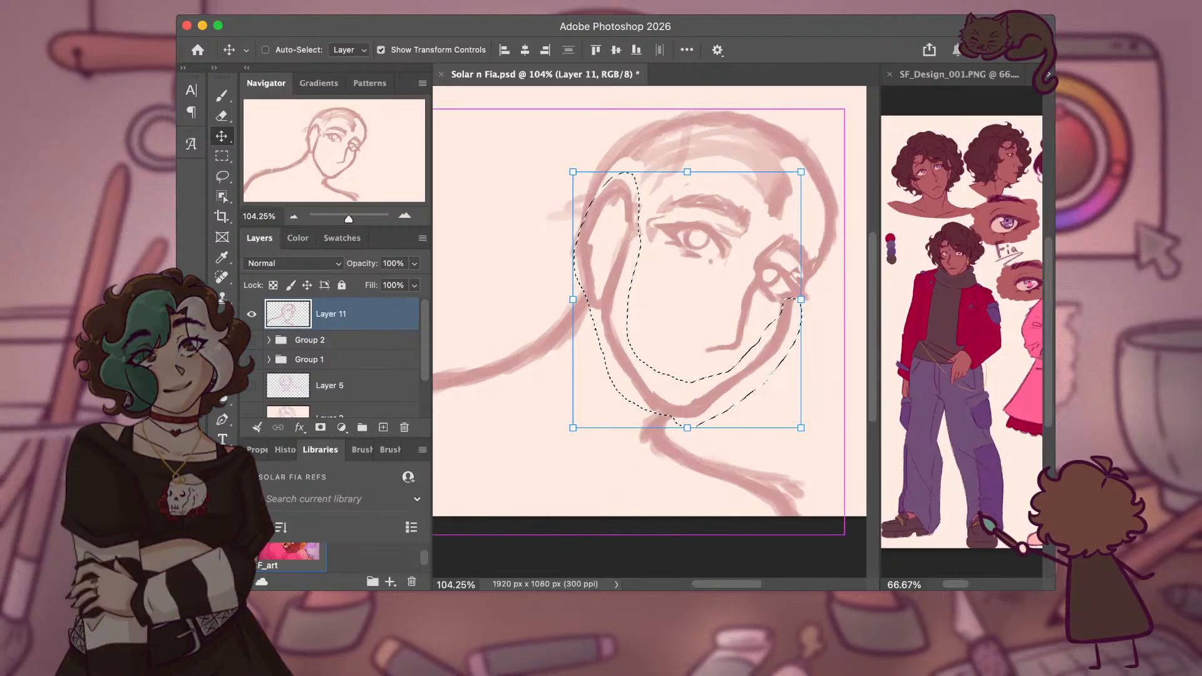
pyautogui.click(694, 171)
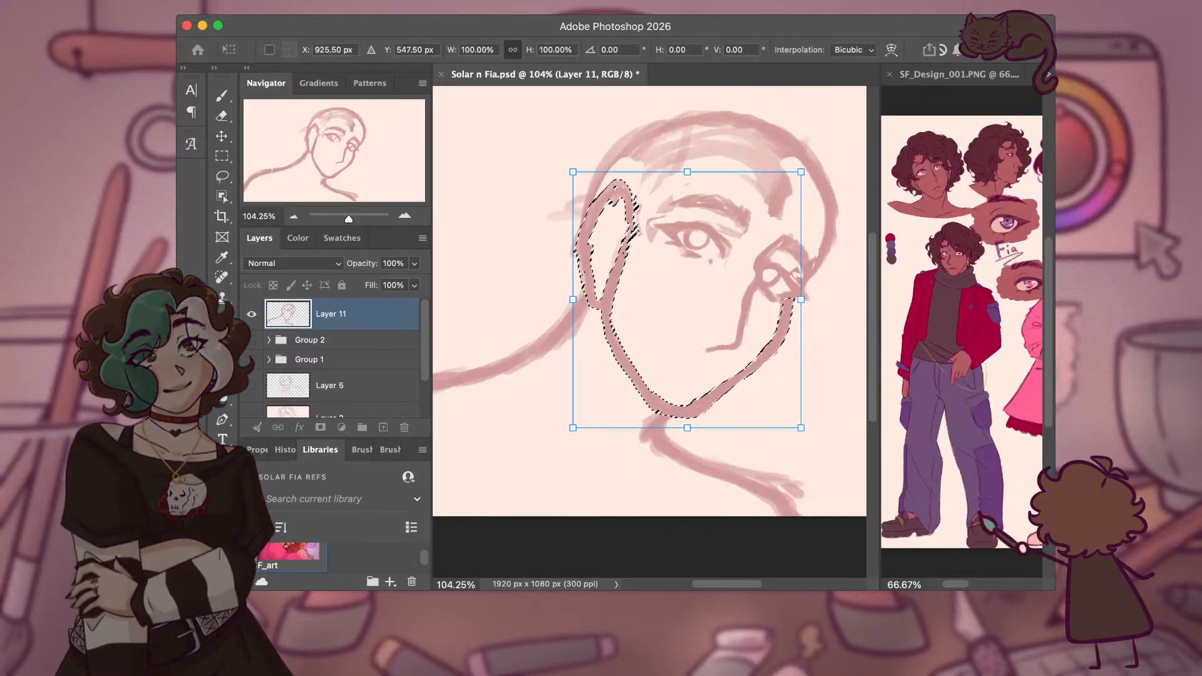
pyautogui.moveTo(694, 170); pyautogui.dragTo(696, 158)
pyautogui.hotkey('ctrl', 'z')
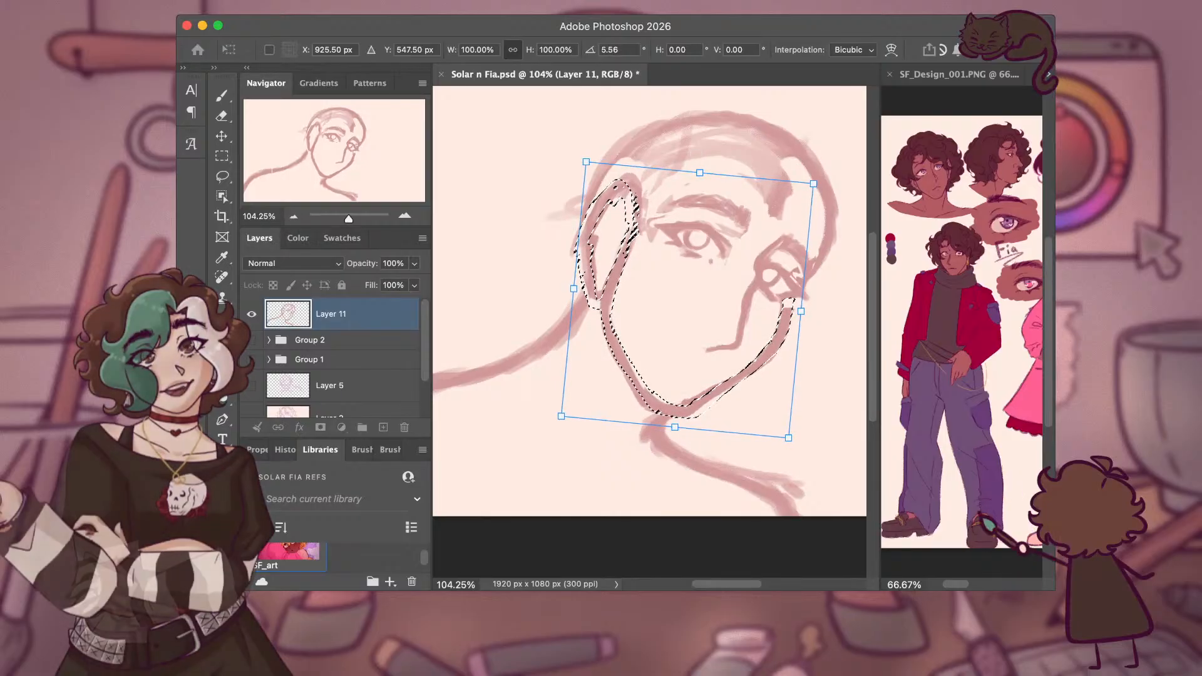
pyautogui.moveTo(704, 233); pyautogui.dragTo(704, 233)
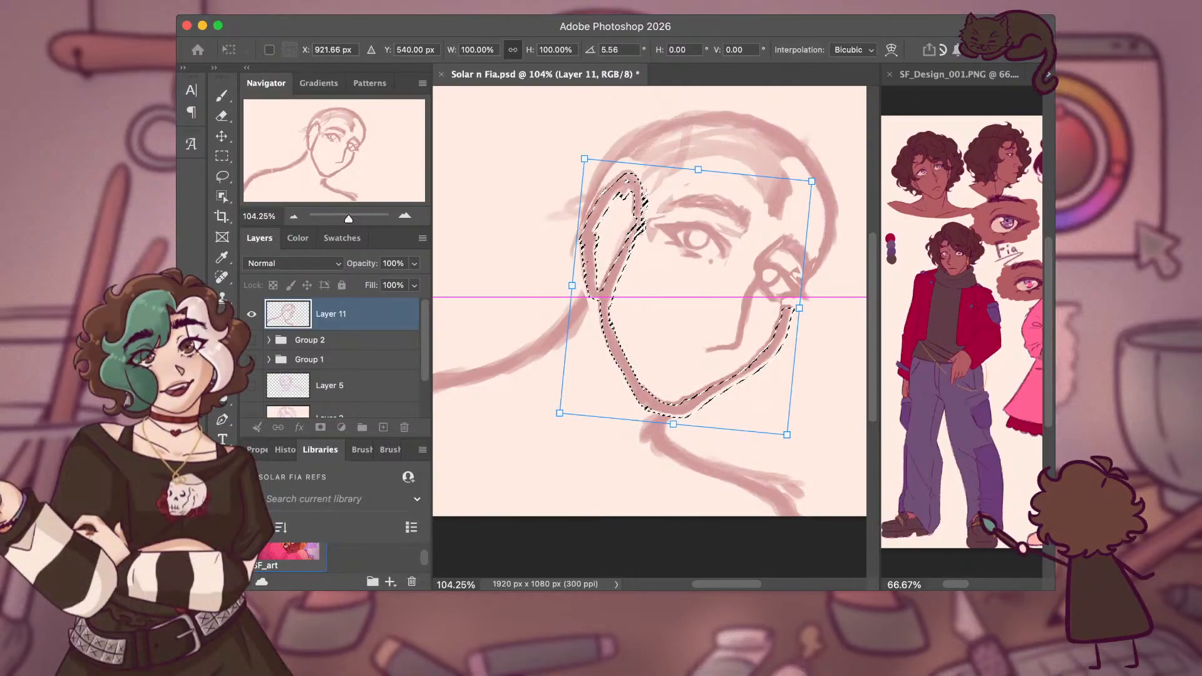
# Compare the ear and jaw outline before and after the rotation by repeatedly undoing and redoing the transform.
pyautogui.press('super+z')
pyautogui.press('super+z')
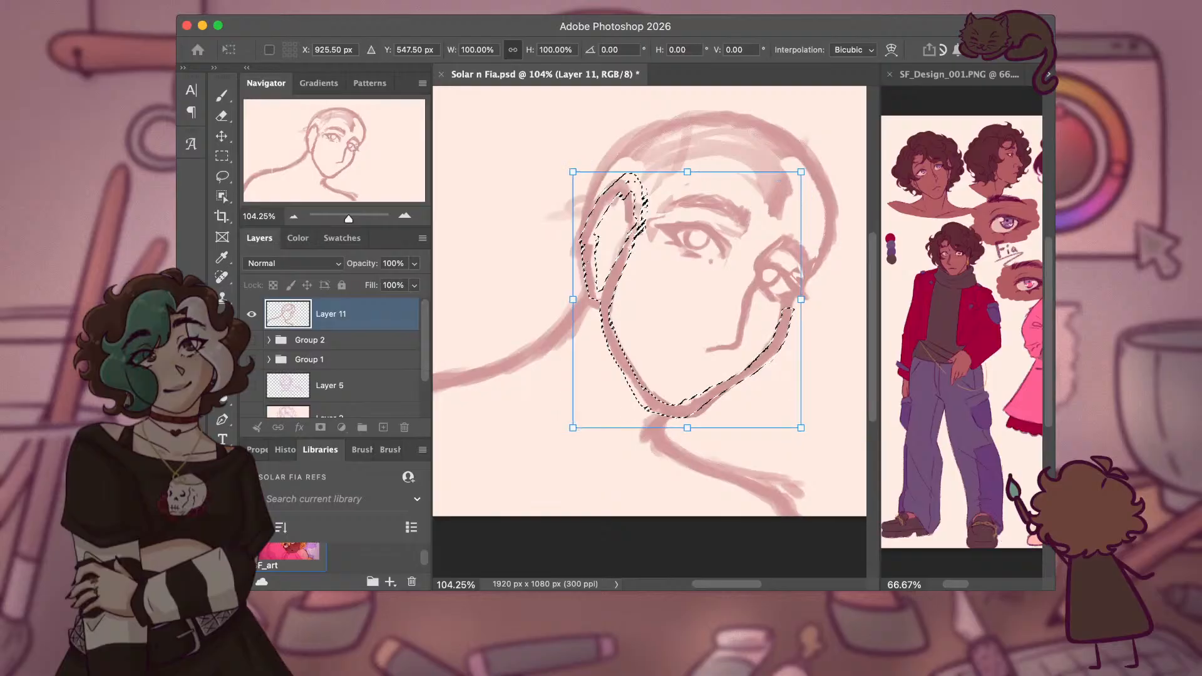
pyautogui.press('shift+super+z')
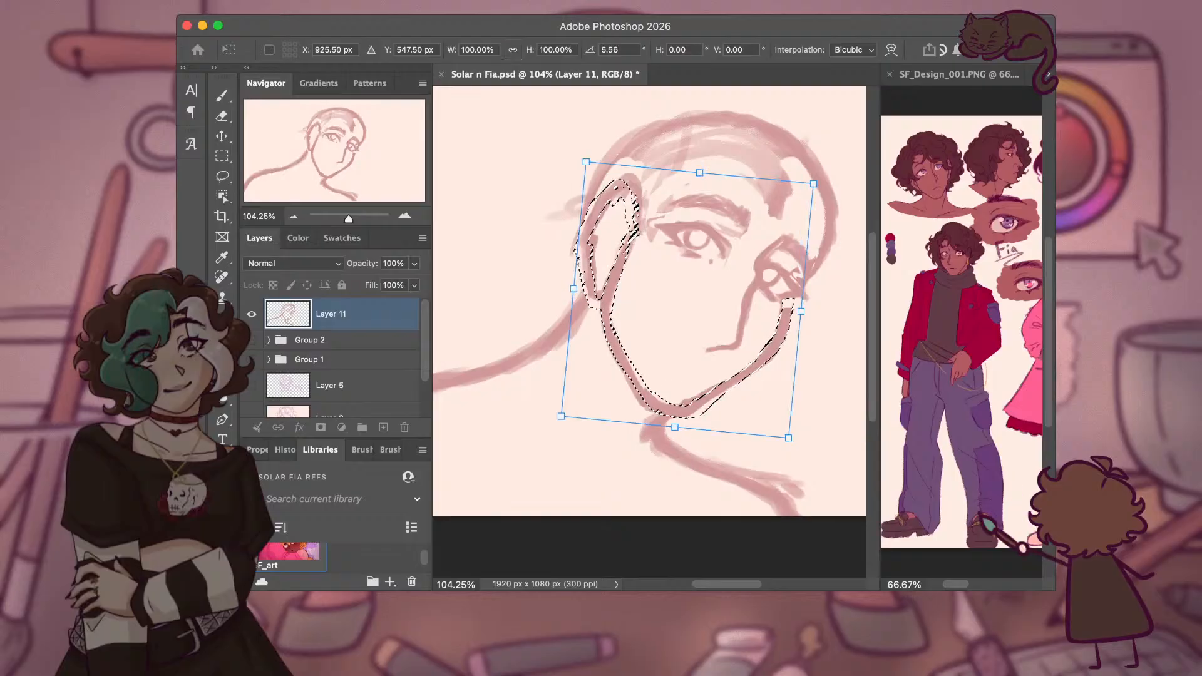
pyautogui.press('shift+super+z')
pyautogui.press('super+z')
pyautogui.press('super+z')
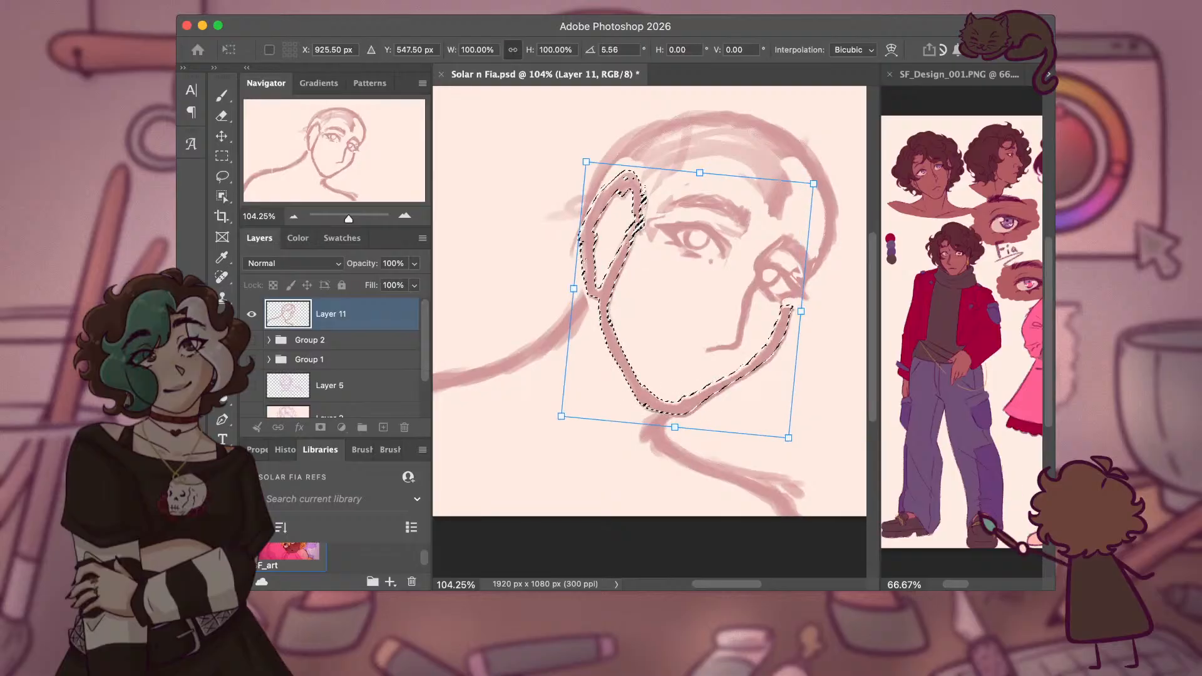
pyautogui.press('shift+super+z')
pyautogui.press('shift+super+z')
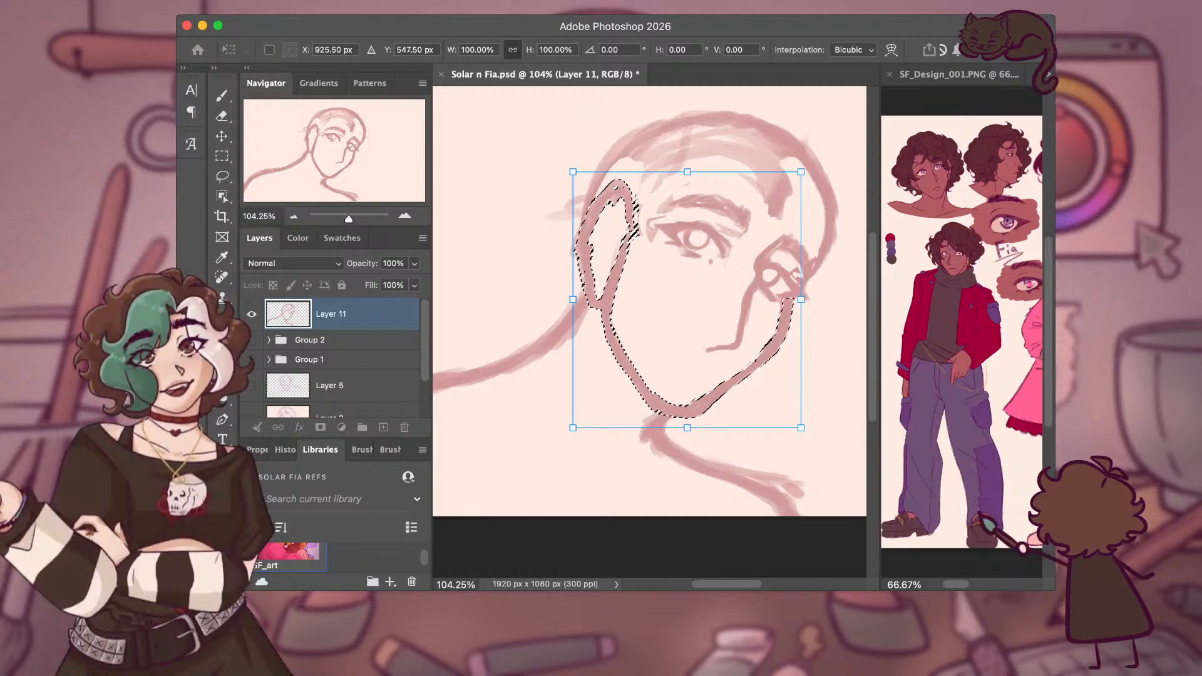
pyautogui.press('super+z')
pyautogui.press('super+z')
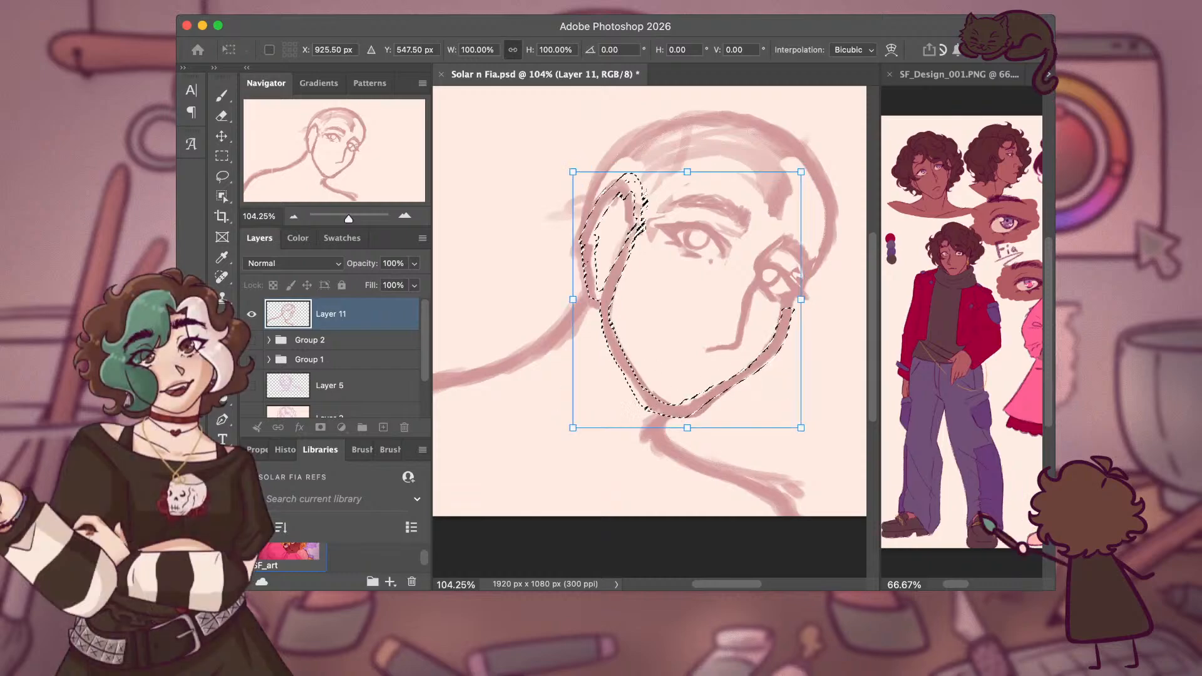
pyautogui.press('shift+super+z')
pyautogui.press('shift+super+z')
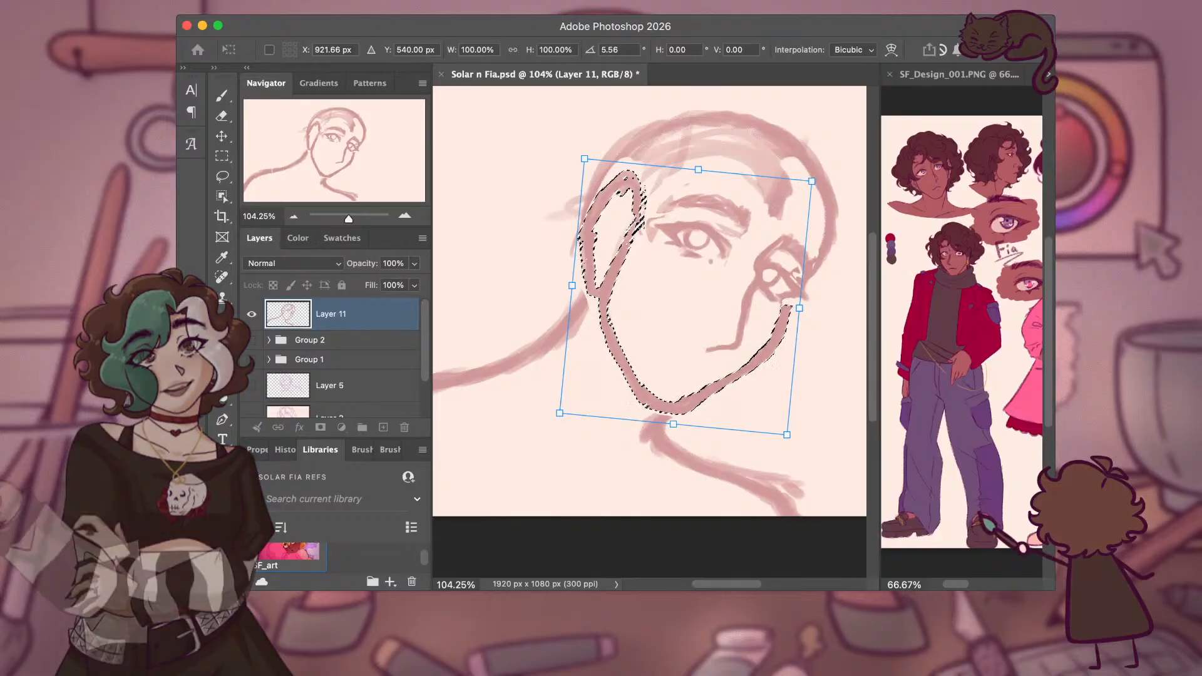
# Commit the rotated ear and jaw outline, deselect it and check it against the earlier version.
pyautogui.press('Return')
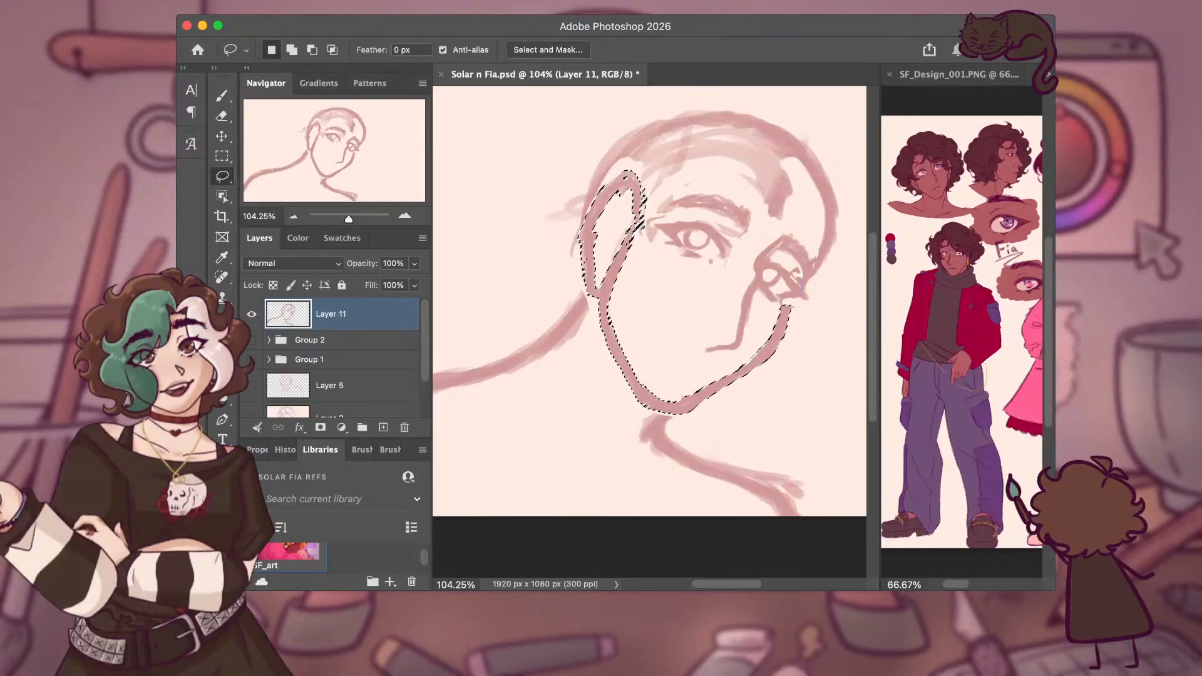
pyautogui.press('super+d')
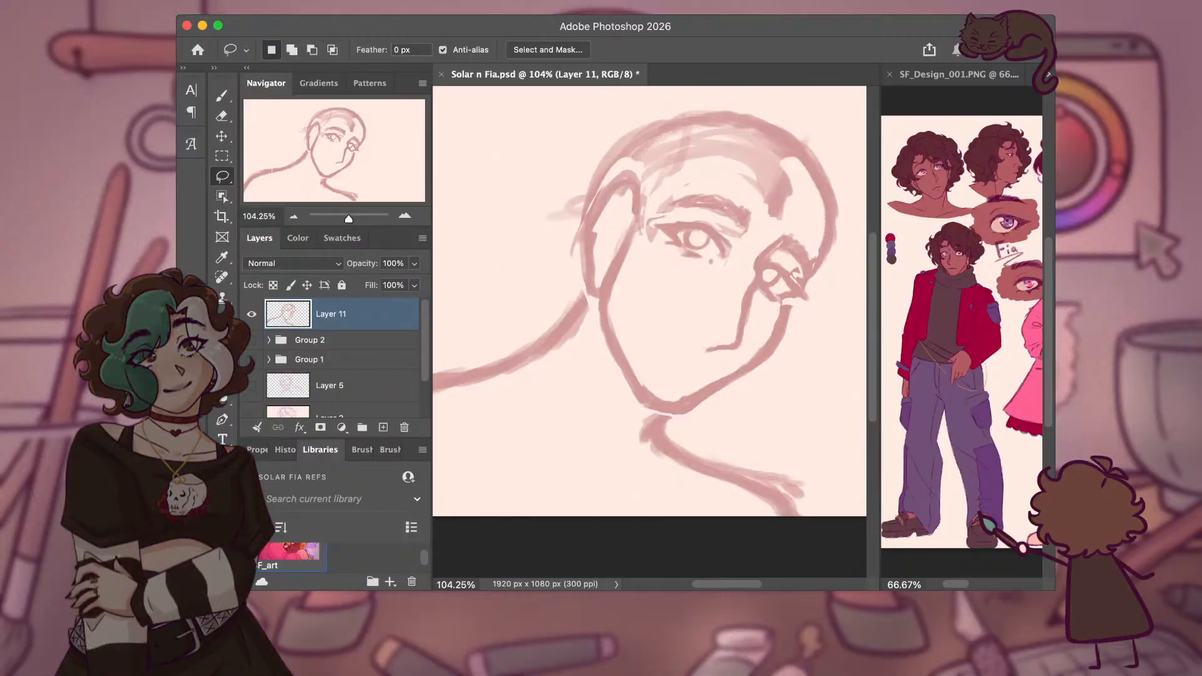
pyautogui.moveTo(623, 174)
pyautogui.mouseDown()
pyautogui.moveTo(627, 400)
pyautogui.moveTo(635, 181)
pyautogui.mouseUp()
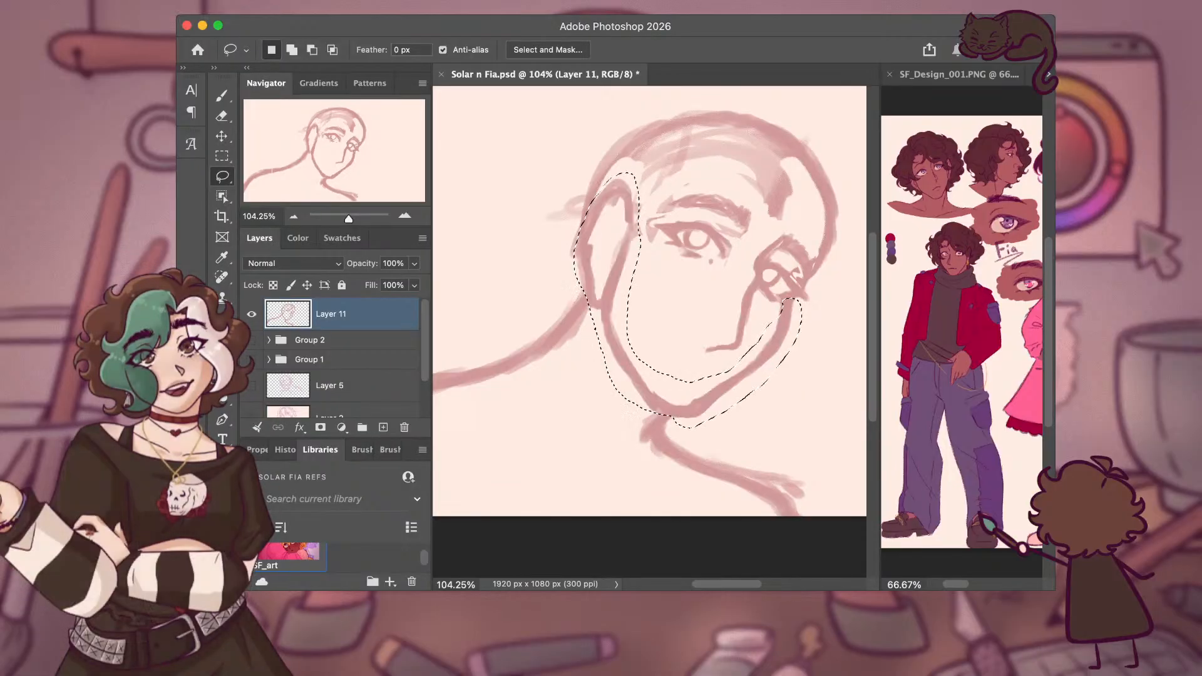
pyautogui.press('super+d')
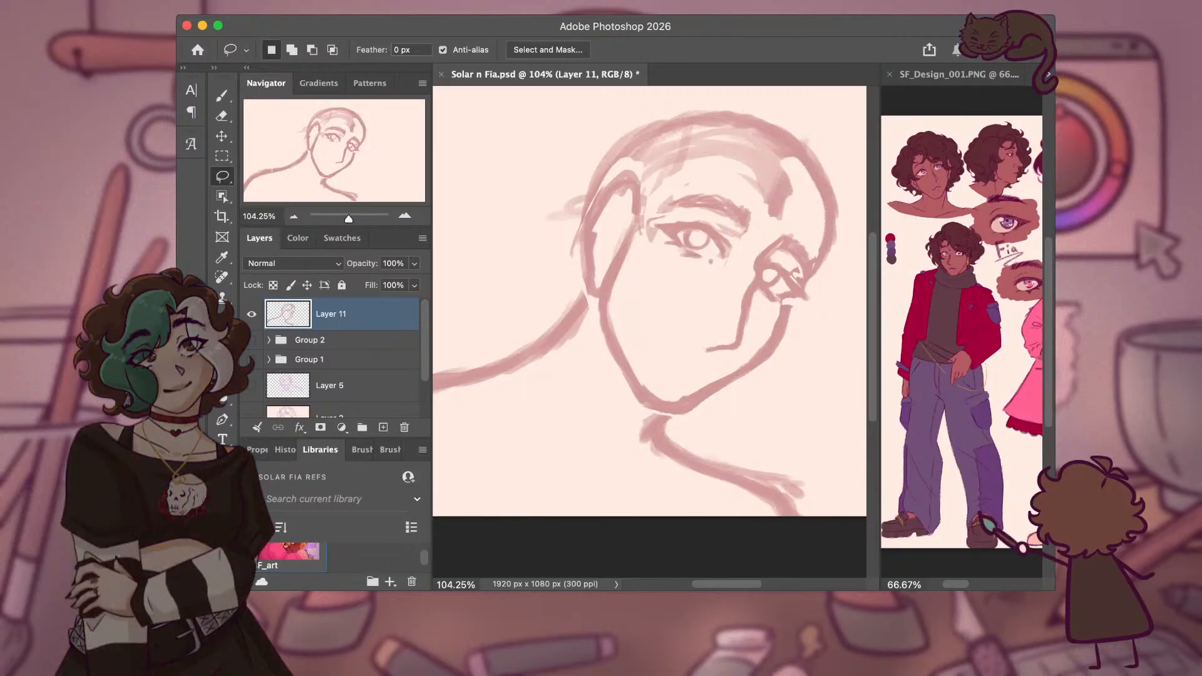
# Close the gaps where the rotated outline meets the far eye and the neck with the size 17 brush.
pyautogui.press('b')
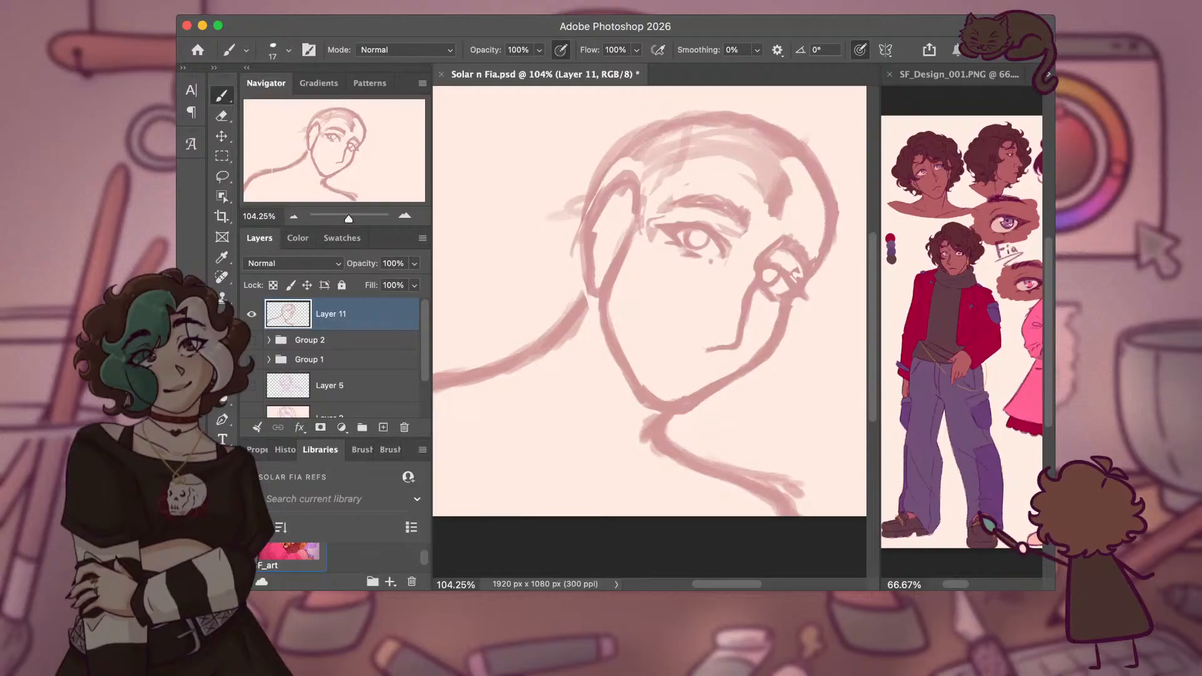
pyautogui.moveTo(689, 357); pyautogui.dragTo(695, 367)
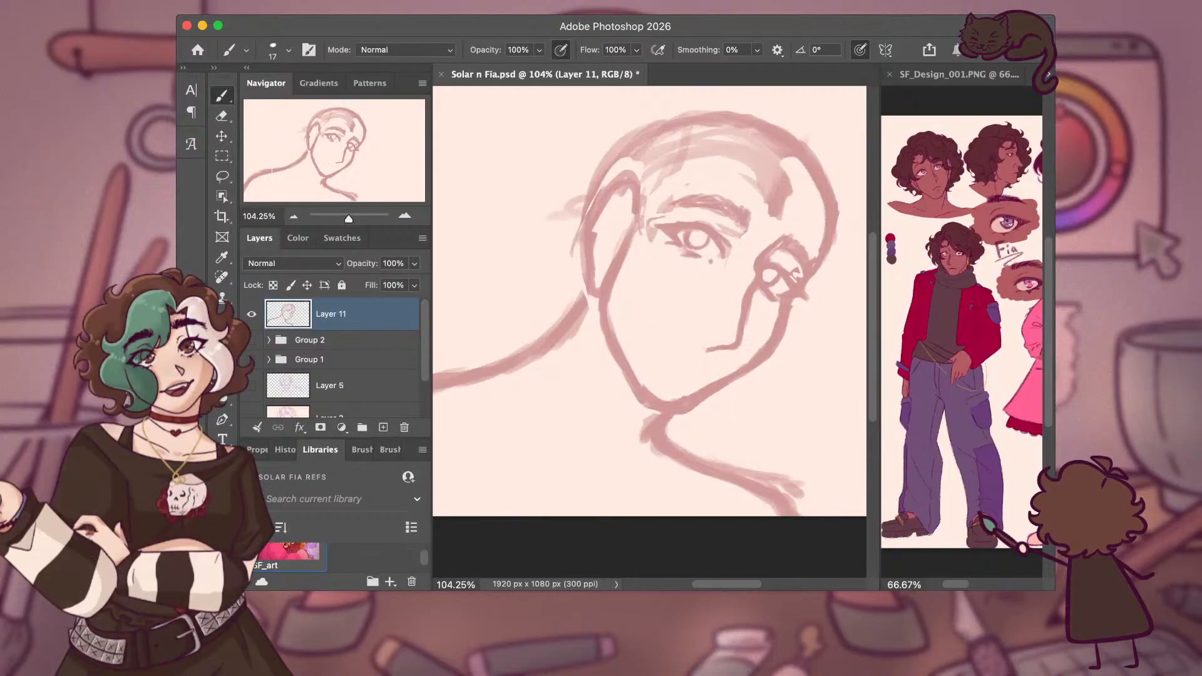
# Try to sketch a short mouth line between the nose and the chin.
pyautogui.scroll(5, 670, 316)
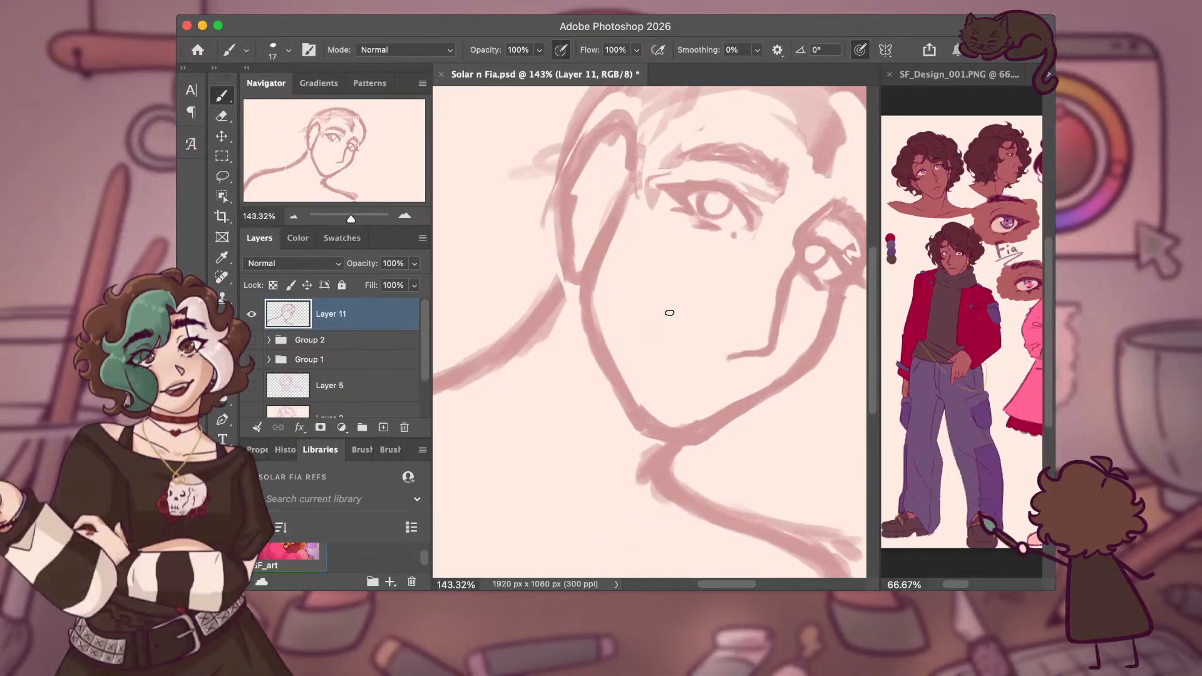
pyautogui.scroll(2, 670, 313)
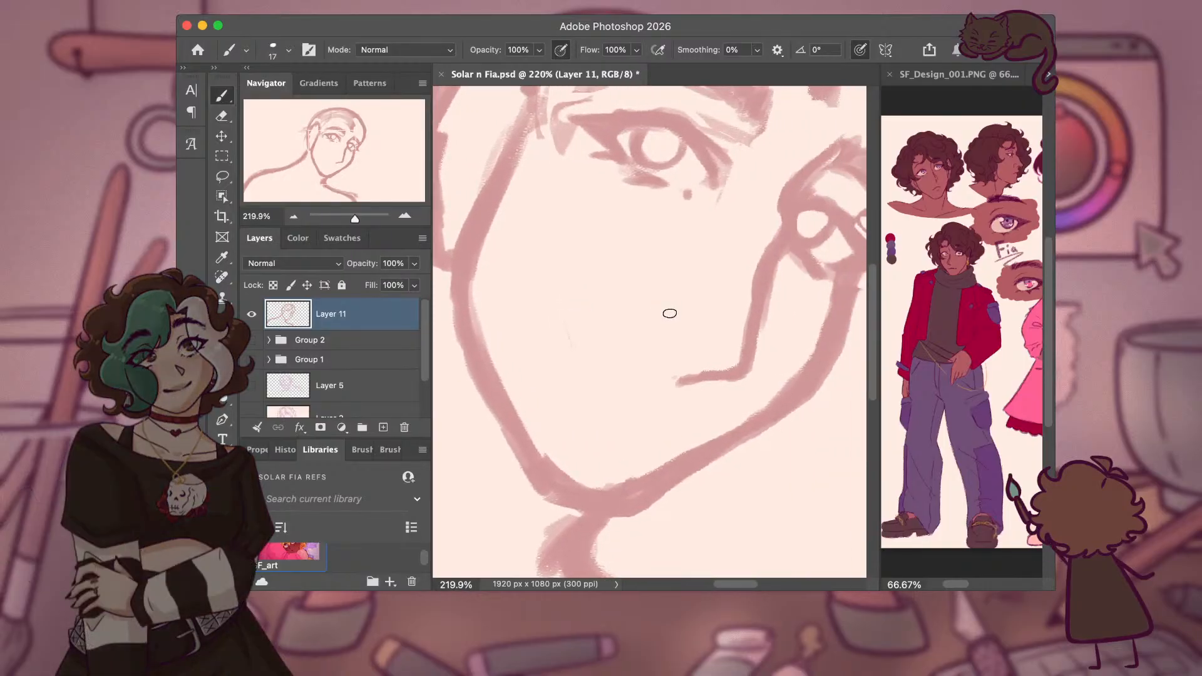
pyautogui.scroll(-1, 670, 313)
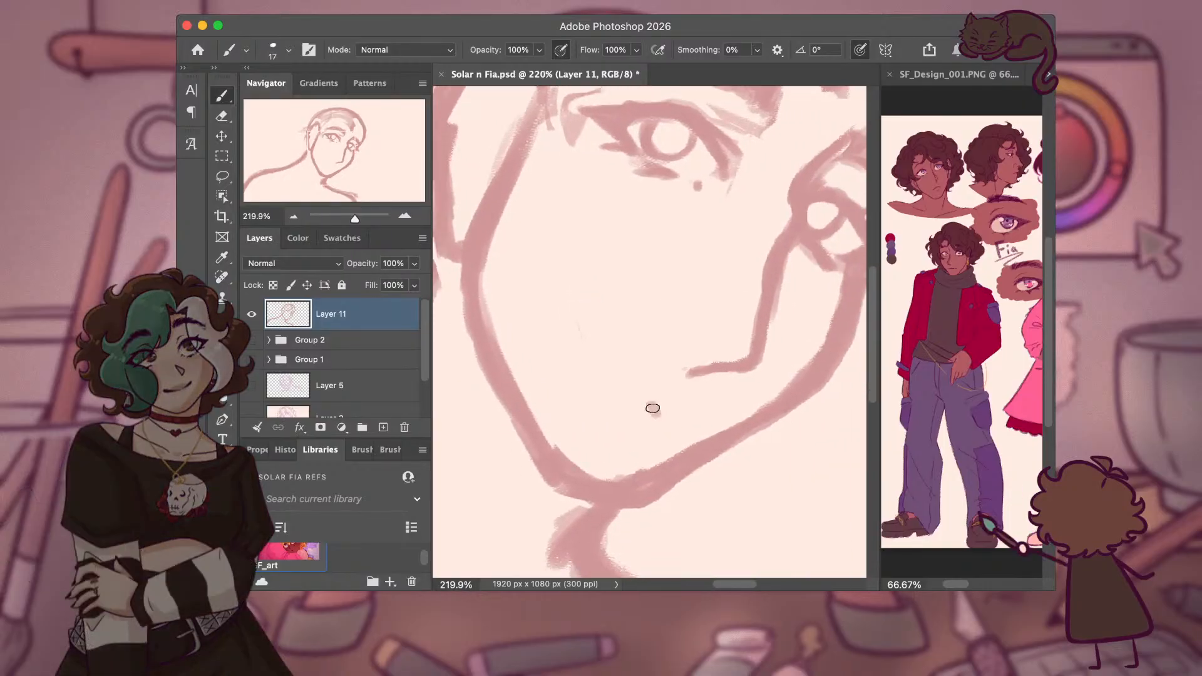
pyautogui.moveTo(596, 392); pyautogui.dragTo(620, 398)
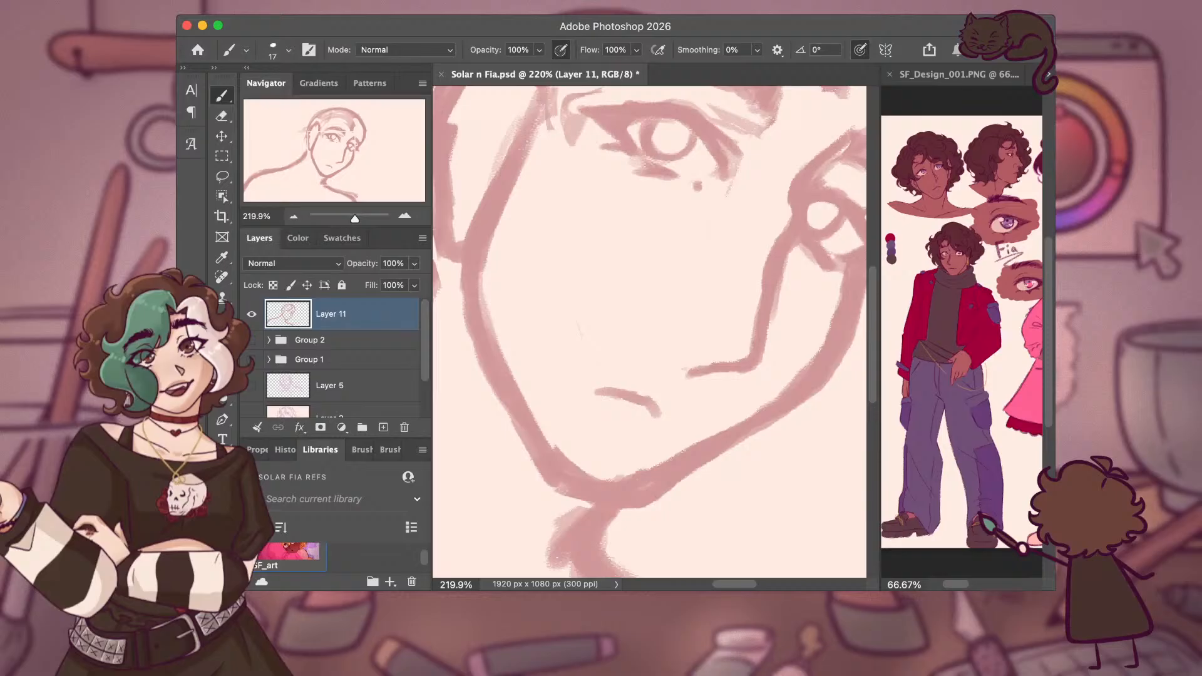
pyautogui.press('r')
pyautogui.click(619, 394)
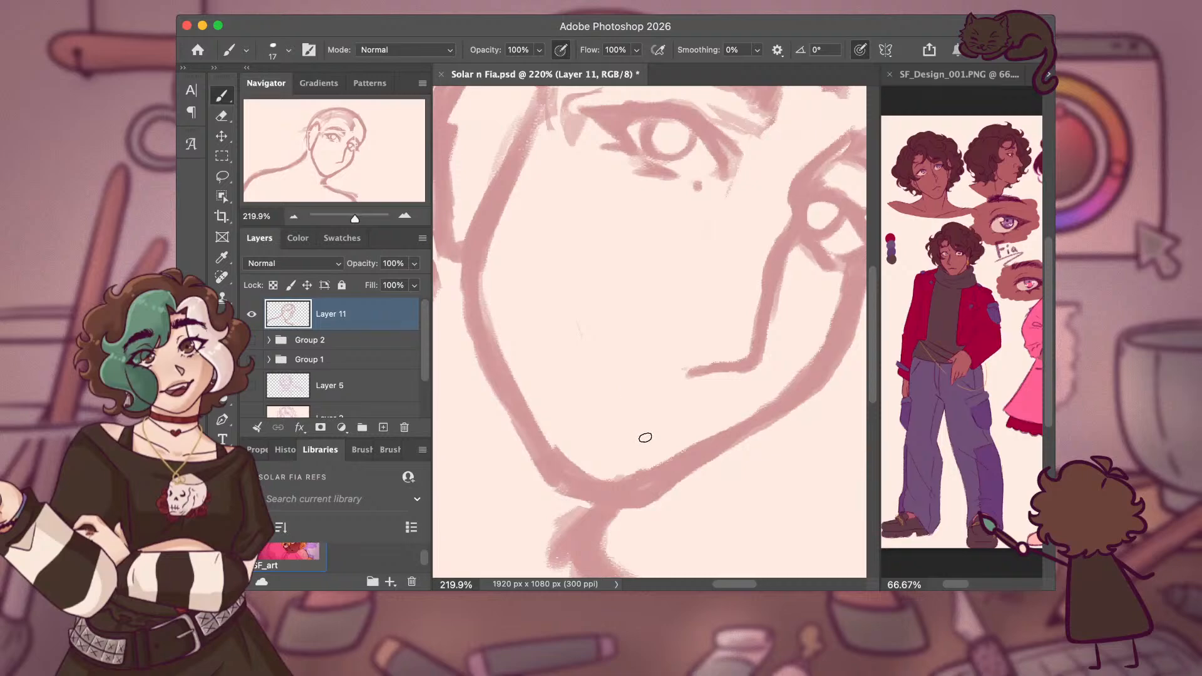
pyautogui.press('r')
pyautogui.click(602, 388)
pyautogui.moveTo(602, 387); pyautogui.dragTo(610, 391)
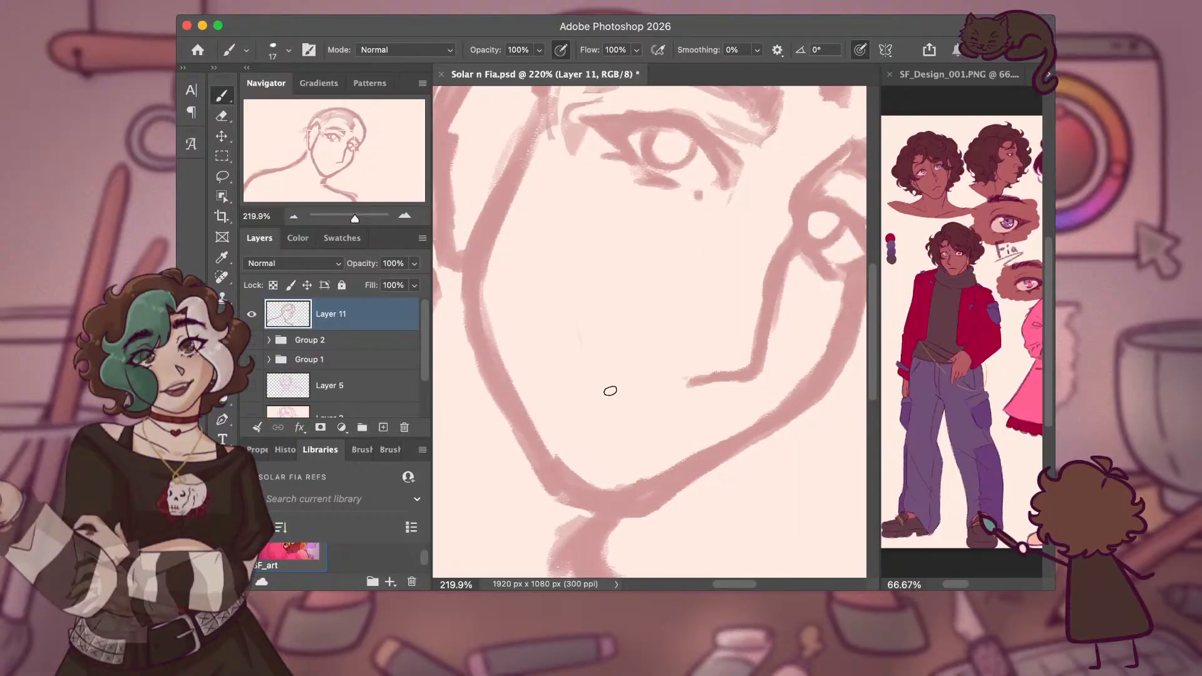
# Sketch closed, tilted lips with a thick upper lip between the nose and the chin using the size 17 brush.
pyautogui.press('r')
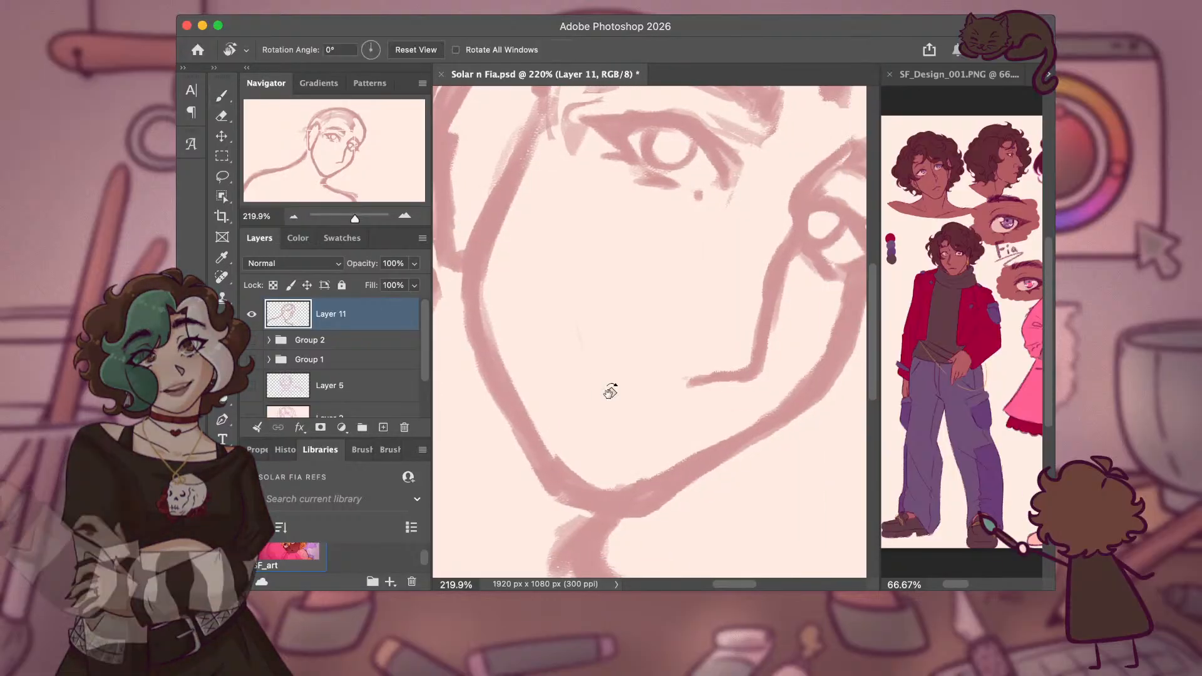
pyautogui.moveTo(623, 343); pyautogui.dragTo(646, 337)
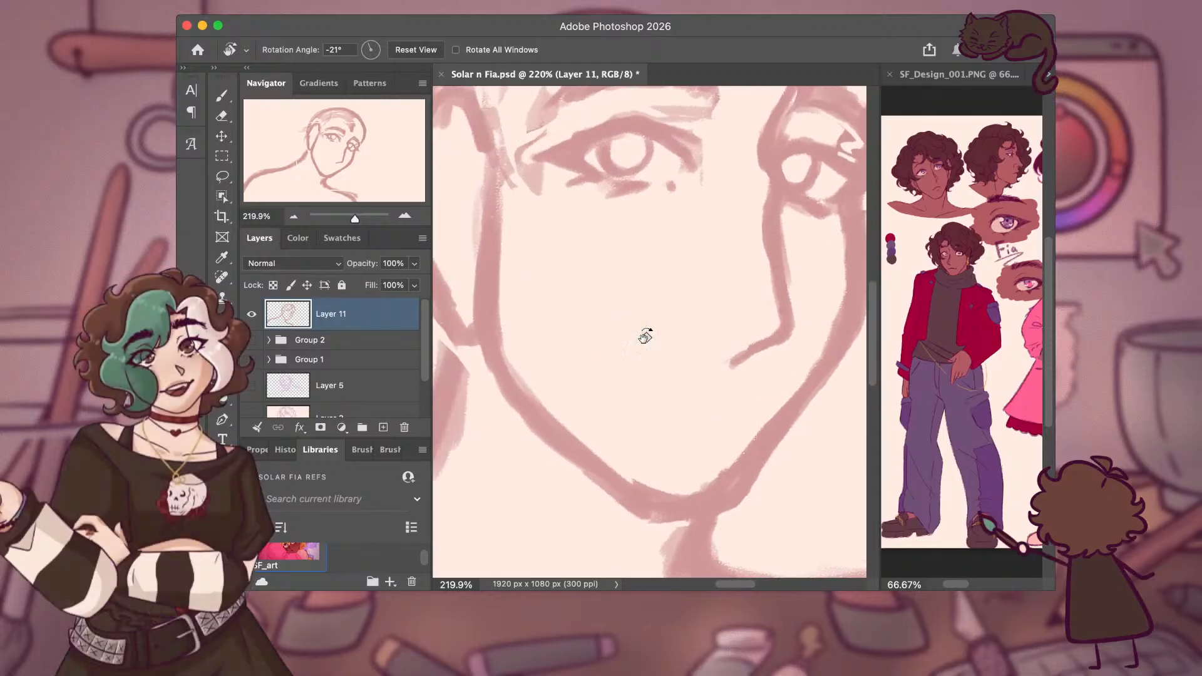
pyautogui.scroll(-3, 645, 337)
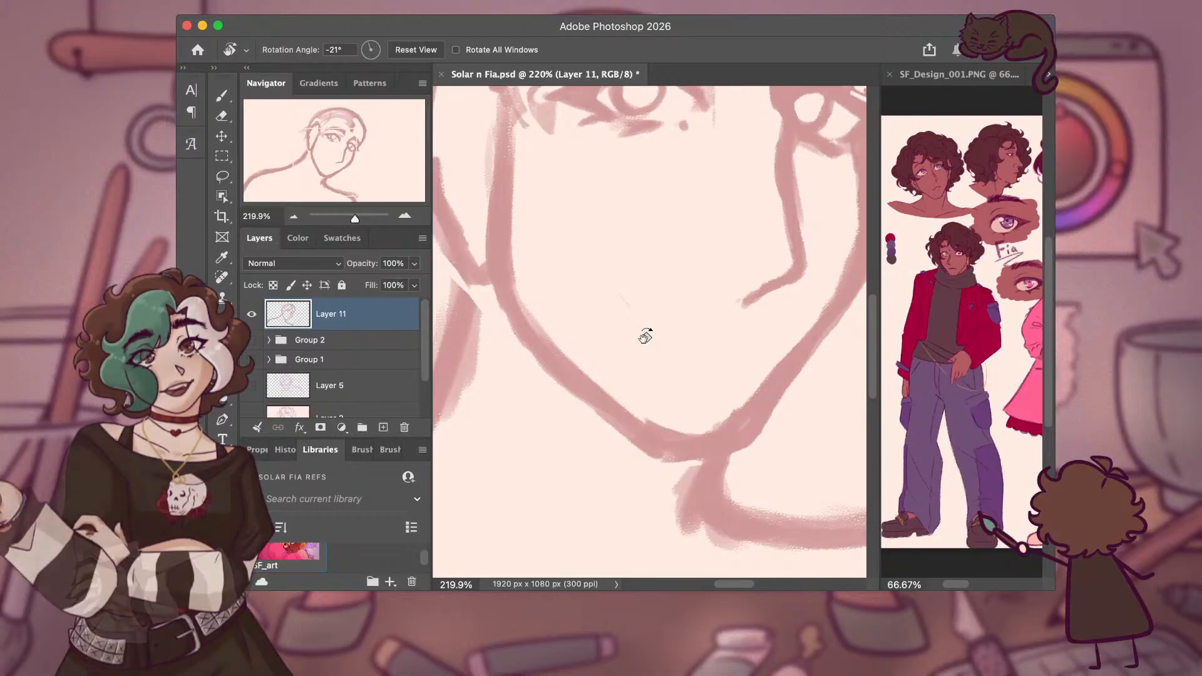
pyautogui.moveTo(646, 336); pyautogui.dragTo(726, 351)
pyautogui.moveTo(742, 392); pyautogui.dragTo(746, 378)
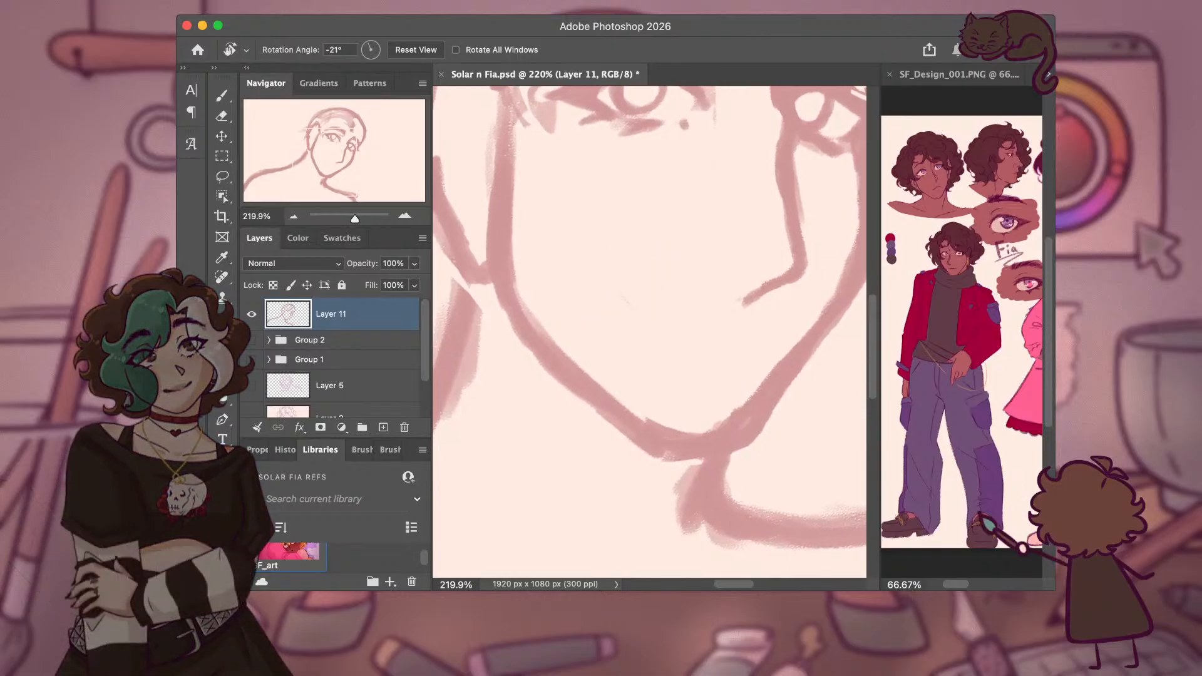
pyautogui.click(225, 99)
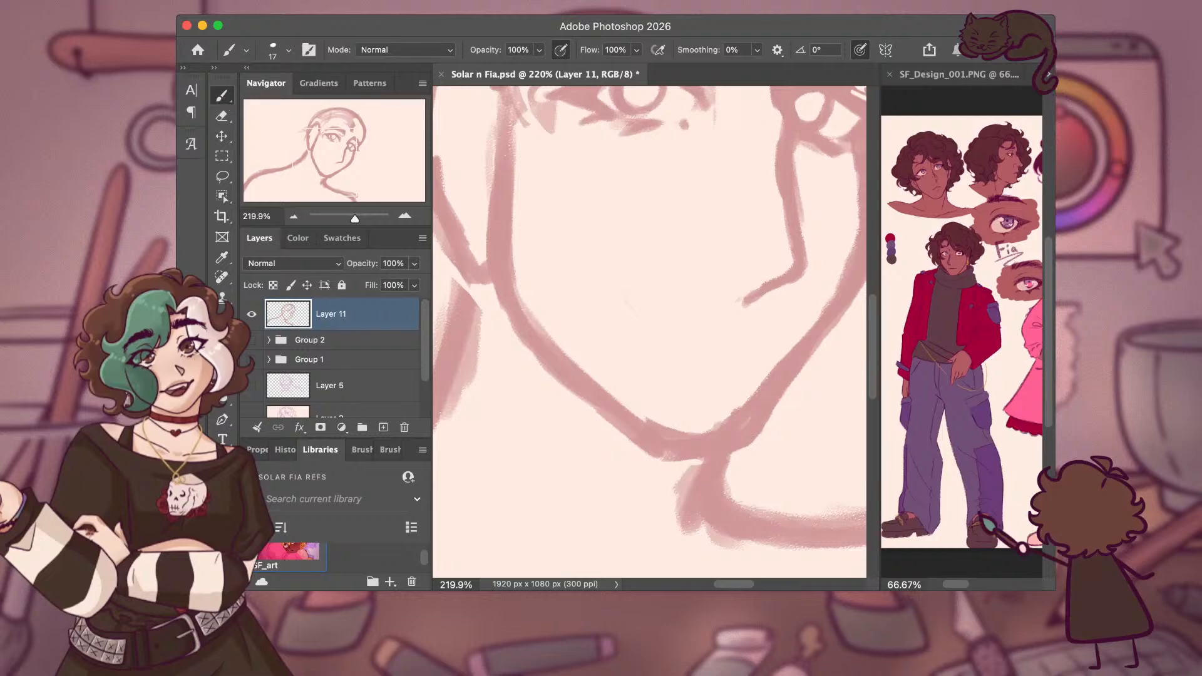
pyautogui.moveTo(732, 334)
pyautogui.mouseDown()
pyautogui.moveTo(692, 340)
pyautogui.moveTo(710, 333)
pyautogui.moveTo(695, 339)
pyautogui.moveTo(732, 365)
pyautogui.mouseUp()
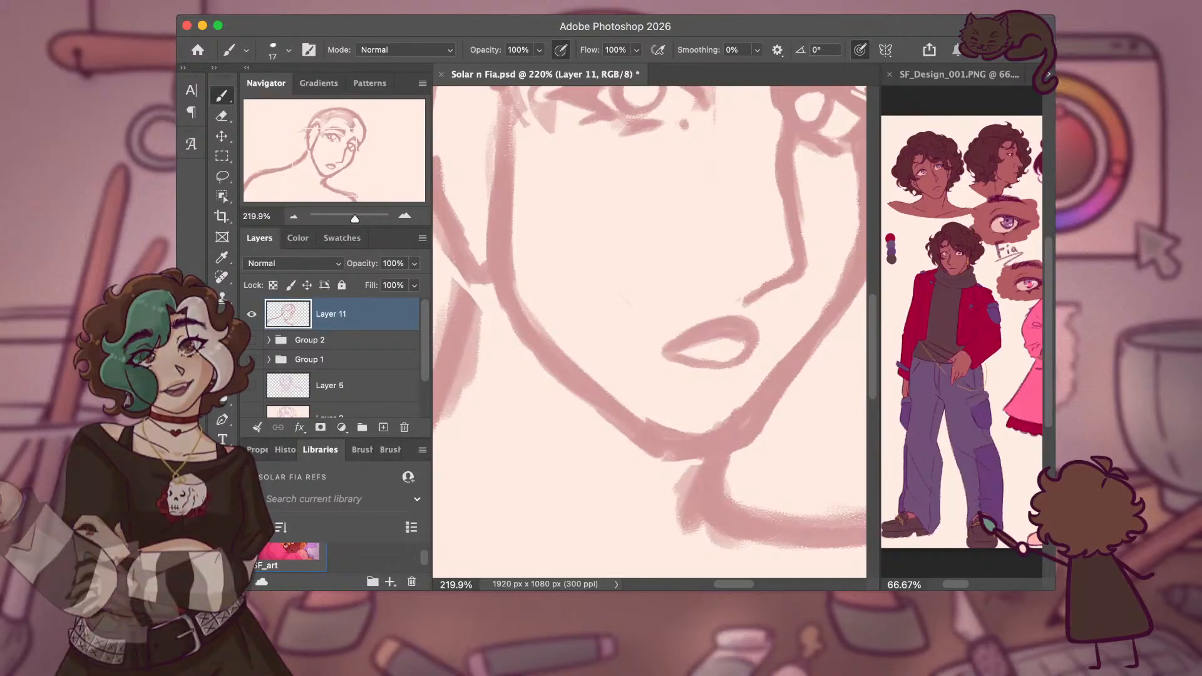
pyautogui.hotkey('ctrl', 'z')
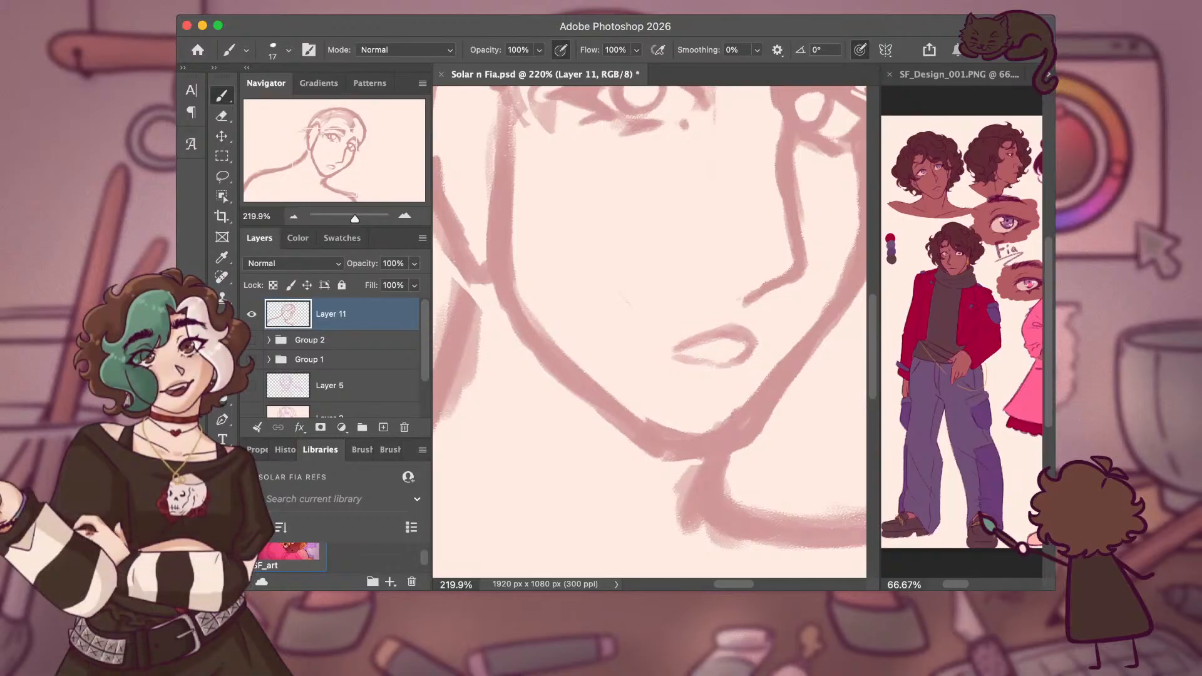
pyautogui.hotkey('ctrl', 'shift', 'z')
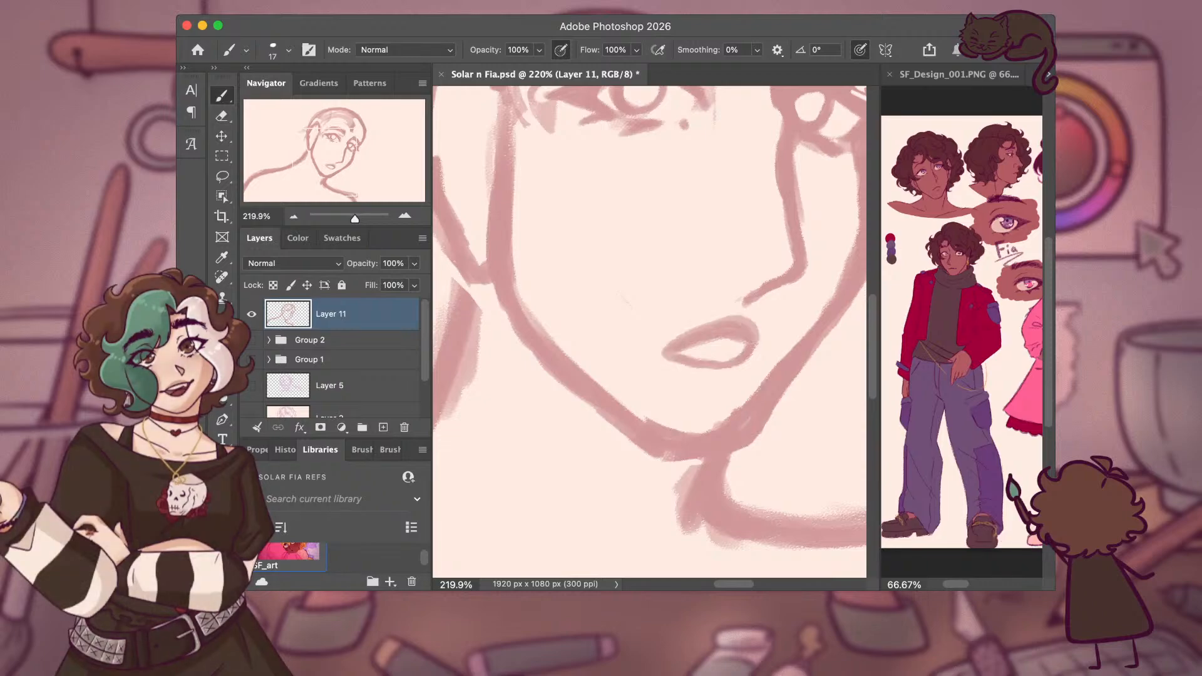
# Rework the upper lip's thickness and add a short shading line beneath the lower lip with the size 17 brush.
pyautogui.hotkey('ctrl', 'z')
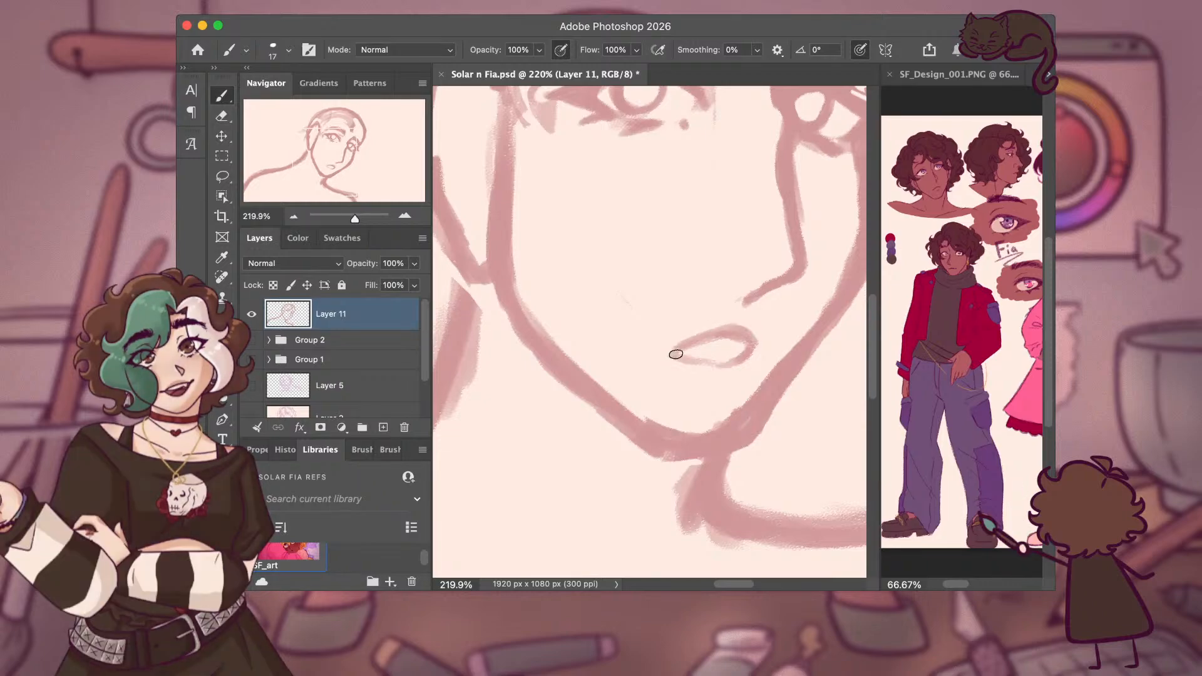
pyautogui.hotkey('ctrl', 'shift', 'z')
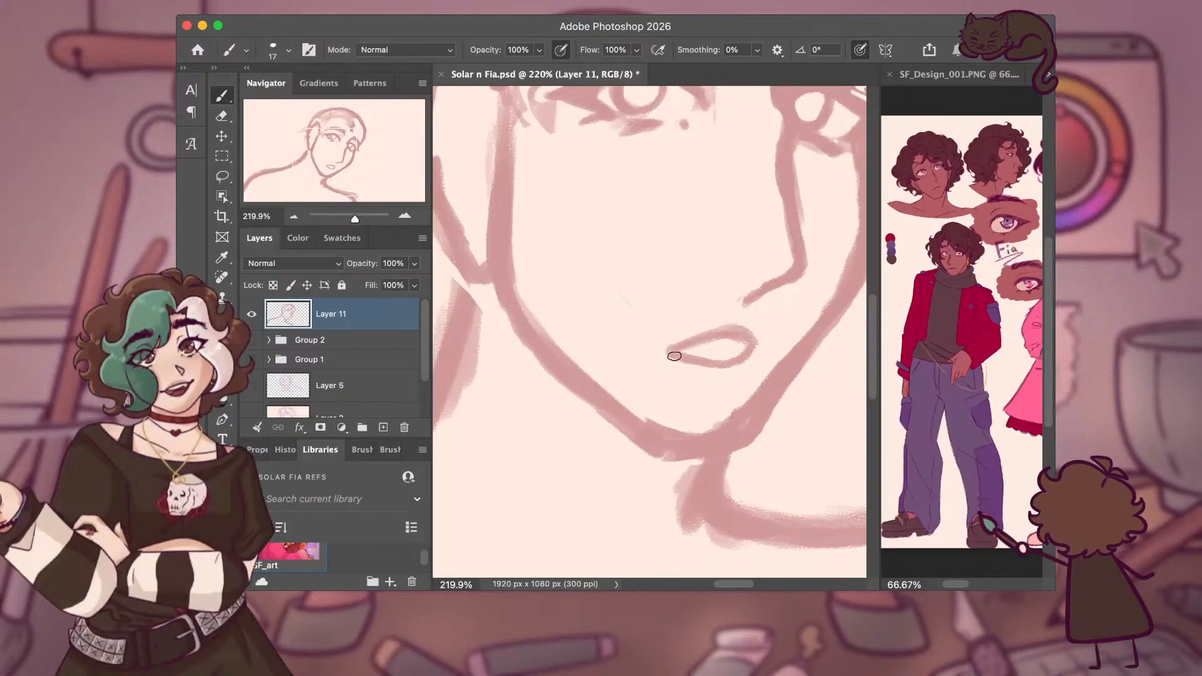
pyautogui.hotkey('ctrl', 'z')
pyautogui.moveTo(732, 328); pyautogui.dragTo(719, 322)
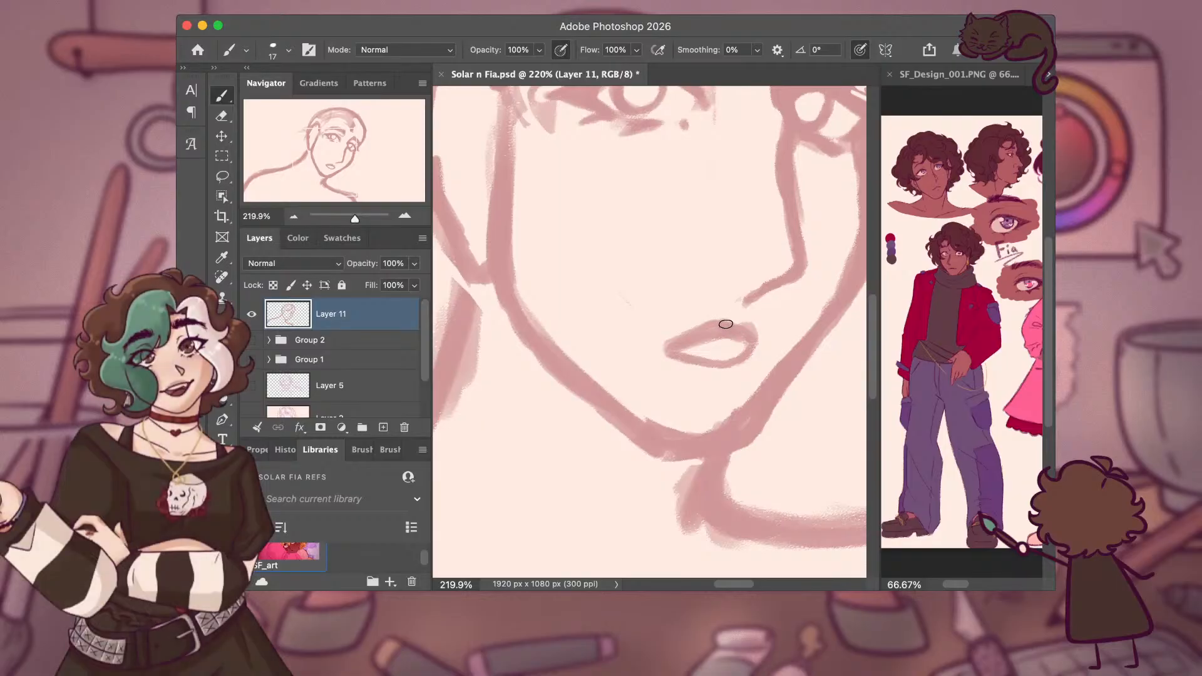
pyautogui.moveTo(666, 346); pyautogui.dragTo(686, 342)
# Darken the short lower-lash mark beneath the near eye's inner corner.
pyautogui.scroll(5, 649, 332)
pyautogui.hscroll(2, 649, 332)
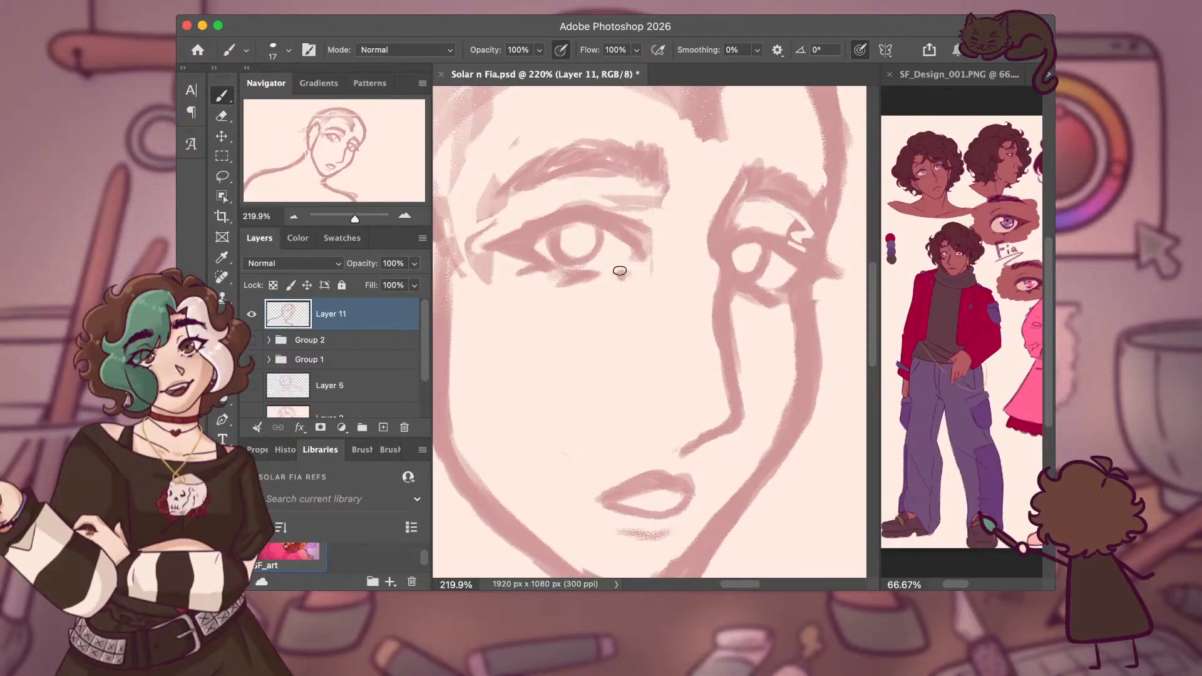
pyautogui.moveTo(620, 274); pyautogui.dragTo(636, 276)
pyautogui.hscroll(-3, 650, 332)
pyautogui.scroll(-1, 650, 332)
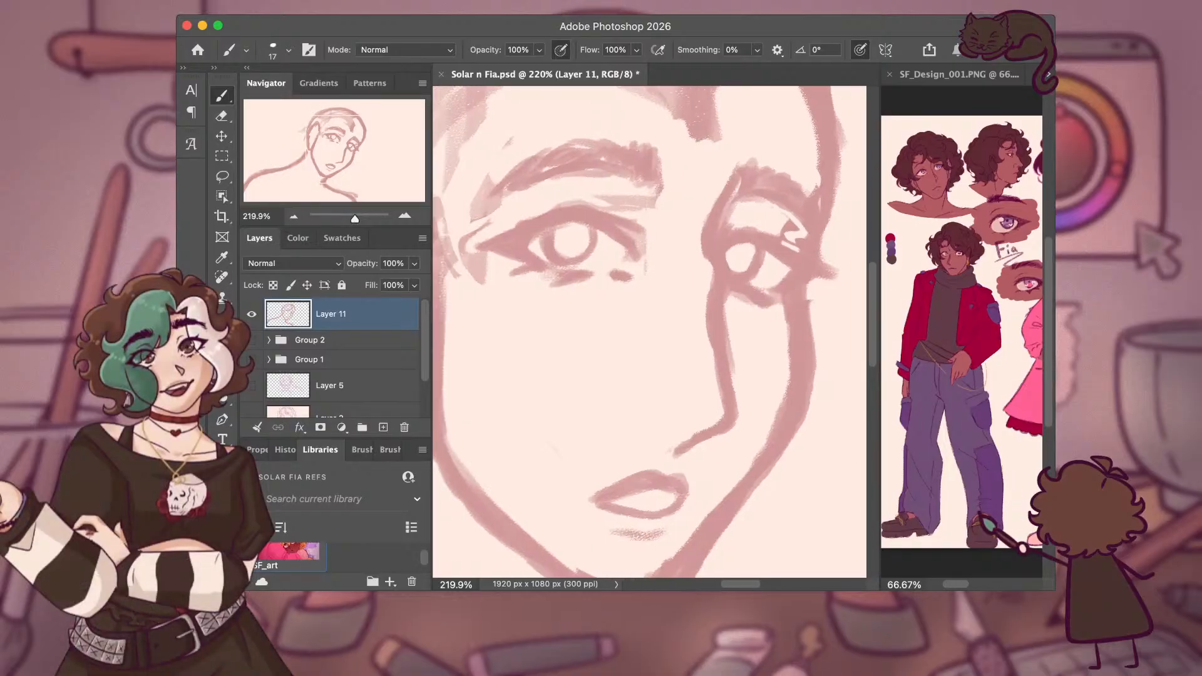
# Level the canvas view, lasso the ear, jaw, nose and lips, scale them down slightly, and deselect.
pyautogui.scroll(-5, 636, 280)
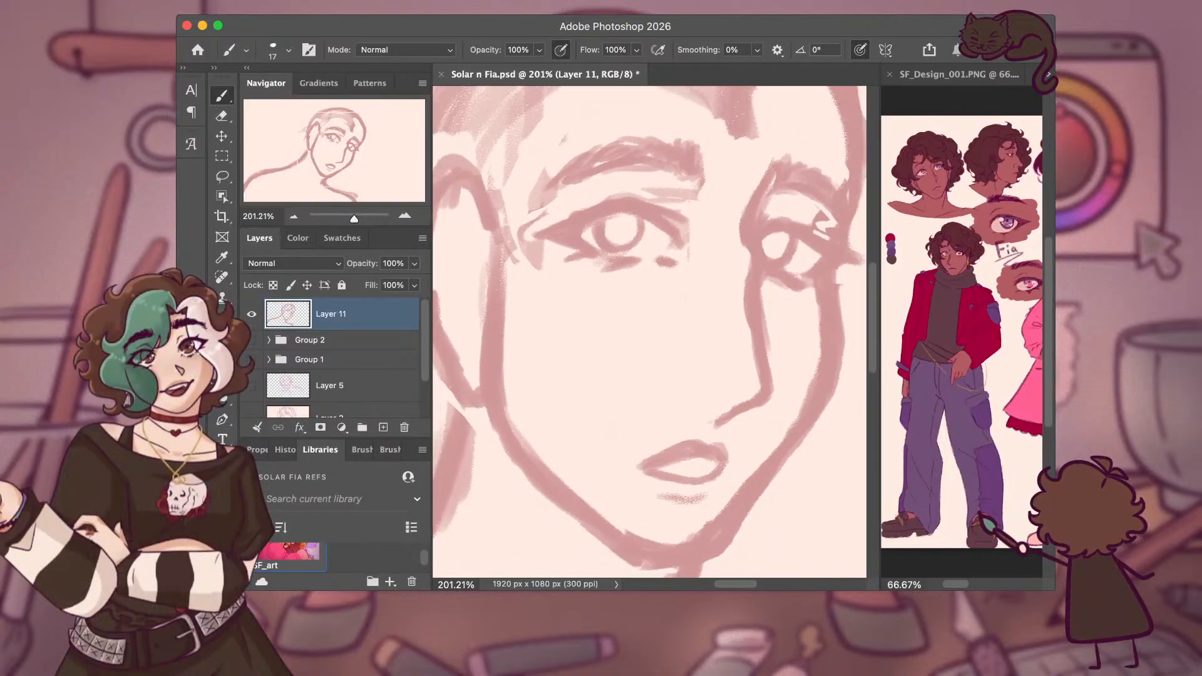
pyautogui.scroll(-3, 637, 280)
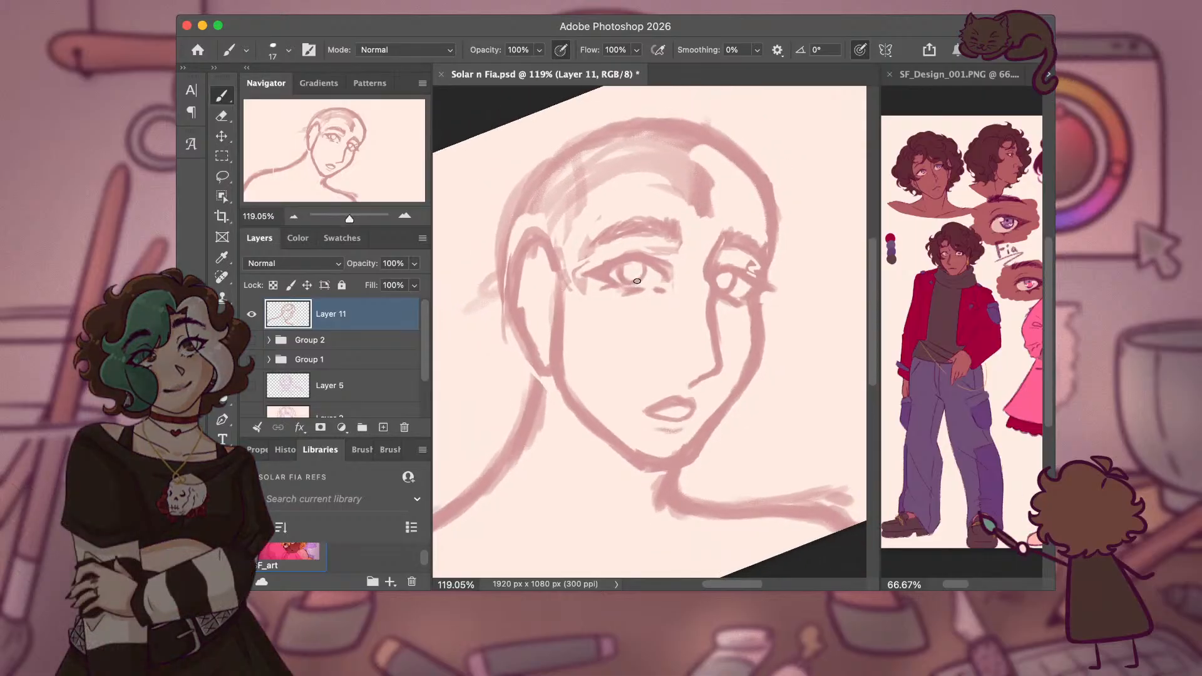
pyautogui.scroll(-2, 639, 283)
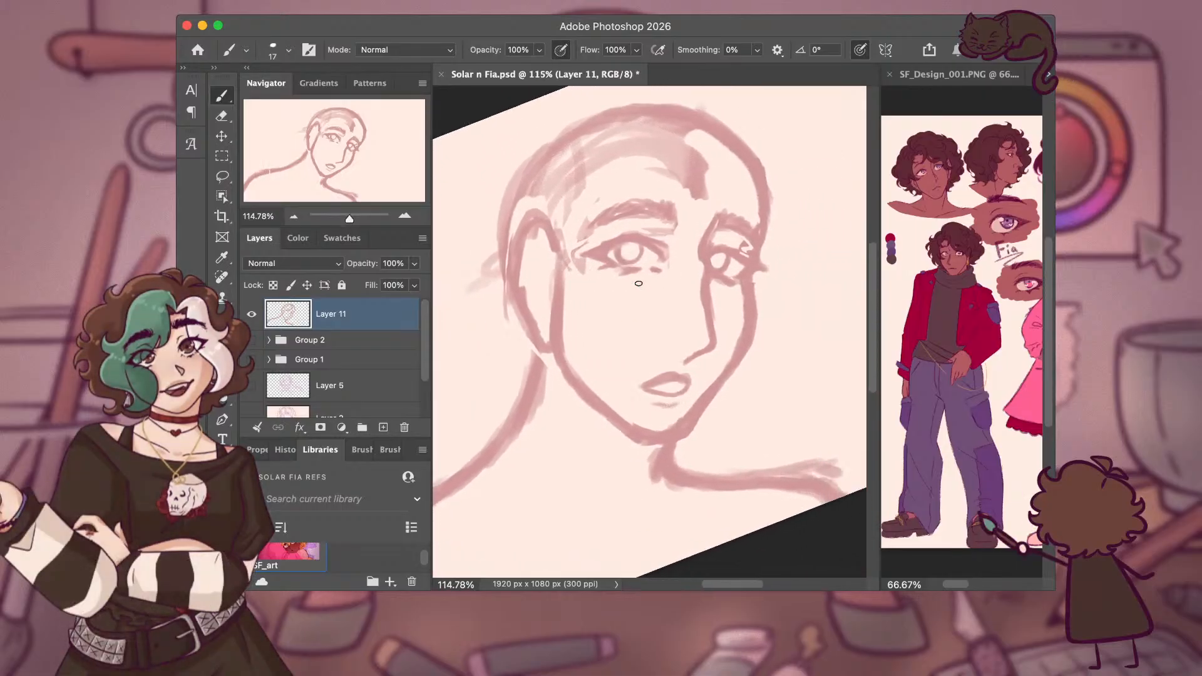
pyautogui.press('r')
pyautogui.moveTo(643, 283)
pyautogui.mouseDown()
pyautogui.moveTo(682, 294)
pyautogui.moveTo(653, 282)
pyautogui.moveTo(667, 270)
pyautogui.moveTo(655, 292)
pyautogui.mouseUp()
pyautogui.press('b')
pyautogui.scroll(3, 655, 293)
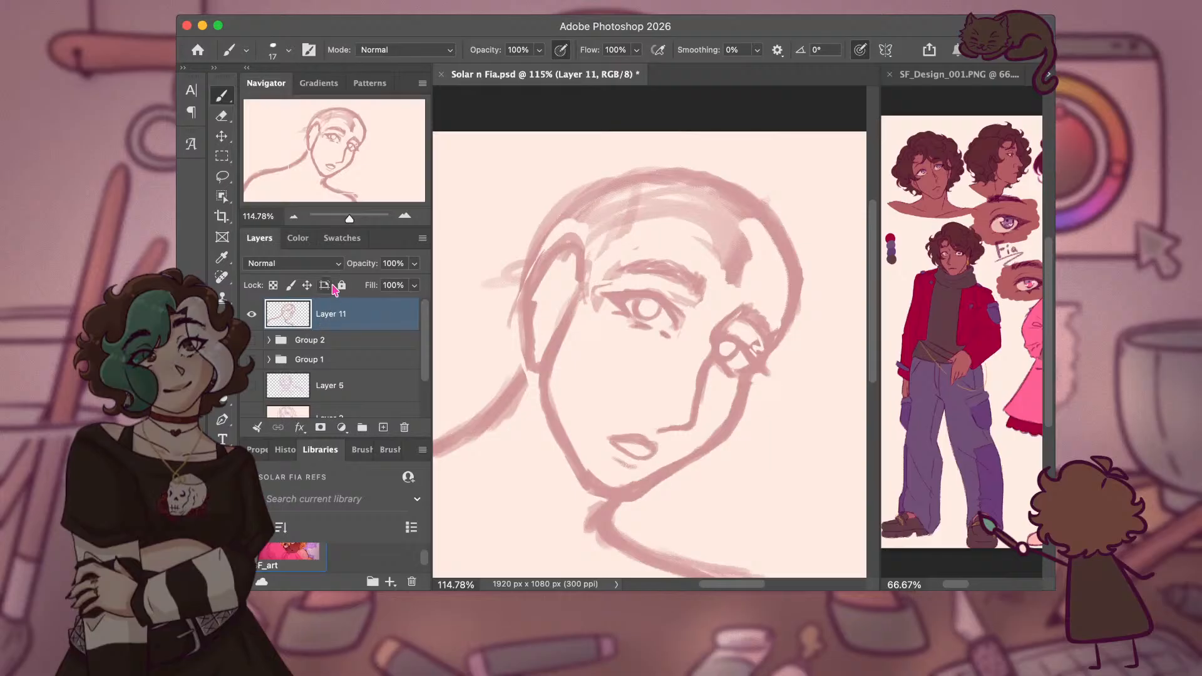
pyautogui.click(224, 177)
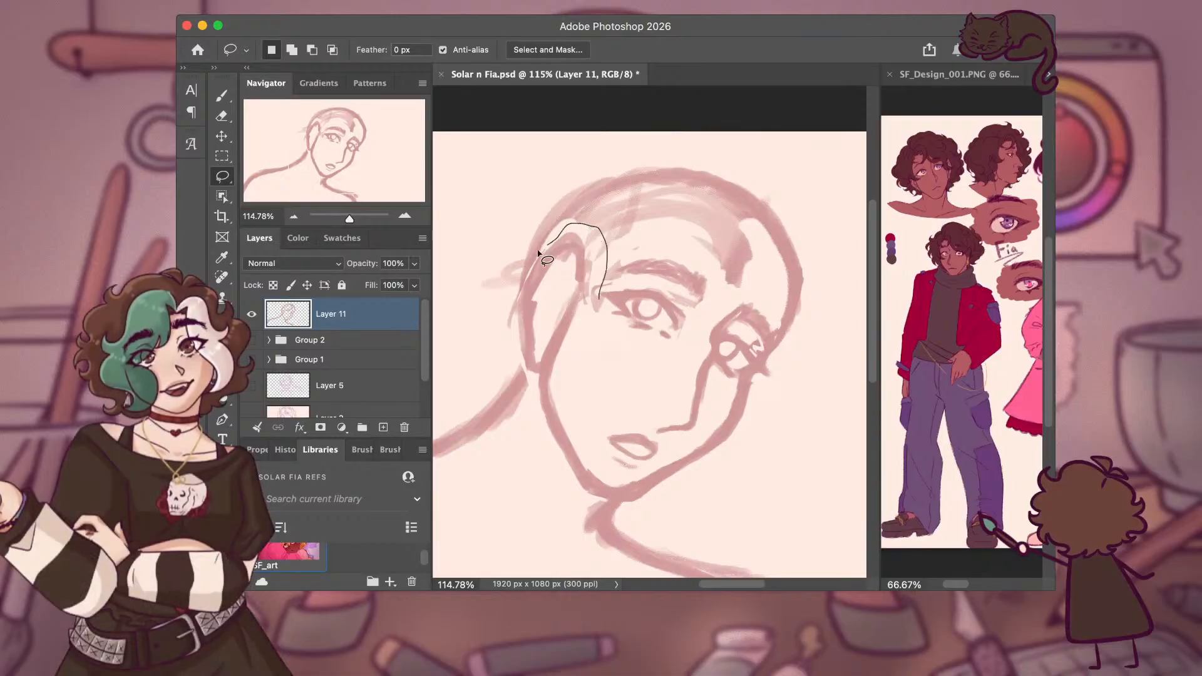
pyautogui.moveTo(503, 349)
pyautogui.mouseDown()
pyautogui.moveTo(535, 380)
pyautogui.moveTo(538, 441)
pyautogui.moveTo(565, 482)
pyautogui.moveTo(606, 503)
pyautogui.moveTo(716, 487)
pyautogui.moveTo(781, 430)
pyautogui.moveTo(765, 401)
pyautogui.moveTo(713, 381)
pyautogui.mouseUp()
pyautogui.moveTo(600, 310); pyautogui.dragTo(600, 306)
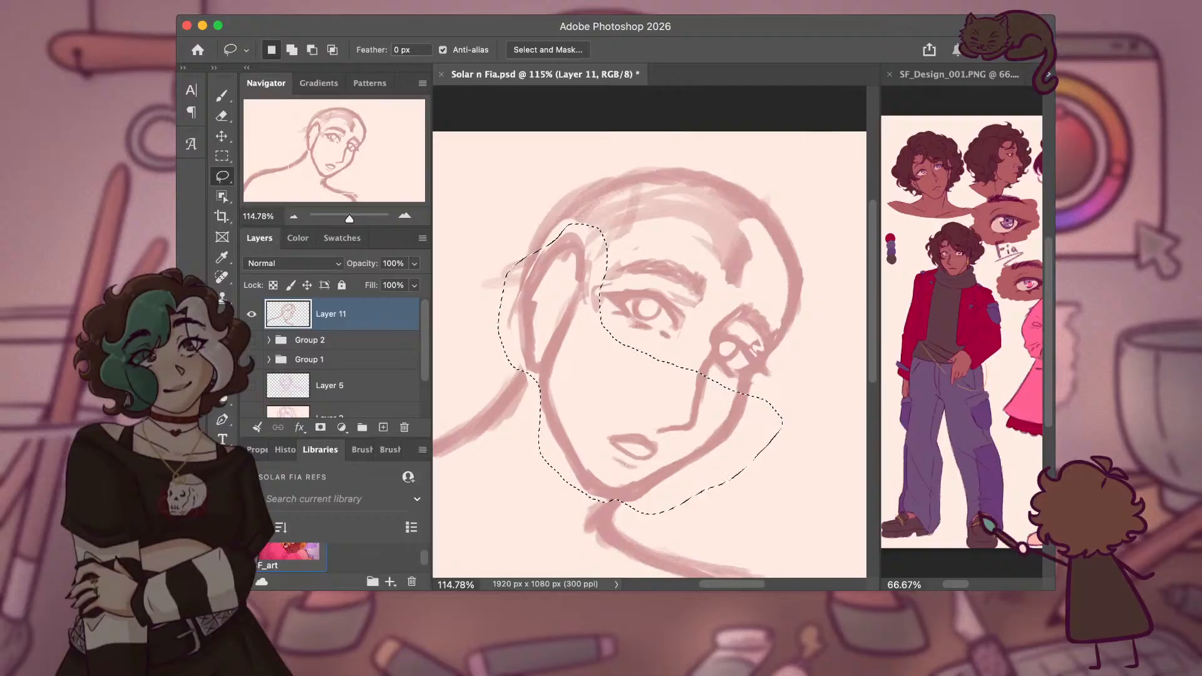
pyautogui.click(221, 138)
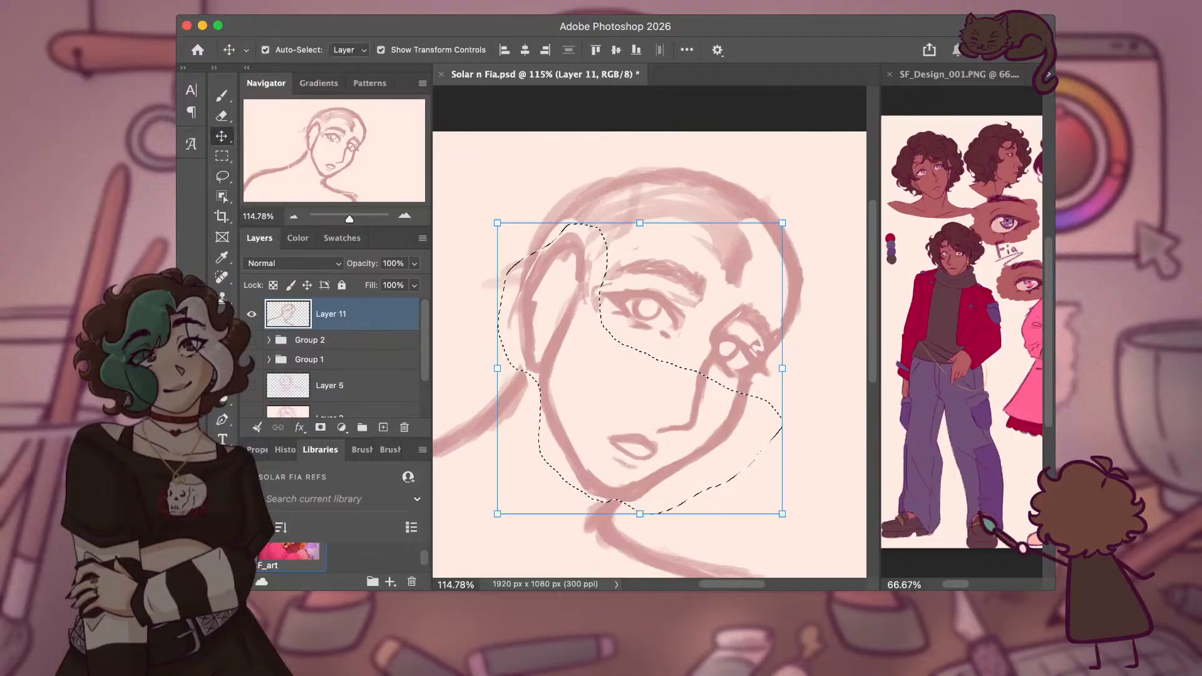
pyautogui.moveTo(500, 510)
pyautogui.mouseDown()
pyautogui.moveTo(509, 503)
pyautogui.moveTo(499, 515)
pyautogui.mouseUp()
pyautogui.press('Return')
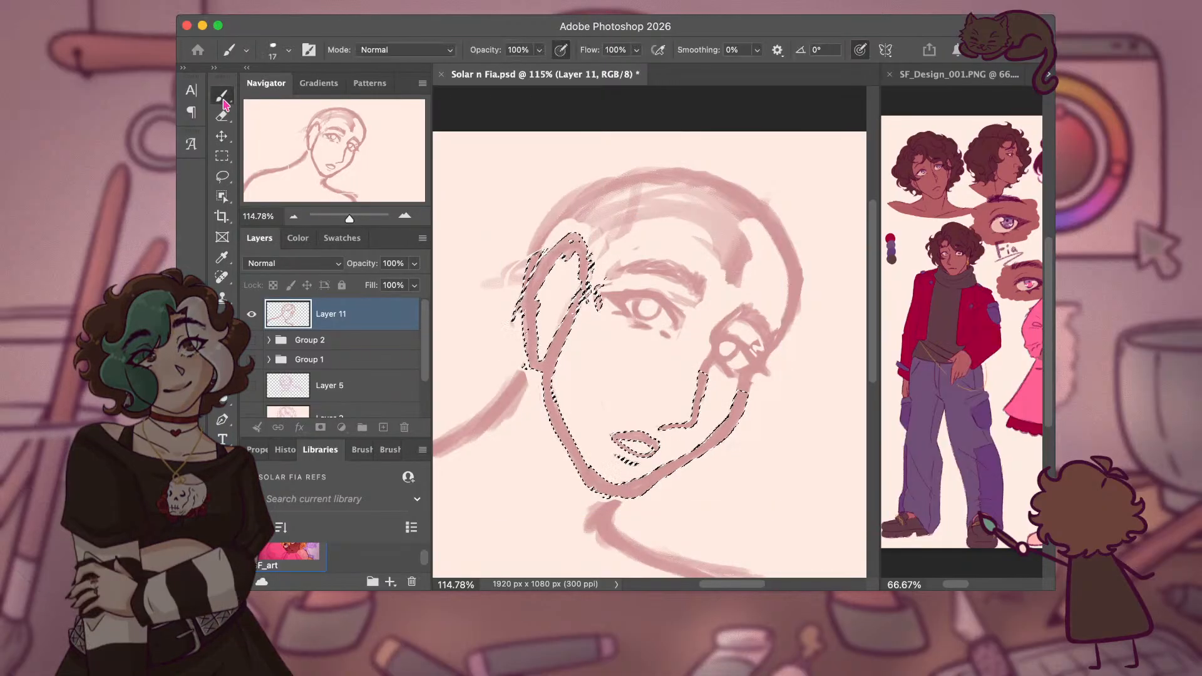
pyautogui.press('l')
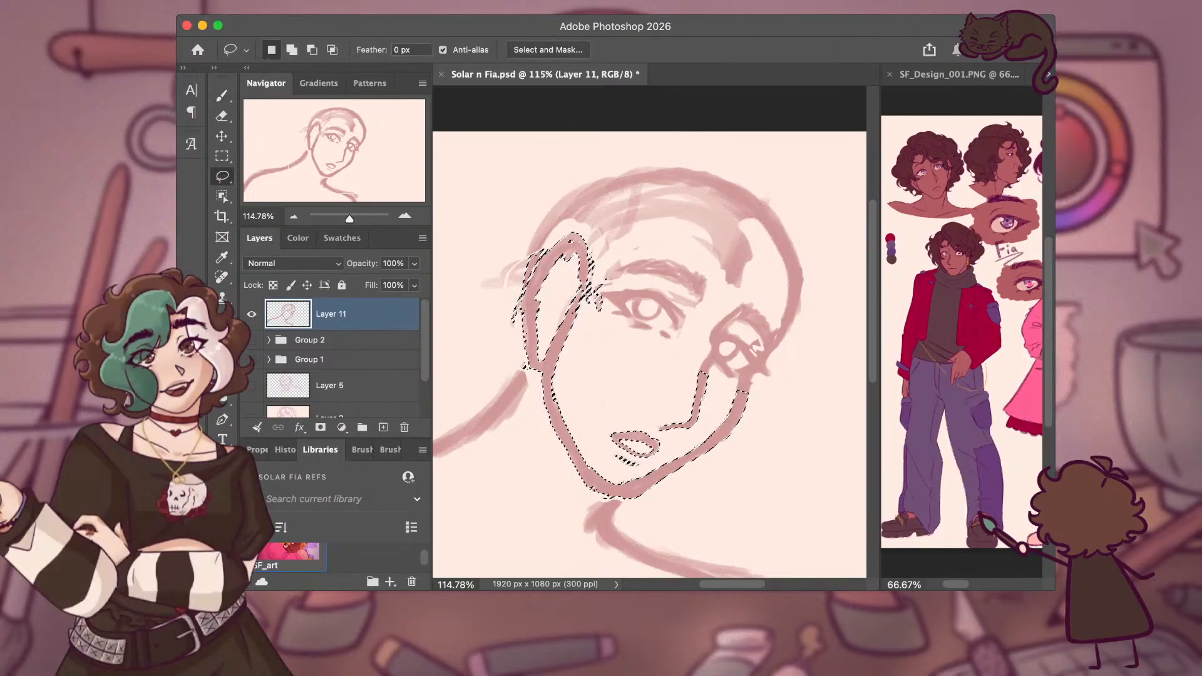
pyautogui.hotkey('ctrl', 'd')
pyautogui.press('b')
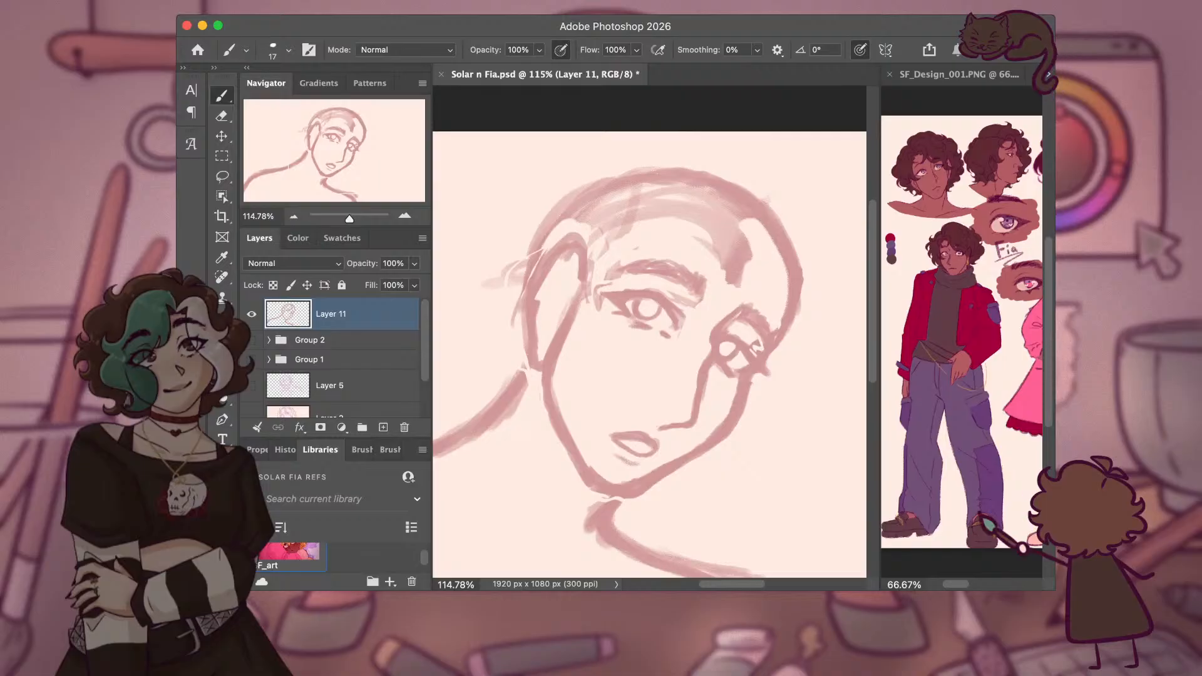
# Lasso both eyes and eyebrows, scale them to about 95%, shift them slightly lower on the face, and deselect.
pyautogui.press('l')
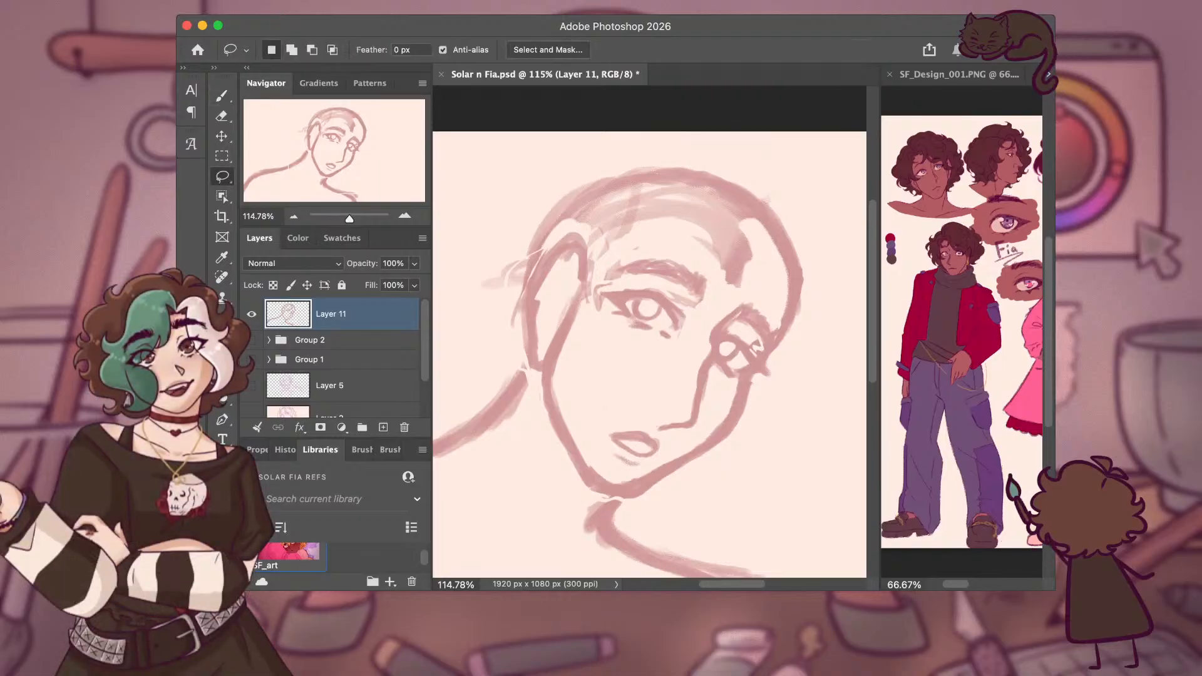
pyautogui.moveTo(595, 303)
pyautogui.mouseDown()
pyautogui.moveTo(667, 231)
pyautogui.moveTo(727, 277)
pyautogui.mouseUp()
pyautogui.moveTo(777, 325)
pyautogui.mouseDown()
pyautogui.moveTo(775, 351)
pyautogui.moveTo(758, 362)
pyautogui.moveTo(778, 378)
pyautogui.moveTo(730, 387)
pyautogui.moveTo(719, 360)
pyautogui.mouseUp()
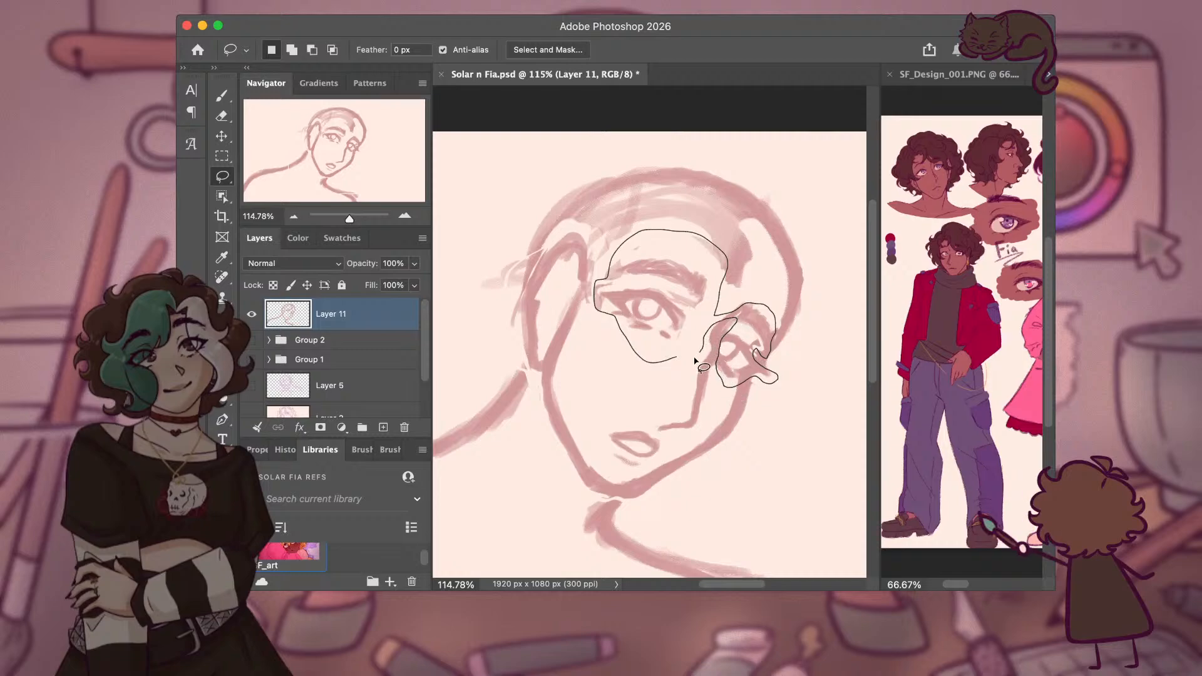
pyautogui.press('v')
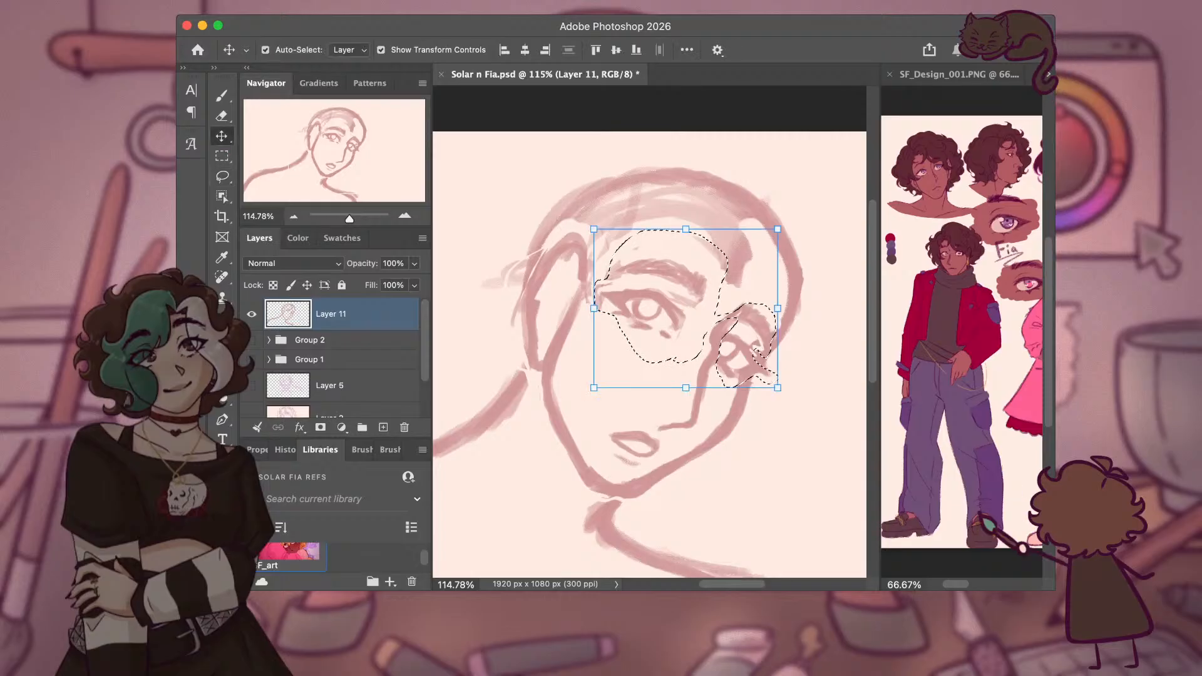
pyautogui.moveTo(778, 230); pyautogui.dragTo(770, 236)
pyautogui.moveTo(706, 296); pyautogui.dragTo(702, 306)
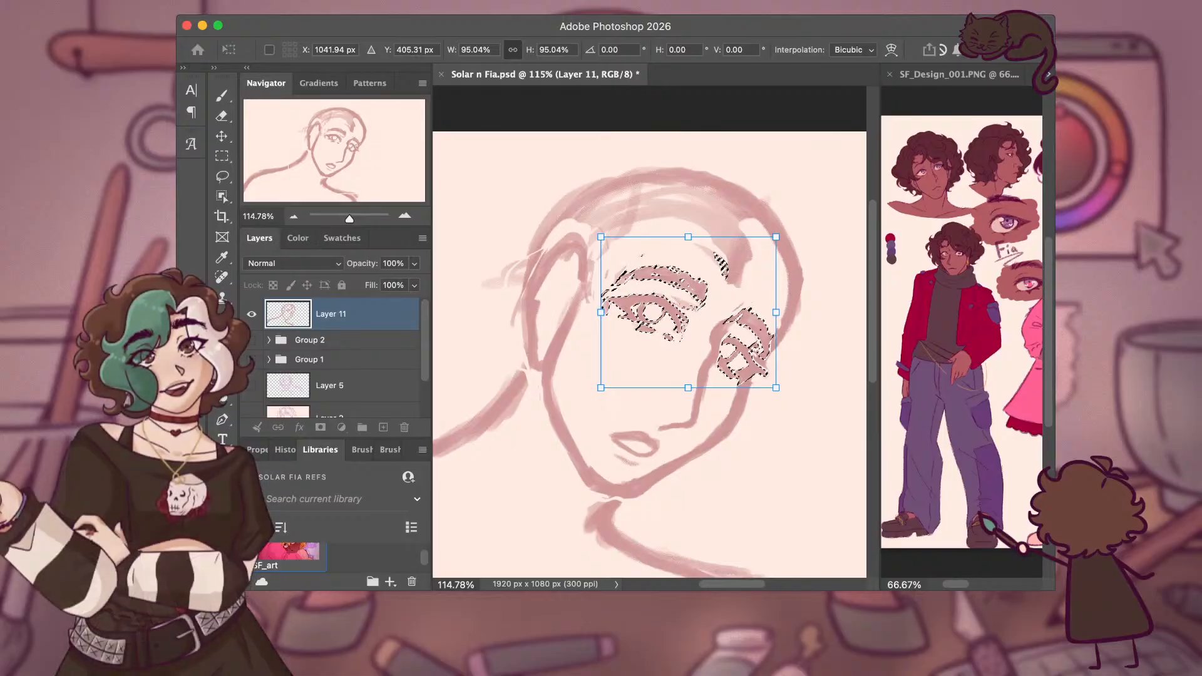
pyautogui.moveTo(728, 322)
pyautogui.mouseDown()
pyautogui.moveTo(720, 332)
pyautogui.moveTo(701, 319)
pyautogui.mouseUp()
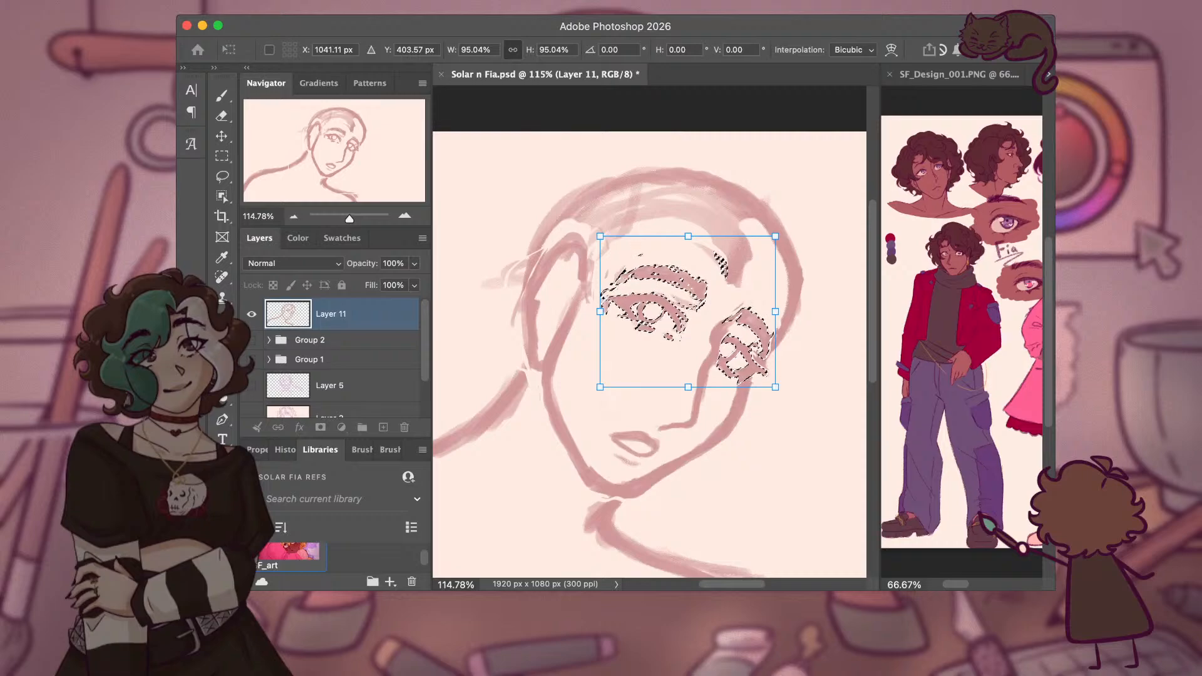
pyautogui.press('Return')
pyautogui.press('b')
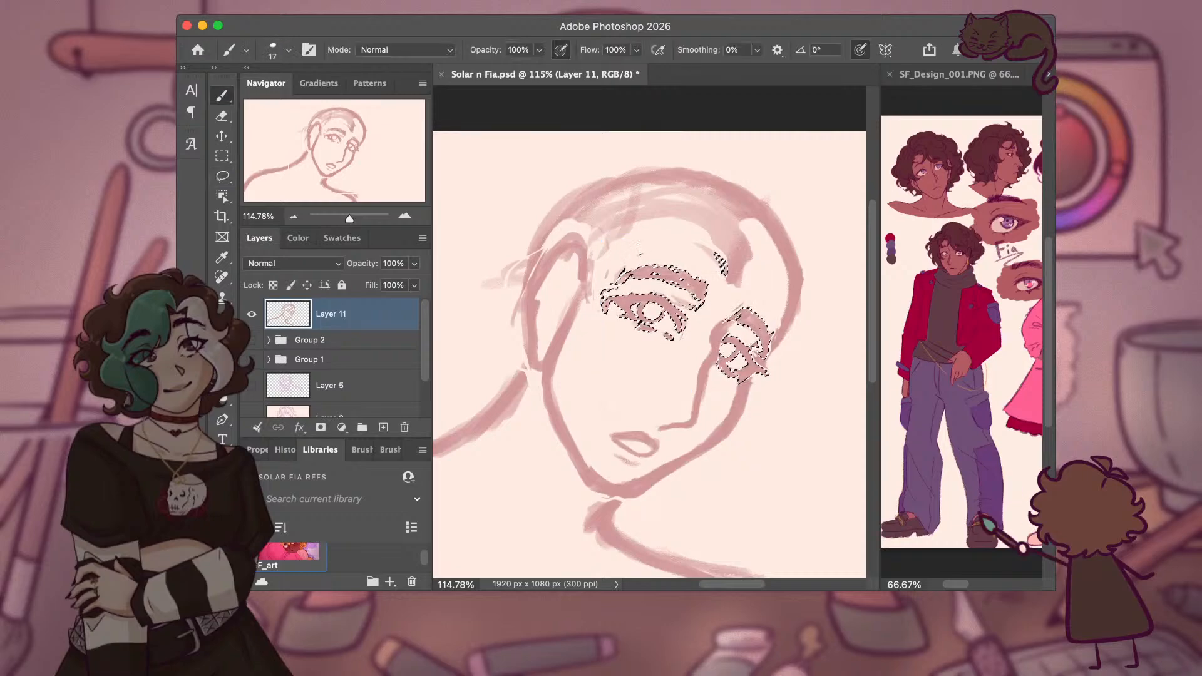
pyautogui.press('l')
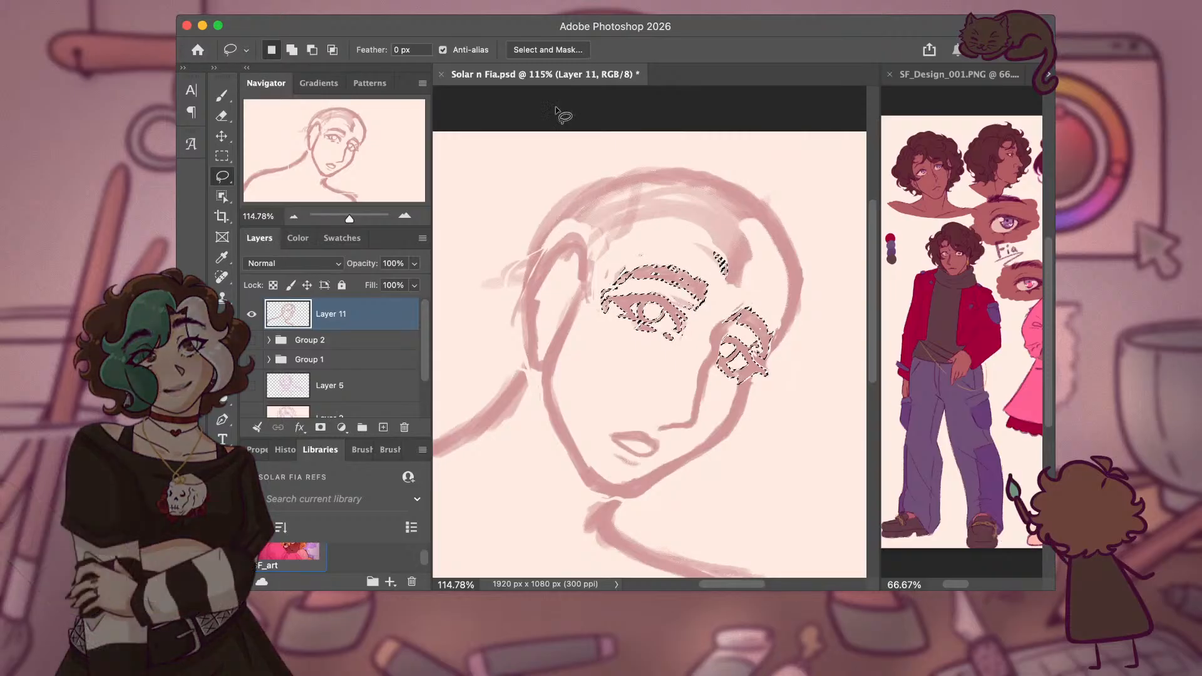
pyautogui.press('super+d')
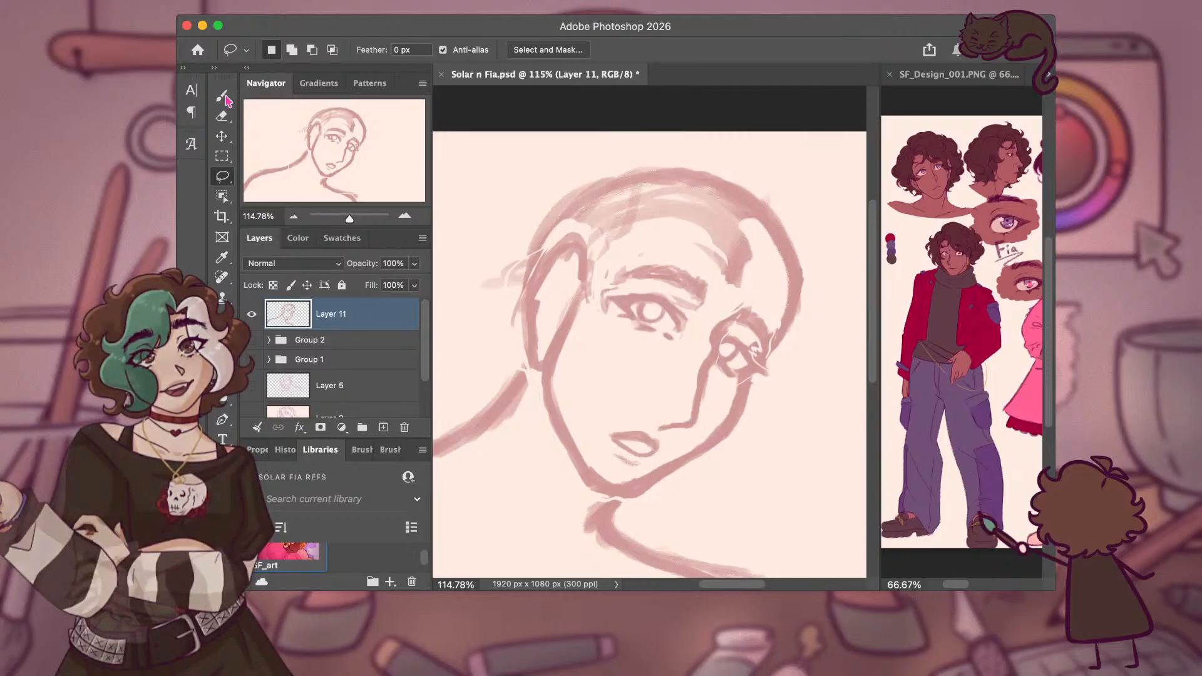
# Sketch two looping hair curls side by side on the forehead above the near eyebrow with the size 17 brush.
pyautogui.press('b')
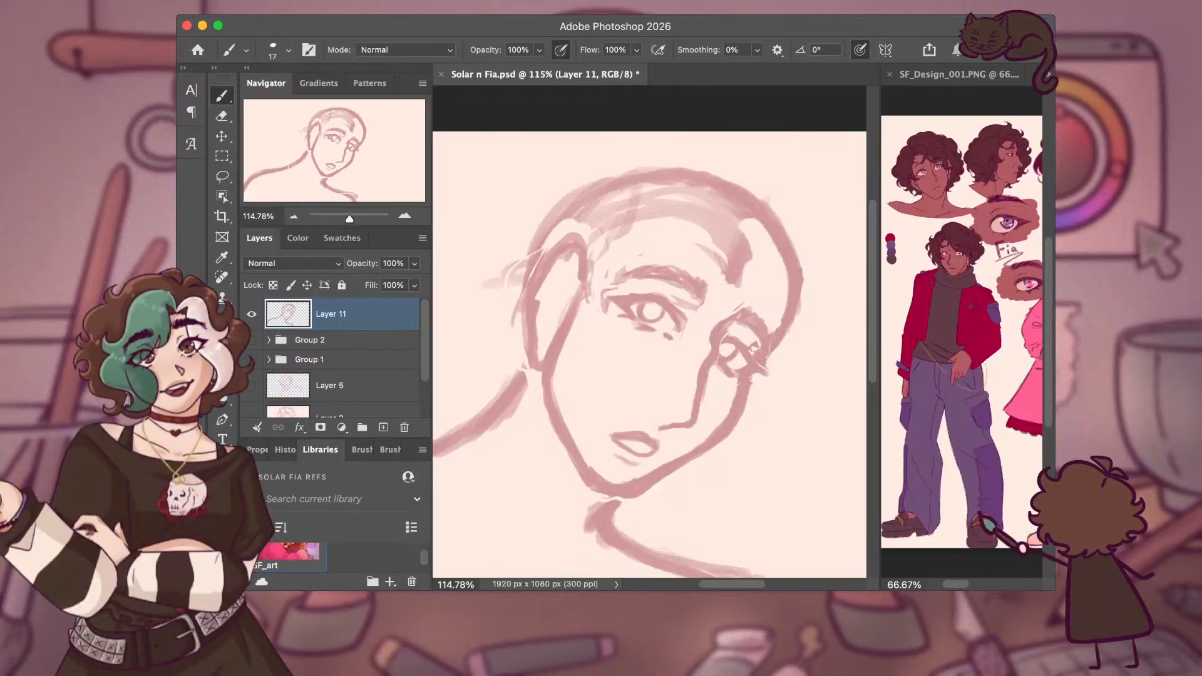
pyautogui.moveTo(739, 585)
pyautogui.mouseDown()
pyautogui.moveTo(753, 587)
pyautogui.moveTo(730, 587)
pyautogui.moveTo(762, 590)
pyautogui.moveTo(751, 590)
pyautogui.mouseUp()
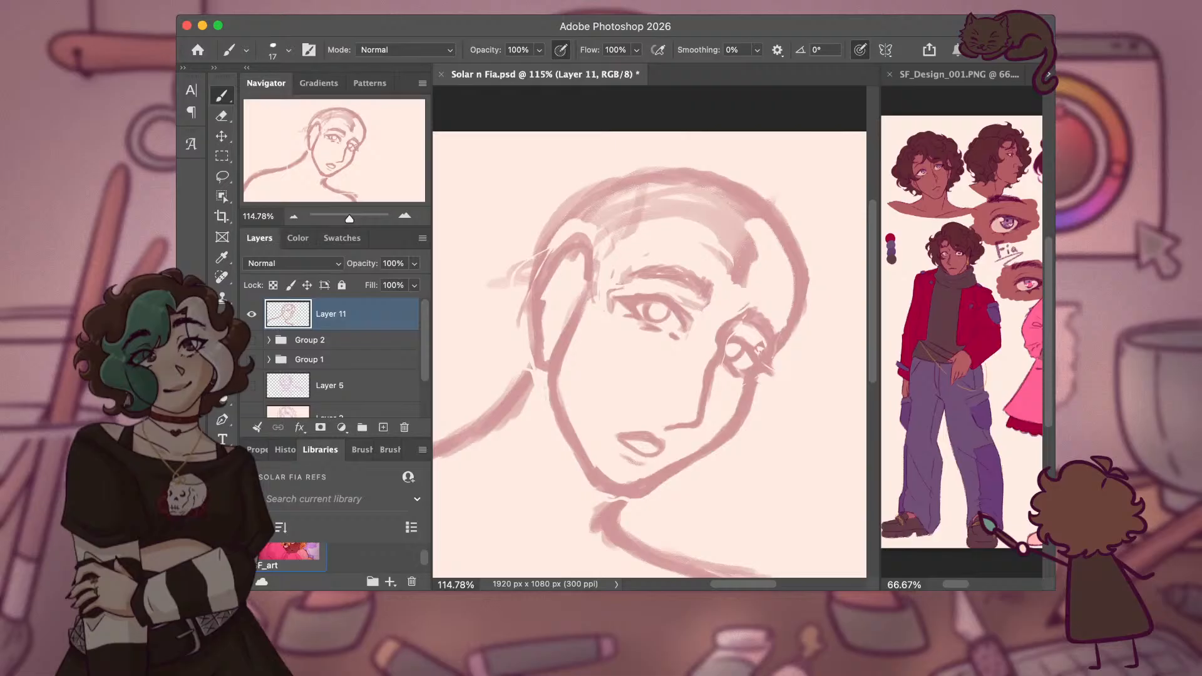
pyautogui.moveTo(687, 253); pyautogui.dragTo(722, 226)
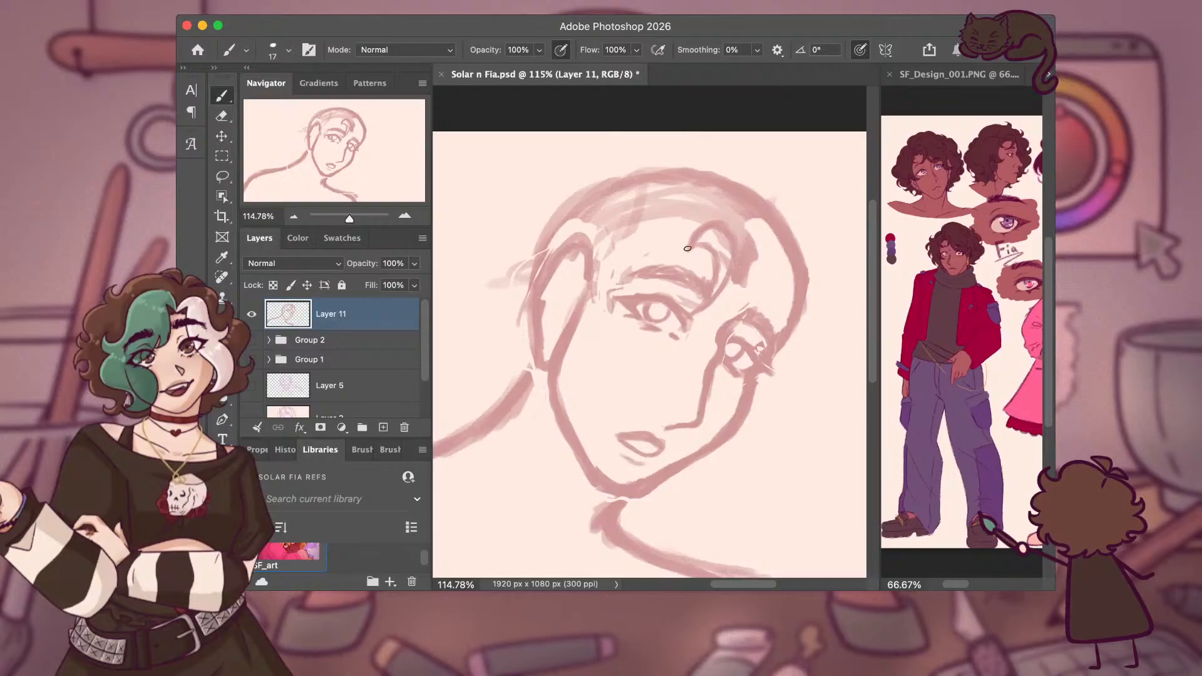
pyautogui.moveTo(657, 230)
pyautogui.mouseDown()
pyautogui.moveTo(653, 274)
pyautogui.moveTo(687, 237)
pyautogui.mouseUp()
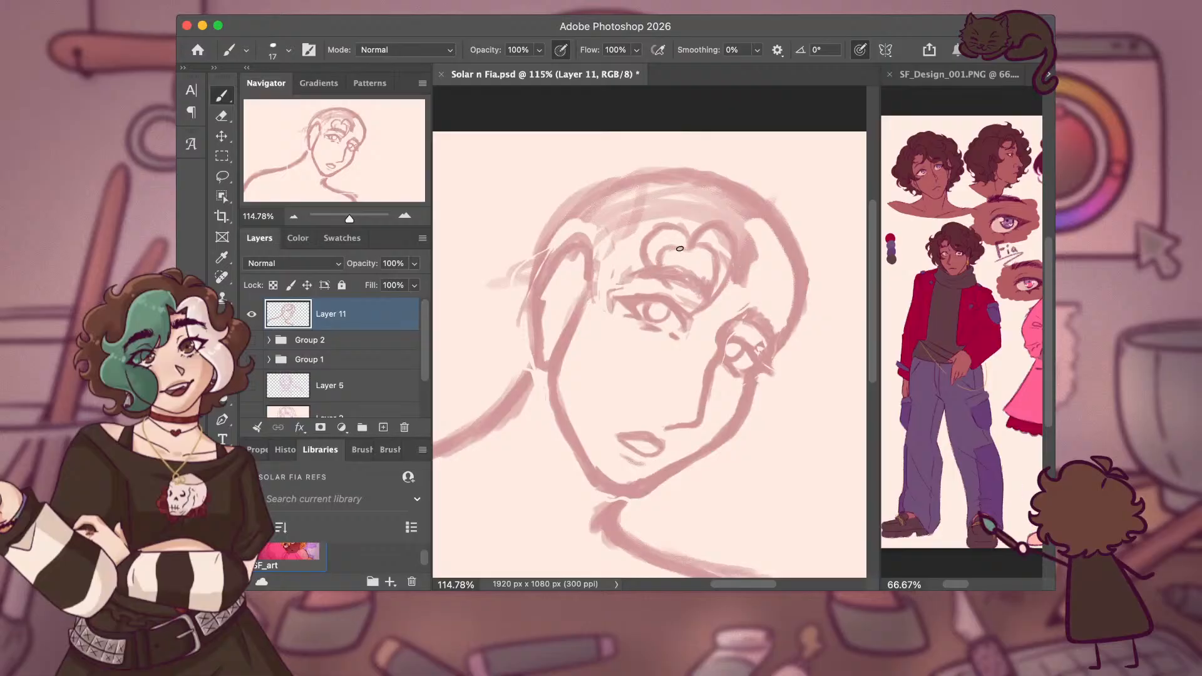
# Consult the curly-haired character designs in SF_Design_001.PNG and undo the second forehead curl in Solar n Fia.psd.
pyautogui.scroll(-10, 962, 332)
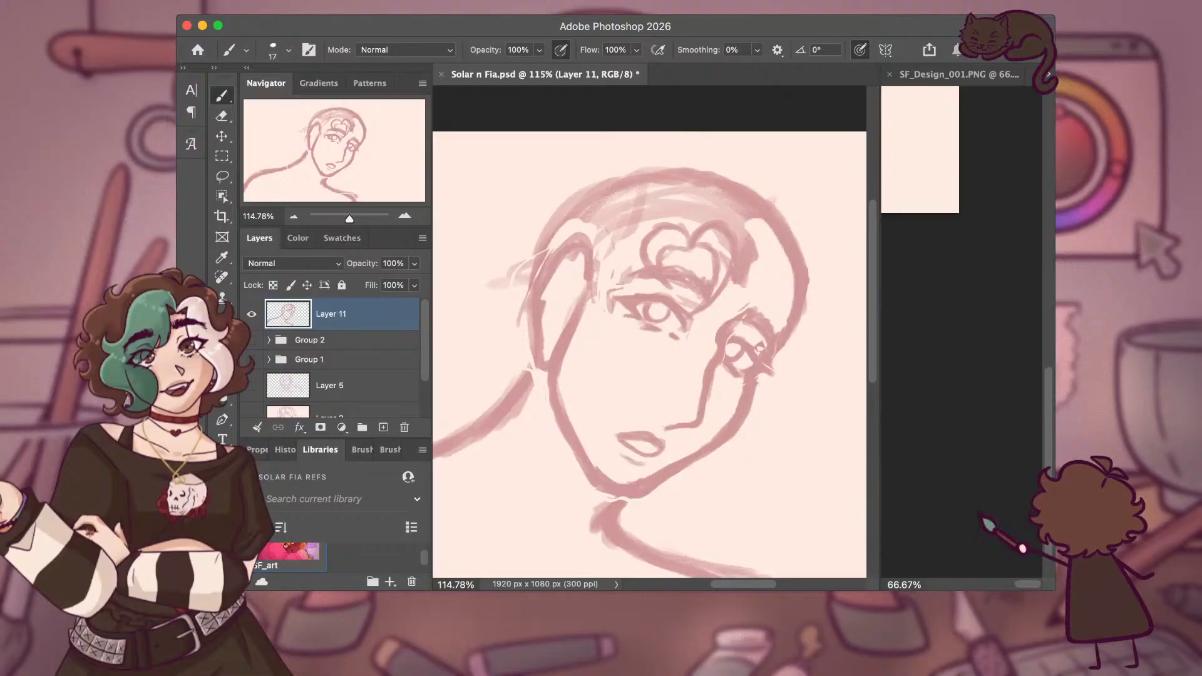
pyautogui.click(954, 208)
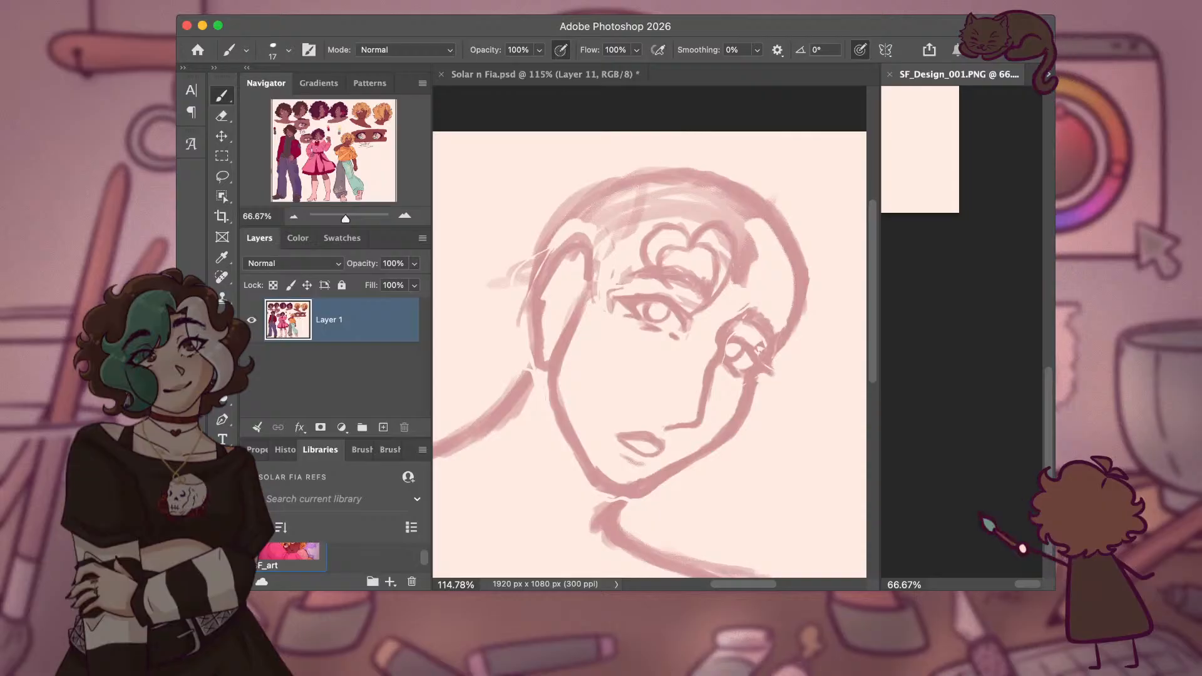
pyautogui.hscroll(-5, 915, 580)
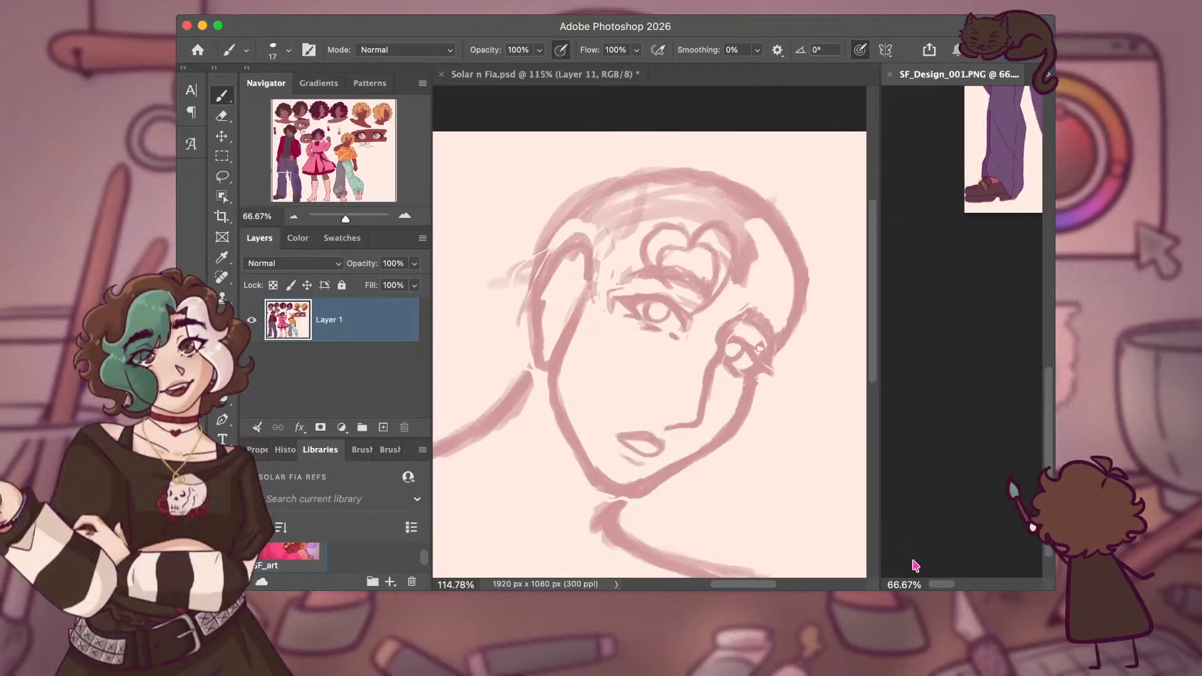
pyautogui.scroll(5, 915, 566)
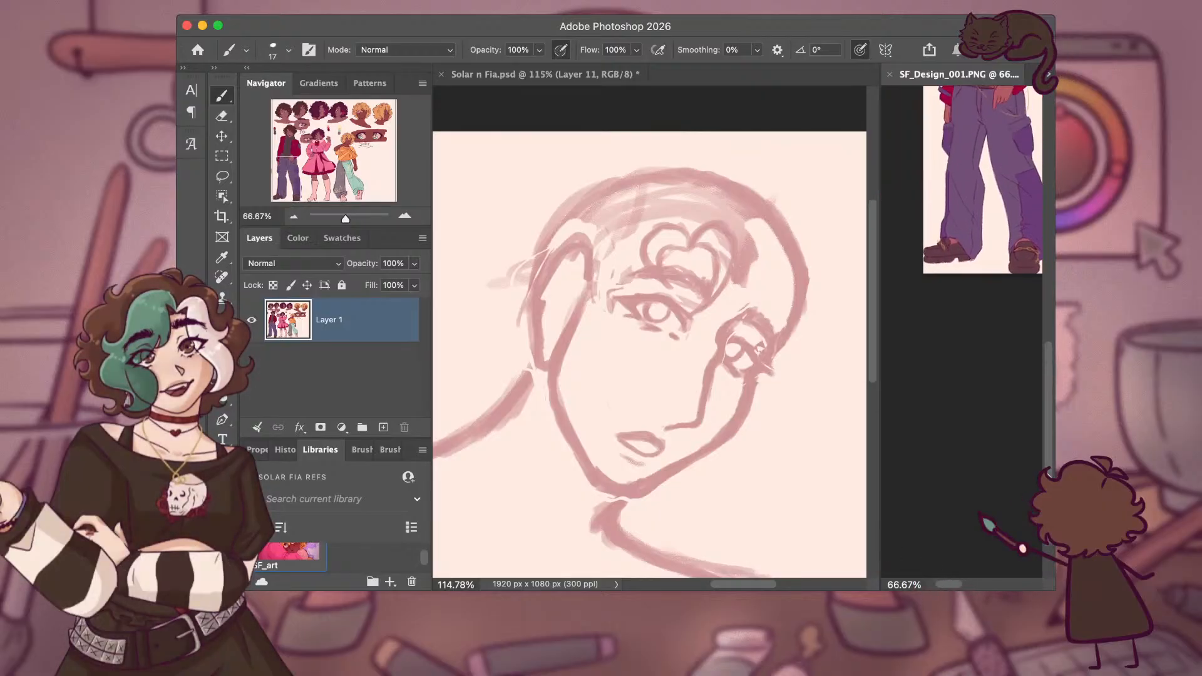
pyautogui.scroll(5, 962, 345)
pyautogui.hscroll(3, 974, 585)
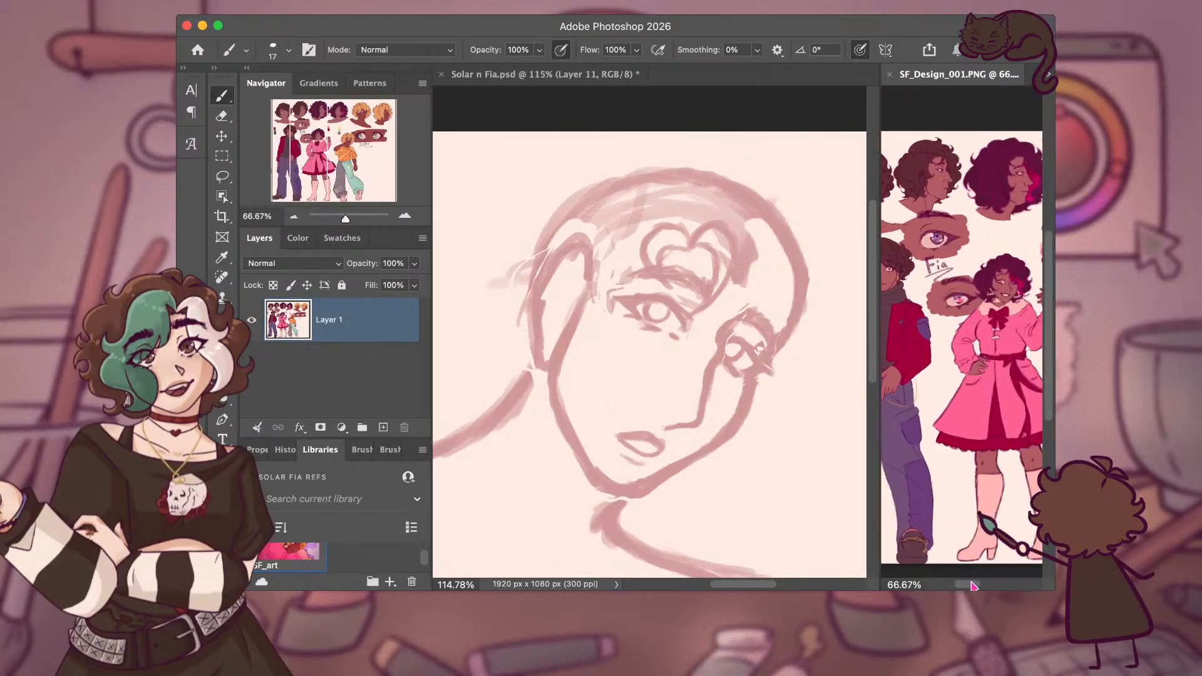
pyautogui.hscroll(-4, 974, 586)
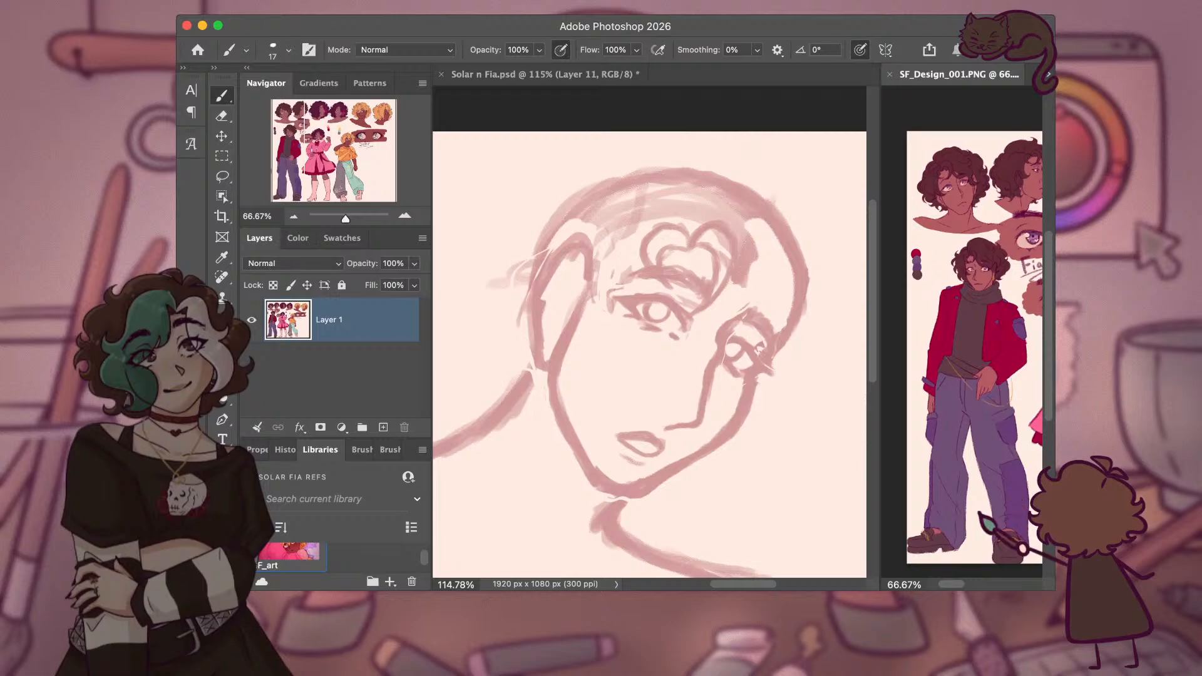
pyautogui.click(822, 278)
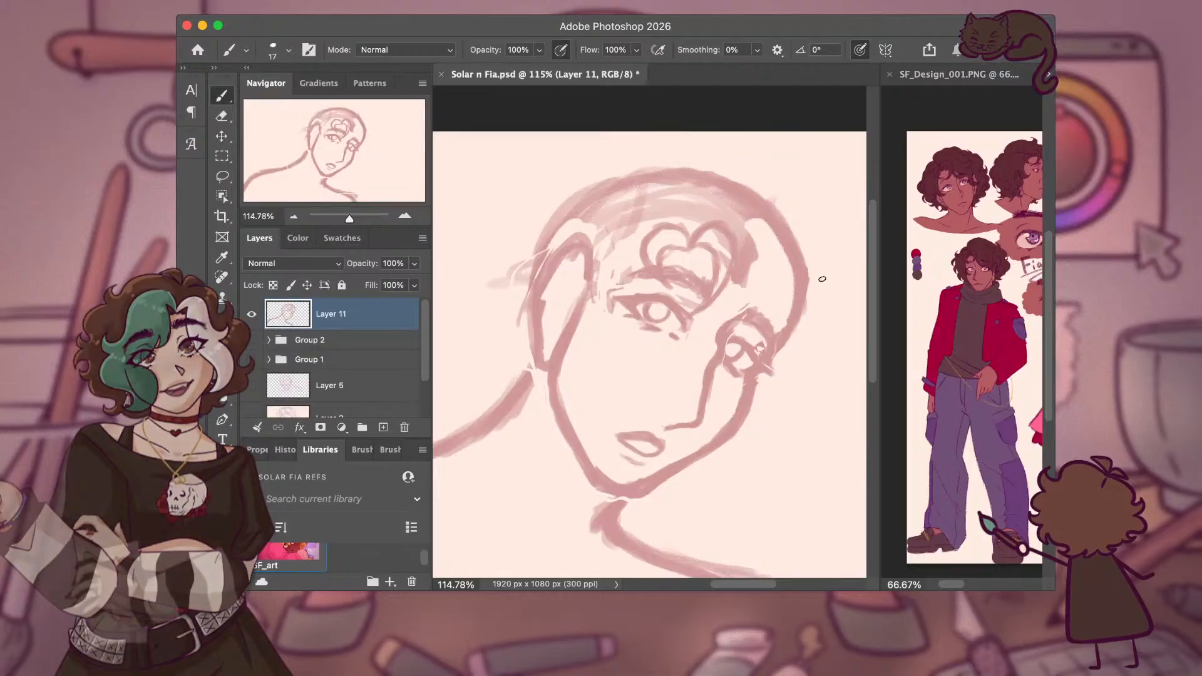
pyautogui.press('super+z')
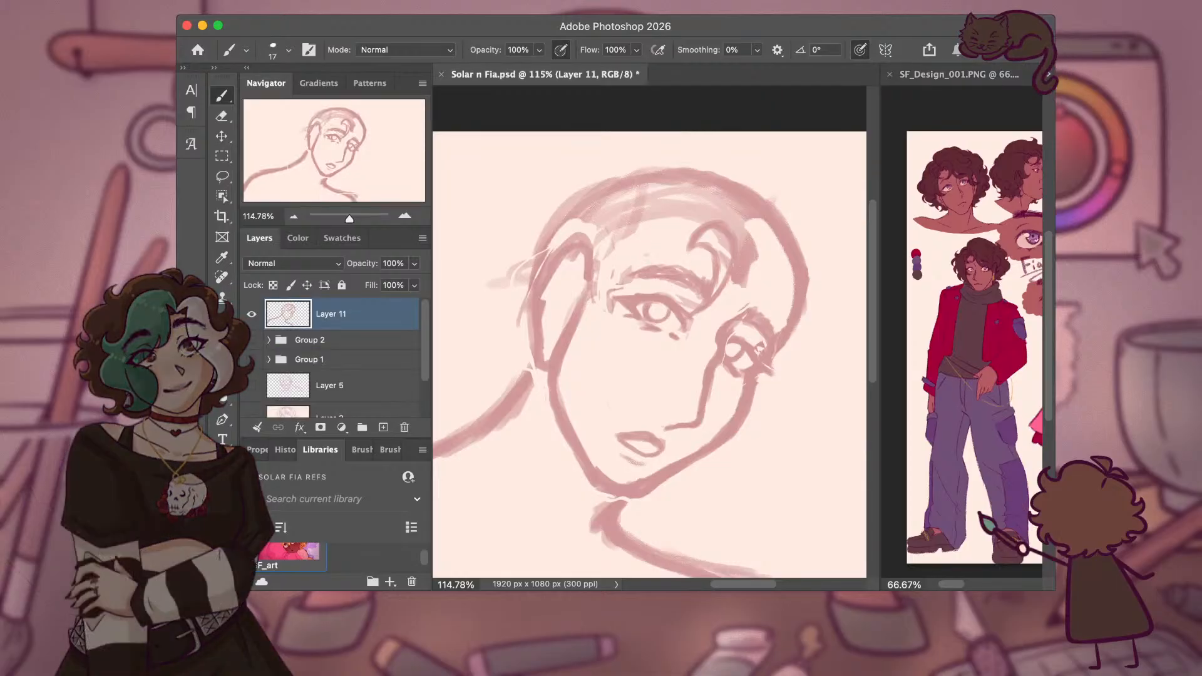
# Undo the last forehead curl strokes and redraw two looping curls that meet in a heart shape above the near eyebrow.
pyautogui.press('super+z')
pyautogui.press('super+z')
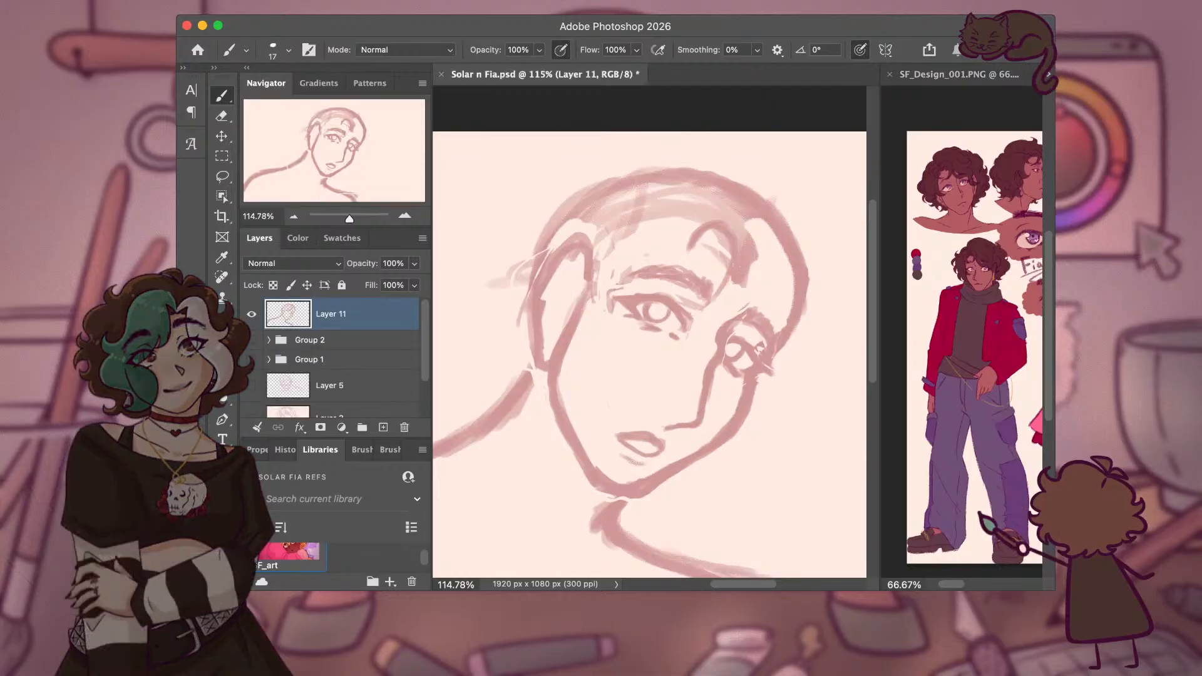
pyautogui.moveTo(695, 247); pyautogui.dragTo(712, 279)
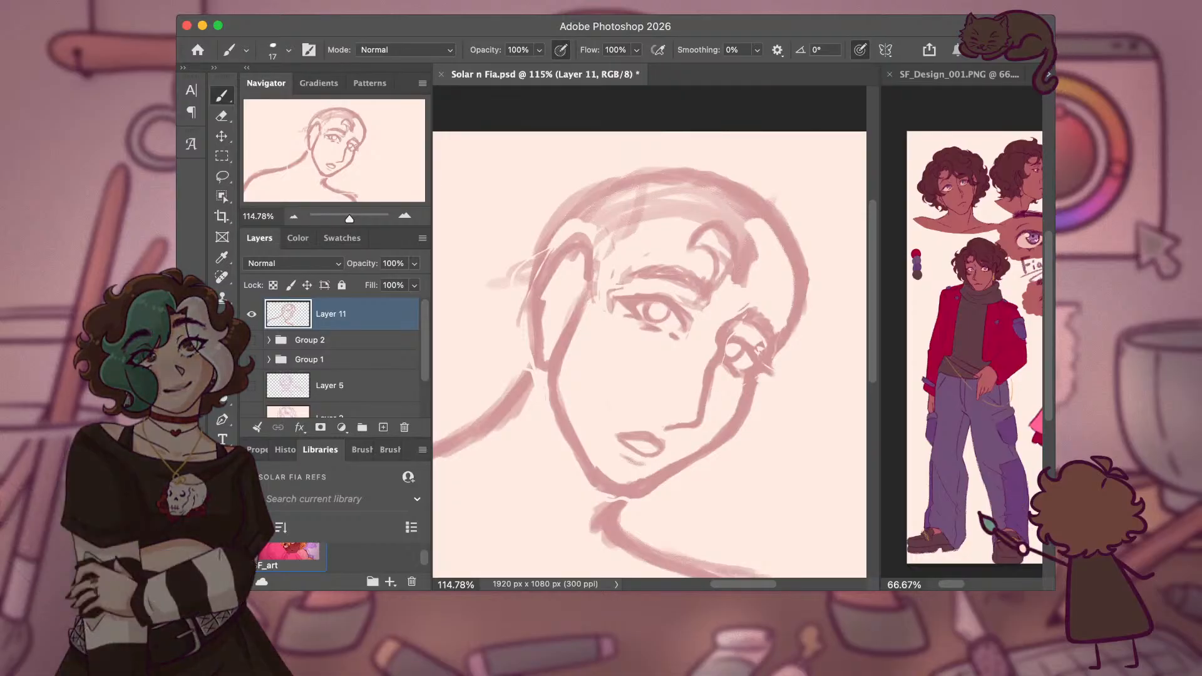
pyautogui.moveTo(659, 240); pyautogui.dragTo(662, 263)
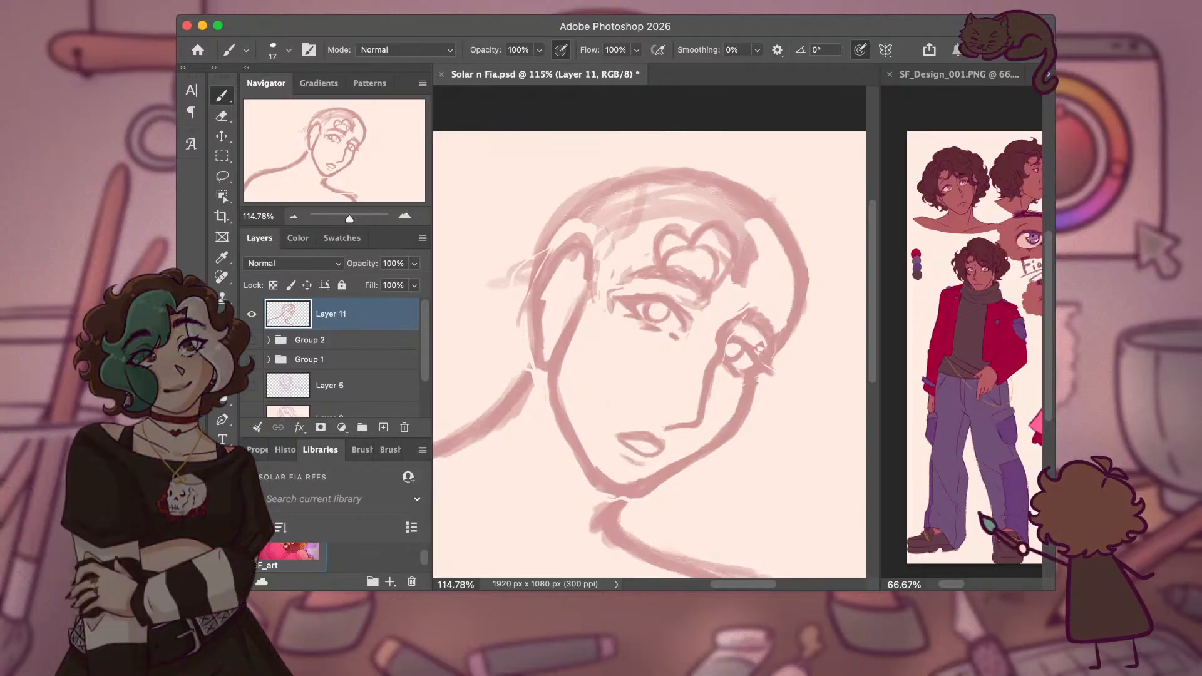
# Sketch thin strands falling over the far eye, a parting and tuft at the crown, and loose curls along the far side of the face.
pyautogui.moveTo(726, 285); pyautogui.dragTo(728, 321)
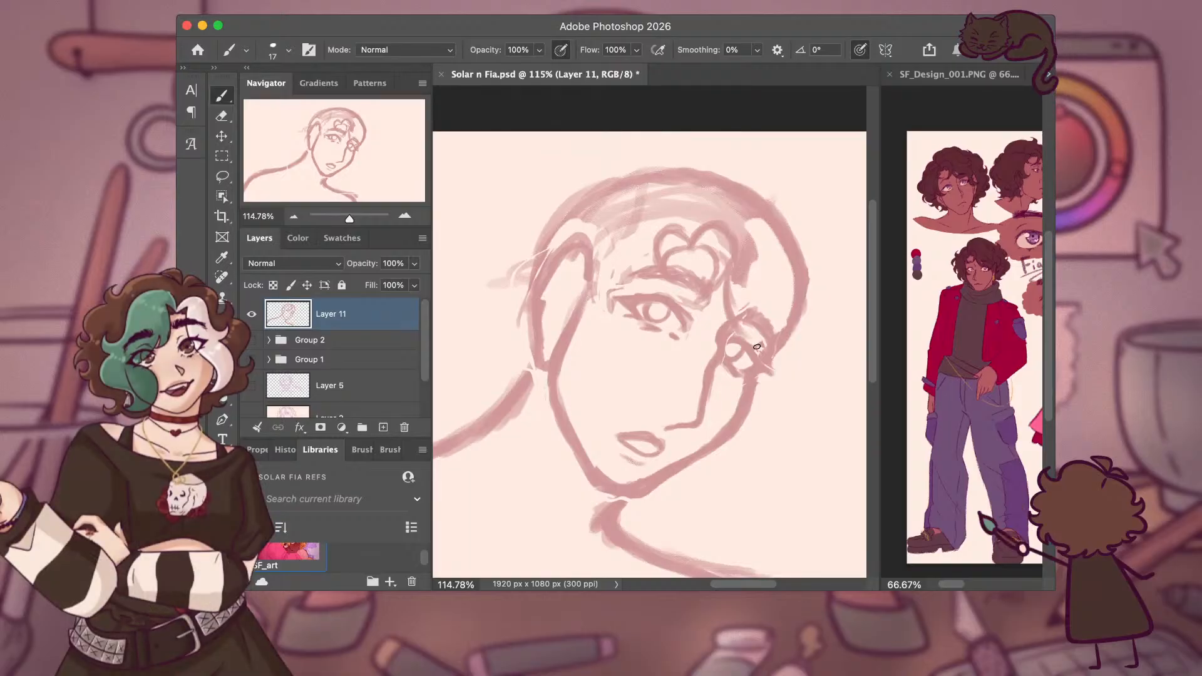
pyautogui.moveTo(737, 285); pyautogui.dragTo(743, 315)
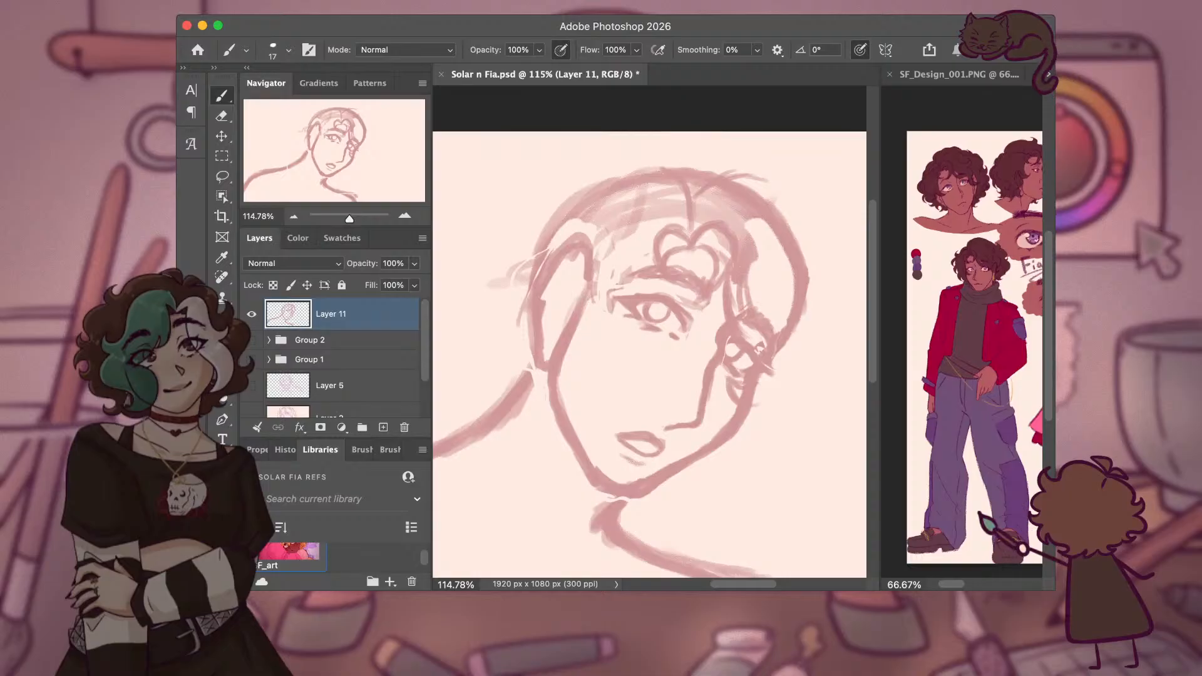
pyautogui.moveTo(785, 211)
pyautogui.mouseDown()
pyautogui.moveTo(805, 230)
pyautogui.moveTo(821, 292)
pyautogui.mouseUp()
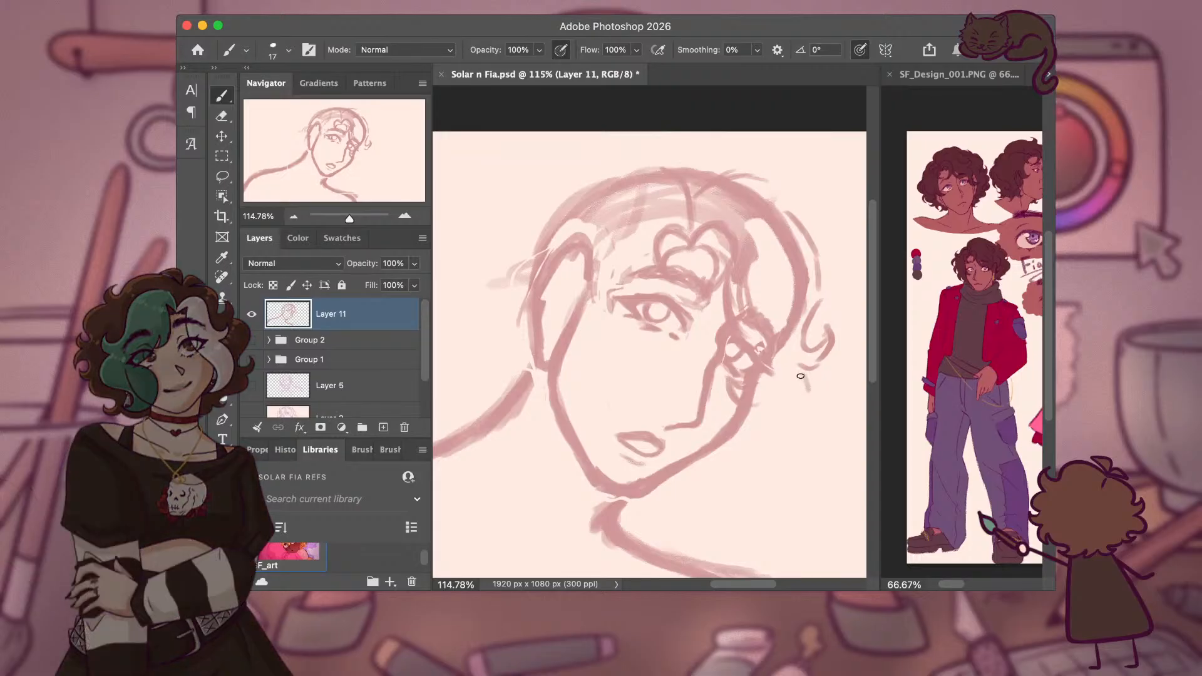
pyautogui.moveTo(800, 376)
pyautogui.mouseDown()
pyautogui.moveTo(803, 408)
pyautogui.moveTo(745, 452)
pyautogui.mouseUp()
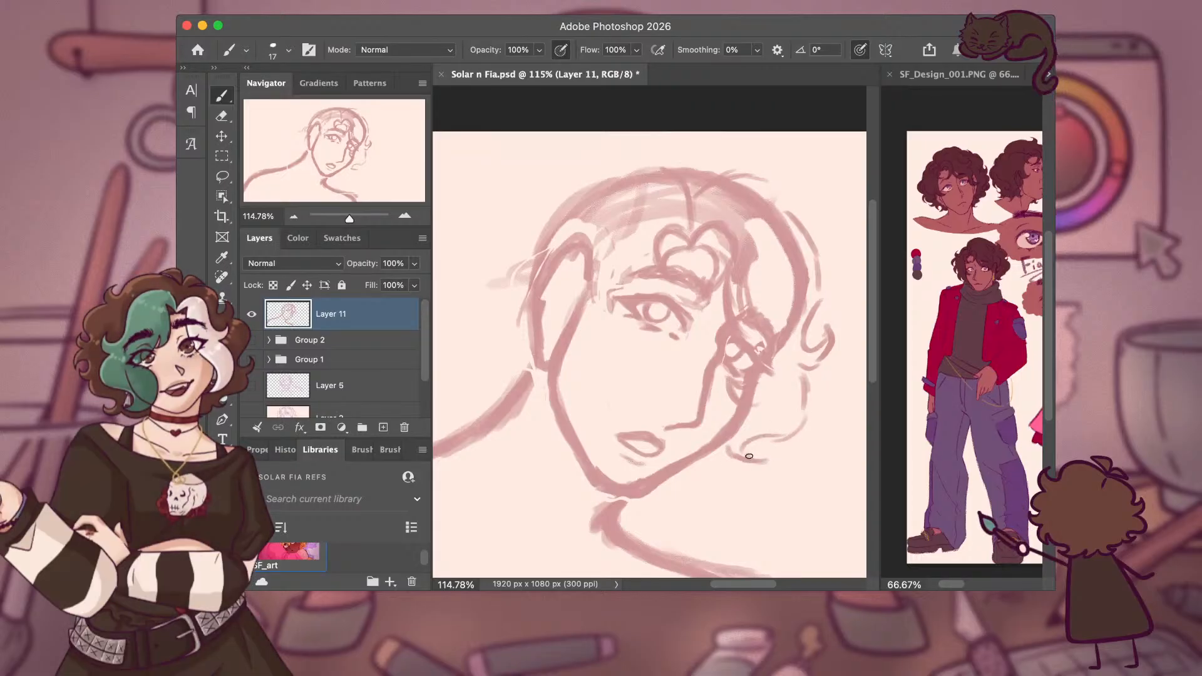
pyautogui.moveTo(801, 424); pyautogui.dragTo(786, 436)
pyautogui.moveTo(809, 389); pyautogui.dragTo(801, 426)
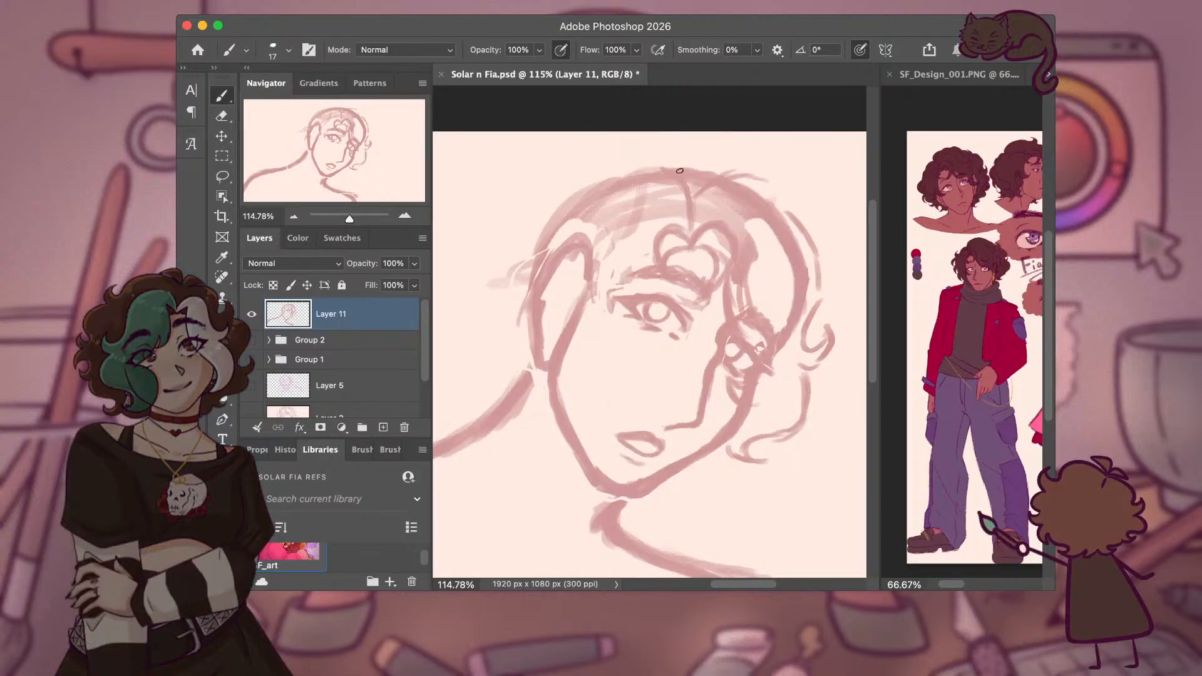
pyautogui.moveTo(687, 151); pyautogui.dragTo(674, 162)
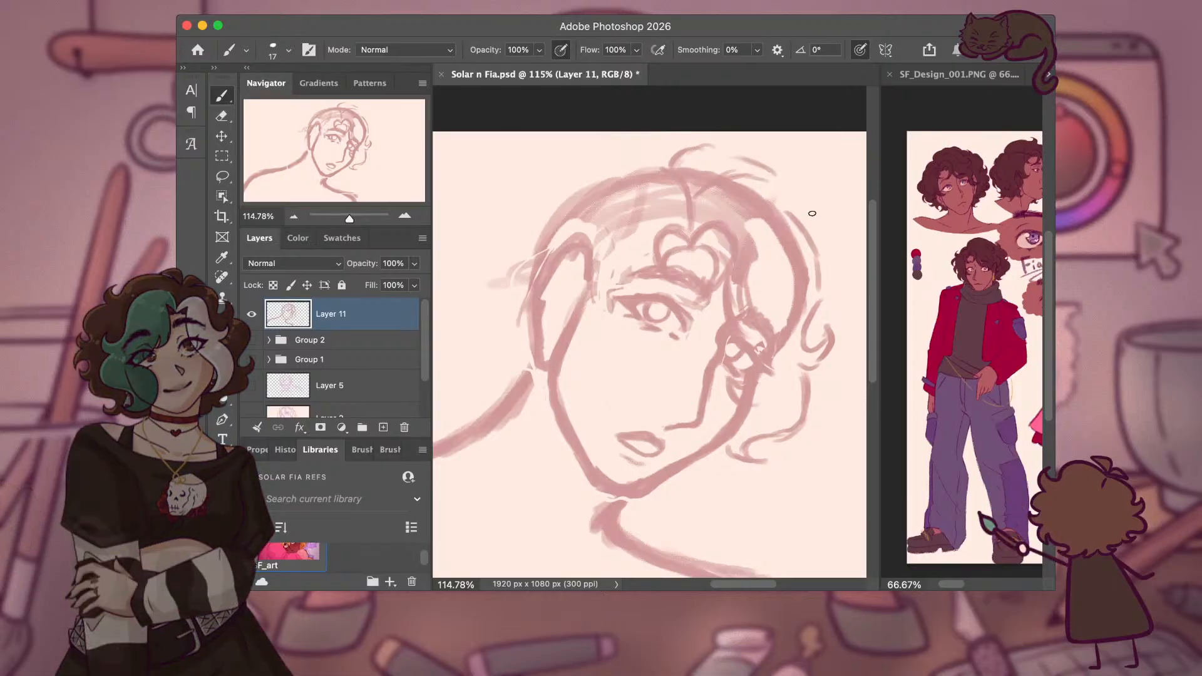
# Try to sketch a wider outer outline of curls down the far side of the head and in under the chin.
pyautogui.moveTo(828, 244); pyautogui.dragTo(841, 310)
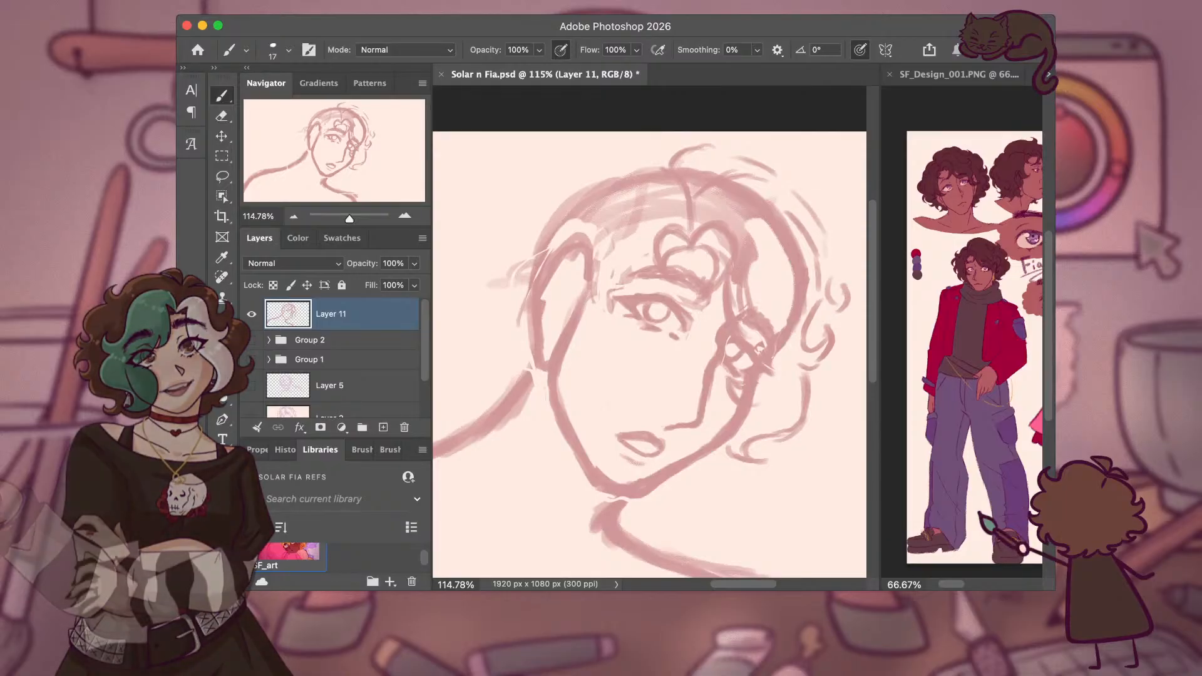
pyautogui.moveTo(846, 322)
pyautogui.mouseDown()
pyautogui.moveTo(849, 378)
pyautogui.moveTo(855, 366)
pyautogui.mouseUp()
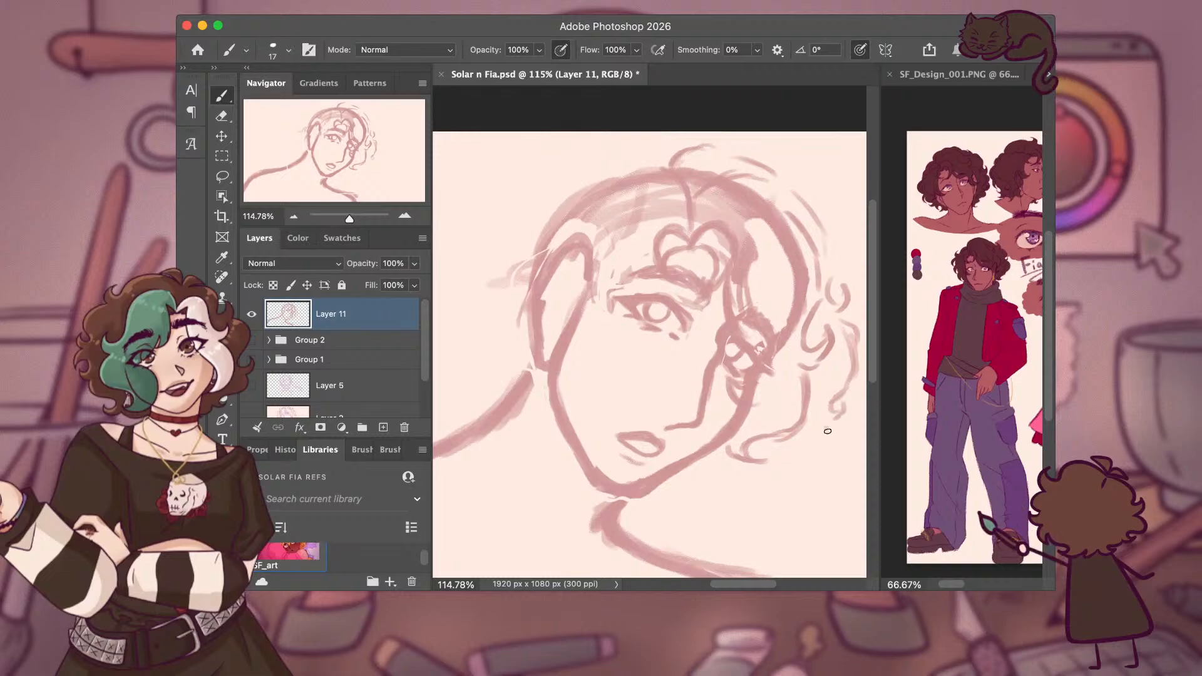
pyautogui.moveTo(828, 431); pyautogui.dragTo(793, 479)
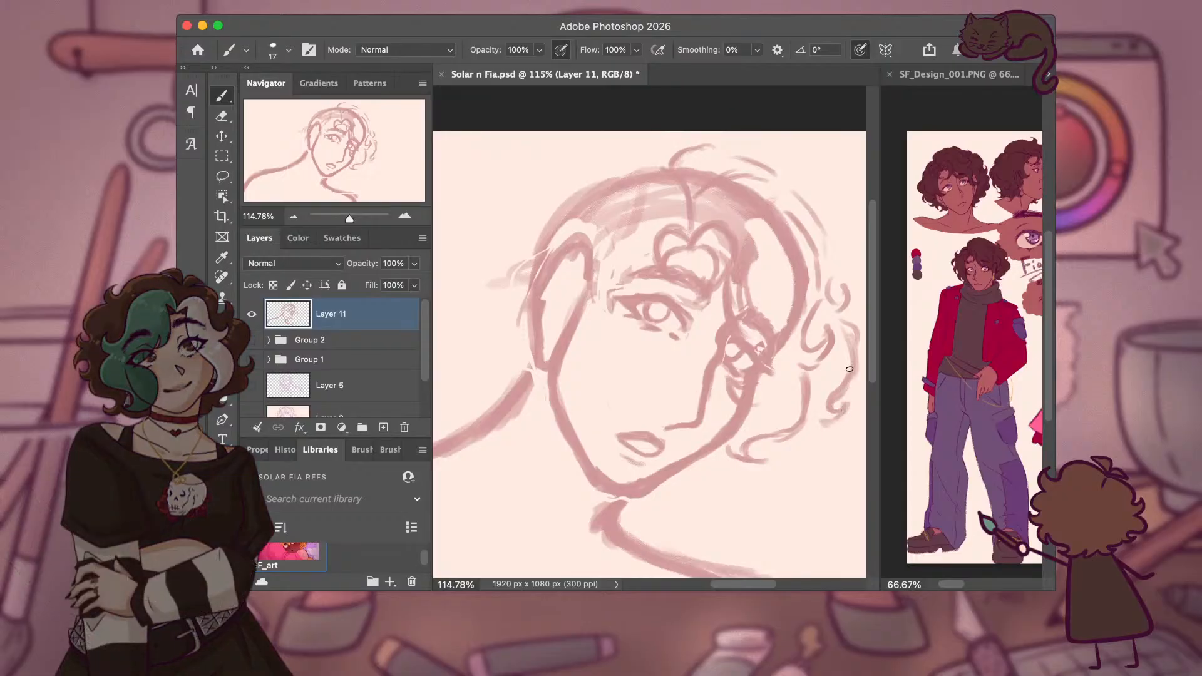
pyautogui.moveTo(820, 431); pyautogui.dragTo(809, 462)
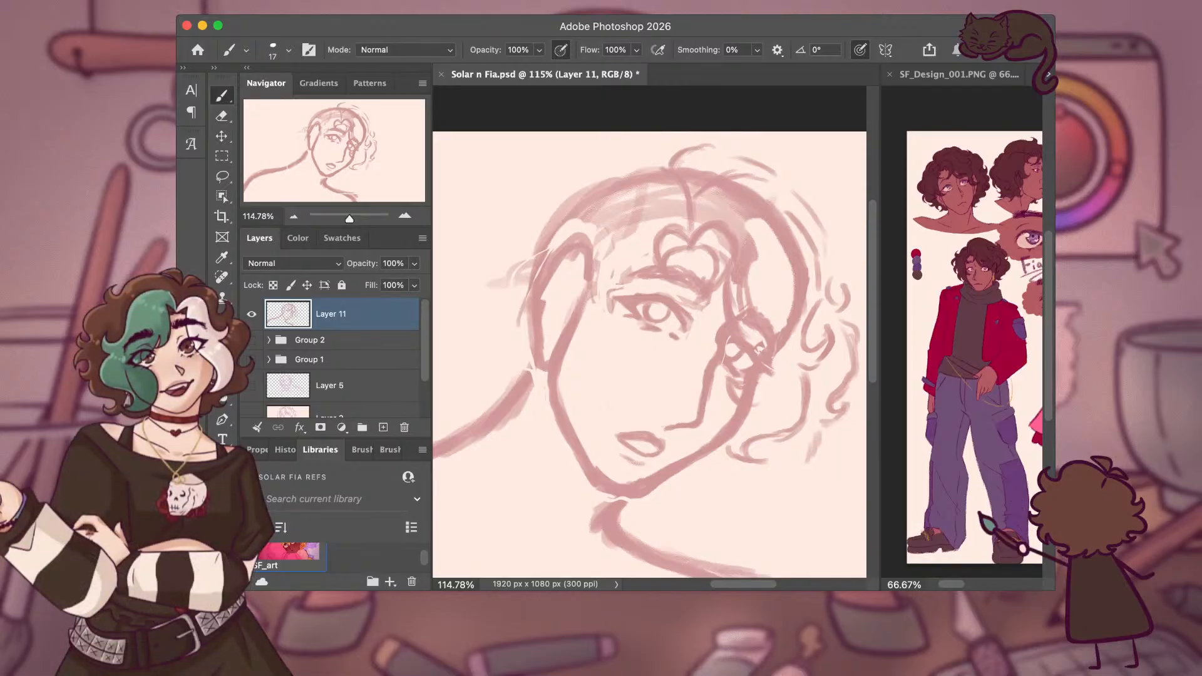
pyautogui.moveTo(773, 501)
pyautogui.mouseDown()
pyautogui.moveTo(725, 509)
pyautogui.moveTo(745, 513)
pyautogui.moveTo(736, 519)
pyautogui.moveTo(708, 491)
pyautogui.moveTo(684, 514)
pyautogui.mouseUp()
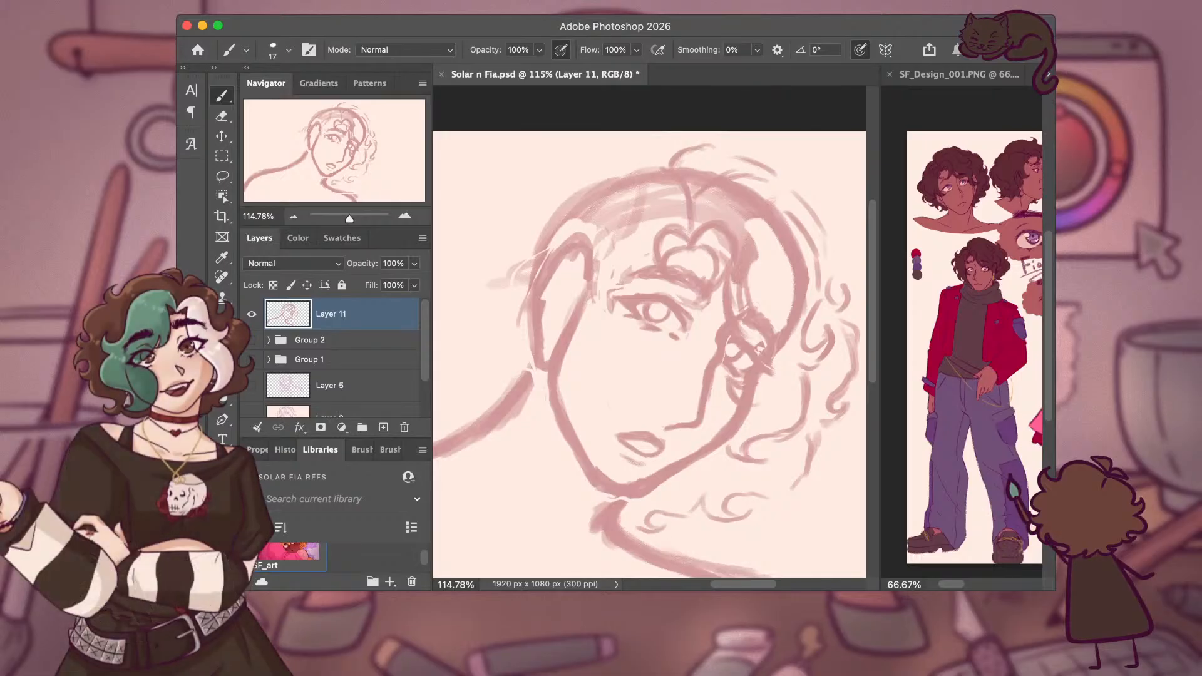
pyautogui.press('super+z')
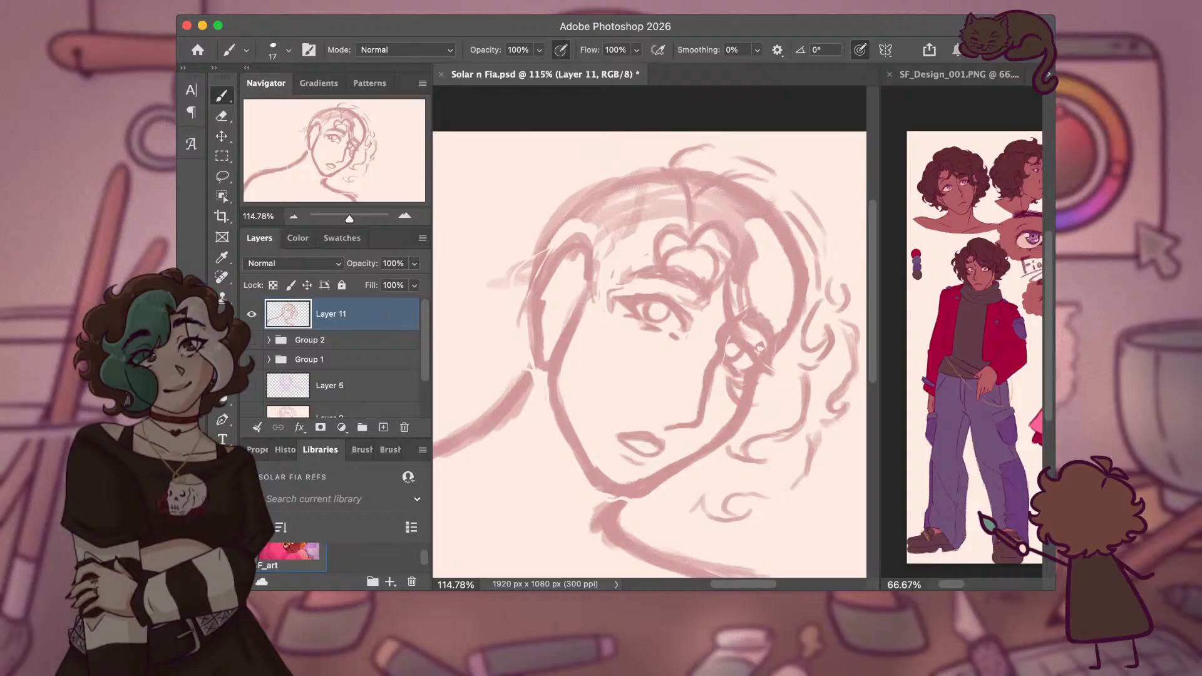
pyautogui.moveTo(701, 501); pyautogui.dragTo(660, 513)
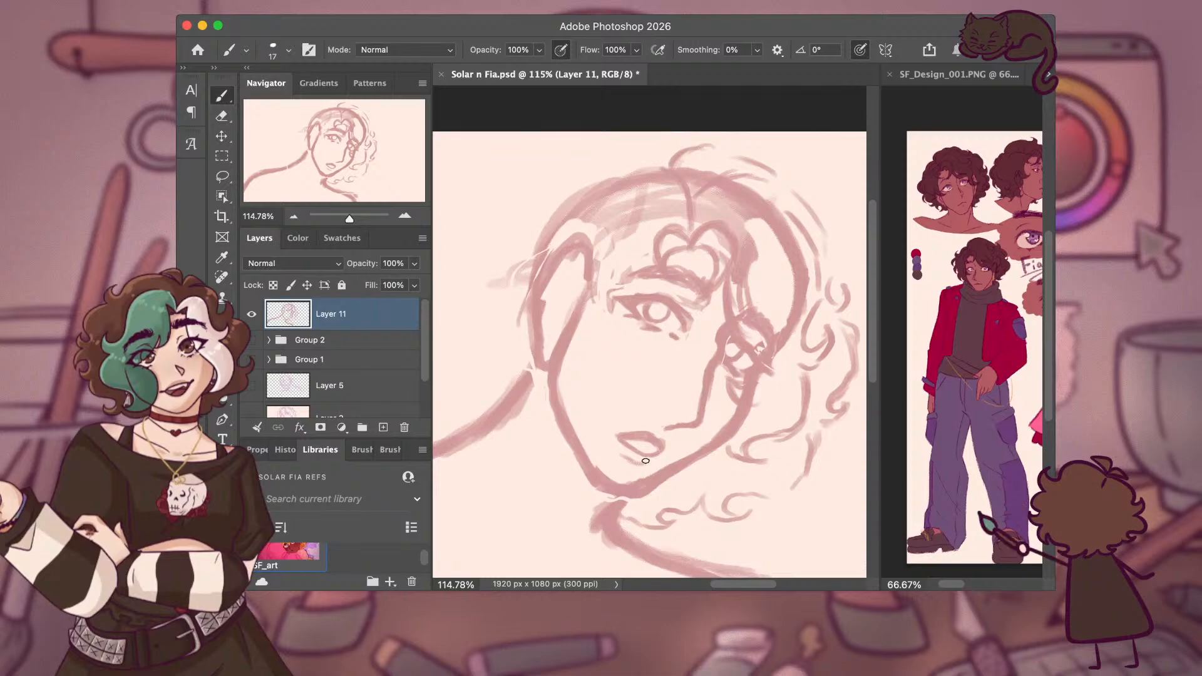
# Undo the outer curl strokes back to the inner curls and the tuft at the crown.
pyautogui.hscroll(5, 646, 461)
pyautogui.scroll(2, 646, 461)
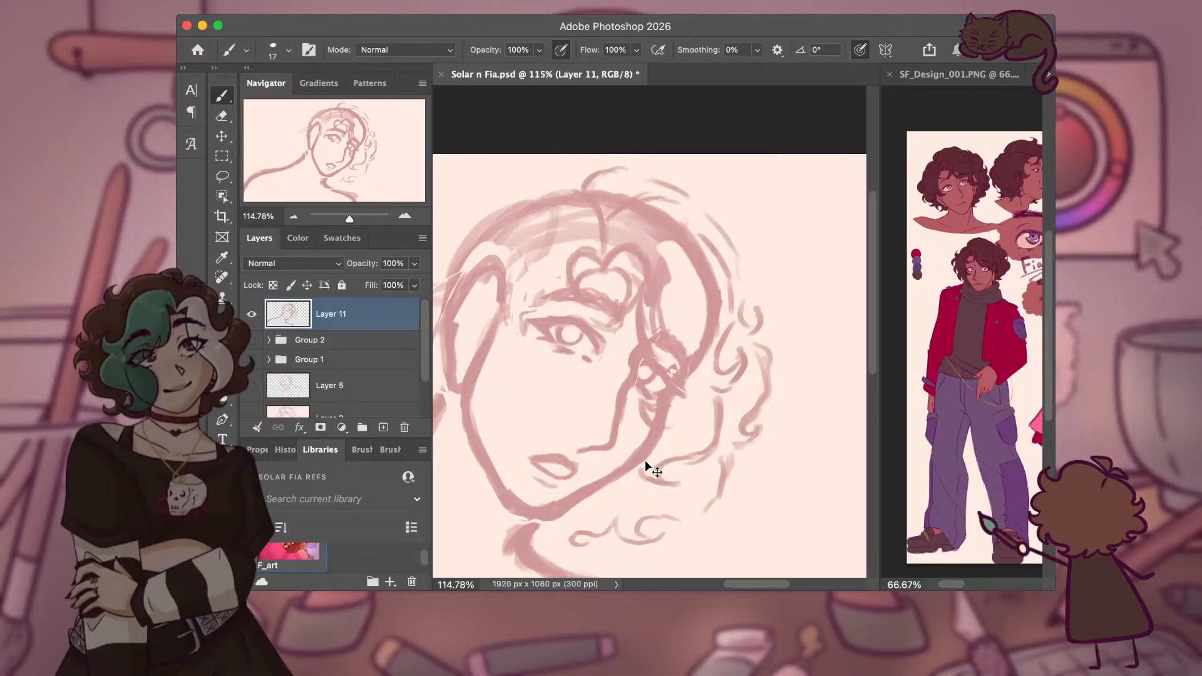
pyautogui.press('super+z')
pyautogui.press('super+z')
pyautogui.press('super+z')
pyautogui.press('super+z')
pyautogui.press('super+z')
pyautogui.press('super+z')
pyautogui.press('super+z')
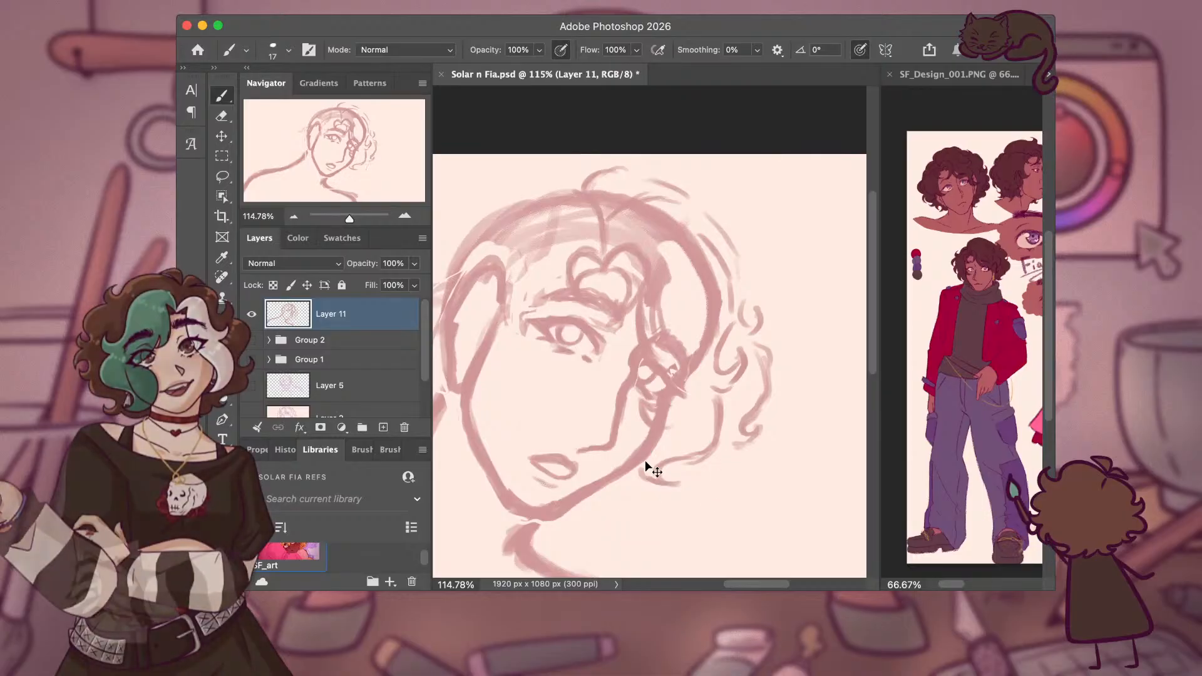
pyautogui.press('super+z')
pyautogui.press('super+z')
pyautogui.press('super+z')
pyautogui.press('super+z')
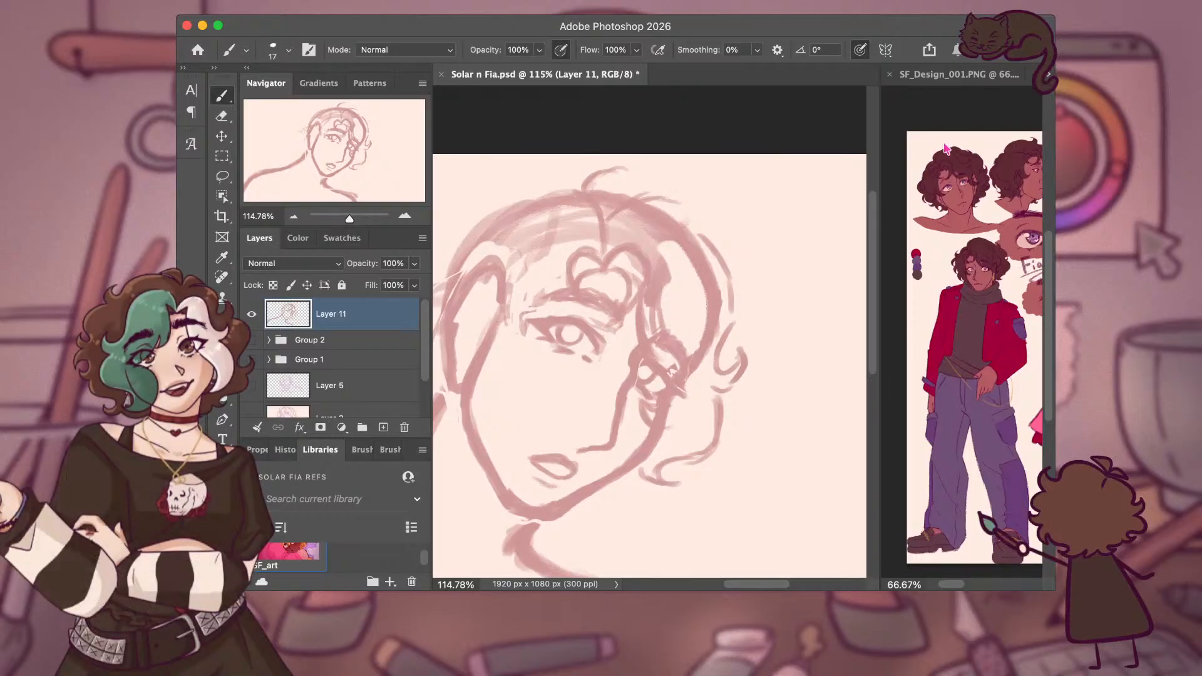
# Enlarge the first curly-haired head in SF_Design_001.PNG and examine its hair silhouette beside the sketch.
pyautogui.scroll(4, 944, 182)
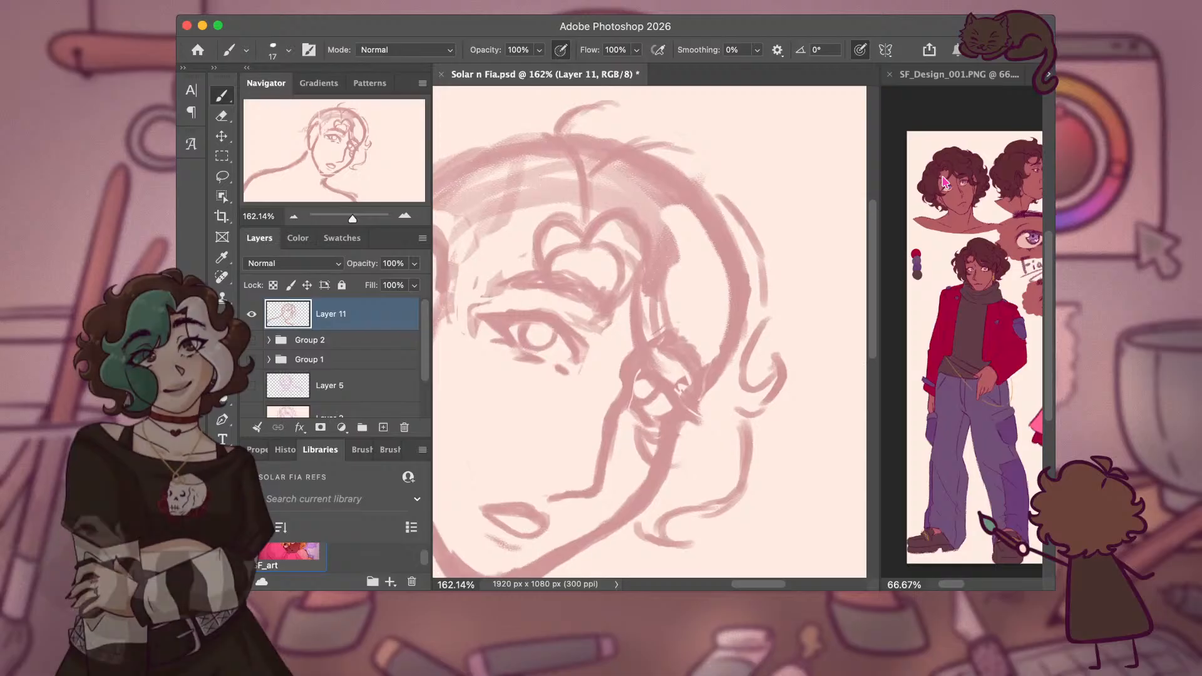
pyautogui.scroll(-2, 944, 182)
pyautogui.scroll(5, 889, 168)
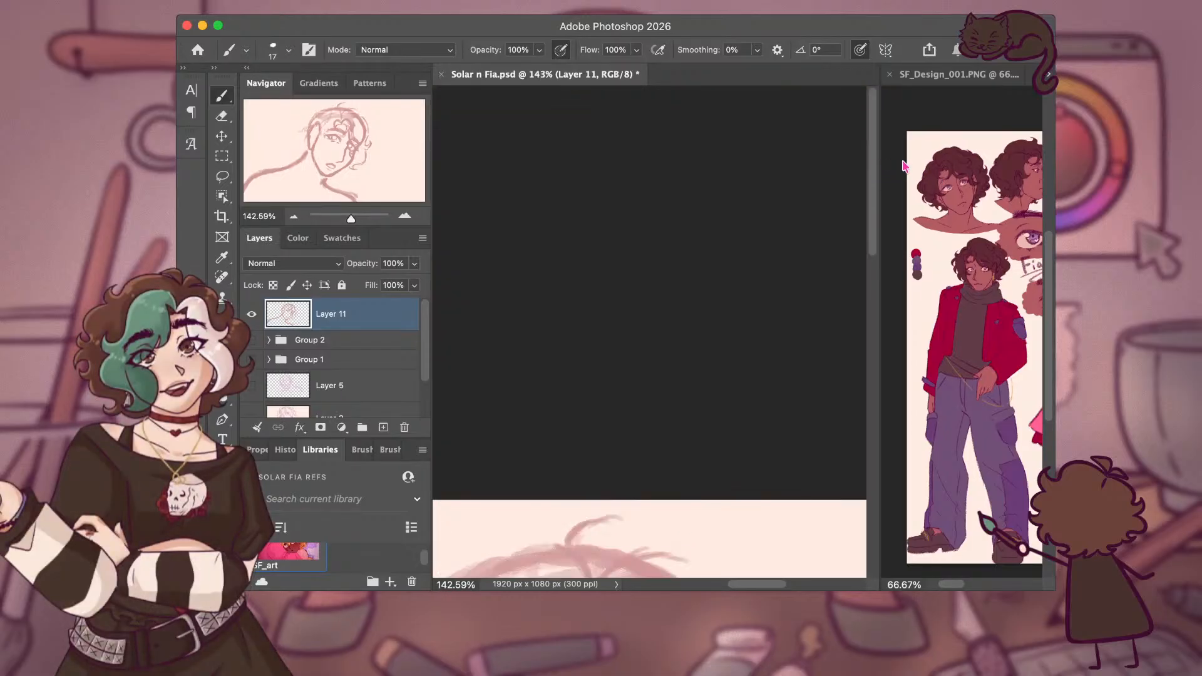
pyautogui.click(904, 166)
pyautogui.scroll(3, 904, 163)
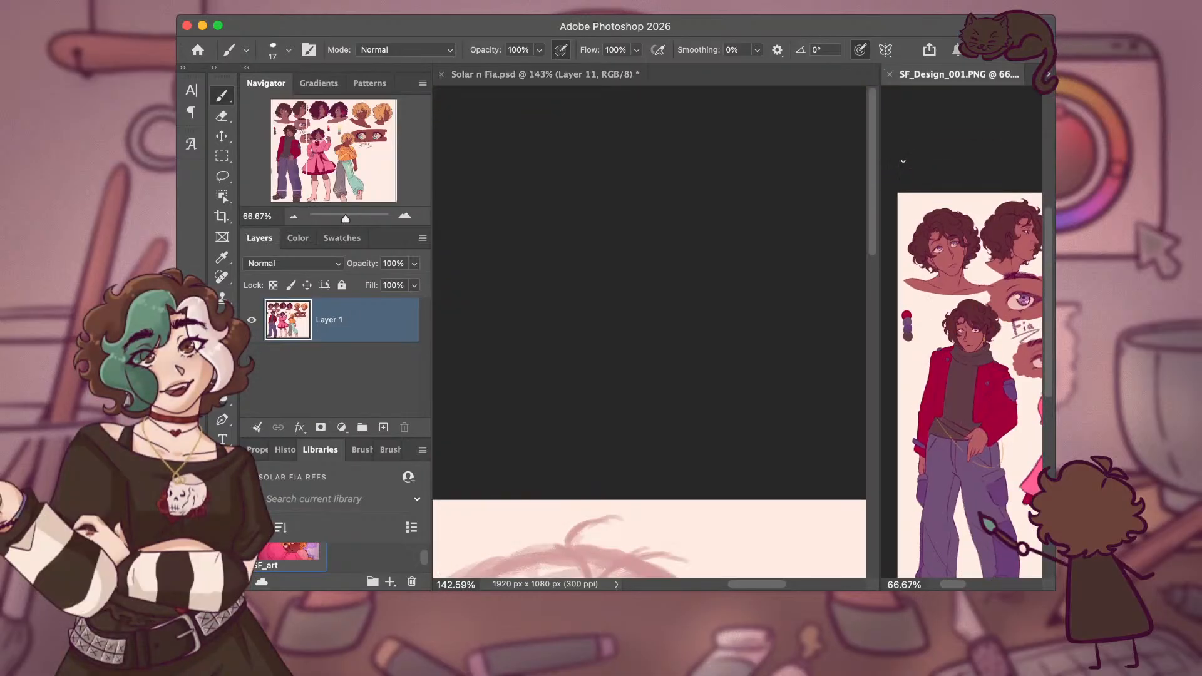
pyautogui.press('r')
pyautogui.click(961, 330)
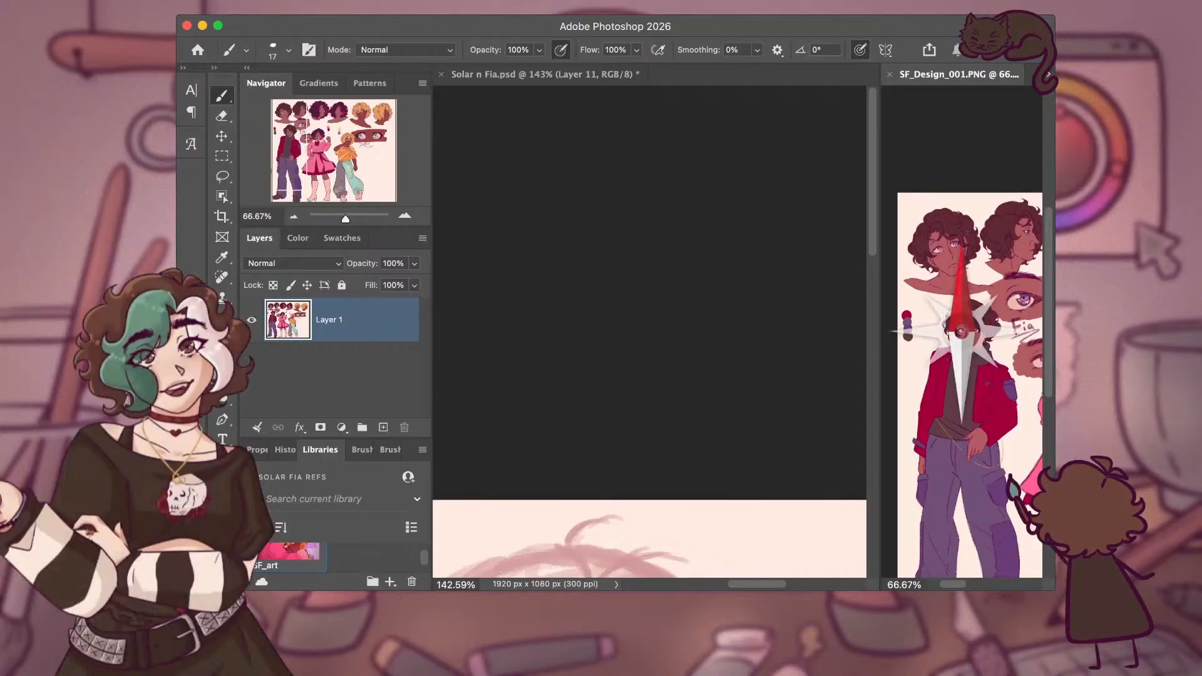
pyautogui.scroll(5, 942, 244)
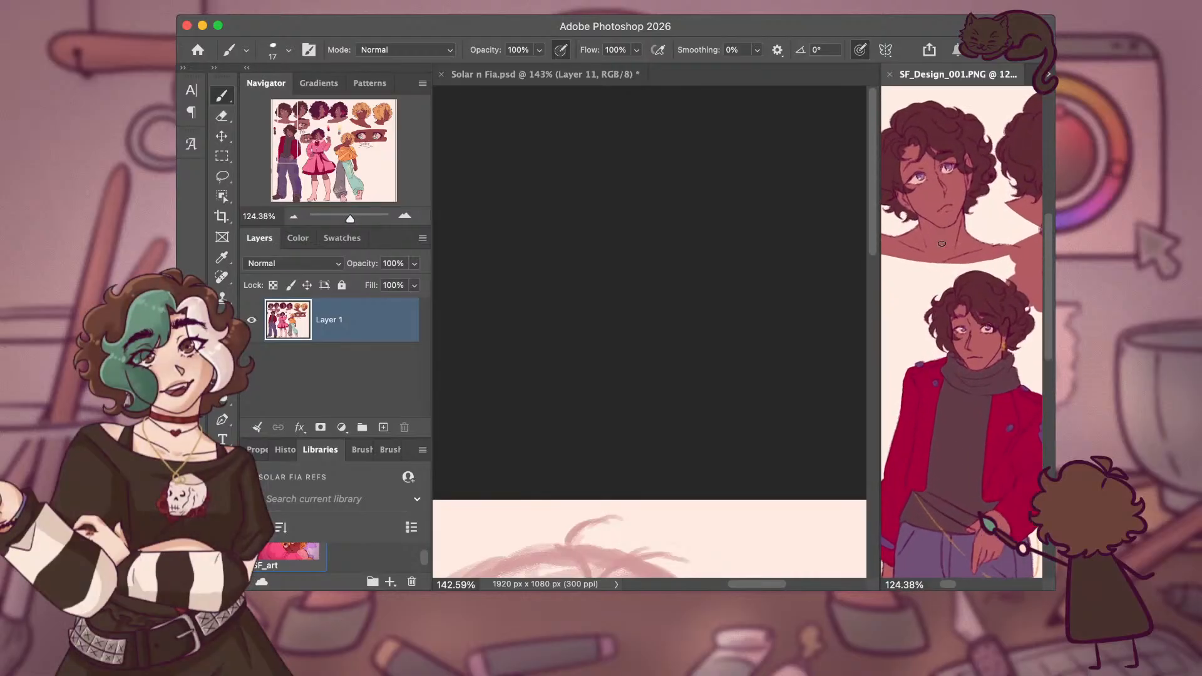
pyautogui.scroll(3, 942, 243)
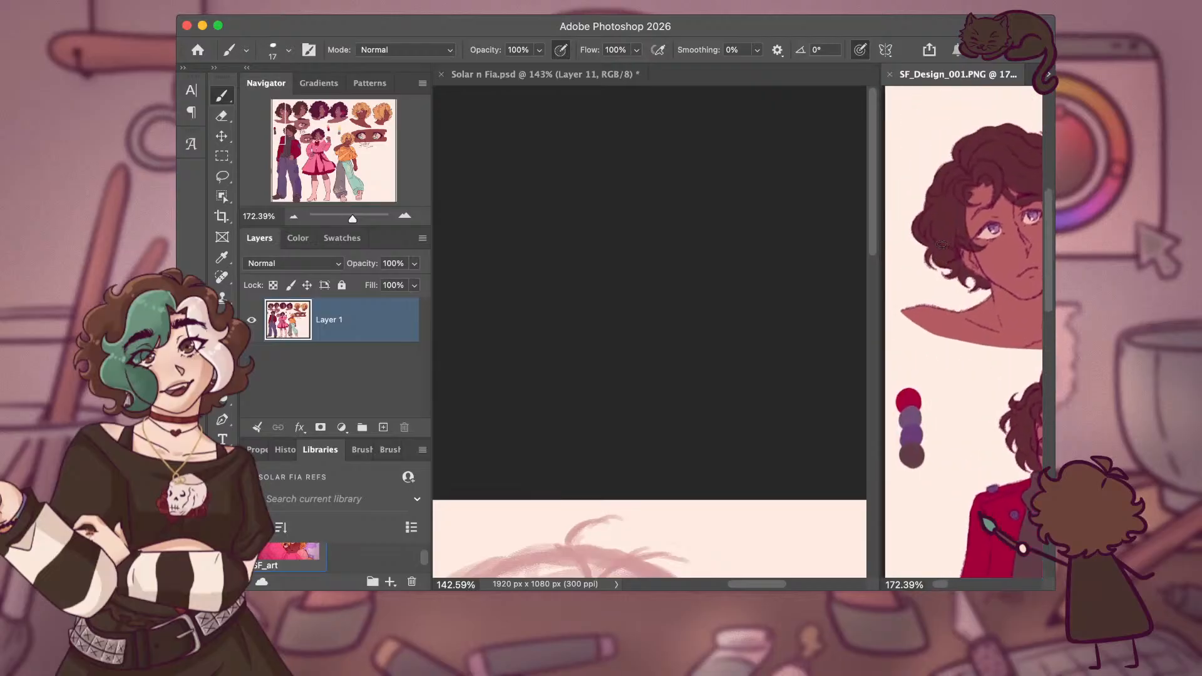
pyautogui.hscroll(4, 942, 244)
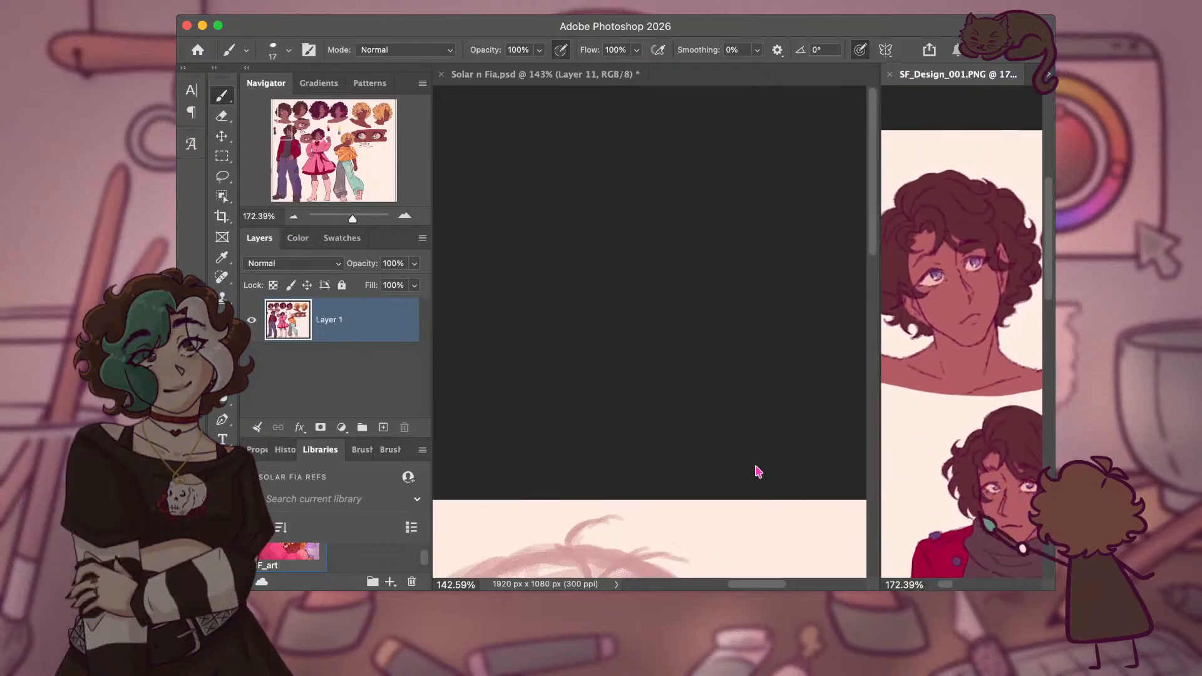
pyautogui.scroll(-6, 758, 471)
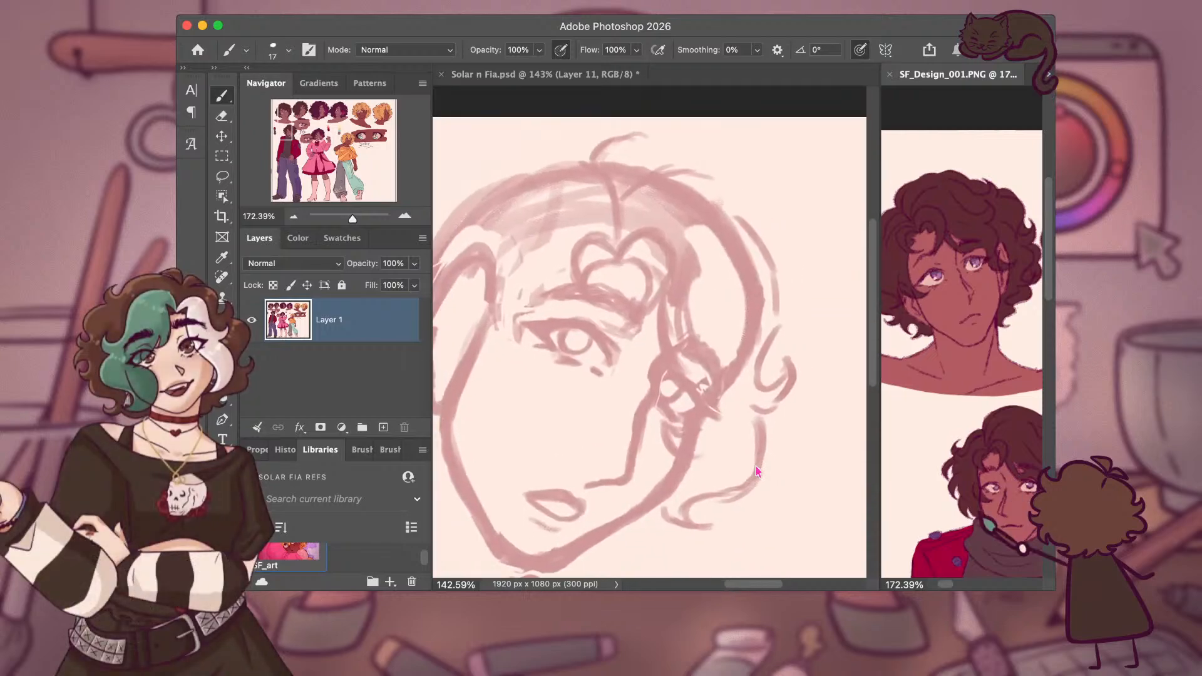
# Sketch the outer curl outline in Solar n Fia.psd from the crown around the far side of the head down to the neck.
pyautogui.click(757, 470)
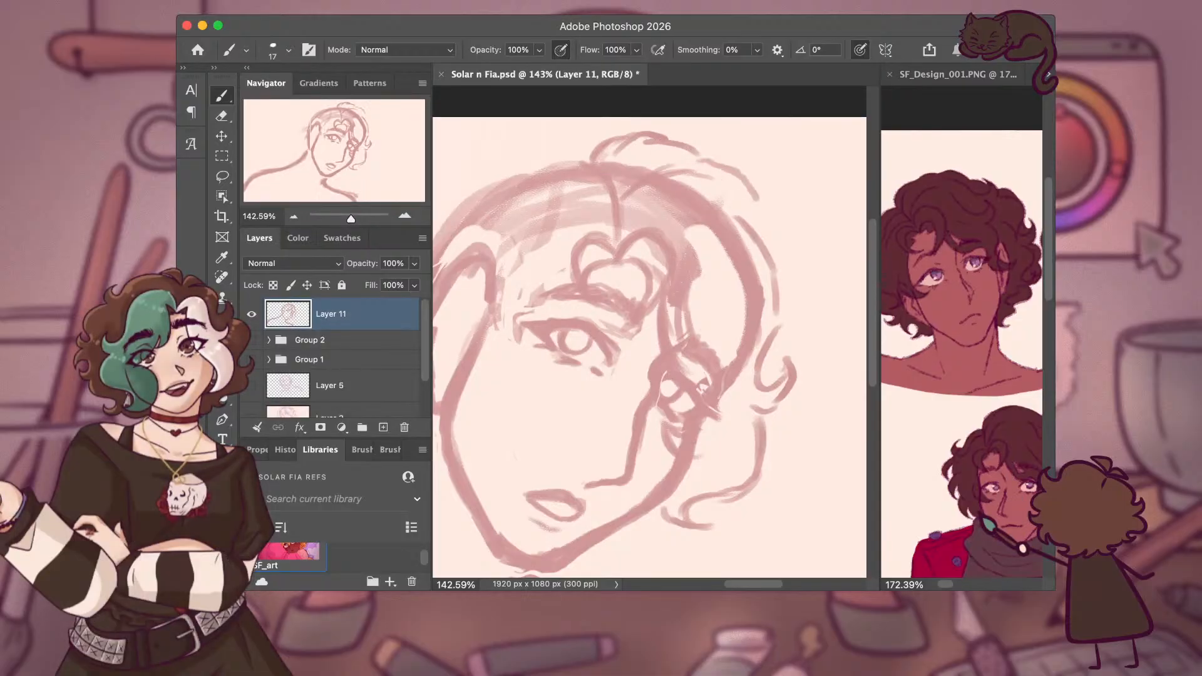
pyautogui.moveTo(769, 216)
pyautogui.mouseDown()
pyautogui.moveTo(804, 257)
pyautogui.moveTo(804, 348)
pyautogui.moveTo(833, 367)
pyautogui.mouseUp()
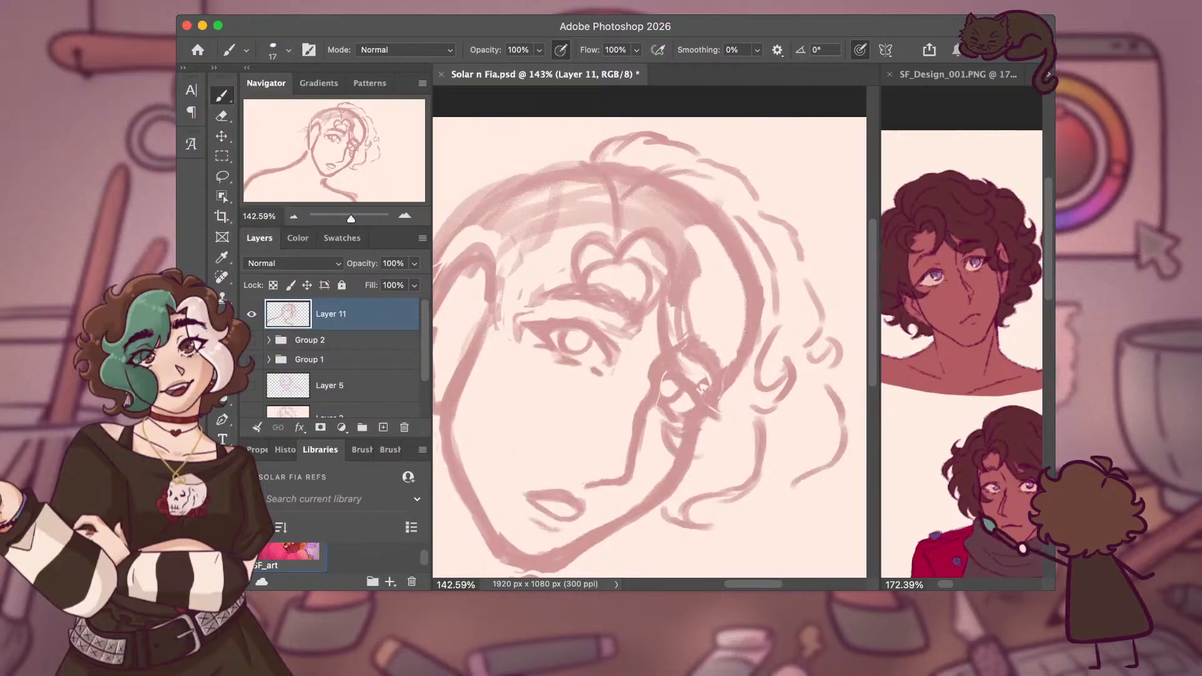
pyautogui.moveTo(794, 481)
pyautogui.mouseDown()
pyautogui.moveTo(813, 499)
pyautogui.moveTo(752, 536)
pyautogui.mouseUp()
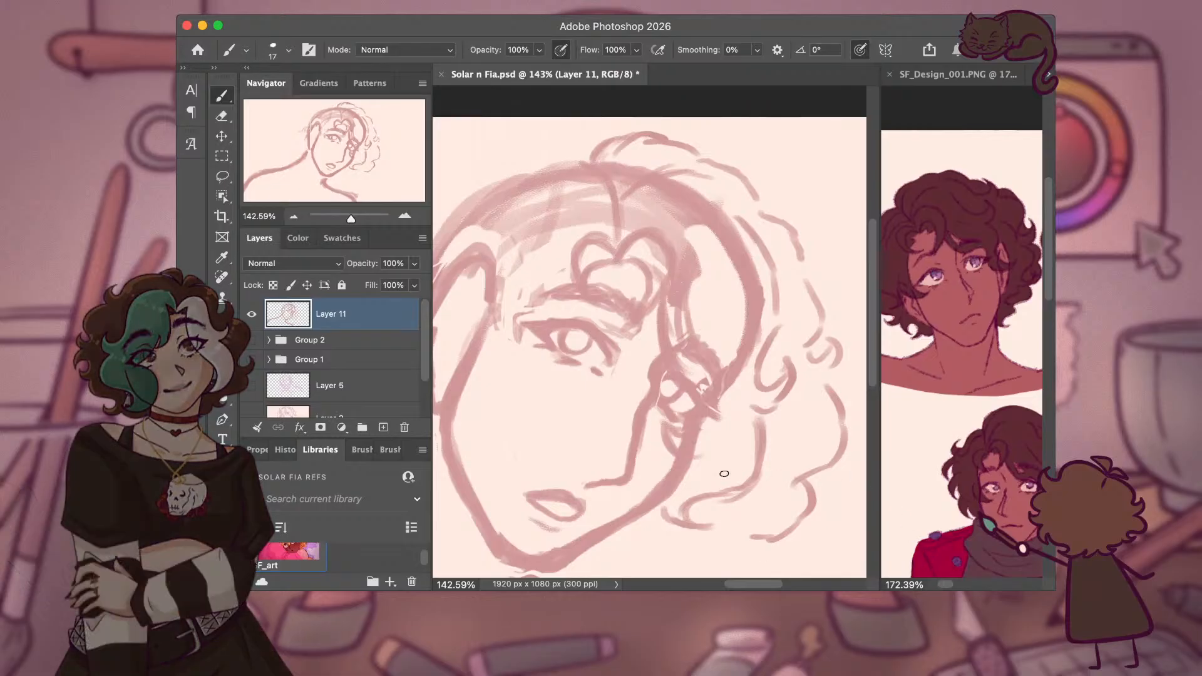
pyautogui.scroll(-5, 725, 432)
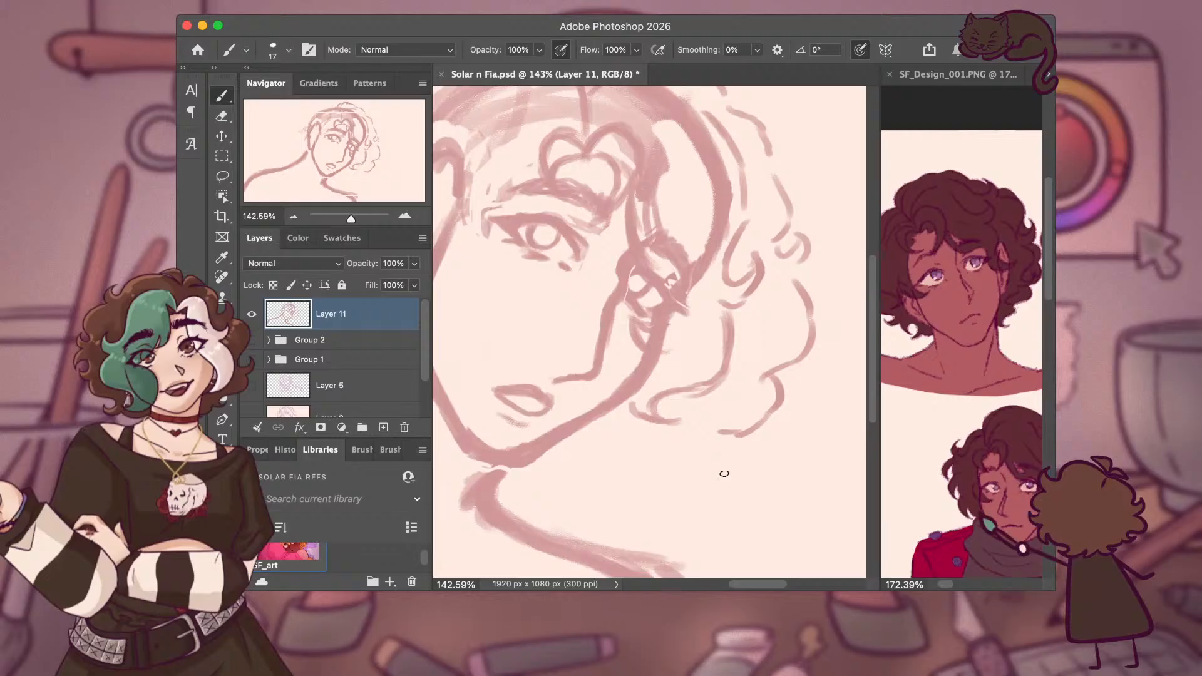
pyautogui.moveTo(712, 439)
pyautogui.mouseDown()
pyautogui.moveTo(699, 464)
pyautogui.moveTo(615, 478)
pyautogui.moveTo(598, 497)
pyautogui.moveTo(501, 486)
pyautogui.moveTo(589, 511)
pyautogui.moveTo(664, 577)
pyautogui.mouseUp()
pyautogui.moveTo(635, 442); pyautogui.dragTo(685, 431)
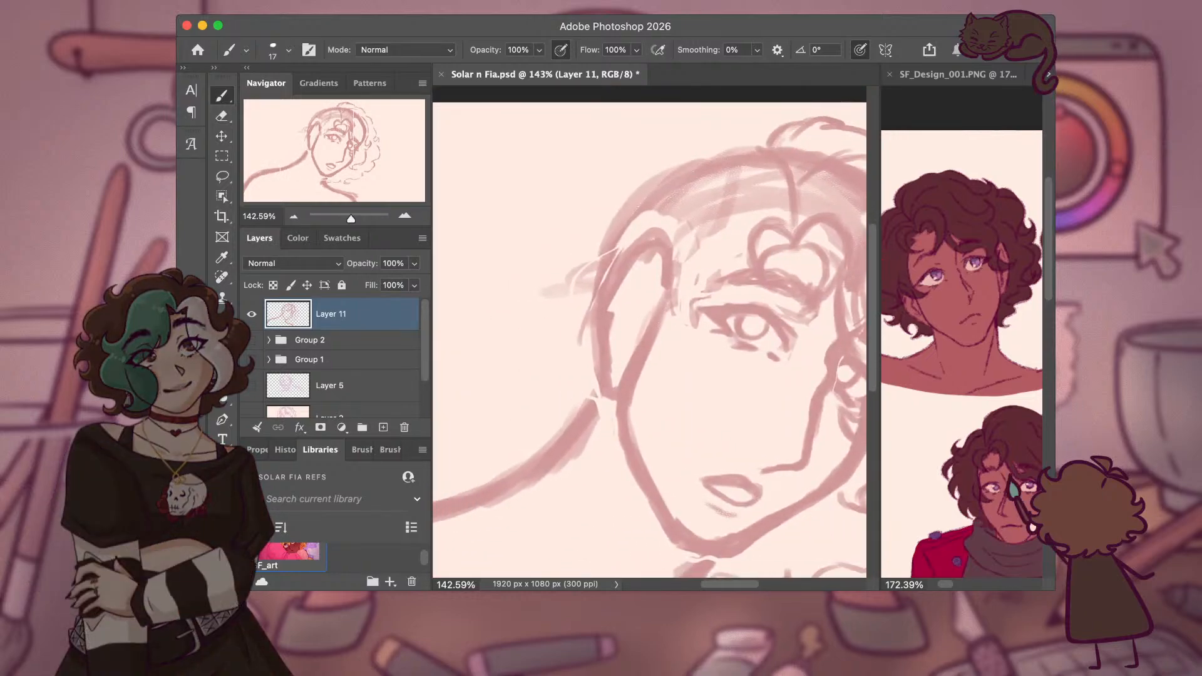
# Sketch two curved locks of hair falling from the temple beside the near eye onto the cheek, using the first curly-haired head as reference.
pyautogui.hscroll(-5, 921, 264)
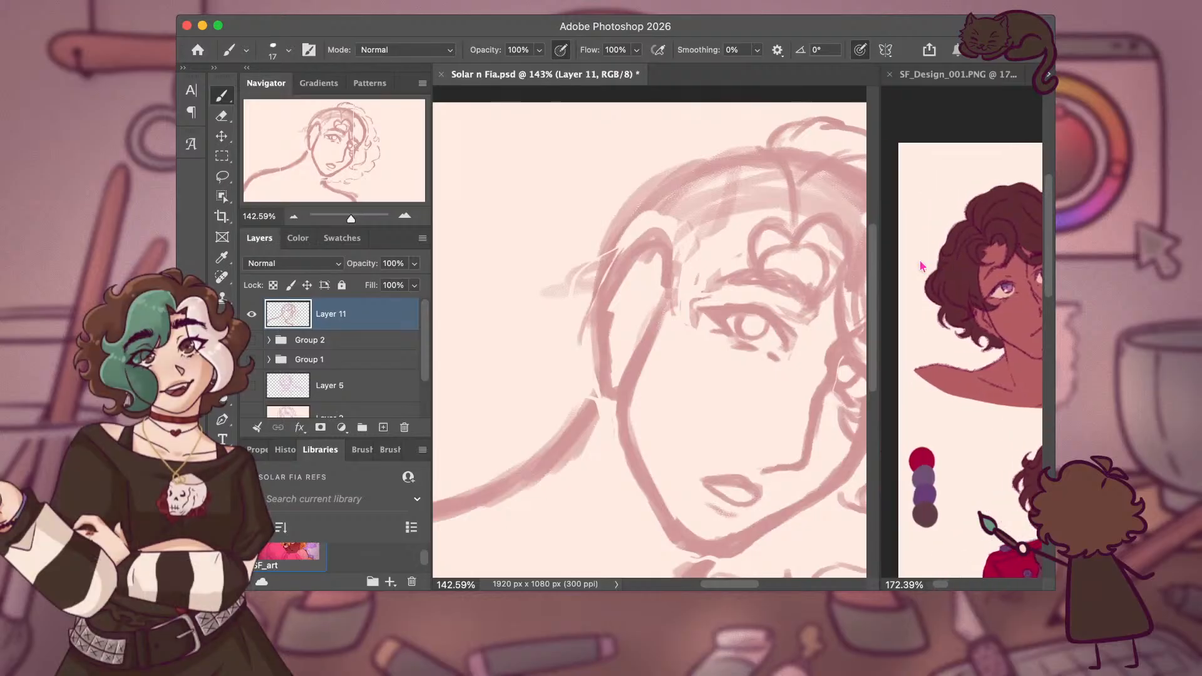
pyautogui.scroll(-2, 921, 267)
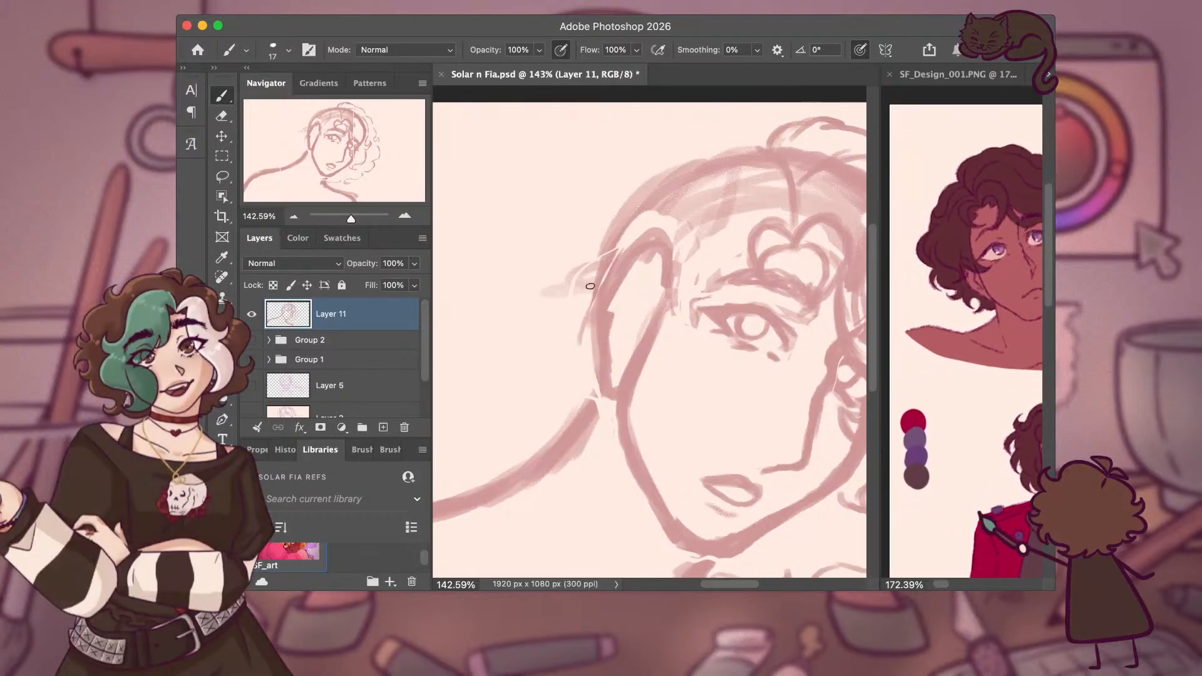
pyautogui.scroll(-2, 536, 300)
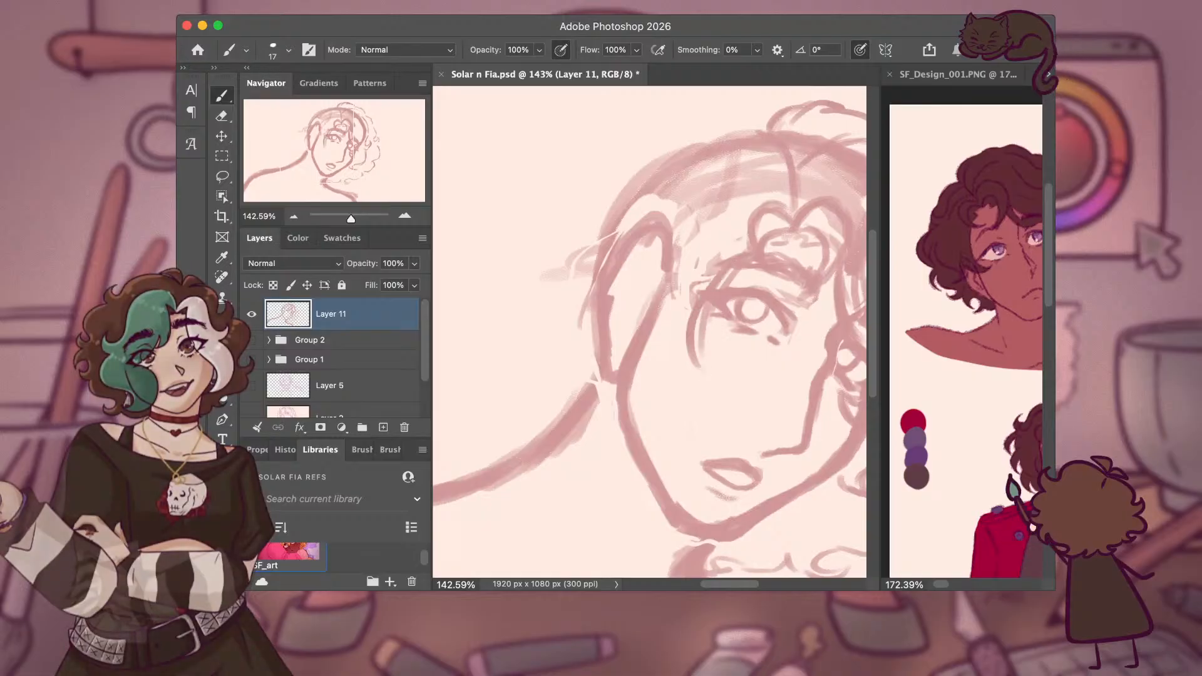
pyautogui.moveTo(707, 294); pyautogui.dragTo(694, 366)
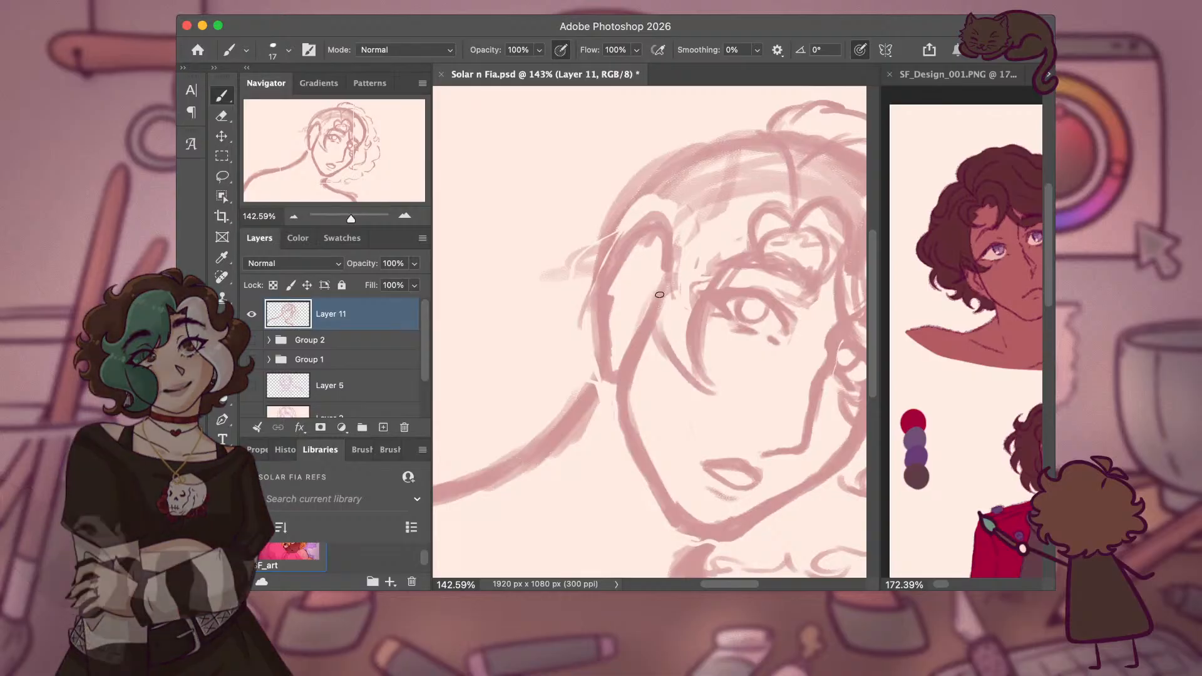
pyautogui.moveTo(658, 323); pyautogui.dragTo(713, 393)
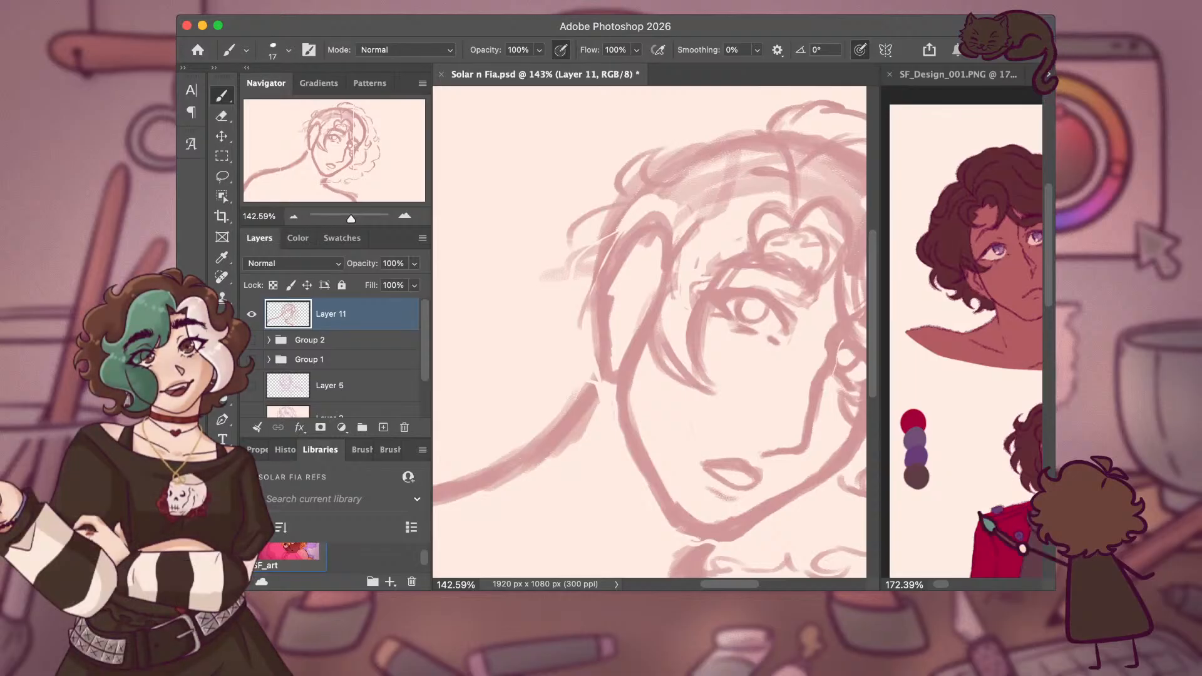
# Sketch the inner and outer curls around the near side of the head, from the crown past the ear down to the shoulder.
pyautogui.moveTo(592, 218); pyautogui.dragTo(569, 271)
pyautogui.moveTo(589, 287); pyautogui.dragTo(529, 367)
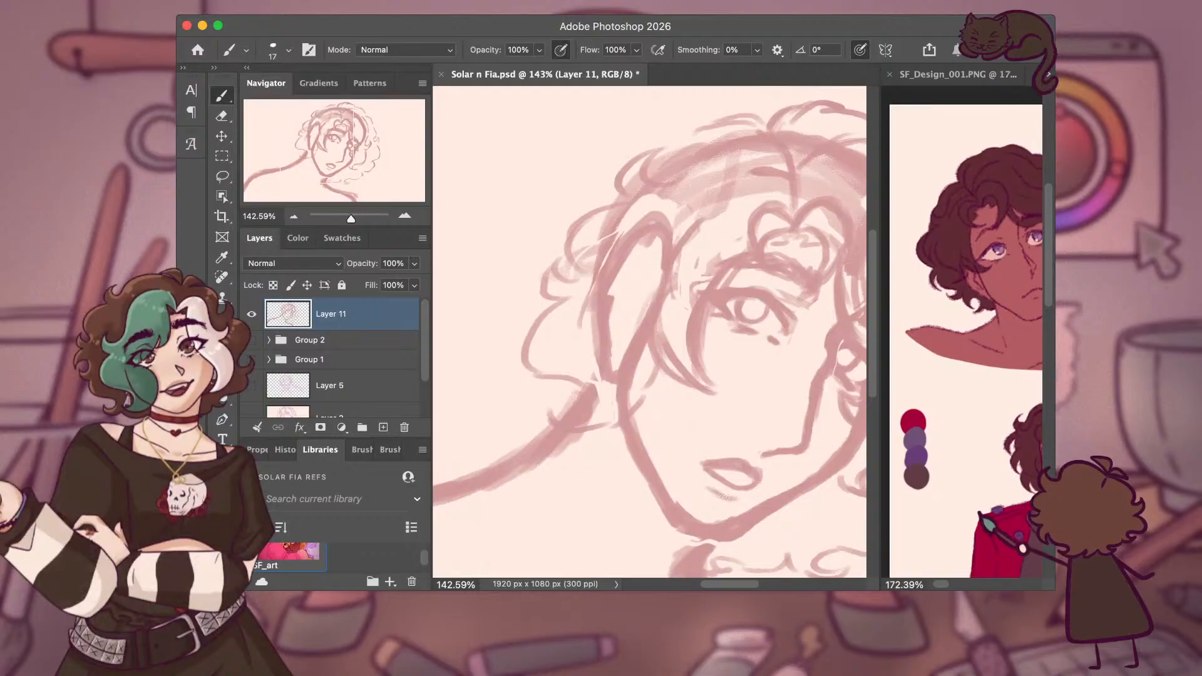
pyautogui.moveTo(654, 131); pyautogui.dragTo(717, 117)
pyautogui.moveTo(542, 203); pyautogui.dragTo(620, 152)
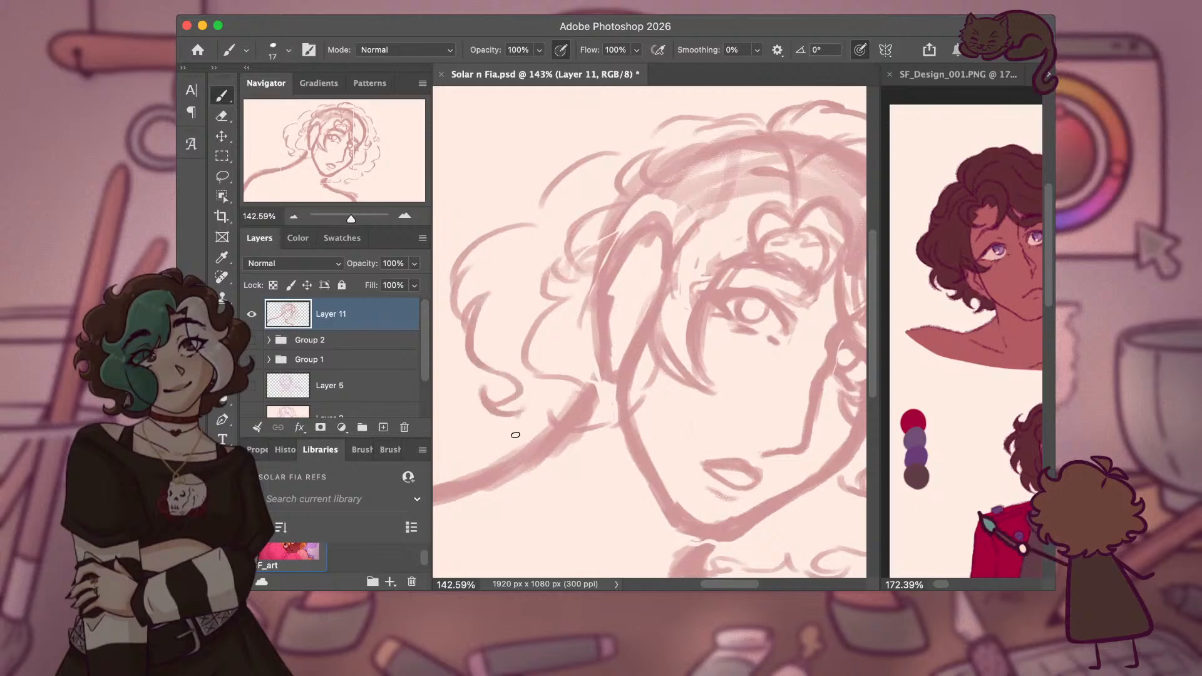
pyautogui.moveTo(543, 481); pyautogui.dragTo(567, 475)
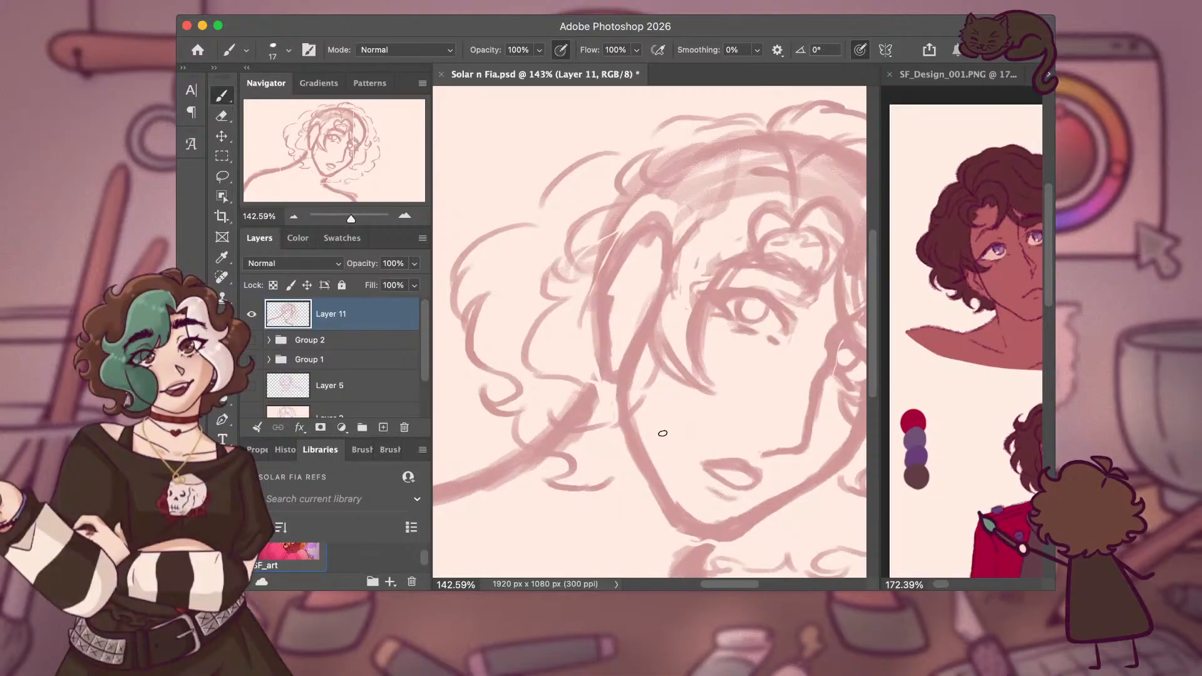
# Lasso the outer curls from the far side of the head down under the chin, including the upper neck line, and ready them for moving.
pyautogui.hscroll(5, 598, 443)
pyautogui.scroll(-3, 599, 443)
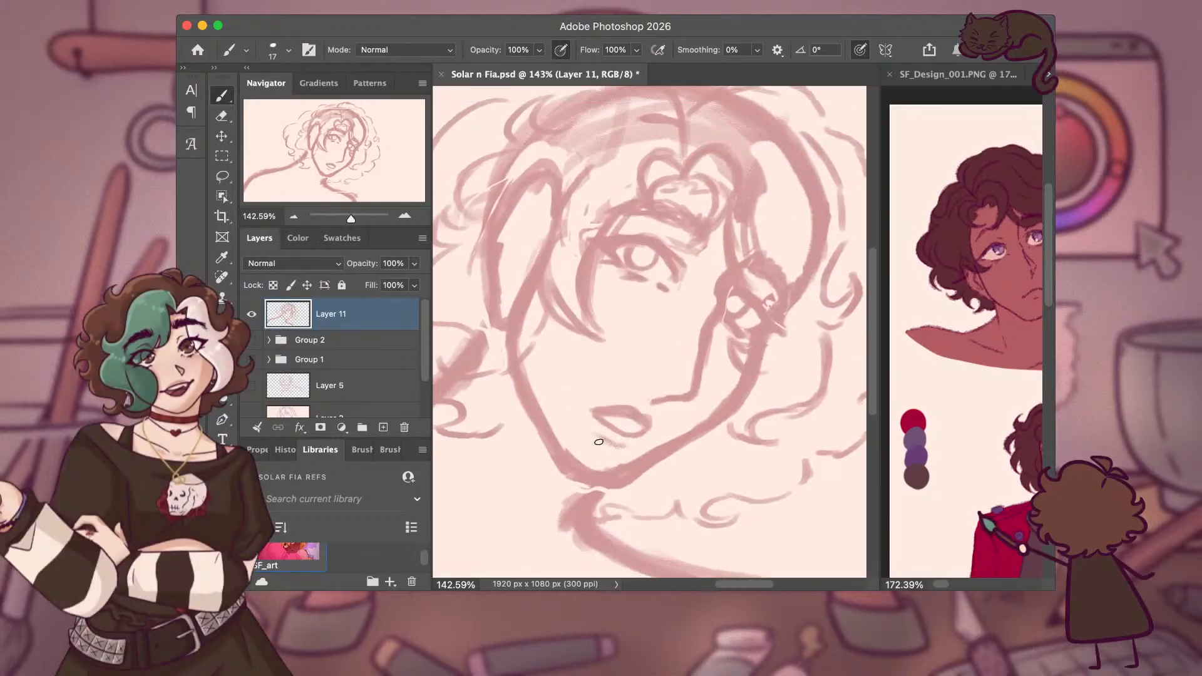
pyautogui.scroll(-3, 637, 508)
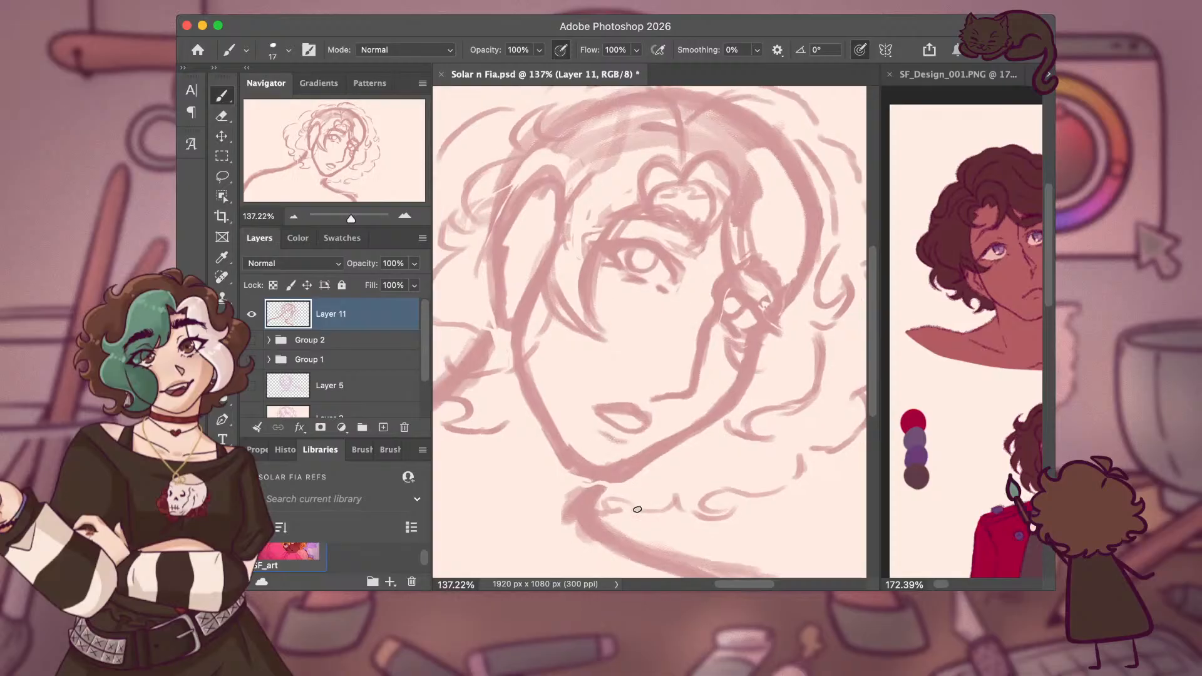
pyautogui.scroll(-1, 638, 509)
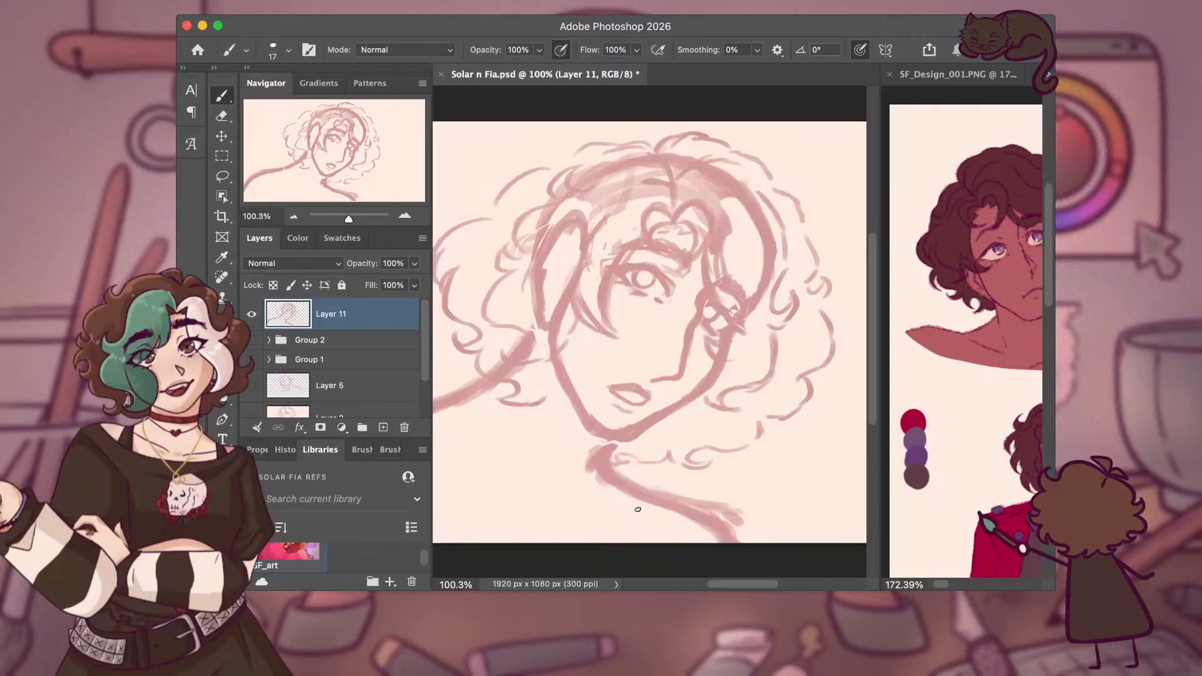
pyautogui.scroll(-1, 638, 509)
pyautogui.scroll(-1, 638, 509)
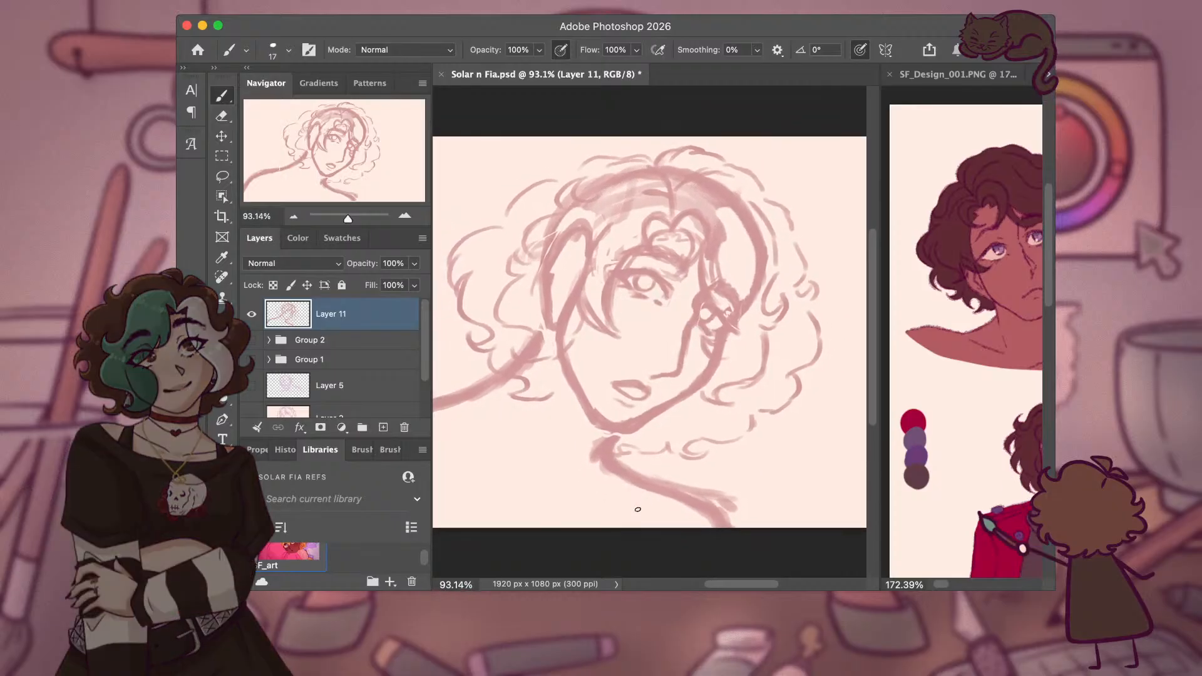
pyautogui.press('l')
pyautogui.moveTo(648, 501)
pyautogui.mouseDown()
pyautogui.moveTo(604, 491)
pyautogui.moveTo(636, 438)
pyautogui.mouseUp()
pyautogui.moveTo(779, 374); pyautogui.dragTo(800, 307)
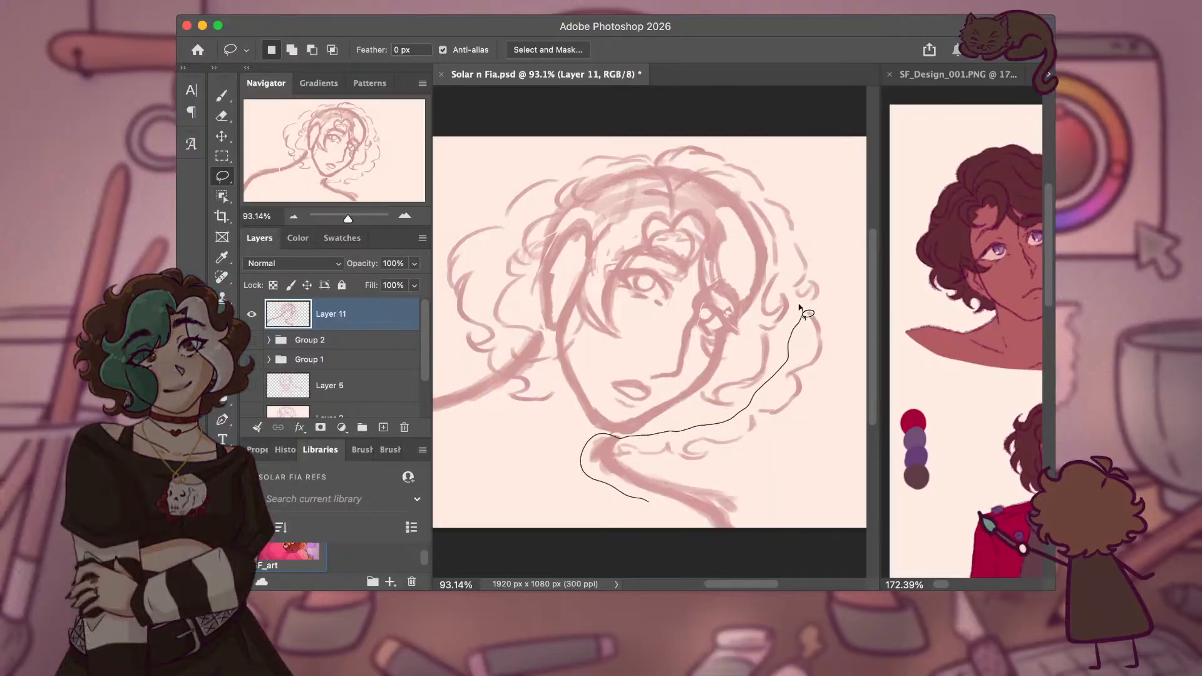
pyautogui.moveTo(779, 226)
pyautogui.mouseDown()
pyautogui.moveTo(818, 221)
pyautogui.moveTo(840, 293)
pyautogui.moveTo(841, 376)
pyautogui.moveTo(778, 462)
pyautogui.moveTo(680, 481)
pyautogui.mouseUp()
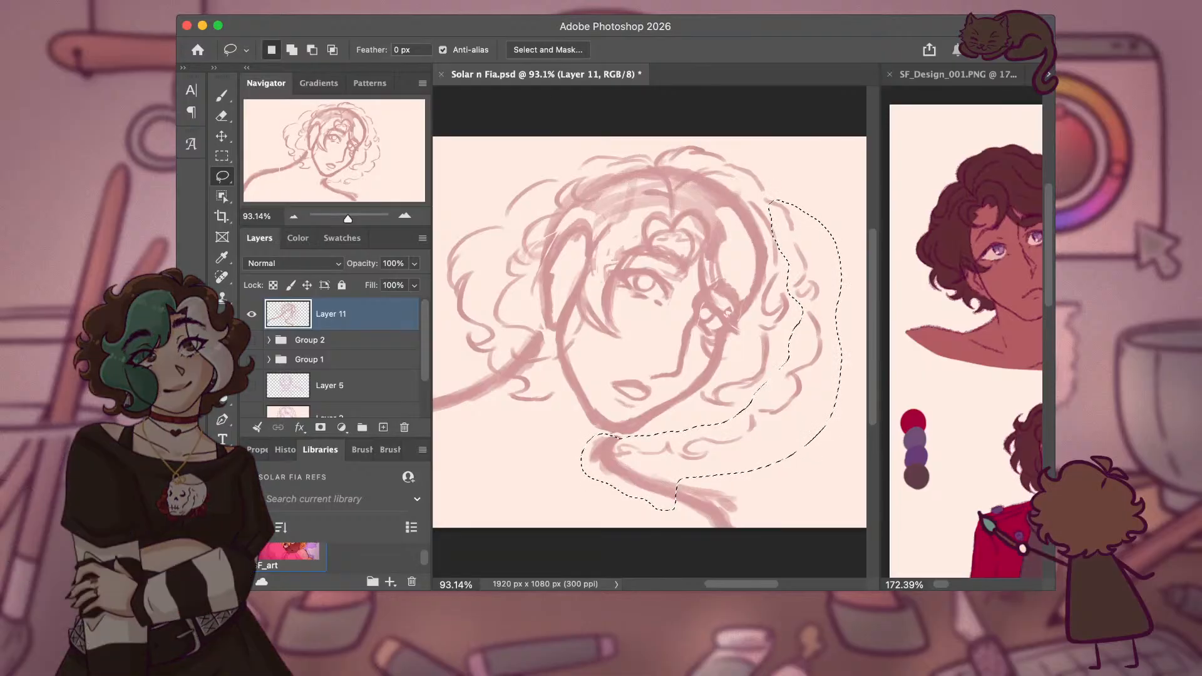
pyautogui.press('v')
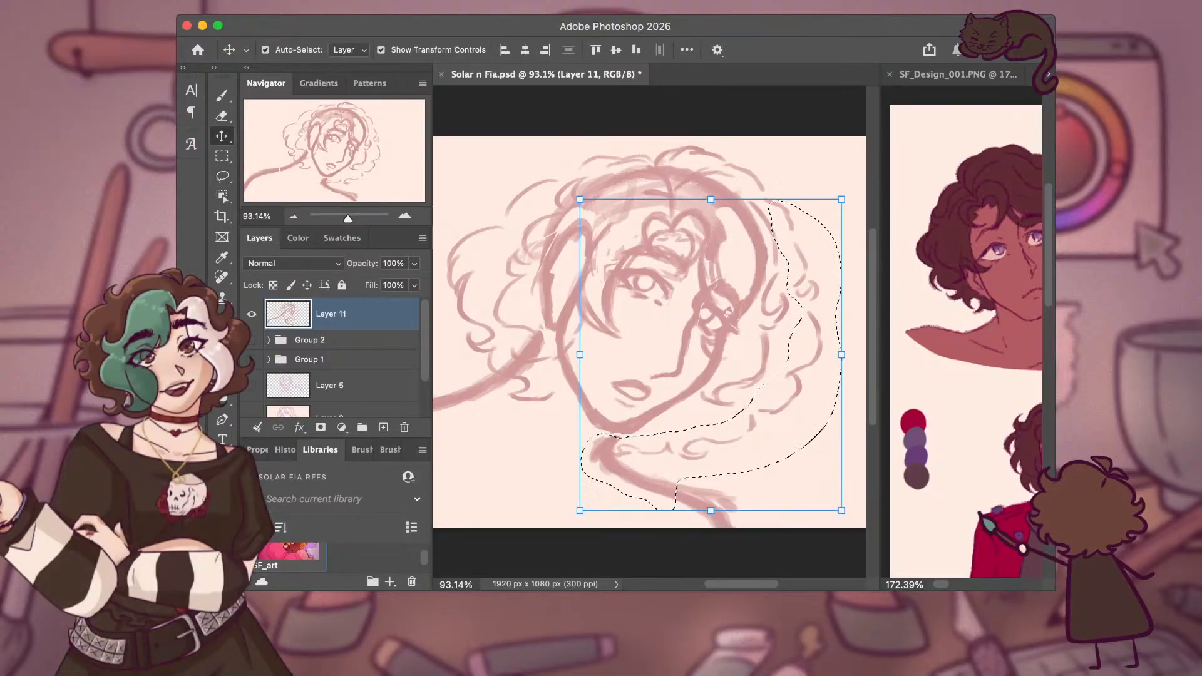
# Try to shift the selected outer curls together with the neck line, and clear the selection.
pyautogui.moveTo(856, 340); pyautogui.dragTo(856, 360)
pyautogui.moveTo(795, 394)
pyautogui.mouseDown()
pyautogui.moveTo(777, 381)
pyautogui.moveTo(783, 389)
pyautogui.mouseUp()
pyautogui.press('super+z')
pyautogui.press('super+z')
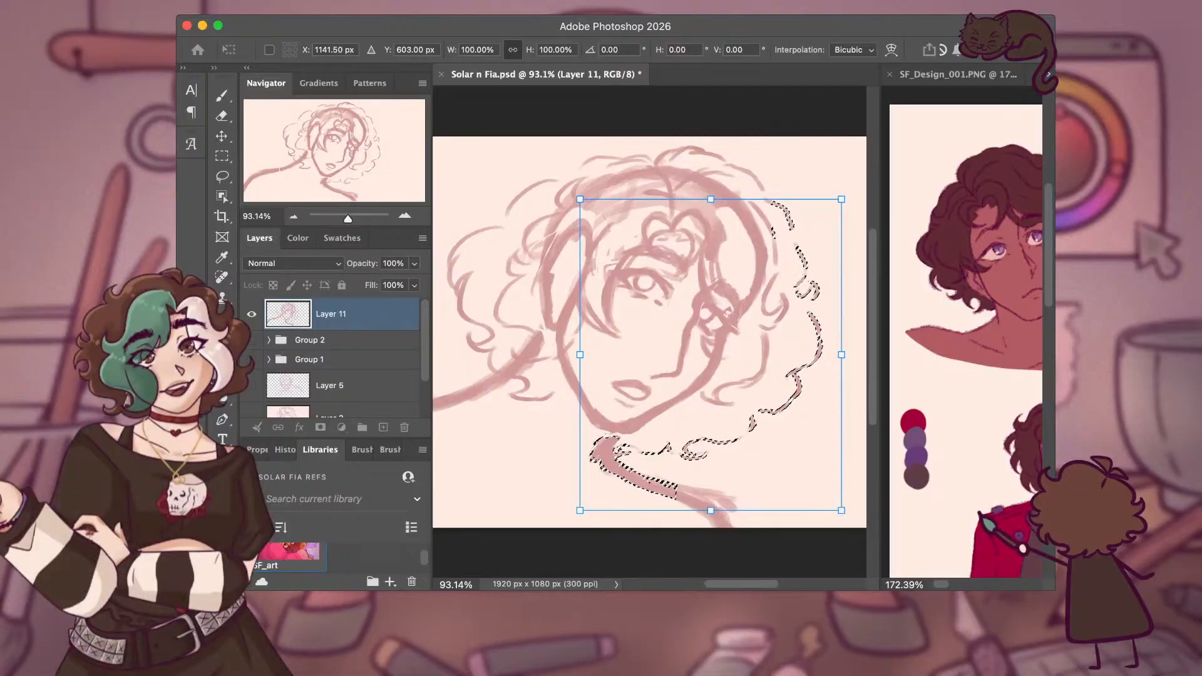
pyautogui.moveTo(856, 189); pyautogui.dragTo(853, 187)
pyautogui.press('super+z')
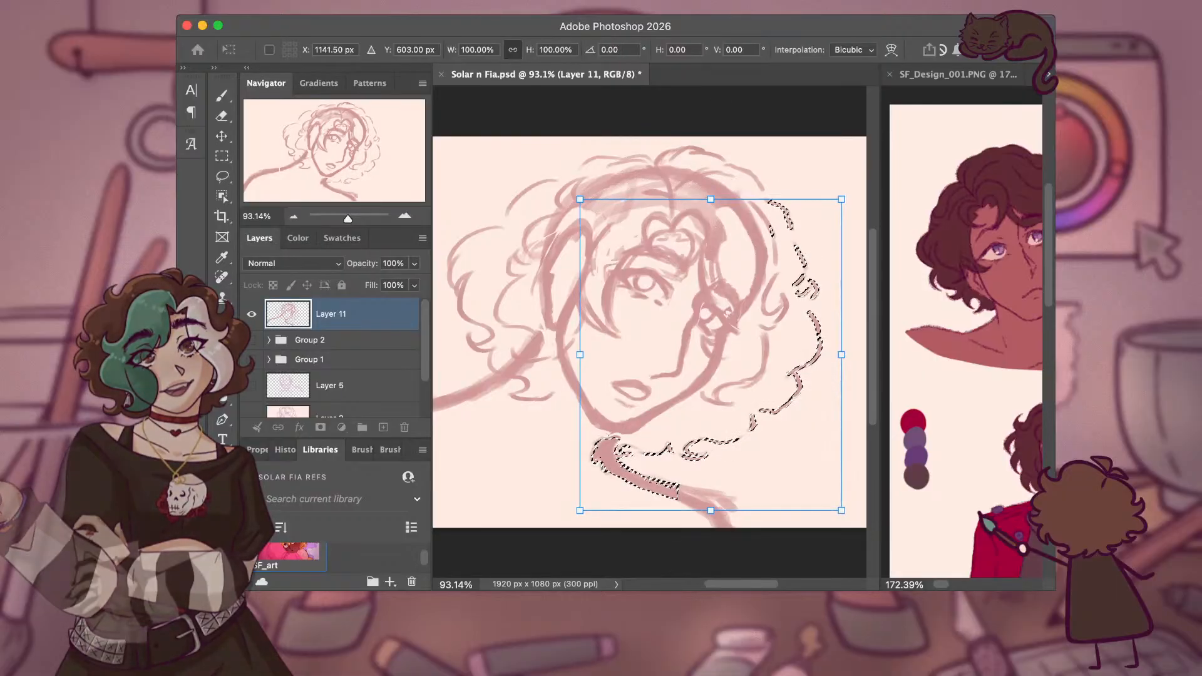
pyautogui.press('Return')
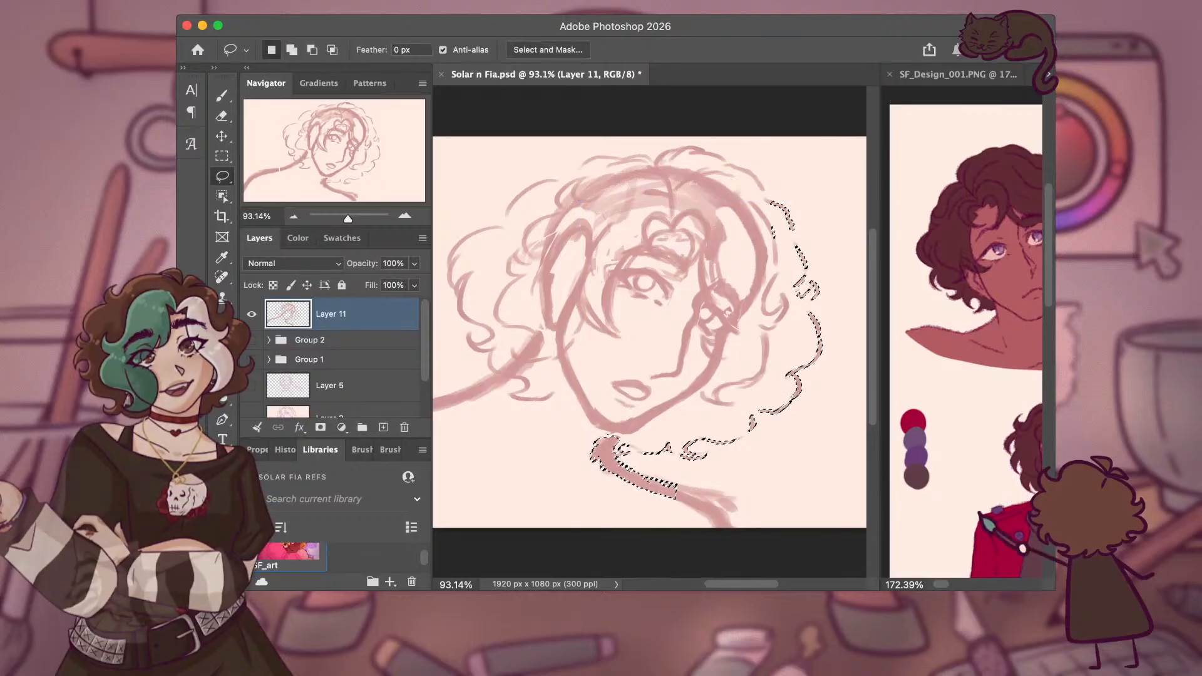
pyautogui.press('super+d')
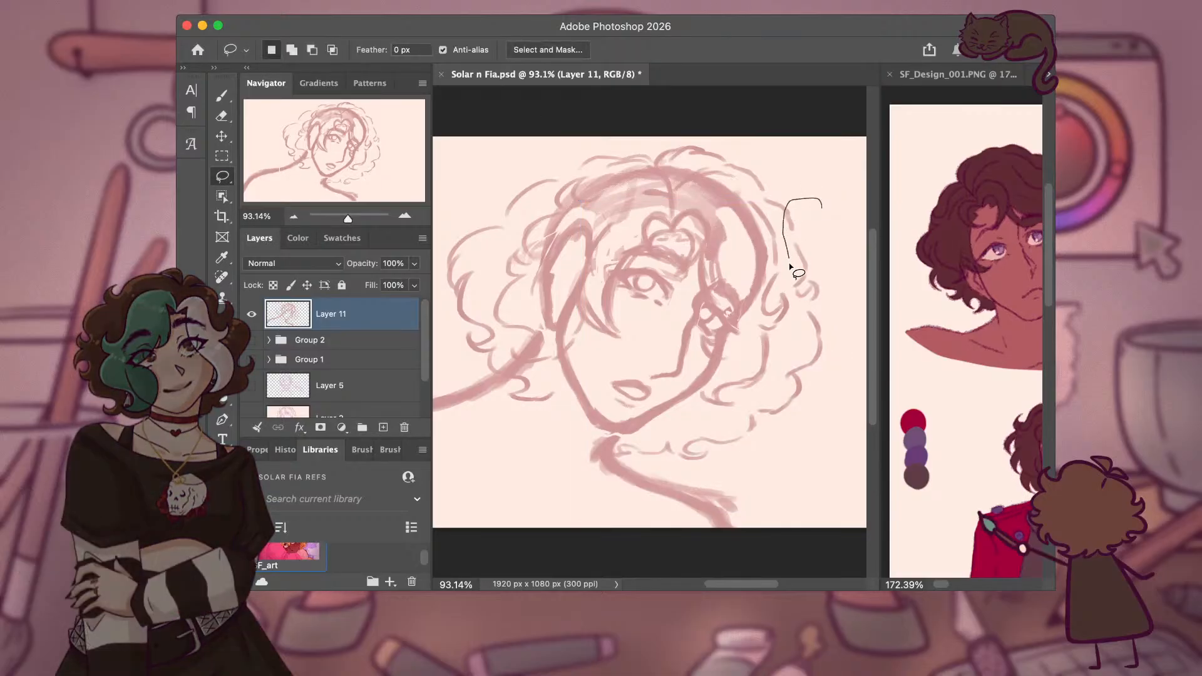
# Lasso only the outer curls on the right side of the hair, move them slightly inward toward the head, and deselect.
pyautogui.moveTo(790, 355)
pyautogui.mouseDown()
pyautogui.moveTo(769, 392)
pyautogui.moveTo(726, 421)
pyautogui.moveTo(633, 435)
pyautogui.moveTo(613, 449)
pyautogui.moveTo(631, 467)
pyautogui.moveTo(750, 464)
pyautogui.mouseUp()
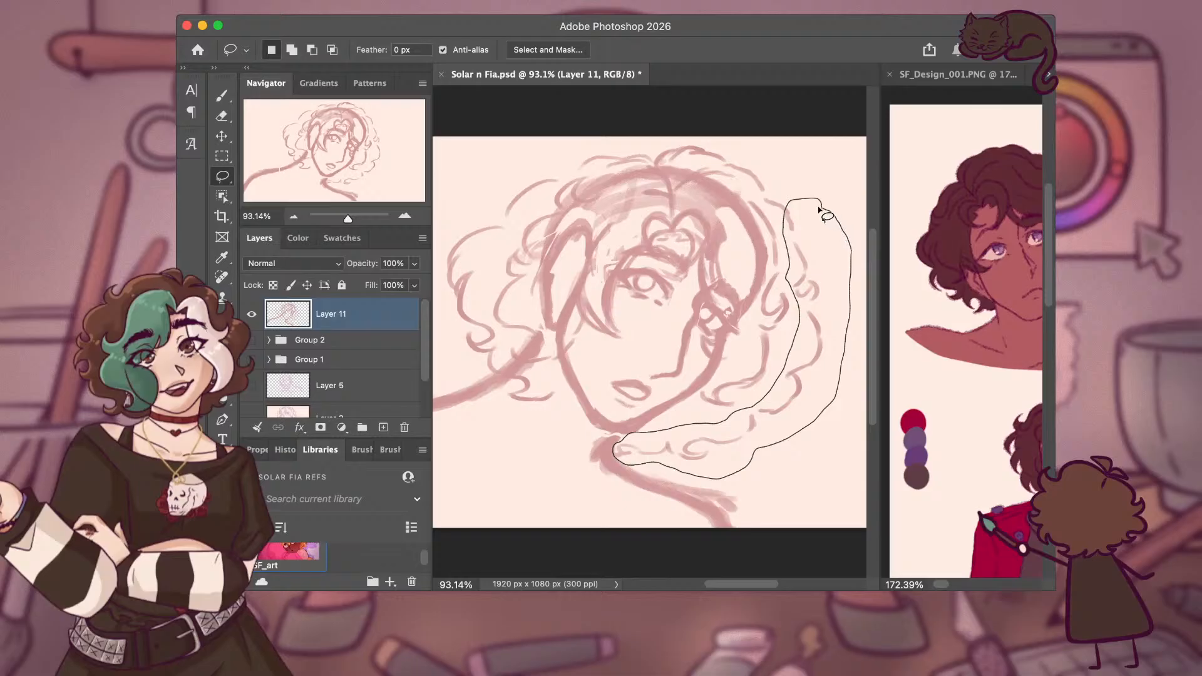
pyautogui.moveTo(821, 210); pyautogui.dragTo(818, 207)
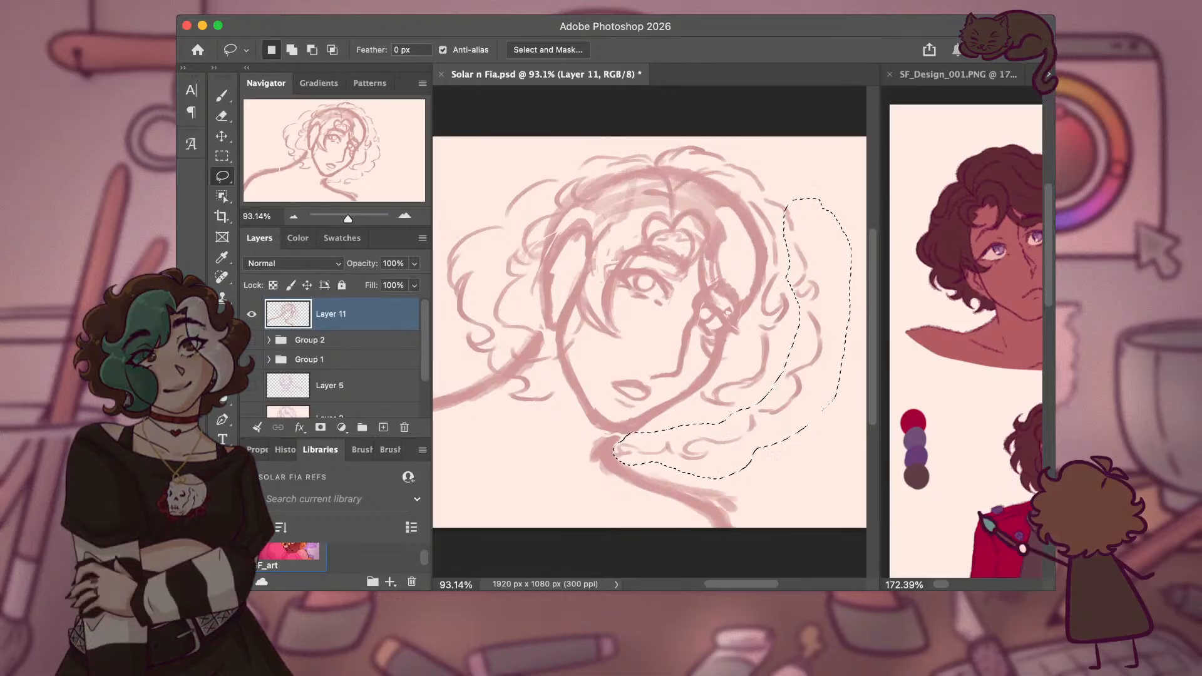
pyautogui.press('v')
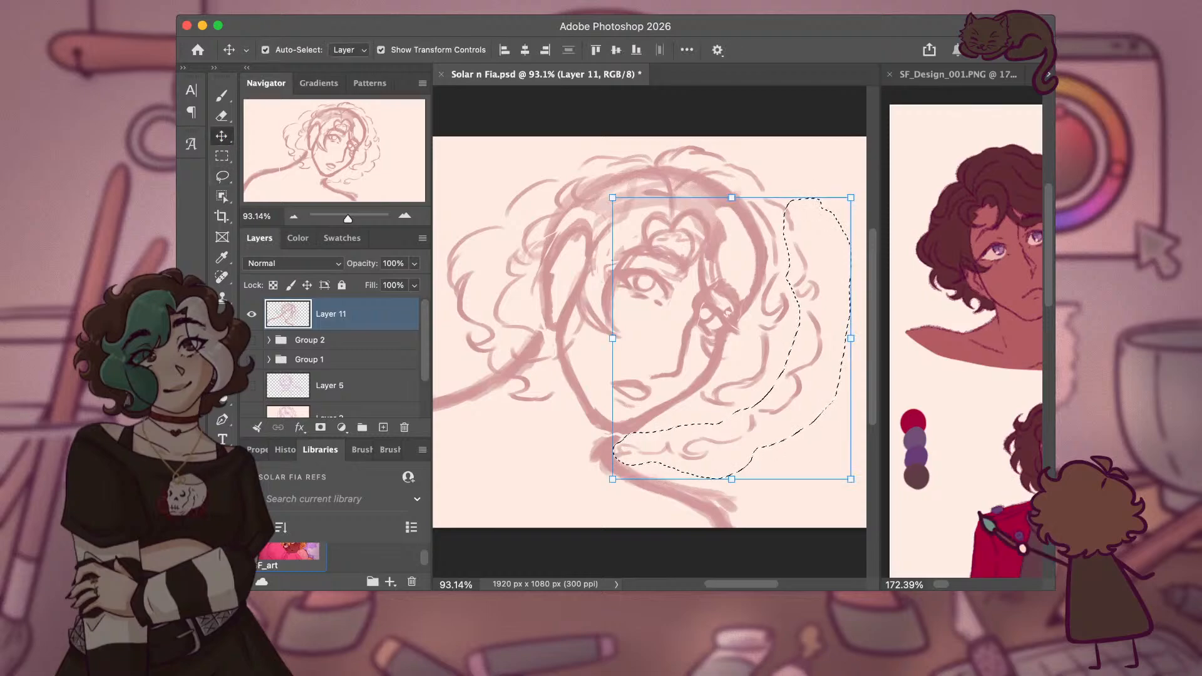
pyautogui.moveTo(813, 416); pyautogui.dragTo(781, 423)
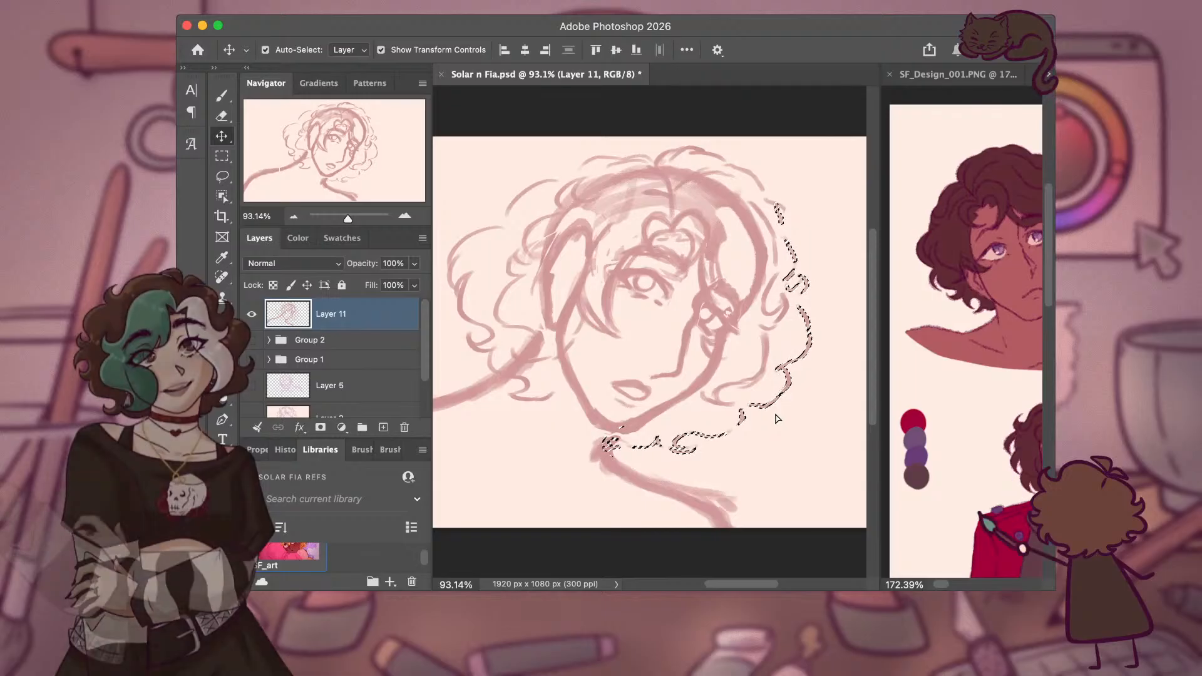
pyautogui.moveTo(777, 418); pyautogui.dragTo(778, 416)
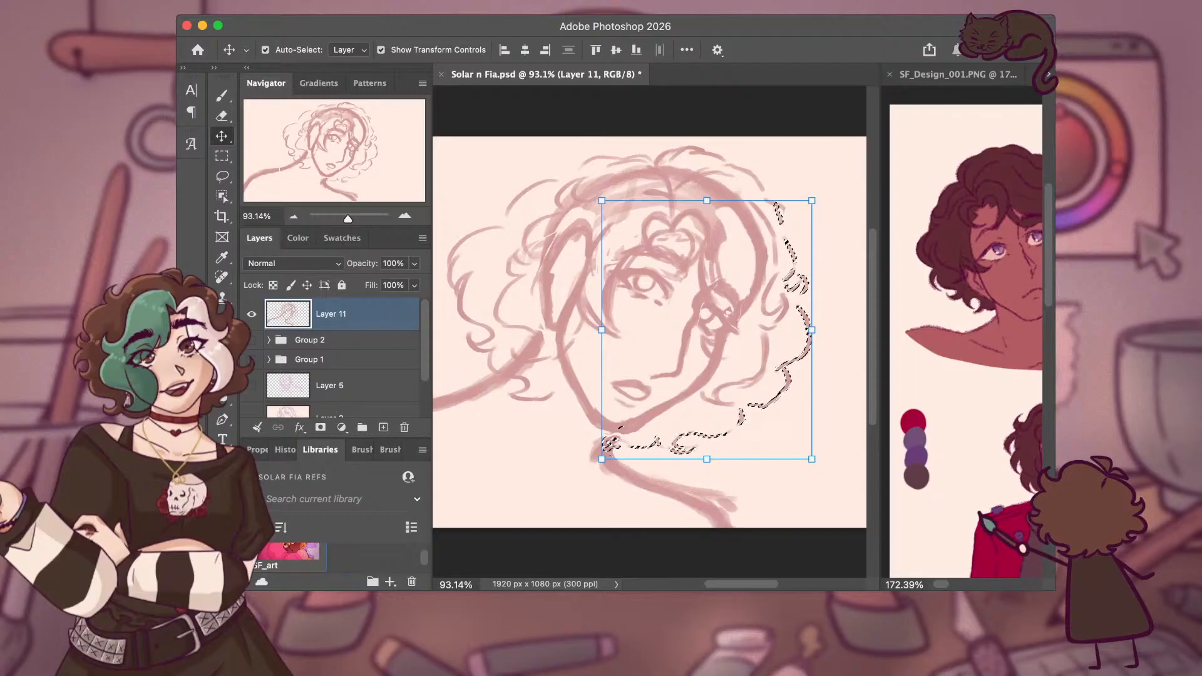
pyautogui.press('l')
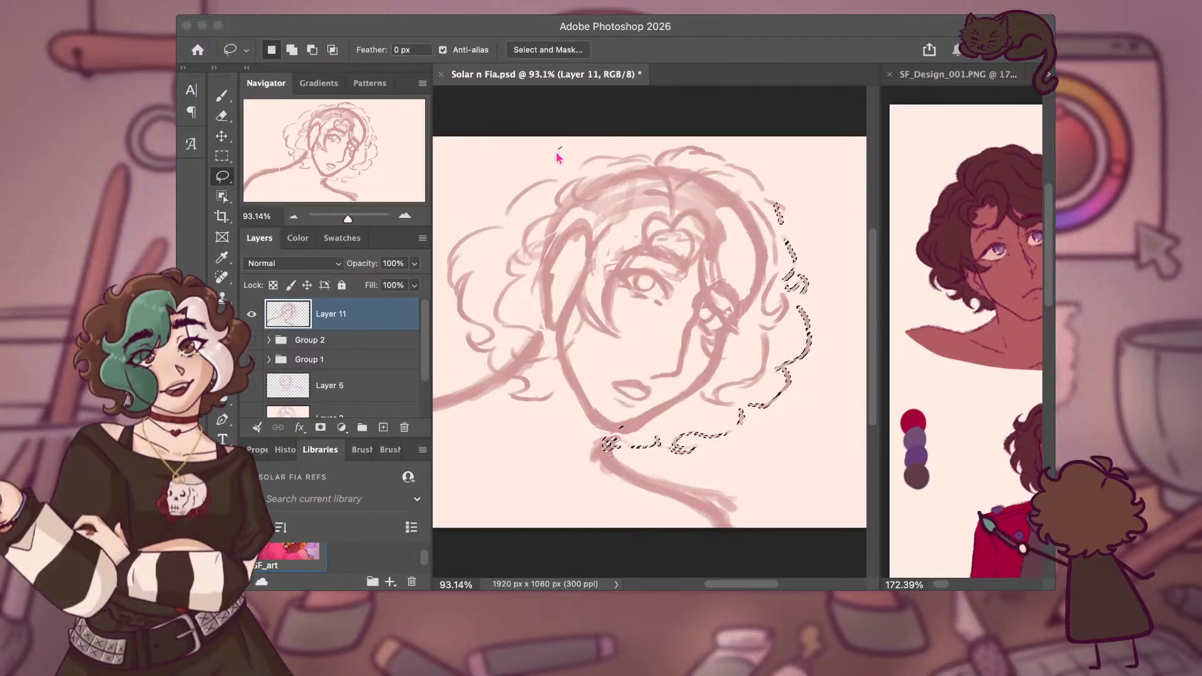
pyautogui.press('super+d')
pyautogui.moveTo(580, 148)
pyautogui.mouseDown()
pyautogui.moveTo(473, 234)
pyautogui.moveTo(451, 325)
pyautogui.mouseUp()
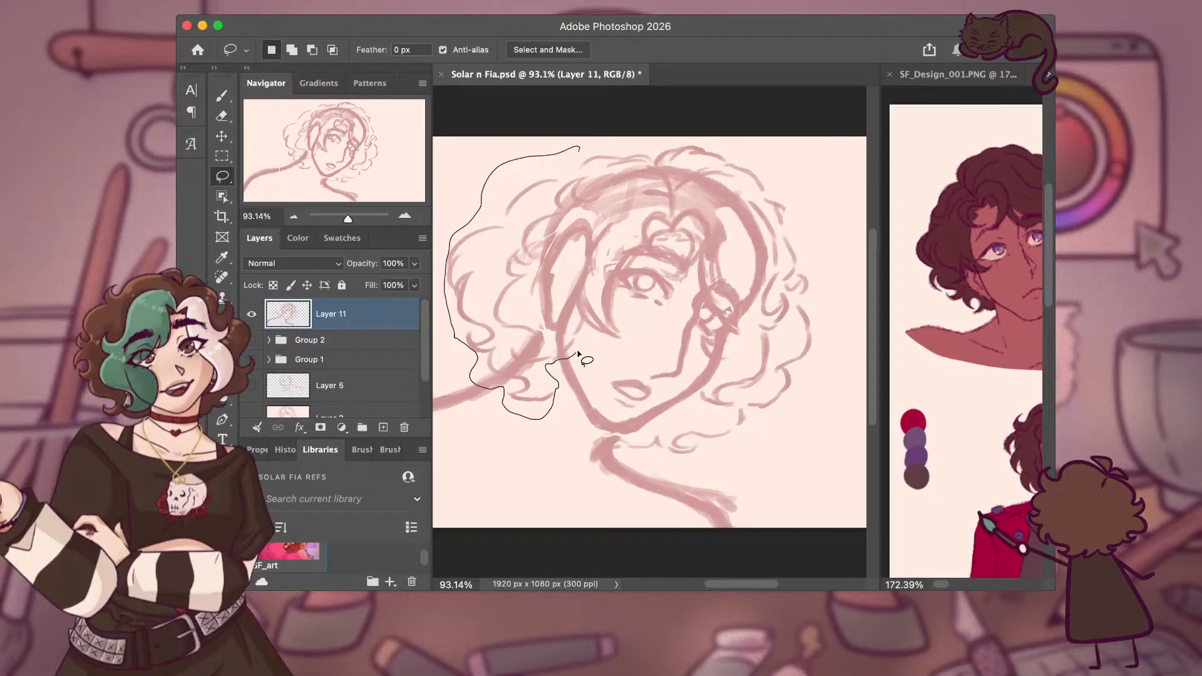
pyautogui.moveTo(578, 355)
pyautogui.mouseDown()
pyautogui.moveTo(551, 349)
pyautogui.moveTo(533, 285)
pyautogui.mouseUp()
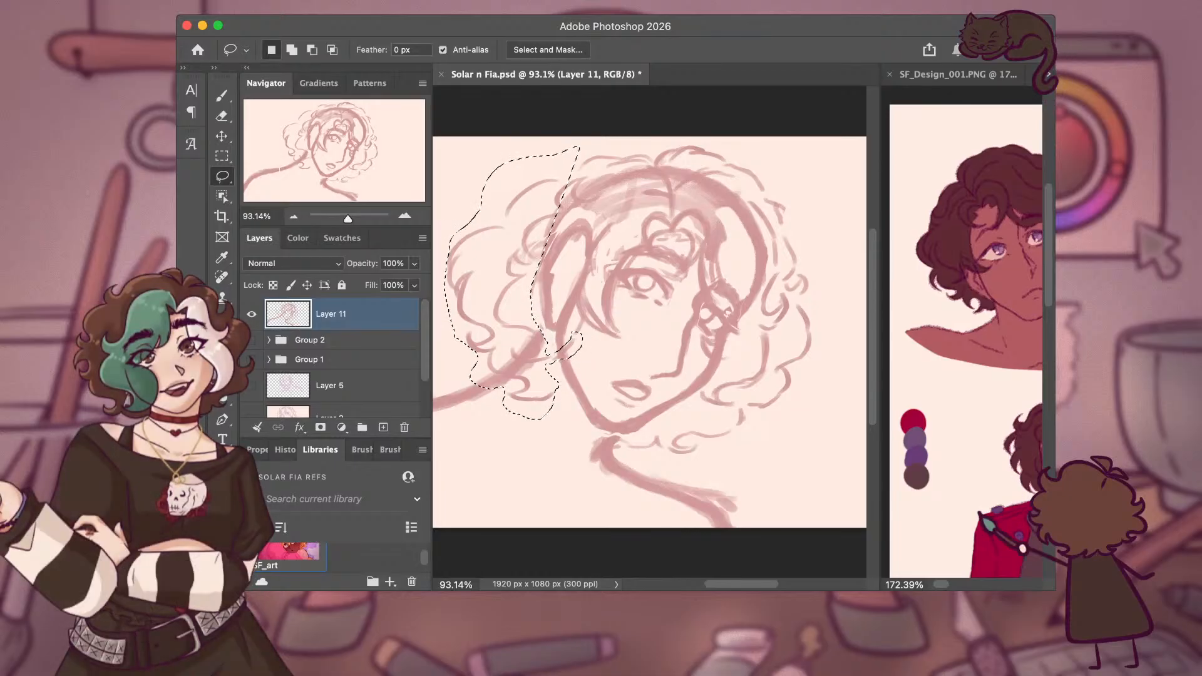
pyautogui.press('super+d')
# Lasso the outer curls on the left side of the hair down to the shoulder, nudge their position slightly, and deselect.
pyautogui.moveTo(552, 383); pyautogui.dragTo(539, 390)
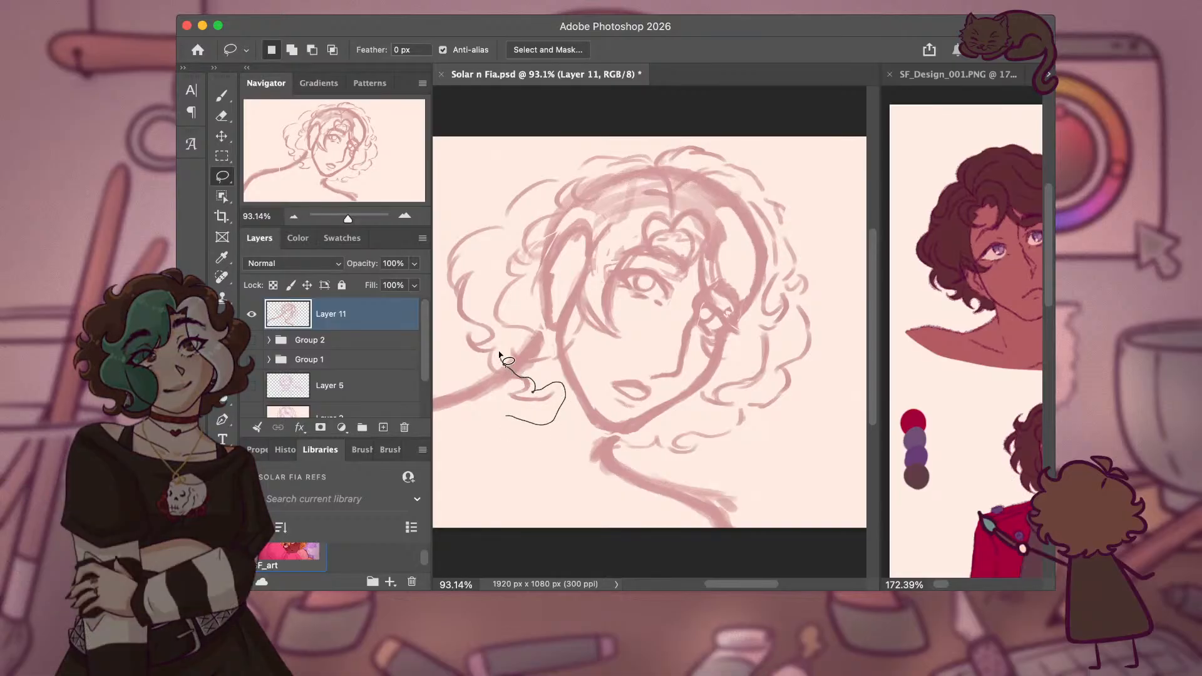
pyautogui.moveTo(499, 354)
pyautogui.mouseDown()
pyautogui.moveTo(484, 277)
pyautogui.moveTo(565, 182)
pyautogui.moveTo(499, 182)
pyautogui.moveTo(448, 235)
pyautogui.moveTo(451, 339)
pyautogui.moveTo(467, 377)
pyautogui.moveTo(507, 384)
pyautogui.moveTo(501, 408)
pyautogui.mouseUp()
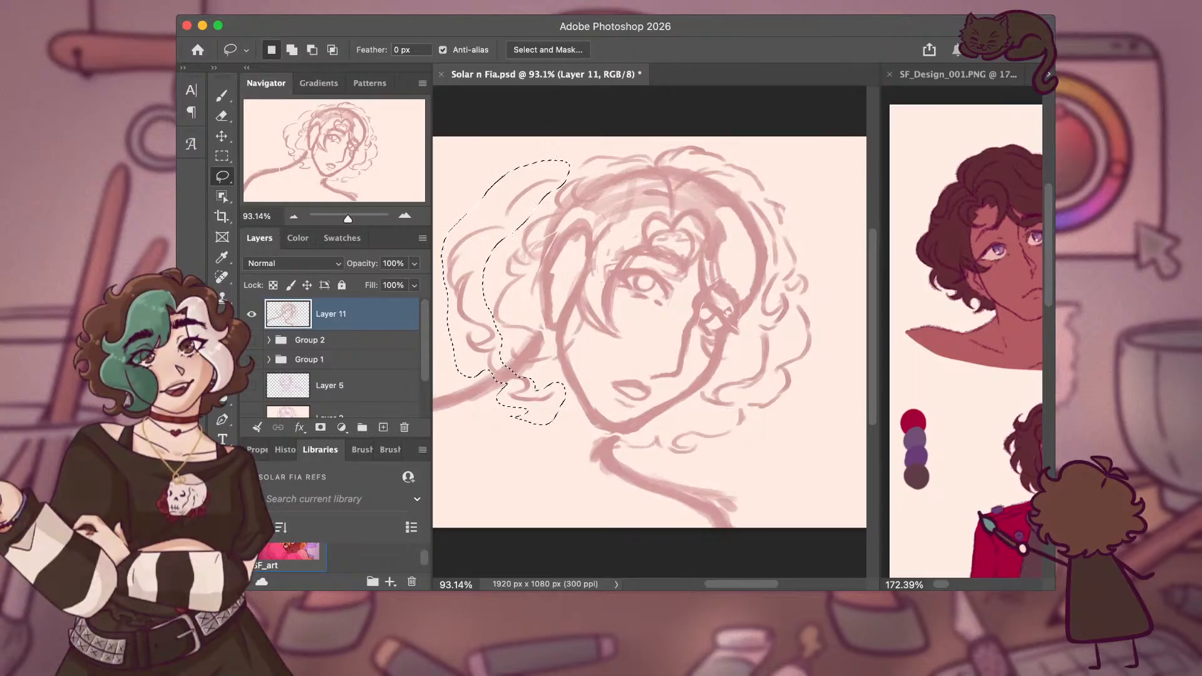
pyautogui.press('v')
pyautogui.press('super+z')
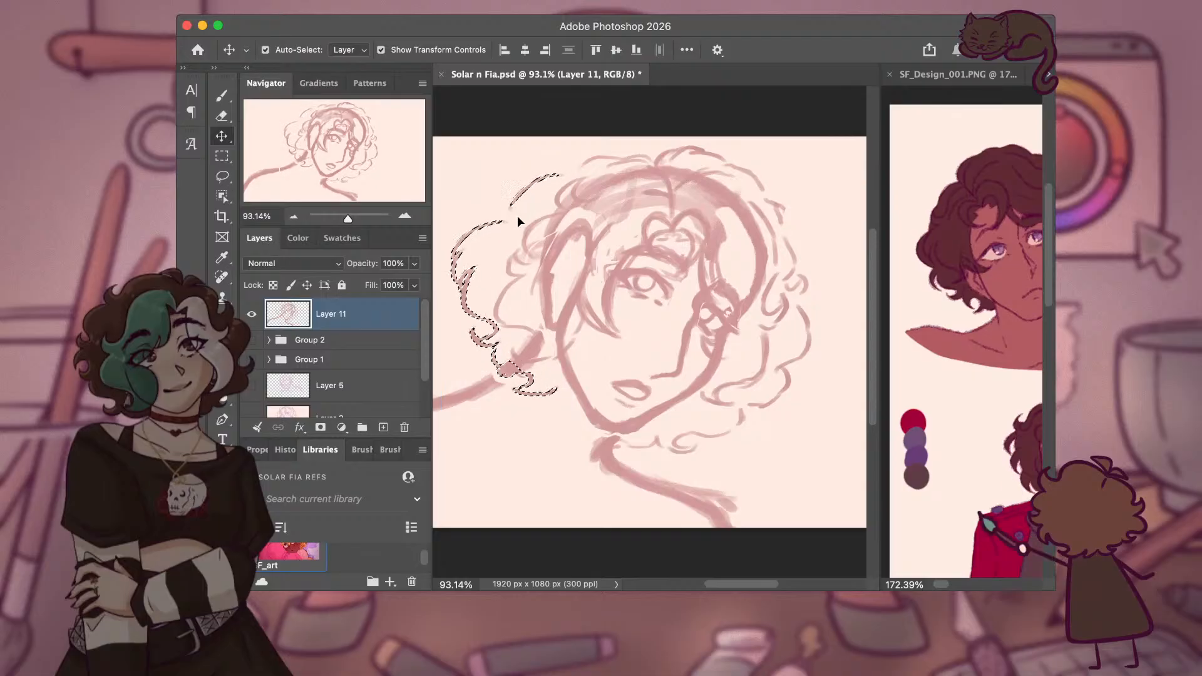
pyautogui.moveTo(512, 219); pyautogui.dragTo(516, 221)
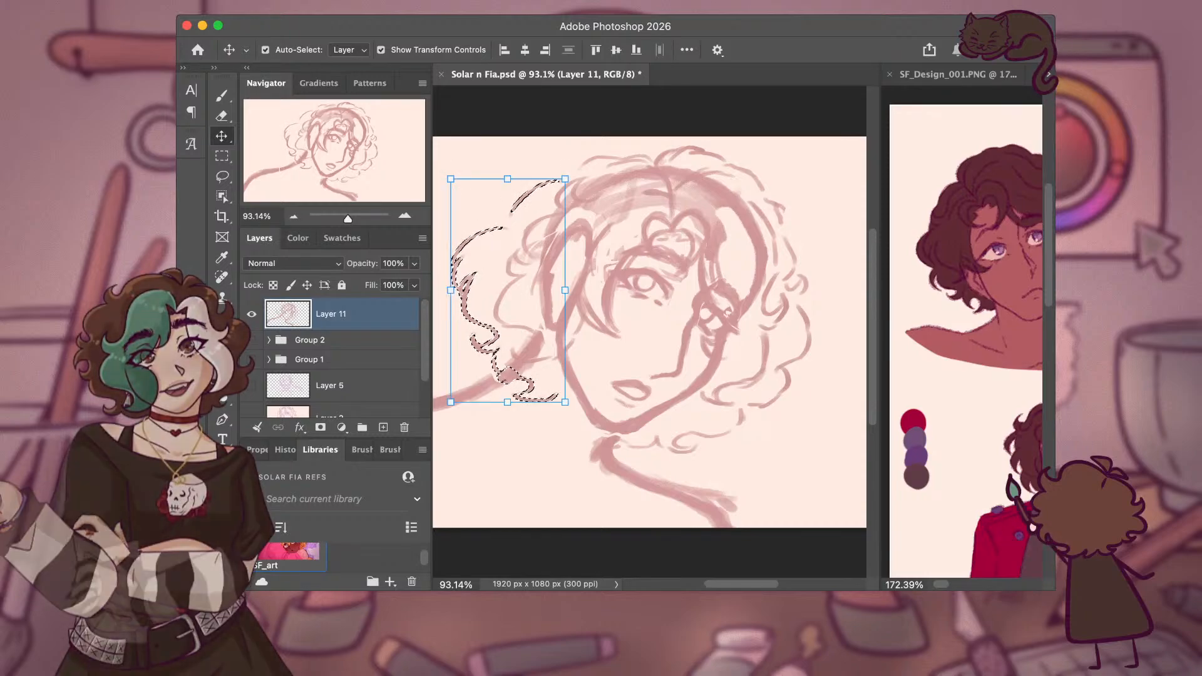
pyautogui.press('b')
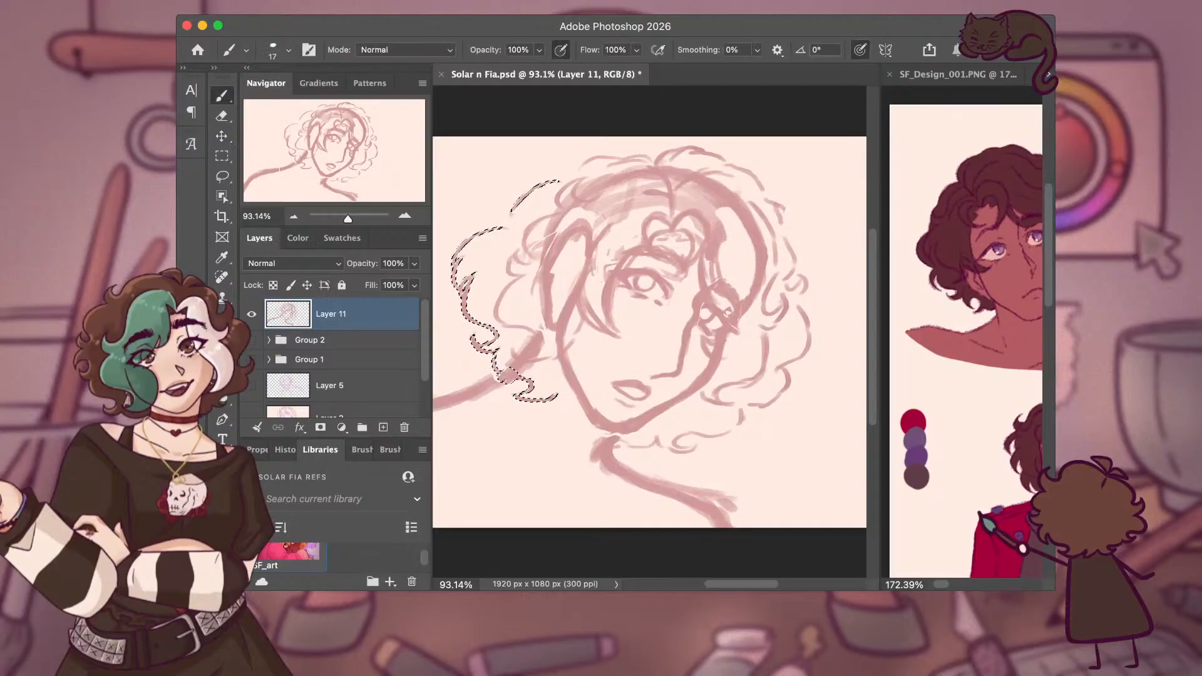
pyautogui.press('l')
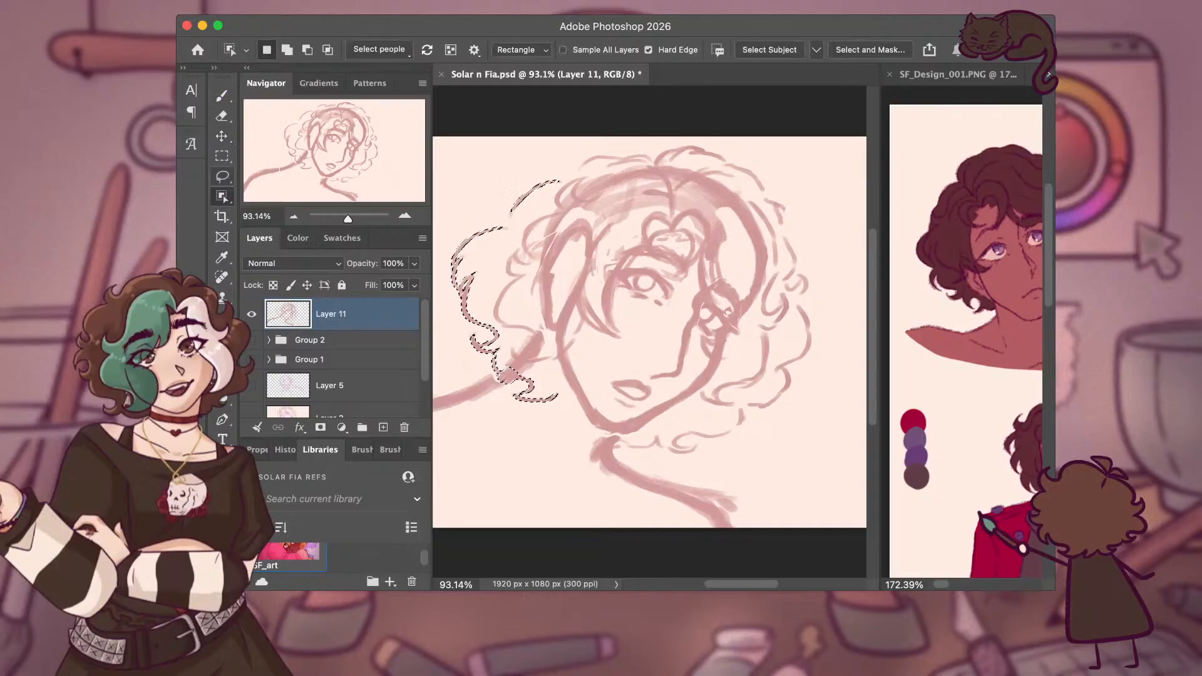
pyautogui.press('super+d')
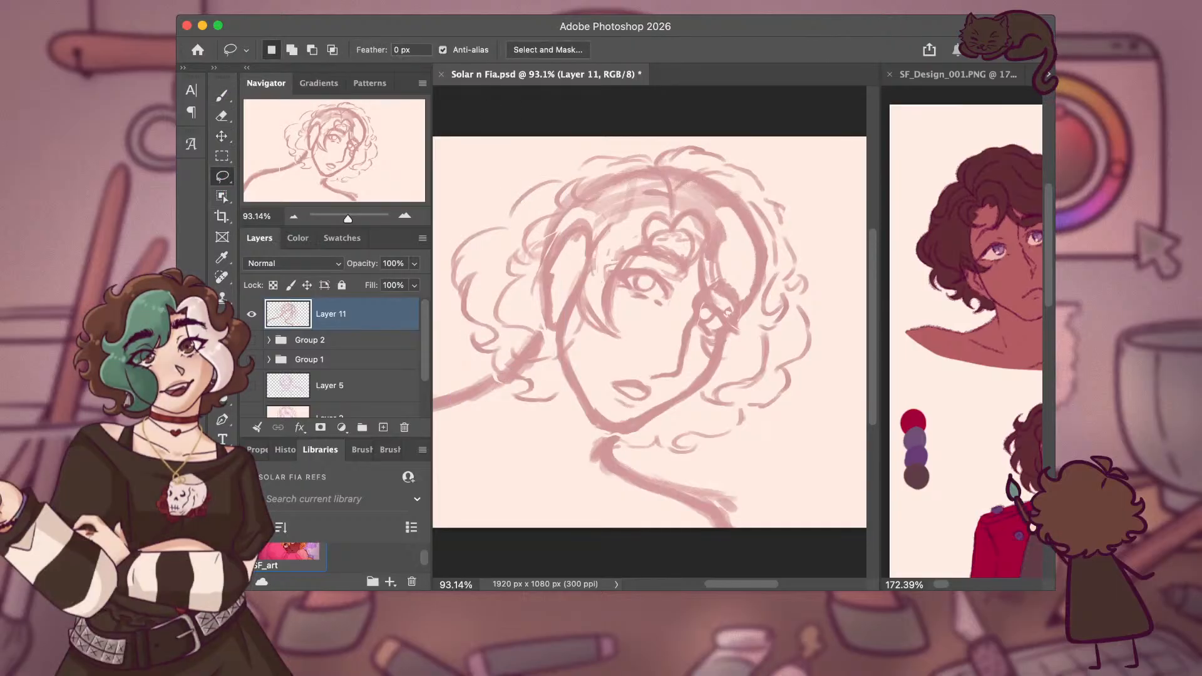
# Brush in extra curl strokes along the crown and right side of the hair, connecting the outer curls down to the neck.
pyautogui.press('b')
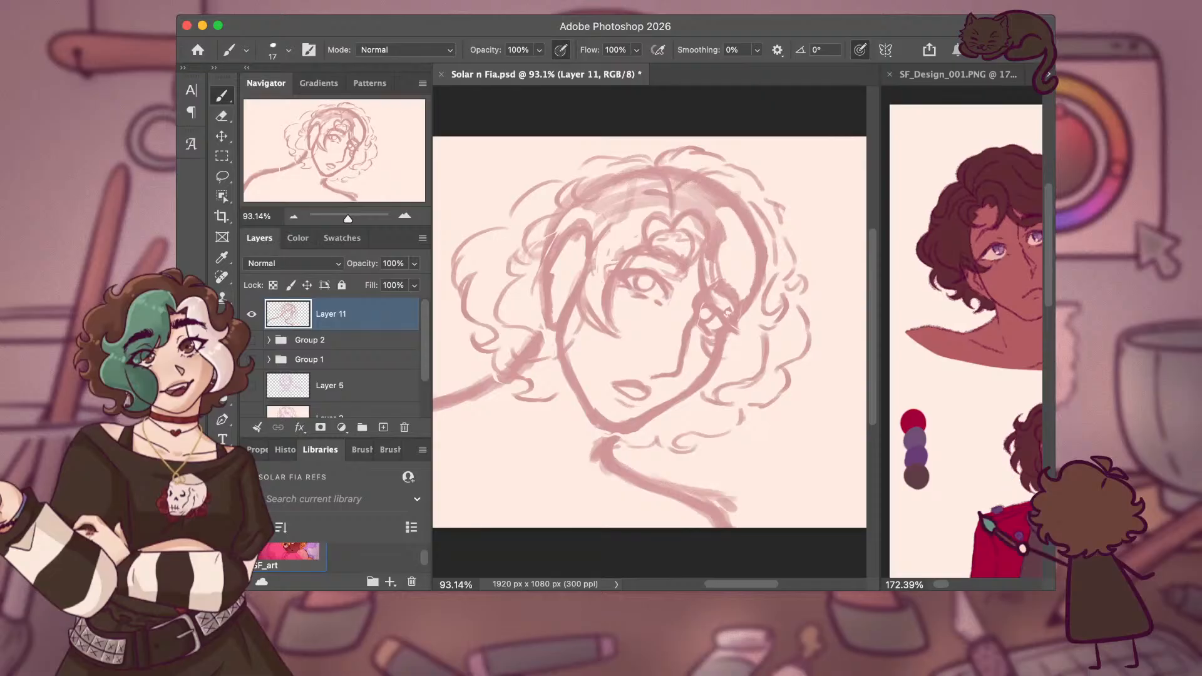
pyautogui.moveTo(745, 167); pyautogui.dragTo(798, 238)
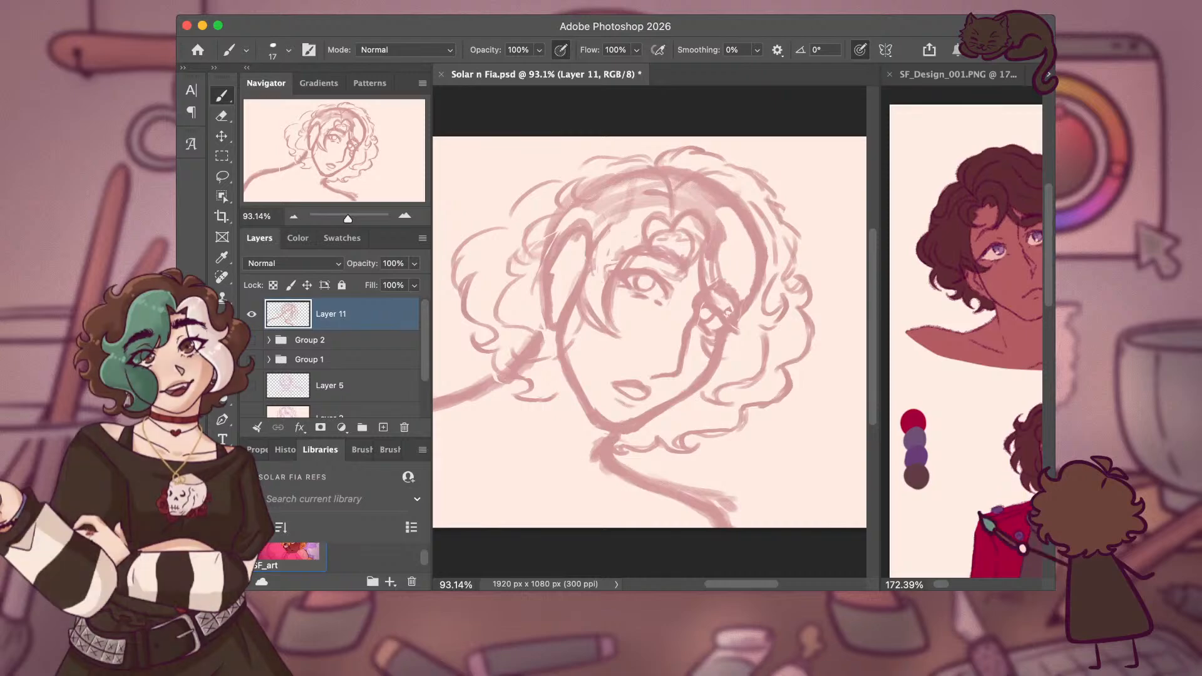
# Try sketching a raised sleeve outline across the left shoulder line, and undo the strokes.
pyautogui.hscroll(-3, 610, 479)
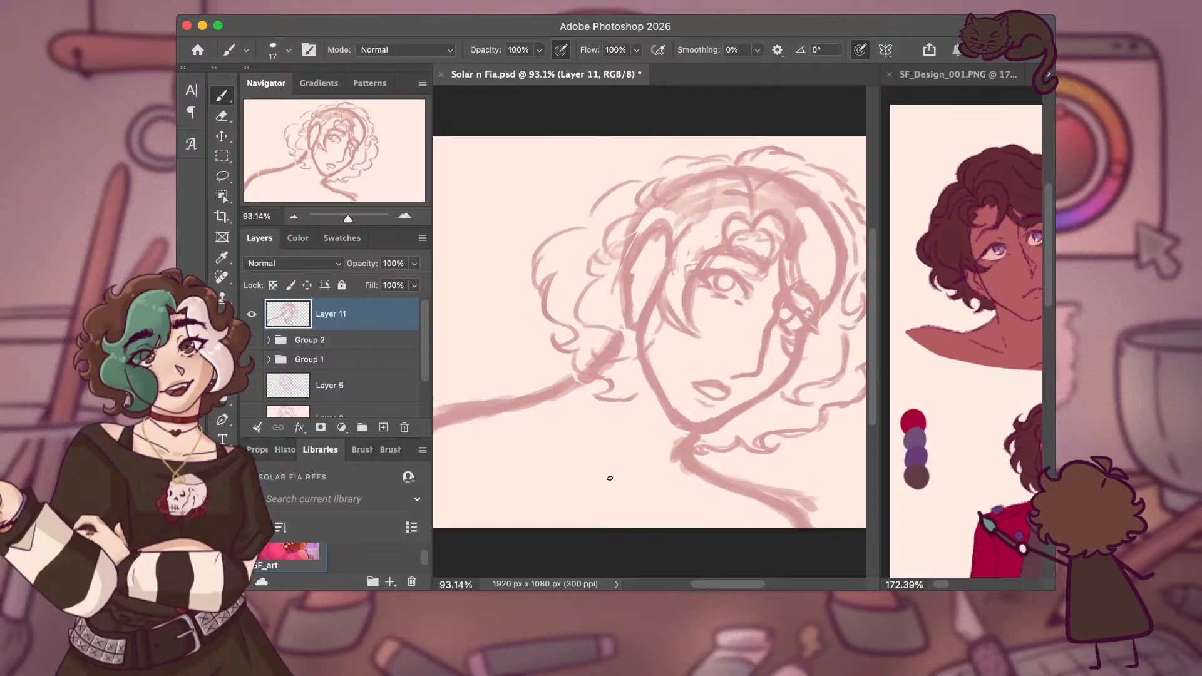
pyautogui.hscroll(-2, 610, 478)
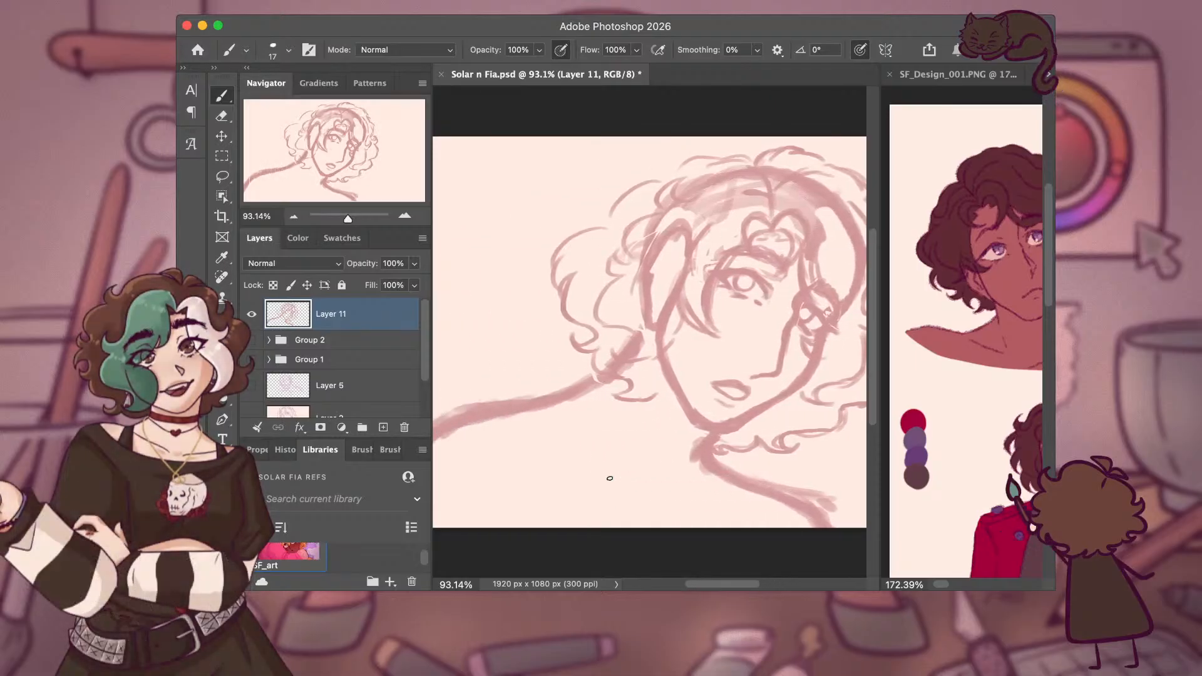
pyautogui.scroll(-2, 609, 479)
pyautogui.hscroll(2, 610, 479)
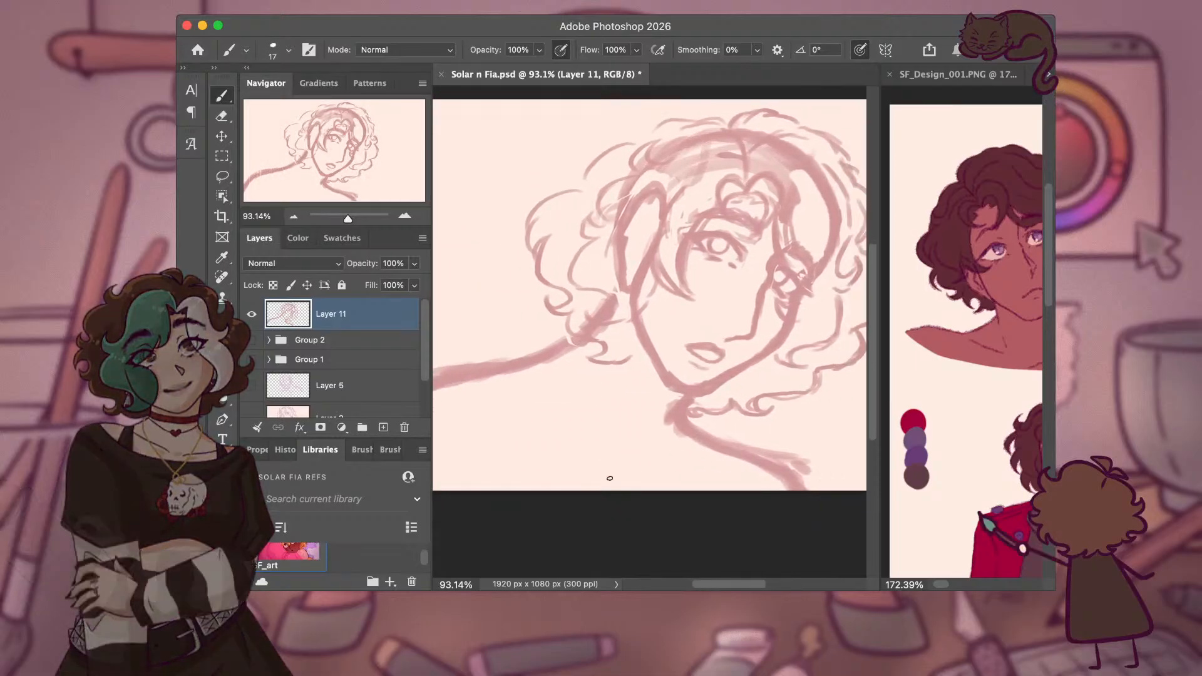
pyautogui.scroll(1, 609, 478)
pyautogui.hscroll(1, 609, 478)
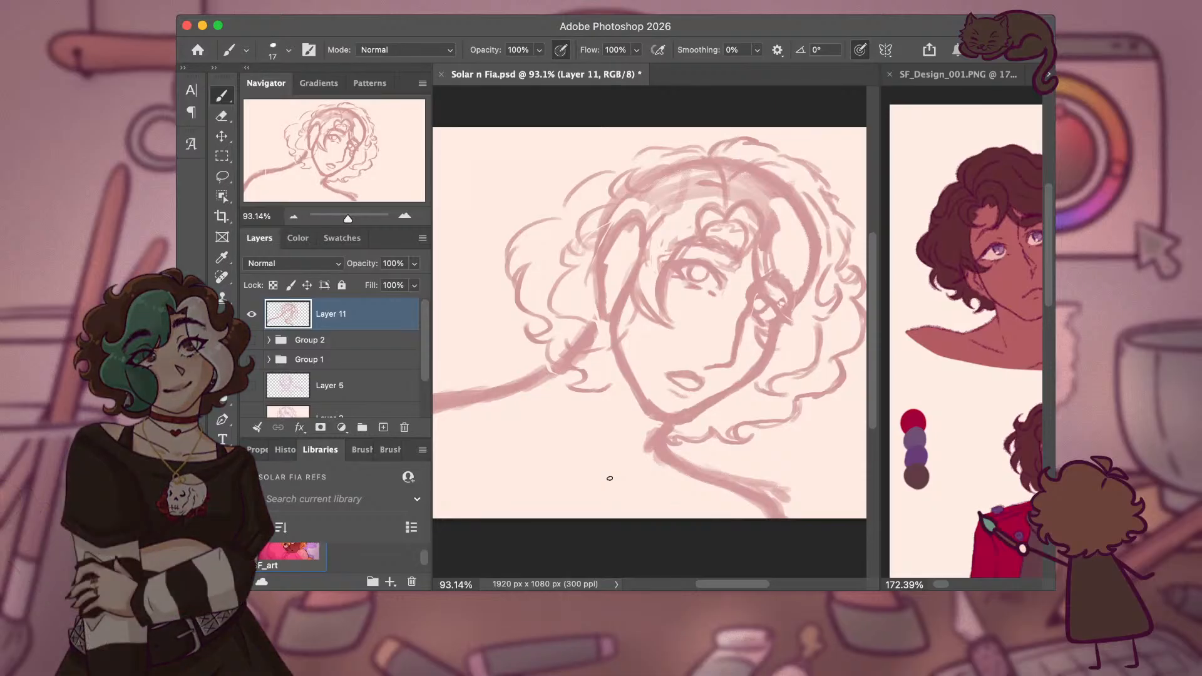
pyautogui.moveTo(567, 444)
pyautogui.mouseDown()
pyautogui.moveTo(487, 344)
pyautogui.moveTo(468, 343)
pyautogui.moveTo(439, 376)
pyautogui.mouseUp()
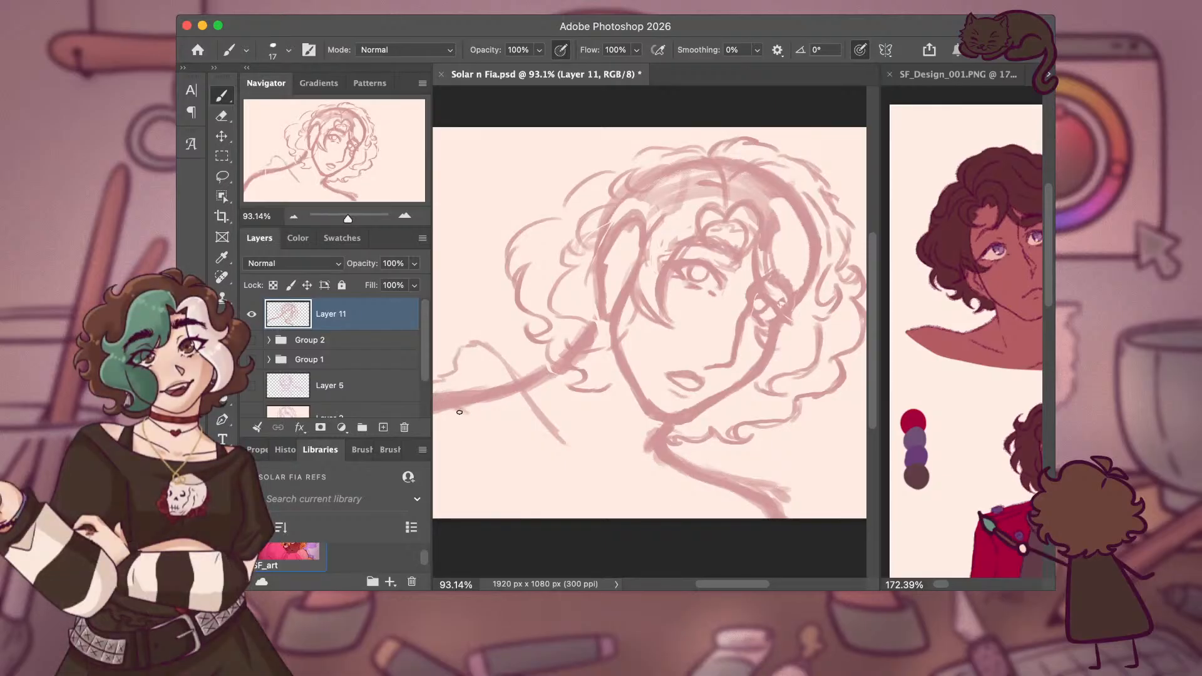
pyautogui.press('super+z')
pyautogui.press('super+z')
pyautogui.press('super+z')
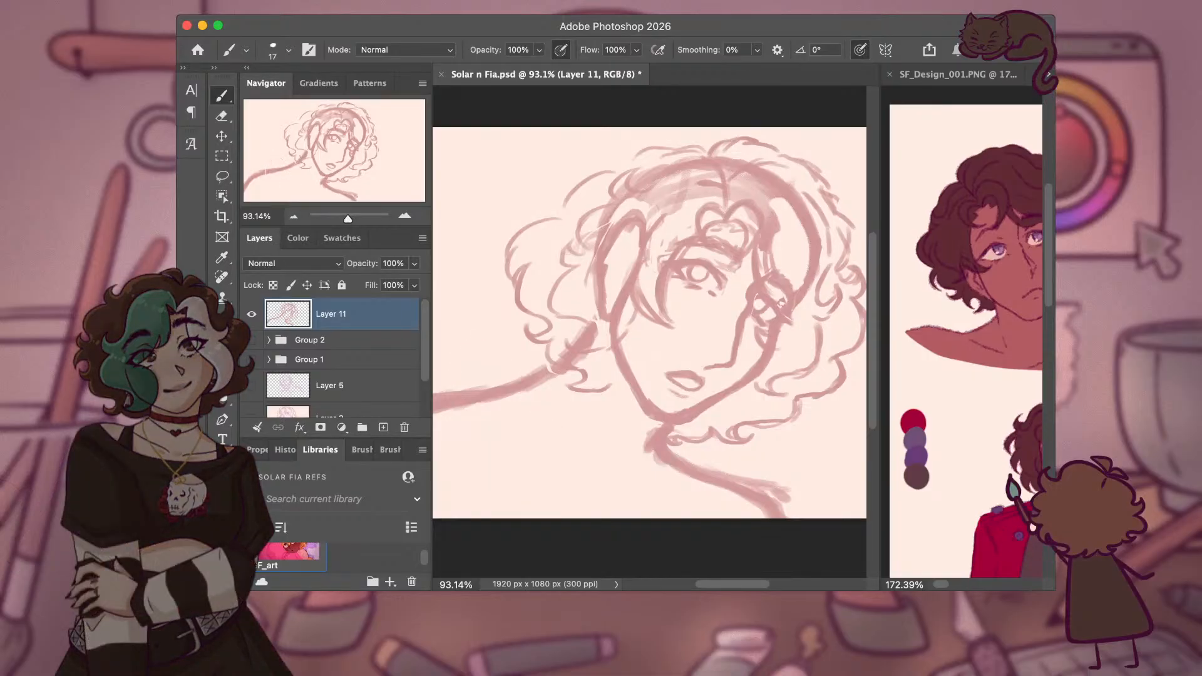
pyautogui.moveTo(468, 343); pyautogui.dragTo(566, 444)
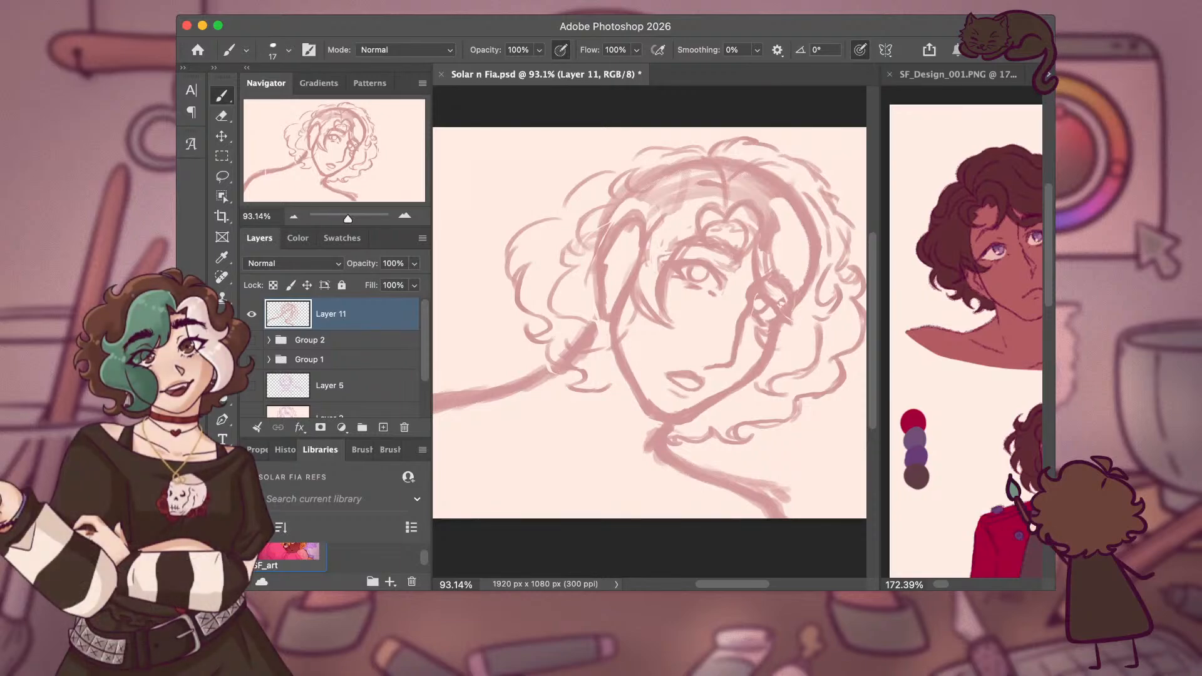
# Examine the portrait sketch up close around the neck and hair, and as a whole composition on the canvas.
pyautogui.press('v')
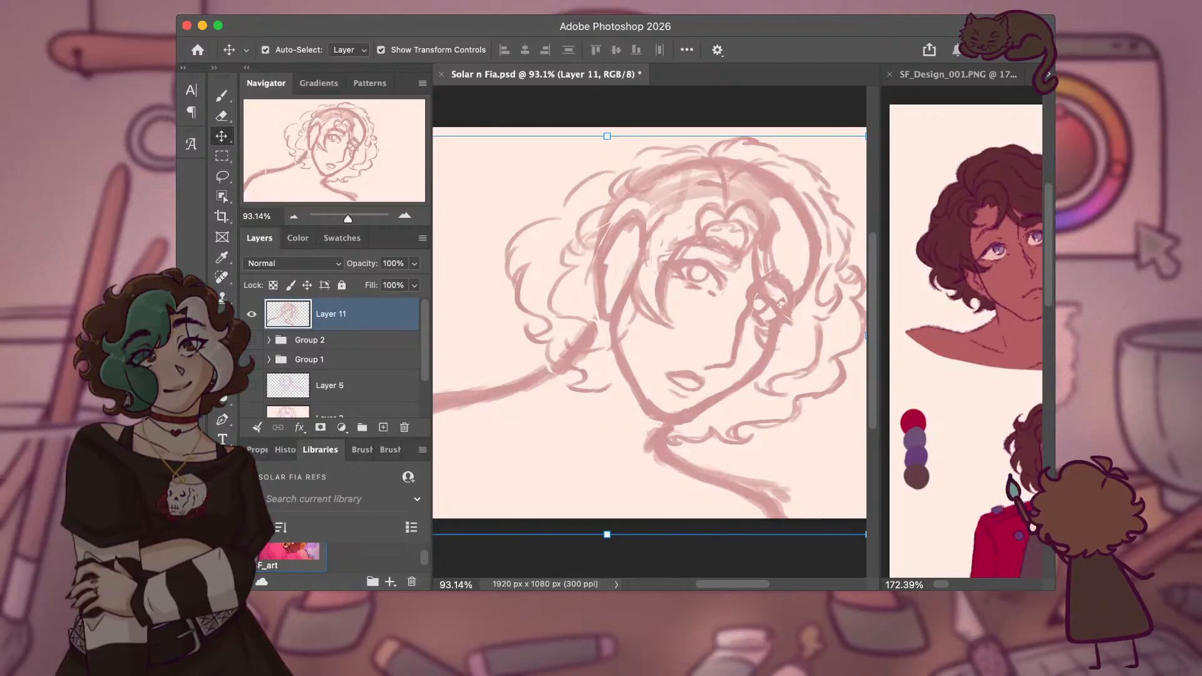
pyautogui.scroll(-2, 649, 323)
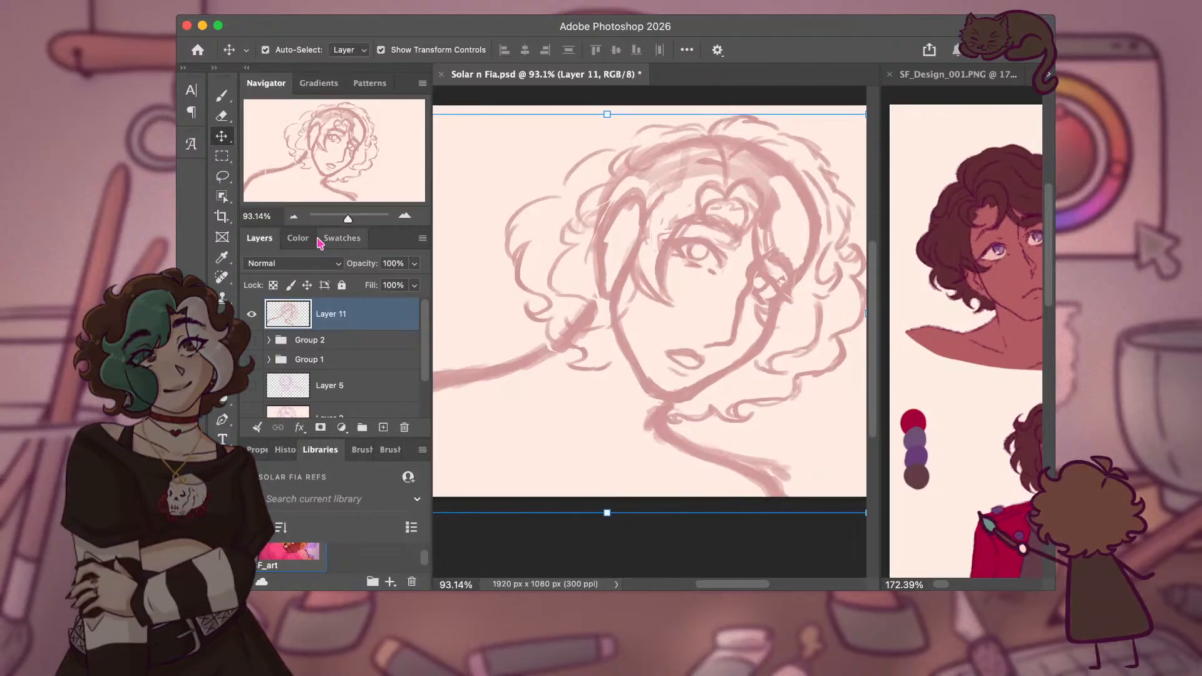
pyautogui.scroll(3, 582, 273)
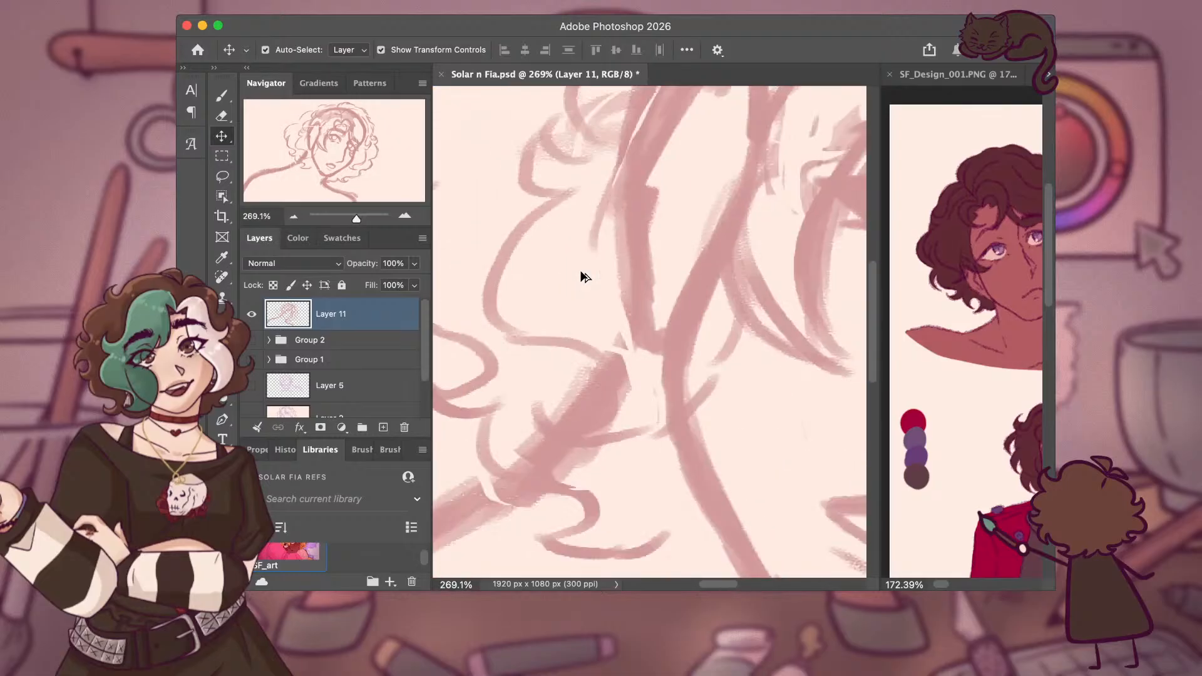
pyautogui.scroll(-4, 582, 274)
pyautogui.scroll(-2, 582, 275)
pyautogui.scroll(3, 583, 275)
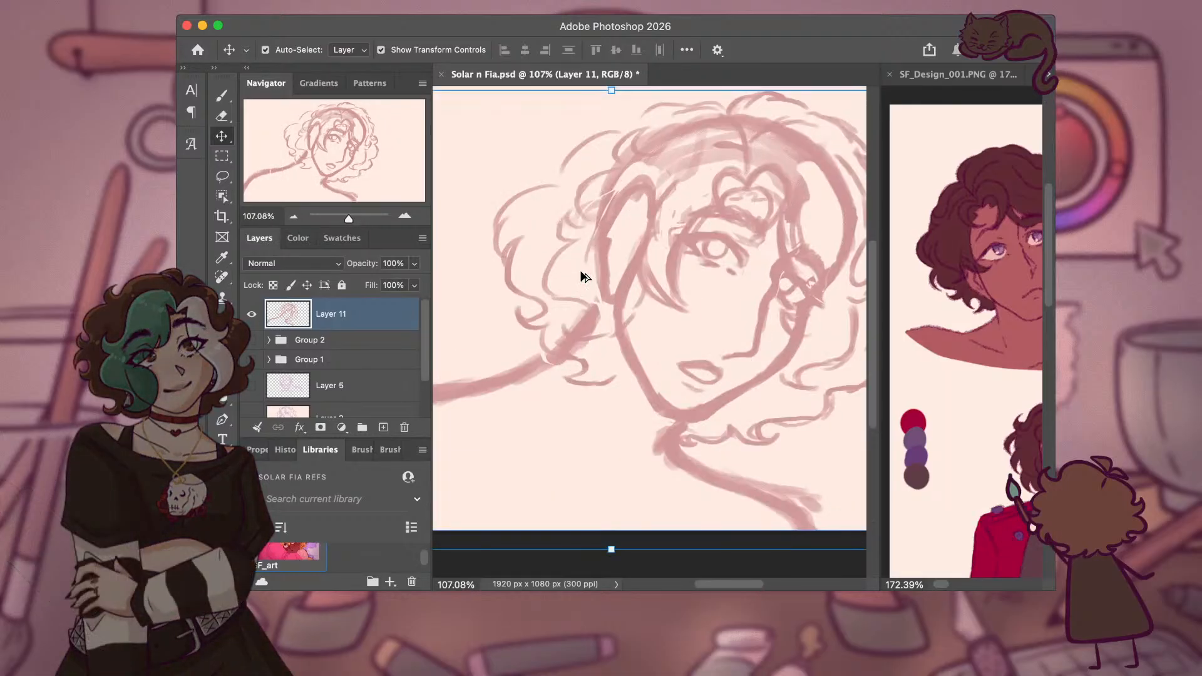
pyautogui.scroll(-1, 582, 275)
pyautogui.hscroll(-5, 581, 275)
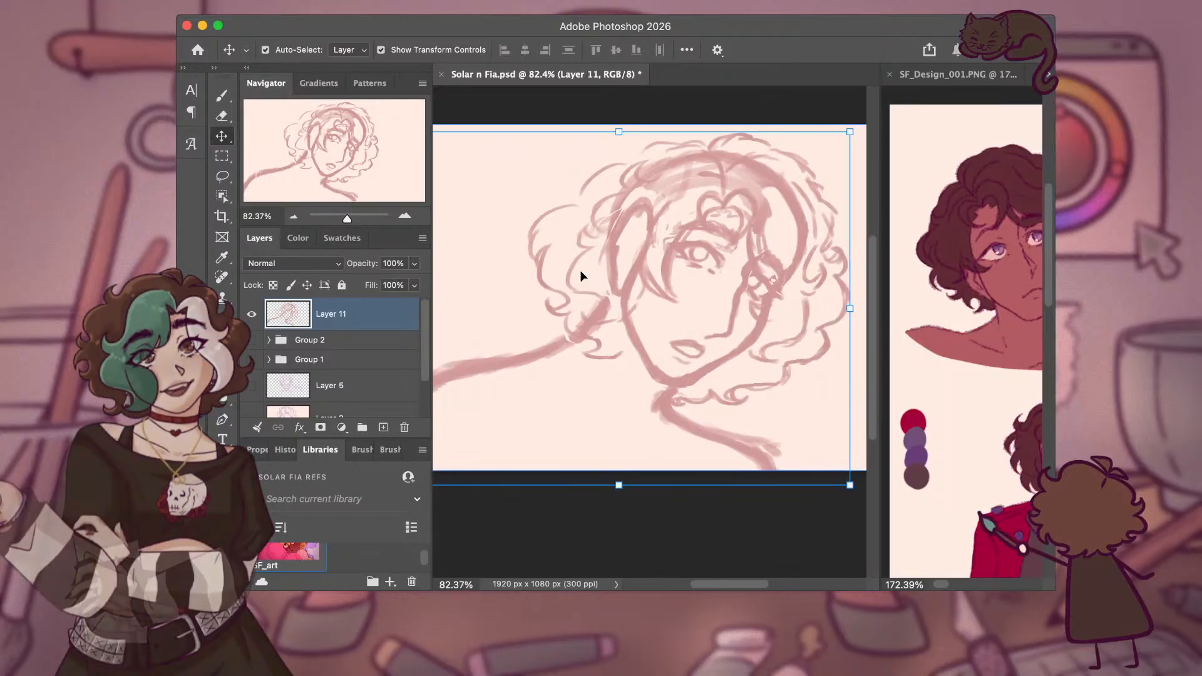
pyautogui.hscroll(3, 581, 275)
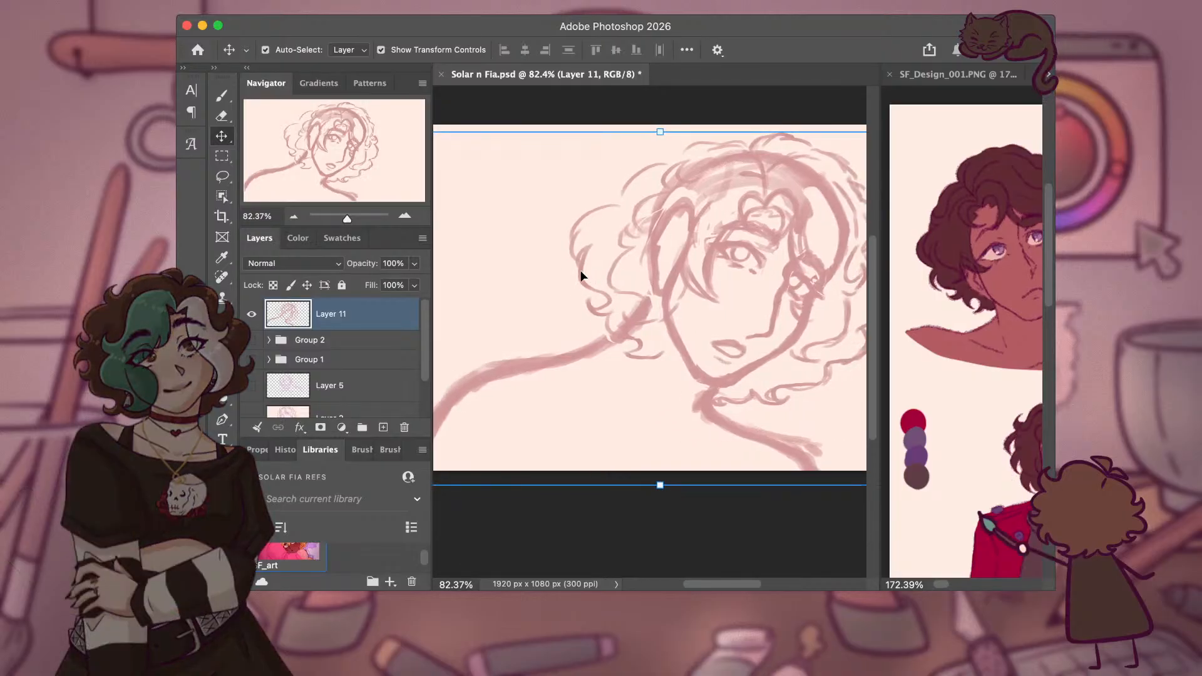
pyautogui.scroll(-2, 581, 271)
pyautogui.scroll(-3, 581, 276)
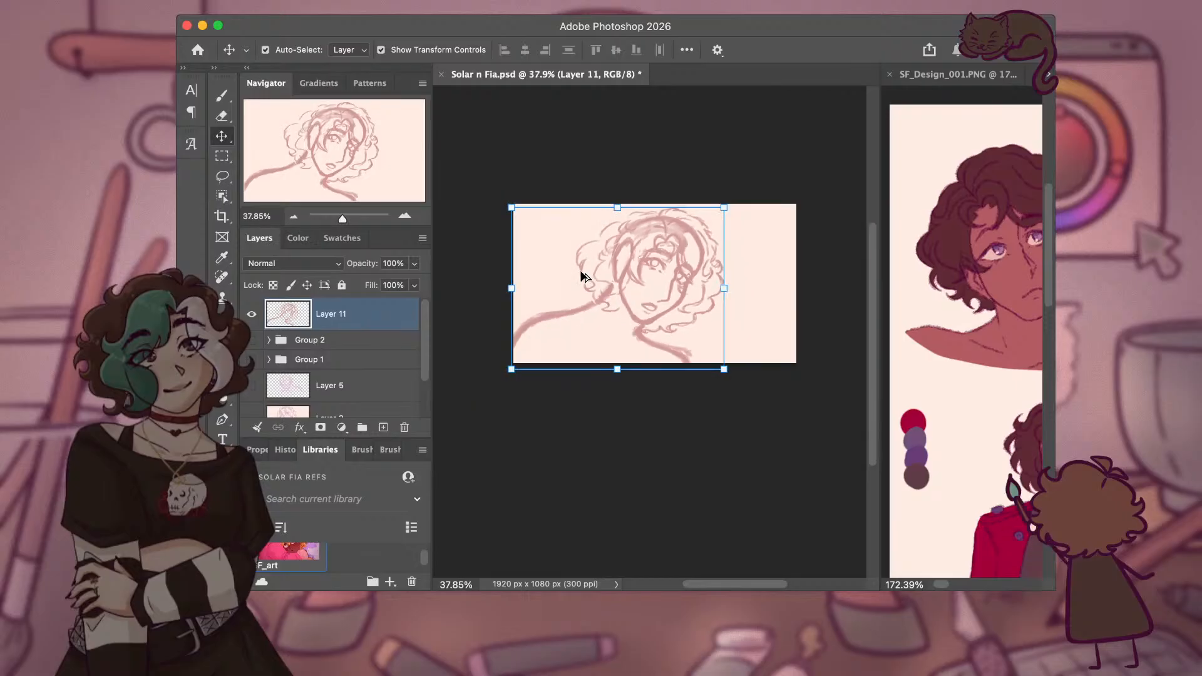
# Try reshaping the left shoulder with a raised outer contour, erasing the old line beneath it, and undo the changes.
pyautogui.scroll(3, 581, 276)
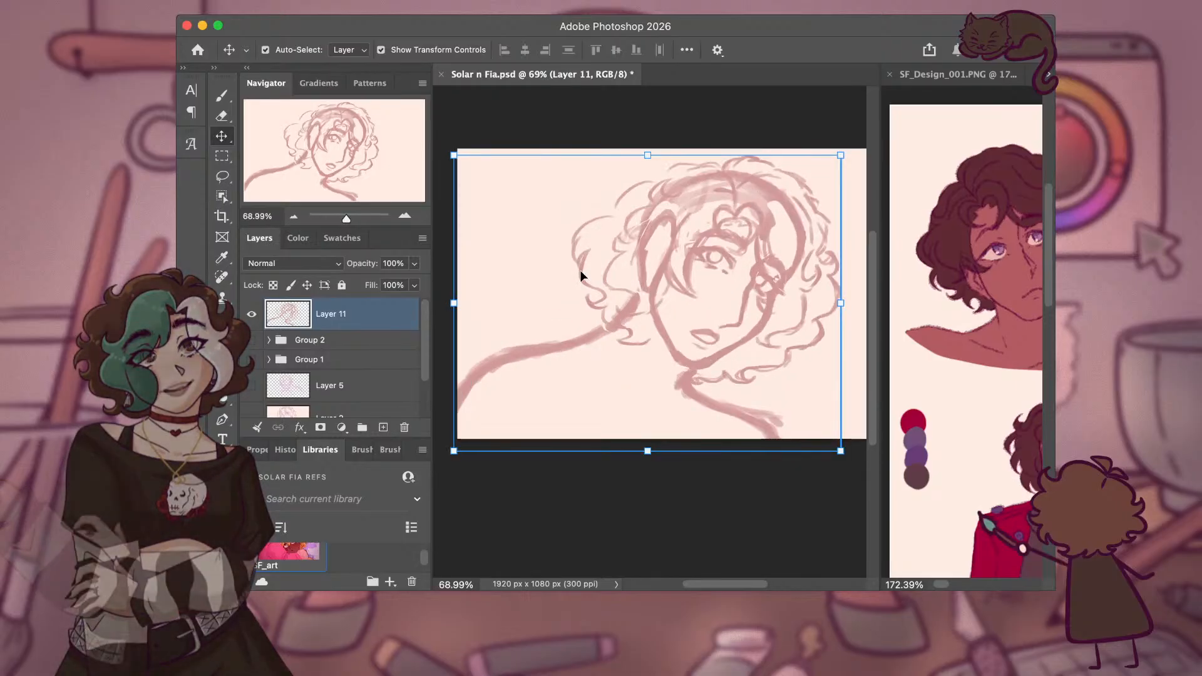
pyautogui.press('b')
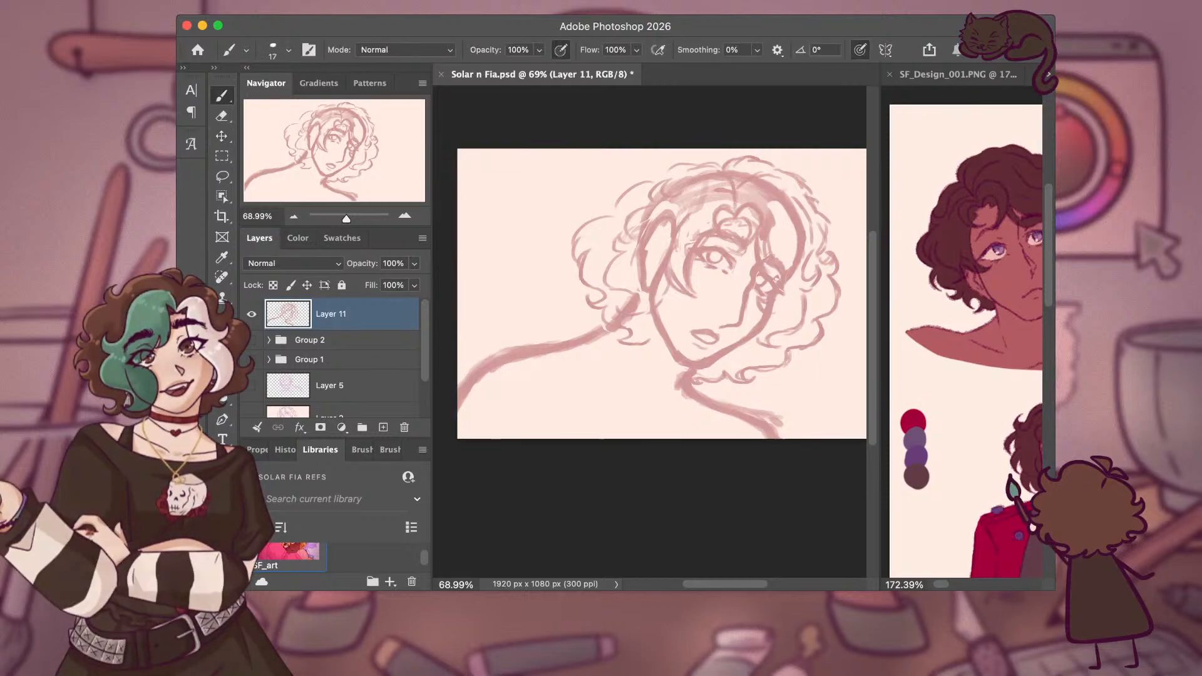
pyautogui.moveTo(708, 398); pyautogui.dragTo(755, 415)
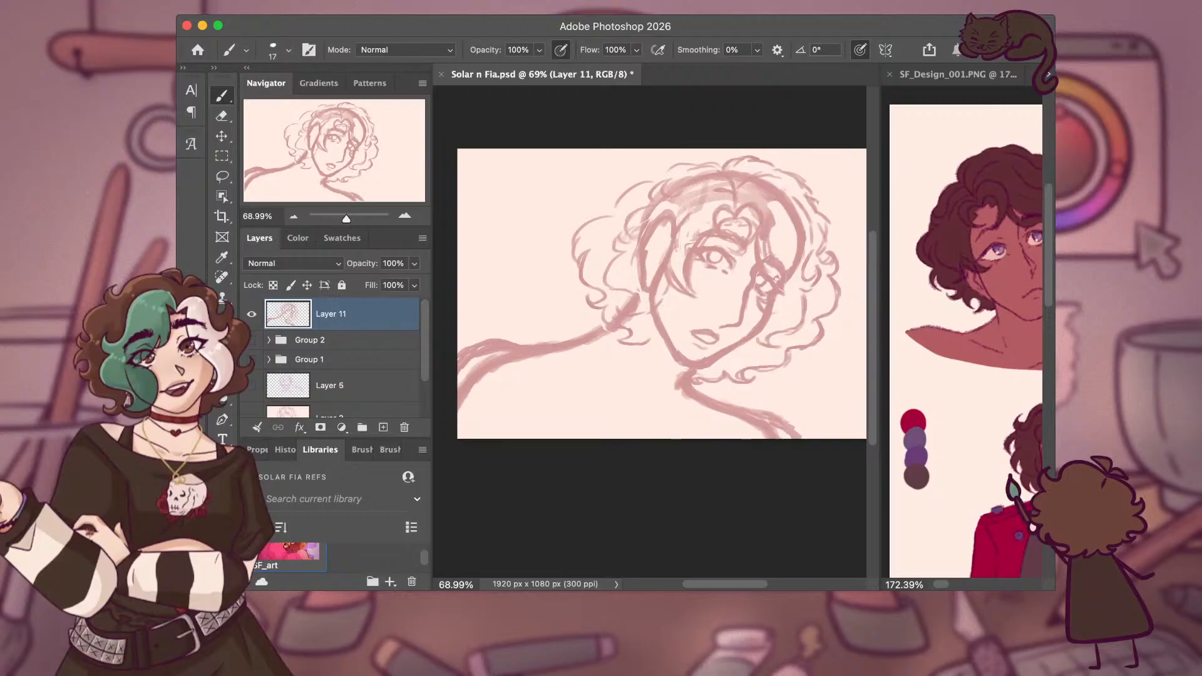
pyautogui.press('e')
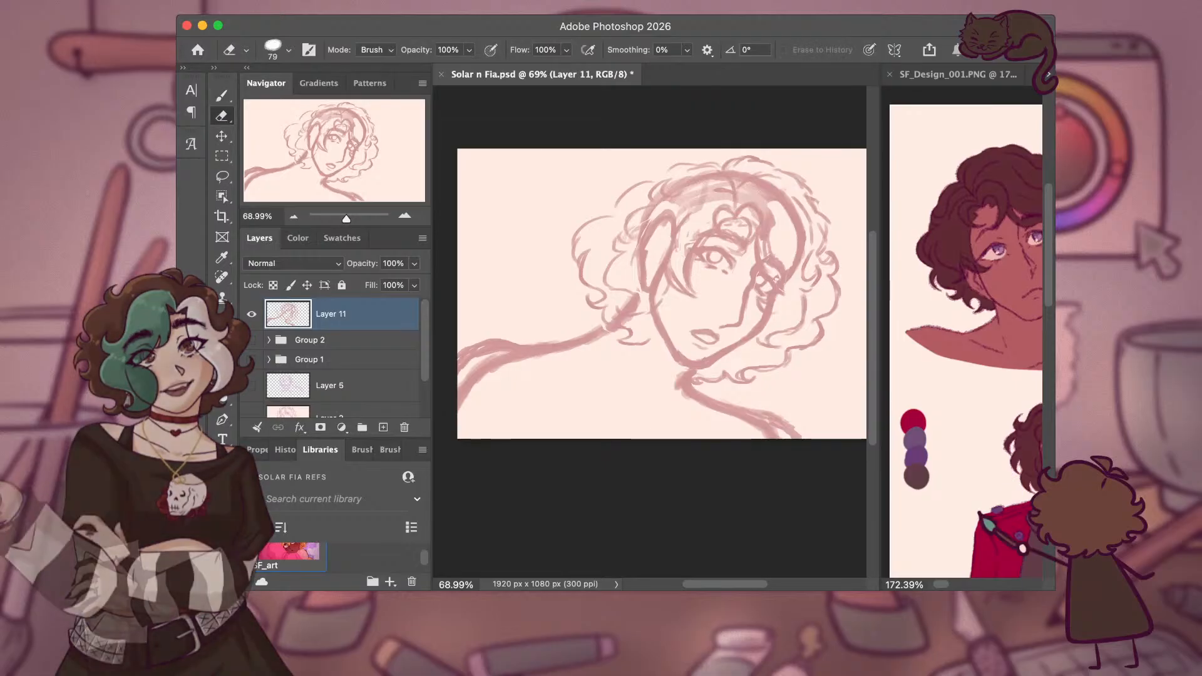
pyautogui.moveTo(484, 358)
pyautogui.mouseDown()
pyautogui.moveTo(519, 355)
pyautogui.moveTo(458, 369)
pyautogui.mouseUp()
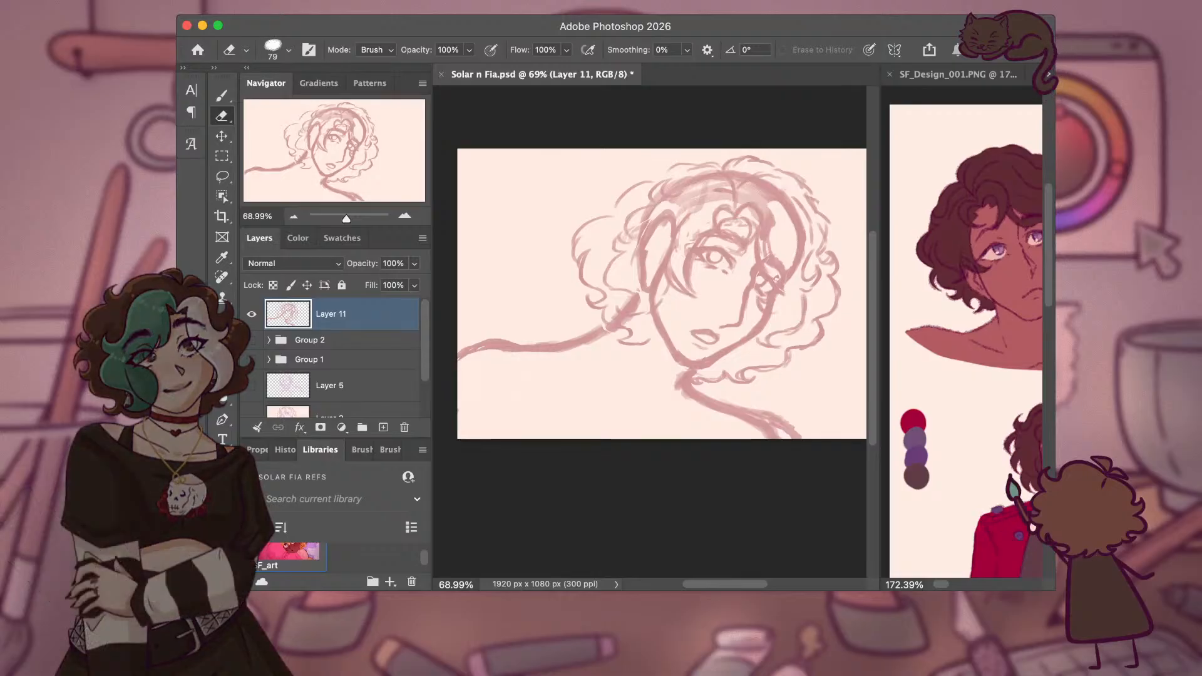
pyautogui.press('super+z')
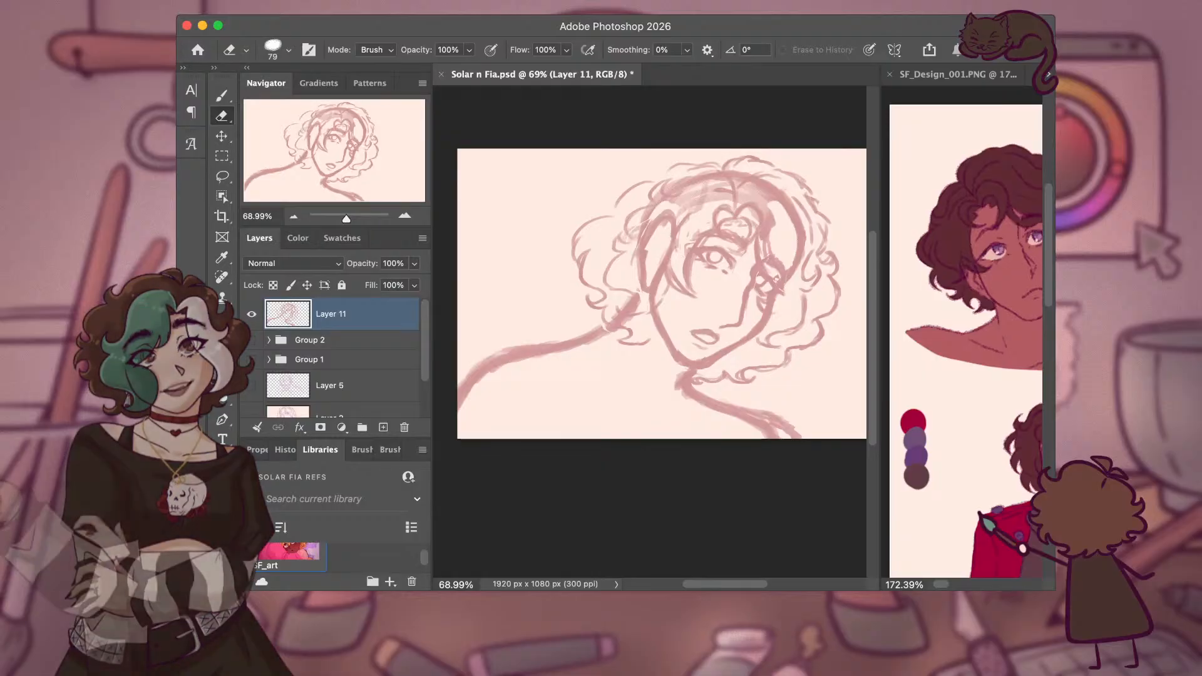
# Redraw the outer end of the left shoulder slightly higher, and erase the excess lines below it and at the right shoulder's end.
pyautogui.press('b')
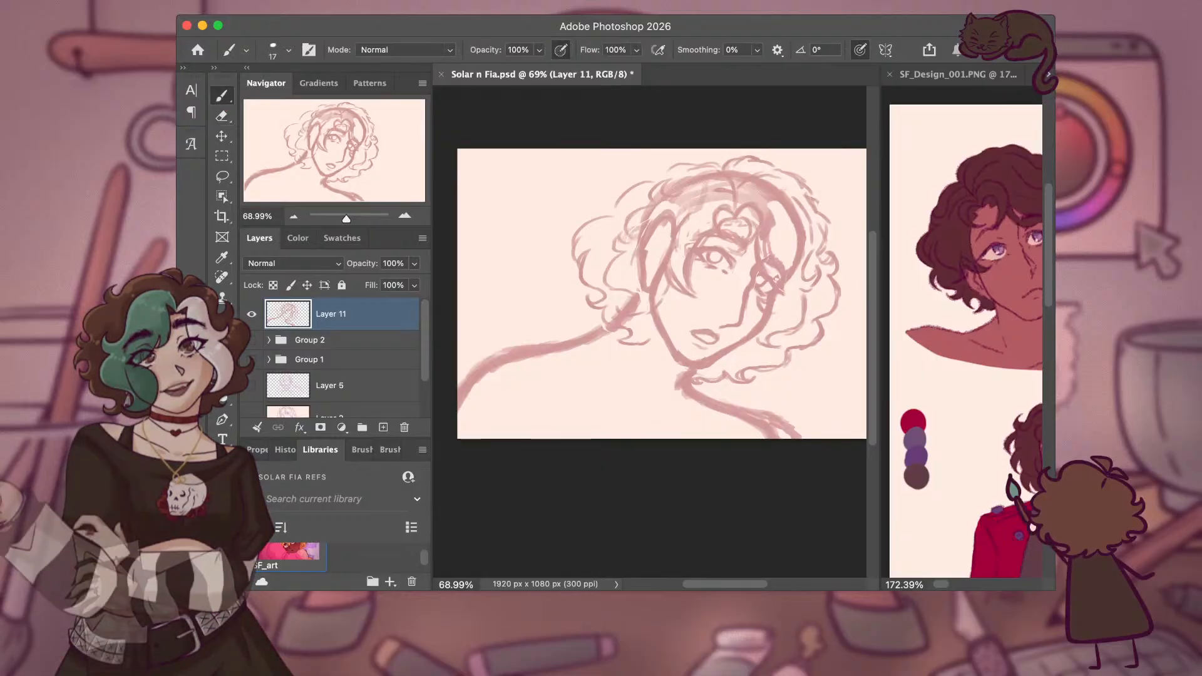
pyautogui.moveTo(486, 354); pyautogui.dragTo(464, 367)
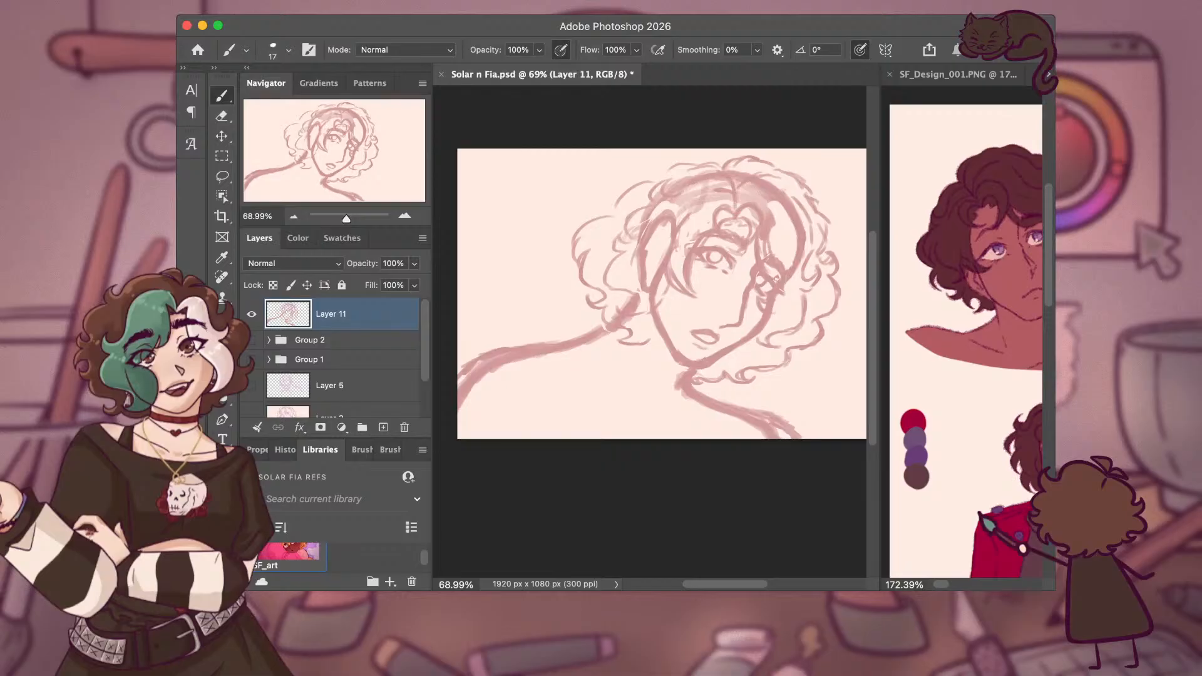
pyautogui.press('e')
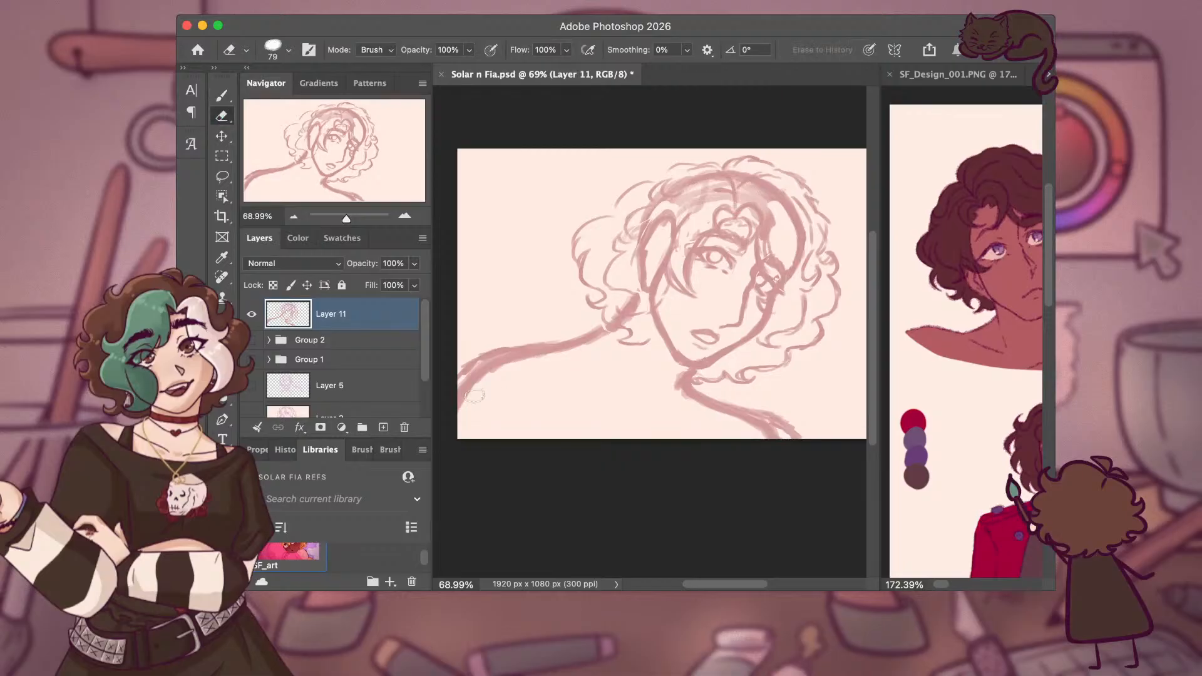
pyautogui.moveTo(479, 396)
pyautogui.mouseDown()
pyautogui.moveTo(469, 385)
pyautogui.moveTo(489, 367)
pyautogui.mouseUp()
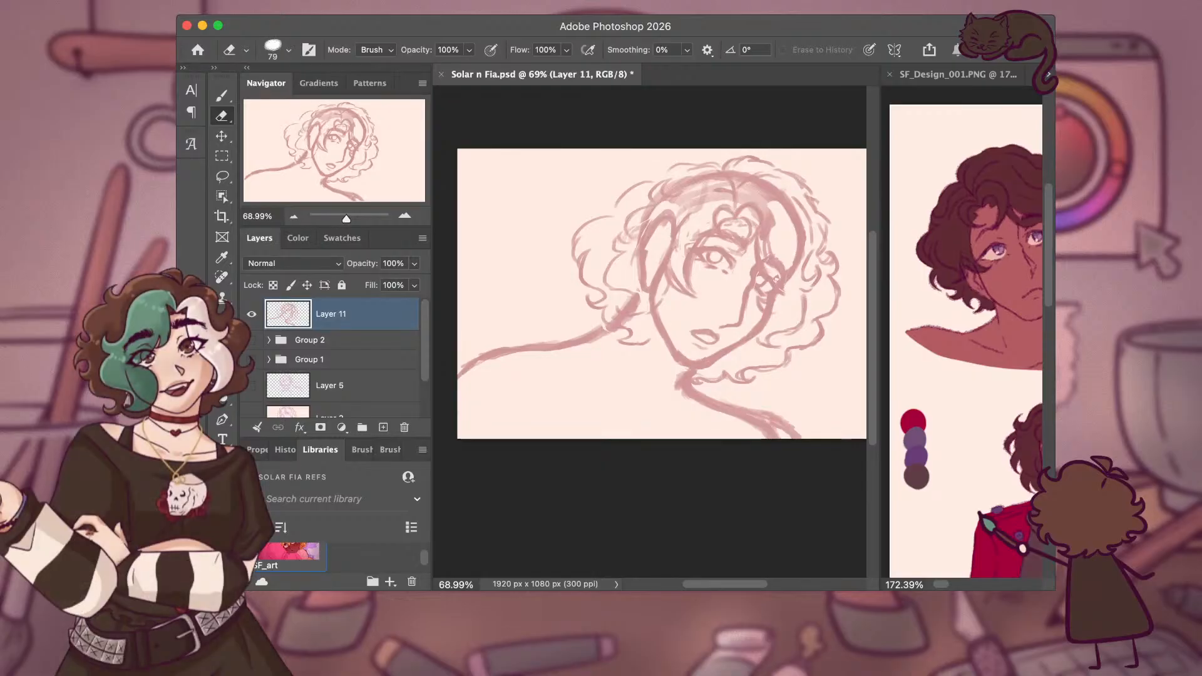
pyautogui.moveTo(771, 413); pyautogui.dragTo(805, 439)
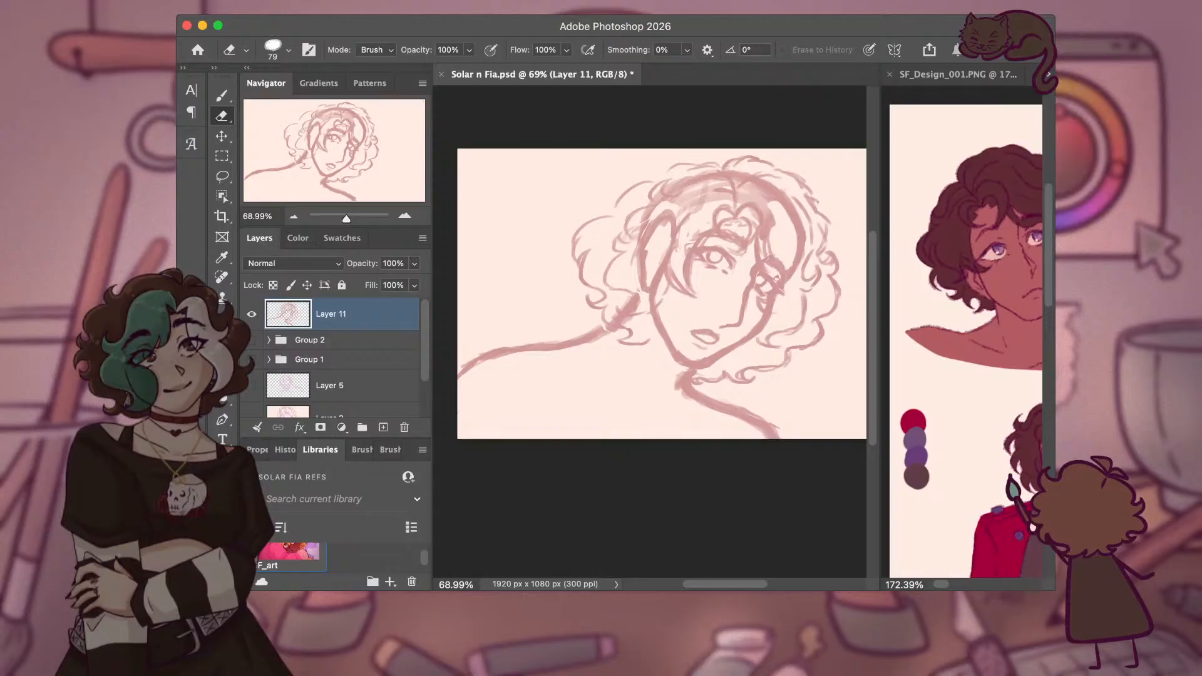
# Sketch the scarf's outline around the neck, curving from the left shoulder across the chest to the right, using the red-jacket character as reference.
pyautogui.hscroll(4, 797, 431)
pyautogui.scroll(1, 797, 430)
pyautogui.hscroll(-2, 797, 431)
pyautogui.scroll(2, 797, 431)
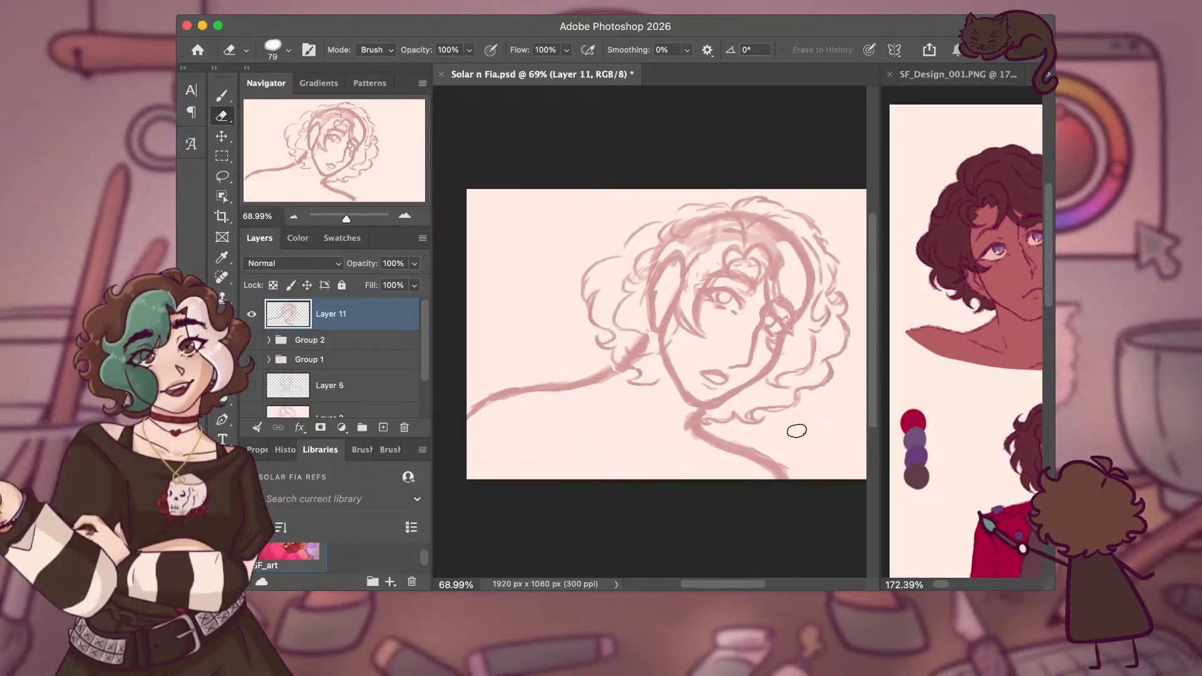
pyautogui.press('b')
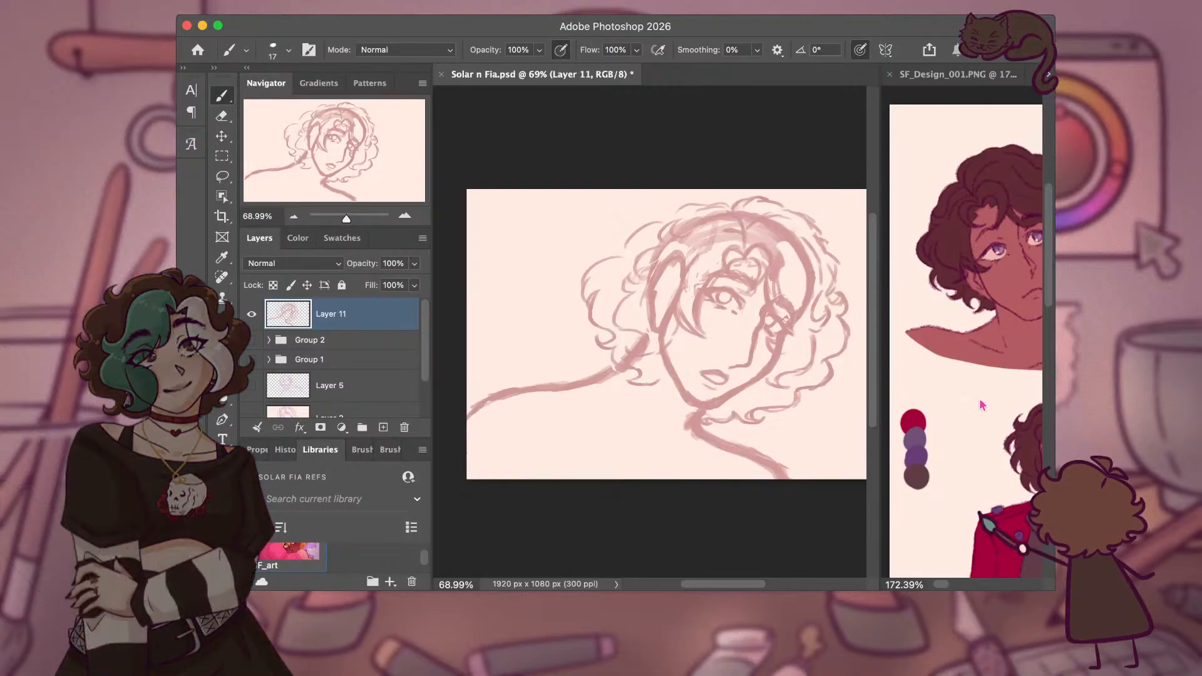
pyautogui.scroll(-6, 982, 406)
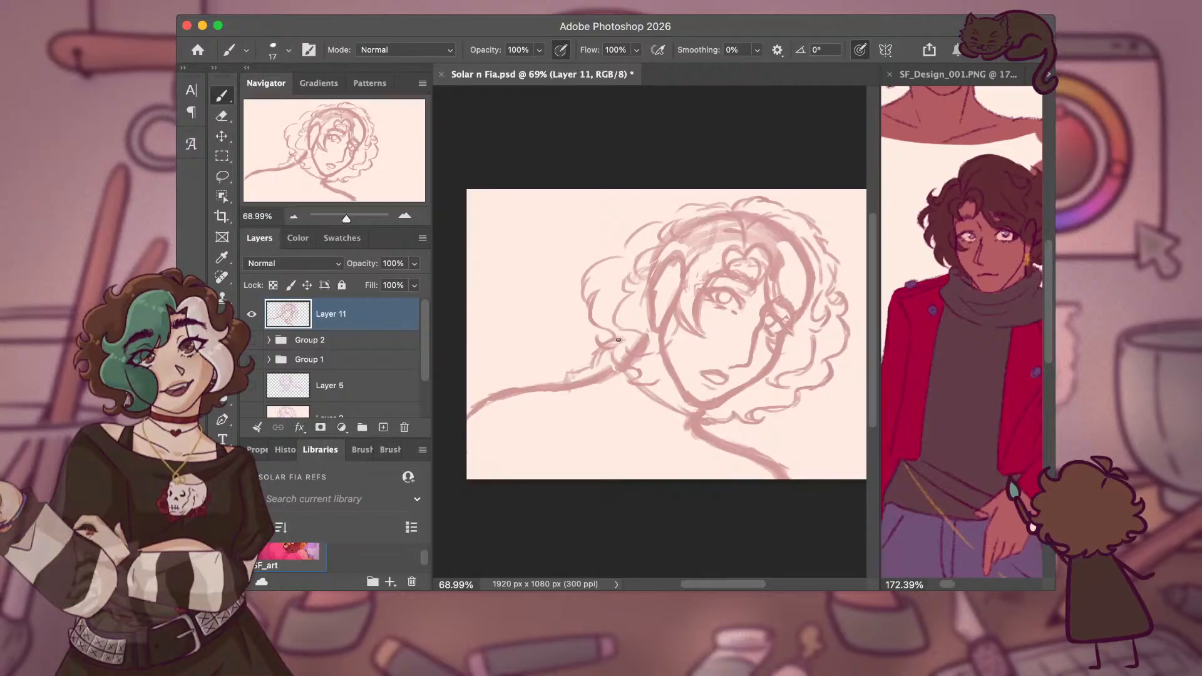
pyautogui.moveTo(591, 367)
pyautogui.mouseDown()
pyautogui.moveTo(560, 391)
pyautogui.moveTo(592, 423)
pyautogui.mouseUp()
pyautogui.moveTo(671, 461); pyautogui.dragTo(622, 444)
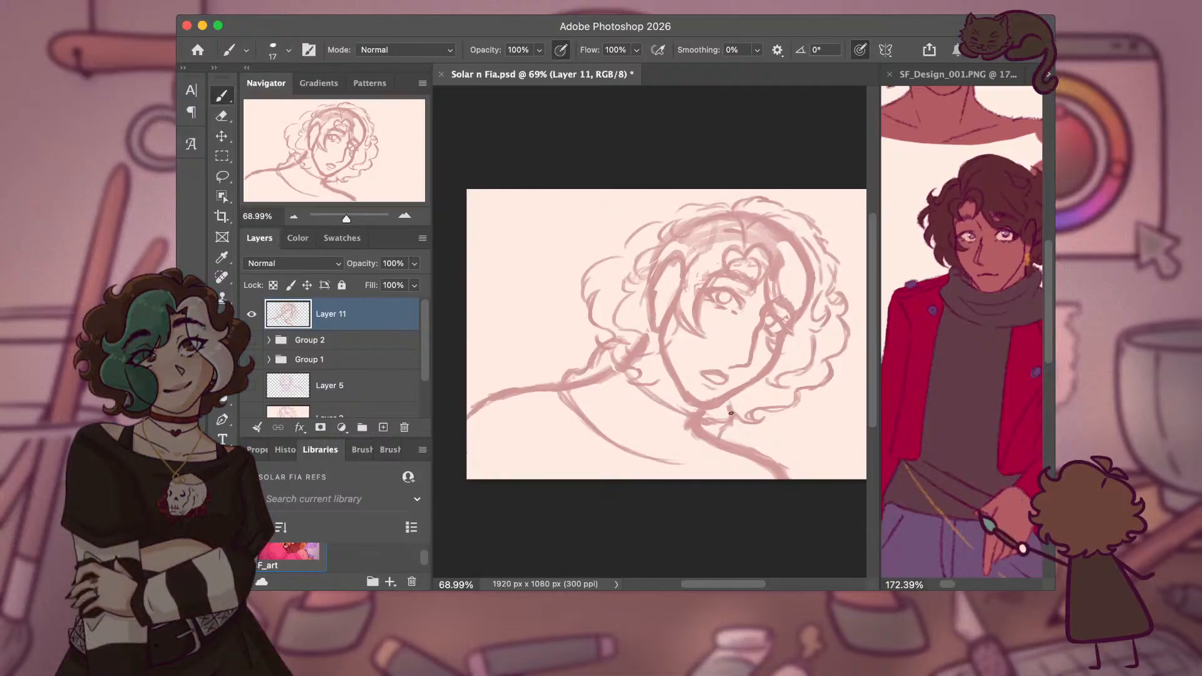
pyautogui.moveTo(725, 431); pyautogui.dragTo(730, 447)
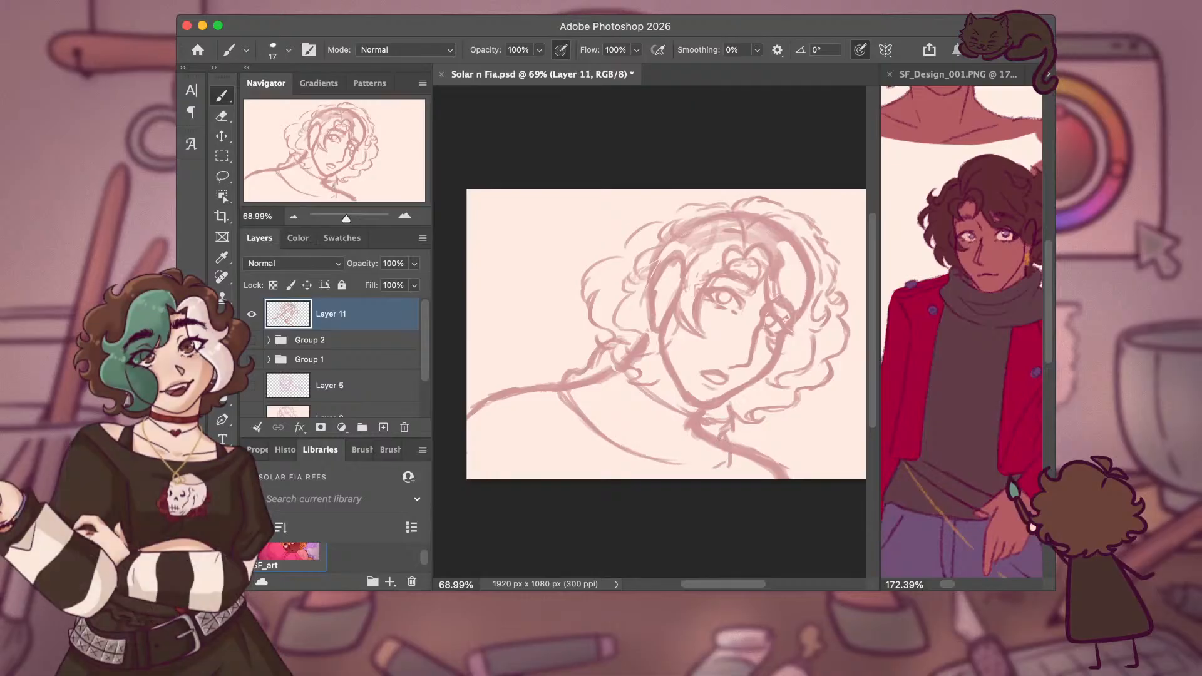
pyautogui.moveTo(629, 445); pyautogui.dragTo(705, 463)
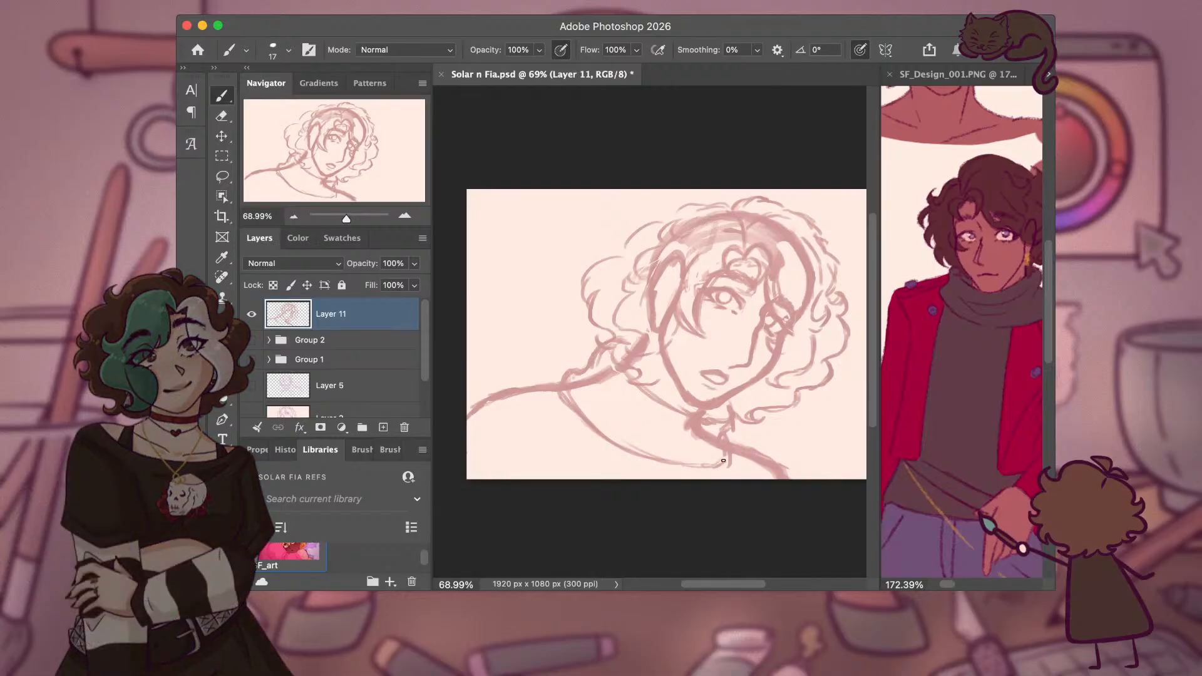
# Sketch the jacket's front edge below the scarf and the raised shoulder and sleeve lines, and add fold strokes to the scarf.
pyautogui.hscroll(2, 649, 333)
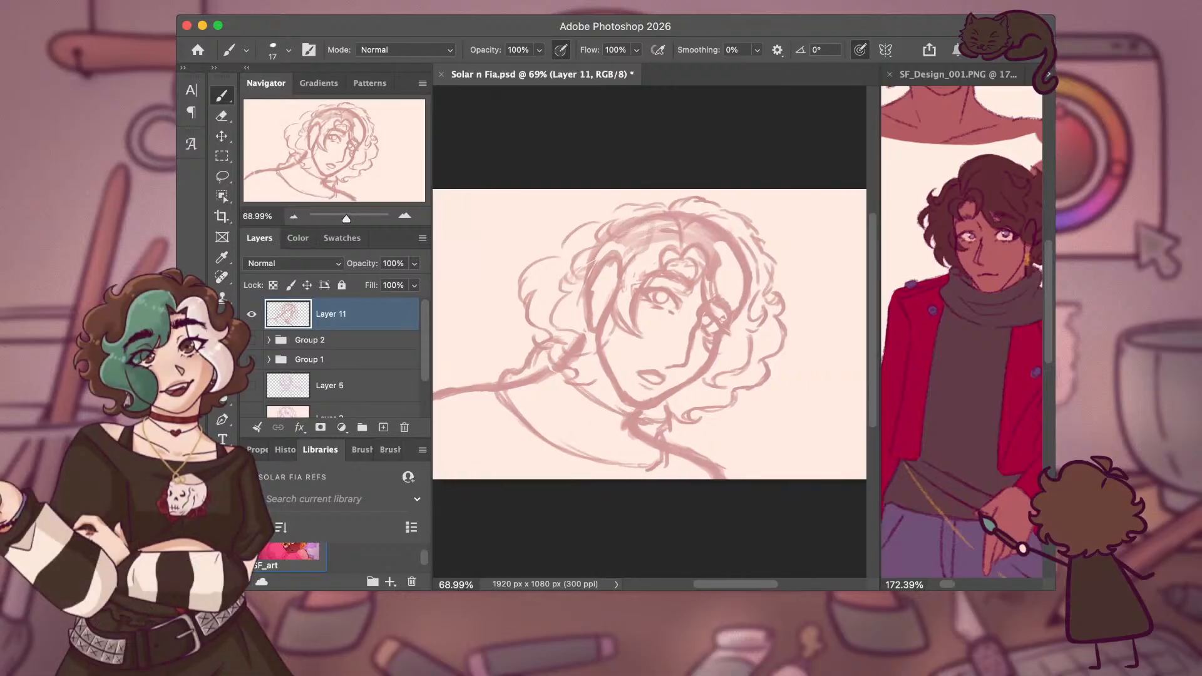
pyautogui.scroll(-2, 650, 334)
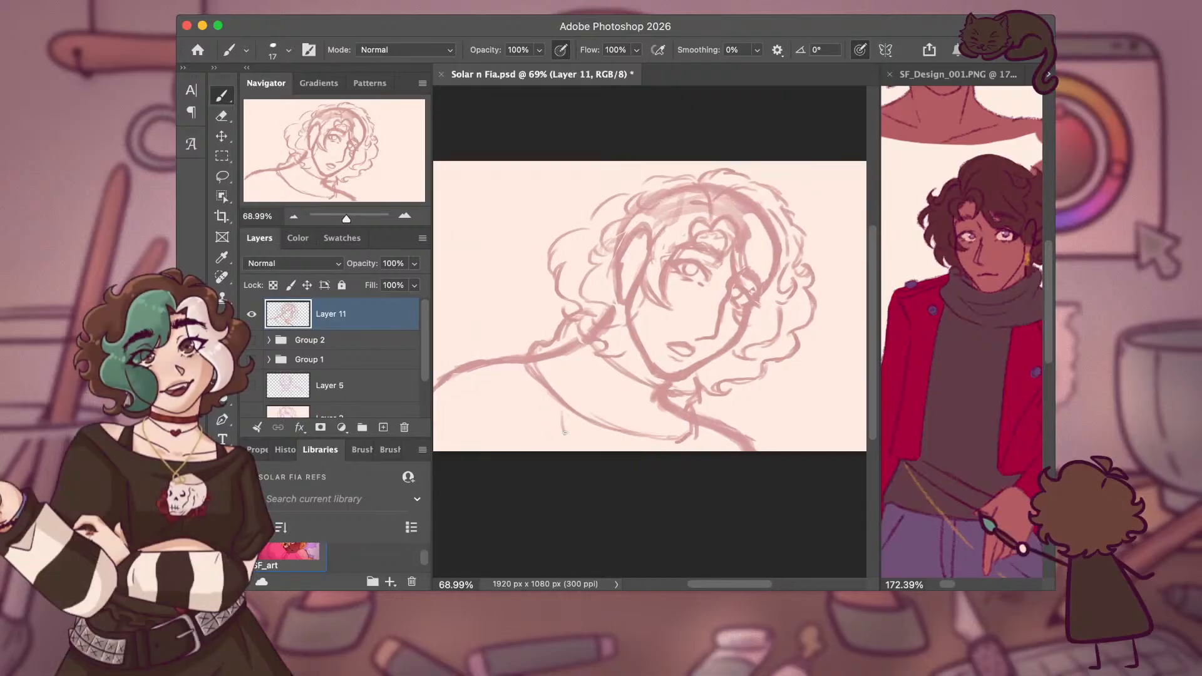
pyautogui.moveTo(561, 407); pyautogui.dragTo(571, 451)
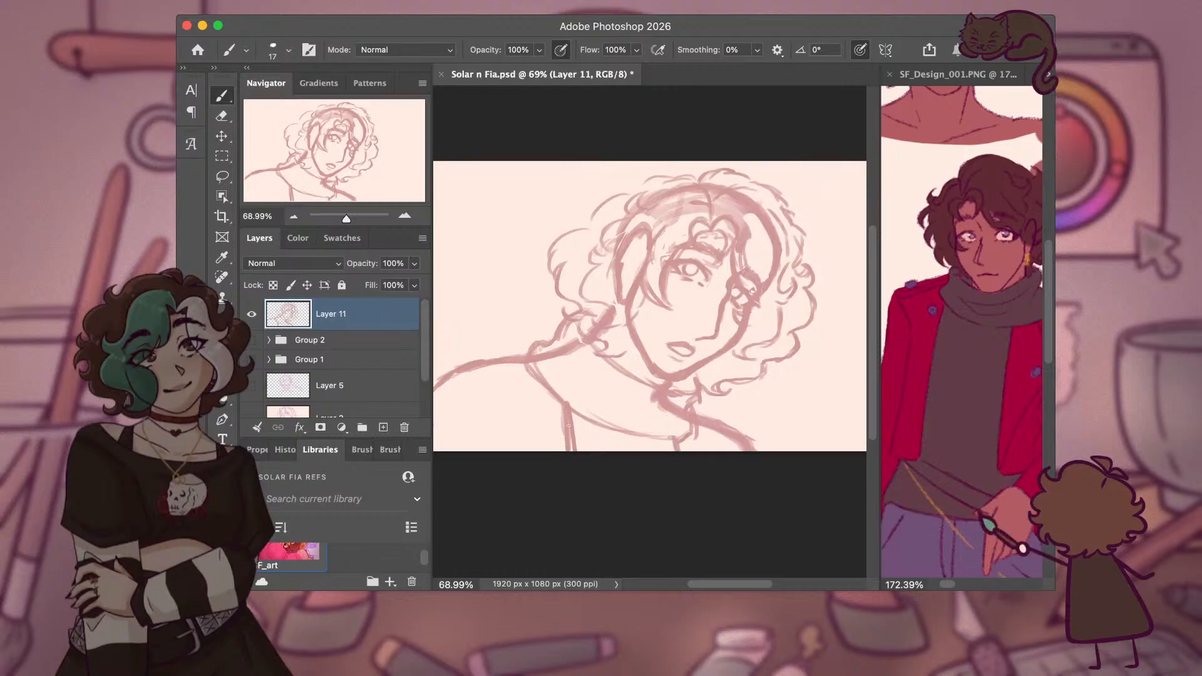
pyautogui.moveTo(566, 423); pyautogui.dragTo(572, 452)
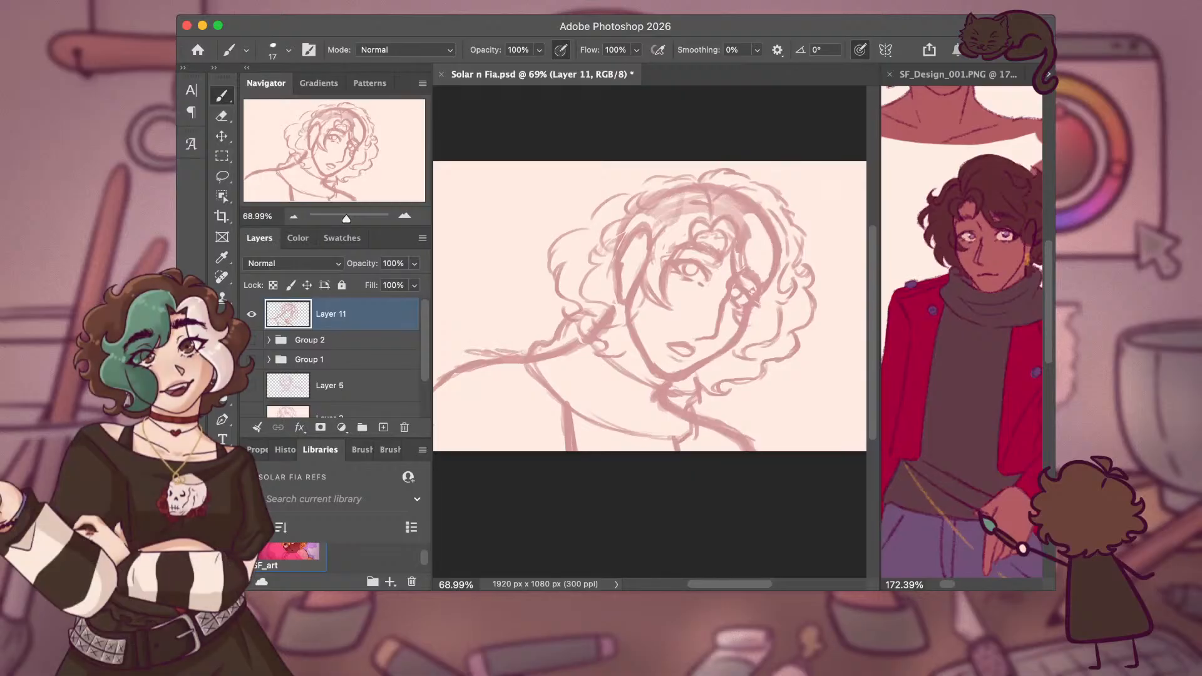
pyautogui.moveTo(500, 359); pyautogui.dragTo(453, 367)
pyautogui.moveTo(526, 372); pyautogui.dragTo(466, 374)
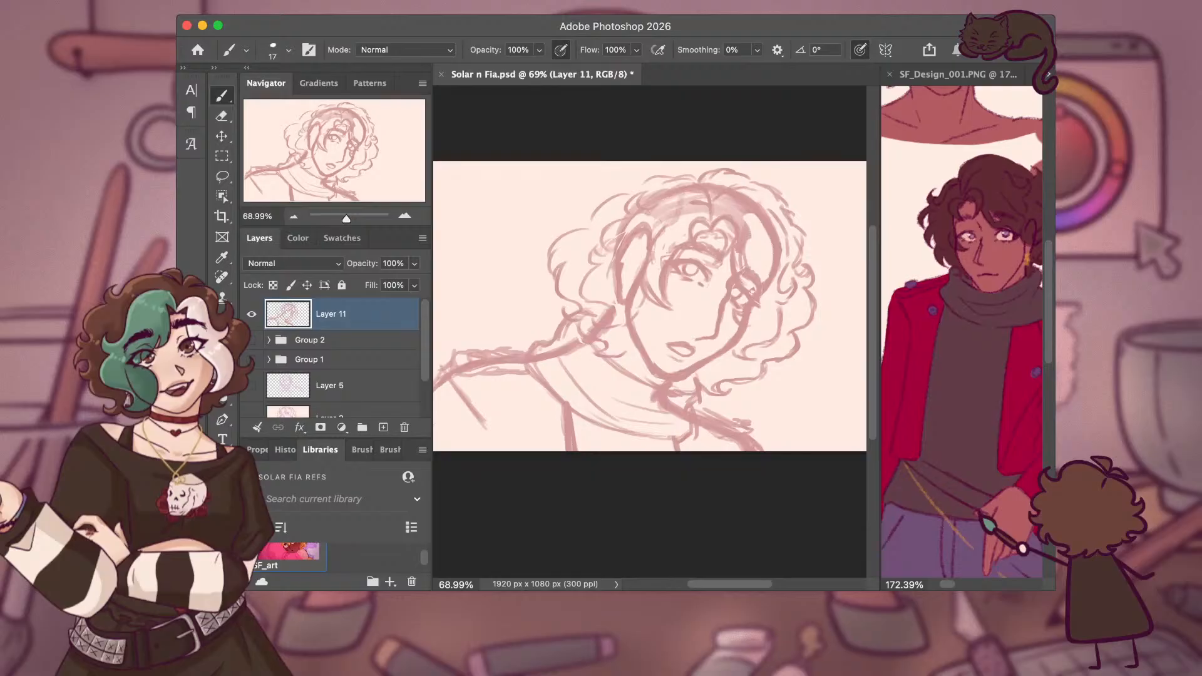
# Examine the full-body outfits on the SF_Design_001.PNG reference sheet in an enlarged view, comparing the red-jacket character with the others.
pyautogui.moveTo(948, 585)
pyautogui.mouseDown()
pyautogui.moveTo(980, 588)
pyautogui.moveTo(971, 589)
pyautogui.mouseUp()
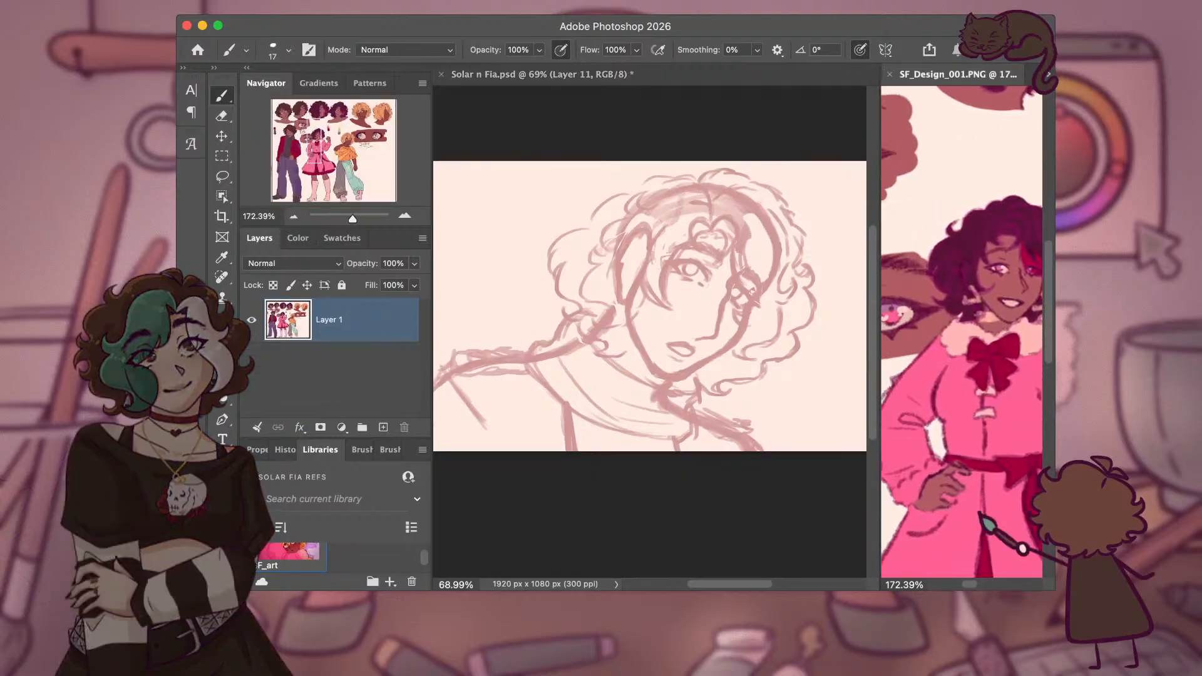
pyautogui.moveTo(878, 419); pyautogui.dragTo(625, 456)
pyautogui.scroll(-3, 808, 314)
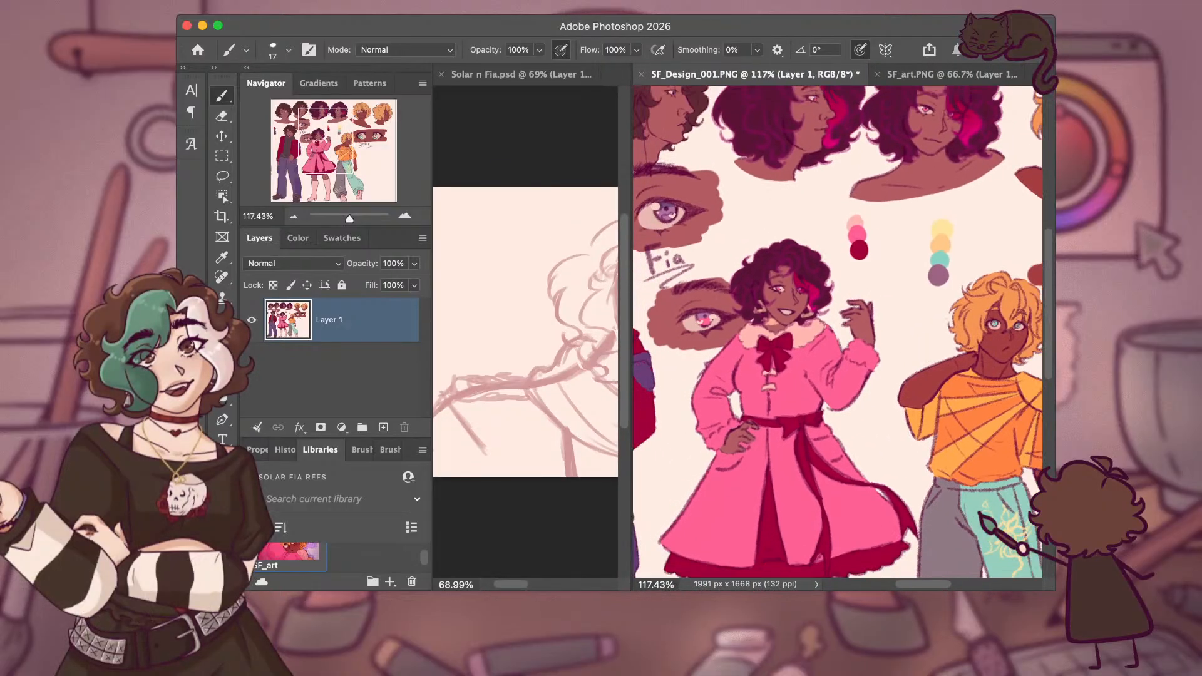
pyautogui.scroll(-2, 851, 325)
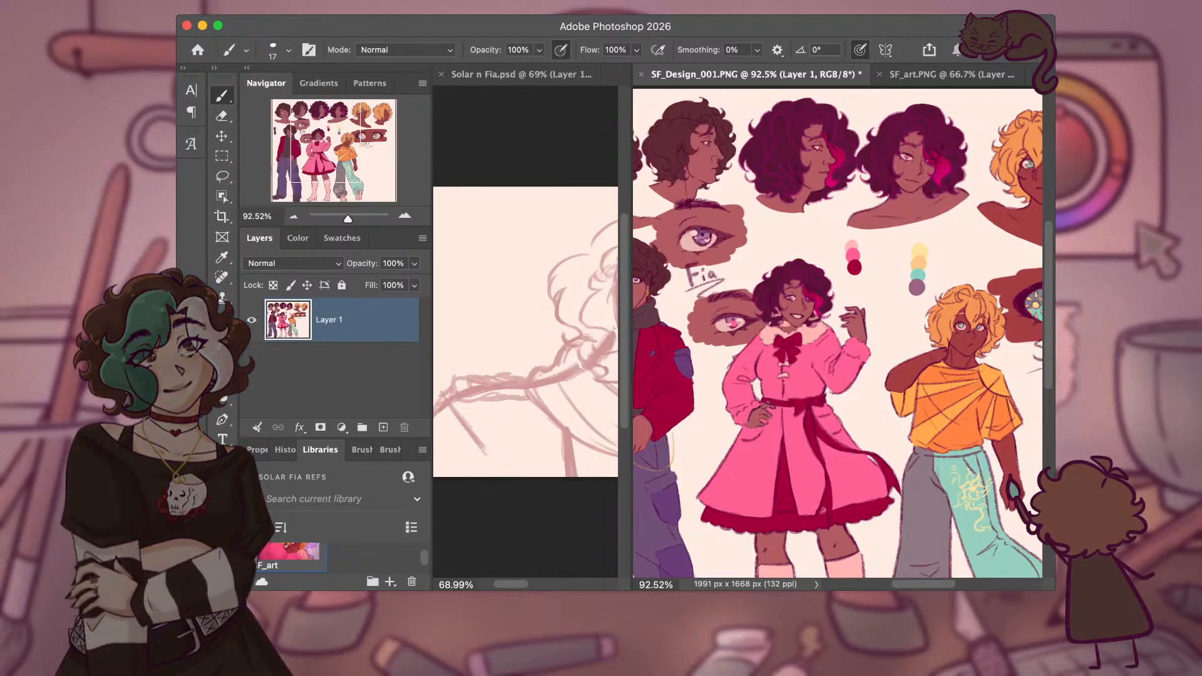
pyautogui.scroll(-2, 1051, 415)
pyautogui.scroll(-3, 1052, 417)
pyautogui.scroll(3, 1052, 420)
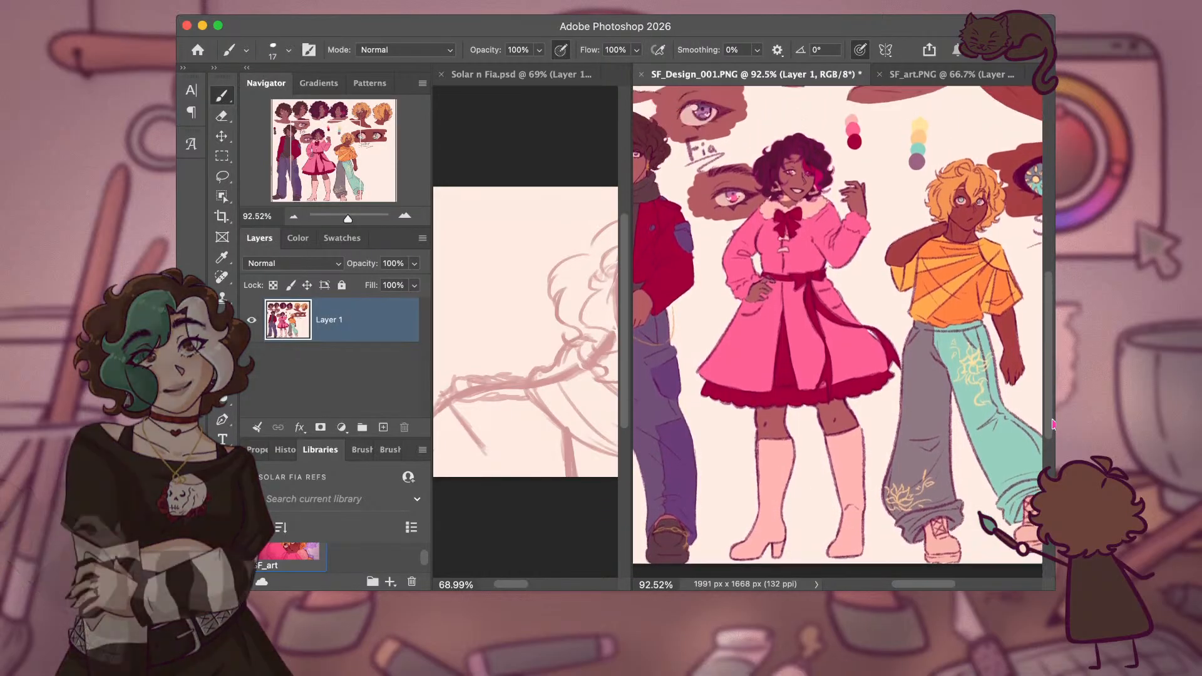
pyautogui.scroll(-1, 1053, 424)
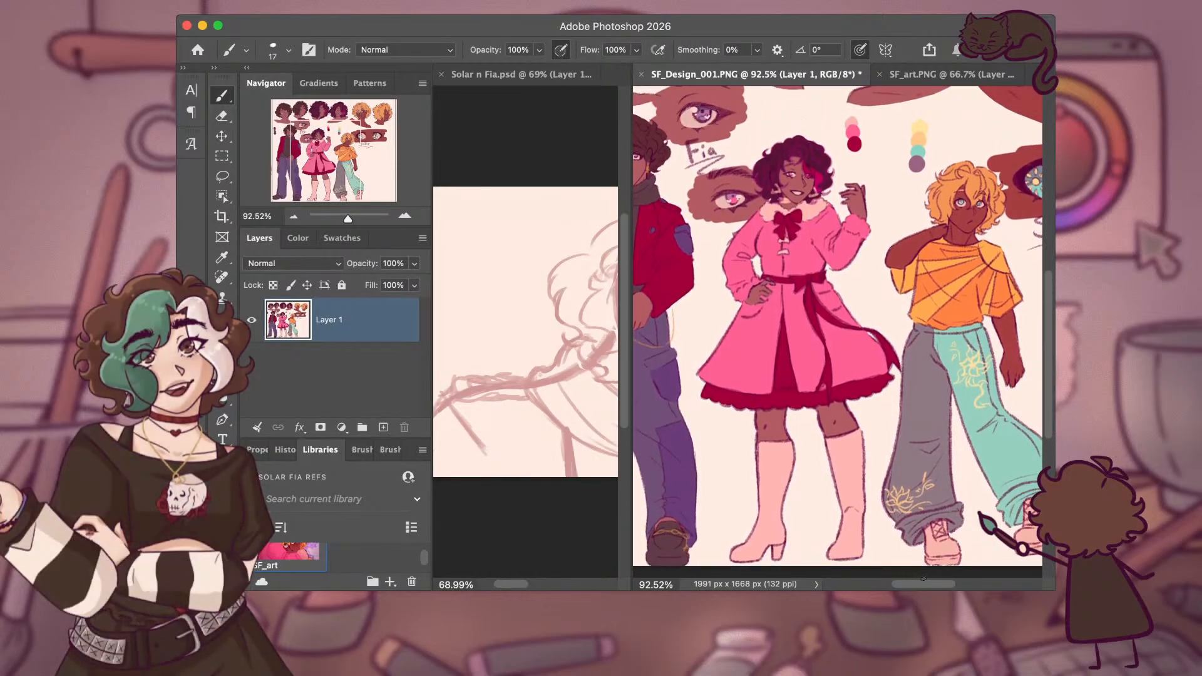
pyautogui.hscroll(-2, 919, 587)
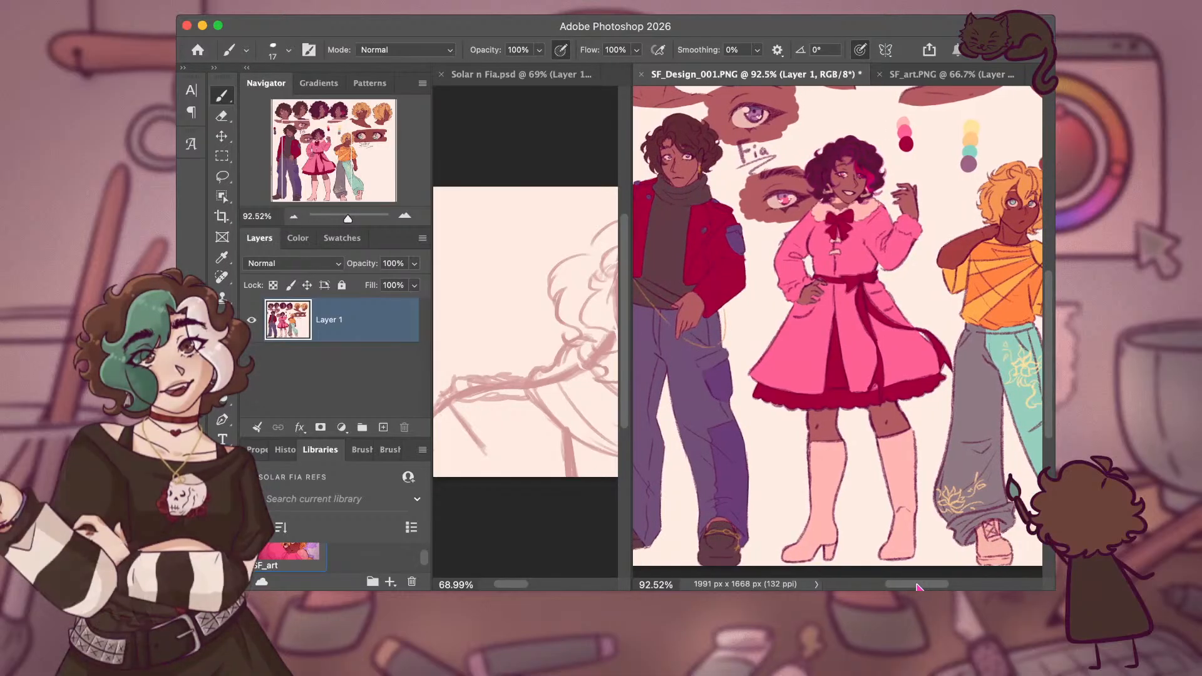
pyautogui.moveTo(918, 588); pyautogui.dragTo(893, 587)
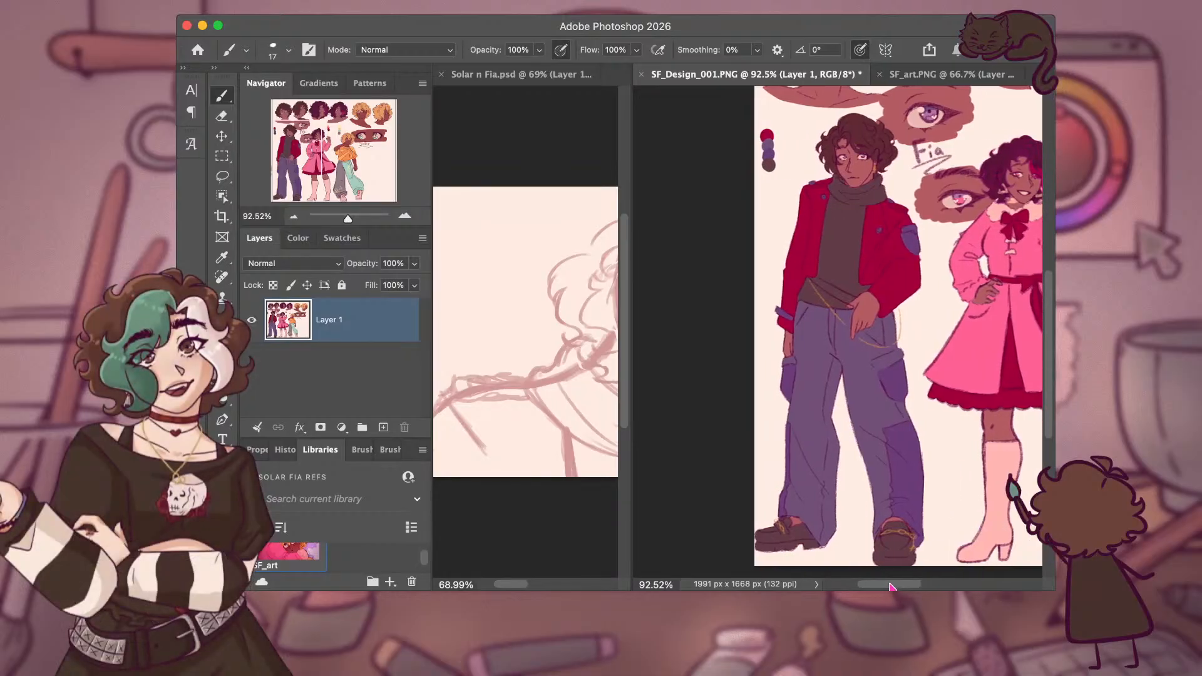
pyautogui.moveTo(893, 587); pyautogui.dragTo(890, 590)
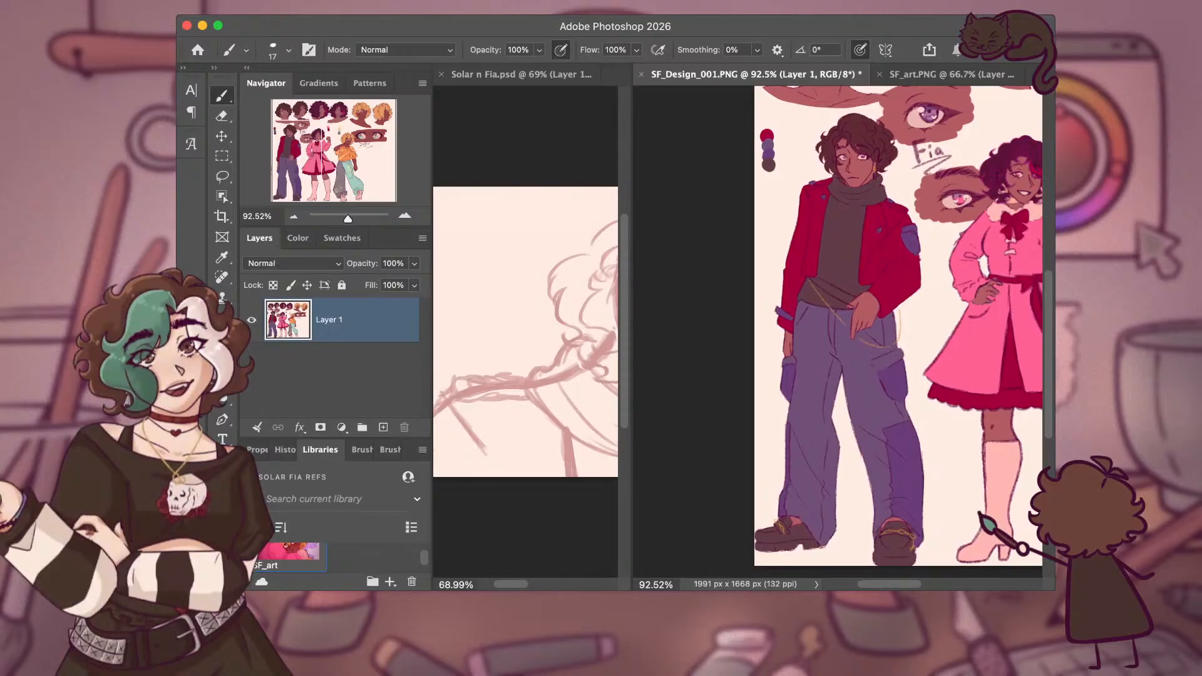
pyautogui.moveTo(890, 585); pyautogui.dragTo(929, 585)
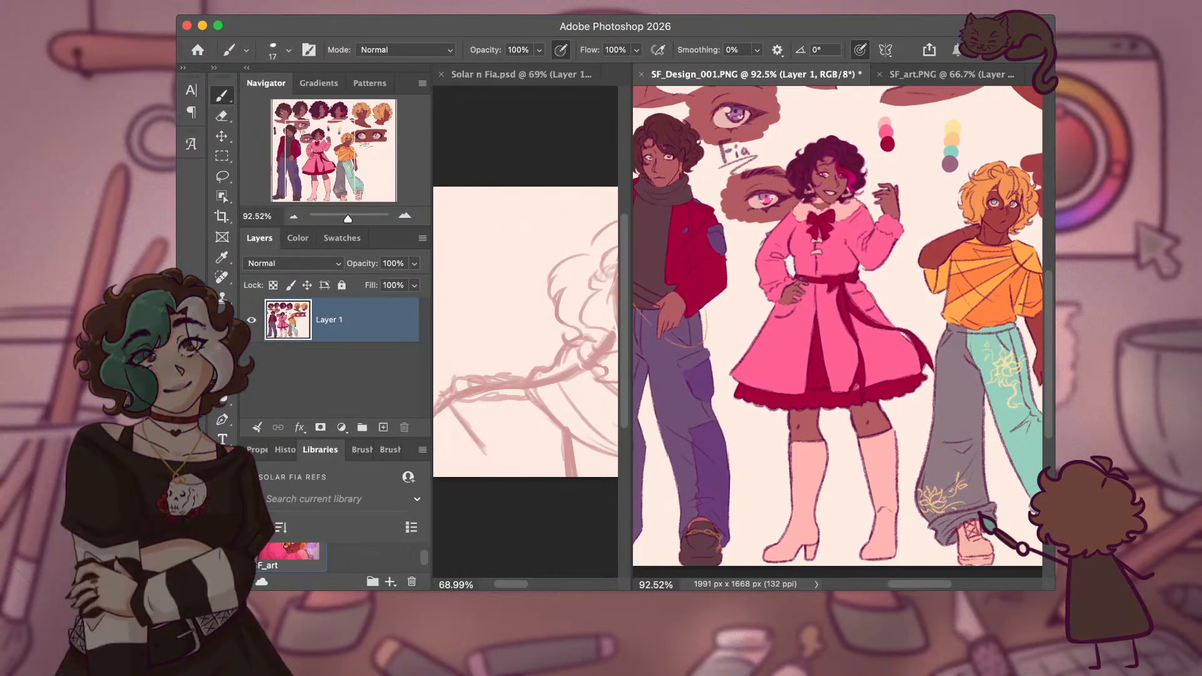
pyautogui.moveTo(913, 585); pyautogui.dragTo(894, 589)
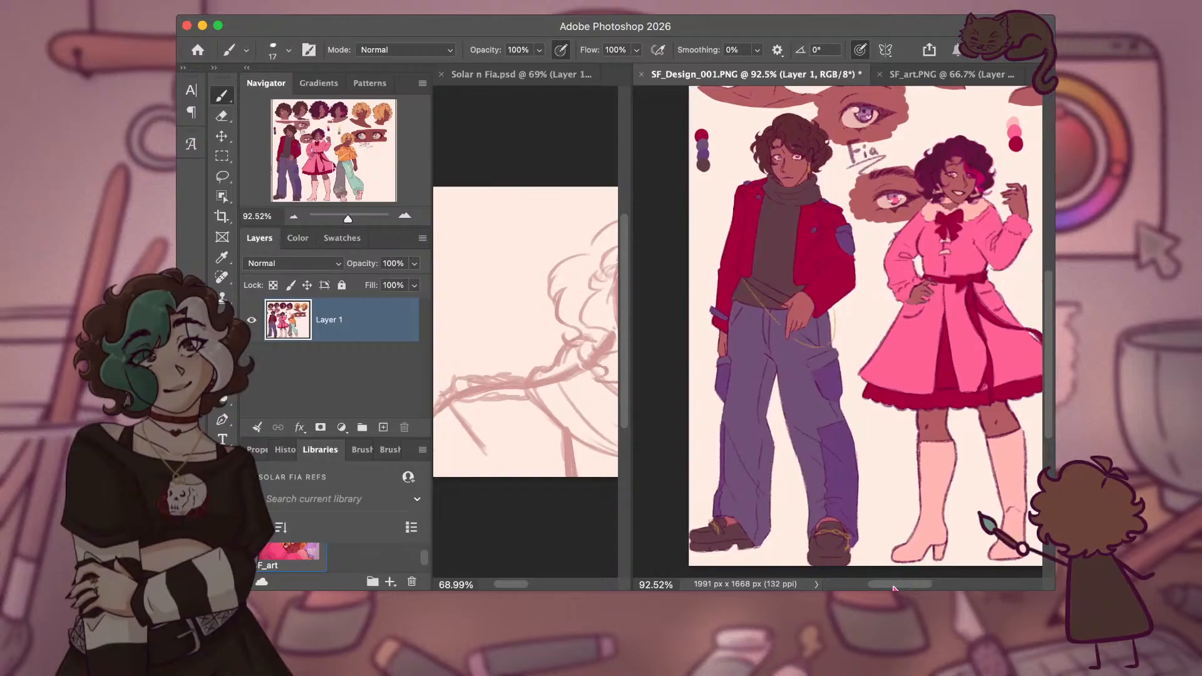
# Give the sketch most of the workspace again, keeping the full red-jacket character framed in the reference view beside it.
pyautogui.moveTo(630, 489)
pyautogui.mouseDown()
pyautogui.moveTo(930, 489)
pyautogui.moveTo(865, 490)
pyautogui.mouseUp()
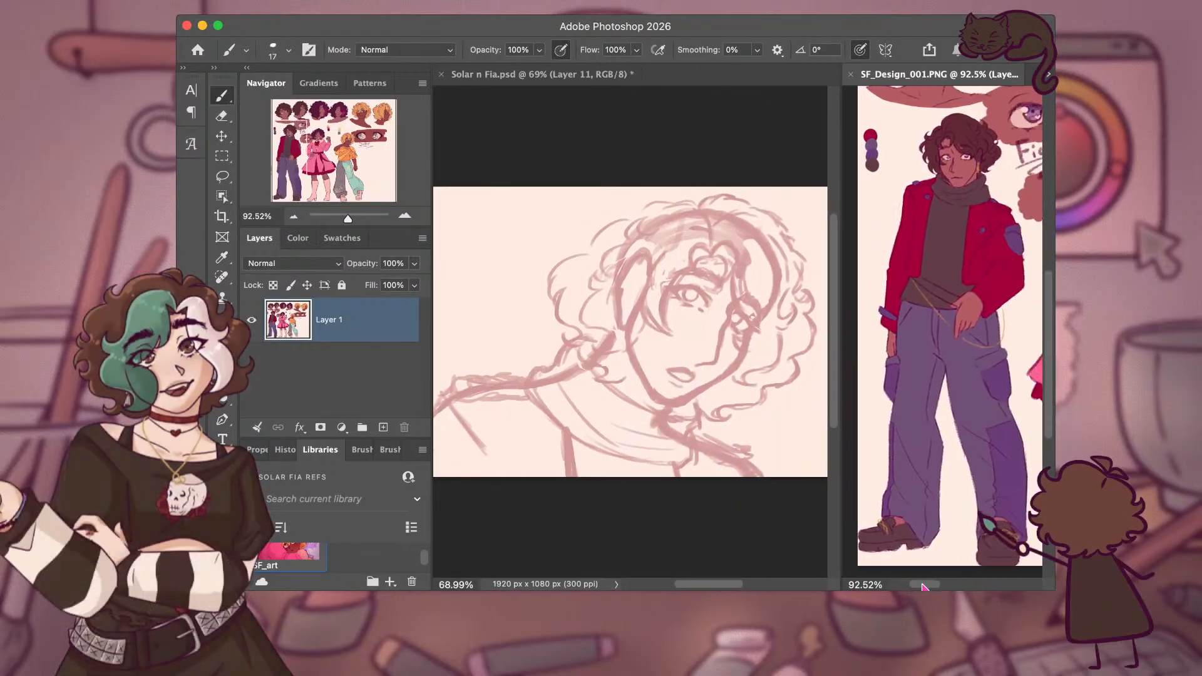
pyautogui.moveTo(923, 585)
pyautogui.mouseDown()
pyautogui.moveTo(935, 585)
pyautogui.moveTo(918, 585)
pyautogui.mouseUp()
pyautogui.click(843, 475)
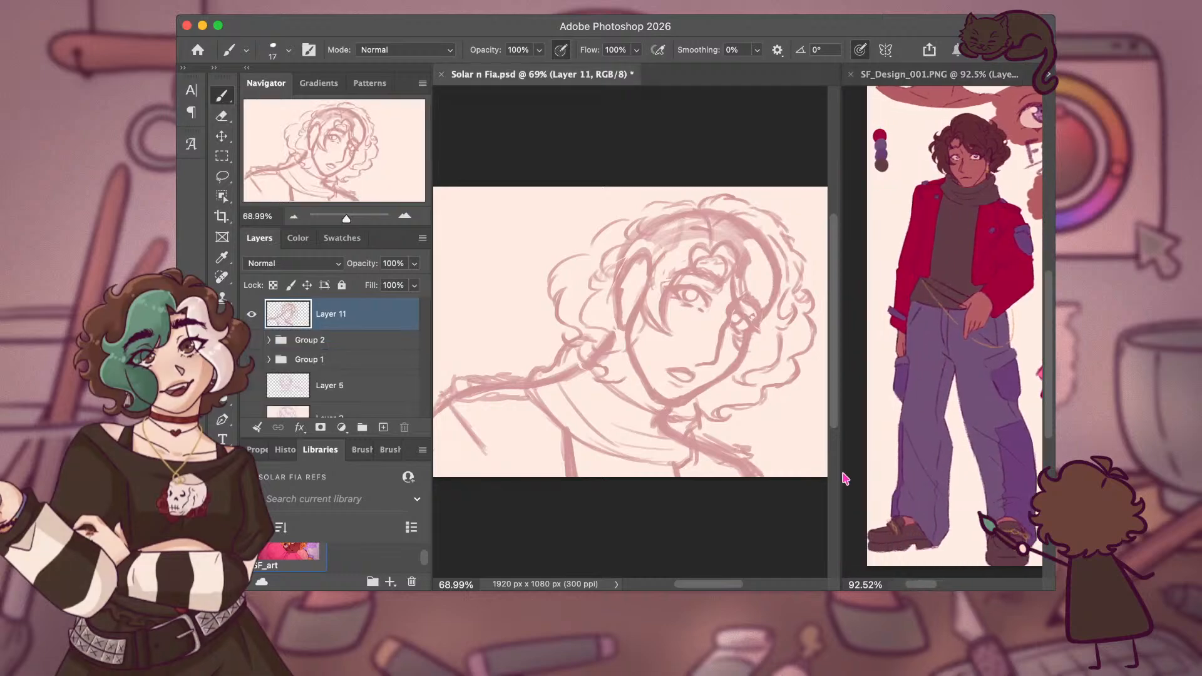
pyautogui.scroll(-5, 844, 482)
pyautogui.click(850, 332)
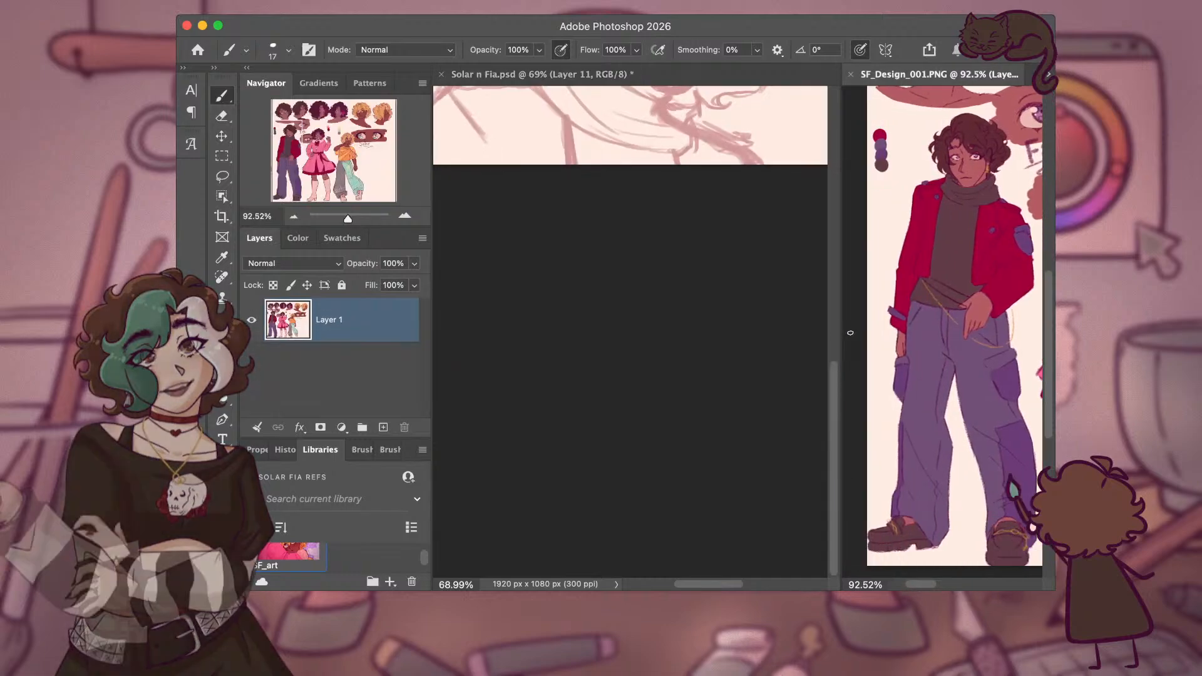
# Add loose curl strokes to the upper-left outline of the character's hair on Layer 11, keeping the red-jacket reference framed alongside.
pyautogui.moveTo(851, 333); pyautogui.dragTo(881, 332)
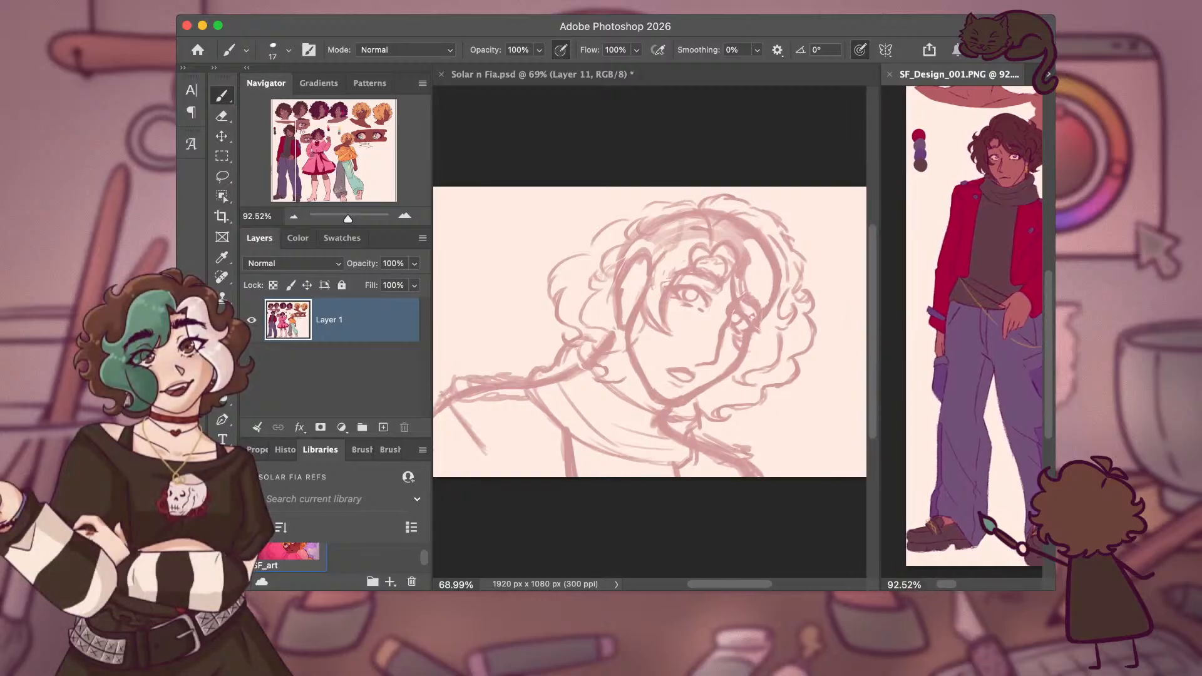
pyautogui.moveTo(939, 585)
pyautogui.mouseDown()
pyautogui.moveTo(950, 585)
pyautogui.moveTo(939, 586)
pyautogui.mouseUp()
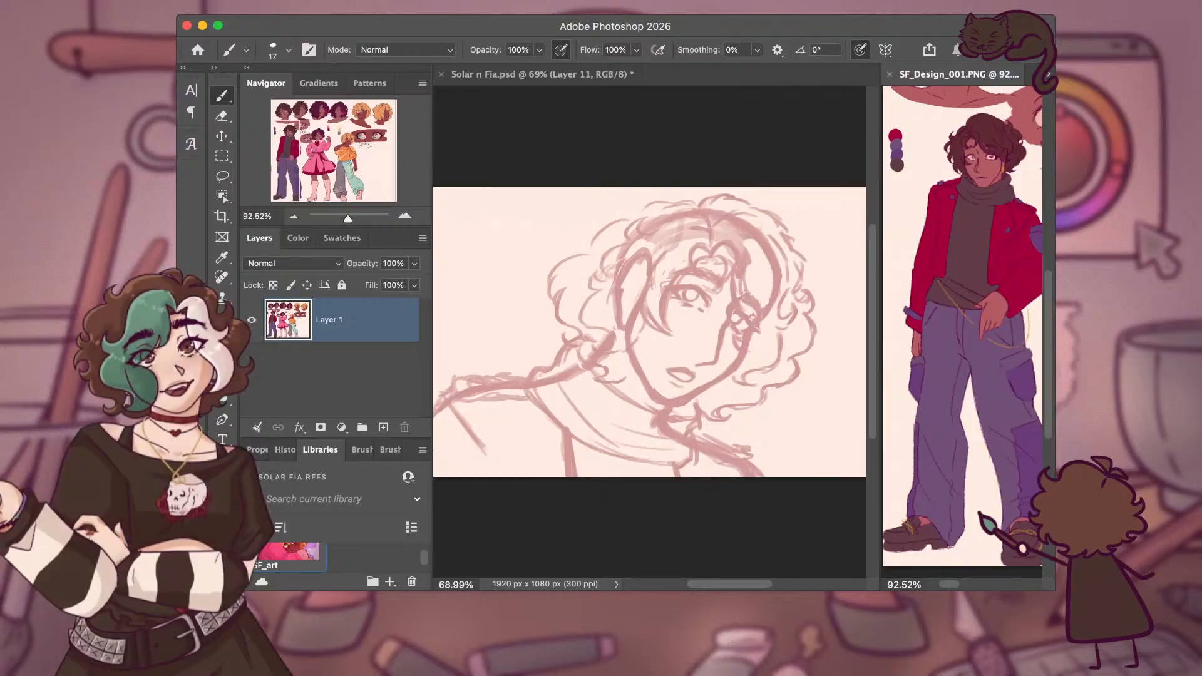
pyautogui.click(602, 228)
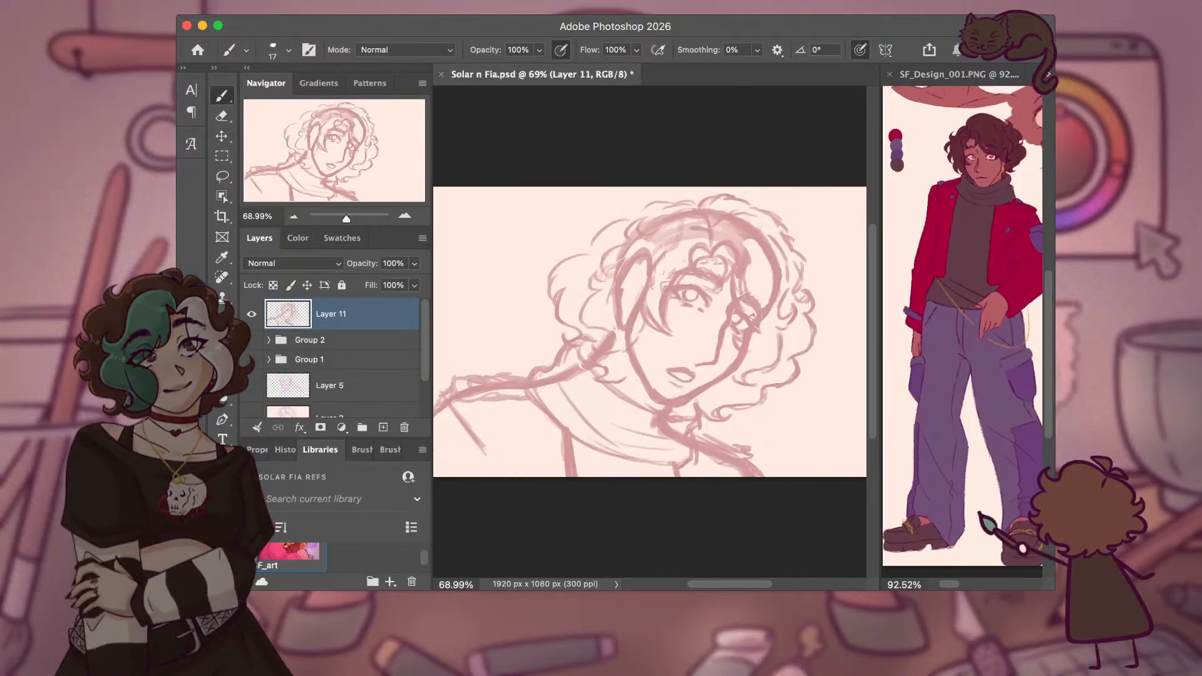
pyautogui.moveTo(602, 220); pyautogui.dragTo(579, 233)
pyautogui.moveTo(645, 206); pyautogui.dragTo(685, 195)
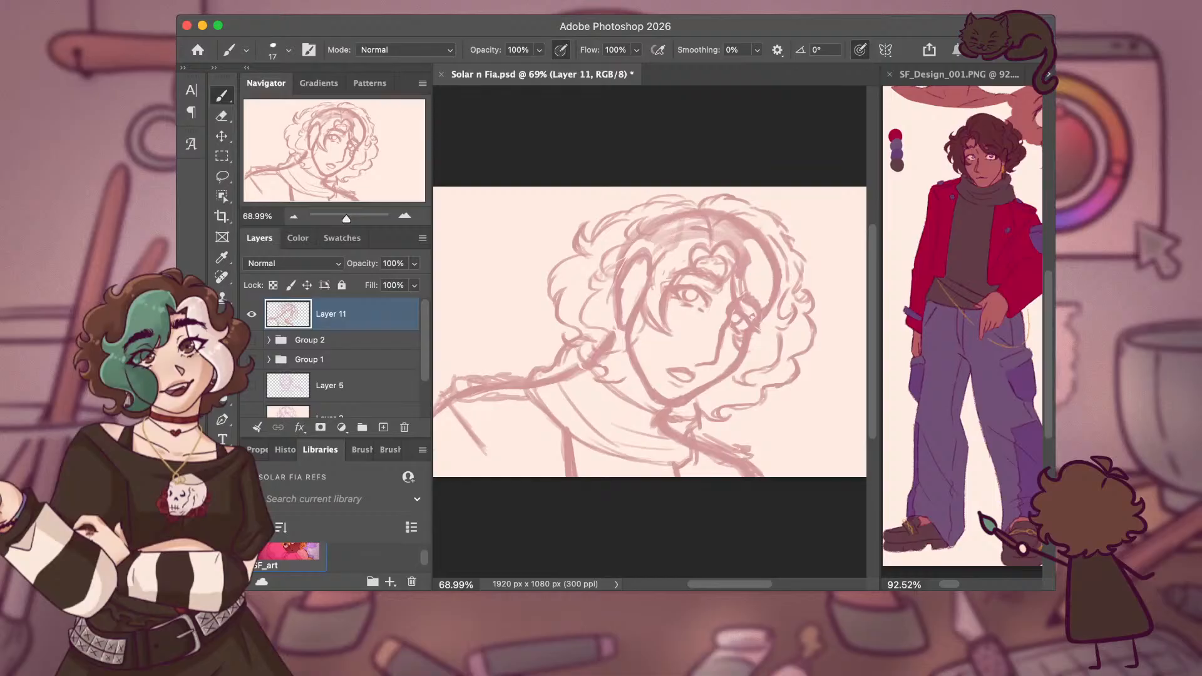
# Hide Layer 11 and show Group 2 to review the other character's sketch on the widened canvas view.
pyautogui.moveTo(878, 546); pyautogui.dragTo(962, 545)
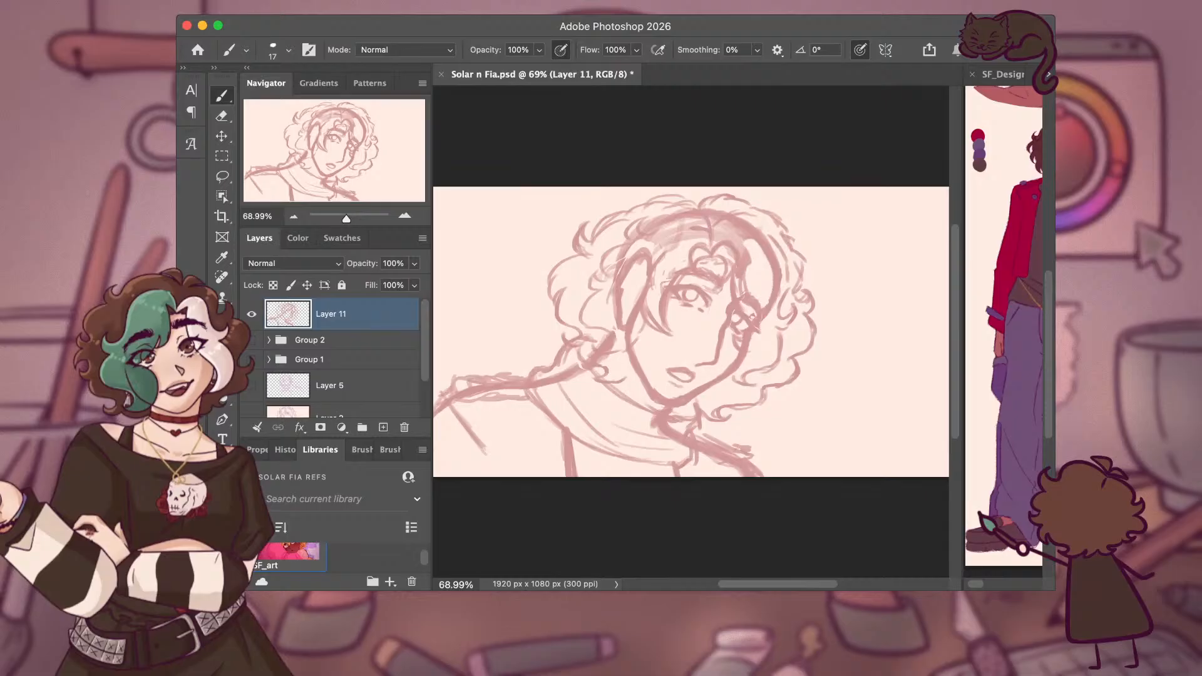
pyautogui.hscroll(-5, 692, 332)
pyautogui.hscroll(6, 691, 332)
pyautogui.hscroll(-3, 691, 332)
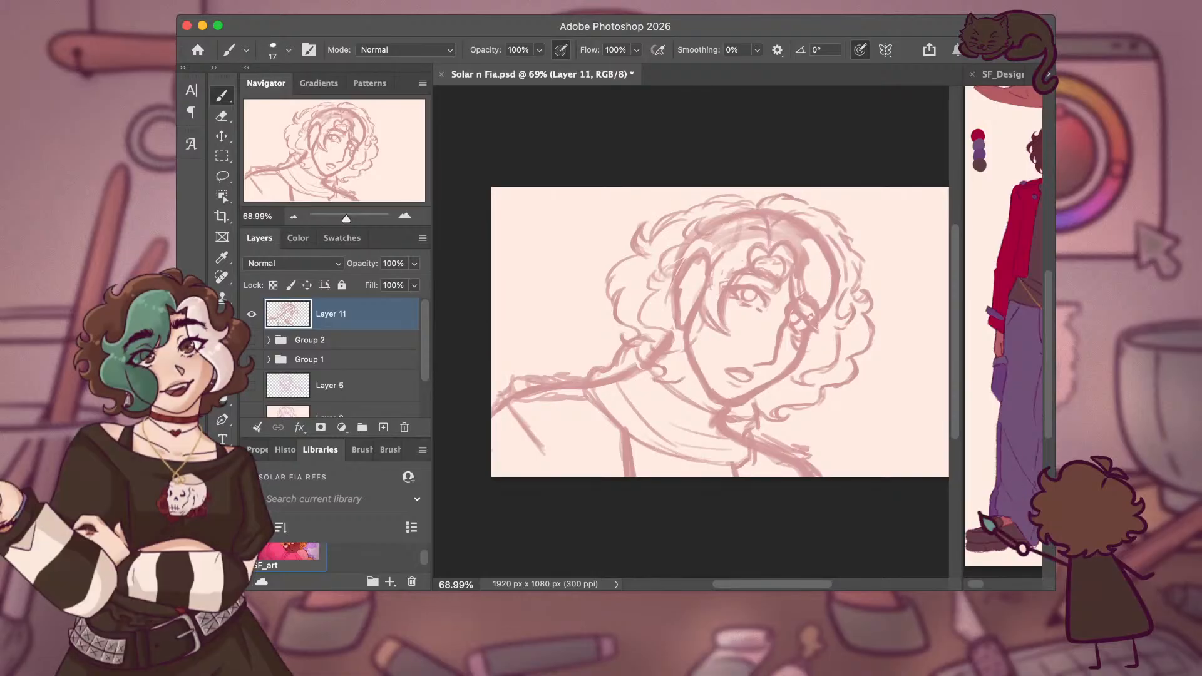
pyautogui.click(252, 314)
pyautogui.click(253, 340)
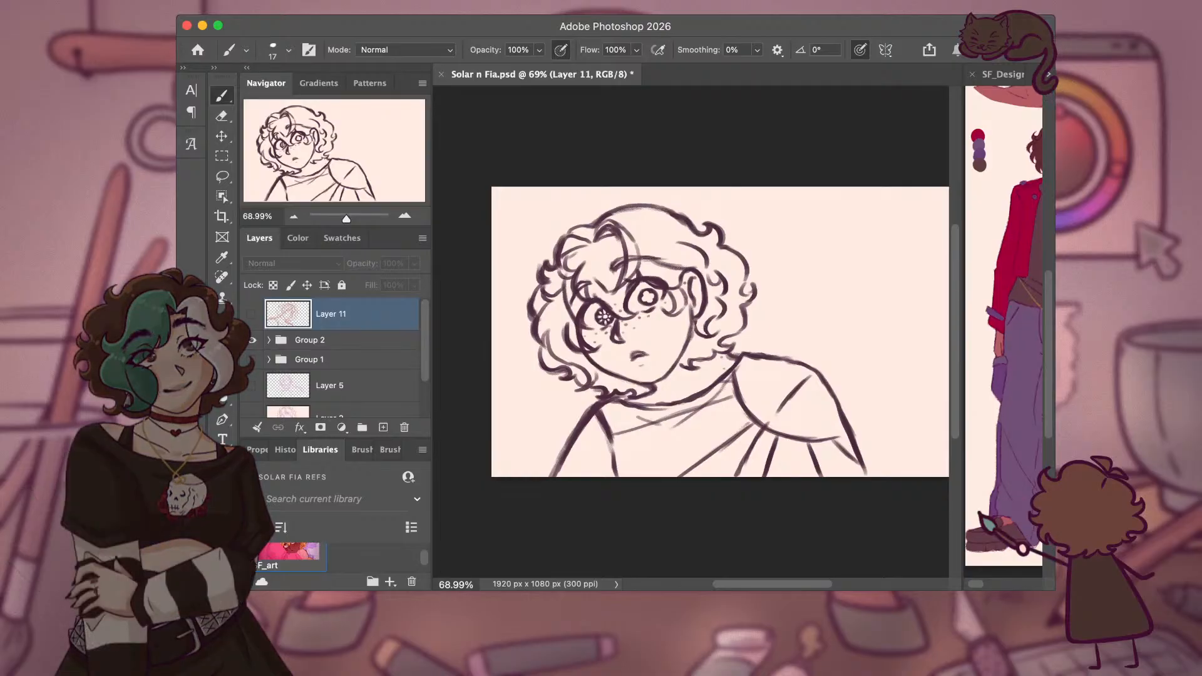
# Examine the head studies and full-body outfits on the SF_Design_001.PNG reference sheet, comparing the red-jacket, pink-coat and orange-top characters.
pyautogui.moveTo(962, 496); pyautogui.dragTo(548, 519)
pyautogui.moveTo(856, 584); pyautogui.dragTo(886, 583)
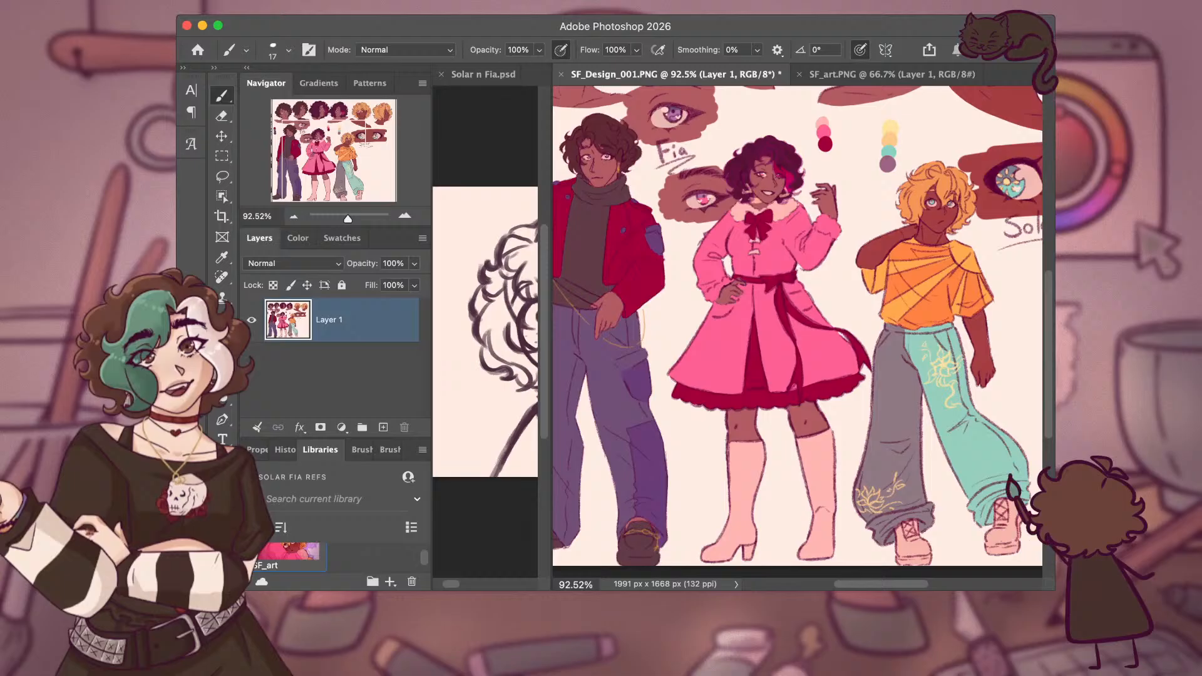
pyautogui.hscroll(5, 798, 326)
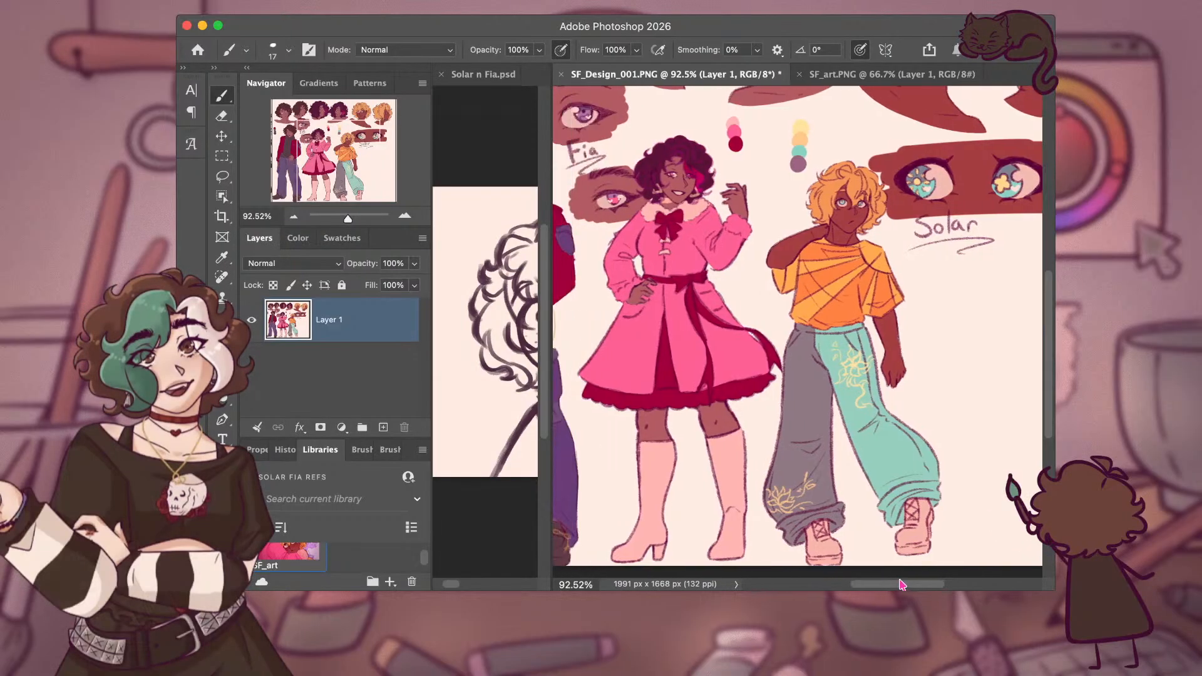
pyautogui.hscroll(1, 912, 577)
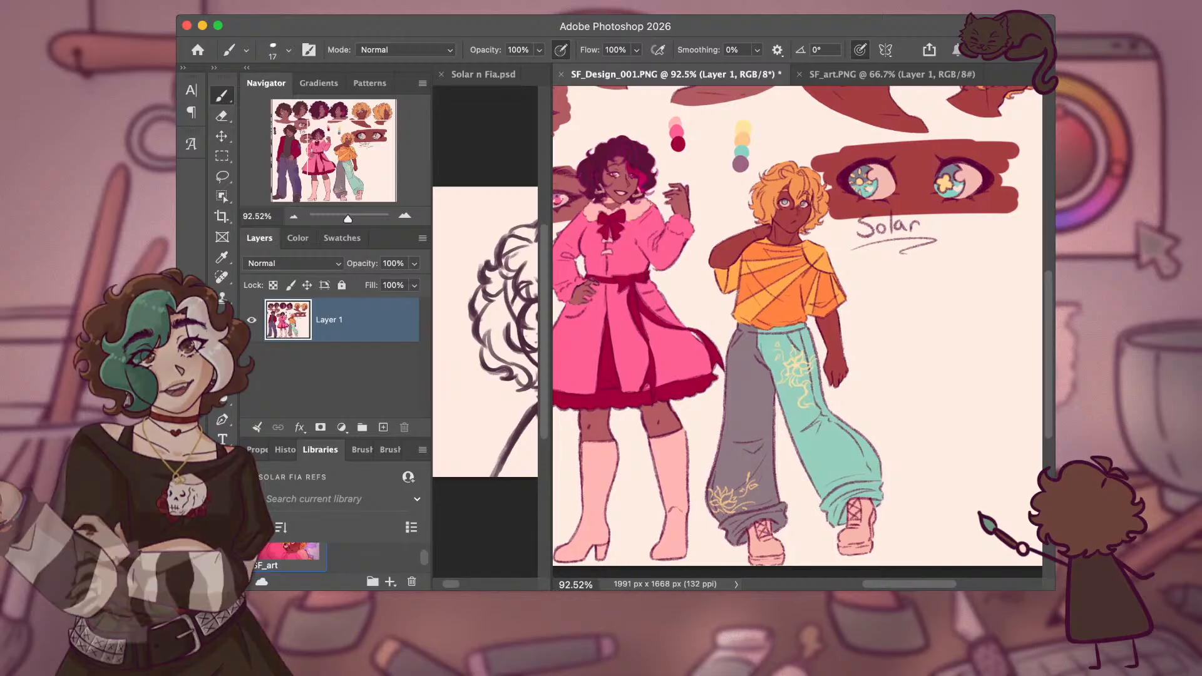
pyautogui.moveTo(882, 590); pyautogui.dragTo(882, 582)
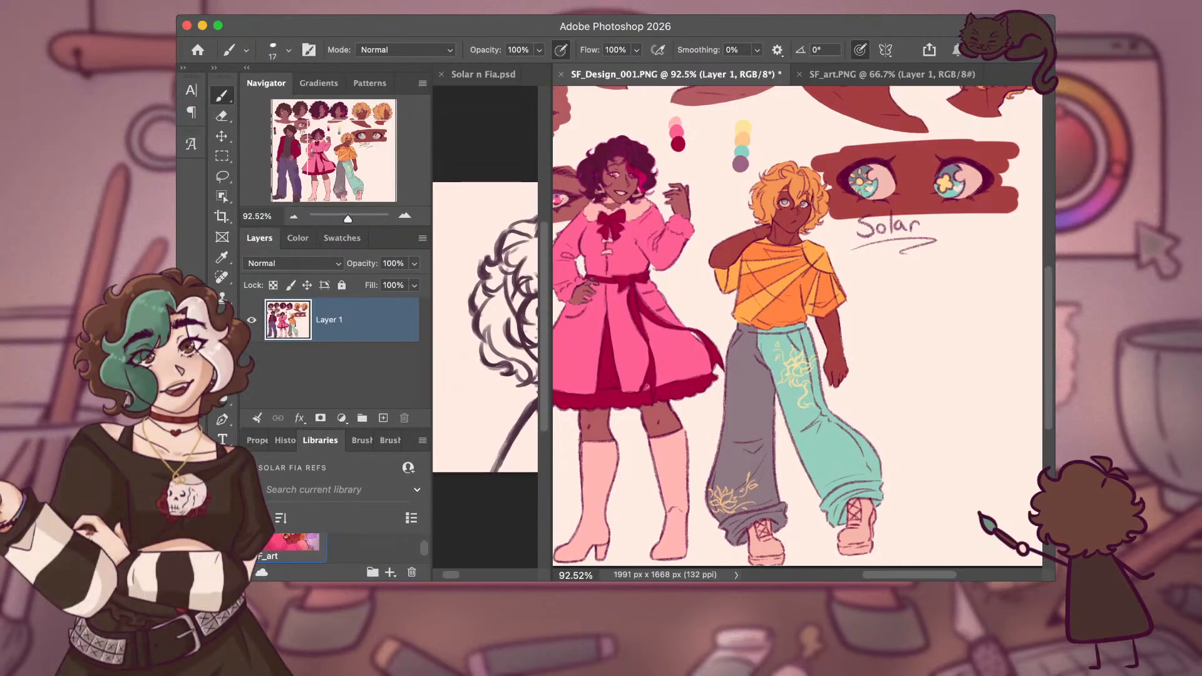
pyautogui.hscroll(-8, 877, 577)
pyautogui.hscroll(-8, 869, 579)
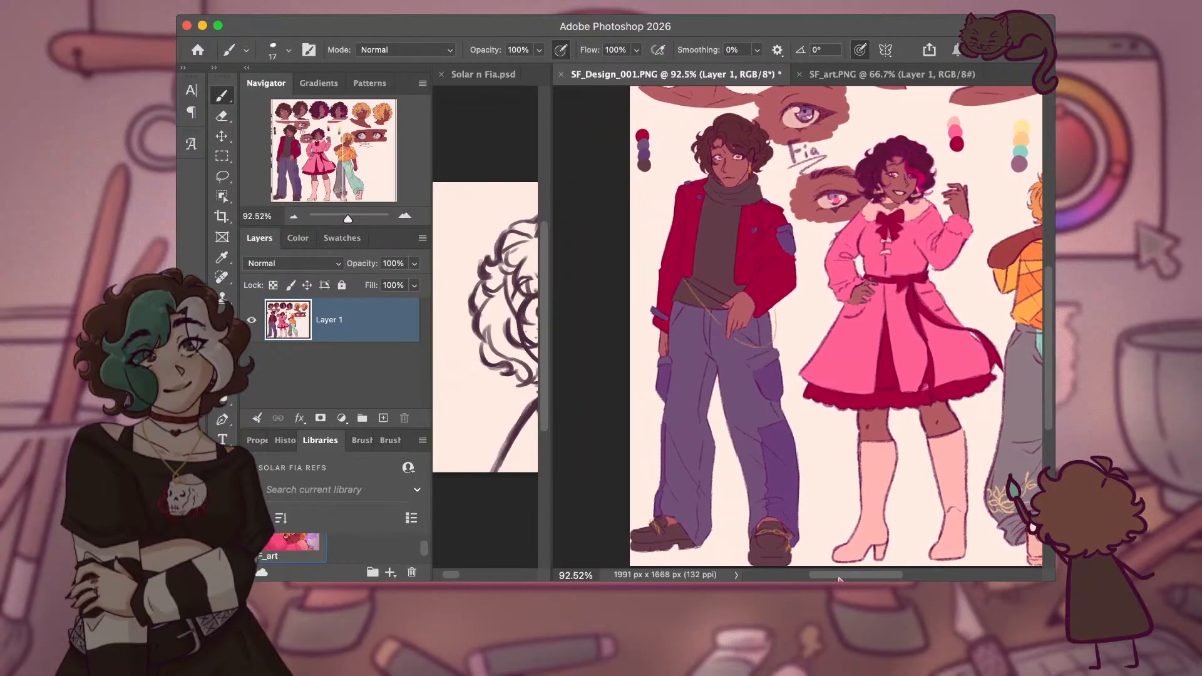
pyautogui.hscroll(1, 841, 579)
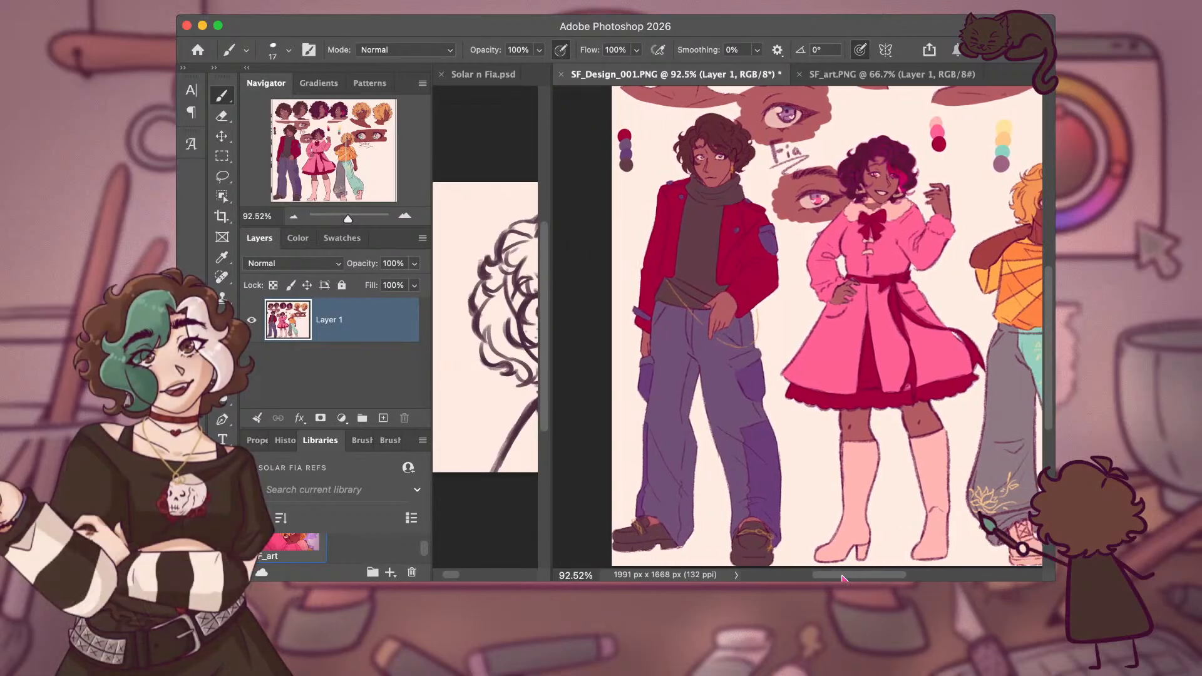
pyautogui.moveTo(842, 579); pyautogui.dragTo(899, 580)
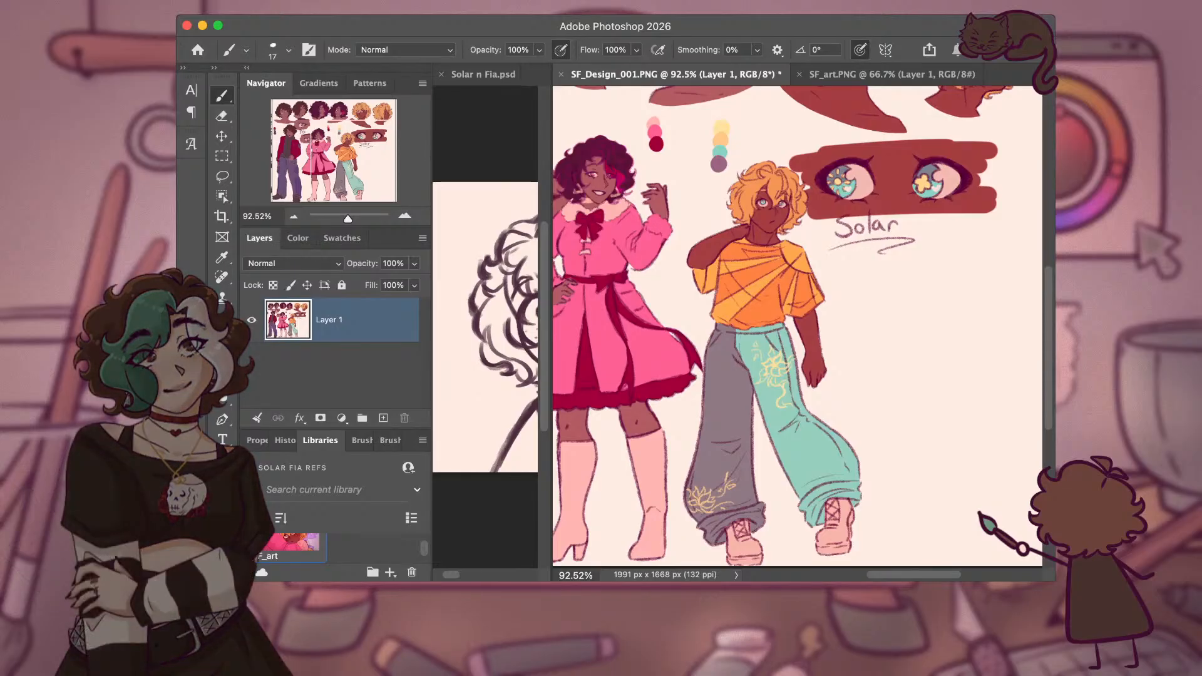
pyautogui.moveTo(895, 574); pyautogui.dragTo(906, 577)
pyautogui.scroll(3, 1045, 413)
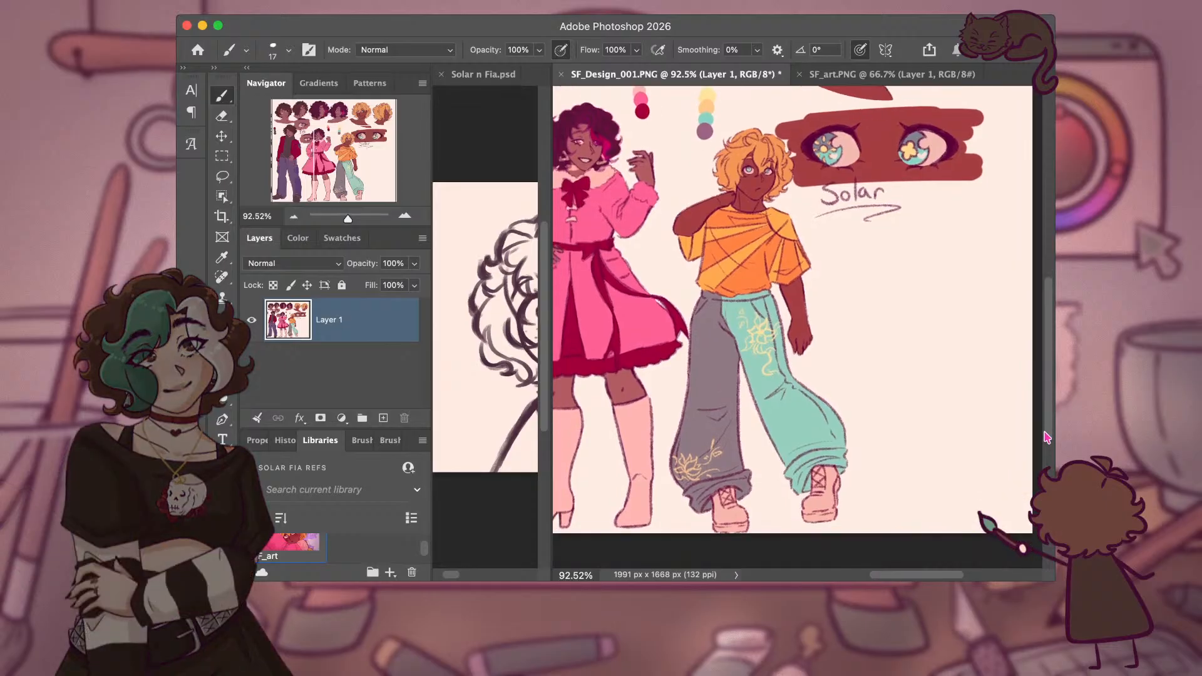
pyautogui.scroll(5, 1045, 407)
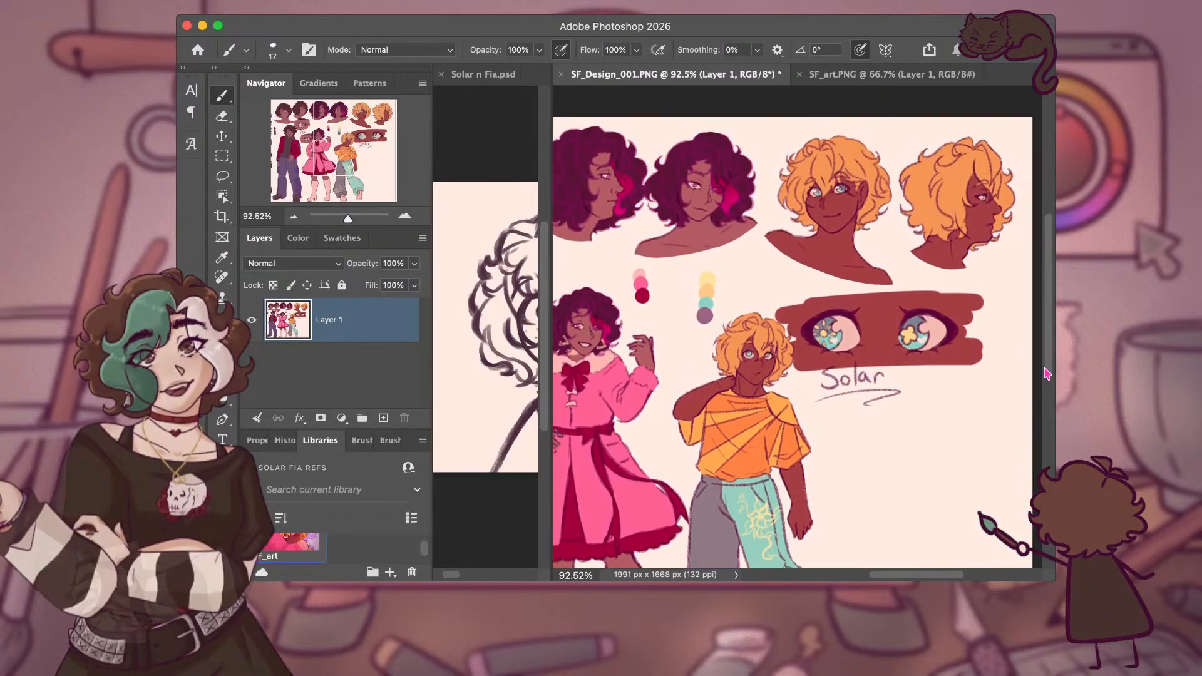
pyautogui.hscroll(-6, 797, 344)
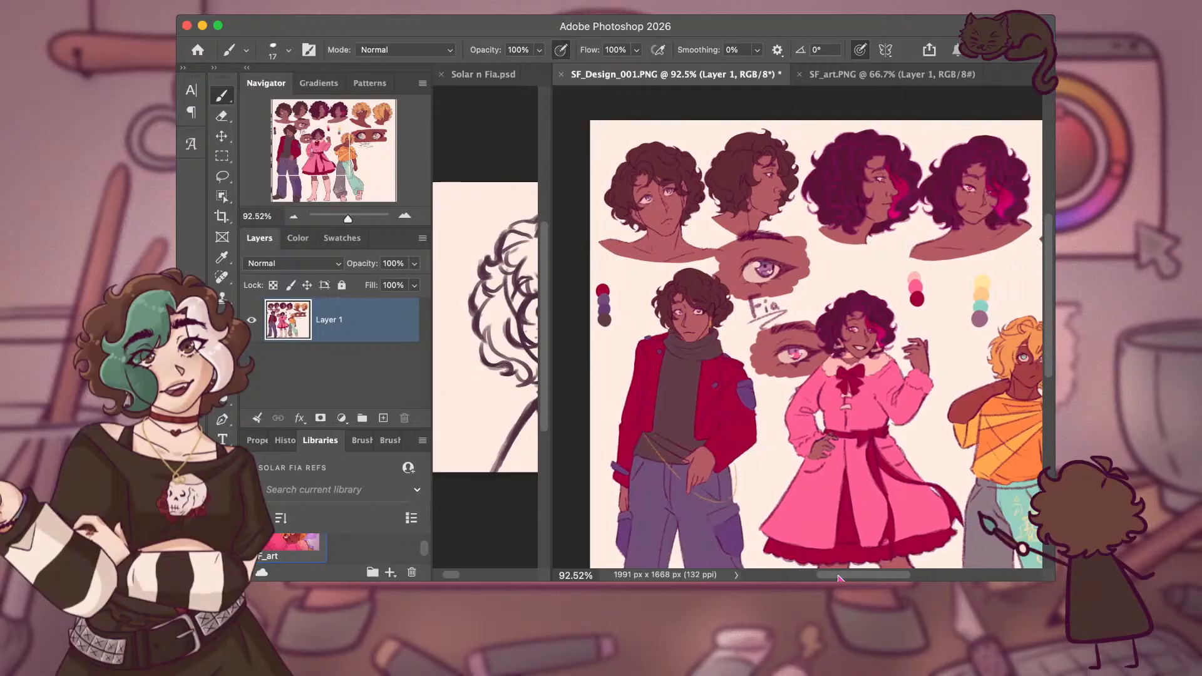
pyautogui.scroll(-9, 1050, 441)
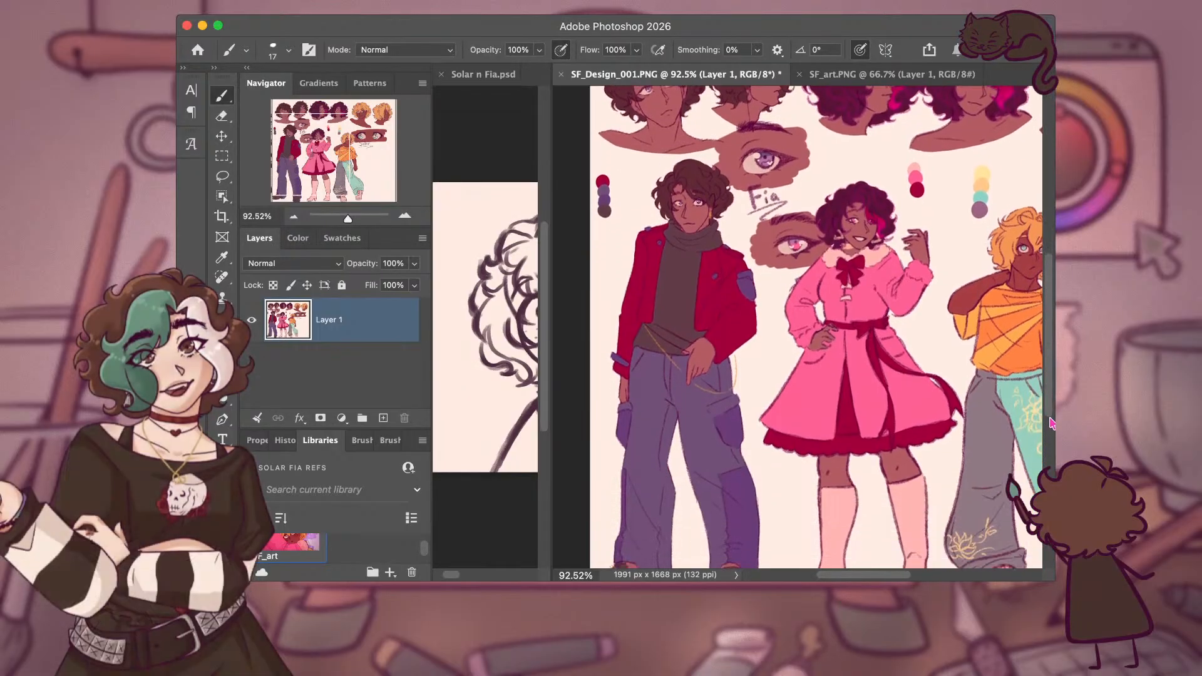
pyautogui.scroll(1, 1052, 442)
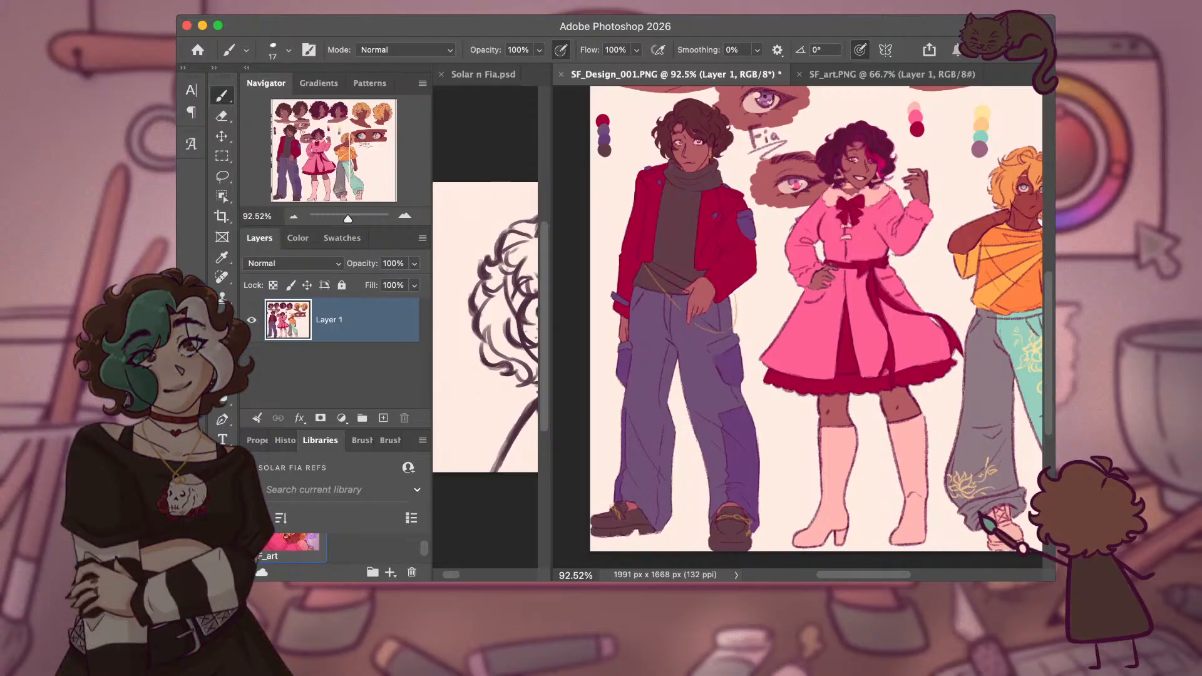
# Compare the two portrait sketches by alternating the visibility of Group 2 and Layer 11, leaving only Layer 11 shown.
pyautogui.moveTo(548, 484); pyautogui.dragTo(980, 484)
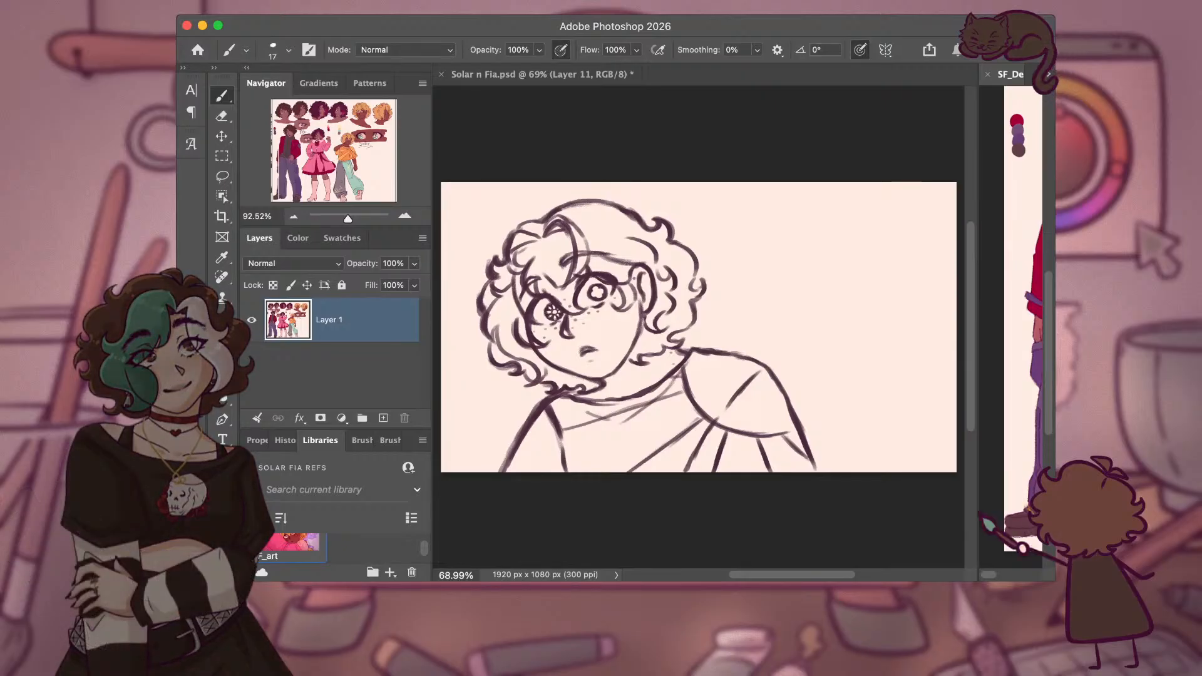
pyautogui.moveTo(824, 576)
pyautogui.mouseDown()
pyautogui.moveTo(811, 575)
pyautogui.moveTo(826, 577)
pyautogui.mouseUp()
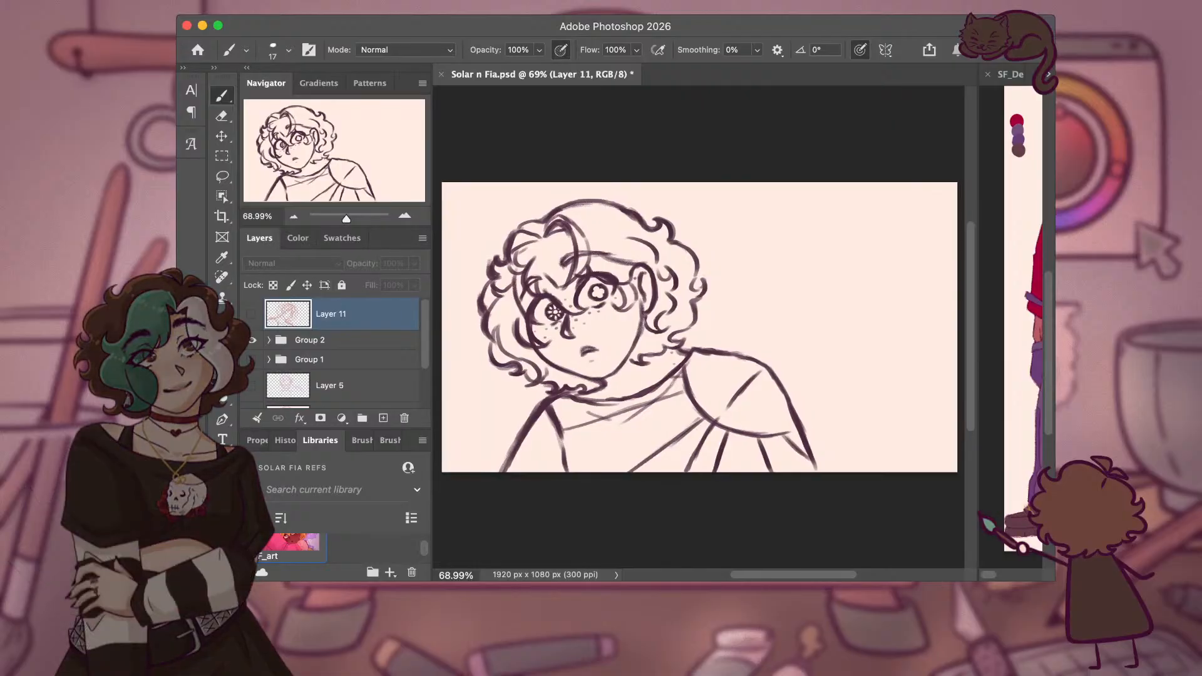
pyautogui.click(251, 340)
pyautogui.click(252, 315)
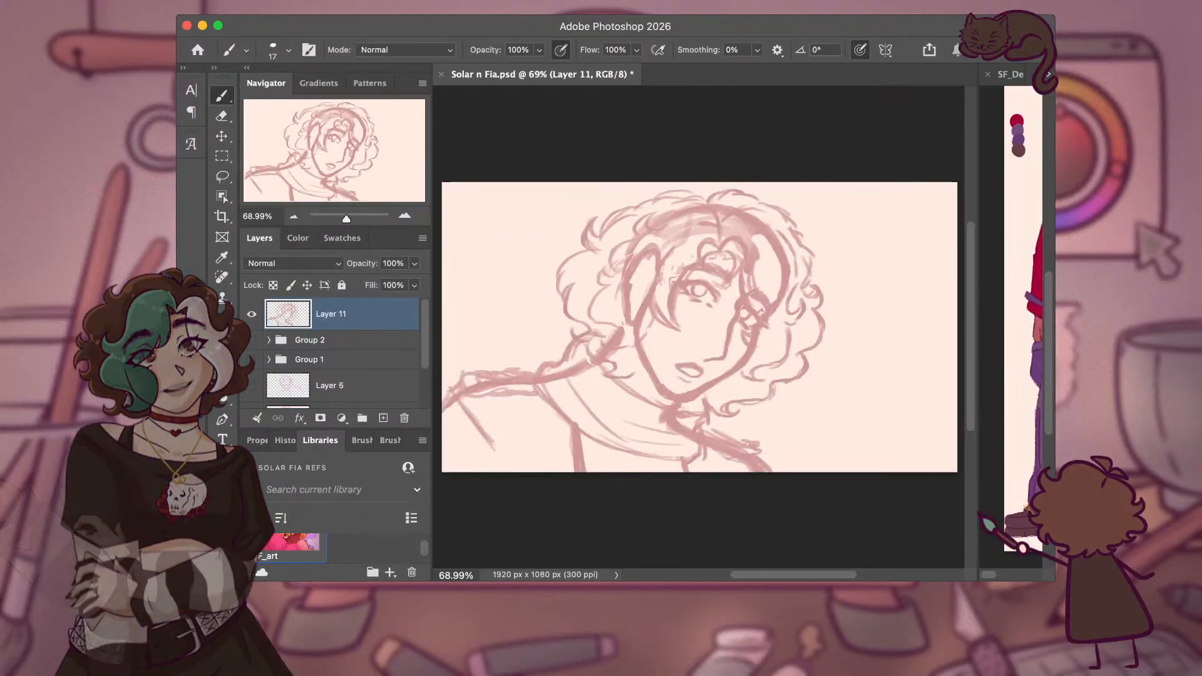
pyautogui.click(251, 314)
pyautogui.click(252, 340)
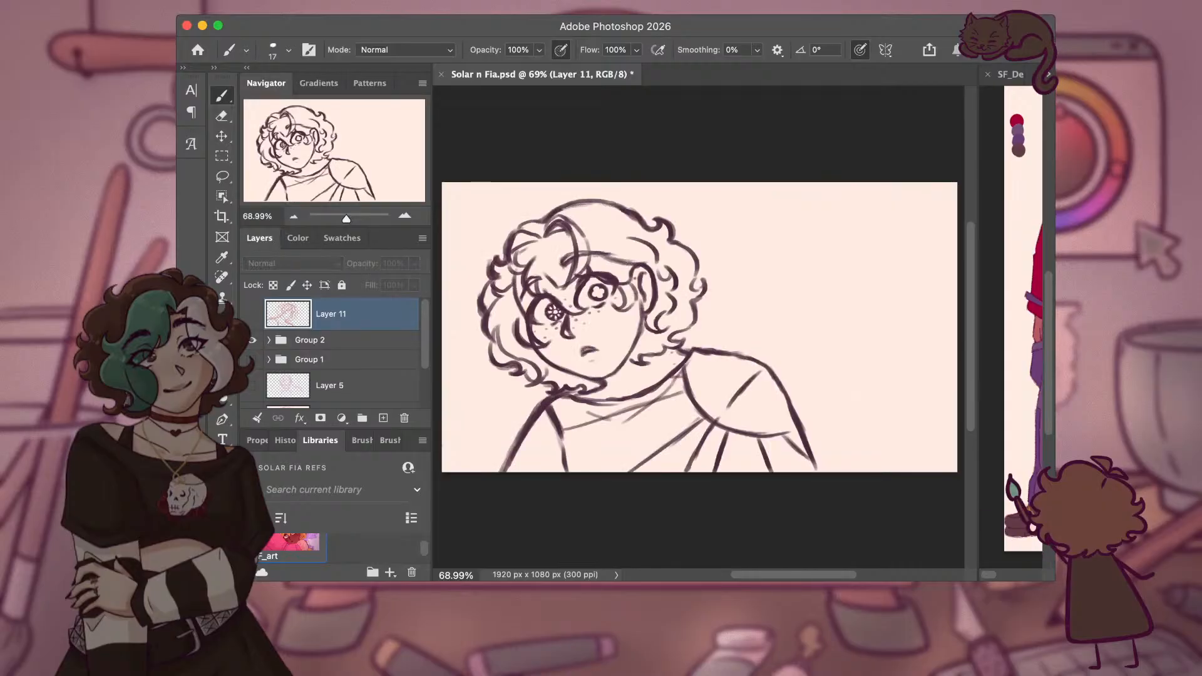
pyautogui.click(251, 340)
pyautogui.click(252, 315)
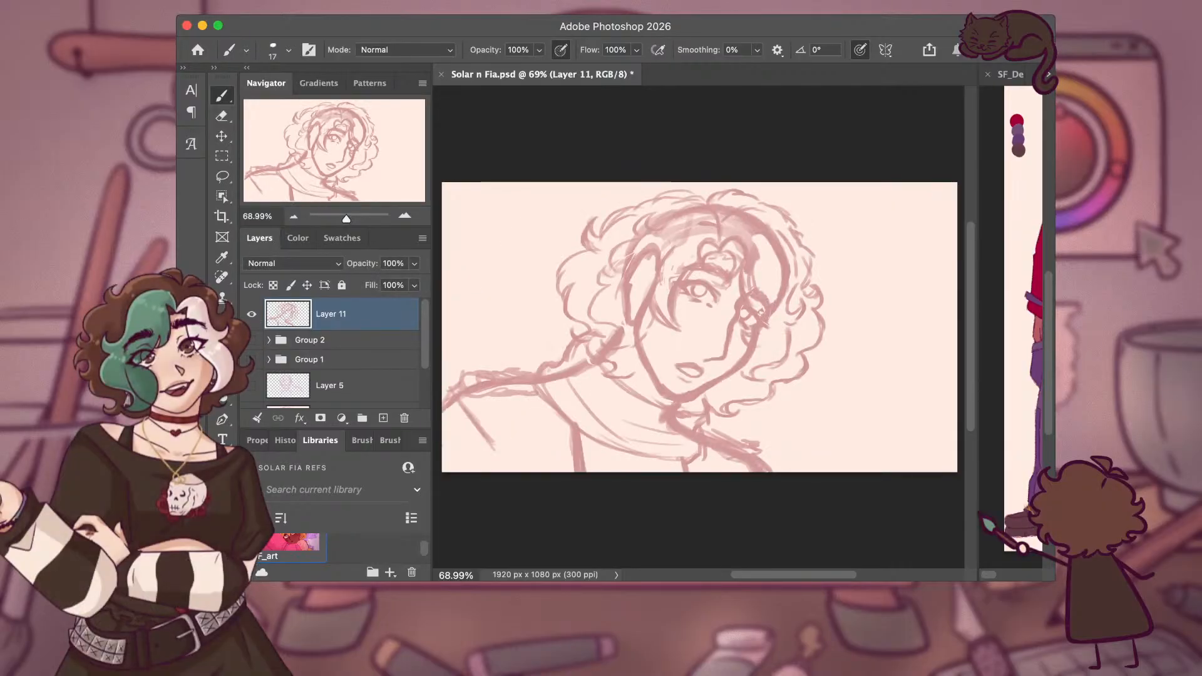
pyautogui.click(252, 314)
pyautogui.click(252, 340)
pyautogui.click(251, 340)
pyautogui.click(252, 315)
pyautogui.click(252, 315)
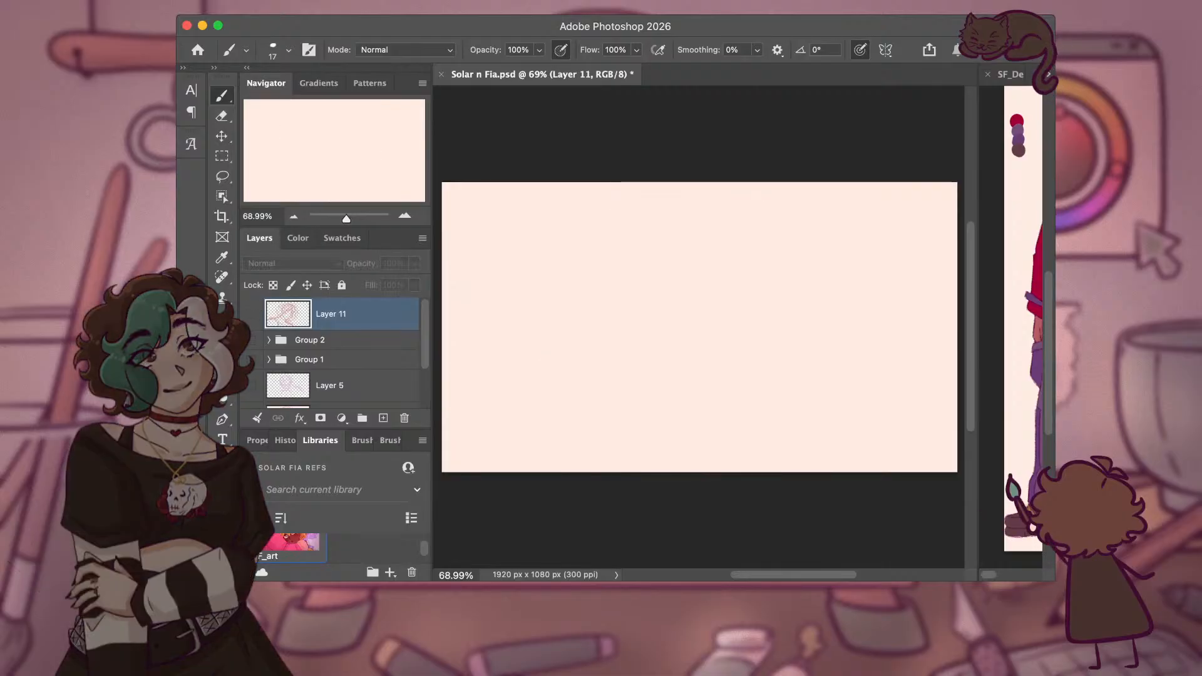
pyautogui.click(253, 340)
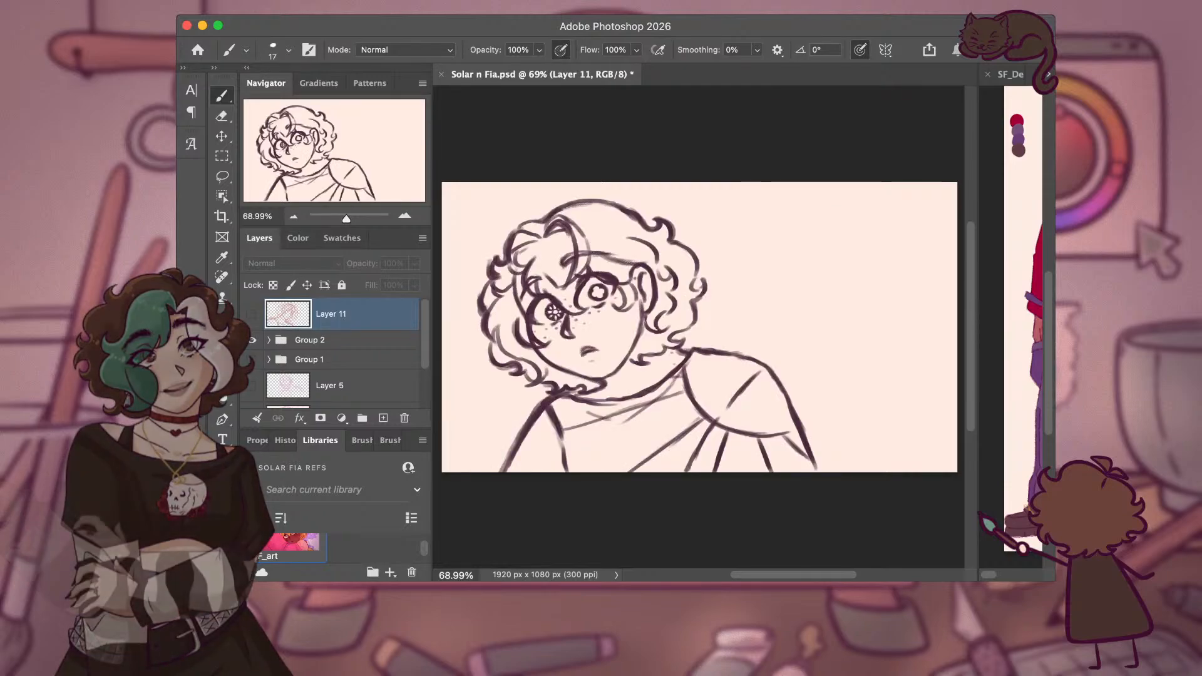
pyautogui.click(253, 340)
pyautogui.click(252, 314)
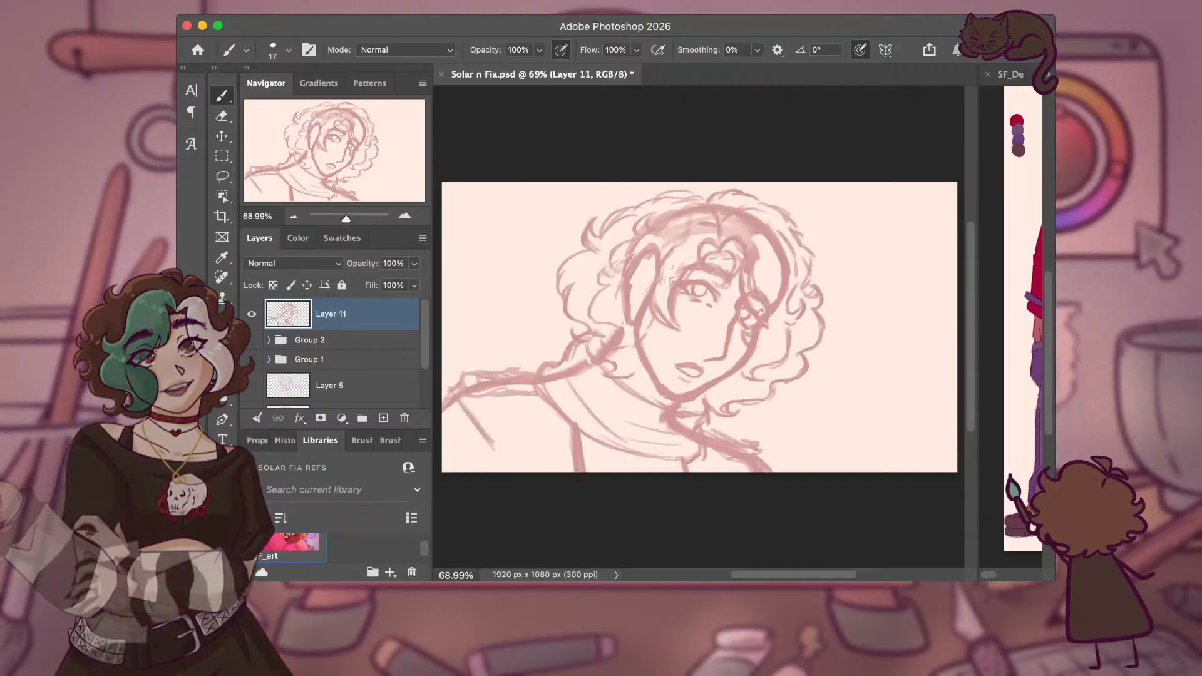
pyautogui.click(252, 314)
pyautogui.click(253, 340)
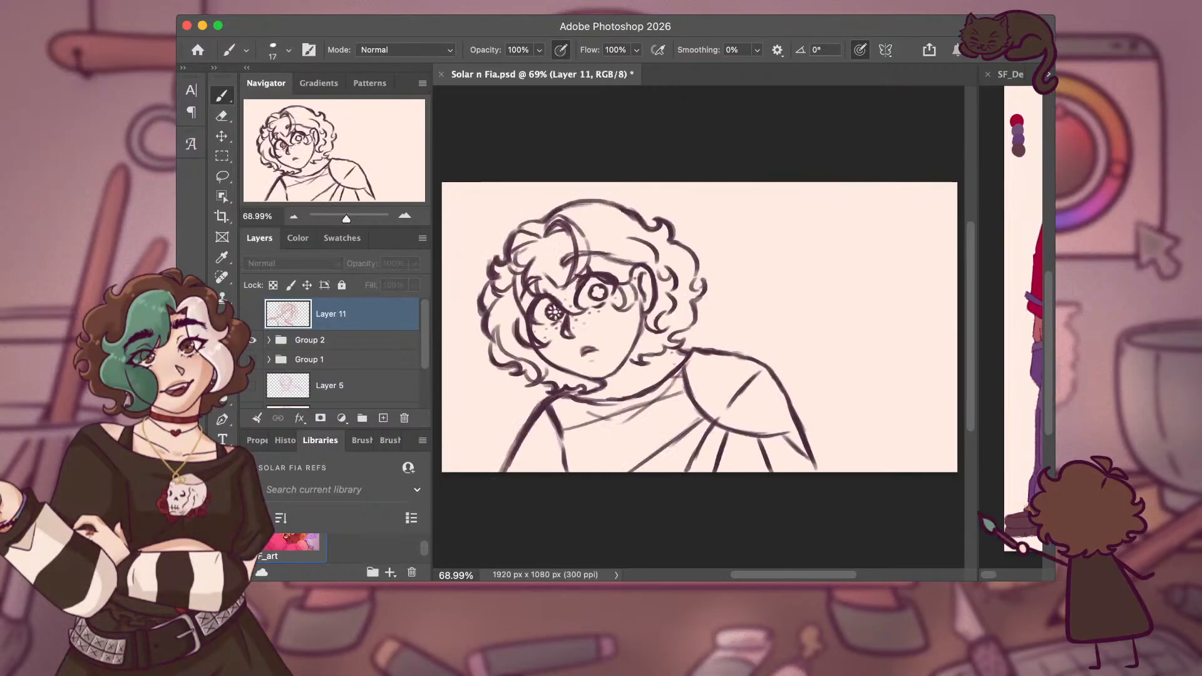
pyautogui.click(252, 315)
pyautogui.click(252, 340)
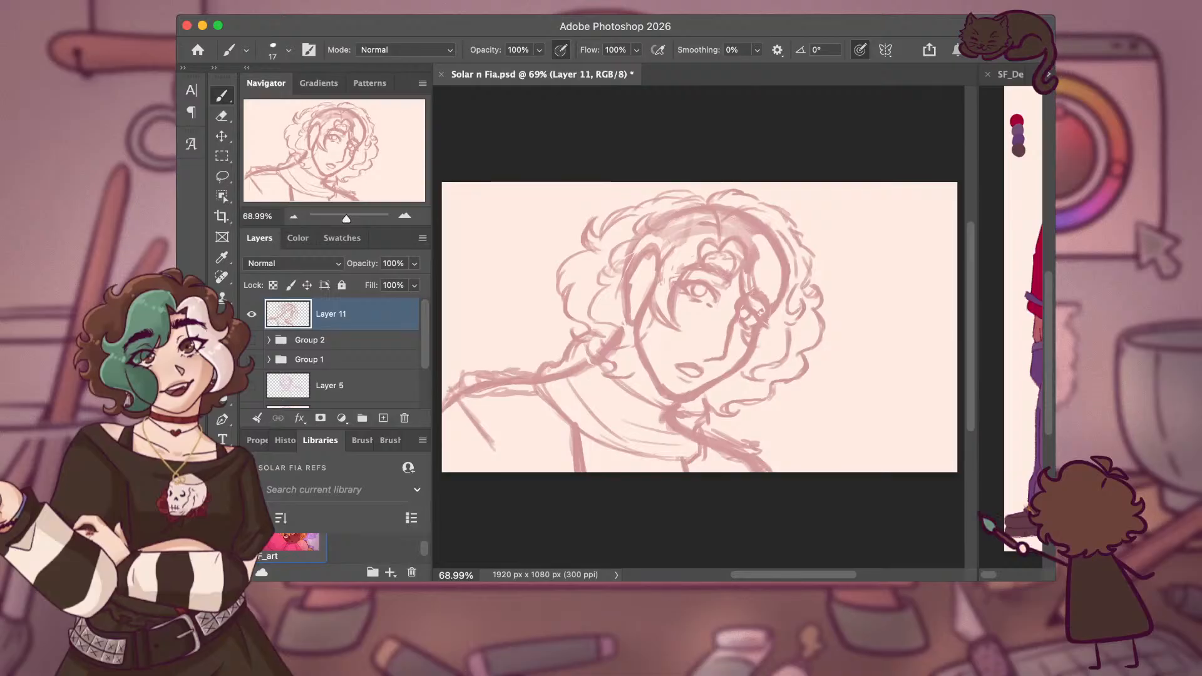
# Move the Layer 11 portrait sketch to the right side of the canvas, keeping the whole head inside, and return to the Brush tool.
pyautogui.press('v')
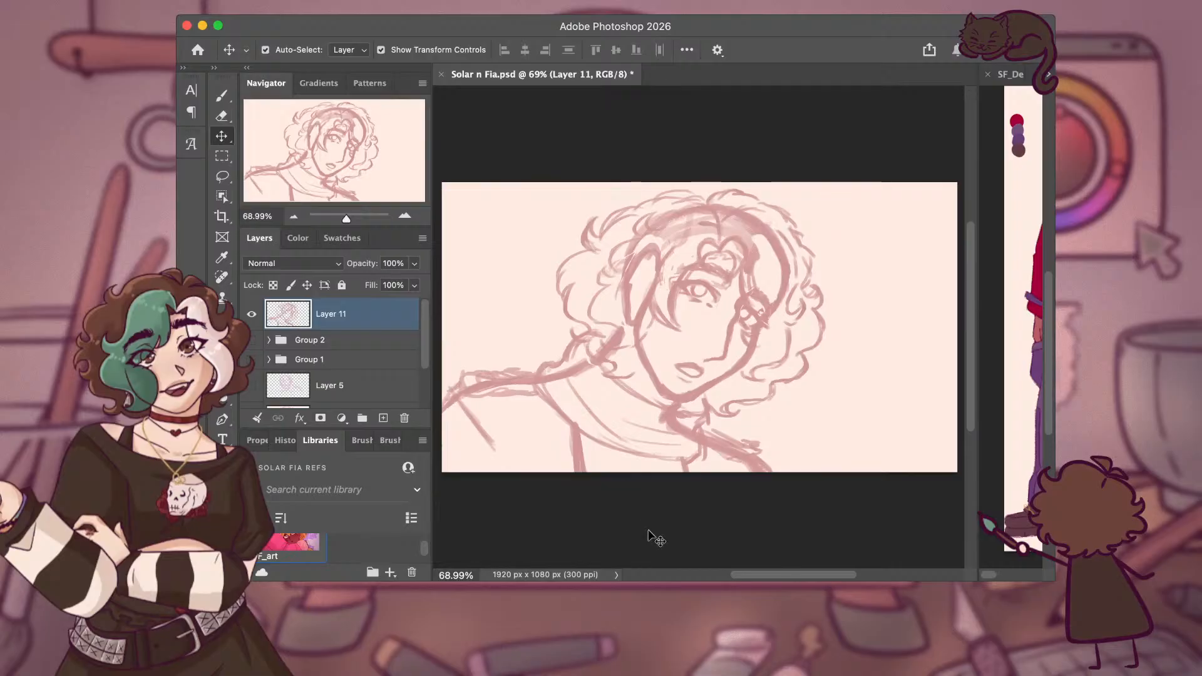
pyautogui.click(655, 537)
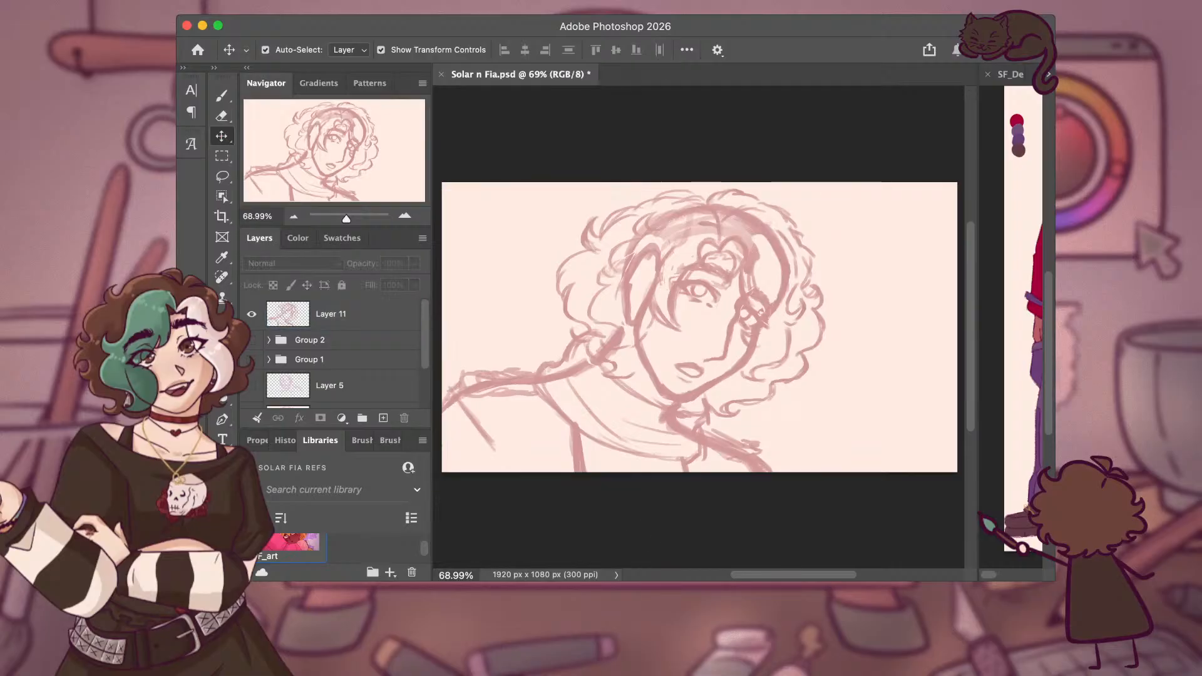
pyautogui.click(694, 340)
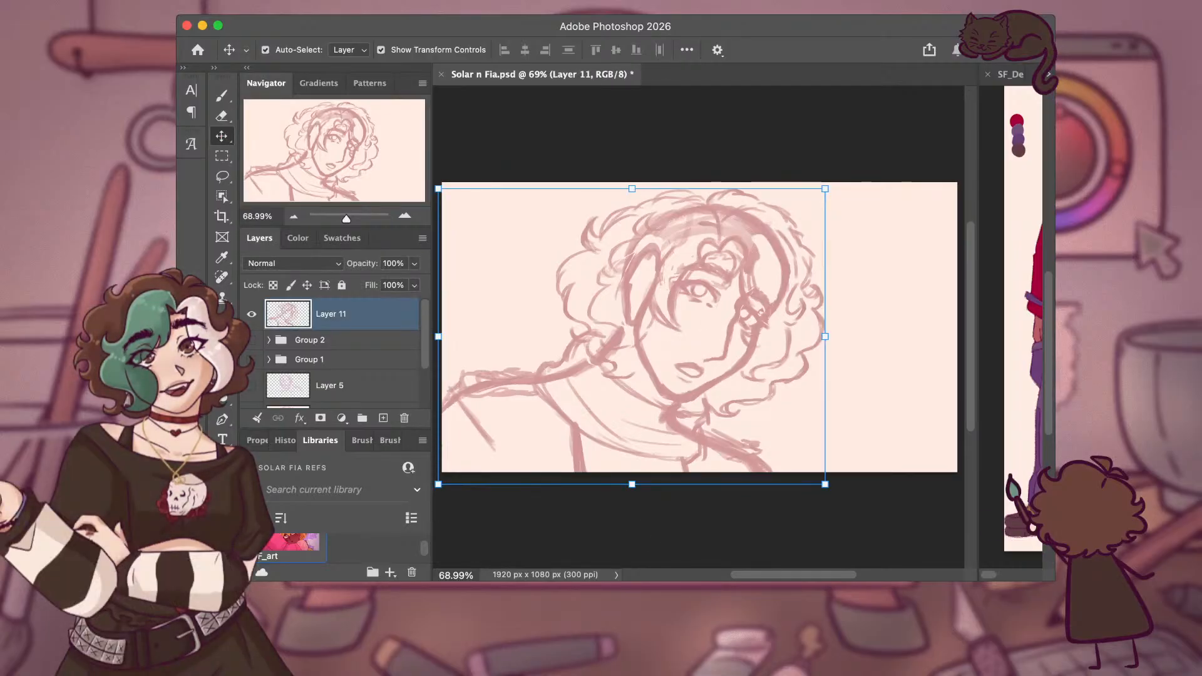
pyautogui.click(736, 150)
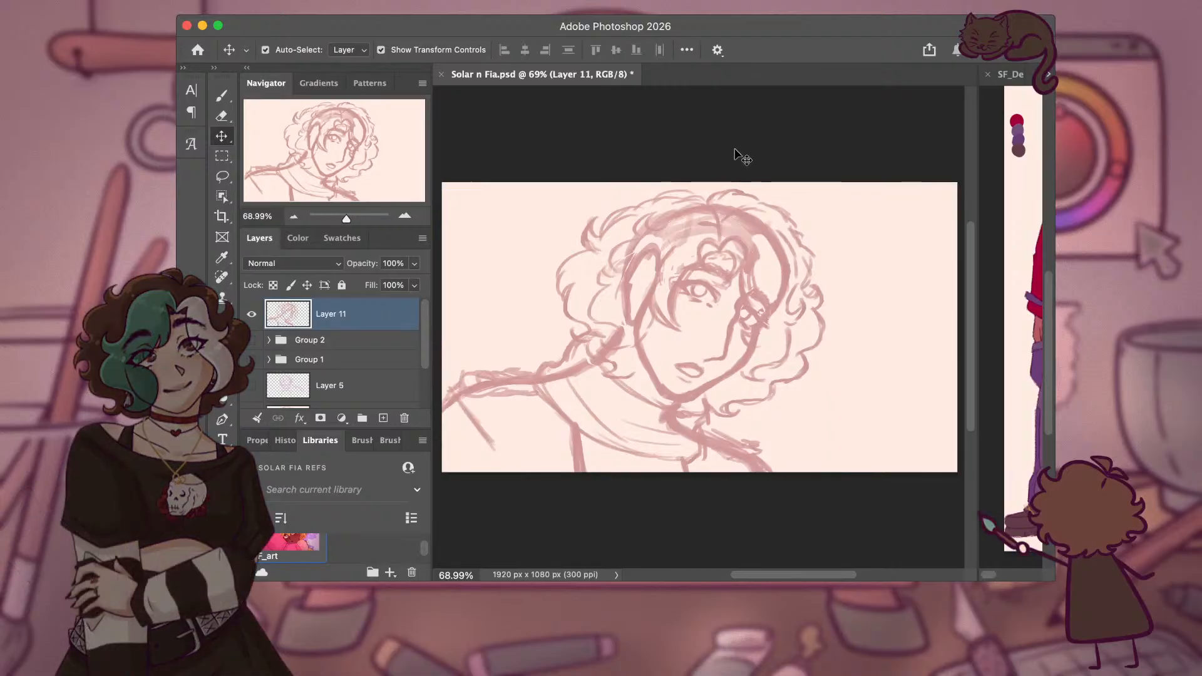
pyautogui.moveTo(682, 297)
pyautogui.mouseDown()
pyautogui.moveTo(802, 288)
pyautogui.moveTo(809, 300)
pyautogui.mouseUp()
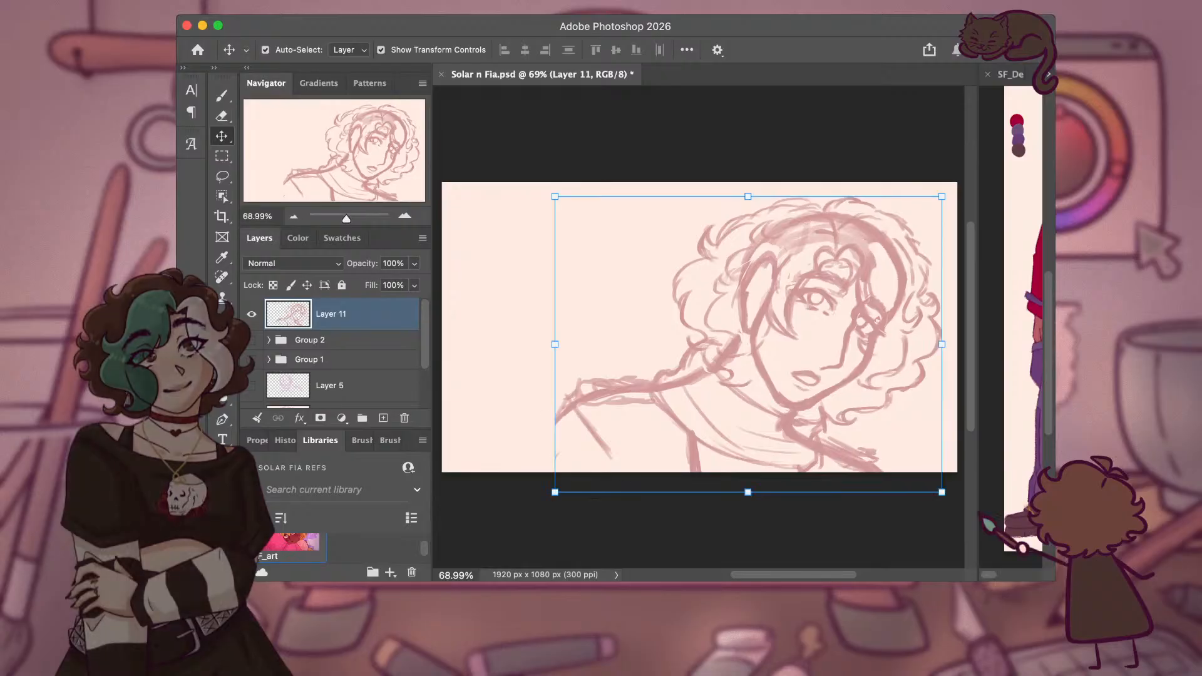
pyautogui.click(229, 94)
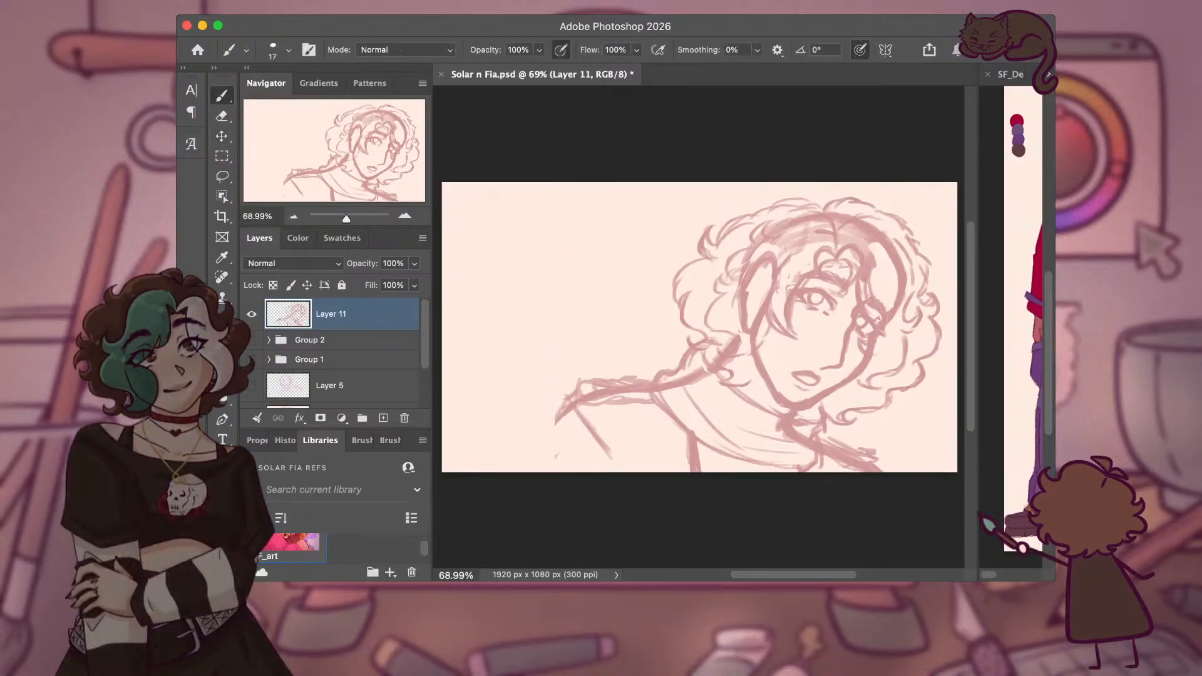
# Extend the portrait's outer shoulder line down to the canvas edge and bring the red-jacket figure on the reference sheet into view.
pyautogui.moveTo(567, 399); pyautogui.dragTo(526, 467)
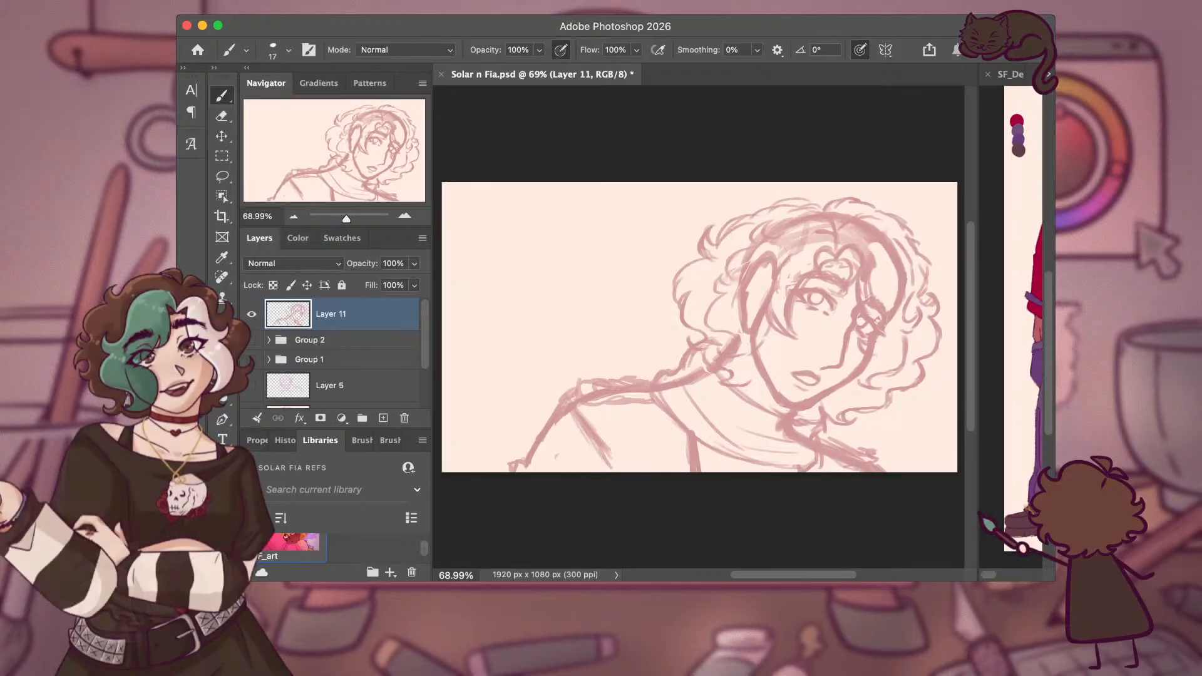
pyautogui.moveTo(988, 574)
pyautogui.mouseDown()
pyautogui.moveTo(1016, 580)
pyautogui.moveTo(992, 582)
pyautogui.moveTo(1001, 577)
pyautogui.mouseUp()
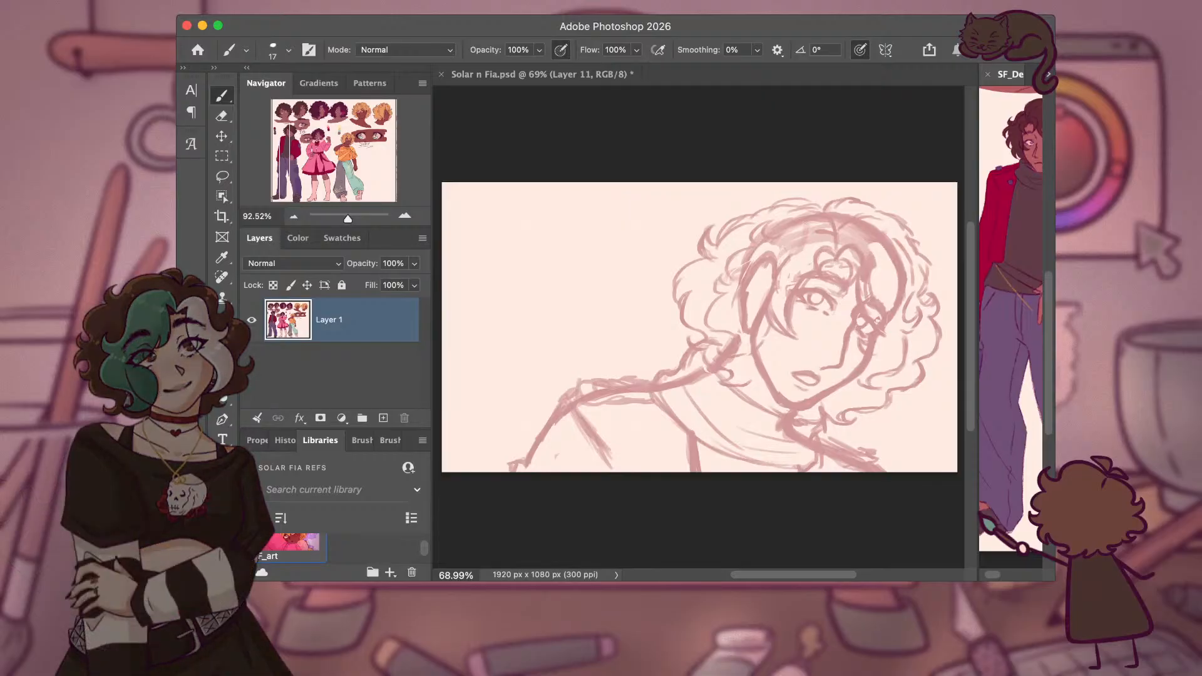
pyautogui.moveTo(996, 576); pyautogui.dragTo(997, 577)
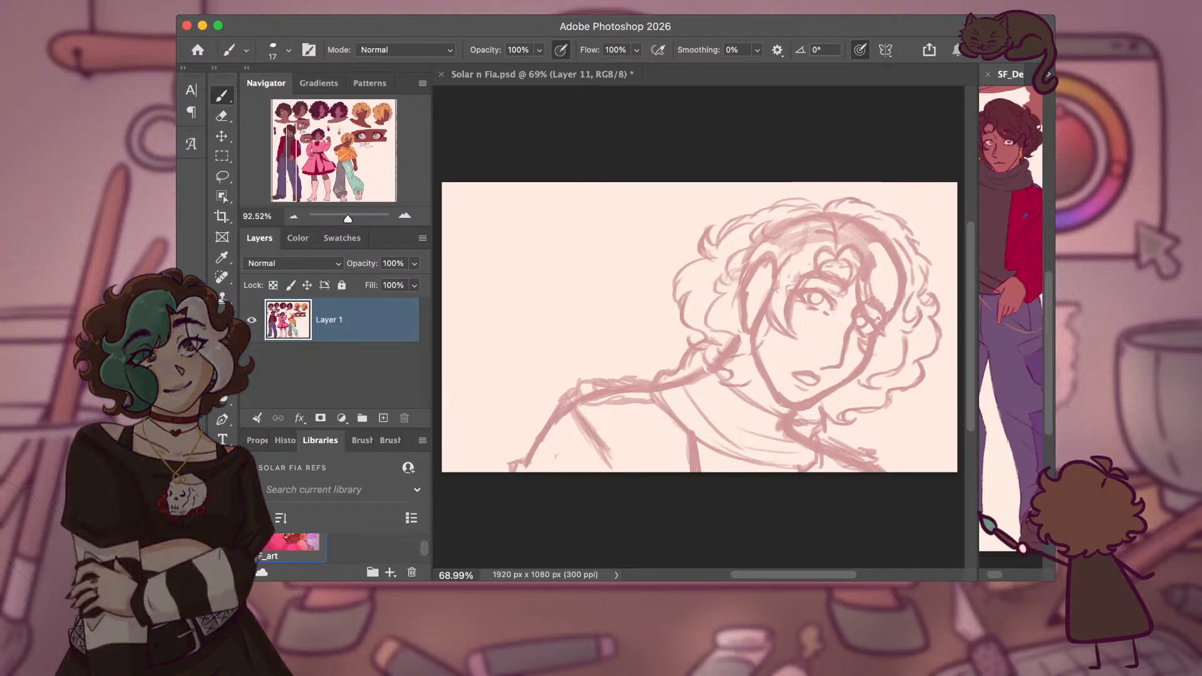
# Examine the Layer 11 portrait sketch, first as a whole and then up close around the eyes, nose and mouth.
pyautogui.moveTo(803, 575); pyautogui.dragTo(818, 580)
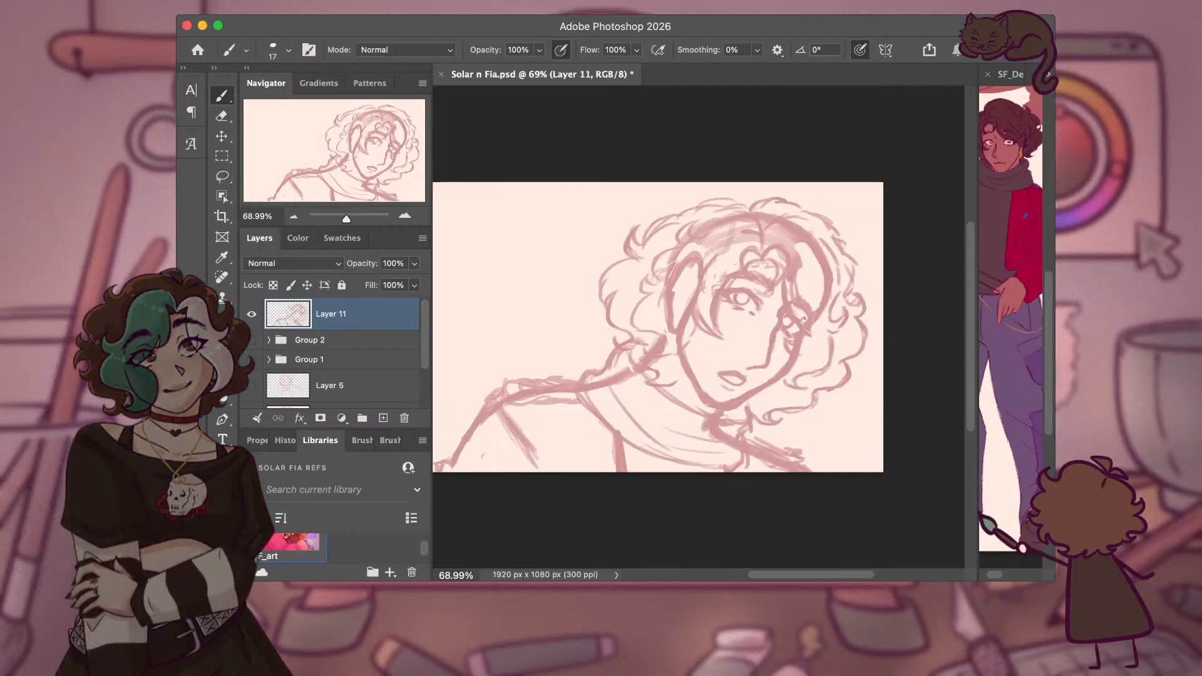
pyautogui.hscroll(1, 832, 576)
pyautogui.hscroll(-5, 833, 576)
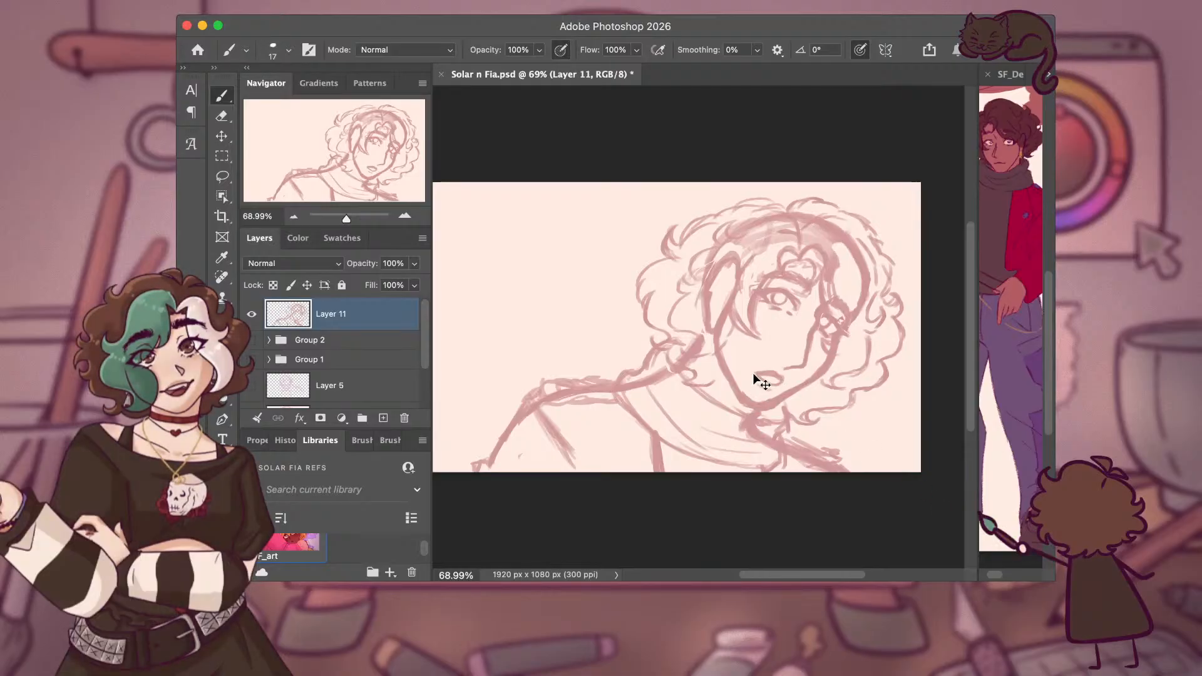
pyautogui.hscroll(-4, 768, 359)
pyautogui.scroll(-2, 769, 360)
pyautogui.hscroll(3, 769, 360)
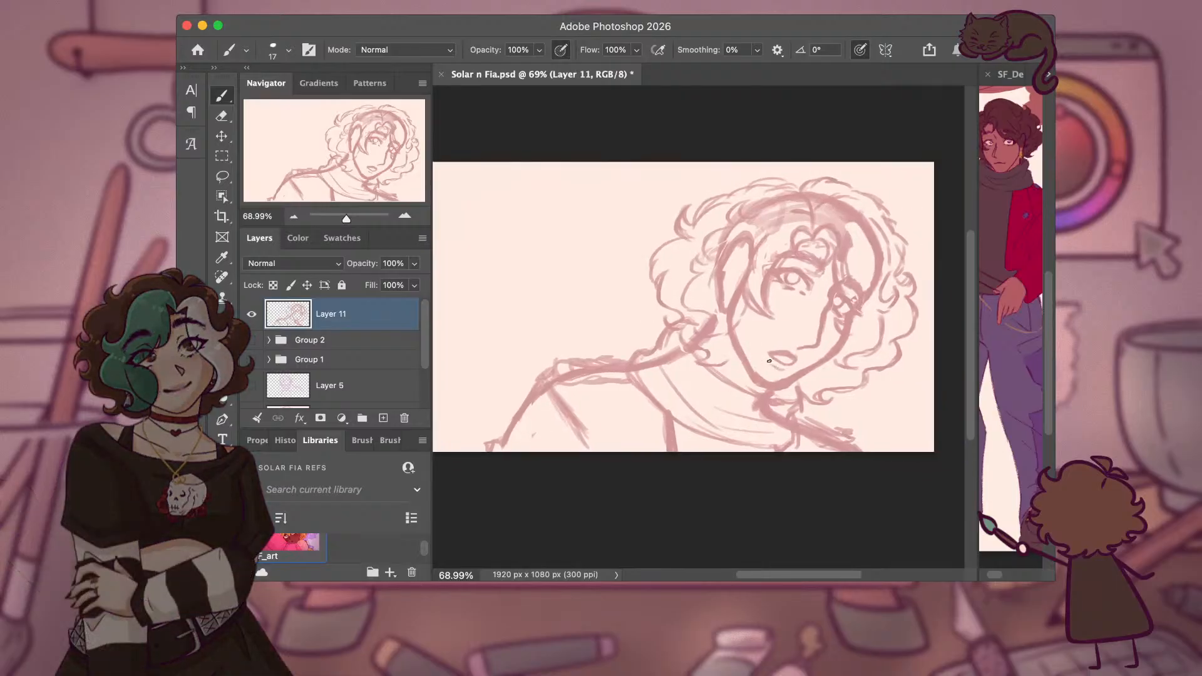
pyautogui.scroll(5, 776, 356)
pyautogui.scroll(3, 770, 360)
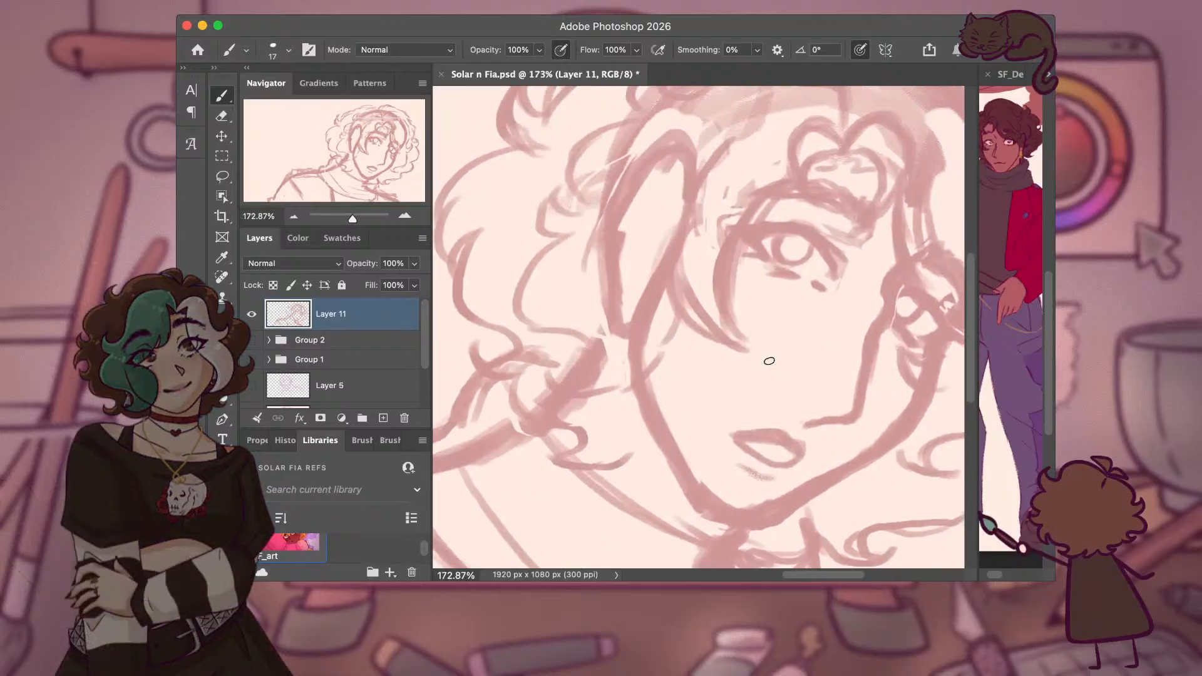
pyautogui.hscroll(2, 769, 361)
pyautogui.scroll(2, 769, 362)
pyautogui.hscroll(1, 769, 361)
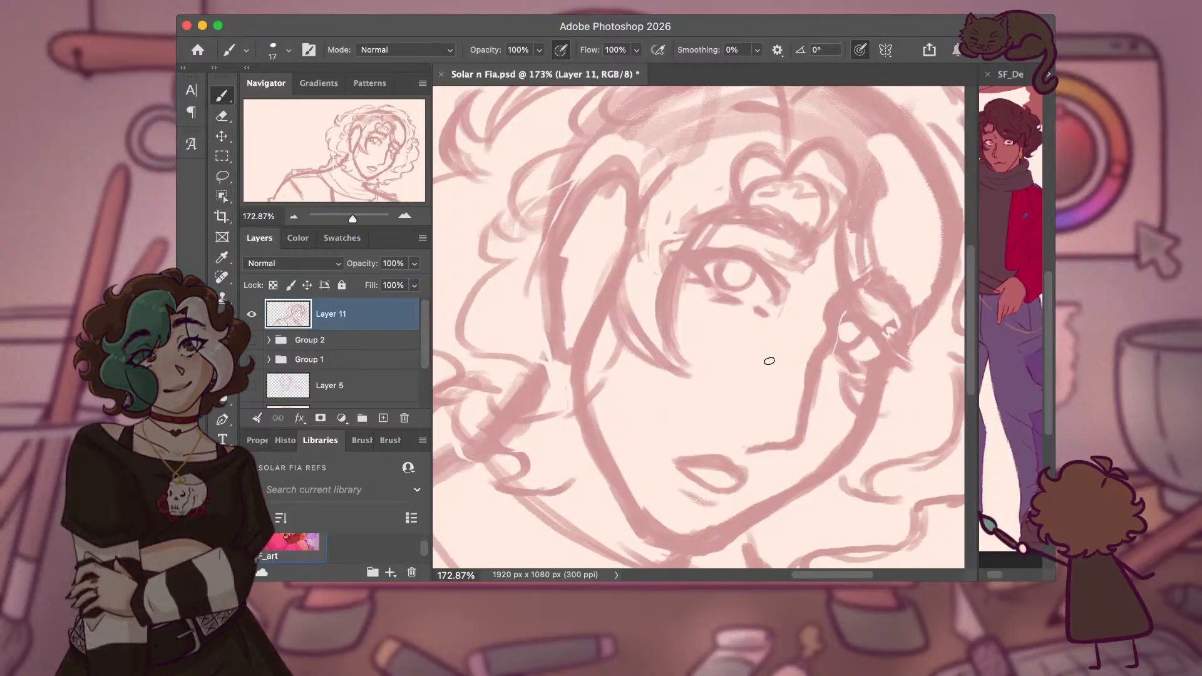
# Enlarge the SF_Design_001.PNG view and examine the red-jacket character's head and eye studies up close.
pyautogui.click(1010, 313)
pyautogui.scroll(5, 1011, 313)
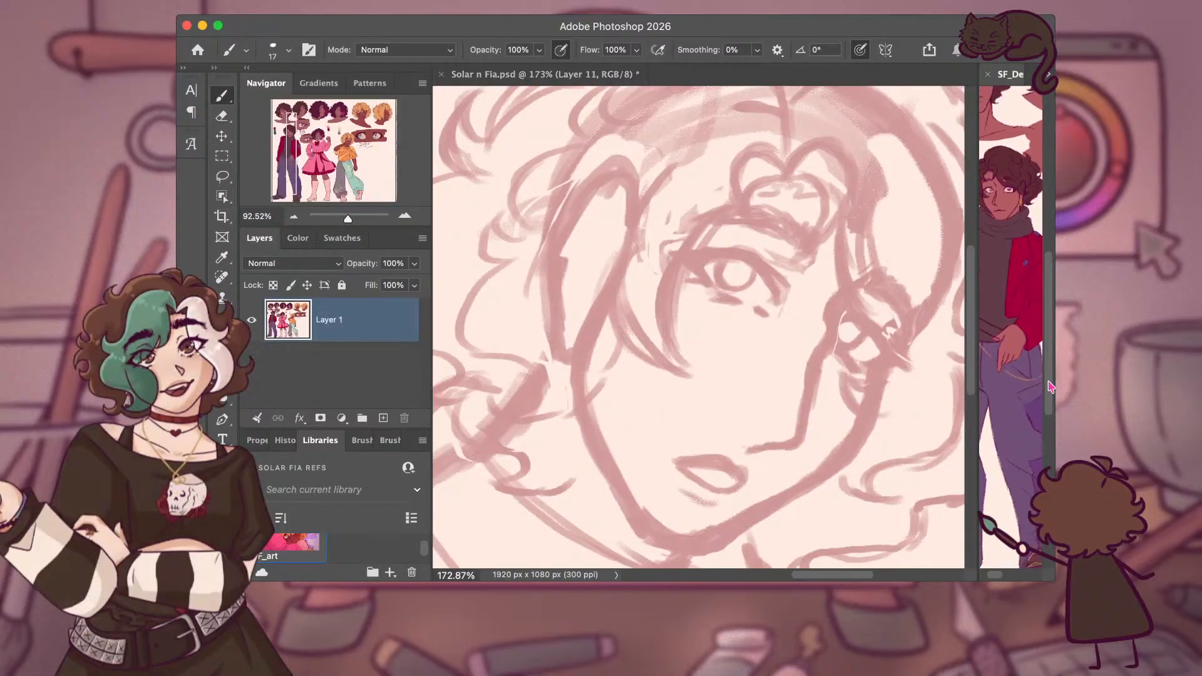
pyautogui.hscroll(4, 1011, 375)
pyautogui.hscroll(-5, 1011, 376)
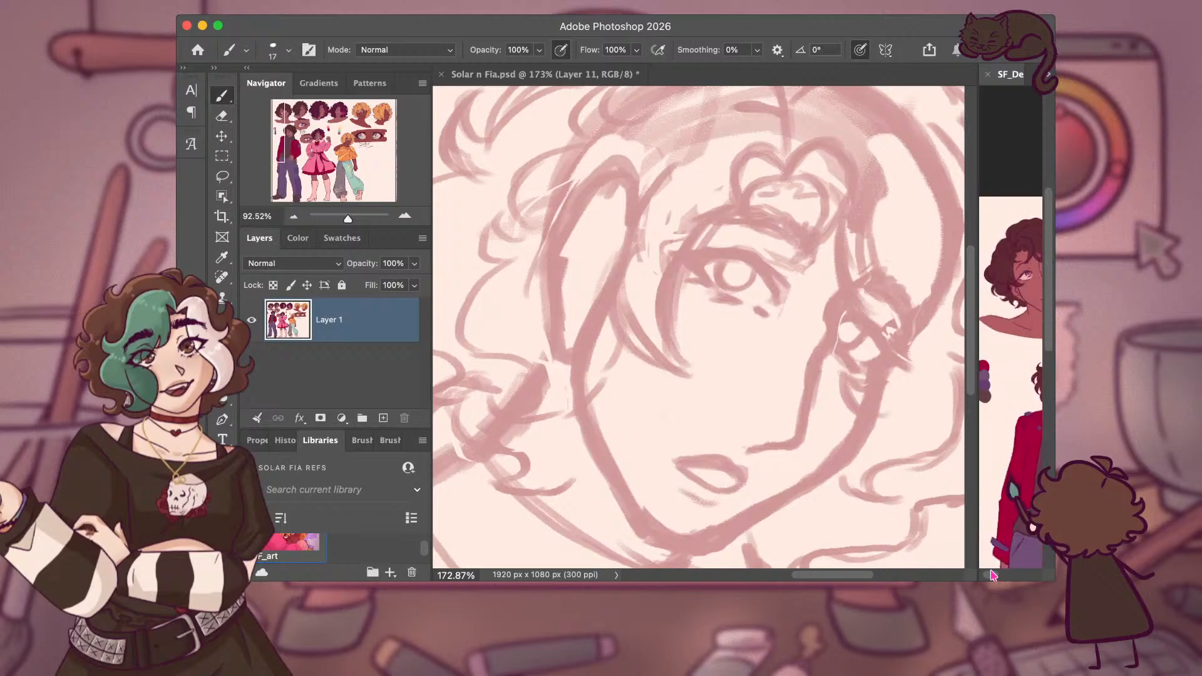
pyautogui.moveTo(979, 376); pyautogui.dragTo(761, 376)
pyautogui.scroll(4, 908, 320)
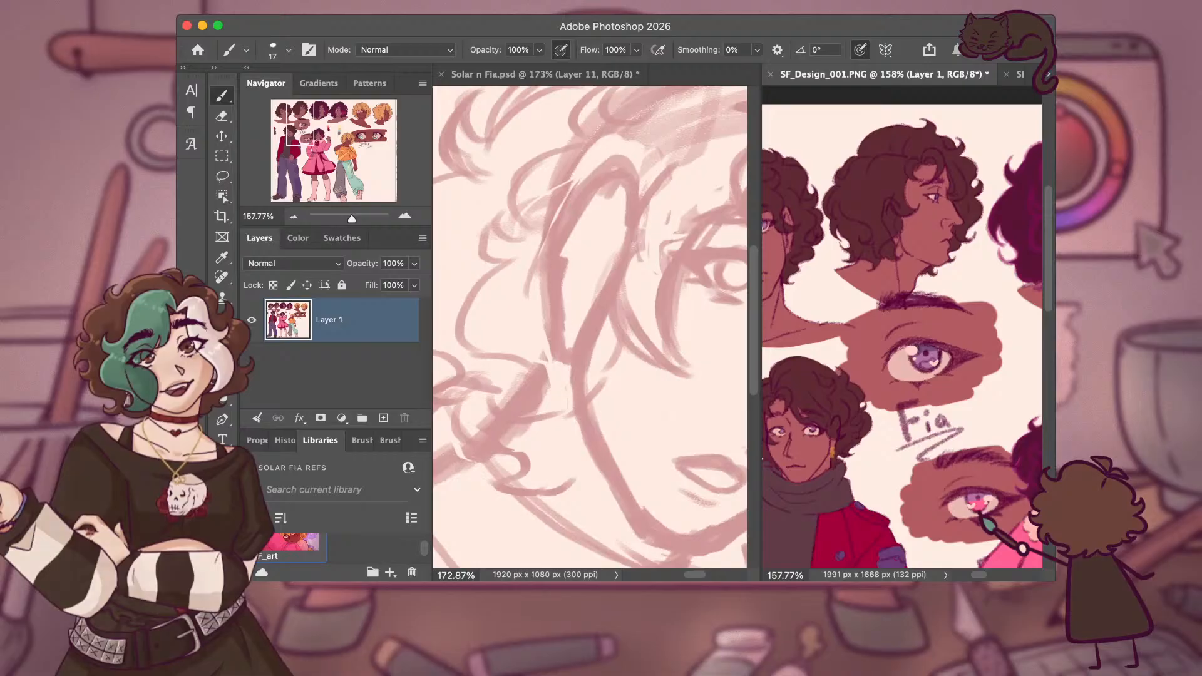
# Widen the Solar n Fia.psd view again, keeping a narrower strip of the reference sheet visible beside the portrait.
pyautogui.click(545, 74)
pyautogui.scroll(-10, 589, 325)
pyautogui.moveTo(760, 563); pyautogui.dragTo(894, 562)
pyautogui.moveTo(894, 483); pyautogui.dragTo(893, 380)
pyautogui.moveTo(786, 577); pyautogui.dragTo(788, 580)
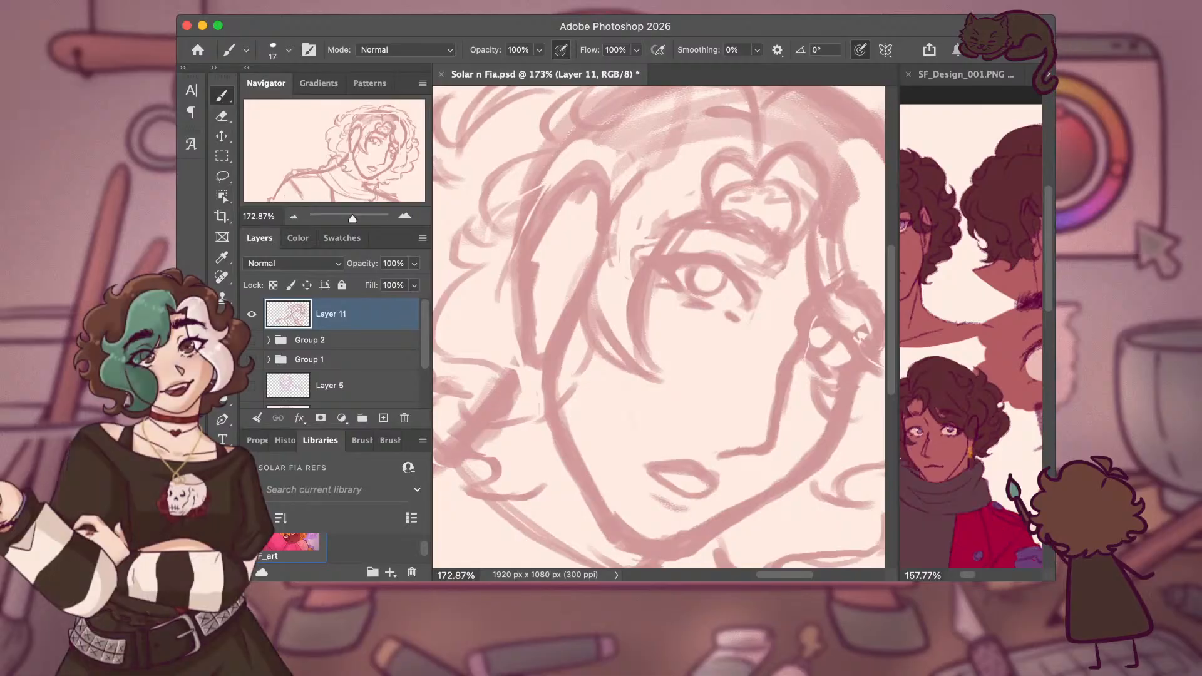
# Add small pupils to both eyes of the portrait sketch on Layer 11, checking the face up close.
pyautogui.scroll(3, 796, 579)
pyautogui.hscroll(3, 799, 580)
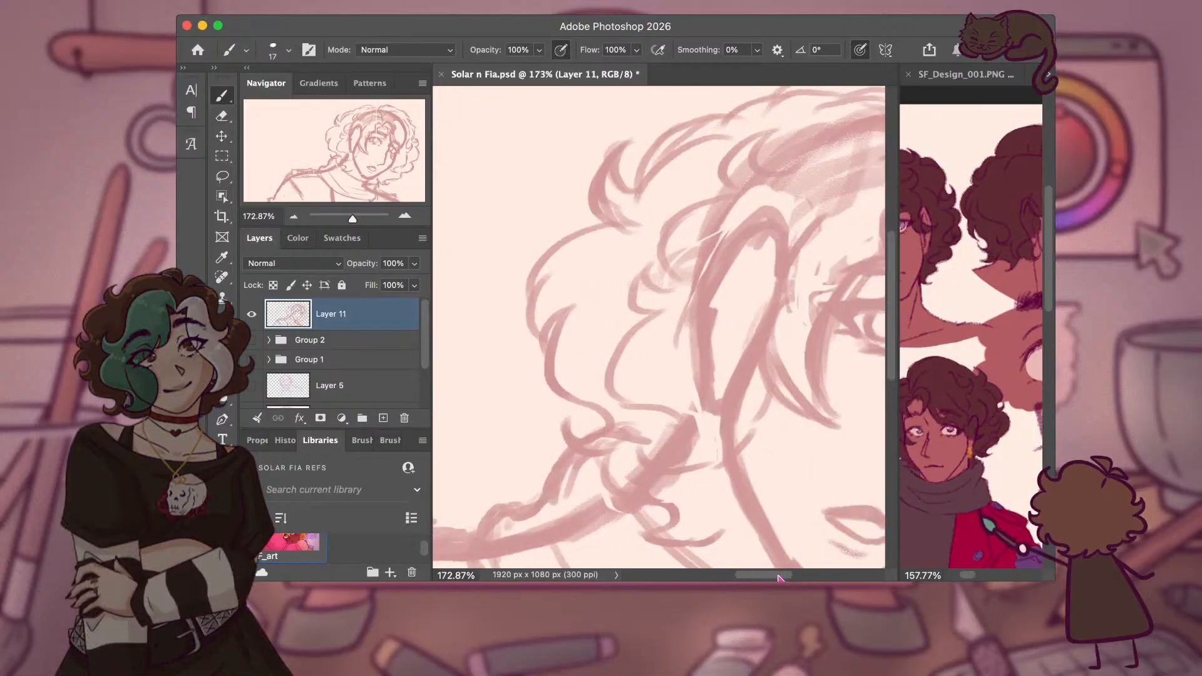
pyautogui.scroll(-3, 895, 409)
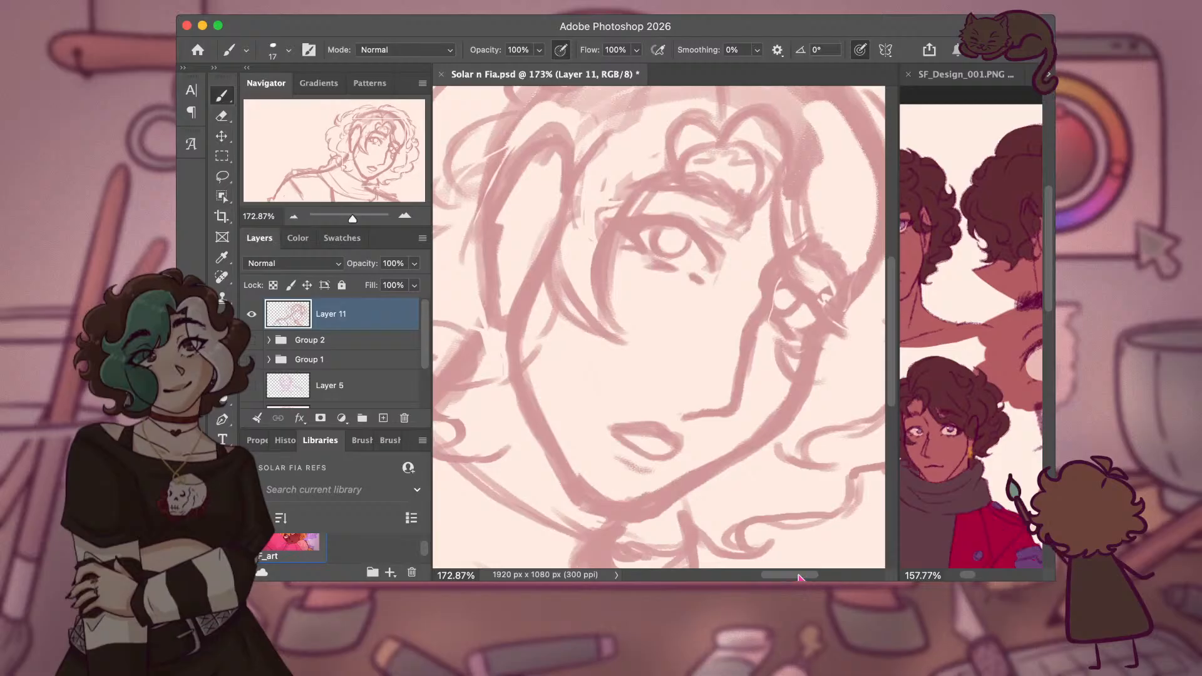
pyautogui.moveTo(799, 580); pyautogui.dragTo(799, 578)
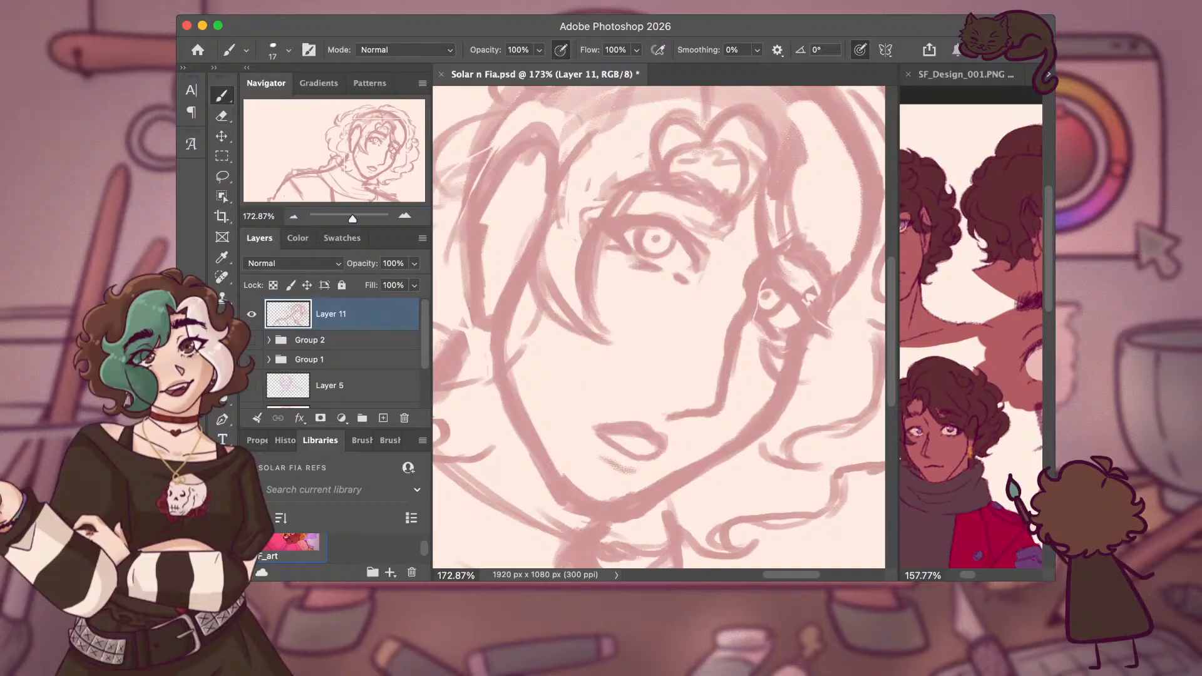
pyautogui.moveTo(777, 579)
pyautogui.mouseDown()
pyautogui.moveTo(756, 579)
pyautogui.moveTo(803, 574)
pyautogui.moveTo(770, 576)
pyautogui.mouseUp()
pyautogui.scroll(-3, 776, 551)
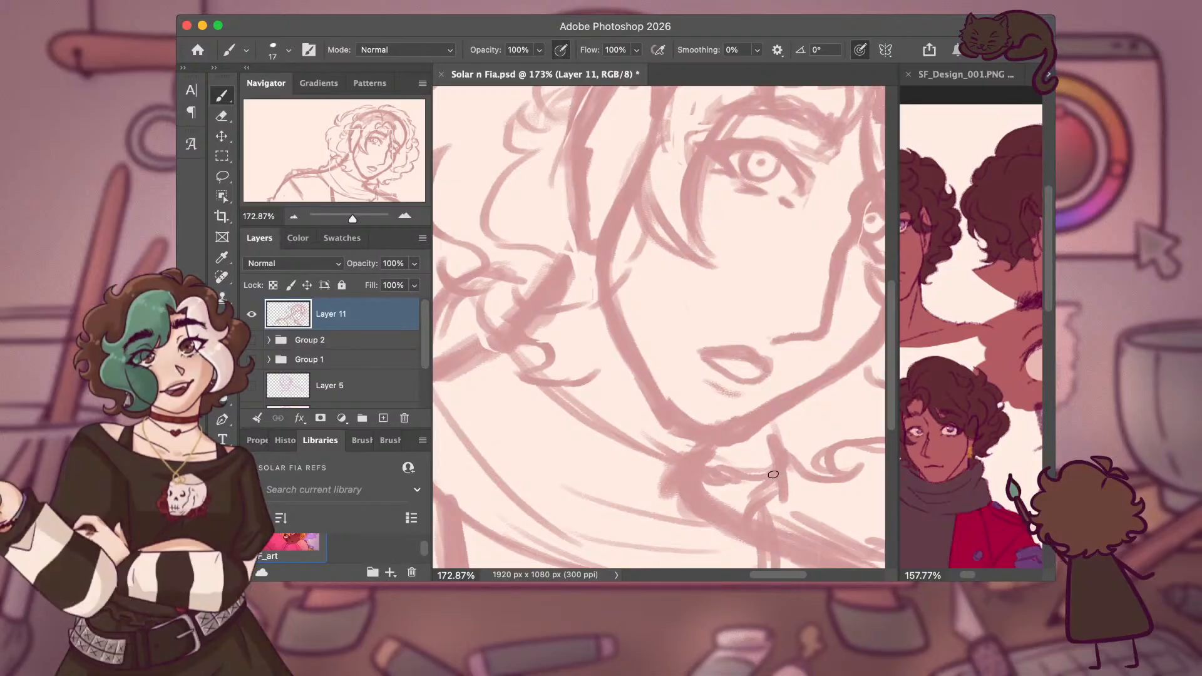
pyautogui.moveTo(773, 474); pyautogui.dragTo(775, 485)
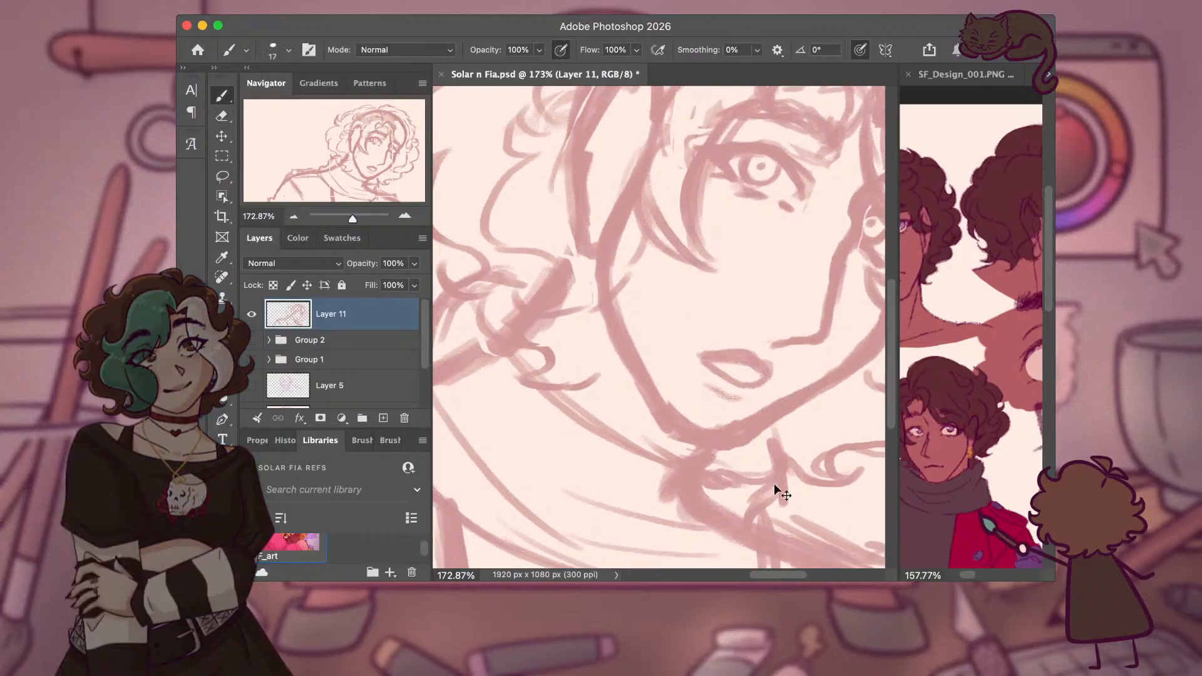
# Set the fill of Layer 11 to 60% to fade the rough sketch, keeping the whole canvas in view.
pyautogui.scroll(-6, 774, 484)
pyautogui.scroll(2, 780, 479)
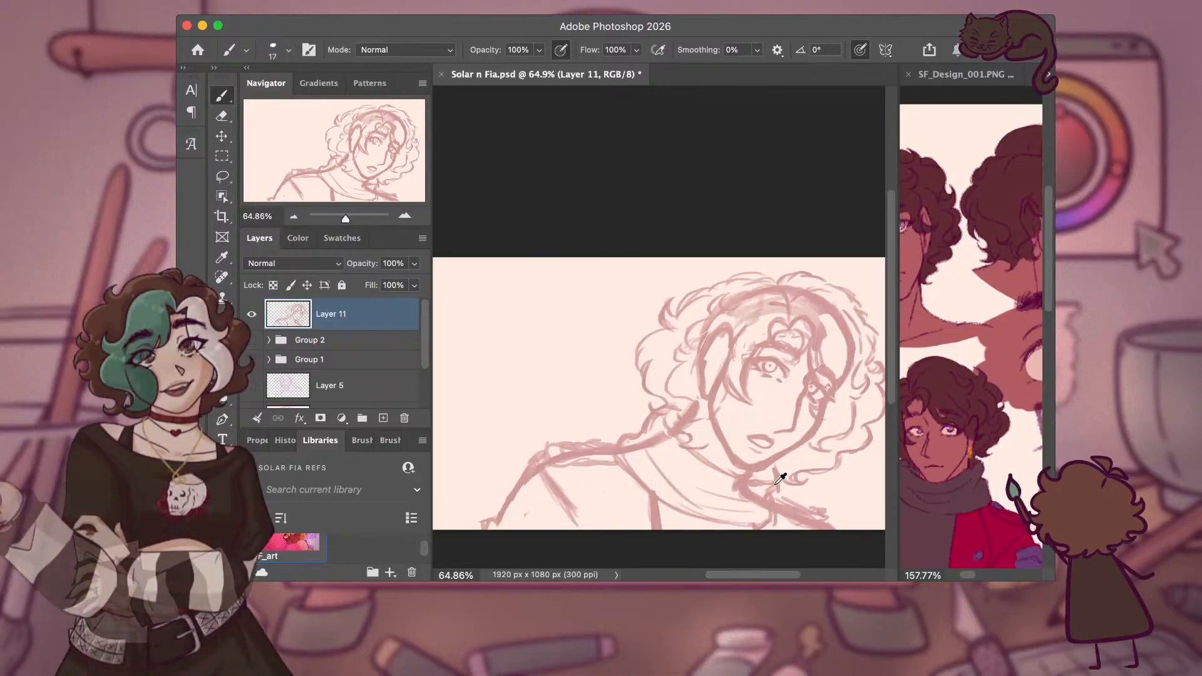
pyautogui.scroll(-2, 778, 479)
pyautogui.scroll(-1, 775, 484)
pyautogui.scroll(-2, 775, 484)
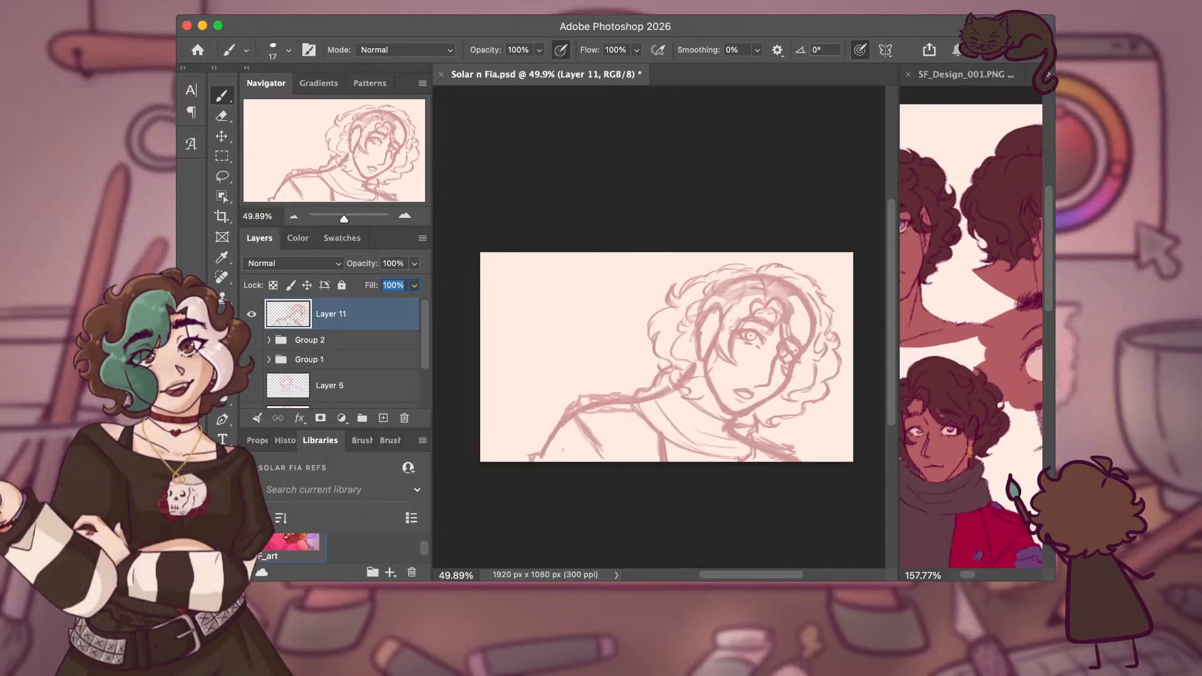
pyautogui.write('60')
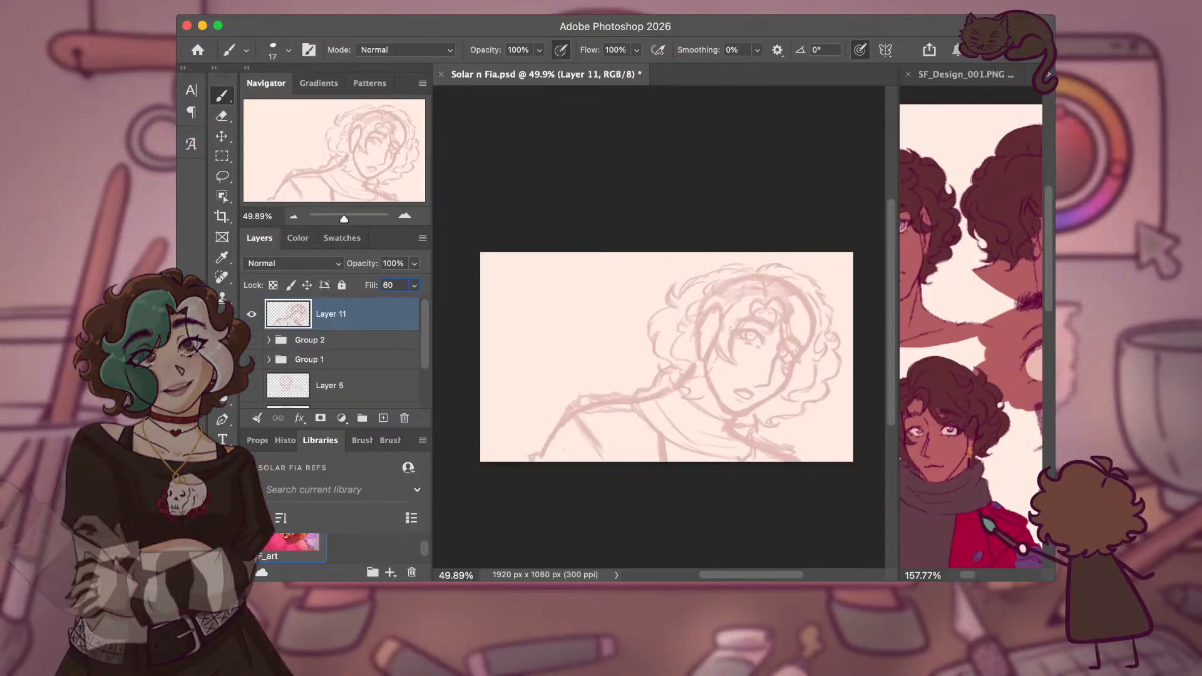
pyautogui.press('Return')
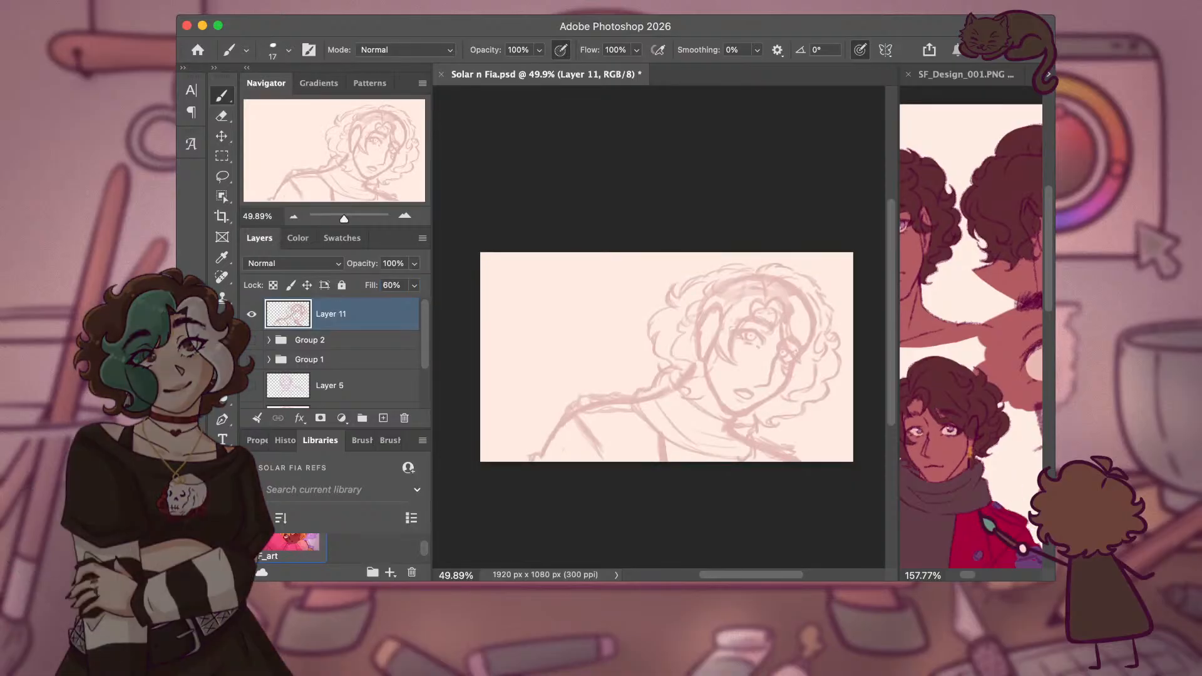
pyautogui.scroll(3, 667, 357)
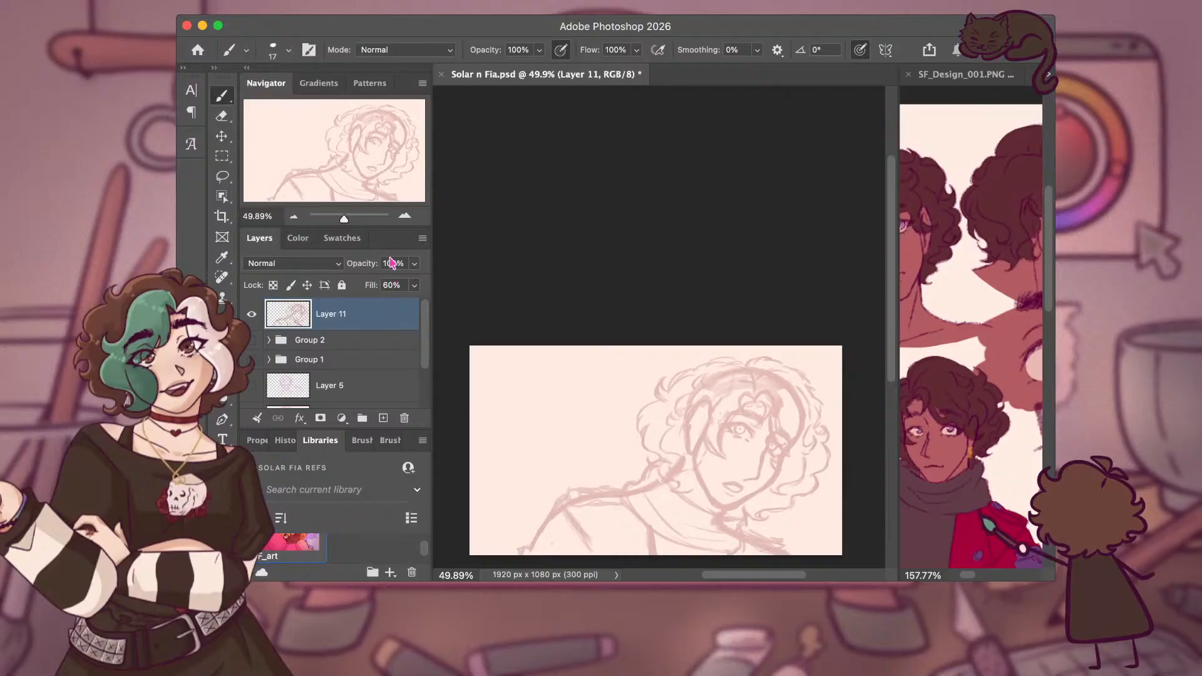
pyautogui.scroll(-2, 492, 291)
pyautogui.scroll(-3, 492, 291)
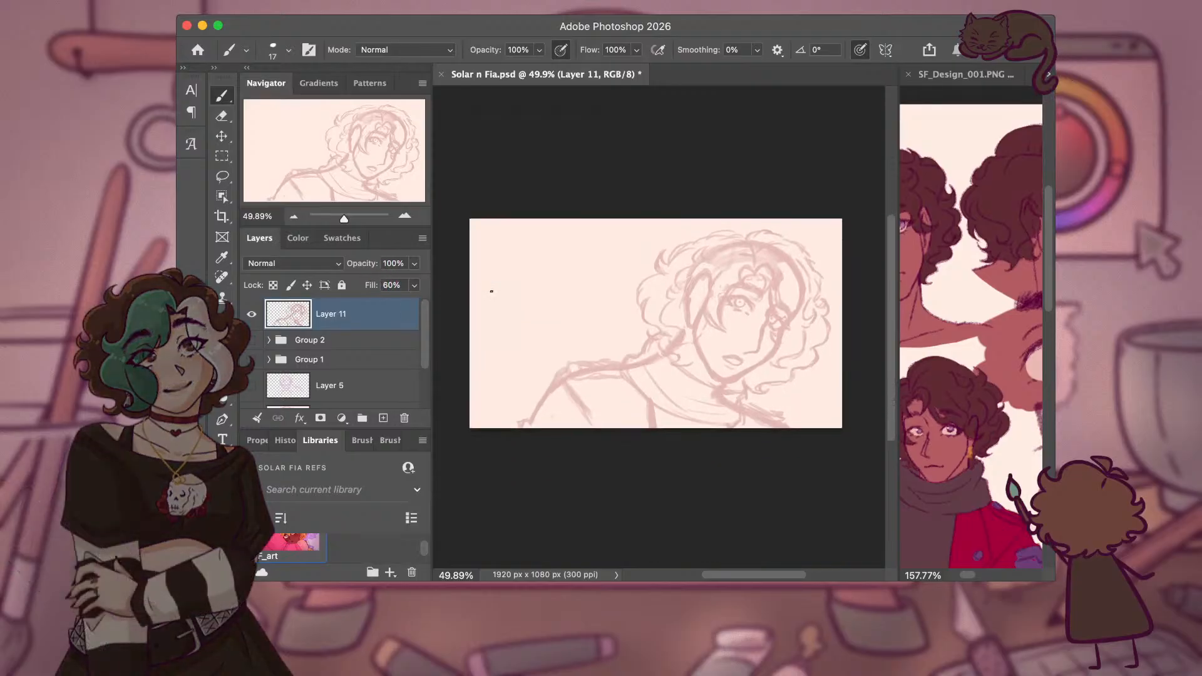
pyautogui.scroll(1, 492, 291)
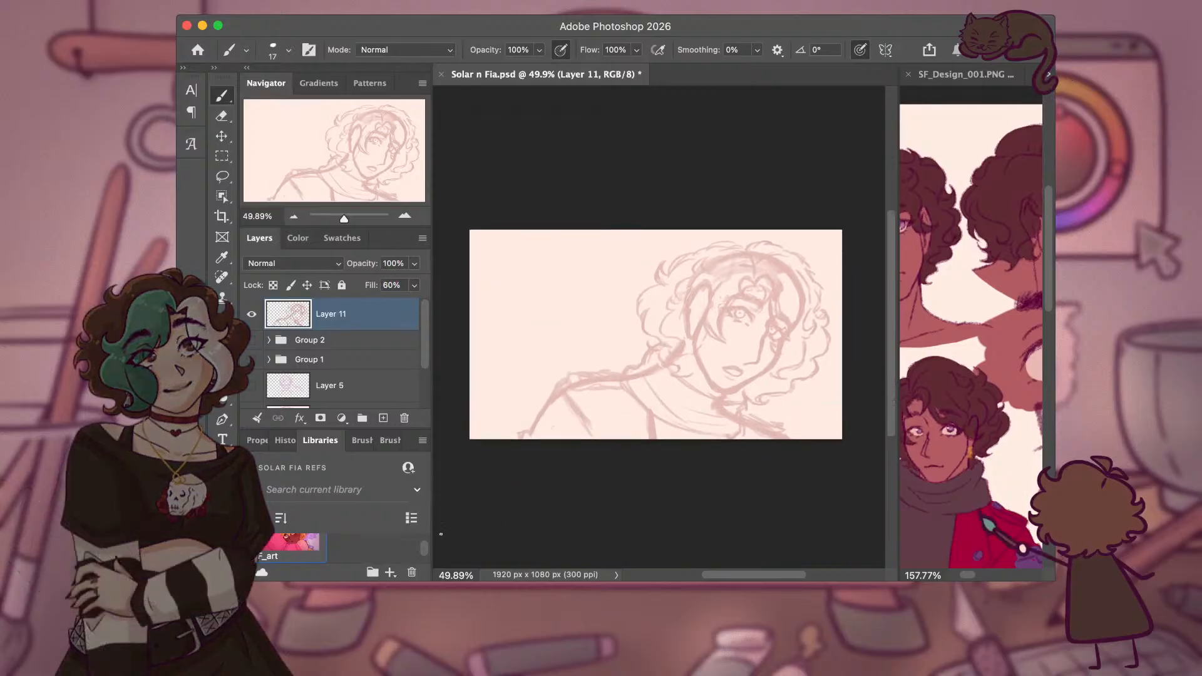
# Add an empty layer above Layer 11, deleting the surplus second new layer.
pyautogui.click(391, 574)
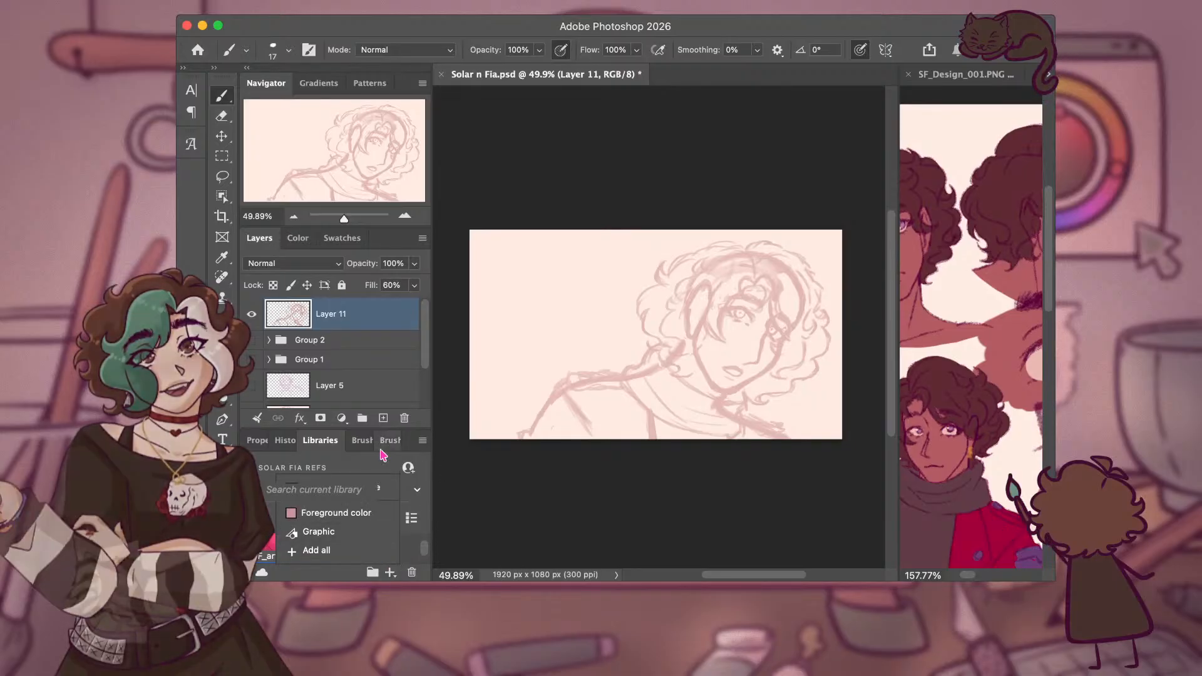
pyautogui.click(383, 419)
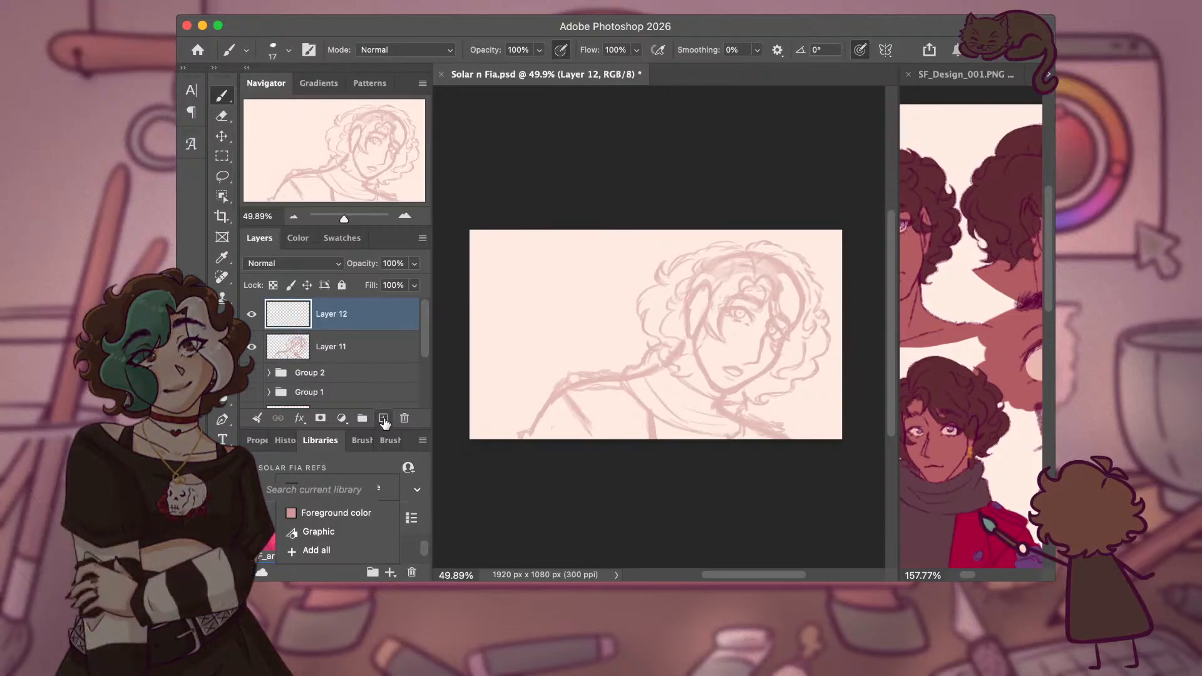
pyautogui.click(383, 419)
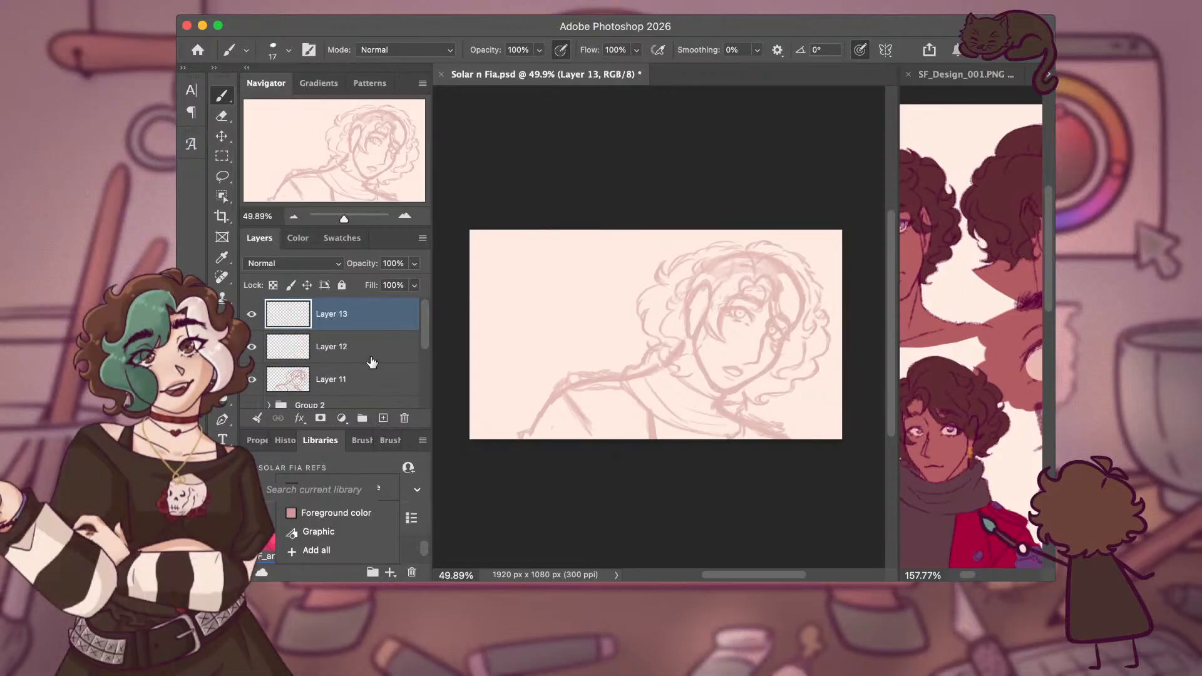
pyautogui.press('BackSpace')
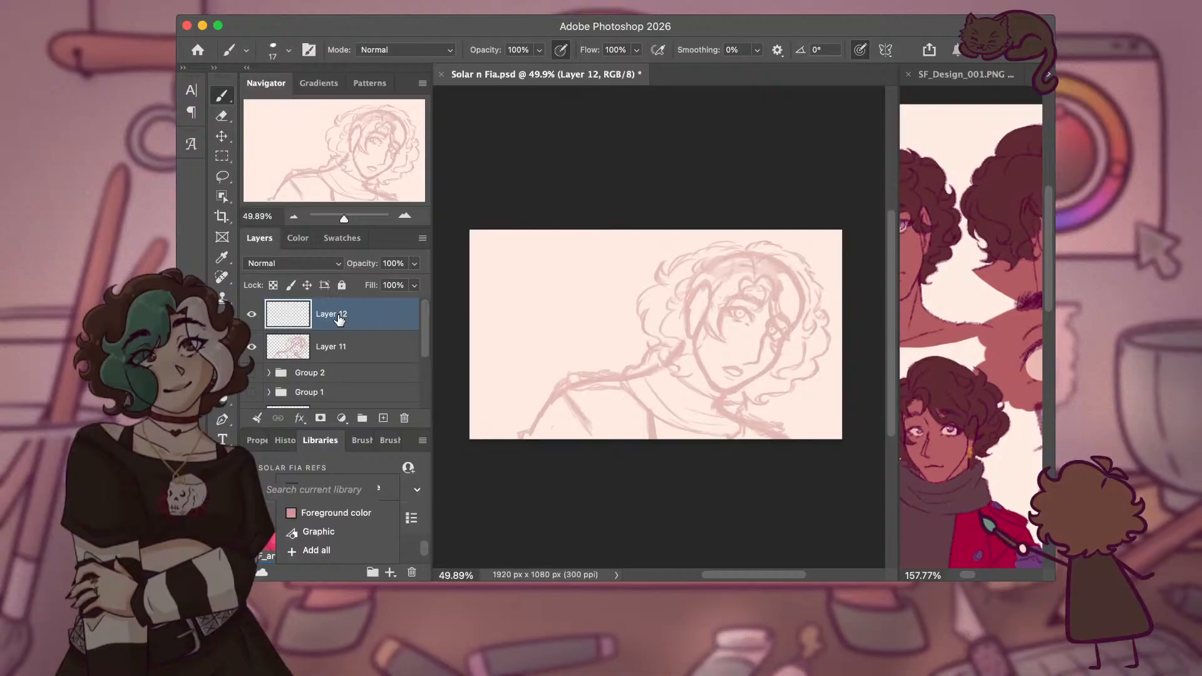
# Set the foreground colour to dark plum from the recent swatches and return to the layer list.
pyautogui.click(342, 238)
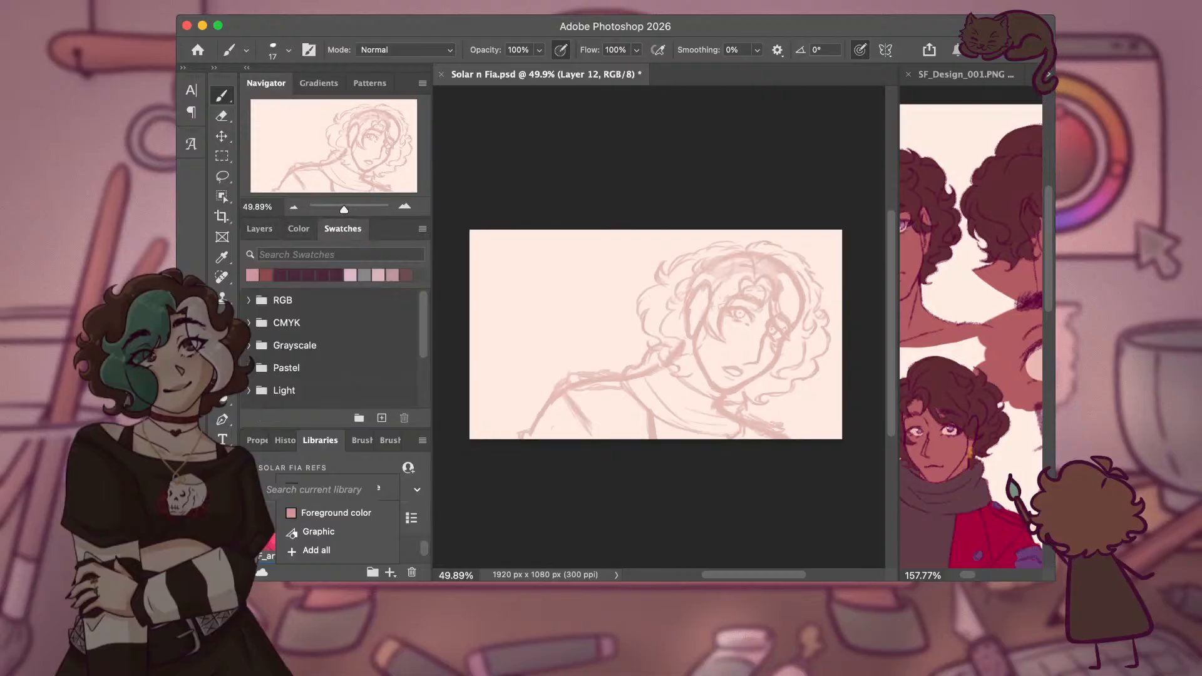
pyautogui.click(252, 275)
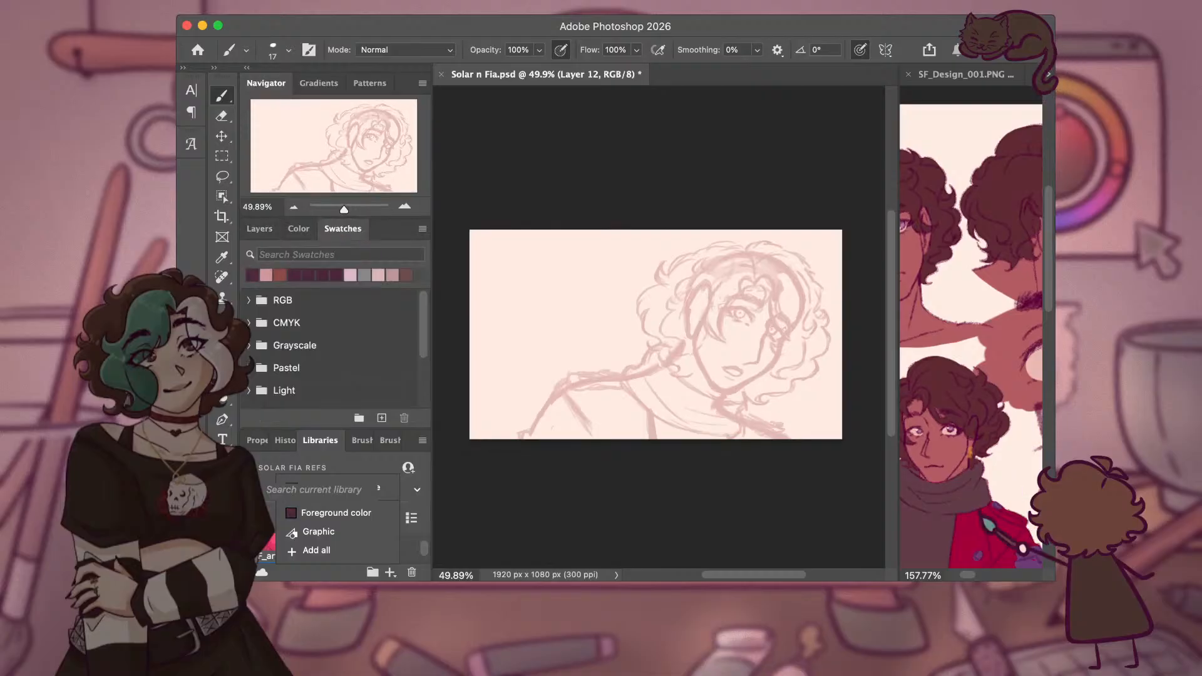
pyautogui.click(260, 229)
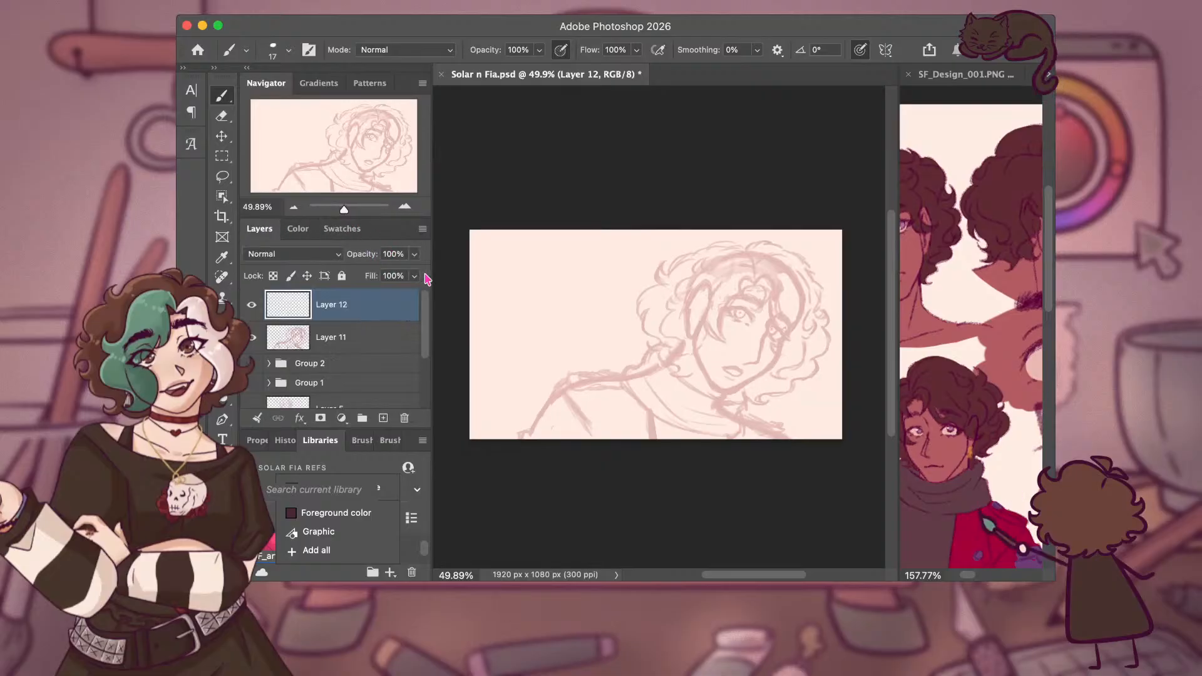
# Put Layer 12 and the Layer 11 sketch together into a new layer group.
pyautogui.scroll(-1, 735, 397)
pyautogui.scroll(2, 735, 397)
pyautogui.hscroll(2, 735, 397)
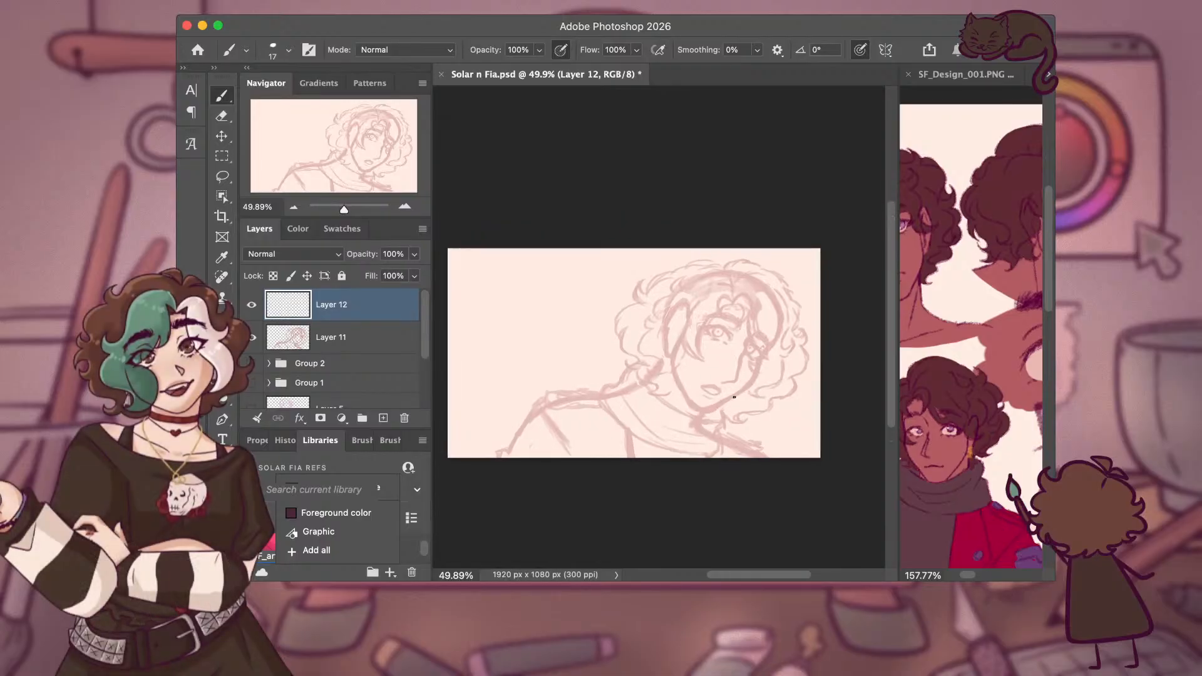
pyautogui.scroll(1, 735, 397)
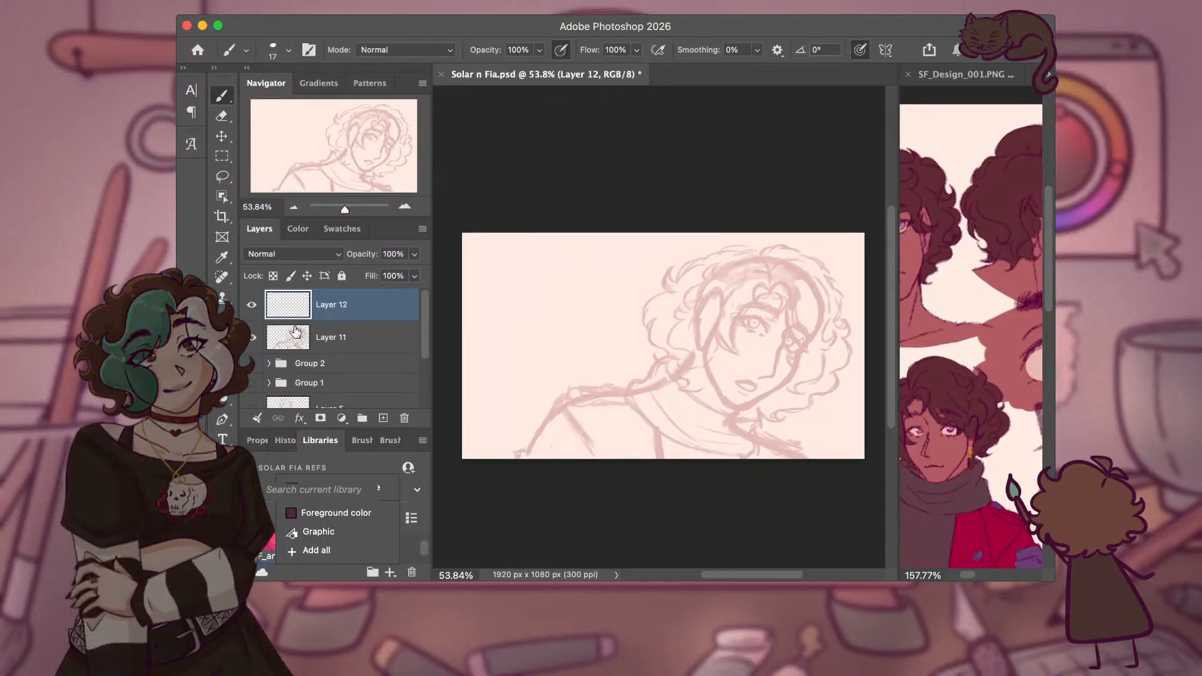
pyautogui.keyDown('shift'); pyautogui.click(305, 338); pyautogui.keyUp('shift')
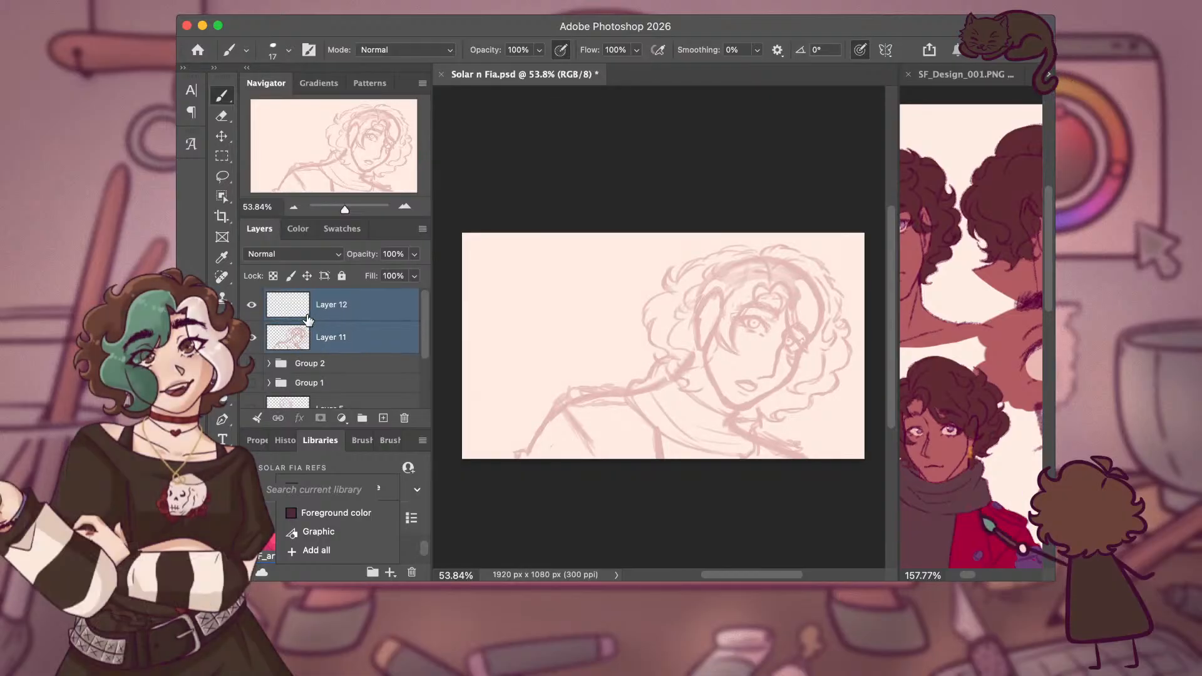
pyautogui.moveTo(334, 321); pyautogui.dragTo(357, 420)
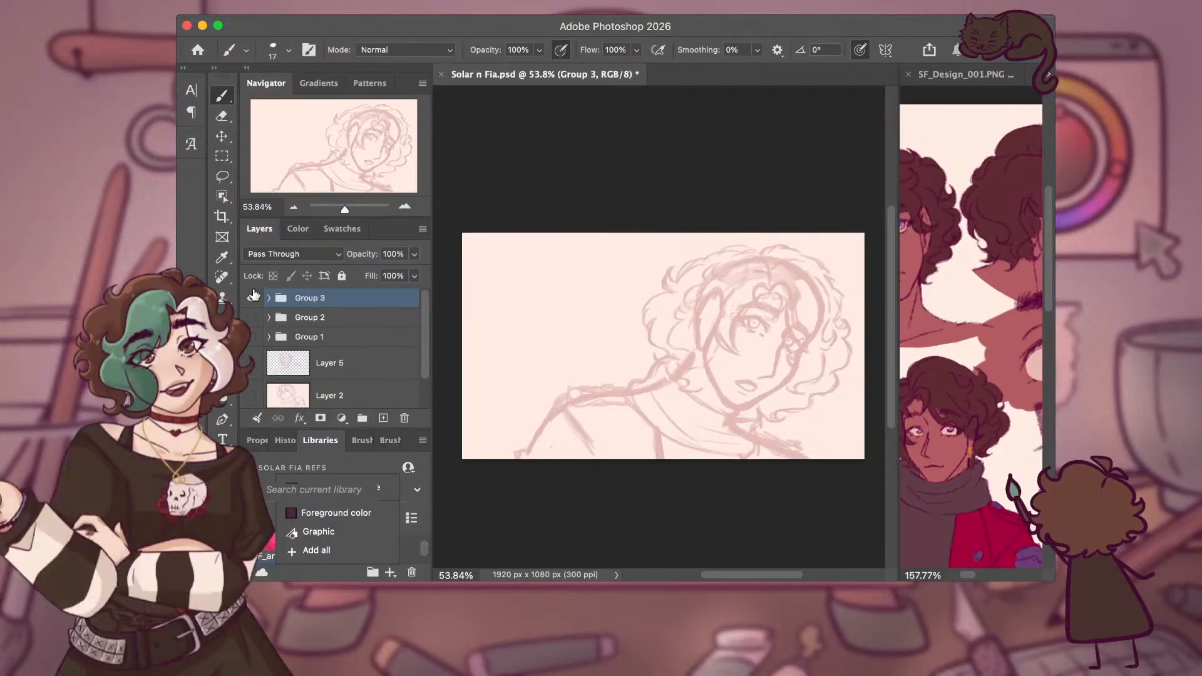
# Hide the new sketch group and briefly show Group 2 to compare the earlier portrait, restoring Group 3's visibility.
pyautogui.click(253, 303)
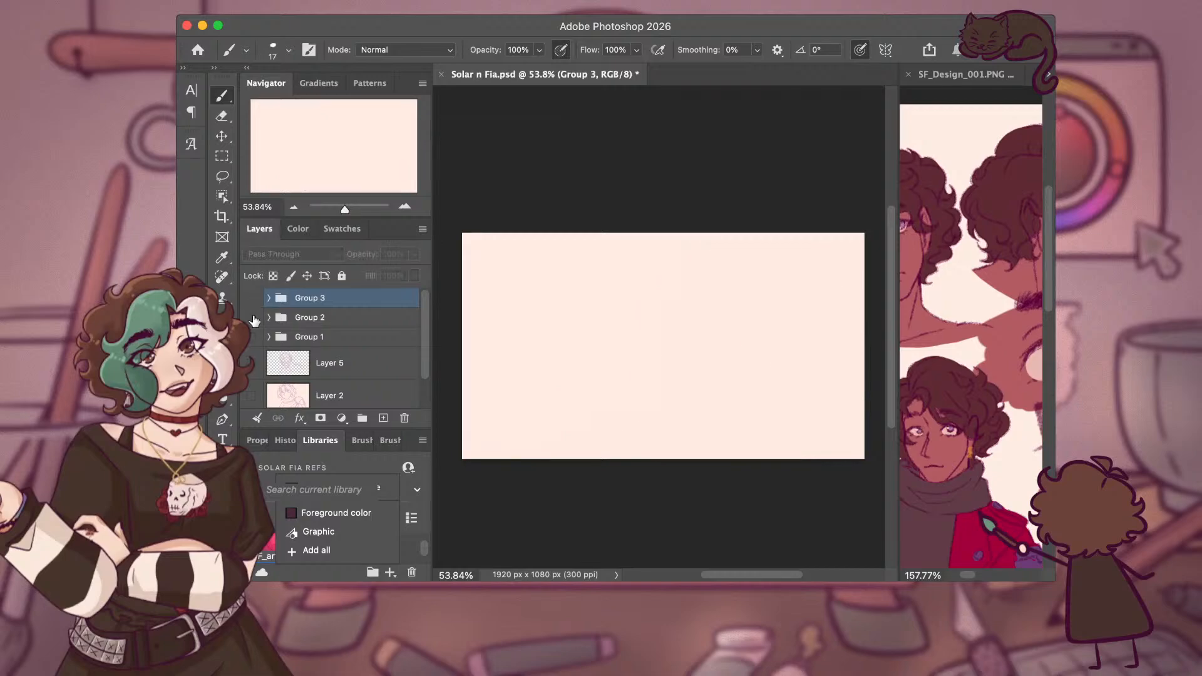
pyautogui.click(251, 313)
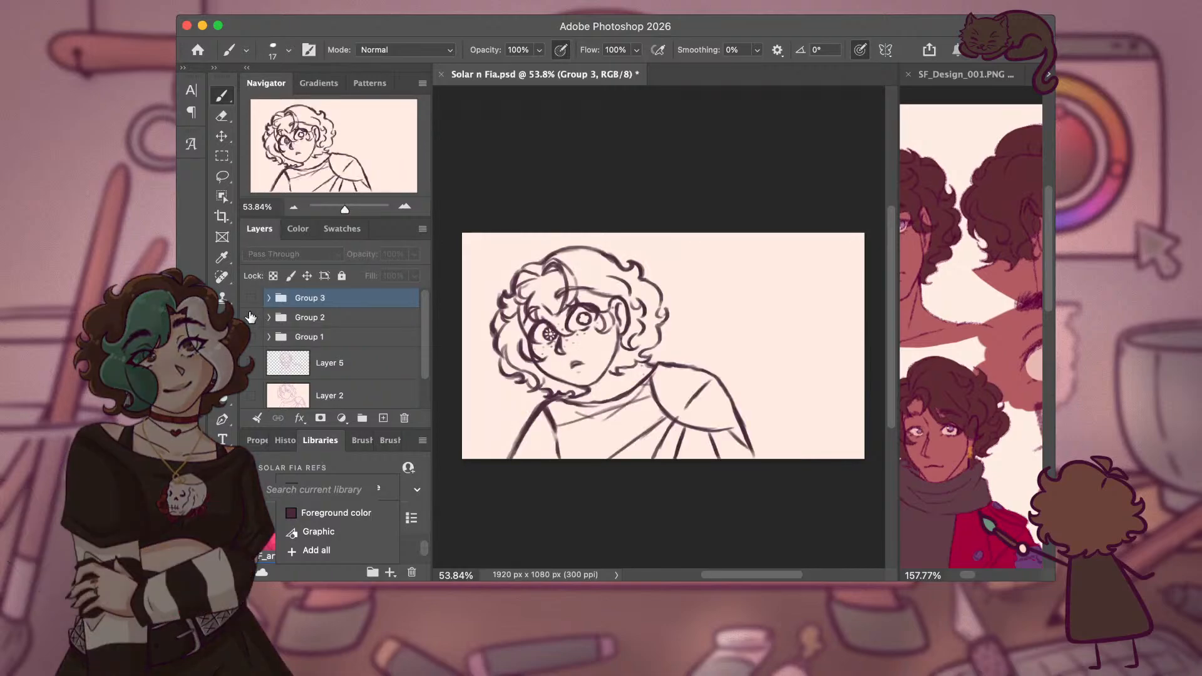
pyautogui.click(247, 305)
pyautogui.click(250, 297)
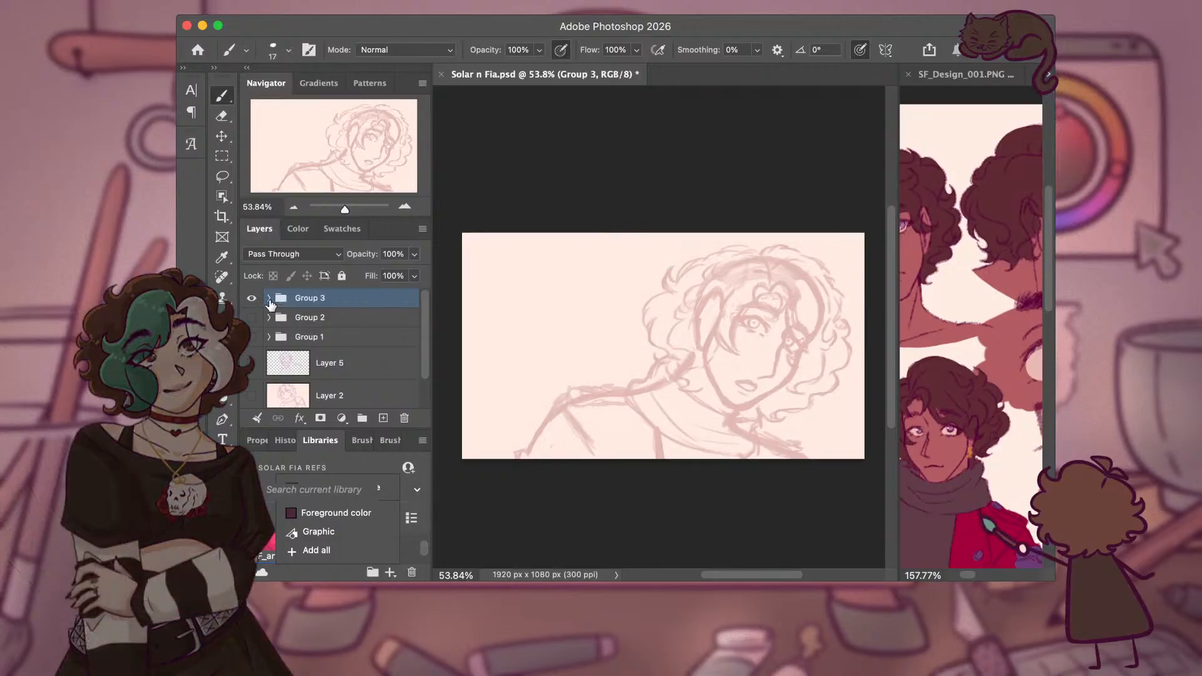
# Expand Group 3 and make the empty Layer 12 active for line work over the faded face sketch.
pyautogui.click(270, 299)
pyautogui.click(287, 323)
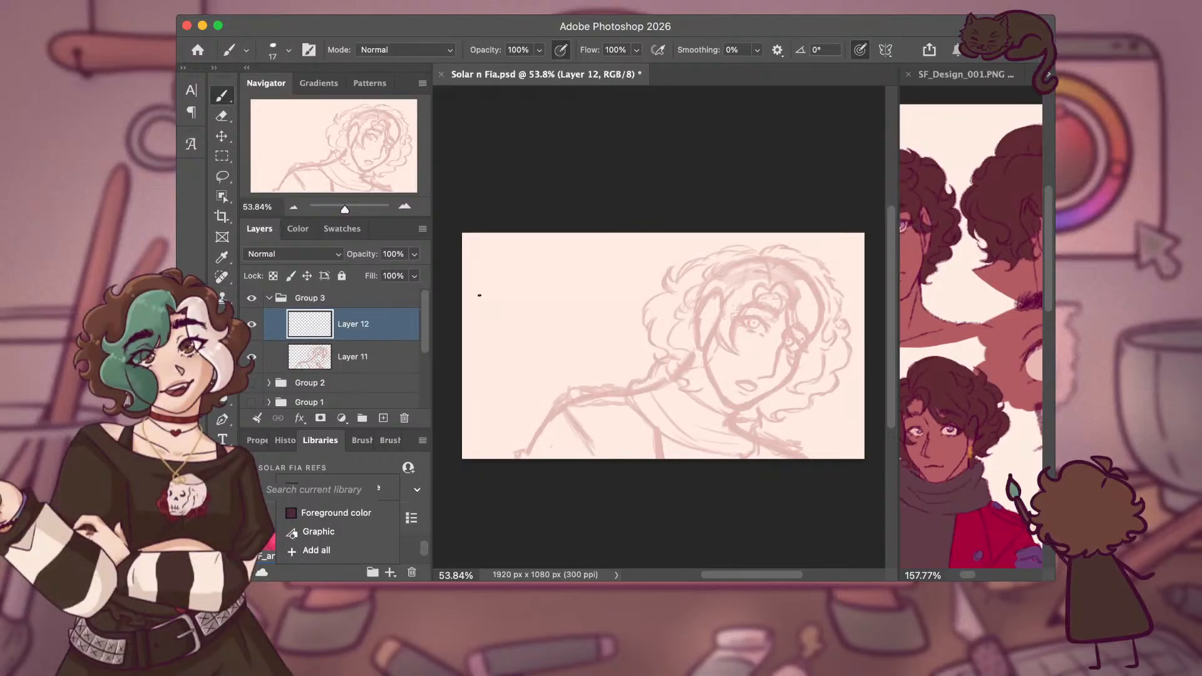
pyautogui.hscroll(3, 480, 297)
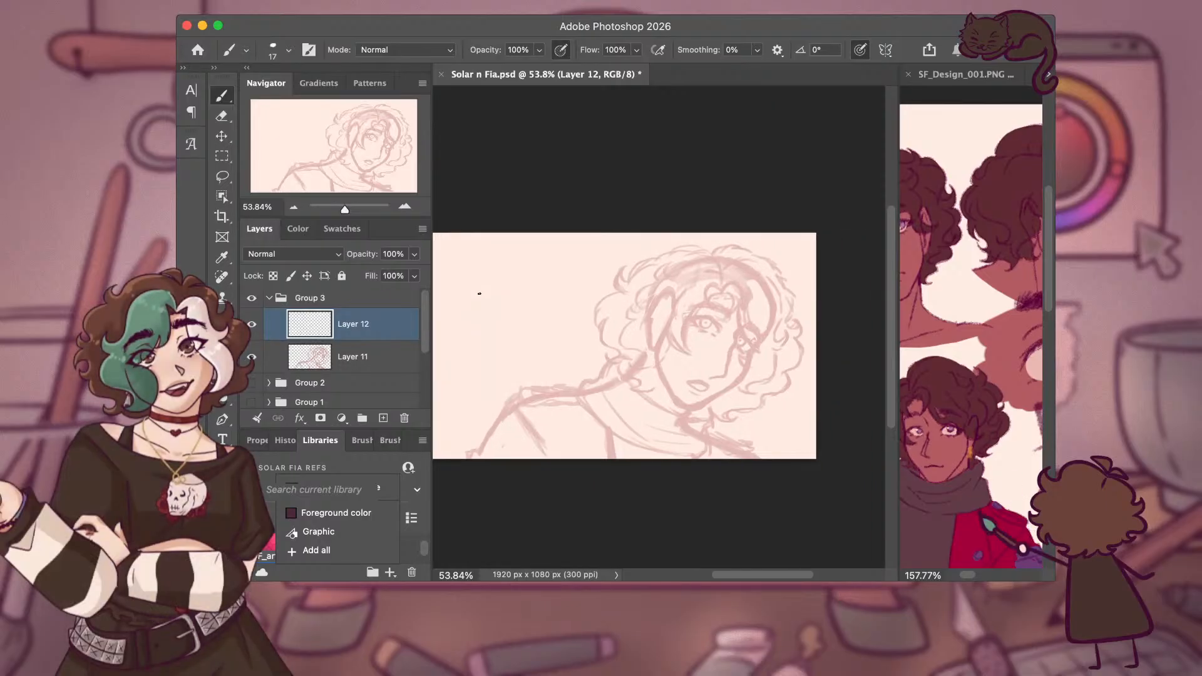
pyautogui.scroll(5, 479, 296)
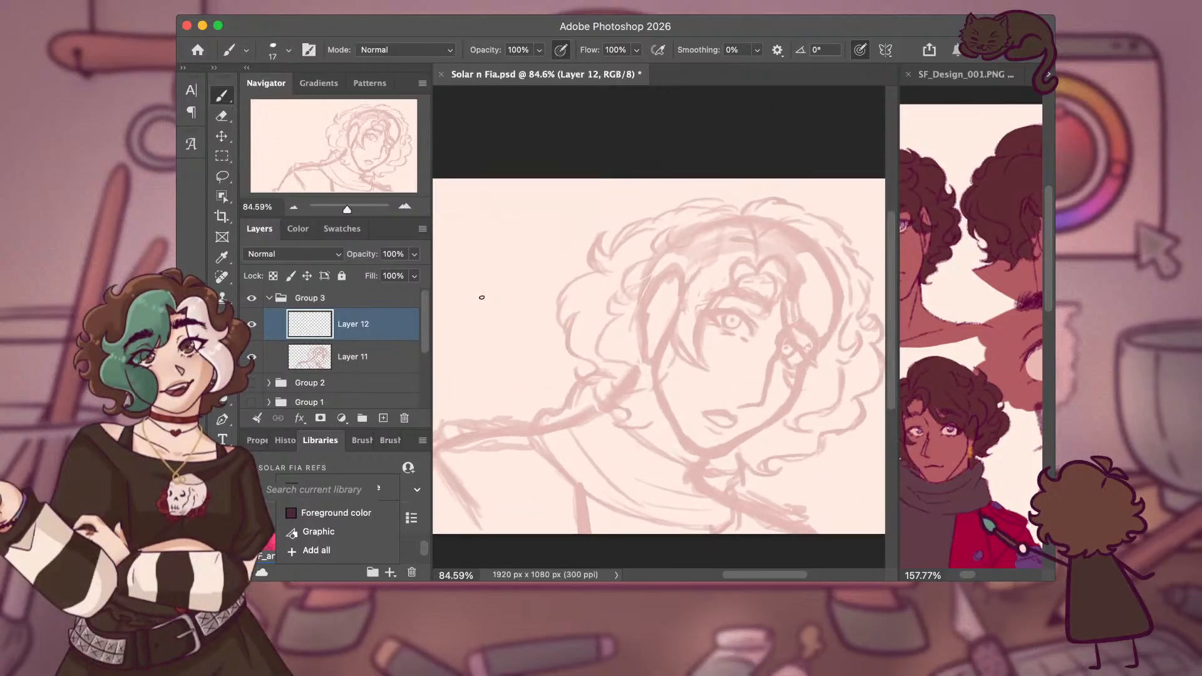
pyautogui.hscroll(2, 481, 297)
pyautogui.scroll(3, 481, 297)
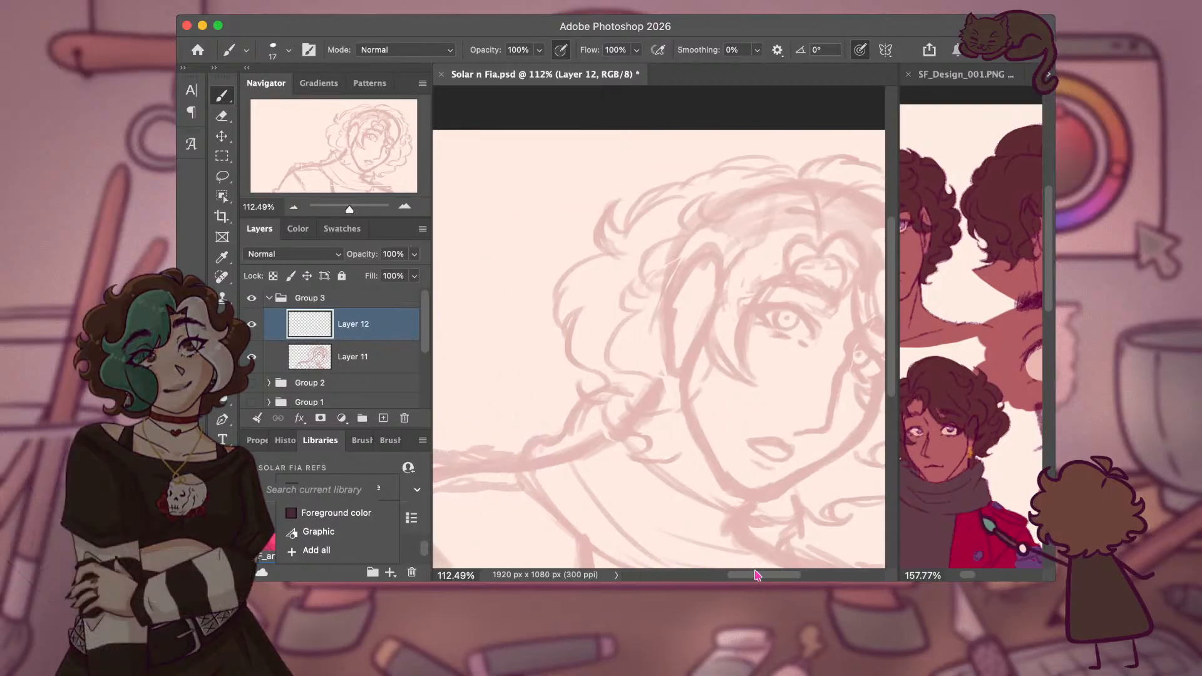
pyautogui.moveTo(770, 575); pyautogui.dragTo(775, 574)
pyautogui.scroll(-1, 658, 344)
pyautogui.hscroll(-1, 659, 345)
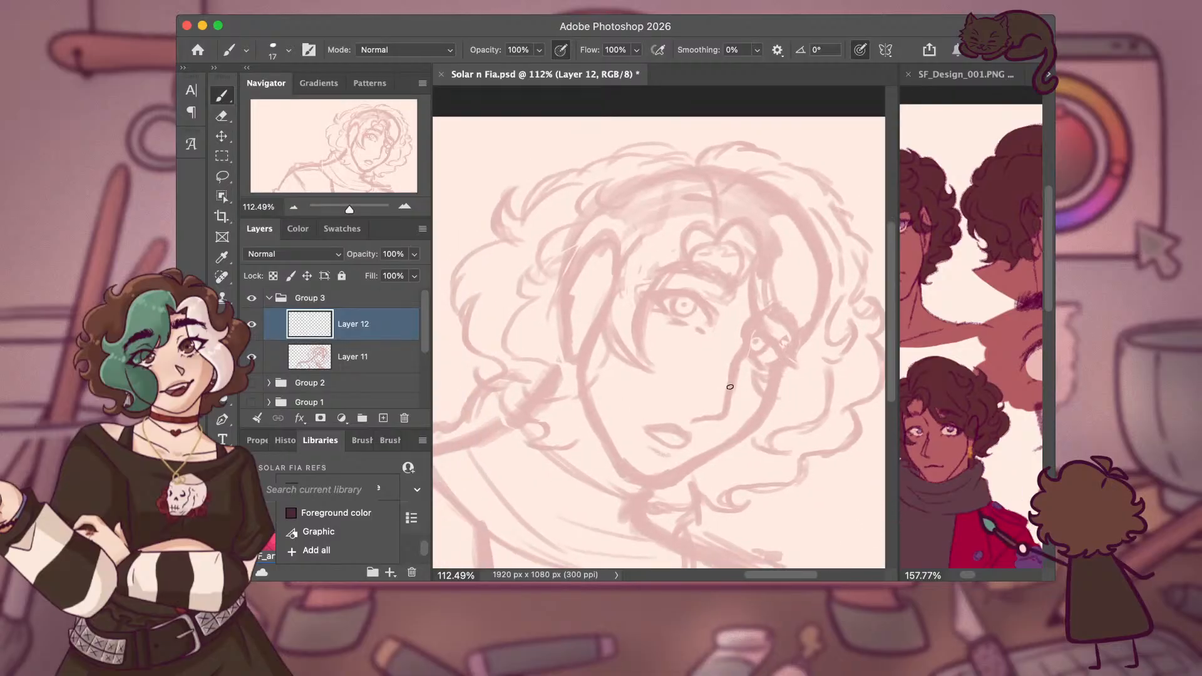
pyautogui.scroll(5, 731, 387)
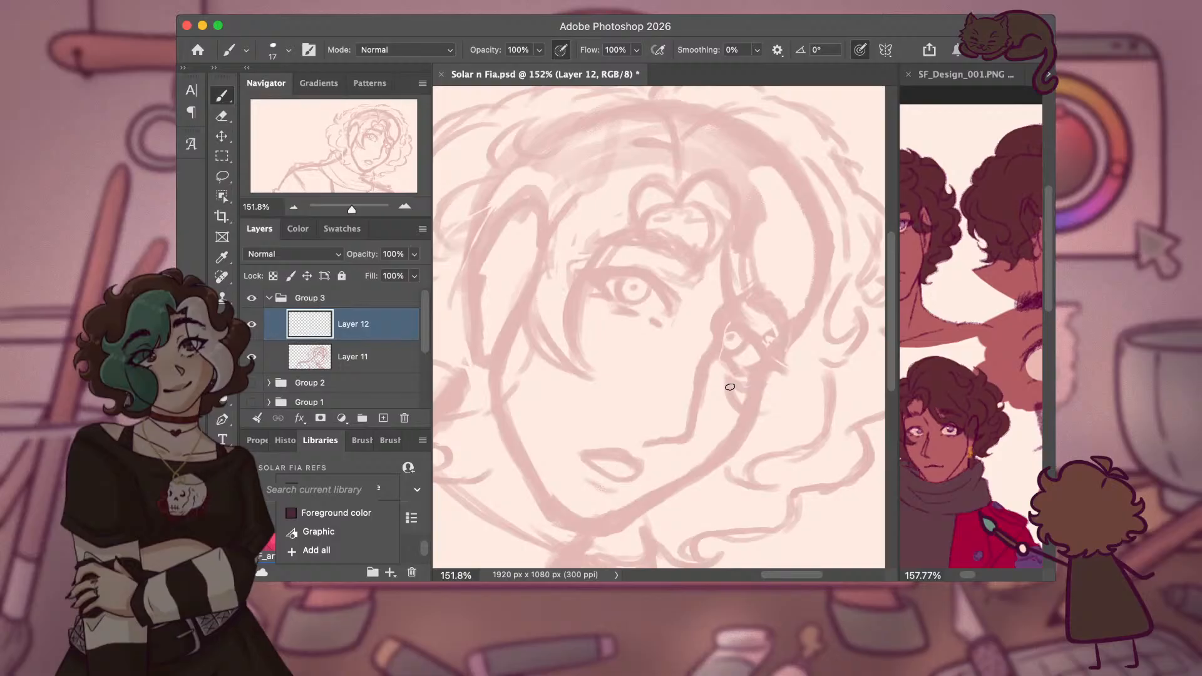
# Set the brush size to 19 px, undoing the trial strokes made along the far cheek.
pyautogui.moveTo(783, 338); pyautogui.dragTo(749, 410)
pyautogui.press('super+z')
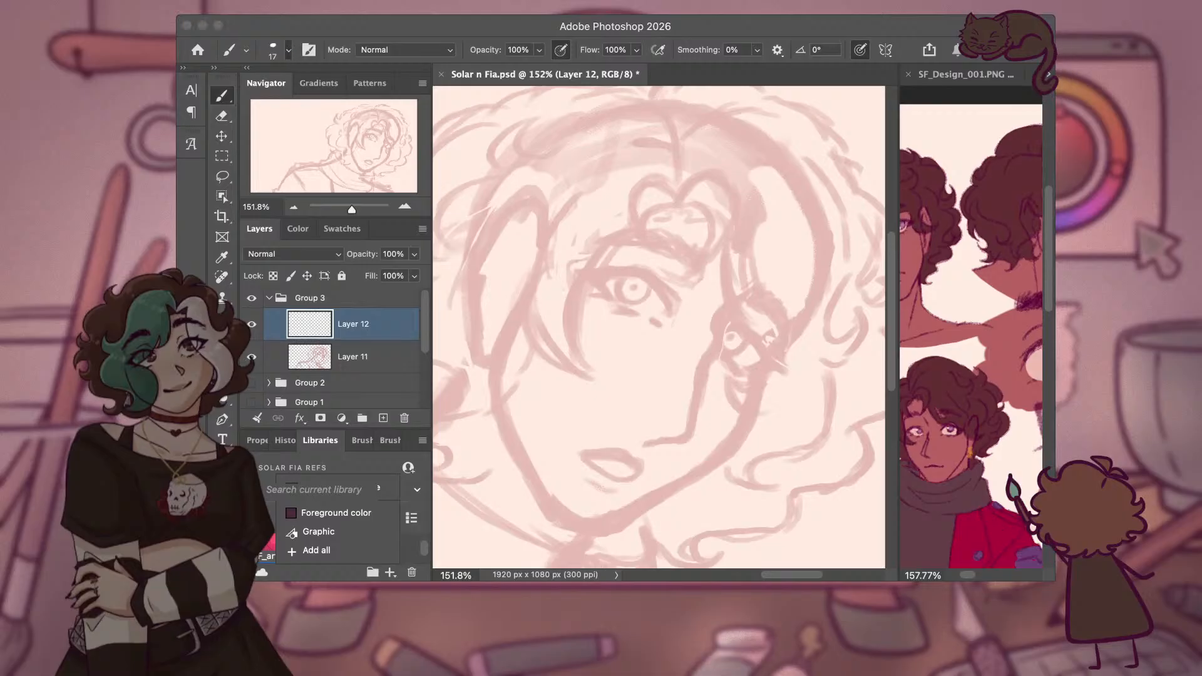
pyautogui.press(']')
pyautogui.press(']')
pyautogui.press(']')
pyautogui.press(']')
pyautogui.press(']')
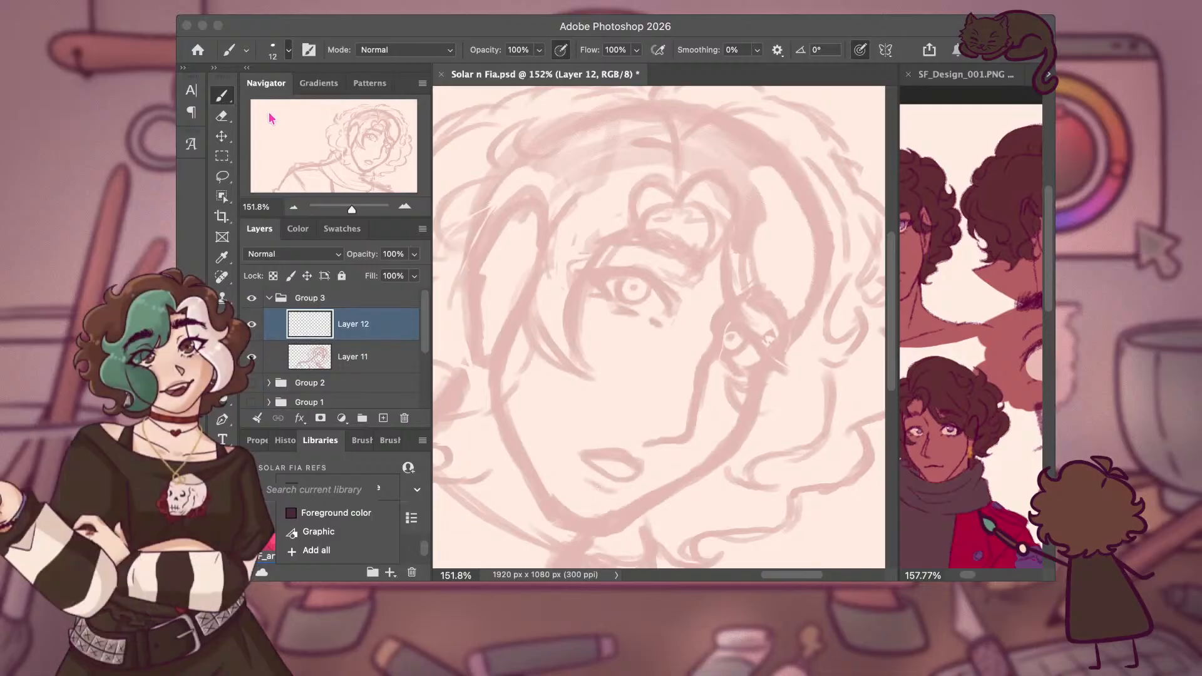
pyautogui.moveTo(795, 327); pyautogui.dragTo(767, 362)
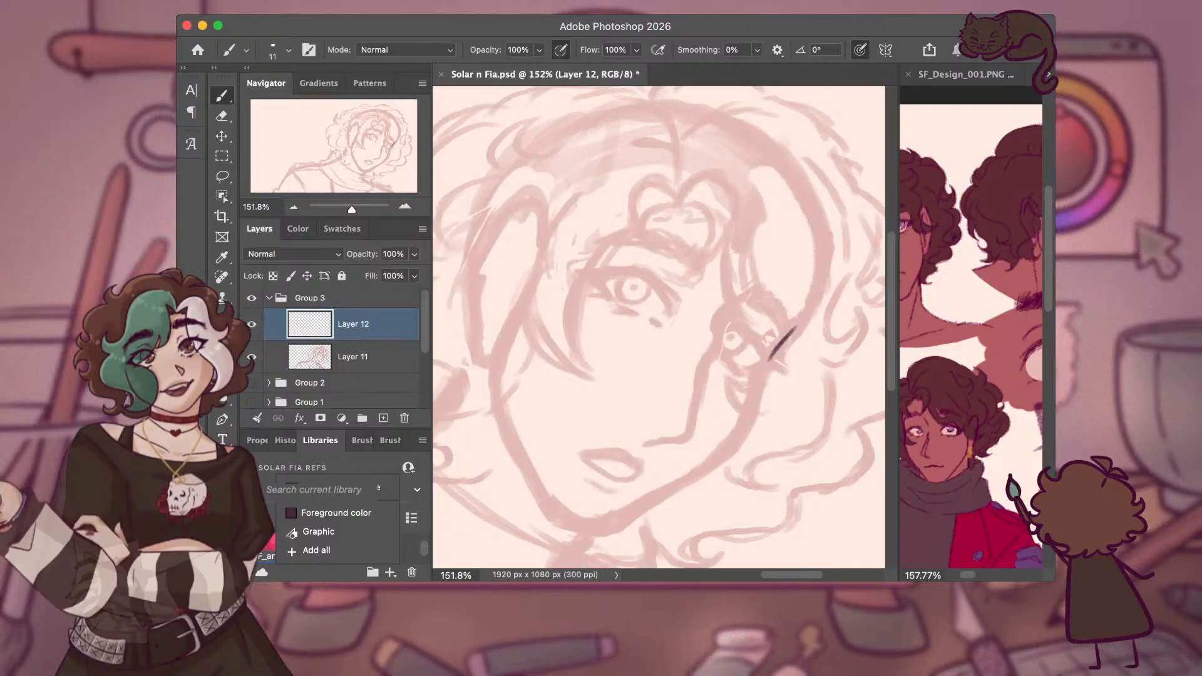
pyautogui.press('super+z')
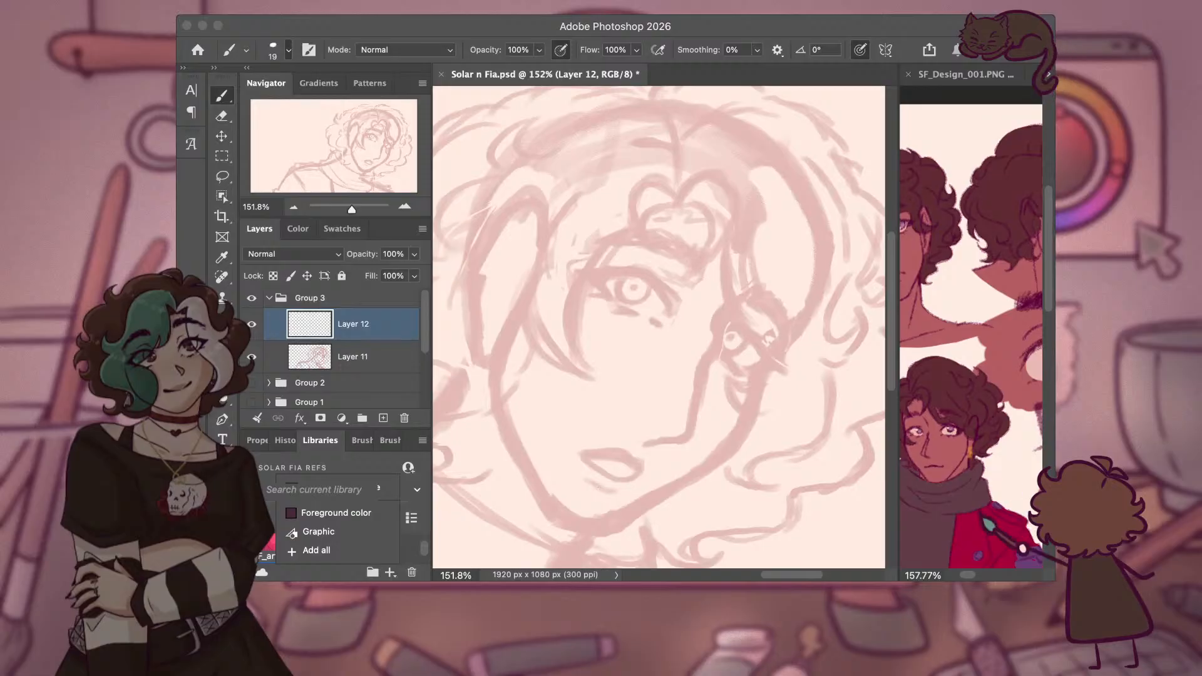
# Draw the far cheek and jaw contour from beside the eye down to the chin, redoing the lower stroke.
pyautogui.moveTo(794, 332); pyautogui.dragTo(755, 400)
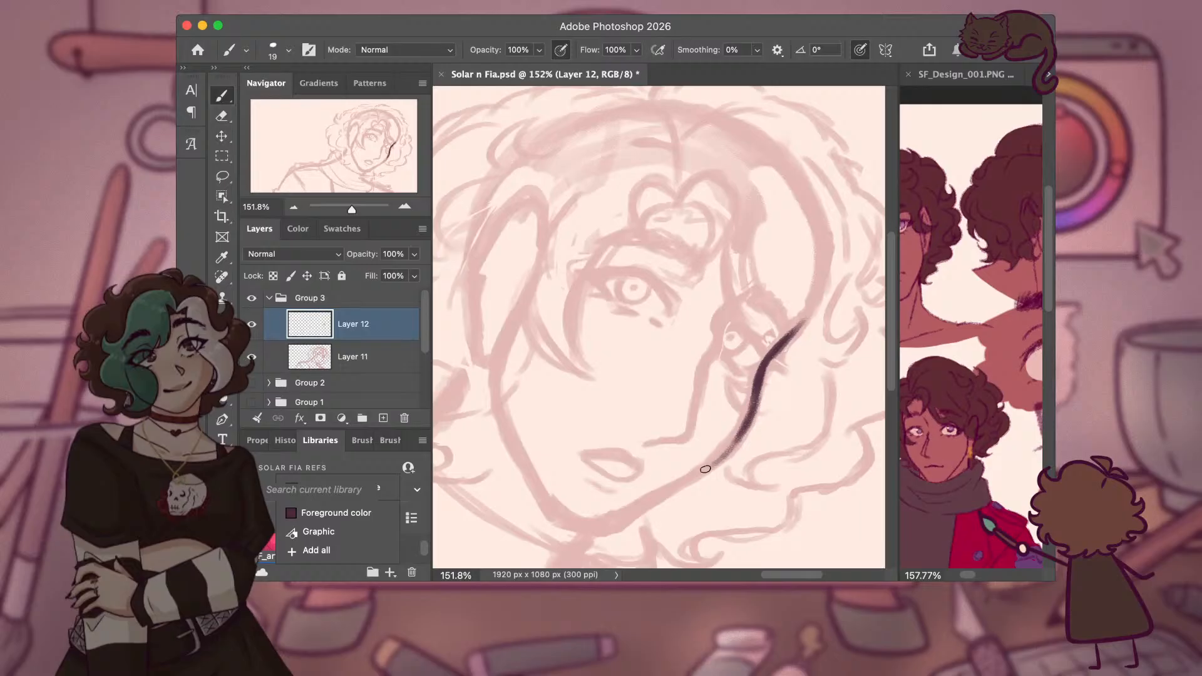
pyautogui.moveTo(706, 469)
pyautogui.mouseDown()
pyautogui.moveTo(609, 532)
pyautogui.moveTo(723, 461)
pyautogui.mouseUp()
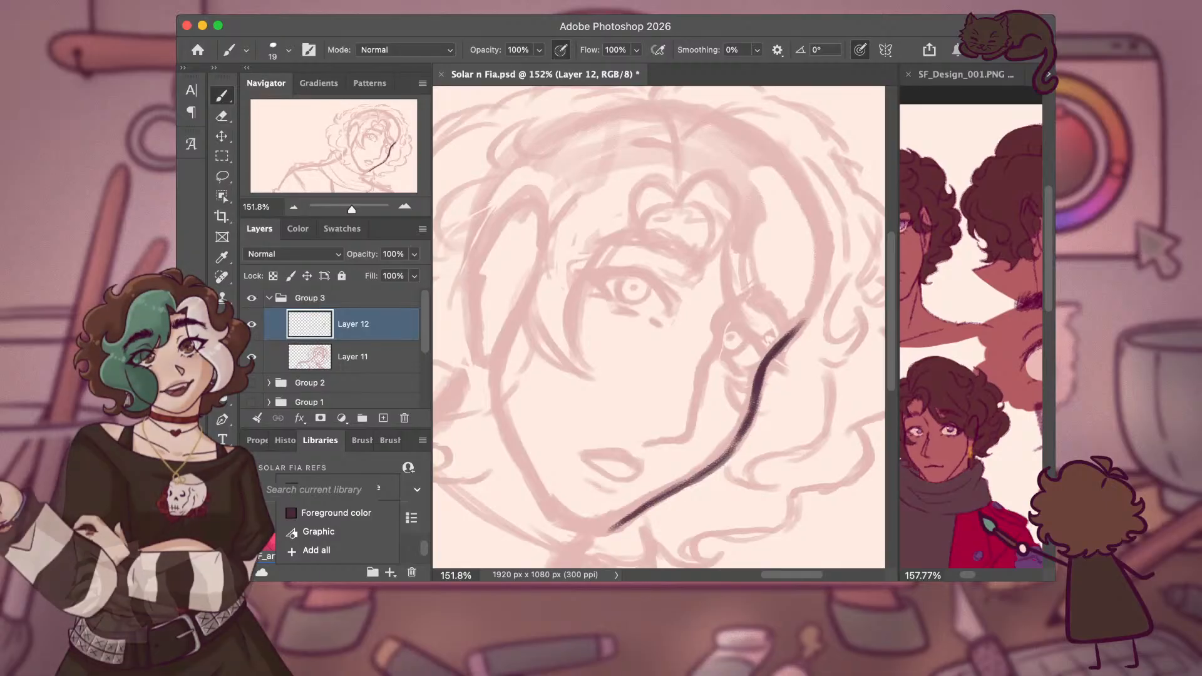
pyautogui.hotkey('ctrl', 'z')
pyautogui.hotkey('ctrl', 'z')
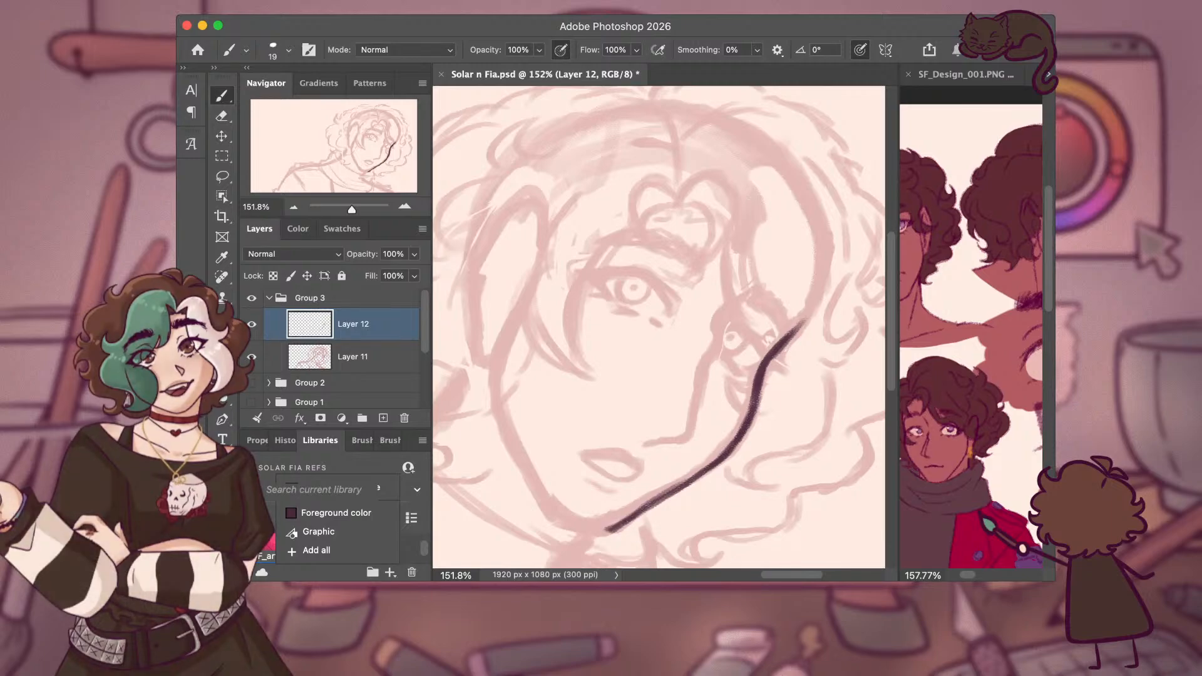
# Draw the near side of the face from the temple down the jaw and close the contour at the chin.
pyautogui.moveTo(512, 318); pyautogui.dragTo(492, 377)
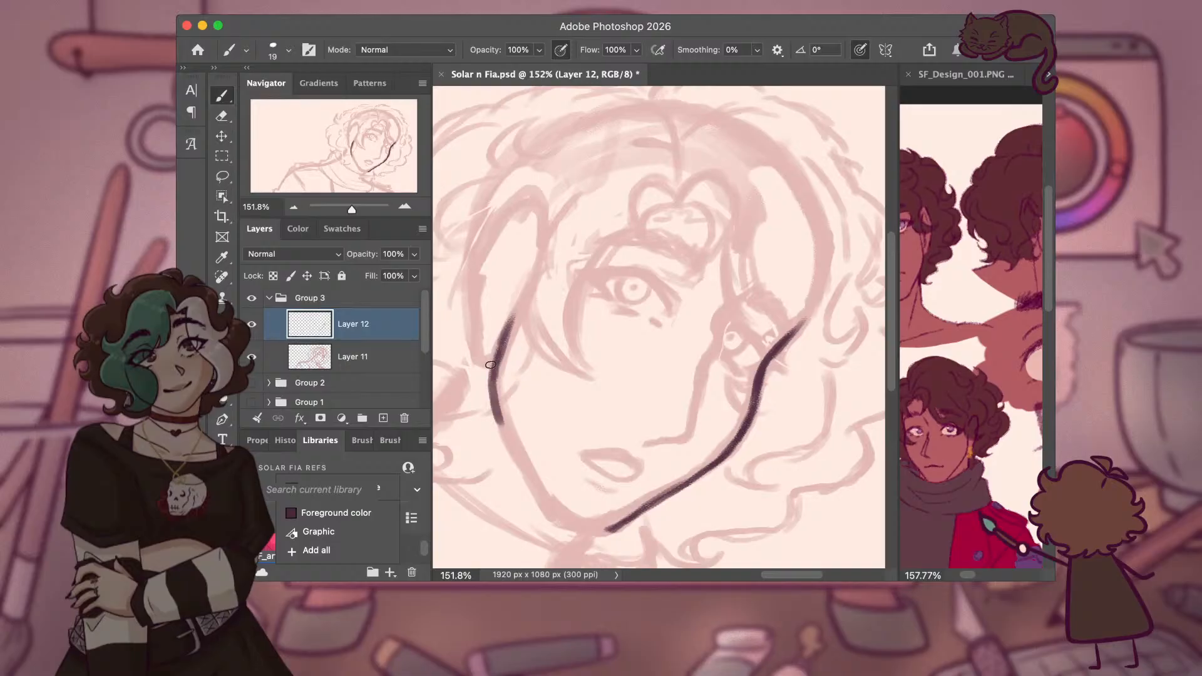
pyautogui.moveTo(491, 364); pyautogui.dragTo(503, 430)
pyautogui.press('super+z')
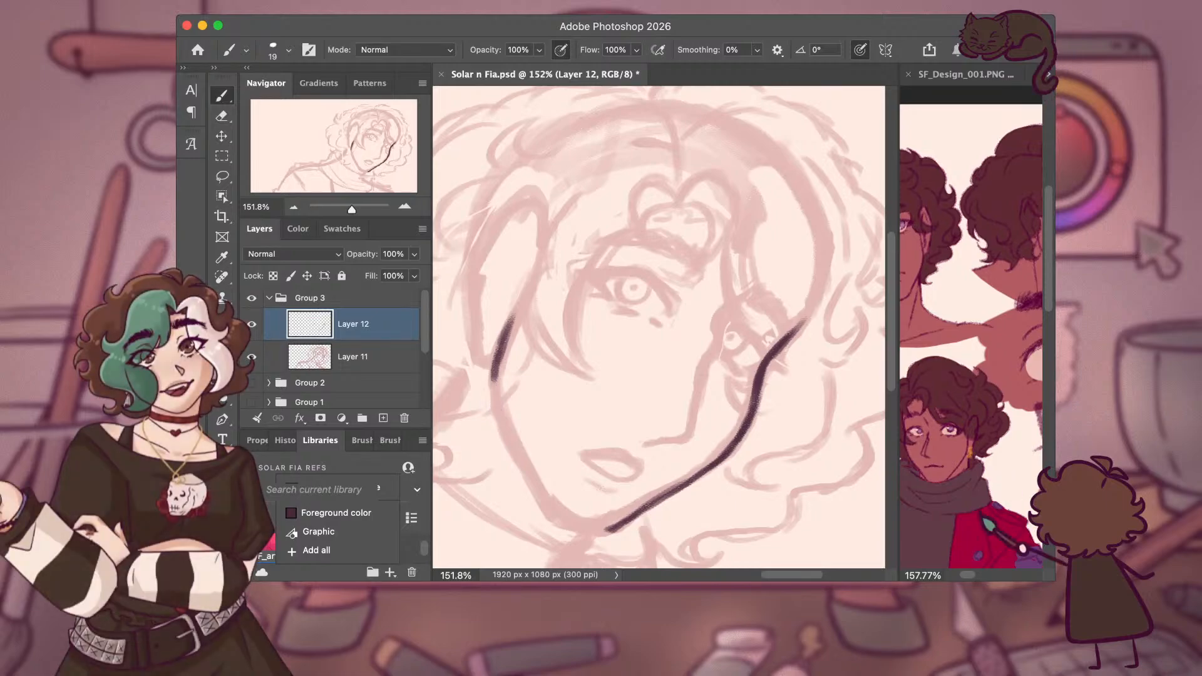
pyautogui.moveTo(492, 382); pyautogui.dragTo(518, 456)
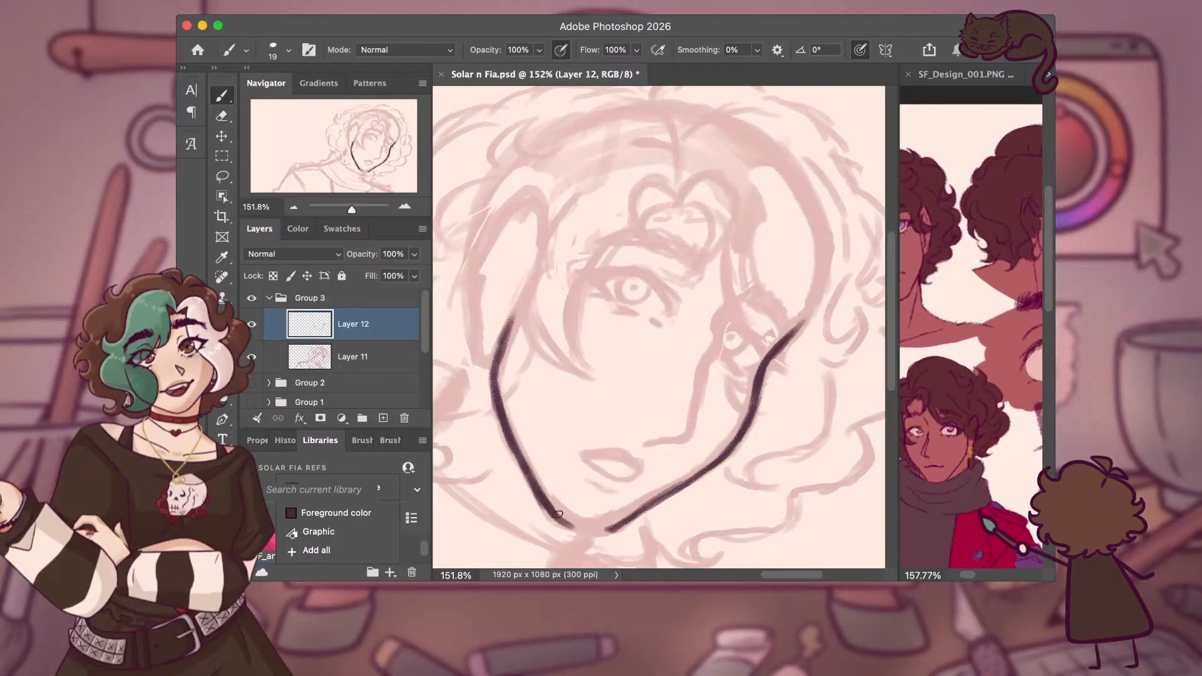
pyautogui.moveTo(557, 515); pyautogui.dragTo(602, 533)
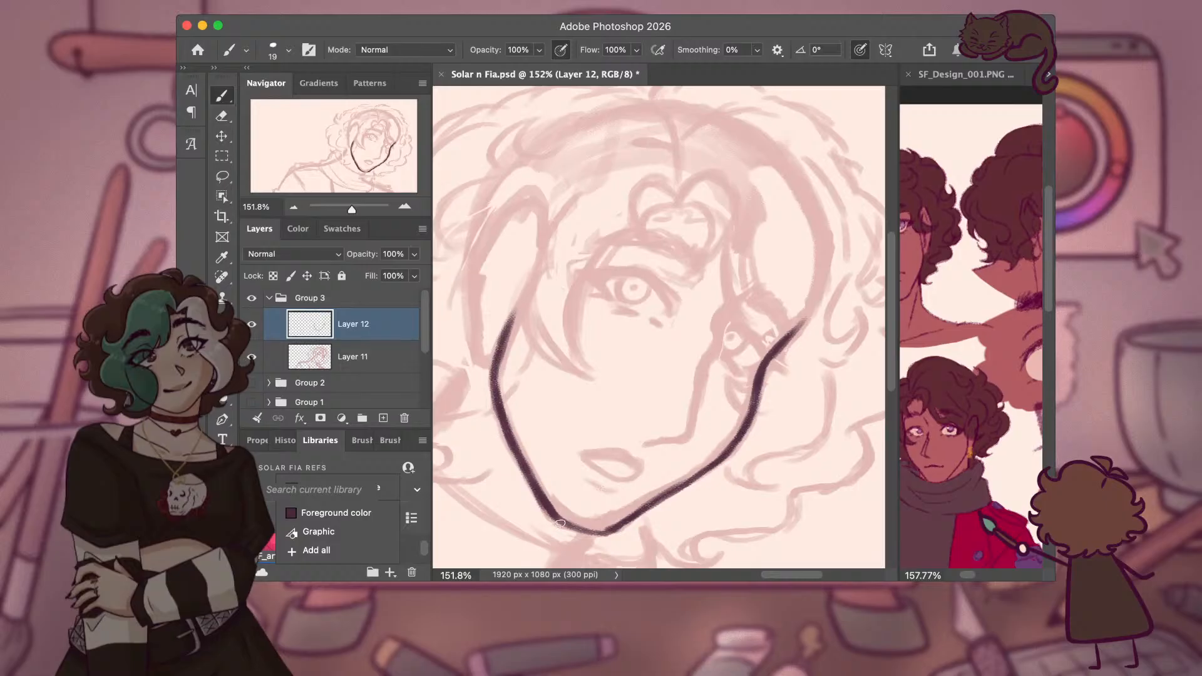
# Reinforce the chin curve and add a short neck stroke directly beneath it.
pyautogui.scroll(-3, 605, 520)
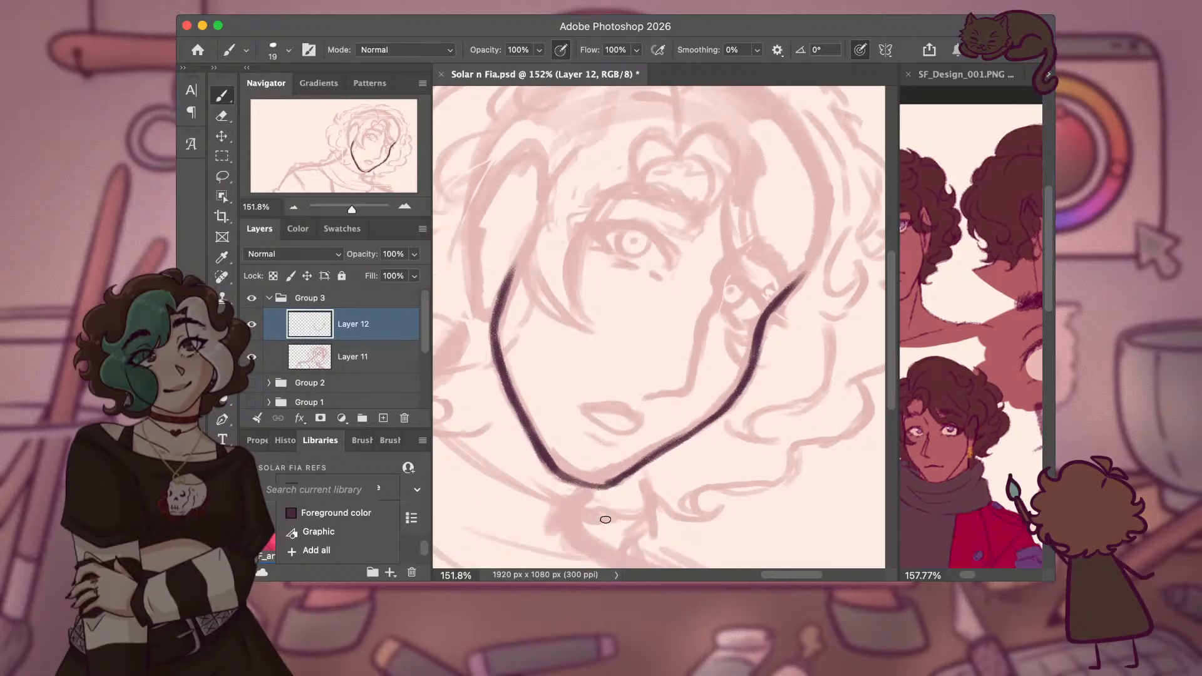
pyautogui.scroll(-5, 605, 520)
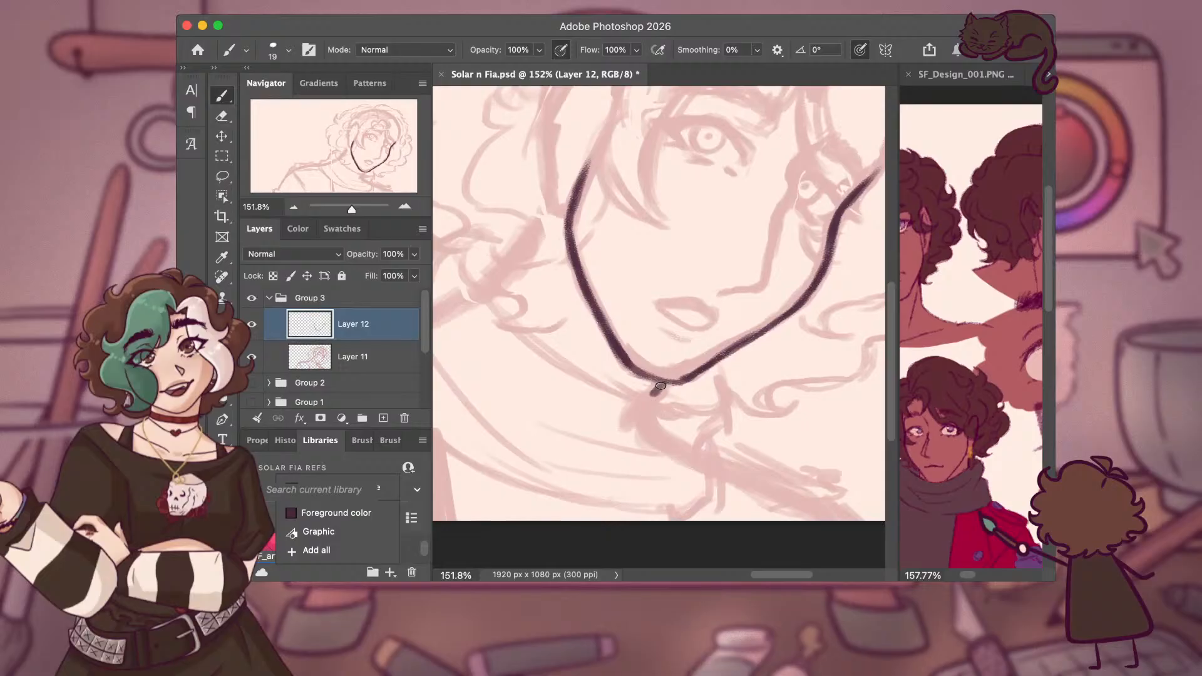
pyautogui.hscroll(-3, 695, 372)
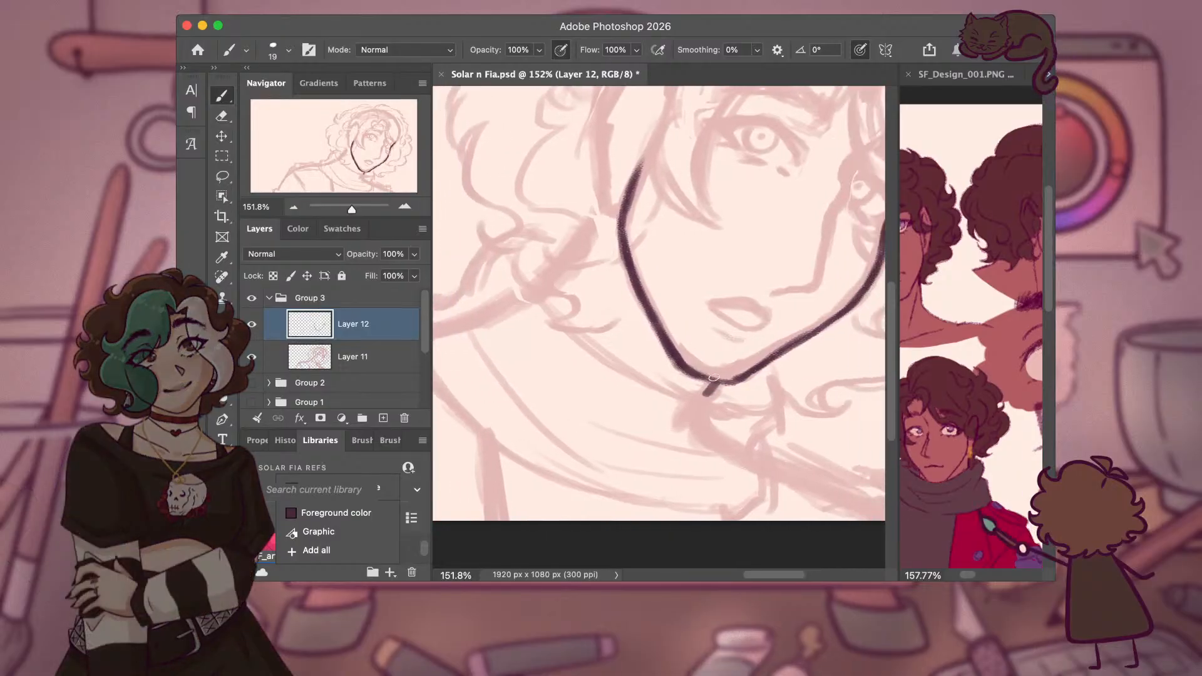
pyautogui.moveTo(704, 375); pyautogui.dragTo(733, 381)
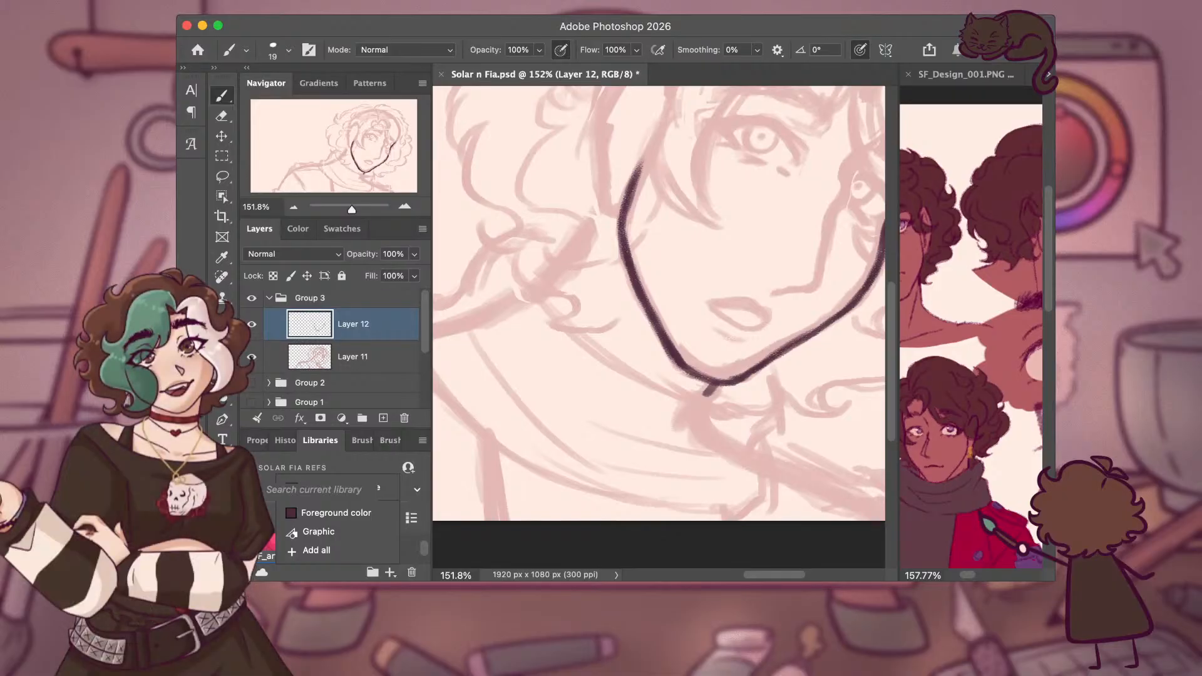
# Draw the scarf's upper edge beneath the jaw and its kinked front edge running down below the chin.
pyautogui.hscroll(-2, 741, 378)
pyautogui.hscroll(2, 660, 303)
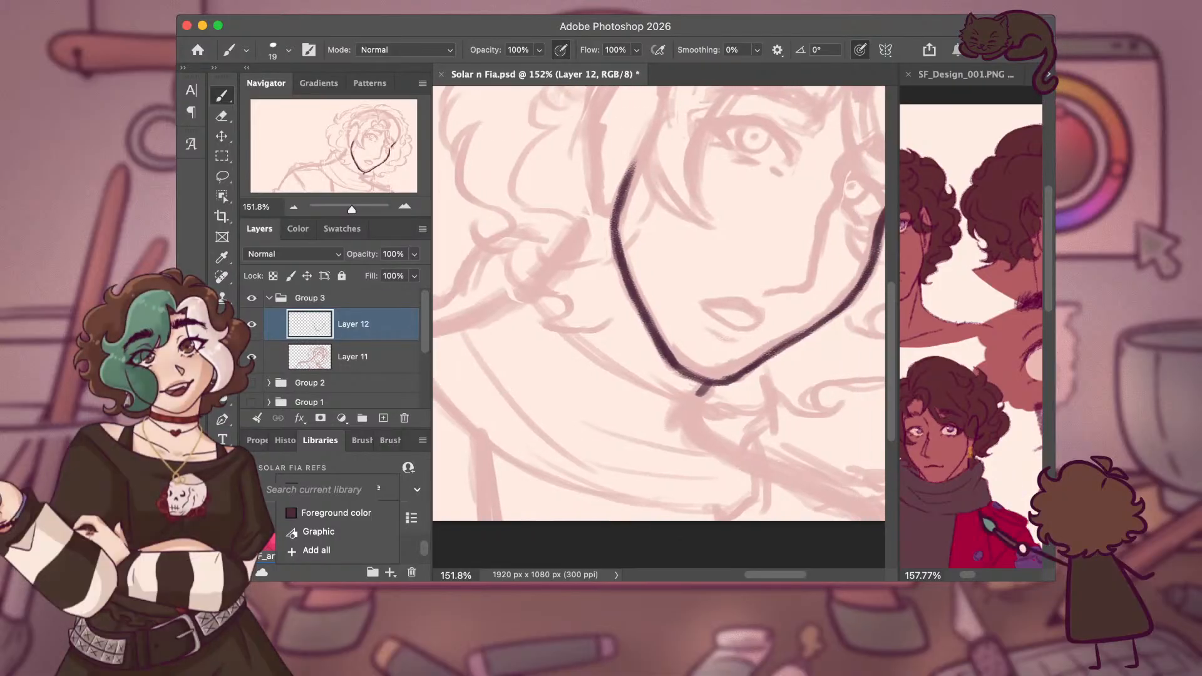
pyautogui.moveTo(563, 330); pyautogui.dragTo(665, 395)
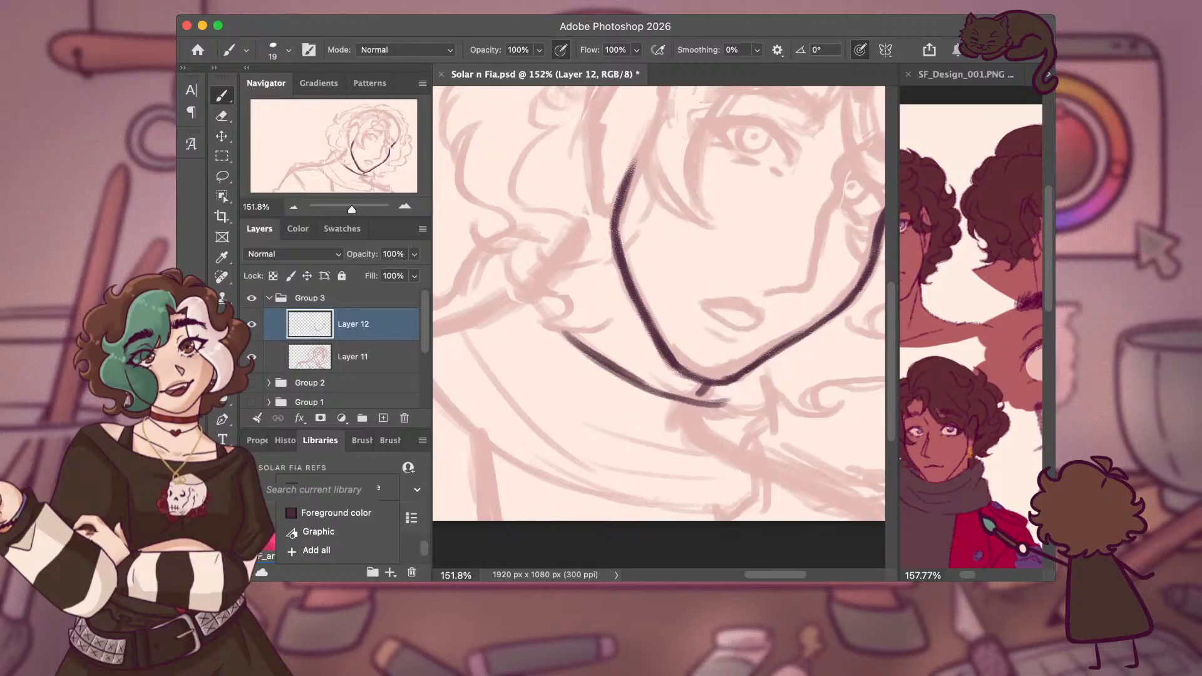
pyautogui.moveTo(763, 364)
pyautogui.mouseDown()
pyautogui.moveTo(775, 401)
pyautogui.moveTo(753, 446)
pyautogui.moveTo(759, 464)
pyautogui.moveTo(844, 455)
pyautogui.mouseUp()
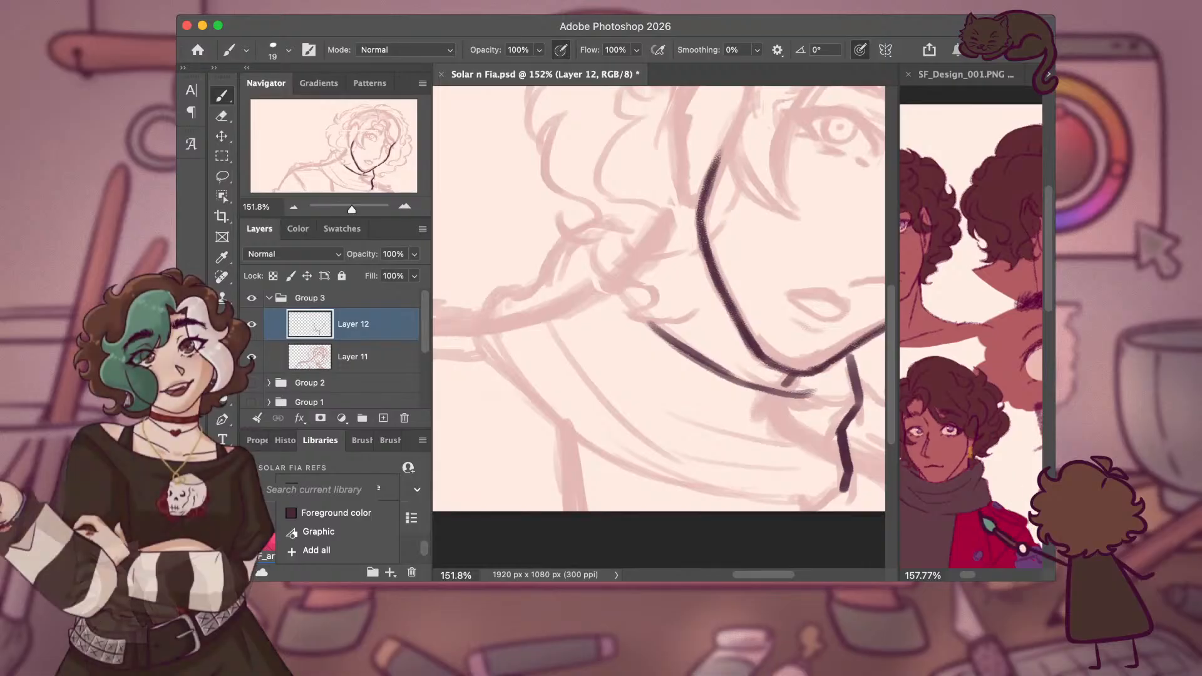
# Draw the scarf's outer contour with curved inner folds, and add a jacket line dropping below it.
pyautogui.moveTo(658, 301); pyautogui.dragTo(671, 305)
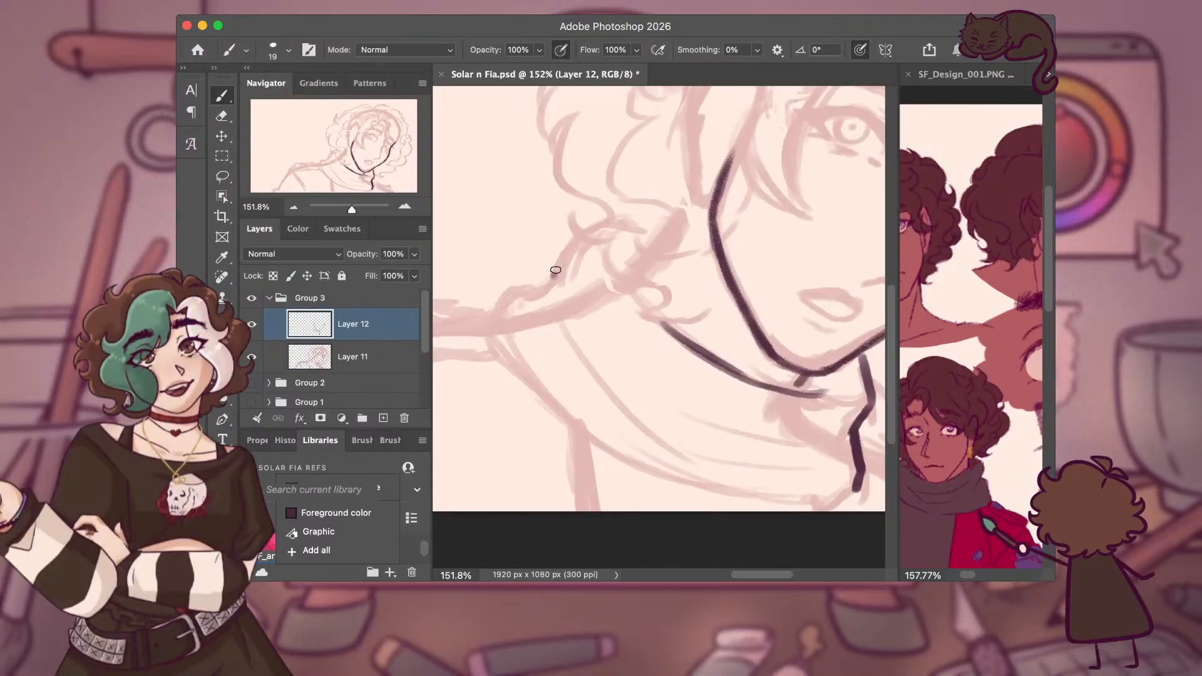
pyautogui.moveTo(551, 277)
pyautogui.mouseDown()
pyautogui.moveTo(596, 215)
pyautogui.moveTo(511, 295)
pyautogui.moveTo(424, 276)
pyautogui.moveTo(504, 282)
pyautogui.moveTo(526, 354)
pyautogui.moveTo(592, 423)
pyautogui.moveTo(689, 454)
pyautogui.moveTo(789, 463)
pyautogui.mouseUp()
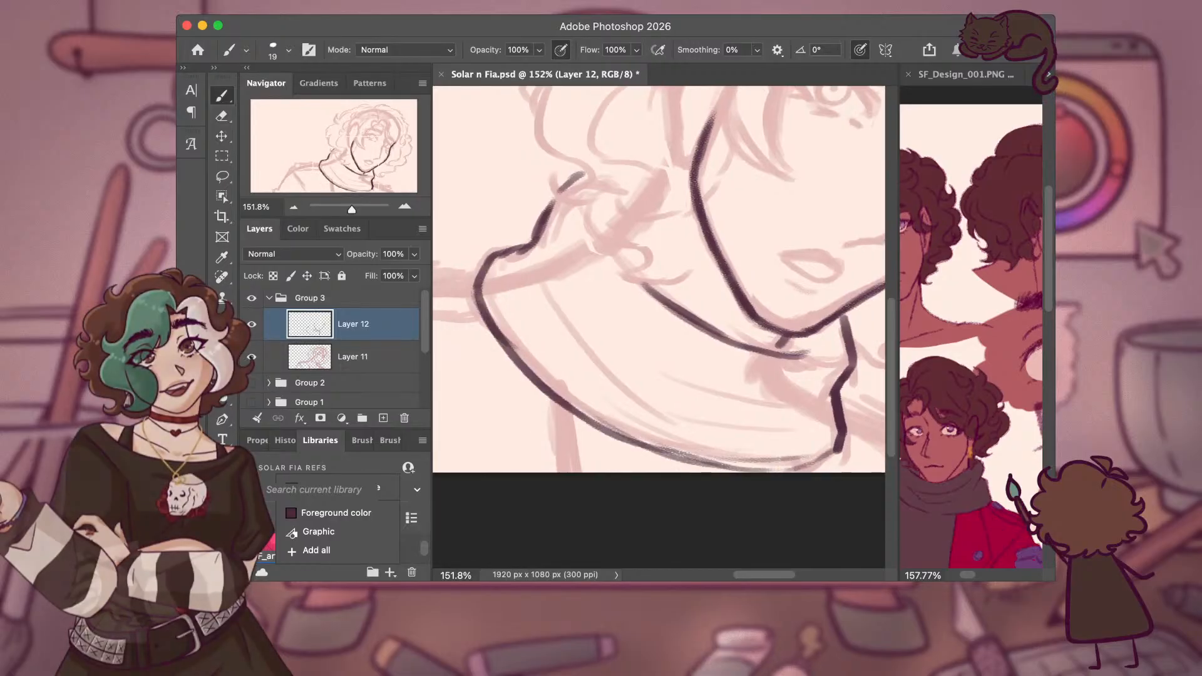
pyautogui.moveTo(548, 246); pyautogui.dragTo(681, 400)
pyautogui.moveTo(611, 327); pyautogui.dragTo(775, 397)
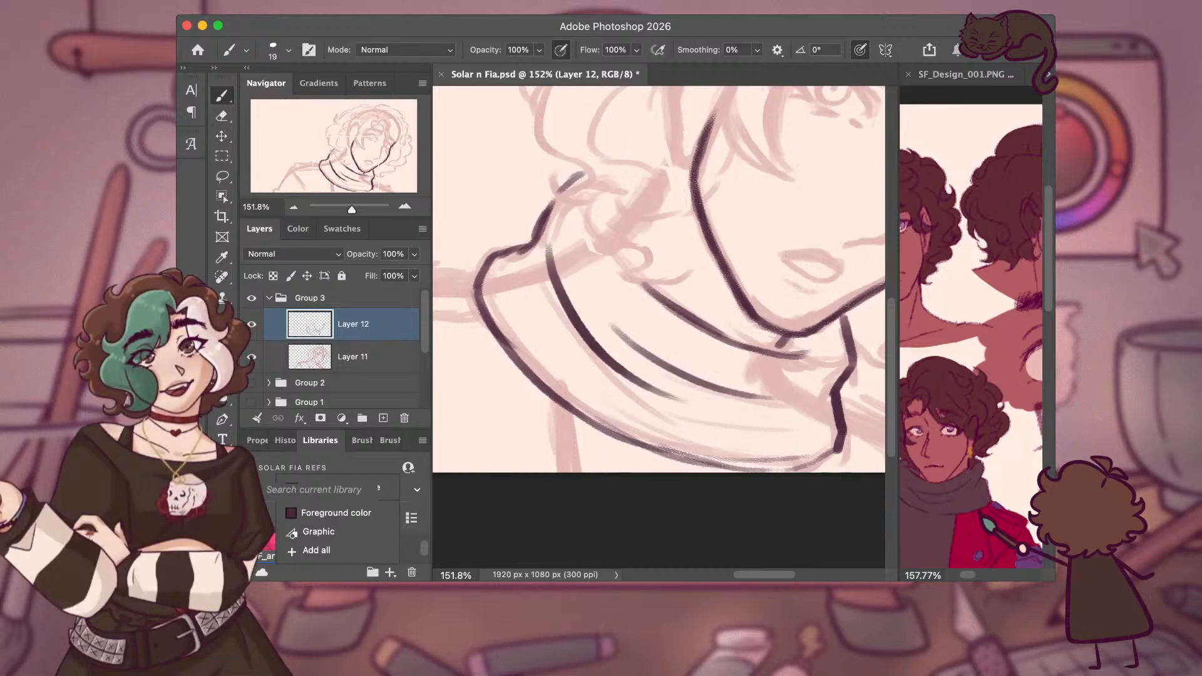
pyautogui.moveTo(575, 469); pyautogui.dragTo(848, 508)
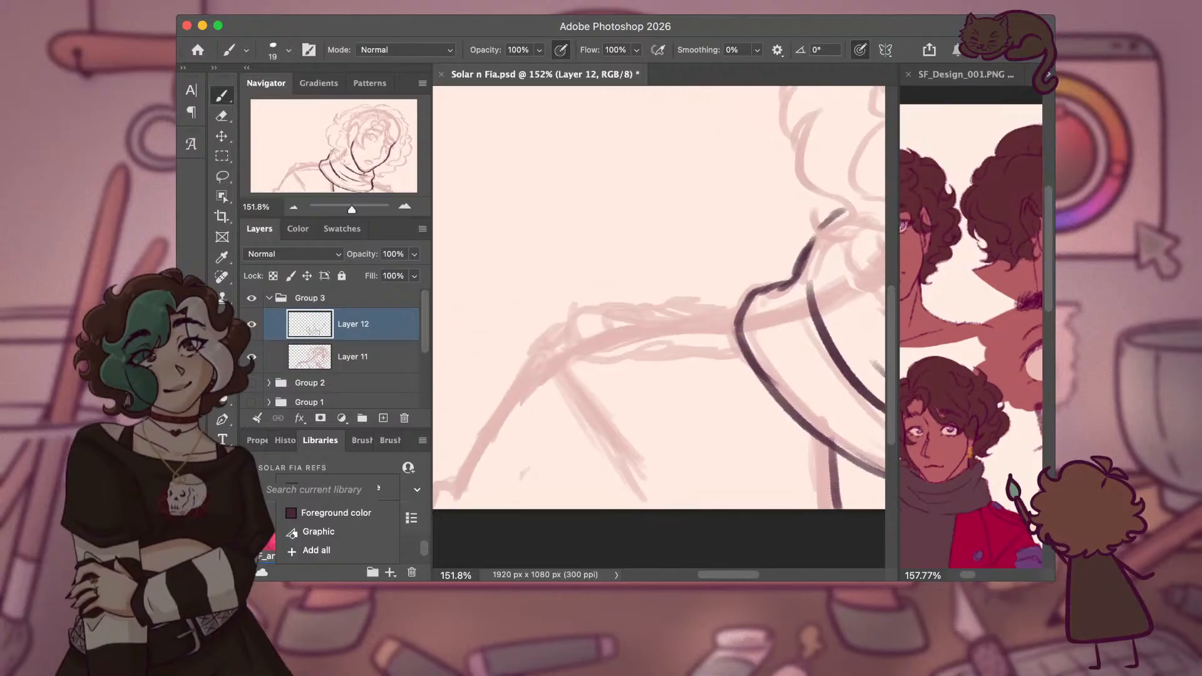
# Draw the strap-like shoulder panel between the scarf and the near shoulder's edge, including its raised upper contour.
pyautogui.moveTo(731, 347); pyautogui.dragTo(635, 359)
pyautogui.moveTo(708, 355)
pyautogui.mouseDown()
pyautogui.moveTo(638, 368)
pyautogui.moveTo(555, 362)
pyautogui.mouseUp()
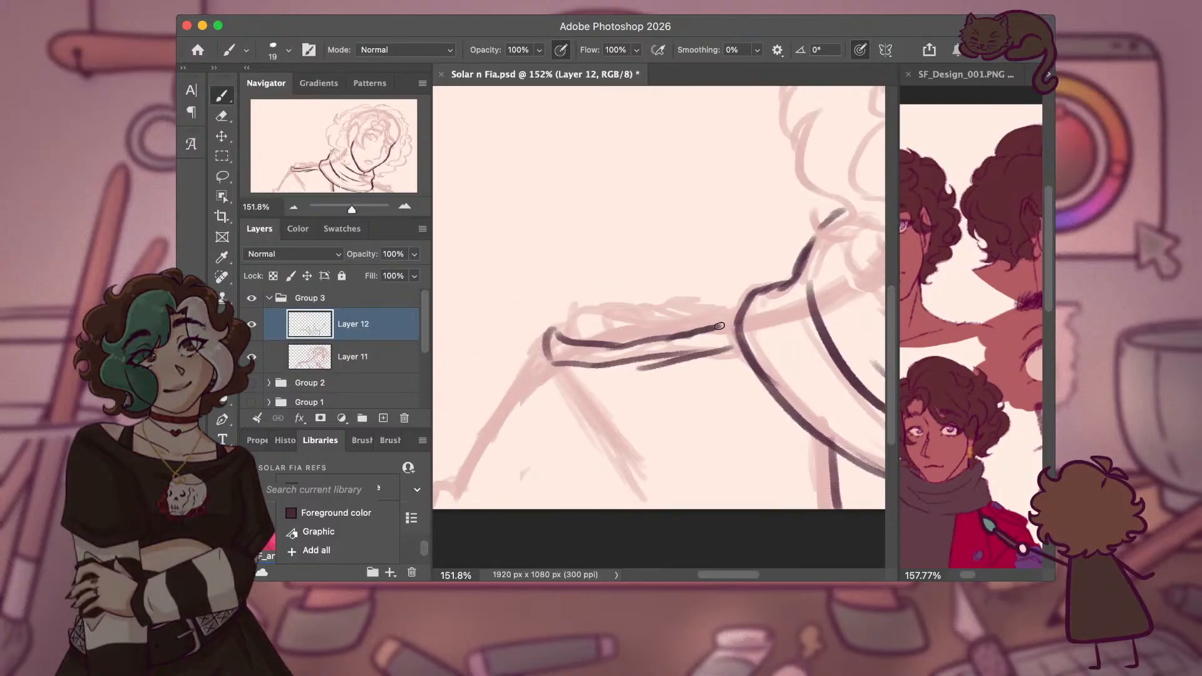
pyautogui.moveTo(687, 307)
pyautogui.mouseDown()
pyautogui.moveTo(582, 316)
pyautogui.moveTo(717, 318)
pyautogui.mouseUp()
# Draw the near sleeve's diagonal seam and outer arm contour, and add the far shoulder line beside the scarf.
pyautogui.moveTo(629, 383); pyautogui.dragTo(701, 508)
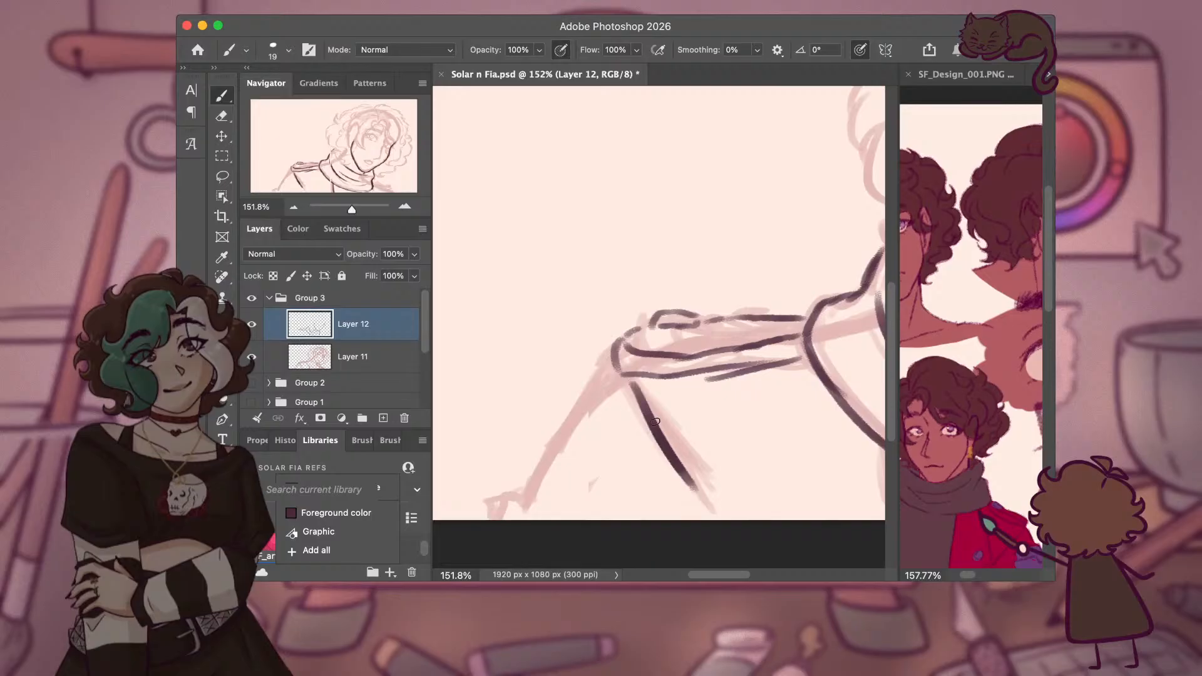
pyautogui.moveTo(655, 417); pyautogui.dragTo(706, 511)
pyautogui.moveTo(610, 357)
pyautogui.mouseDown()
pyautogui.moveTo(527, 495)
pyautogui.moveTo(499, 494)
pyautogui.mouseUp()
pyautogui.hscroll(2, 658, 300)
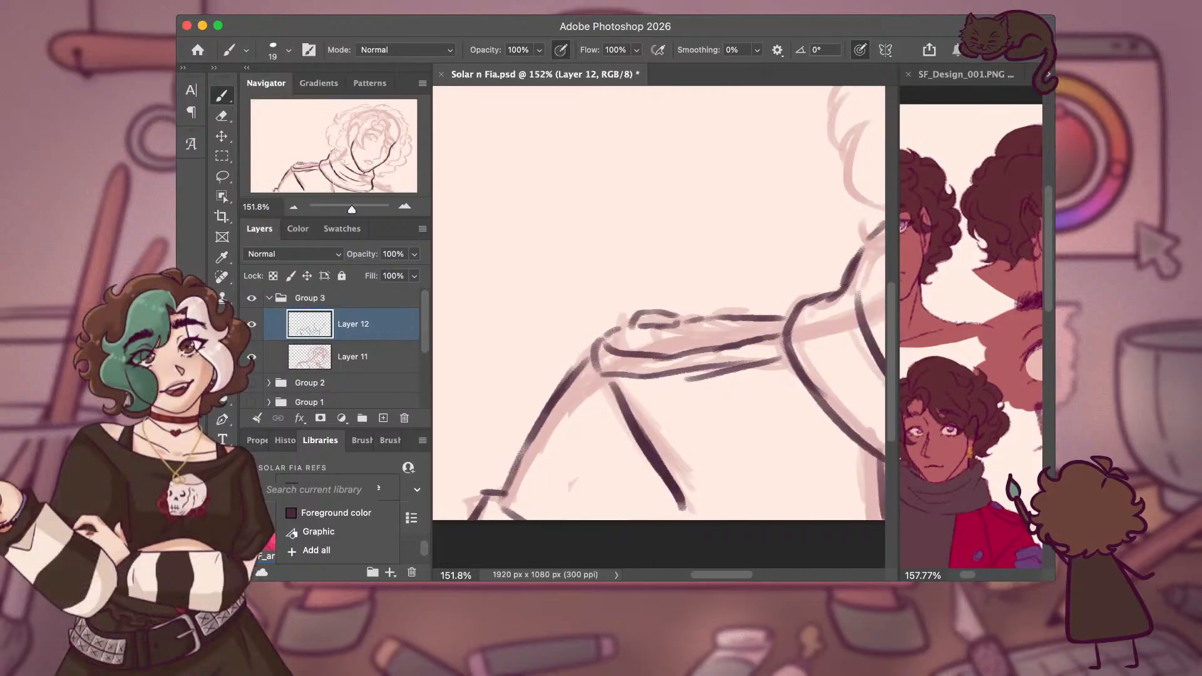
pyautogui.hscroll(10, 657, 301)
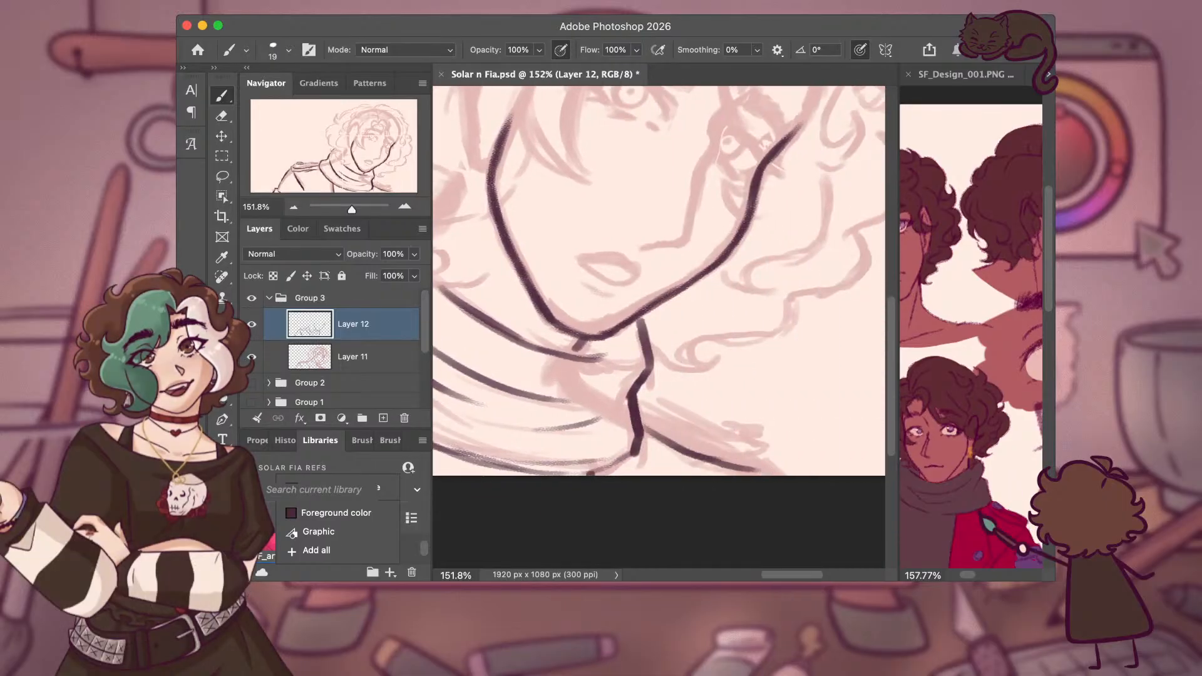
# Draw the upper contour of the far shoulder beside the scarf, with short detail strokes at its outer end.
pyautogui.moveTo(740, 424); pyautogui.dragTo(771, 462)
pyautogui.moveTo(649, 389); pyautogui.dragTo(706, 420)
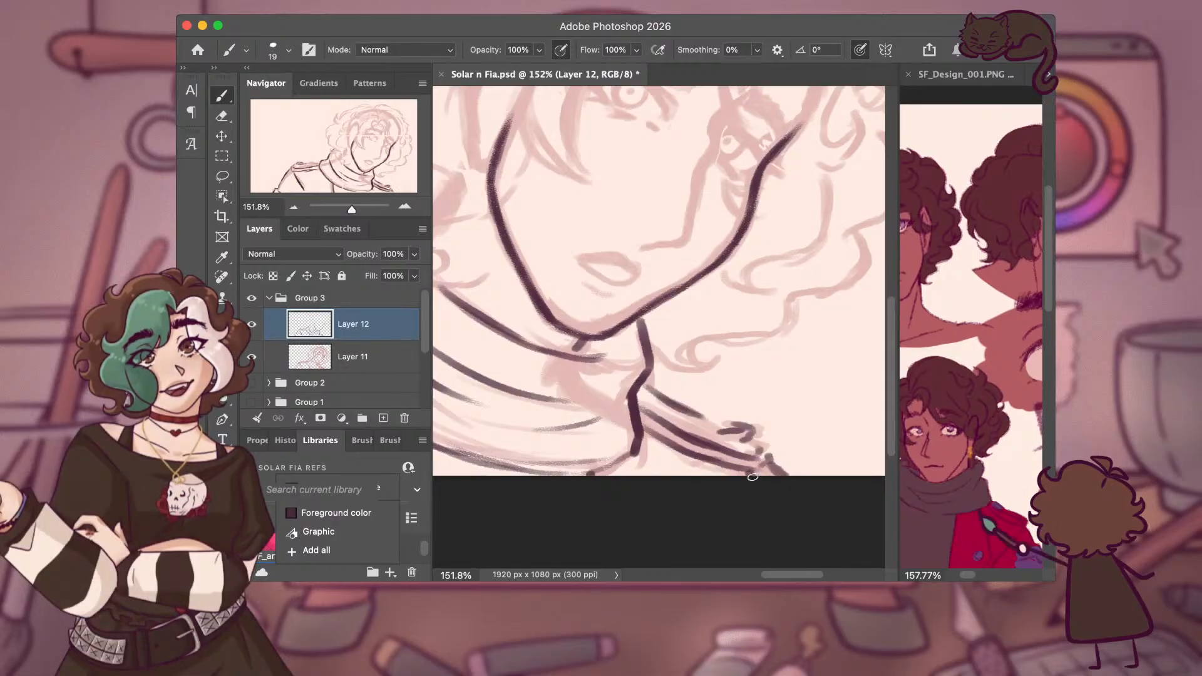
pyautogui.moveTo(752, 466)
pyautogui.mouseDown()
pyautogui.moveTo(787, 500)
pyautogui.moveTo(725, 565)
pyautogui.mouseUp()
pyautogui.moveTo(701, 438); pyautogui.dragTo(751, 438)
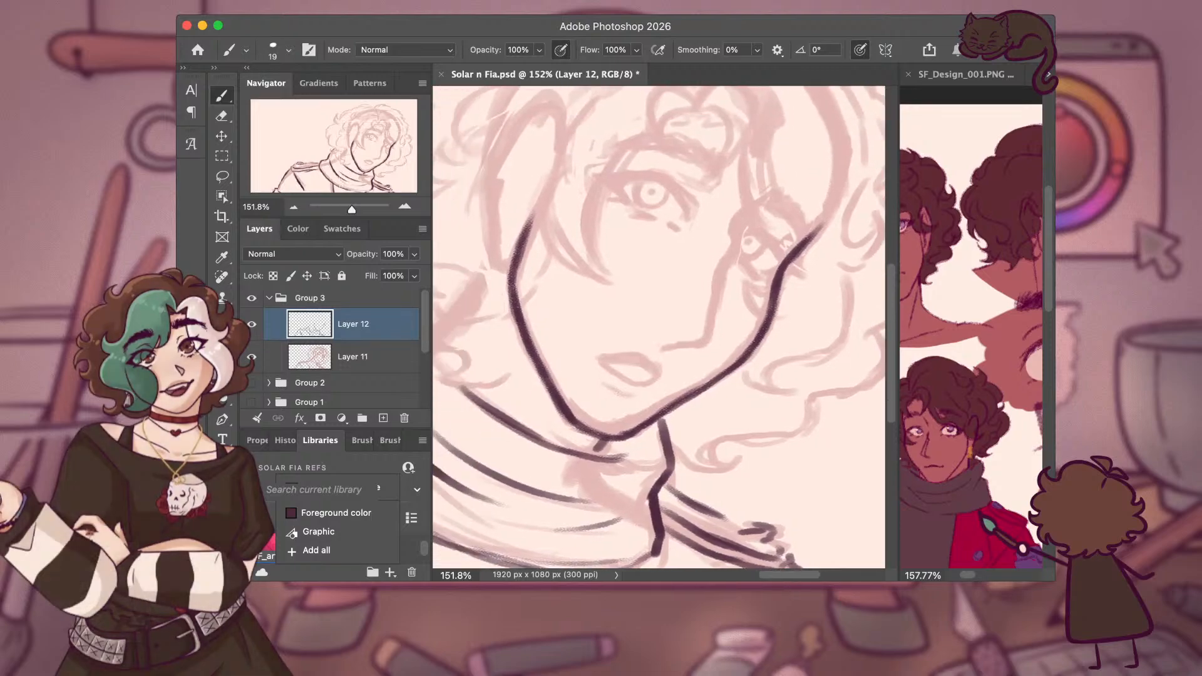
# Add a new layer above Layer 12 for the facial features and set the brush size to 12.
pyautogui.hscroll(3, 659, 326)
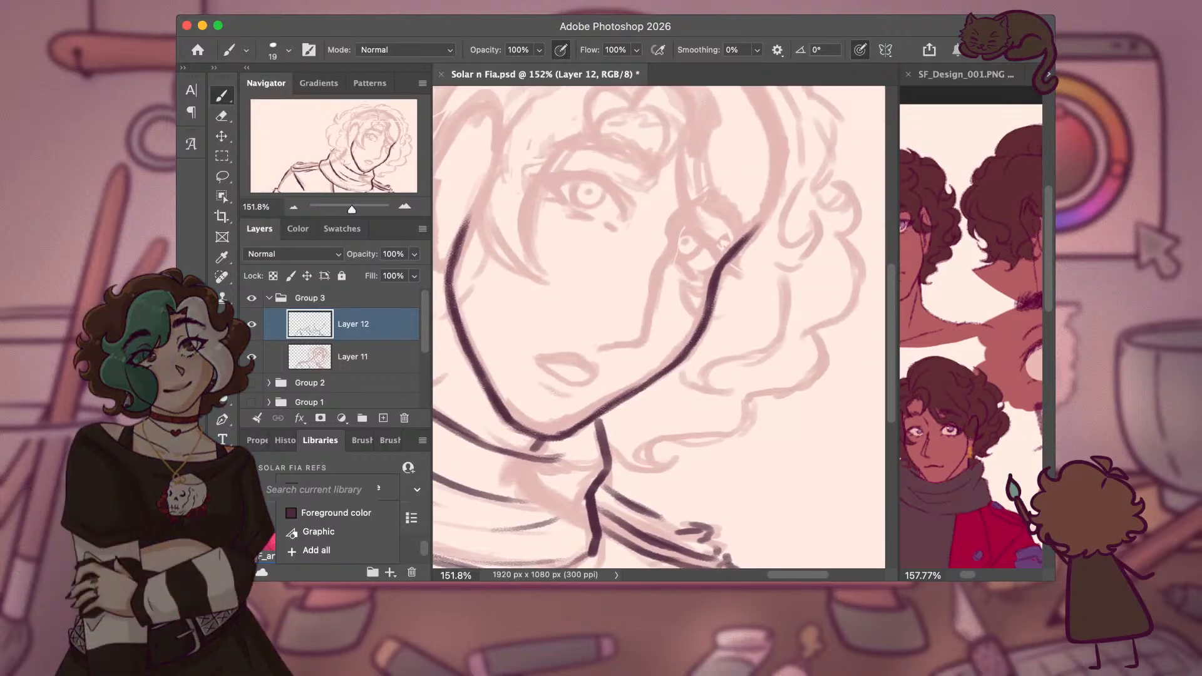
pyautogui.scroll(5, 660, 327)
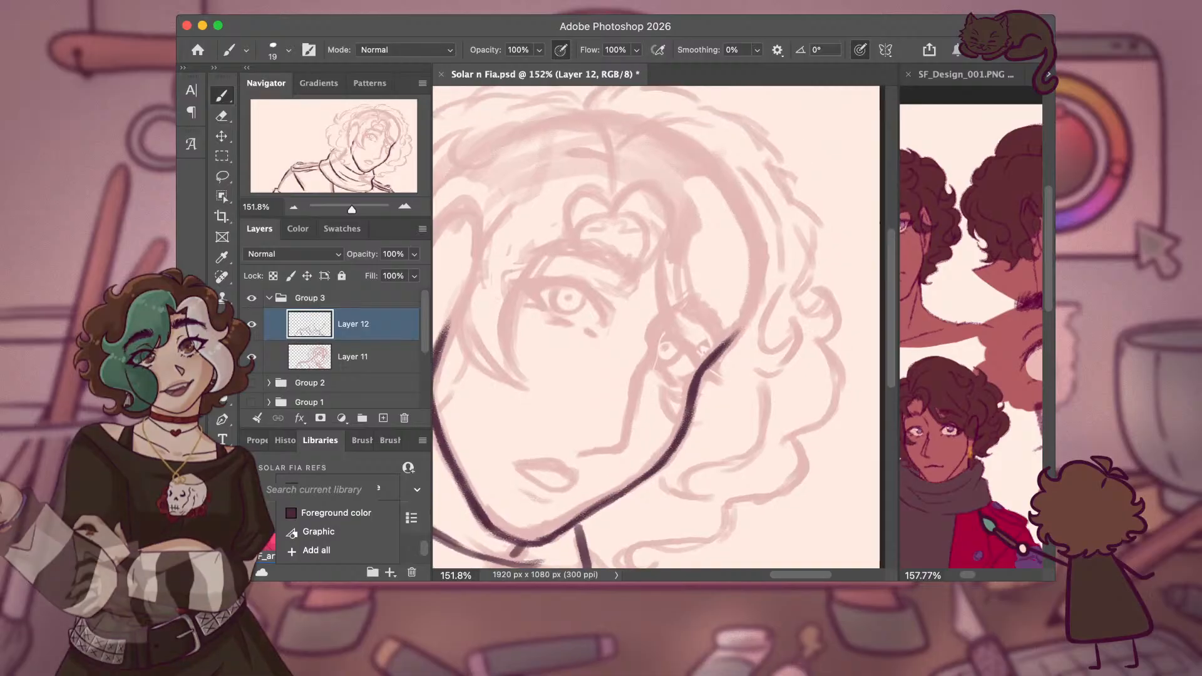
pyautogui.hscroll(-3, 659, 327)
pyautogui.scroll(-2, 659, 327)
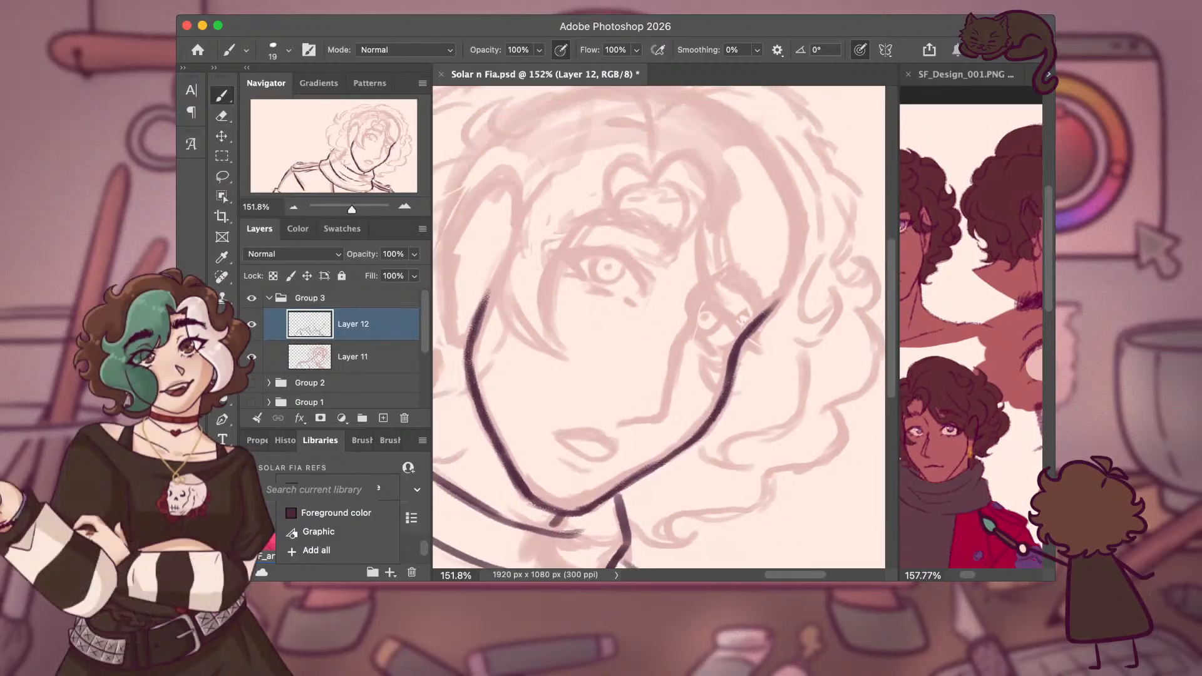
pyautogui.hscroll(-1, 660, 327)
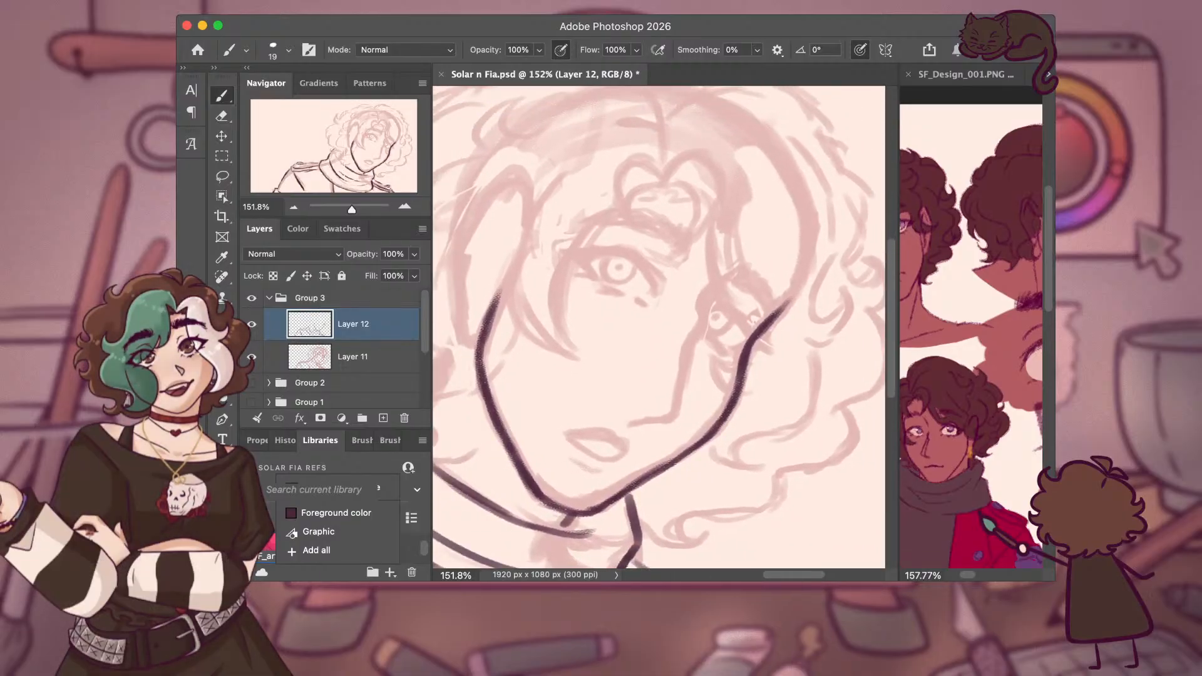
pyautogui.click(383, 418)
pyautogui.hscroll(2, 660, 327)
pyautogui.hscroll(2, 659, 327)
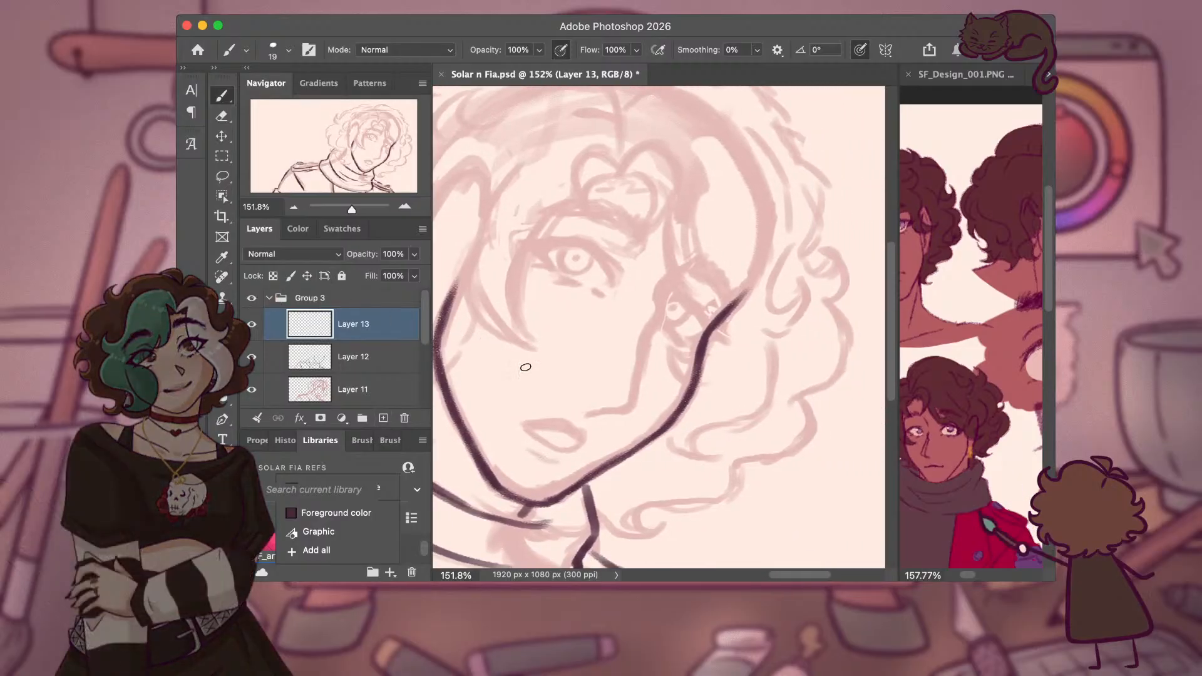
pyautogui.scroll(3, 550, 379)
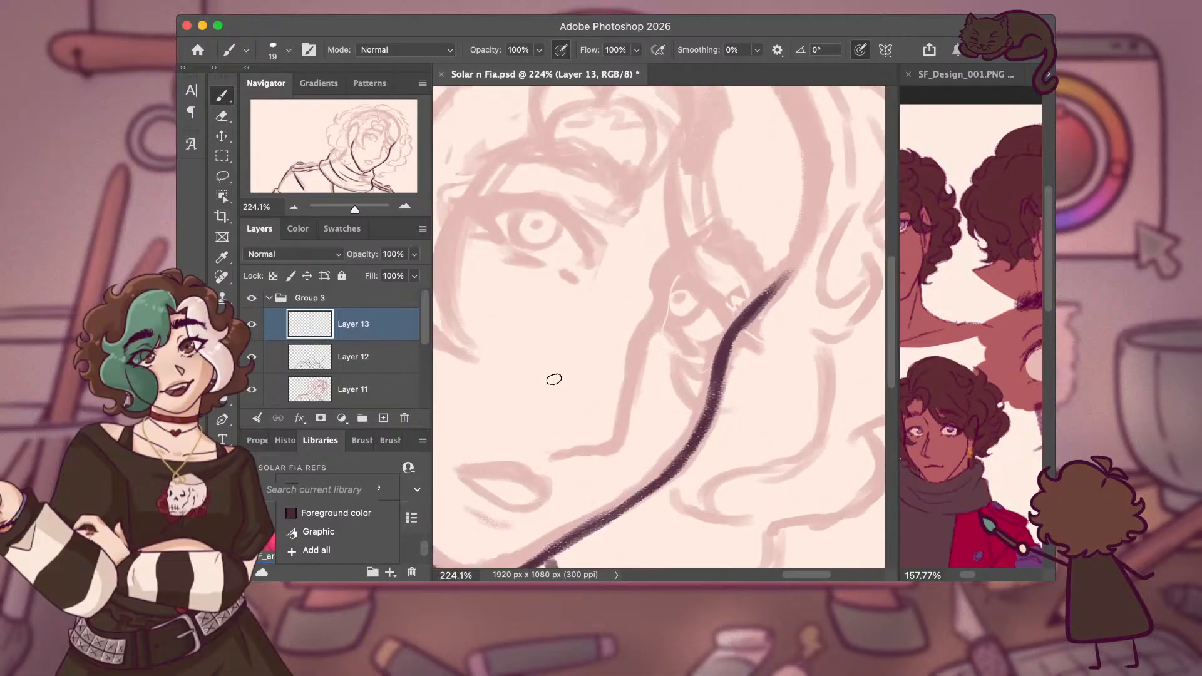
pyautogui.scroll(3, 554, 379)
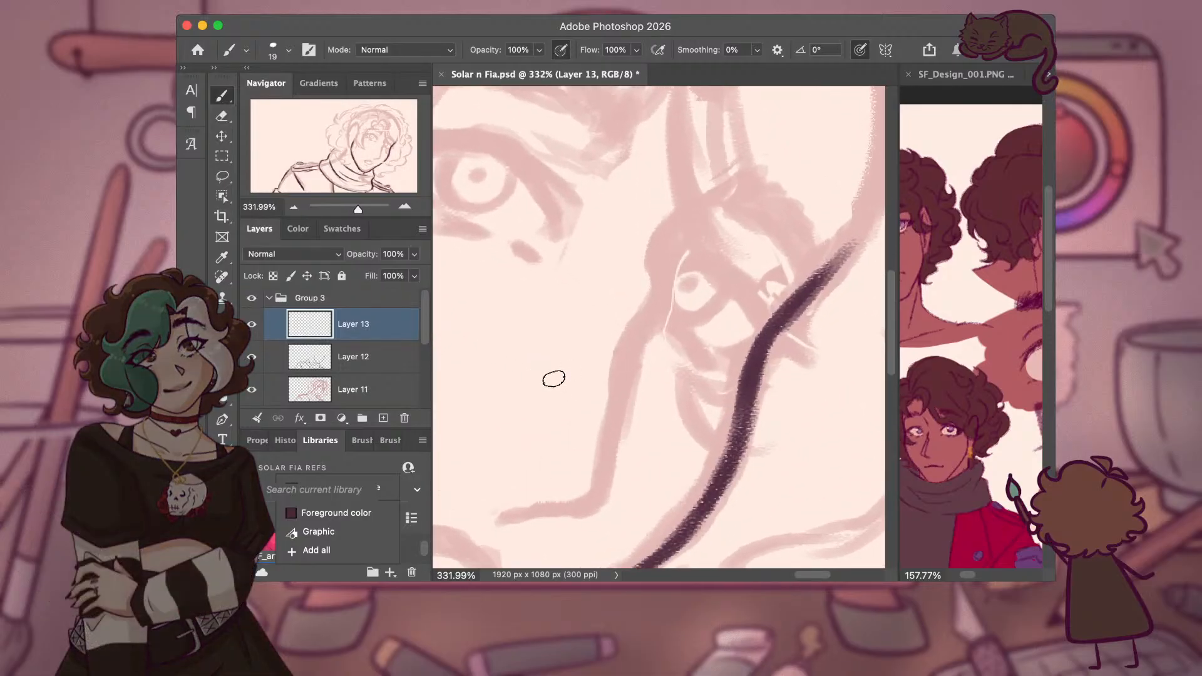
pyautogui.scroll(-3, 554, 380)
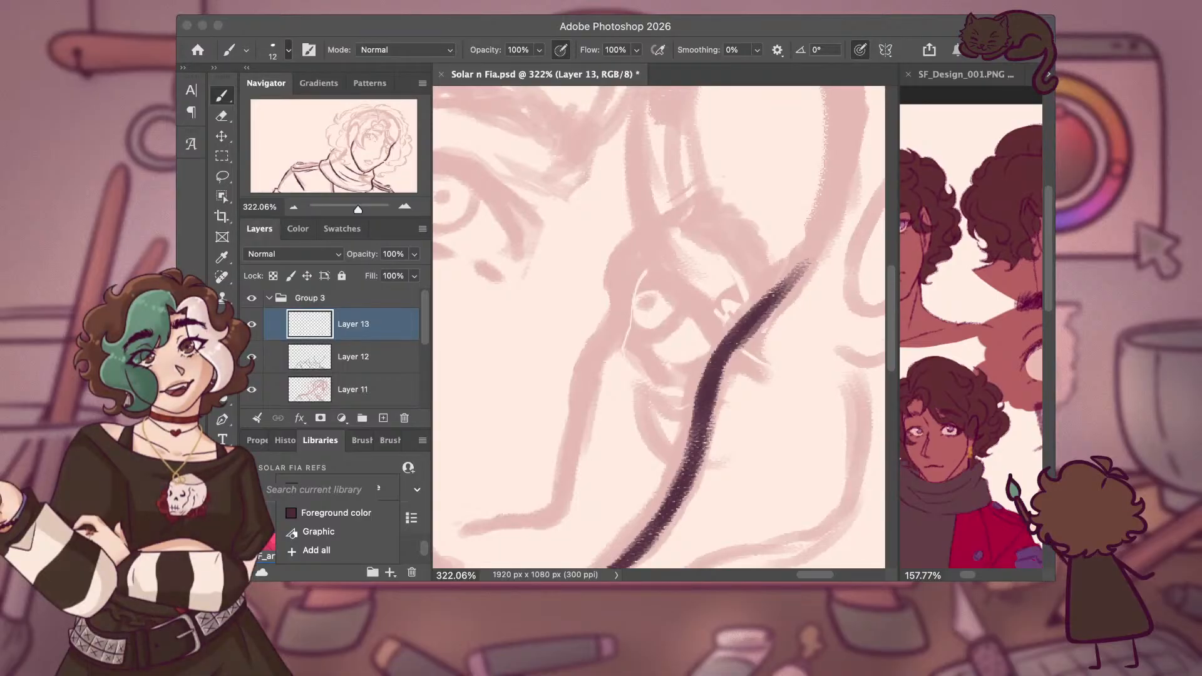
# Draw the nose profile from the far brow down the bridge to the tip, ending in a short line under the nose.
pyautogui.moveTo(684, 201); pyautogui.dragTo(643, 238)
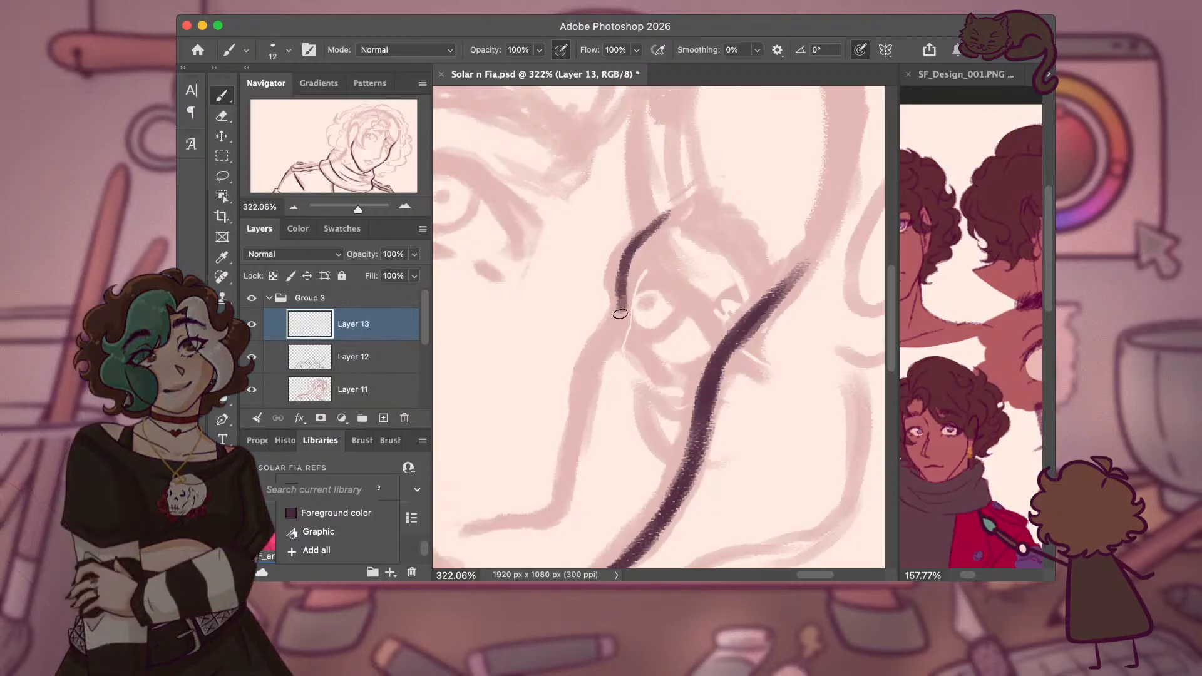
pyautogui.moveTo(617, 293)
pyautogui.mouseDown()
pyautogui.moveTo(577, 406)
pyautogui.moveTo(567, 501)
pyautogui.mouseUp()
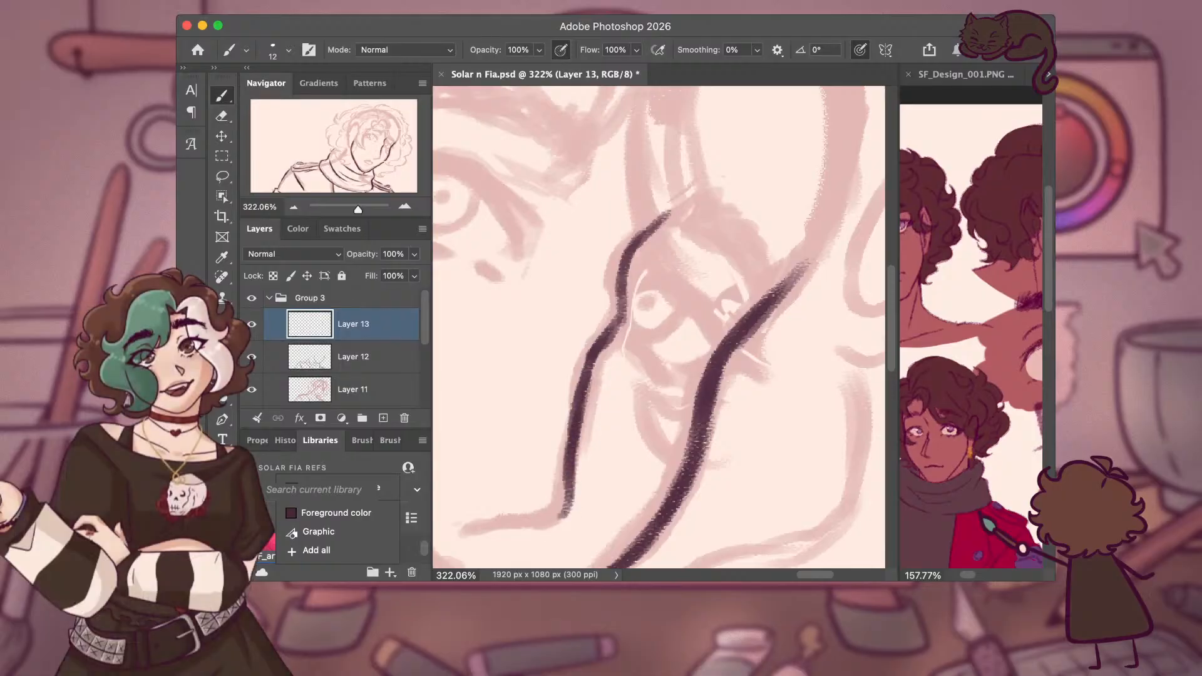
pyautogui.hscroll(-5, 658, 327)
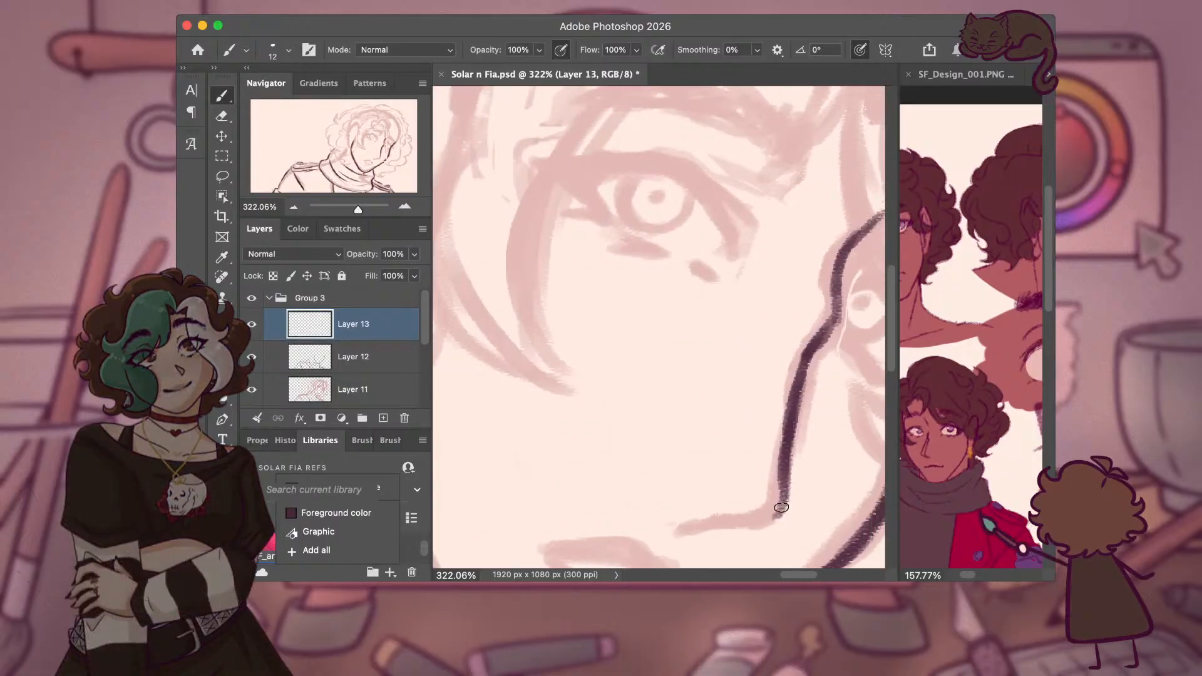
pyautogui.moveTo(760, 515); pyautogui.dragTo(681, 532)
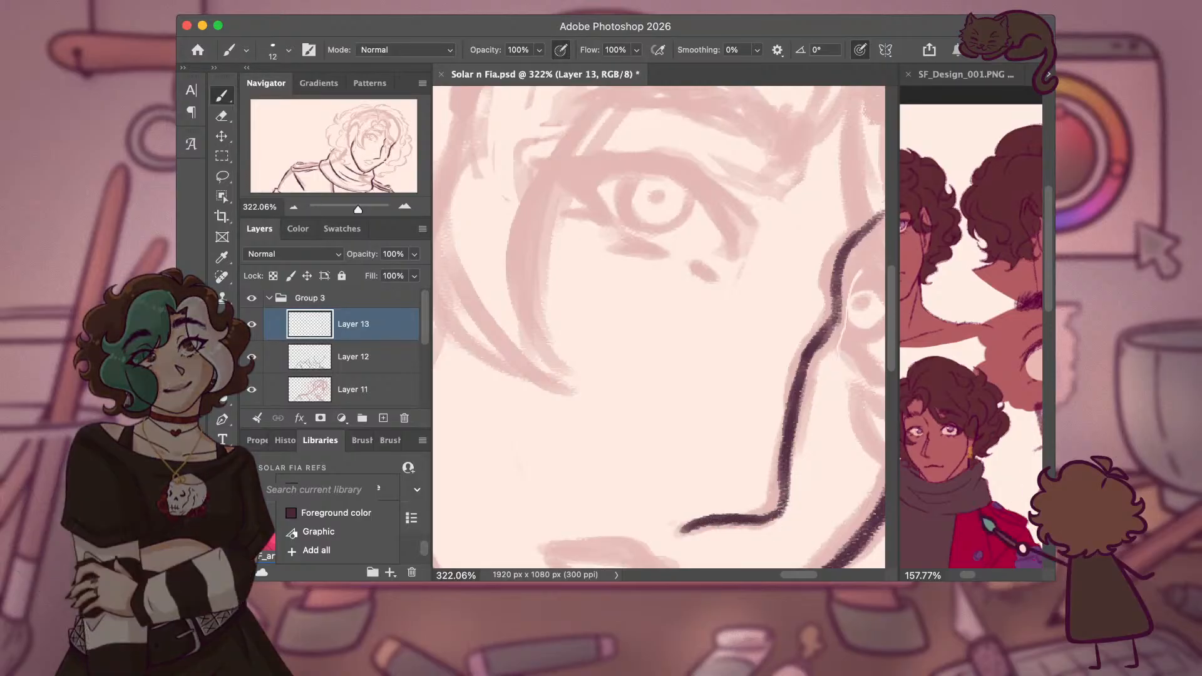
# Draw the far eye's thick upper lash line crossing the face contour, with its outer wing and broken lower lid strokes.
pyautogui.hscroll(5, 830, 575)
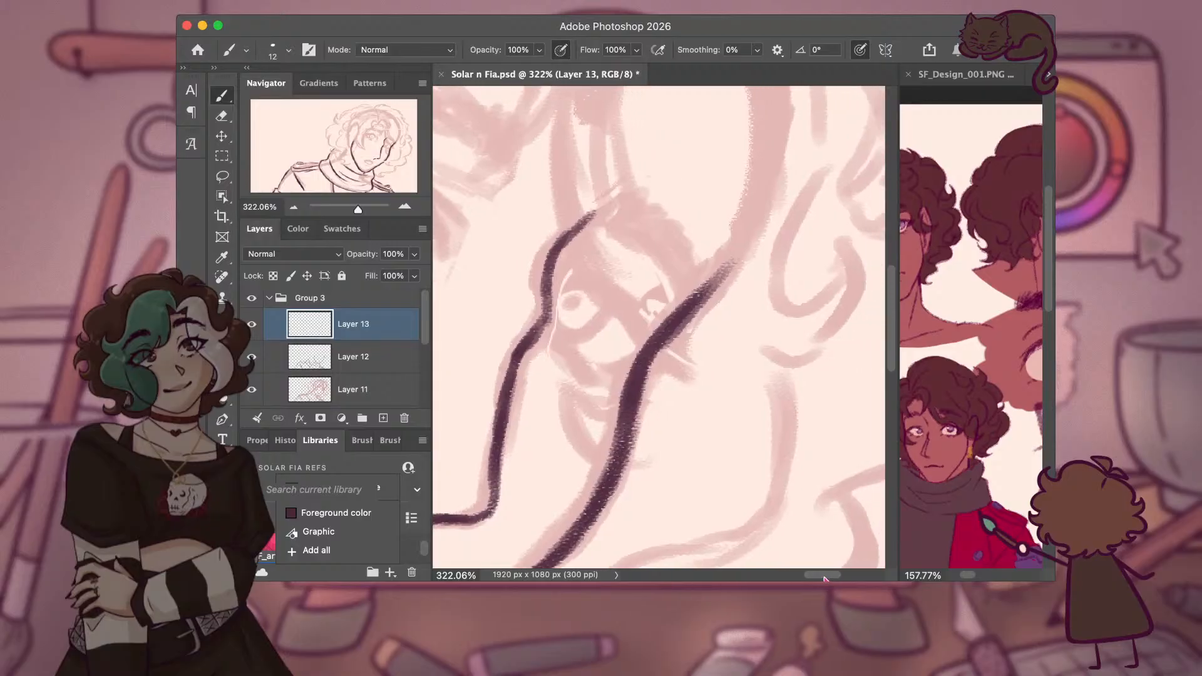
pyautogui.hscroll(-4, 830, 577)
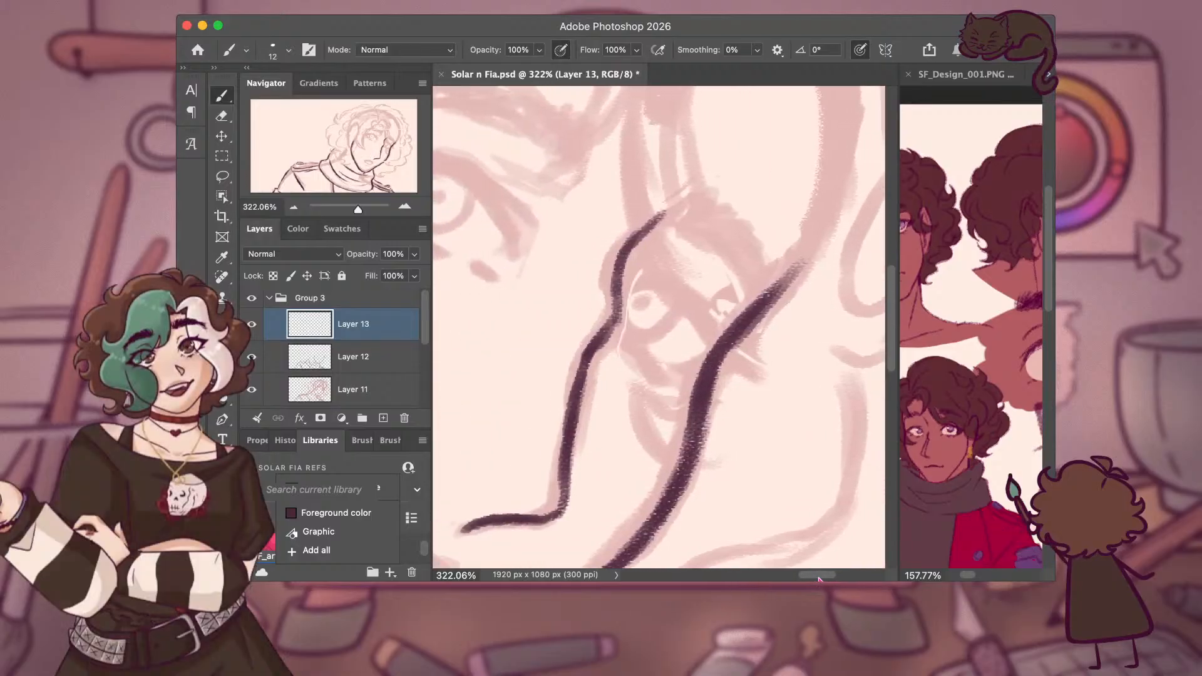
pyautogui.hscroll(-1, 818, 577)
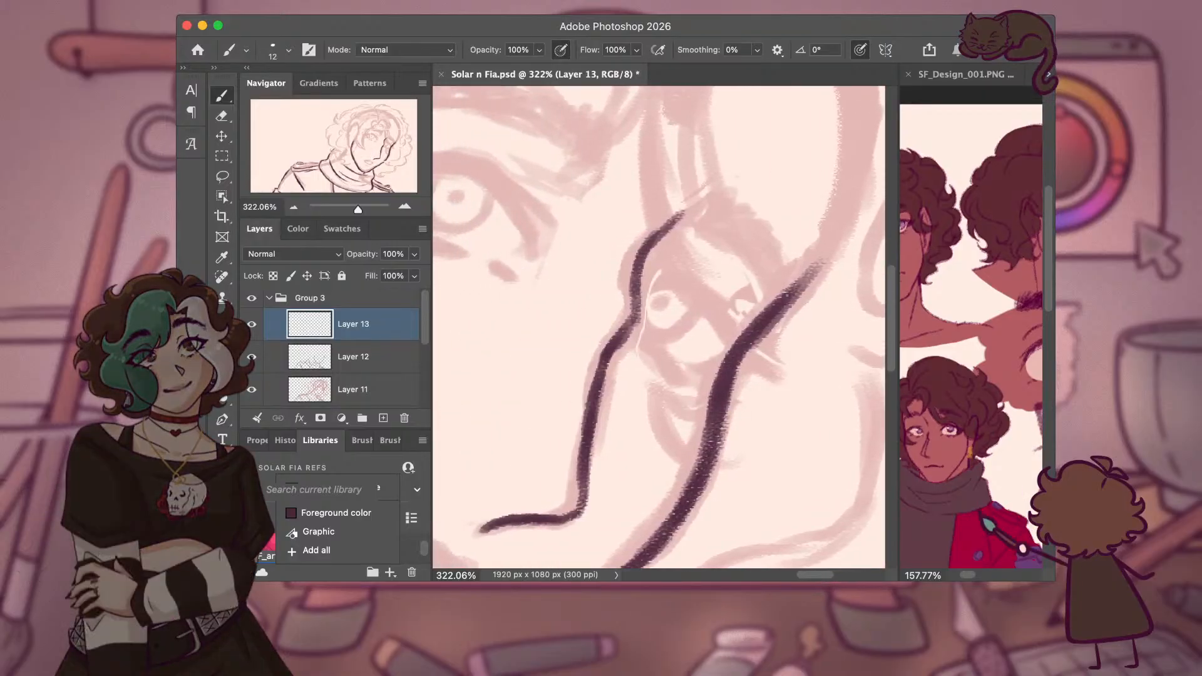
pyautogui.scroll(-1, 893, 383)
pyautogui.scroll(-2, 894, 384)
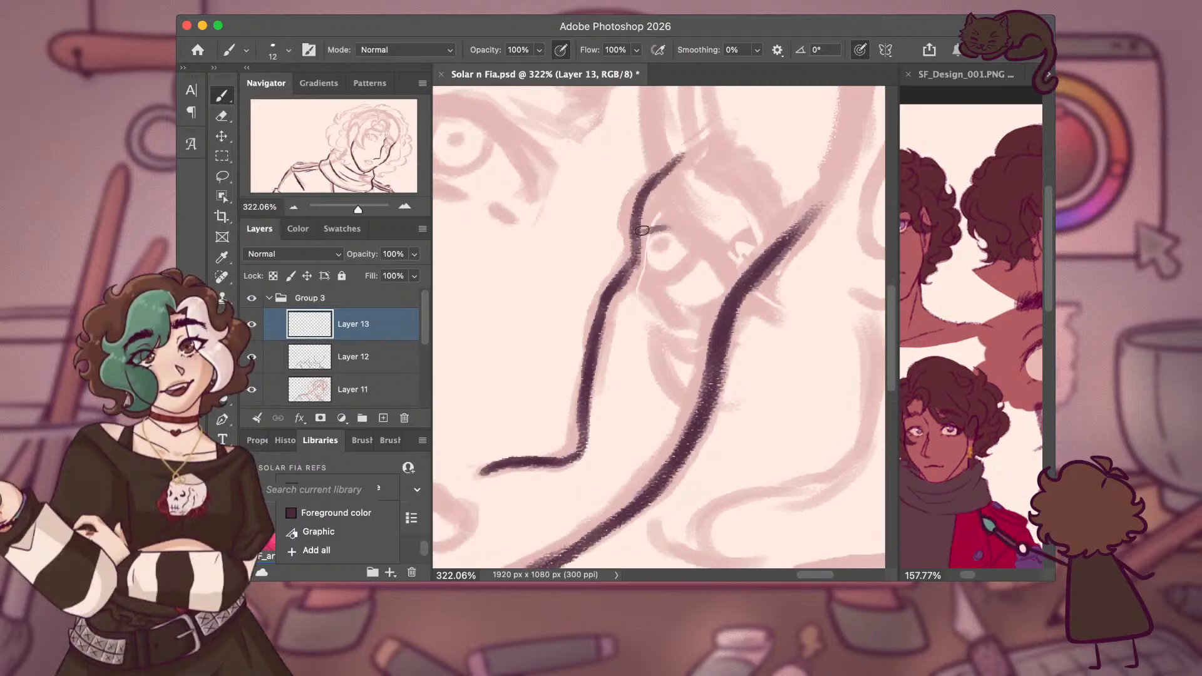
pyautogui.moveTo(642, 236)
pyautogui.mouseDown()
pyautogui.moveTo(697, 240)
pyautogui.moveTo(671, 224)
pyautogui.moveTo(749, 306)
pyautogui.moveTo(712, 263)
pyautogui.moveTo(723, 298)
pyautogui.mouseUp()
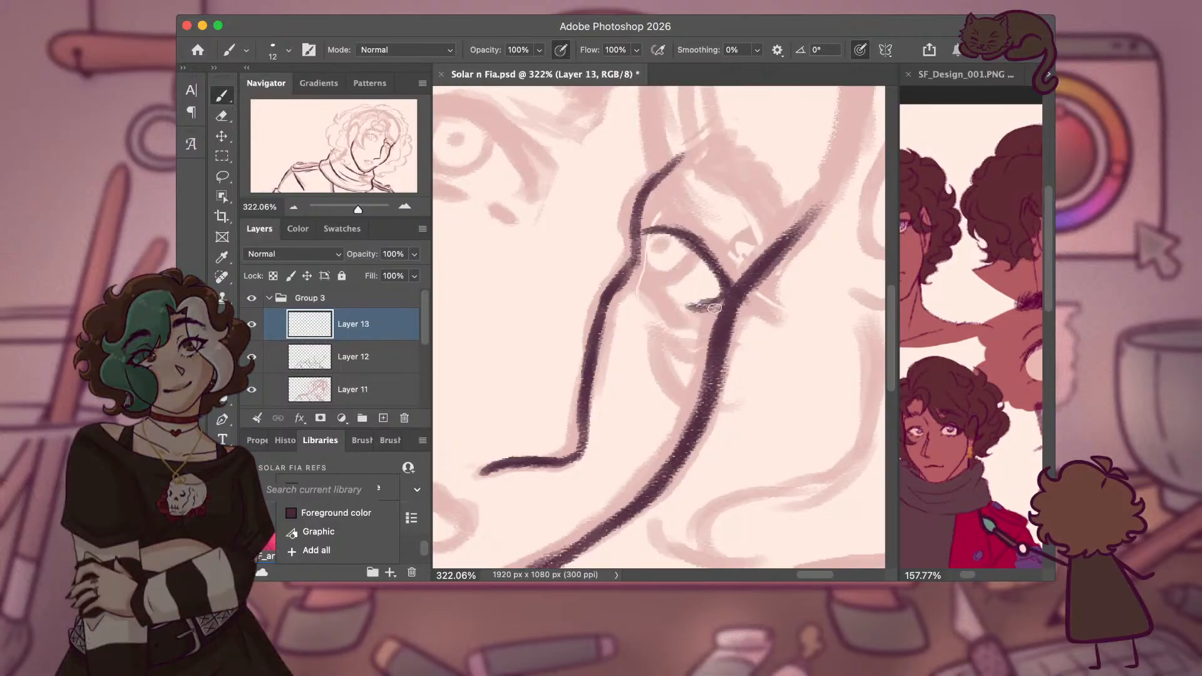
pyautogui.moveTo(642, 233)
pyautogui.mouseDown()
pyautogui.moveTo(707, 239)
pyautogui.moveTo(782, 330)
pyautogui.moveTo(694, 307)
pyautogui.mouseUp()
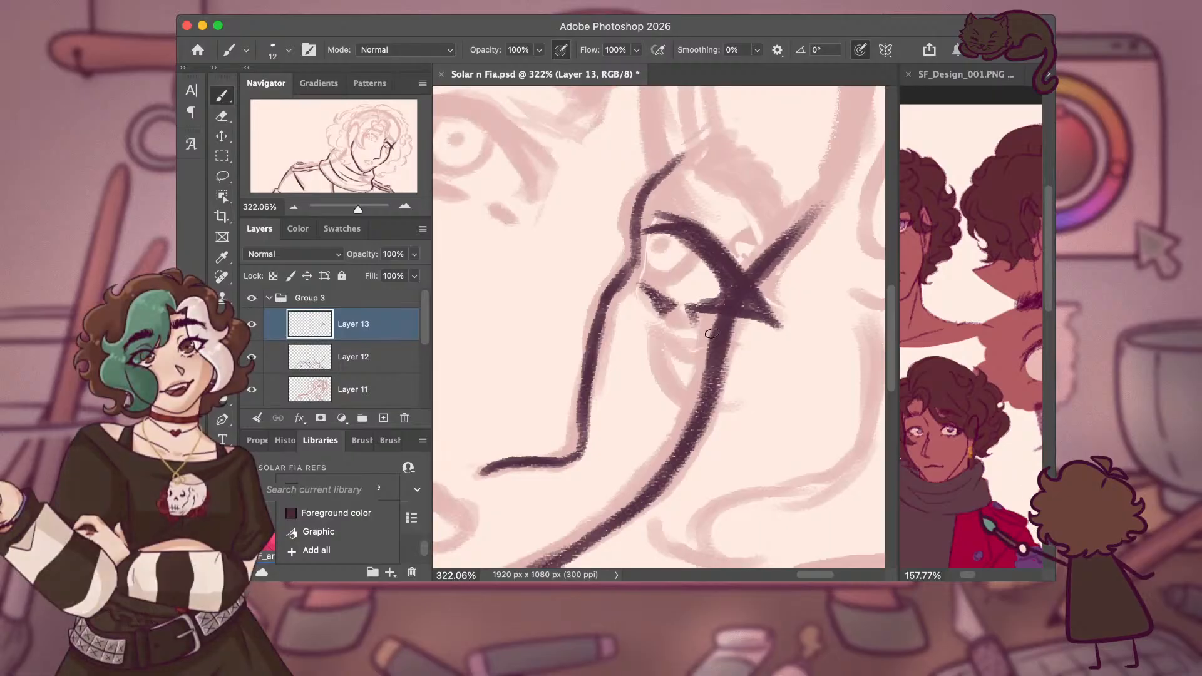
# Draw the near eye's arched upper lid from the inner corner around to the outer corner, reworking the outer end.
pyautogui.hscroll(-4, 725, 337)
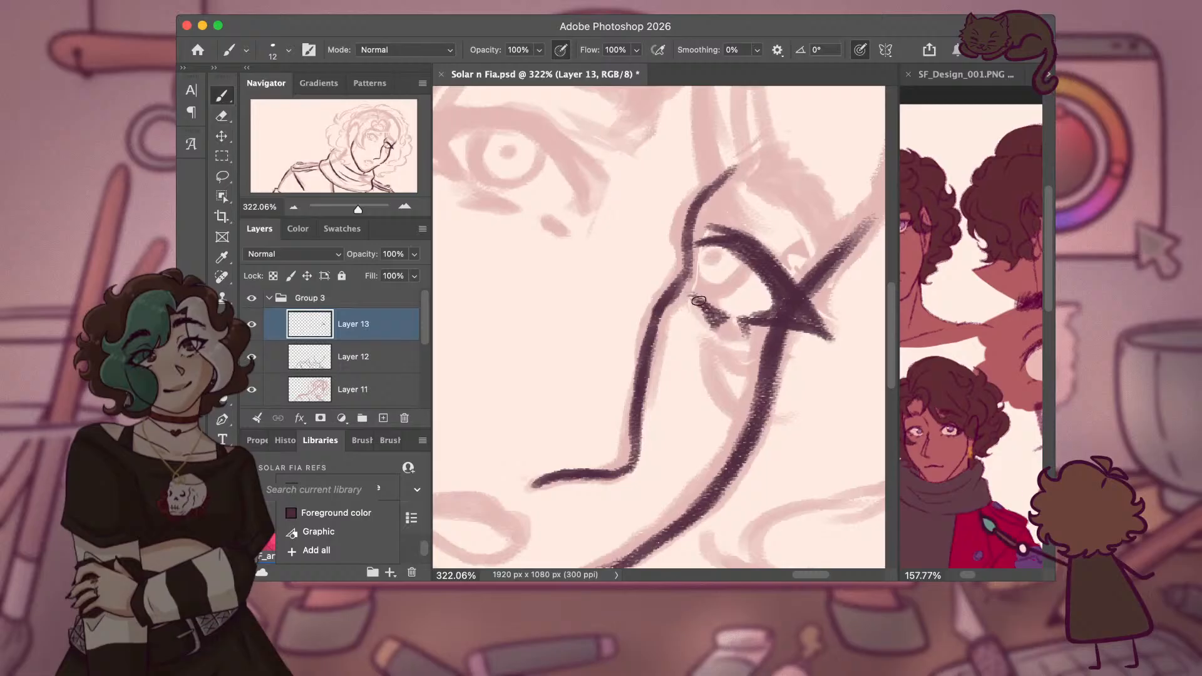
pyautogui.hscroll(-4, 725, 336)
pyautogui.scroll(2, 724, 336)
pyautogui.hscroll(-8, 659, 327)
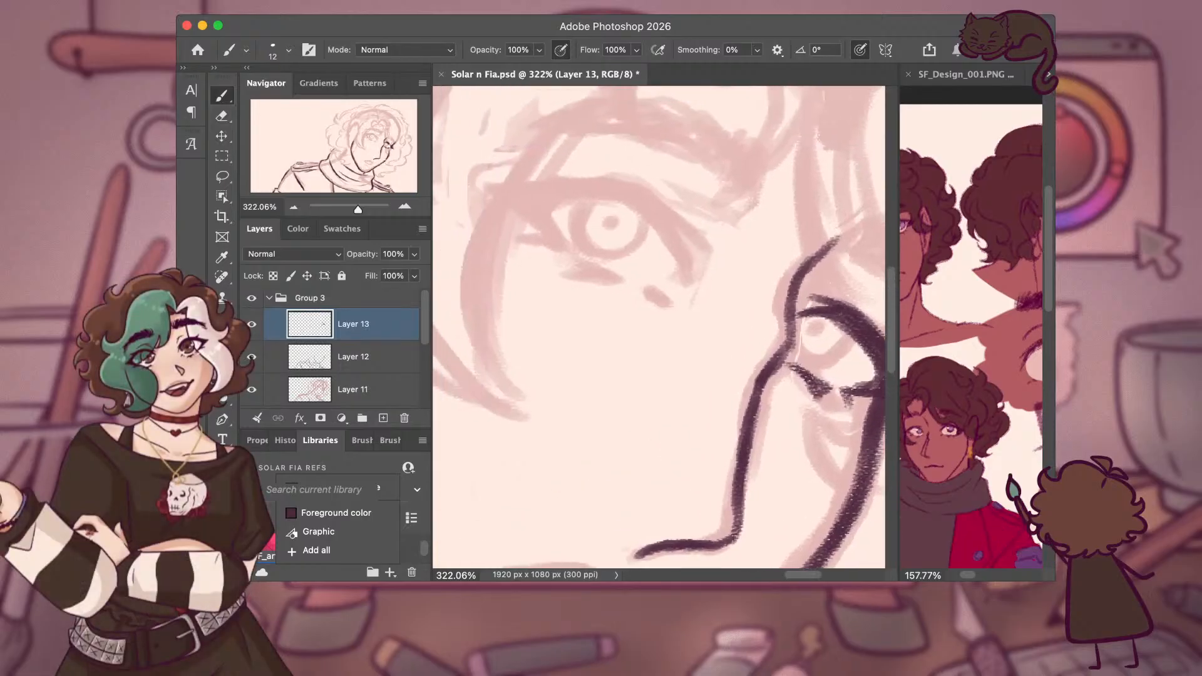
pyautogui.scroll(8, 659, 327)
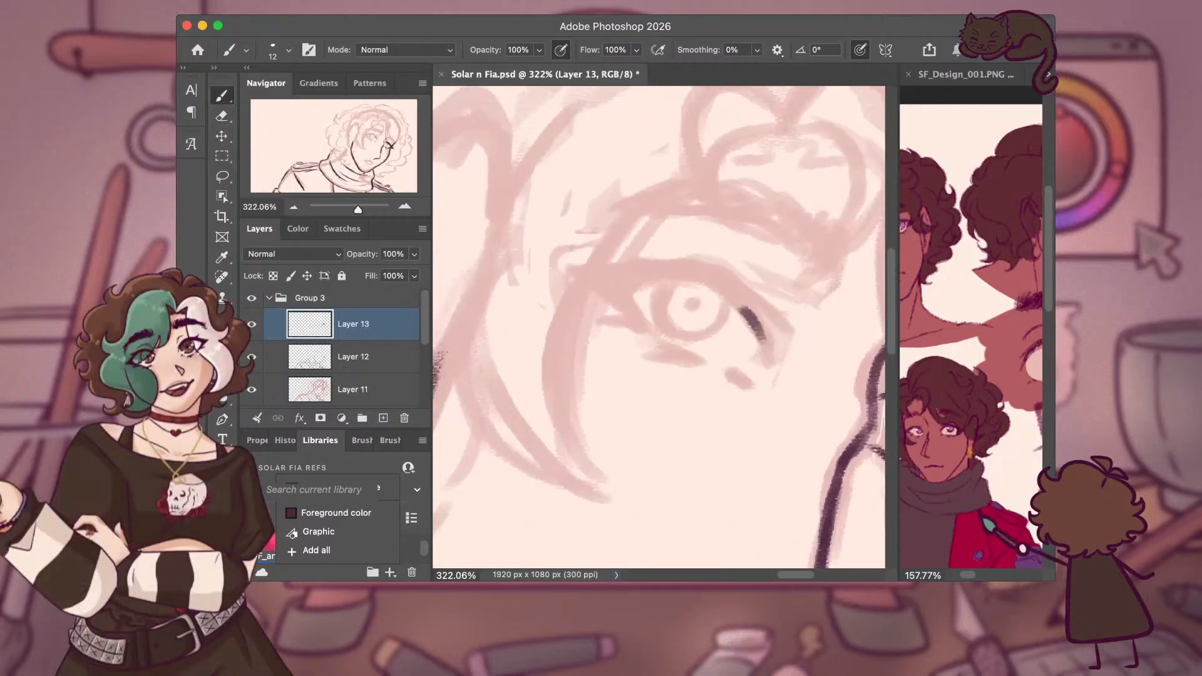
pyautogui.moveTo(744, 309)
pyautogui.mouseDown()
pyautogui.moveTo(697, 279)
pyautogui.moveTo(647, 279)
pyautogui.moveTo(627, 291)
pyautogui.moveTo(646, 322)
pyautogui.mouseUp()
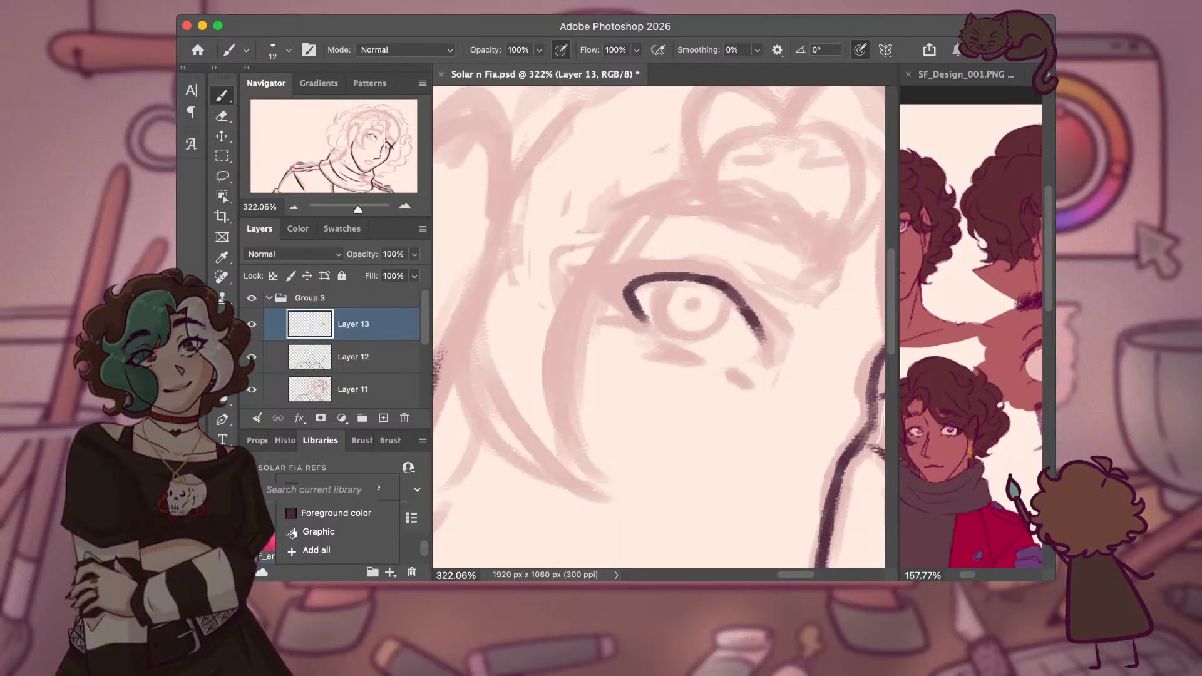
pyautogui.press('super+z')
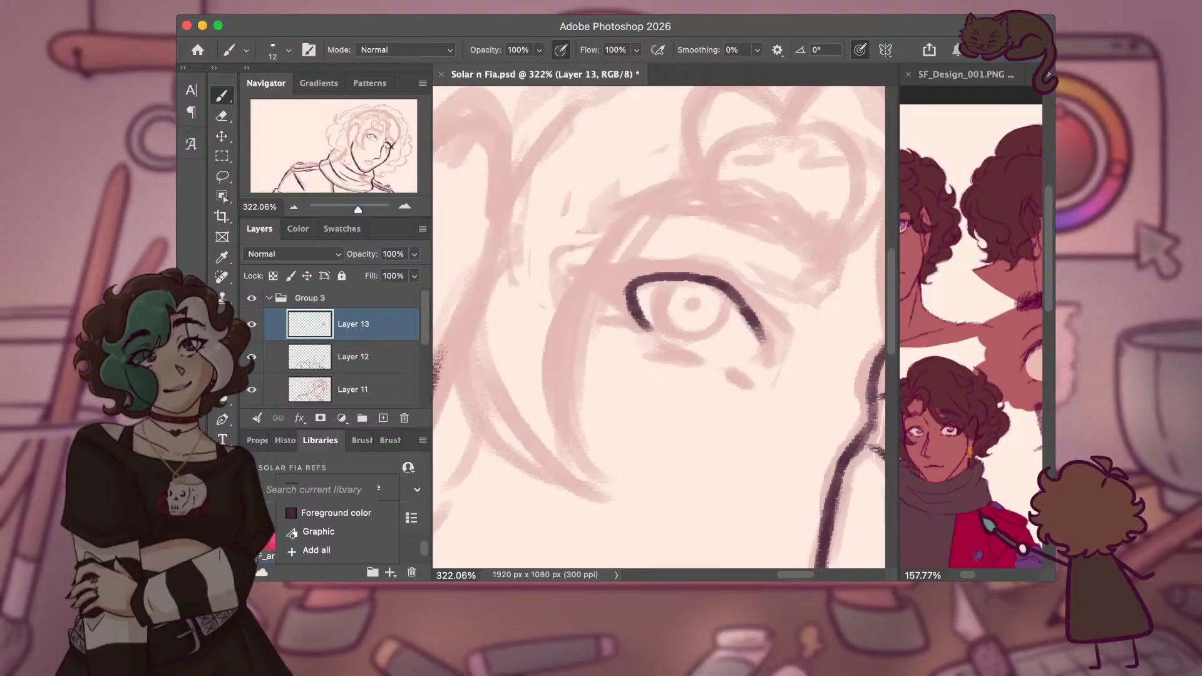
# Thicken the near eye's upper lash line into a filled outer wing and a heavier, pointed inner corner.
pyautogui.moveTo(733, 293); pyautogui.dragTo(775, 352)
pyautogui.moveTo(707, 269)
pyautogui.mouseDown()
pyautogui.moveTo(739, 280)
pyautogui.moveTo(724, 262)
pyautogui.mouseUp()
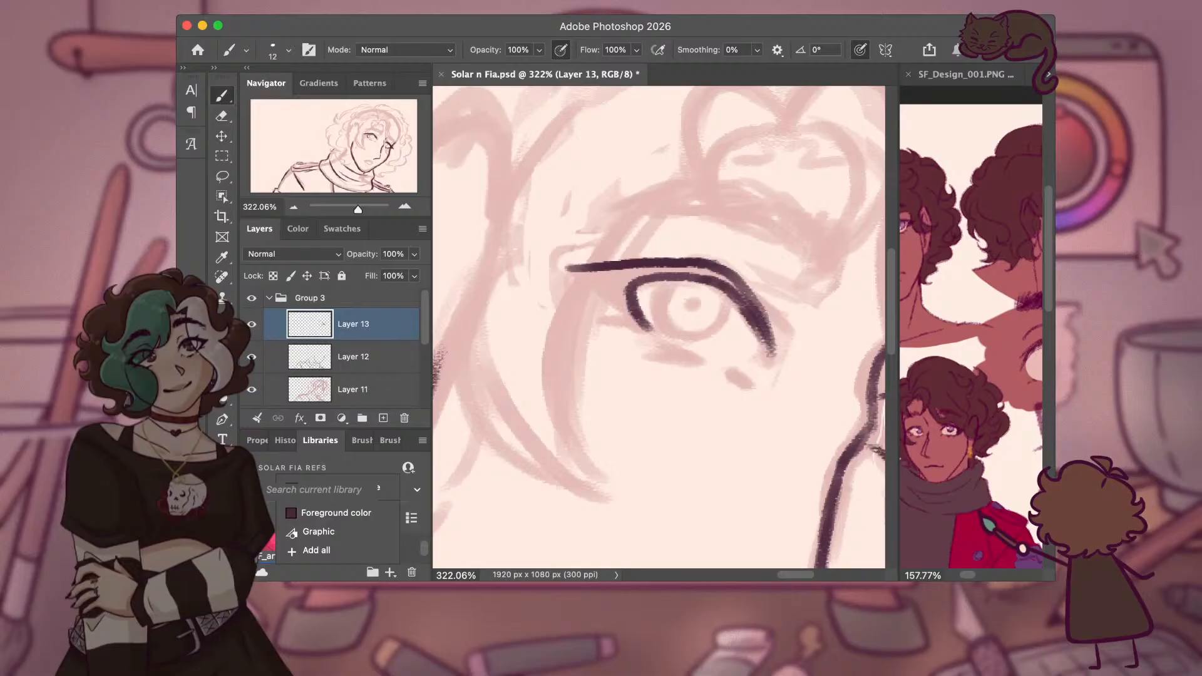
pyautogui.moveTo(568, 268)
pyautogui.mouseDown()
pyautogui.moveTo(657, 337)
pyautogui.moveTo(585, 270)
pyautogui.moveTo(605, 283)
pyautogui.moveTo(588, 270)
pyautogui.moveTo(619, 282)
pyautogui.moveTo(656, 270)
pyautogui.mouseUp()
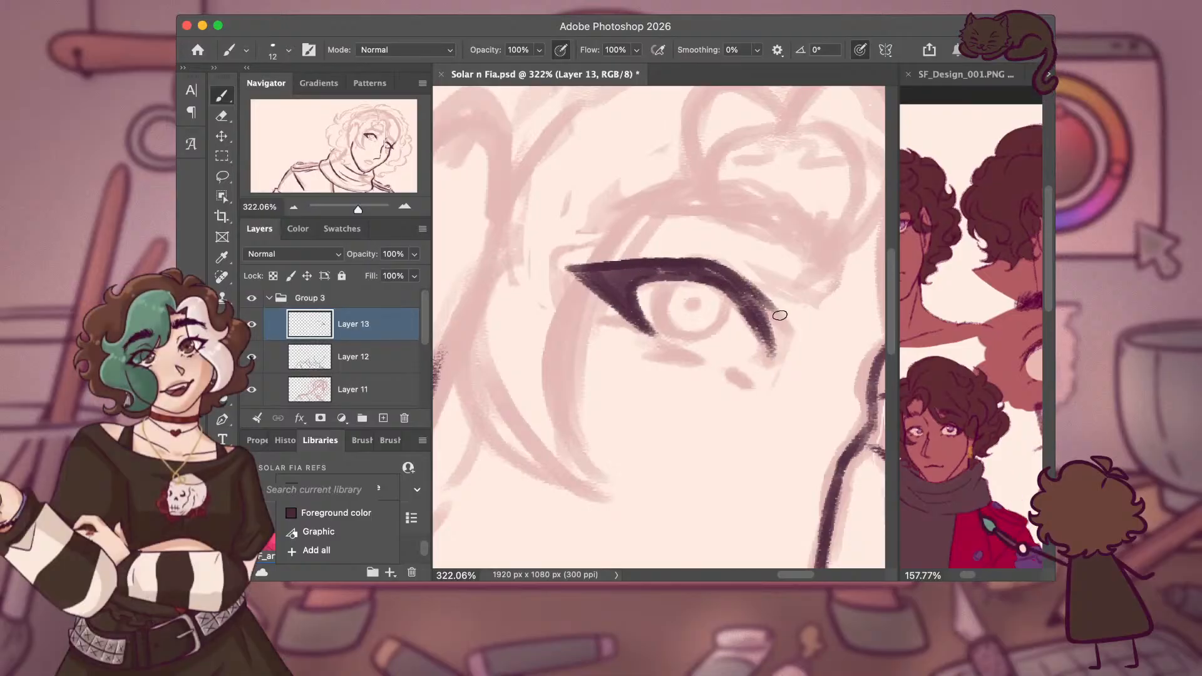
pyautogui.moveTo(774, 308)
pyautogui.mouseDown()
pyautogui.moveTo(787, 319)
pyautogui.moveTo(774, 357)
pyautogui.mouseUp()
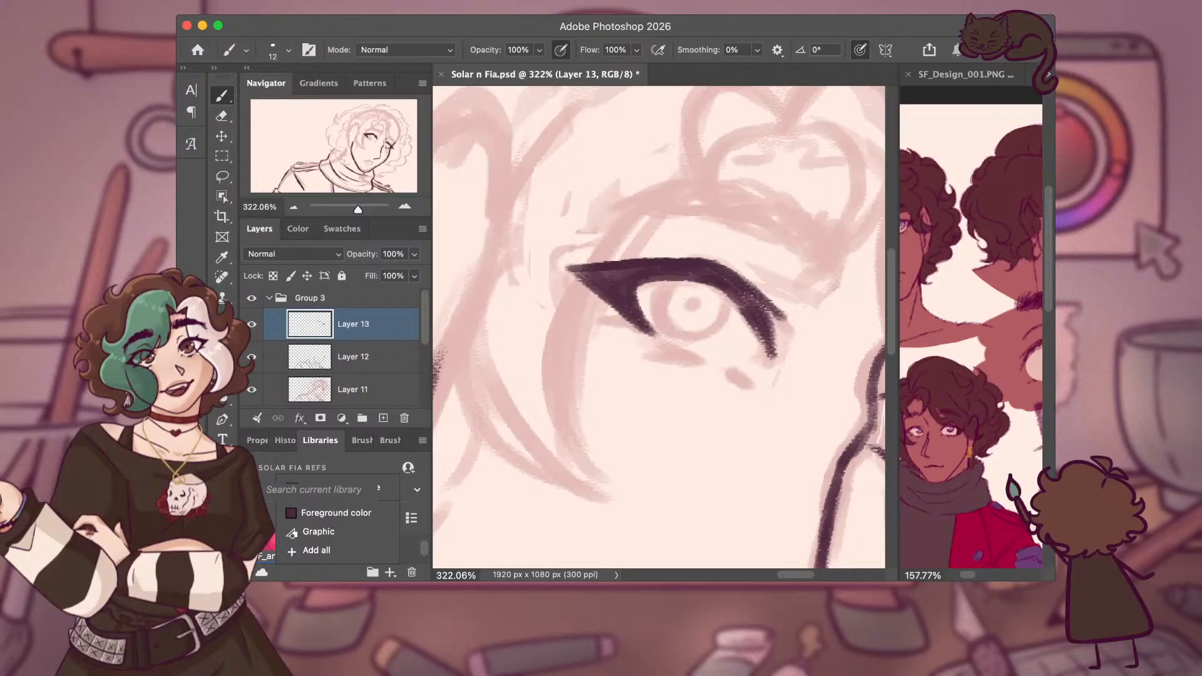
# Draw the near eye's short lower lid stroke, the small mark below its inner corner, and an outer lower lash spike.
pyautogui.moveTo(661, 348); pyautogui.dragTo(701, 363)
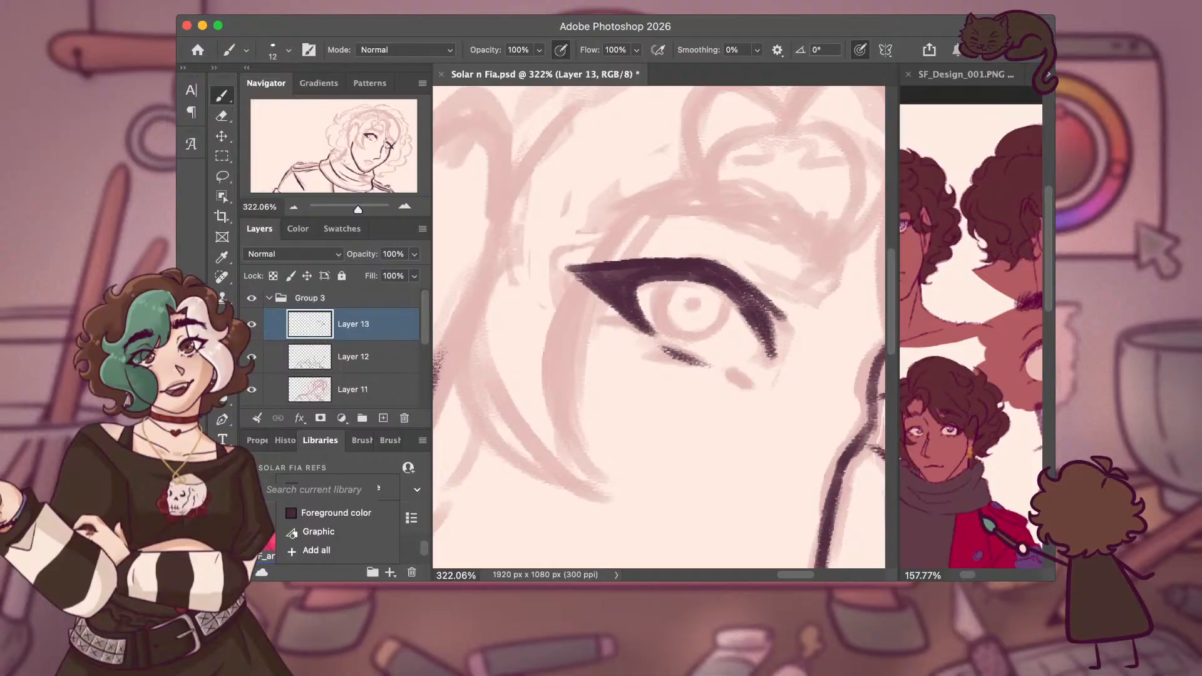
pyautogui.moveTo(658, 344)
pyautogui.mouseDown()
pyautogui.moveTo(638, 354)
pyautogui.moveTo(692, 362)
pyautogui.mouseUp()
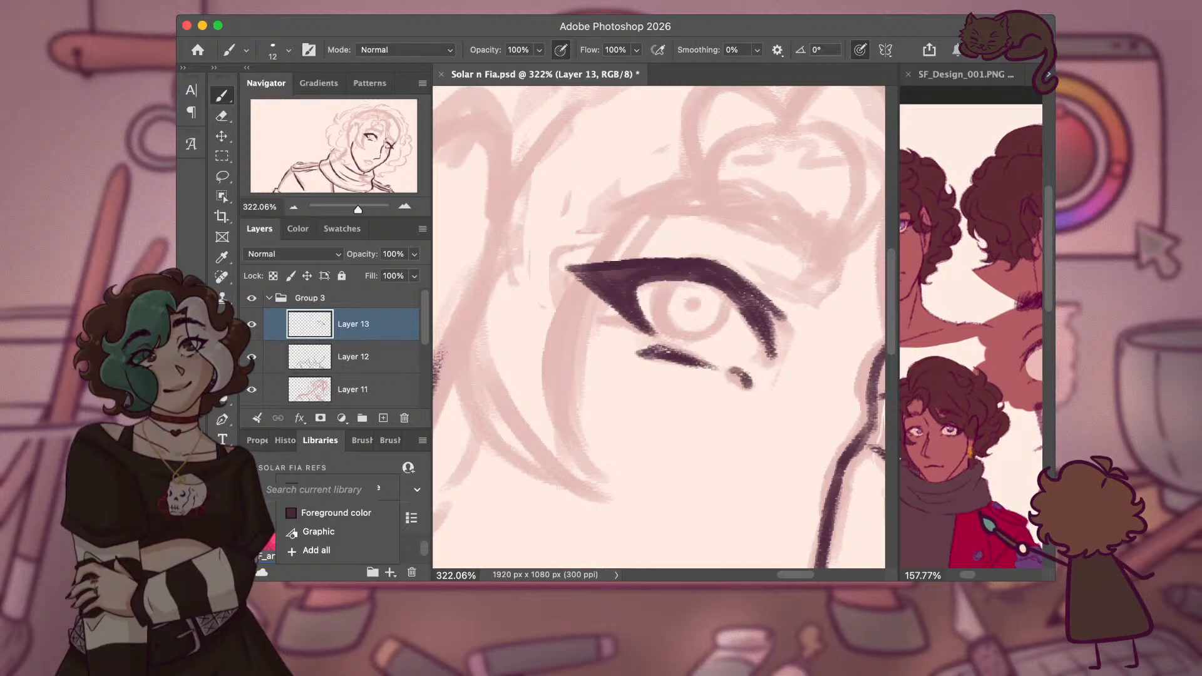
pyautogui.moveTo(630, 327)
pyautogui.mouseDown()
pyautogui.moveTo(595, 315)
pyautogui.moveTo(646, 331)
pyautogui.mouseUp()
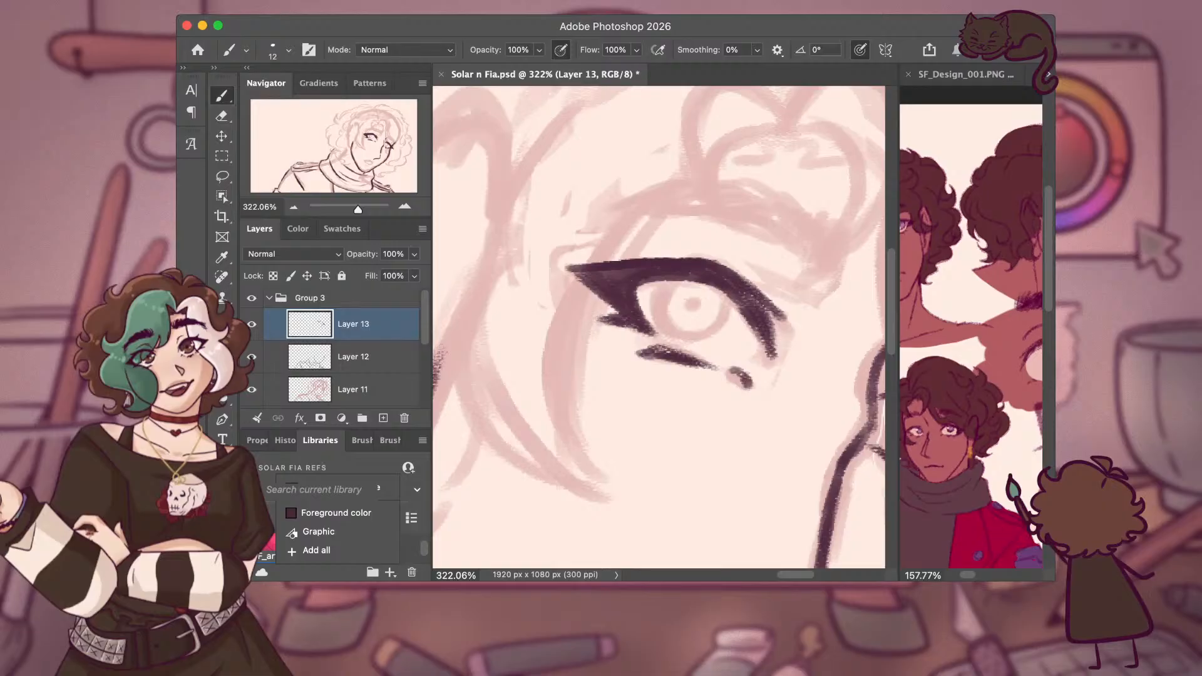
# Switch to the Eraser and review both eyes against the whole face at about 157% zoom.
pyautogui.hscroll(5, 659, 327)
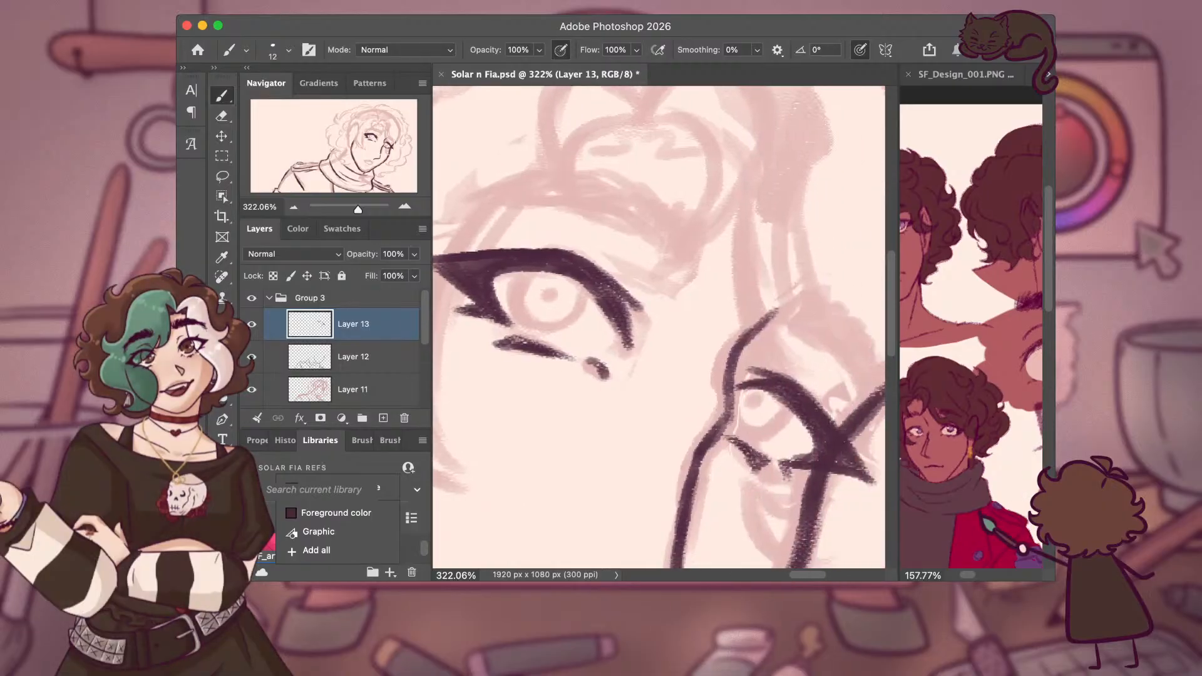
pyautogui.hscroll(-2, 658, 327)
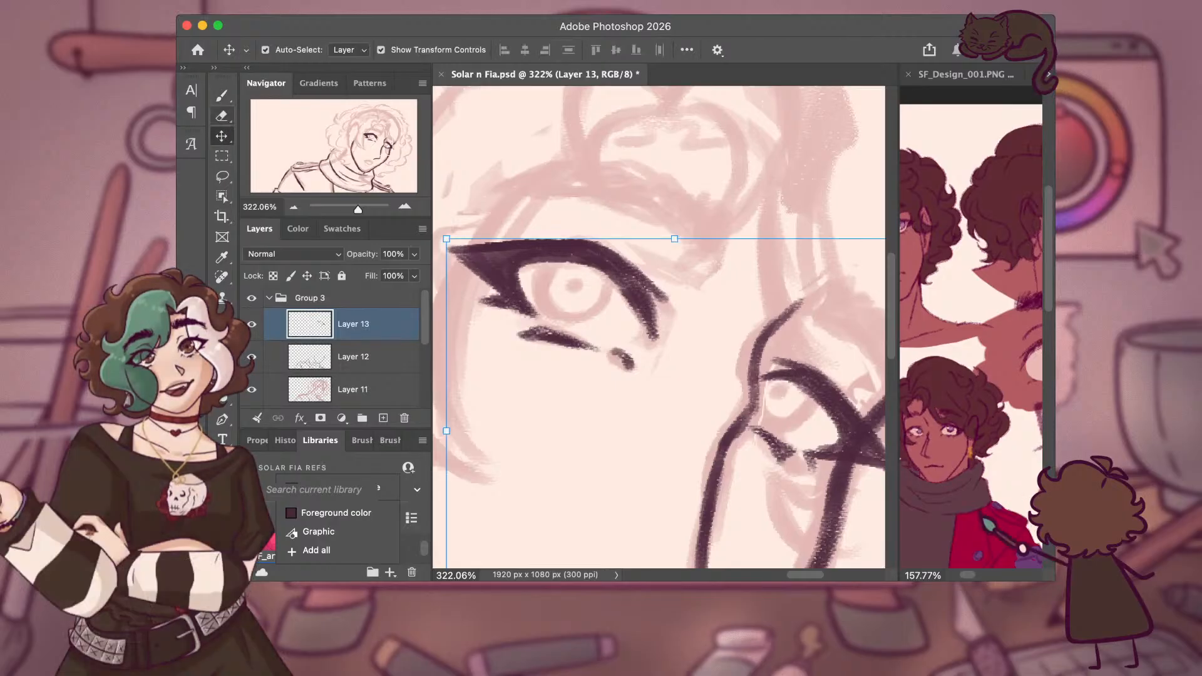
pyautogui.press('e')
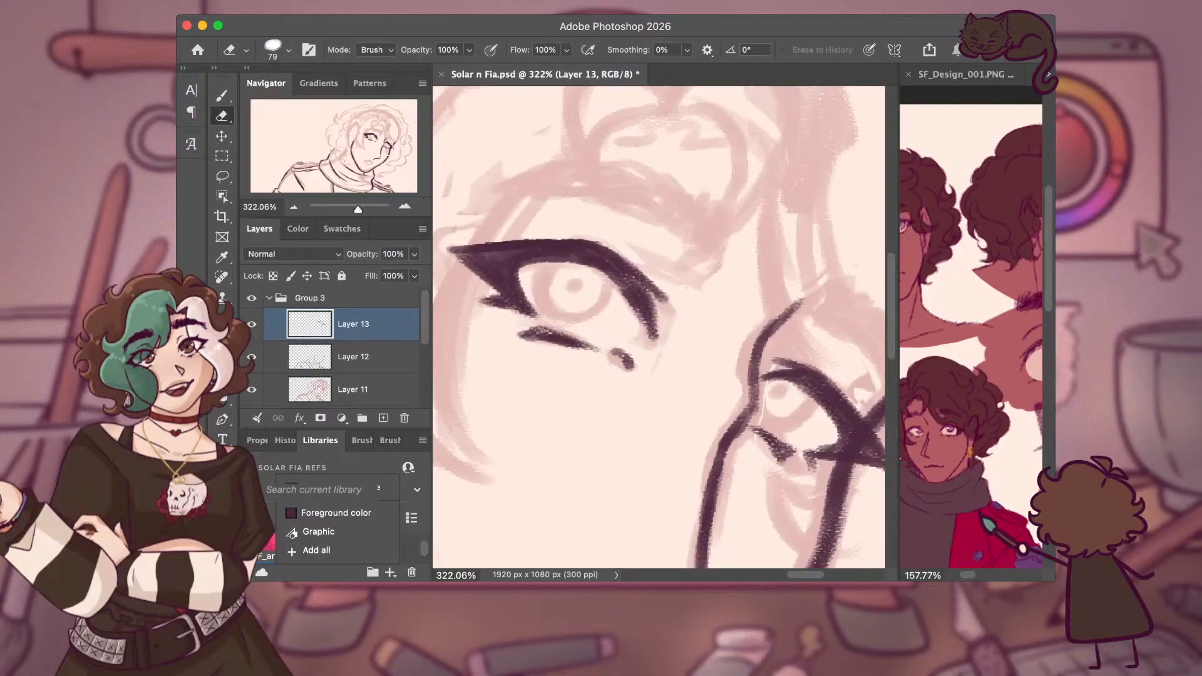
pyautogui.moveTo(358, 209)
pyautogui.mouseDown()
pyautogui.moveTo(327, 211)
pyautogui.moveTo(379, 219)
pyautogui.moveTo(322, 233)
pyautogui.moveTo(368, 223)
pyautogui.moveTo(345, 233)
pyautogui.moveTo(352, 213)
pyautogui.mouseUp()
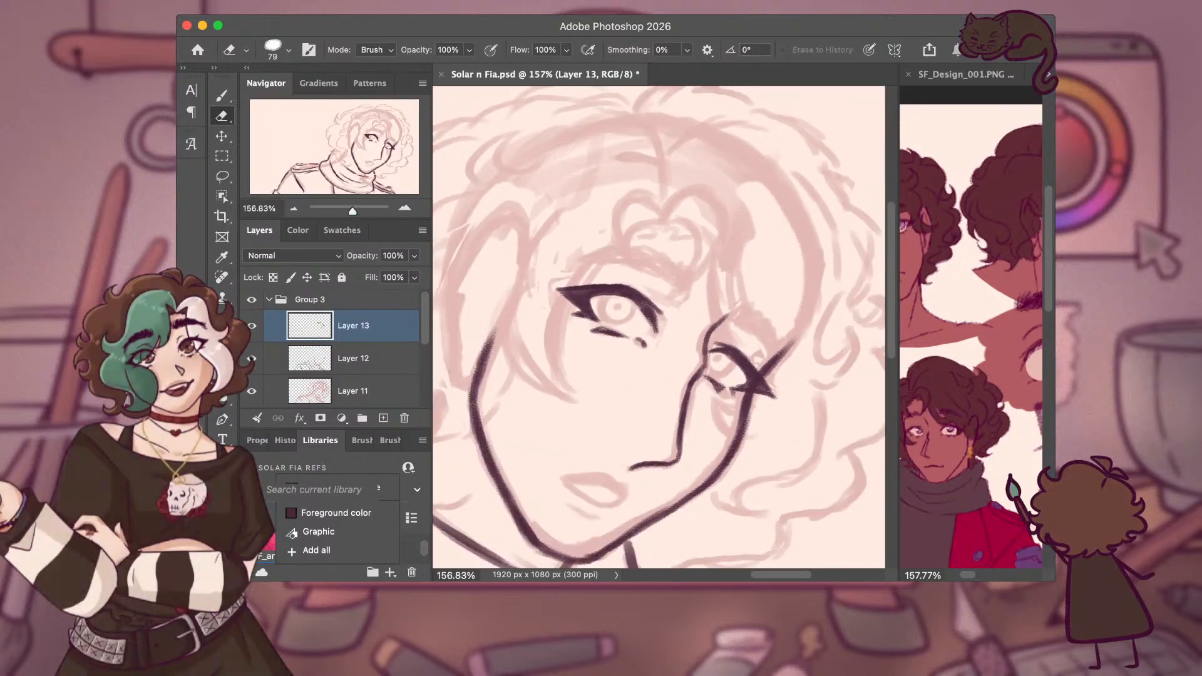
# Draw both eyebrows on Layer 13 with short, dense hair strokes, thickest at the near brow's inner end and sparser at its outer tip.
pyautogui.moveTo(352, 213); pyautogui.dragTo(350, 212)
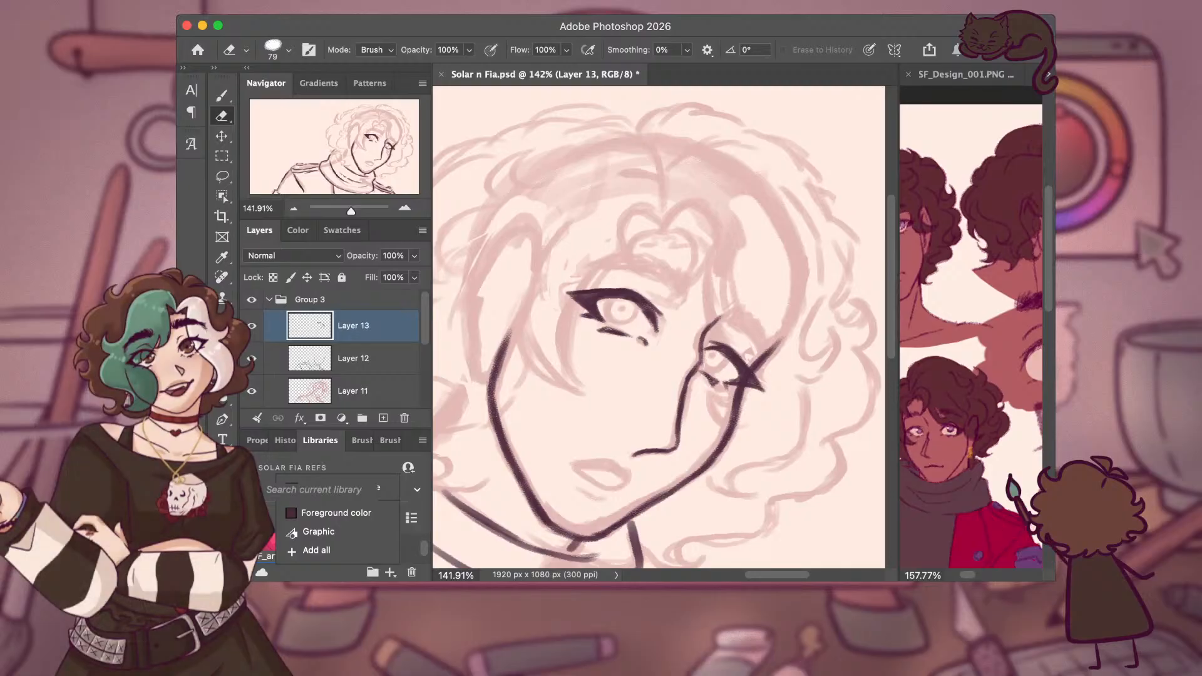
pyautogui.press('b')
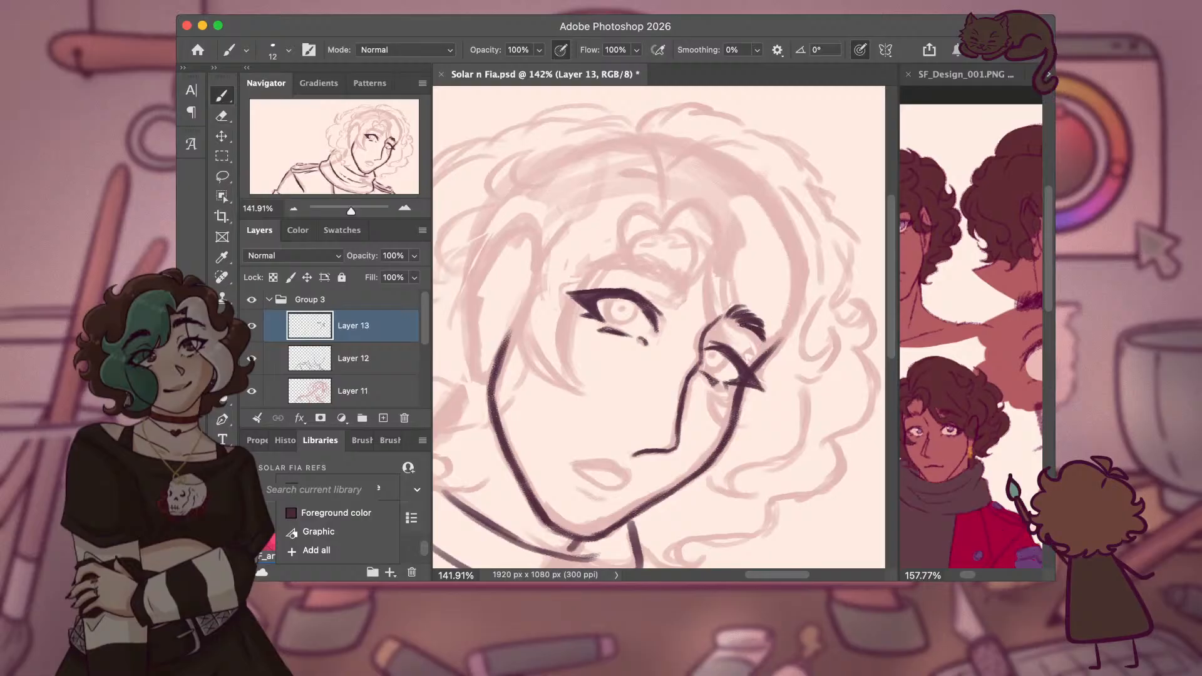
pyautogui.moveTo(743, 323); pyautogui.dragTo(763, 342)
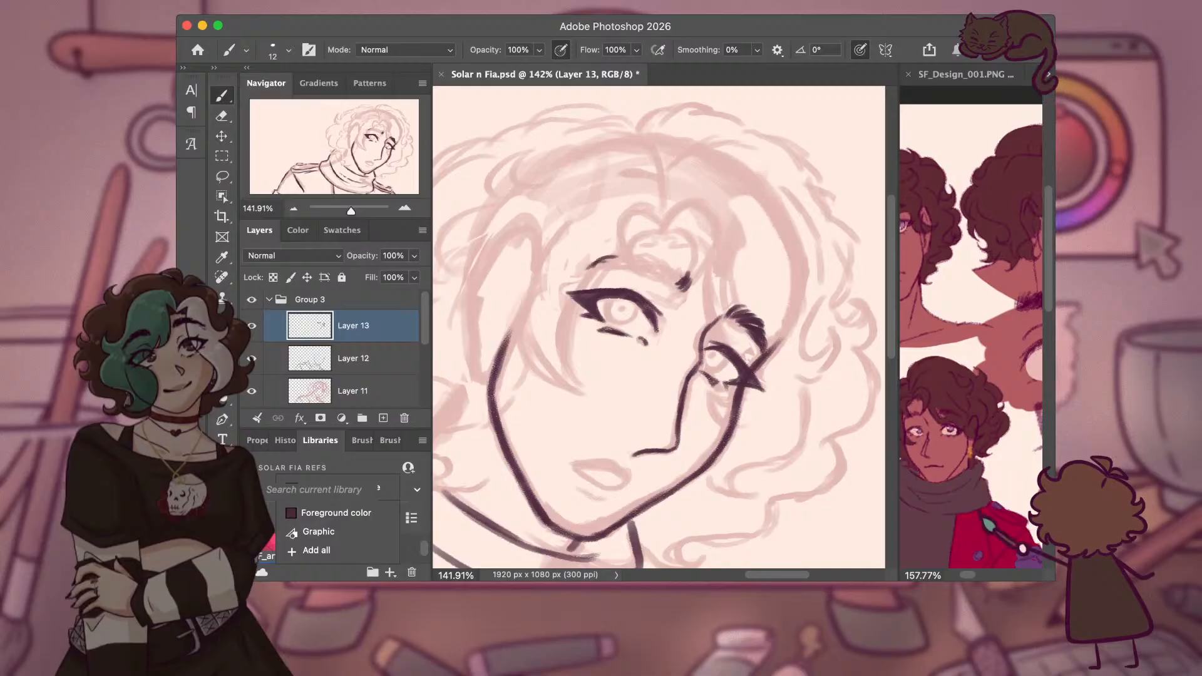
pyautogui.moveTo(589, 267)
pyautogui.mouseDown()
pyautogui.moveTo(629, 258)
pyautogui.moveTo(670, 270)
pyautogui.mouseUp()
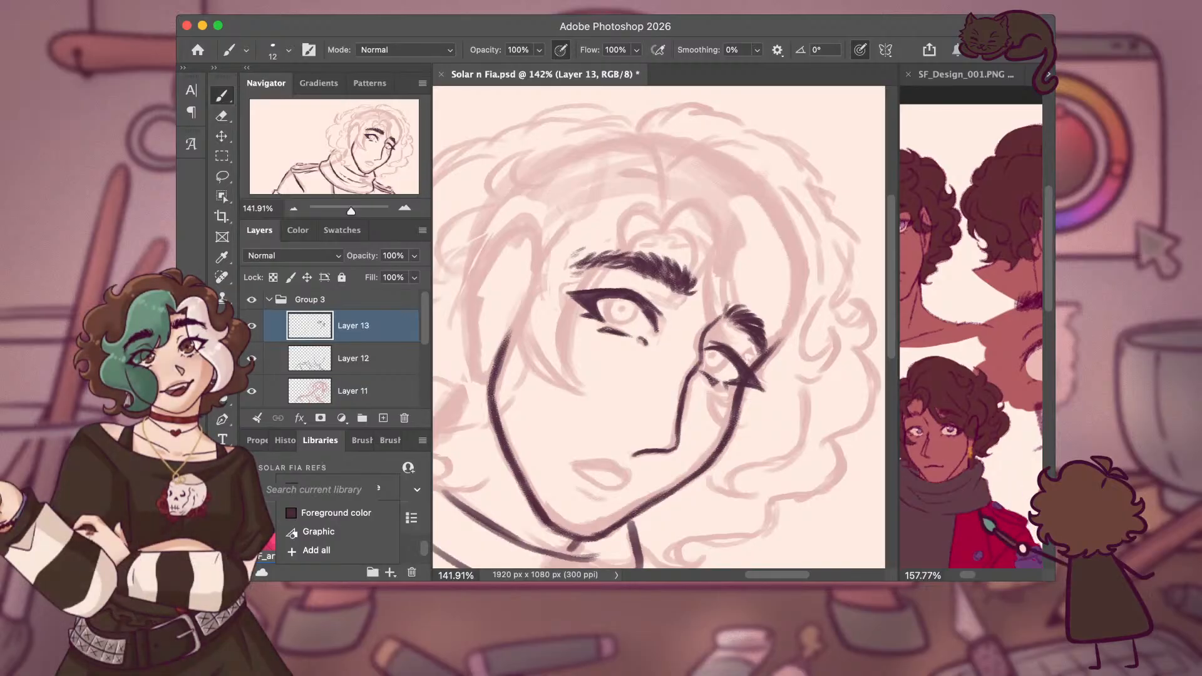
# Create a new layer directly below Layer 13, above the face line work on Layer 12.
pyautogui.moveTo(658, 325)
pyautogui.mouseDown()
pyautogui.moveTo(599, 318)
pyautogui.moveTo(642, 329)
pyautogui.mouseUp()
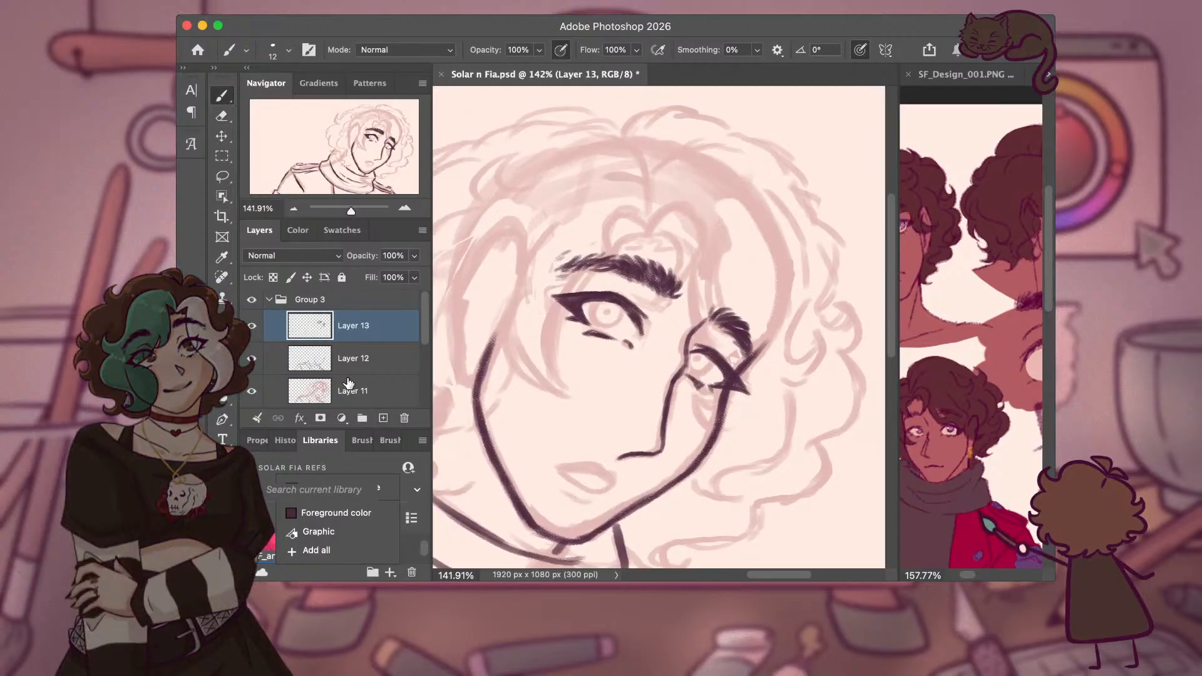
pyautogui.click(349, 371)
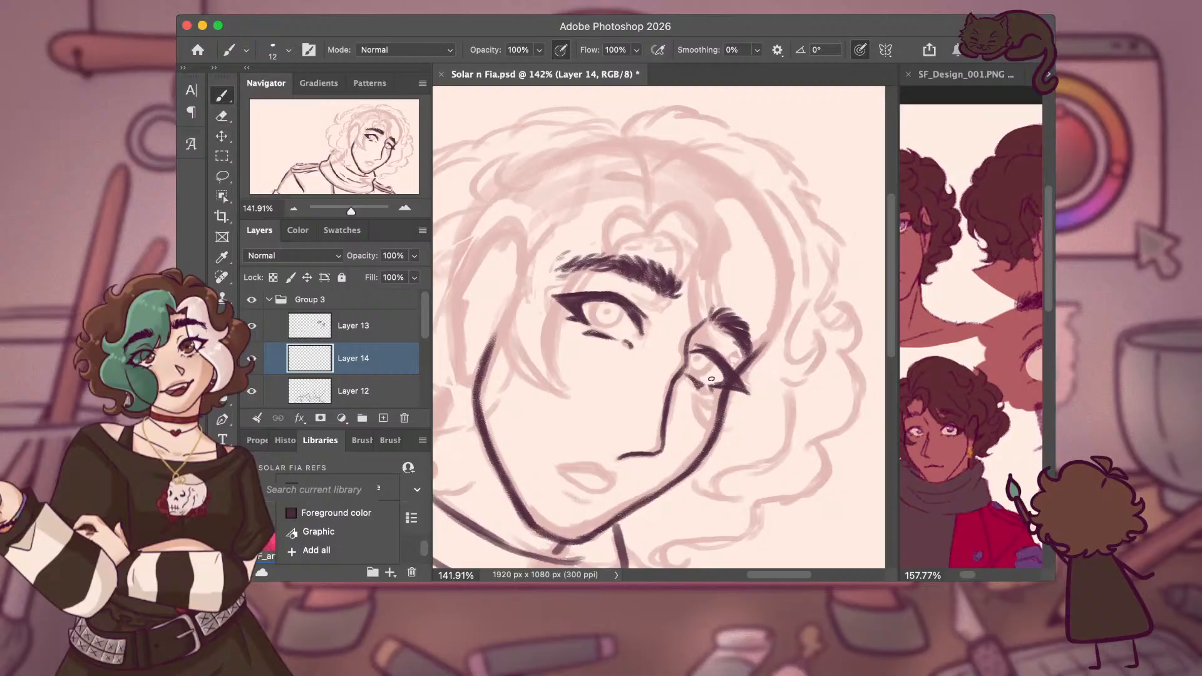
pyautogui.moveTo(711, 379); pyautogui.dragTo(712, 379)
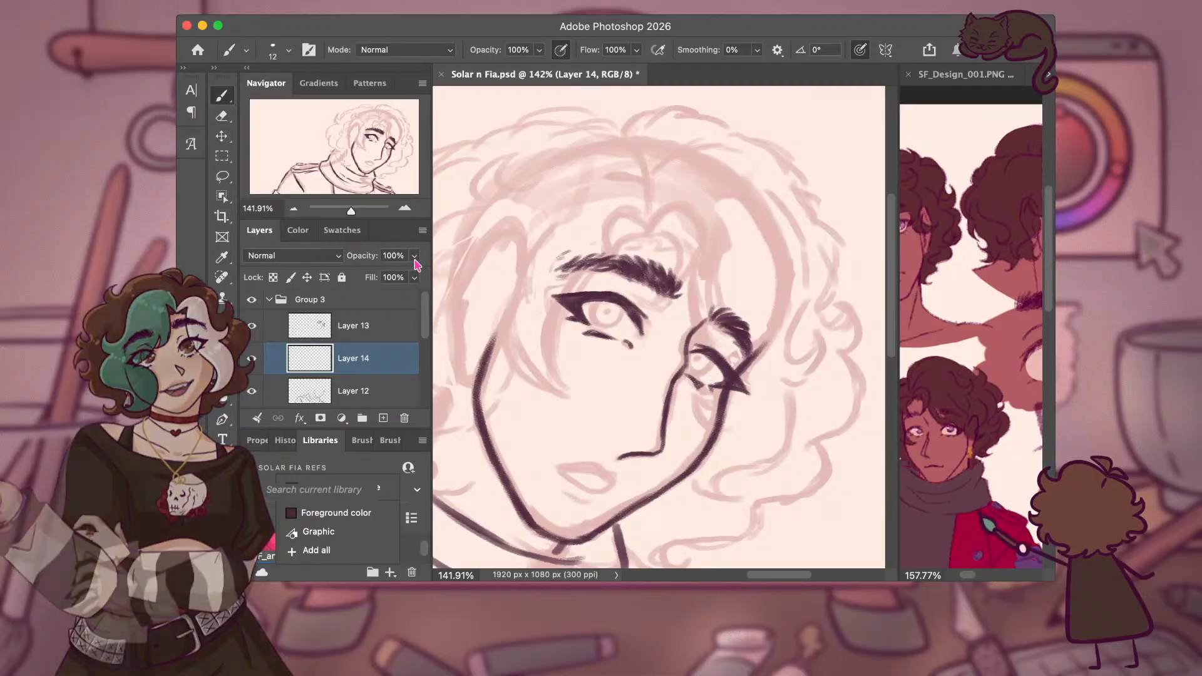
# Draw the near eye's iris as a ring tucked under the upper lid, with a small round pupil at its center.
pyautogui.moveTo(353, 212); pyautogui.dragTo(362, 211)
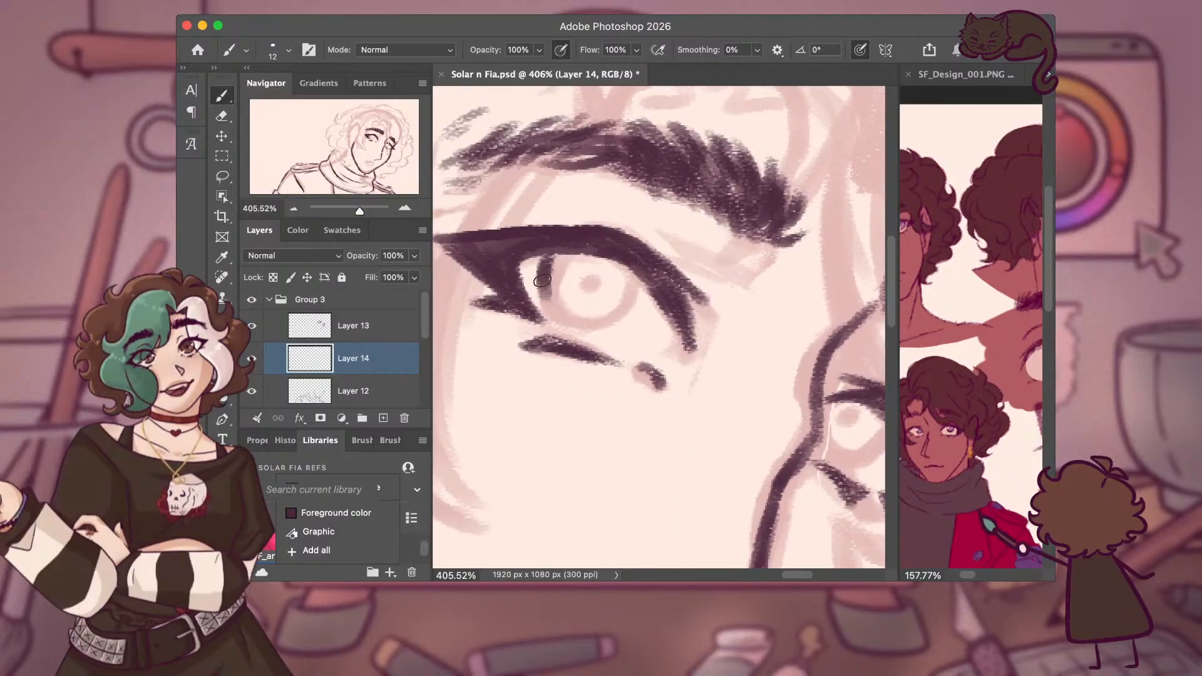
pyautogui.moveTo(548, 309); pyautogui.dragTo(603, 323)
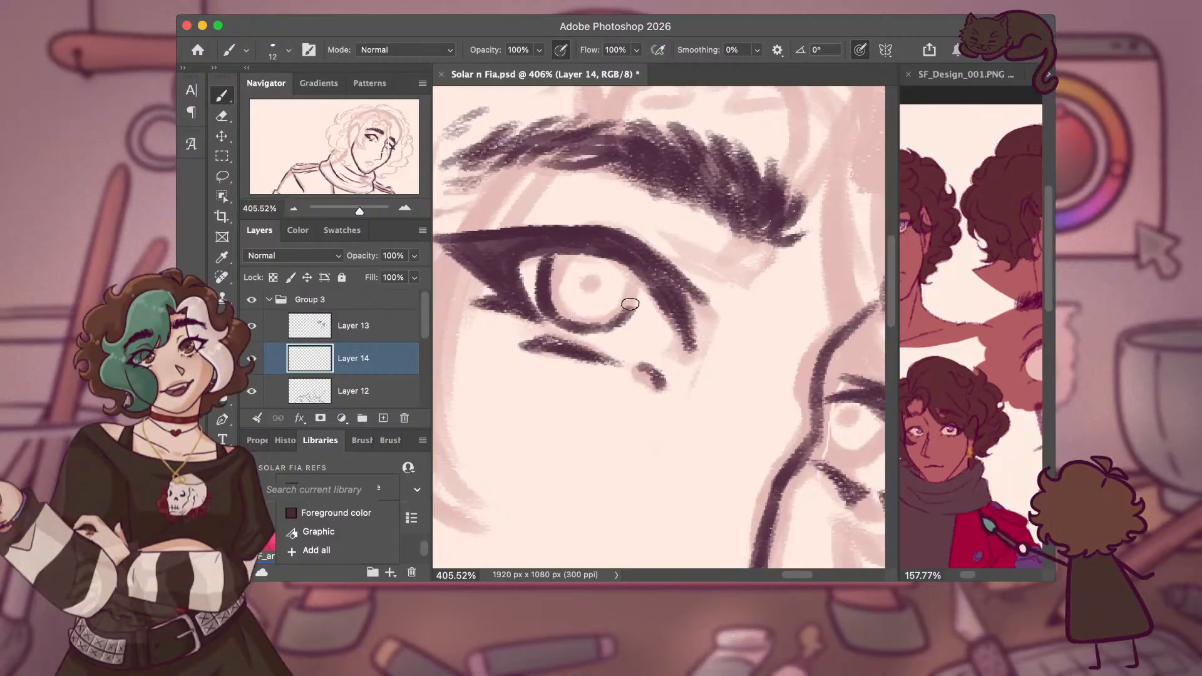
pyautogui.moveTo(623, 319); pyautogui.dragTo(639, 283)
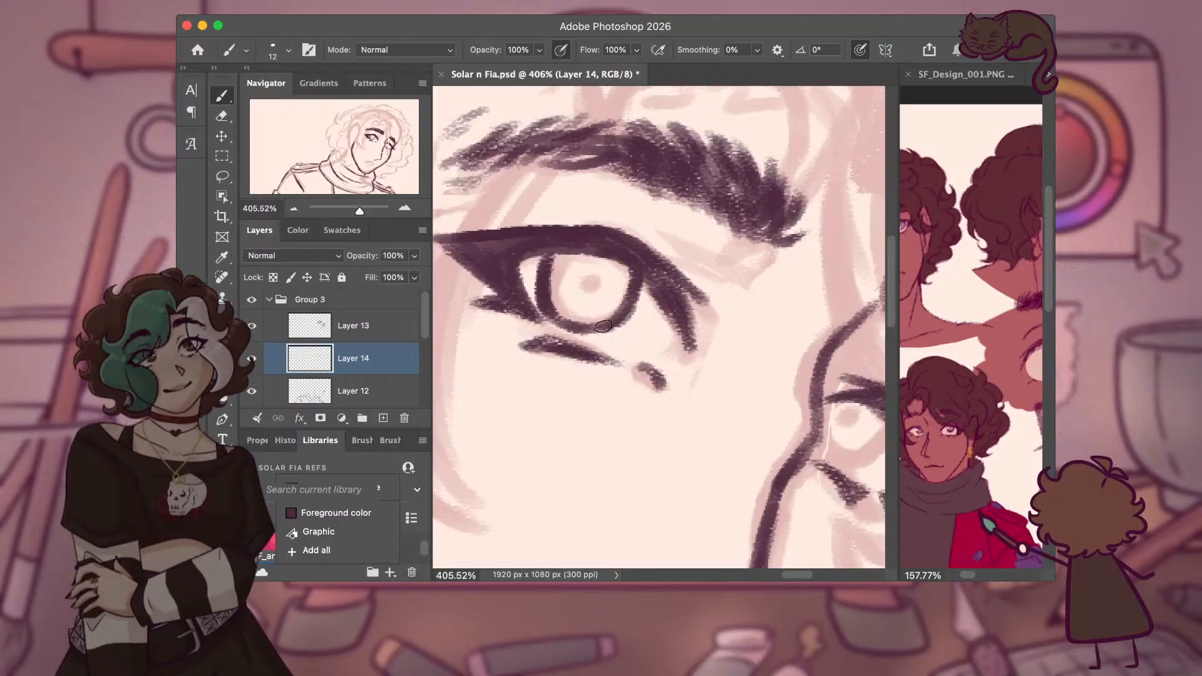
pyautogui.click(592, 283)
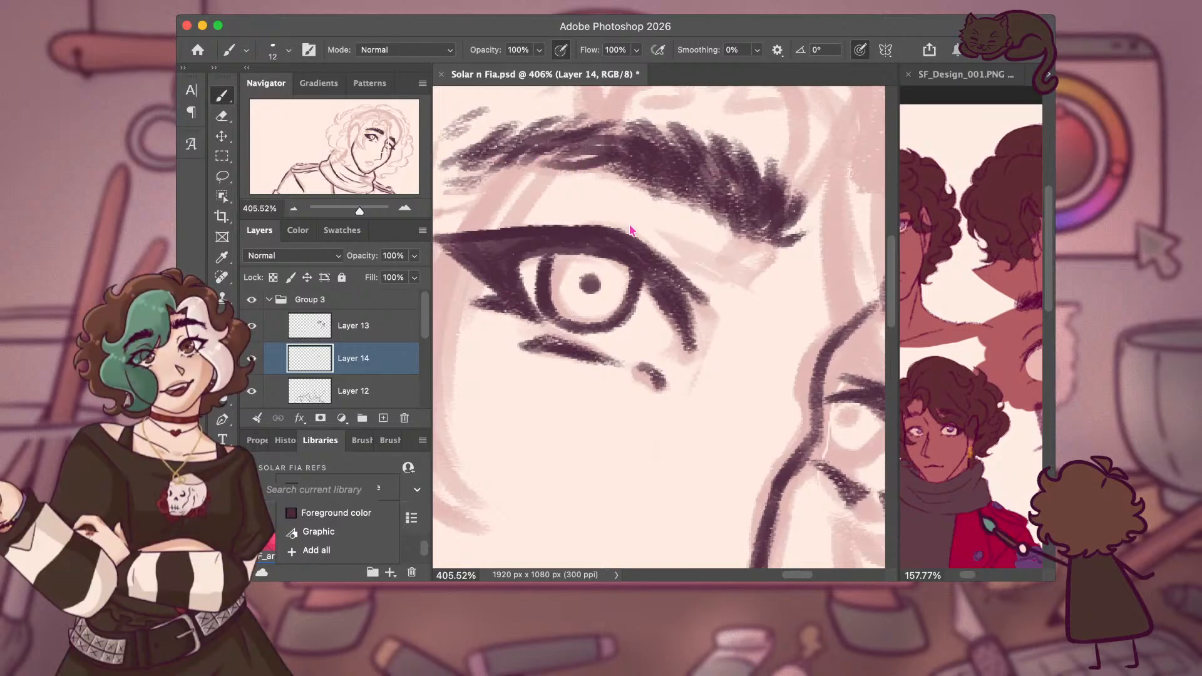
# Flip the drawing horizontally to check the whole portrait at about 33% zoom, and flip it back.
pyautogui.press('super+shift+h')
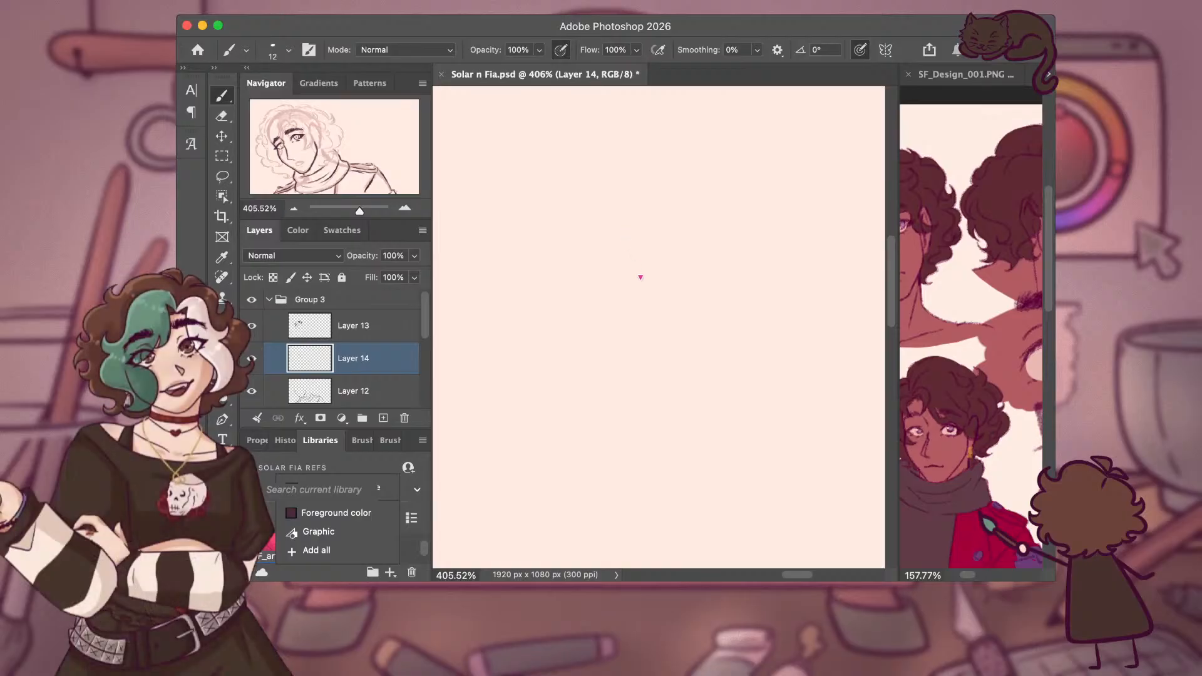
pyautogui.scroll(-1, 564, 234)
pyautogui.moveTo(362, 212); pyautogui.dragTo(338, 212)
pyautogui.hscroll(-2, 623, 451)
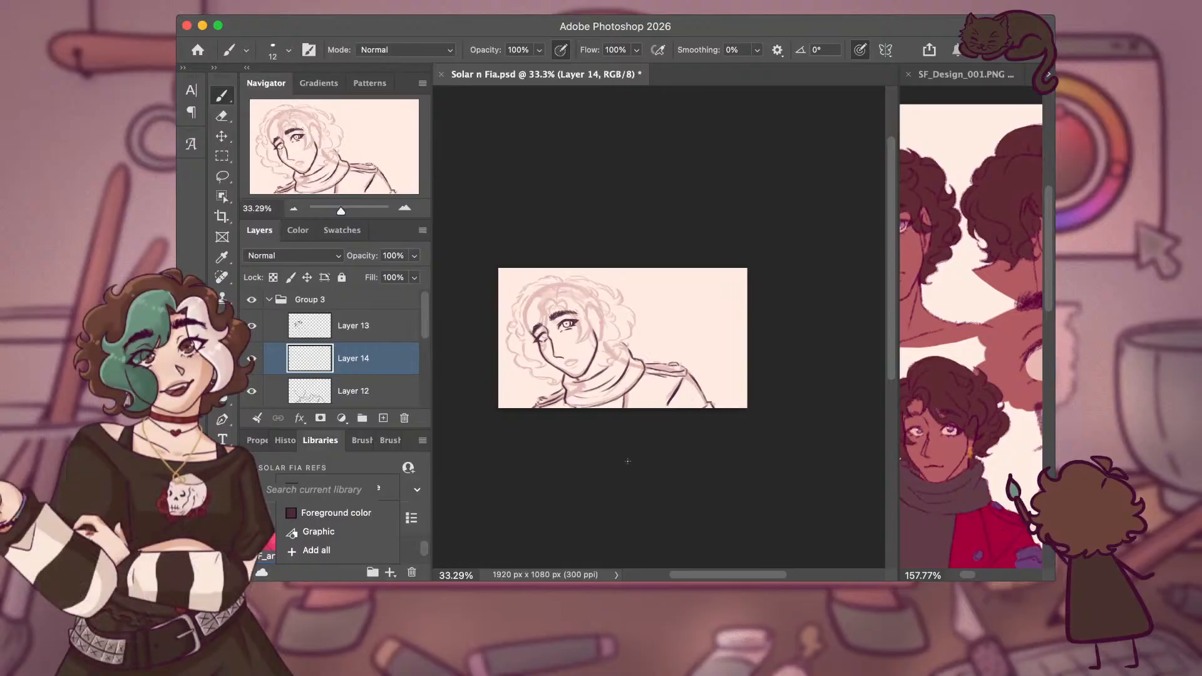
pyautogui.scroll(3, 628, 462)
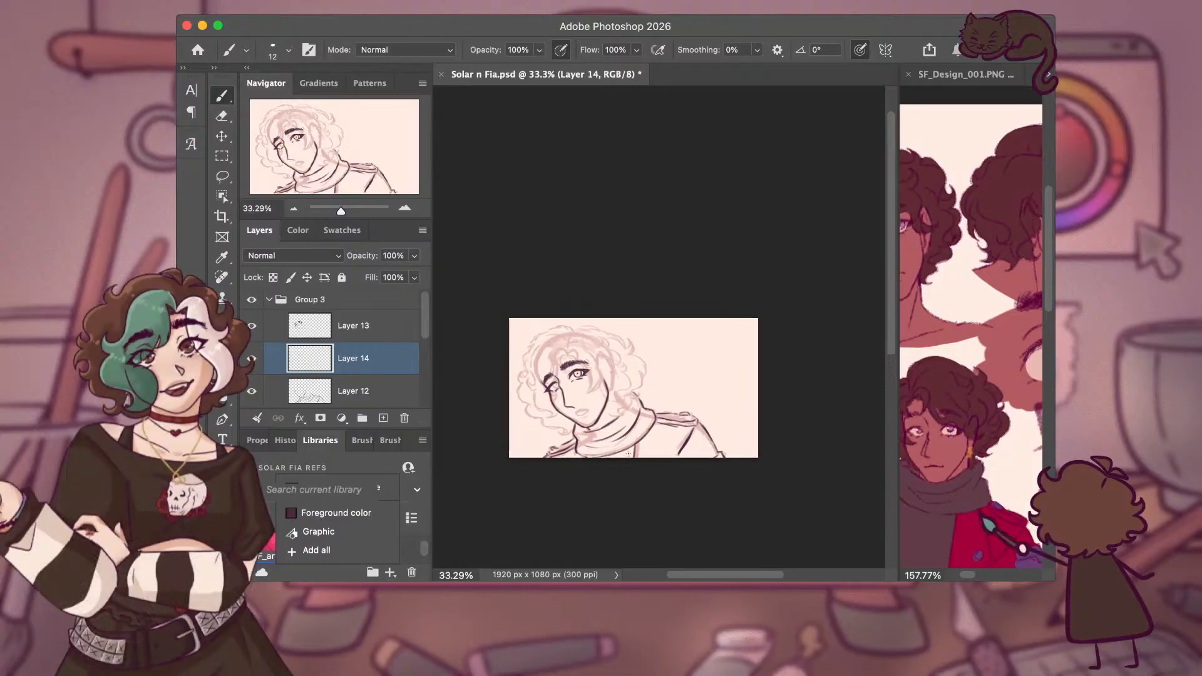
pyautogui.scroll(1, 628, 452)
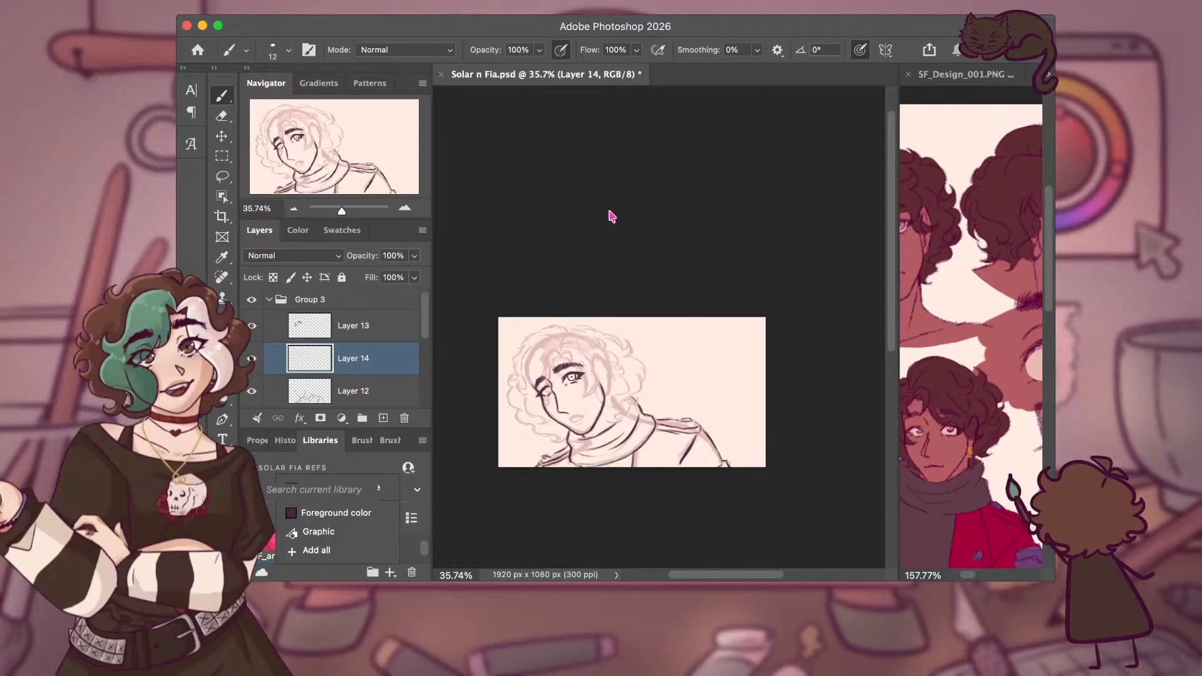
pyautogui.press('super+shift+h')
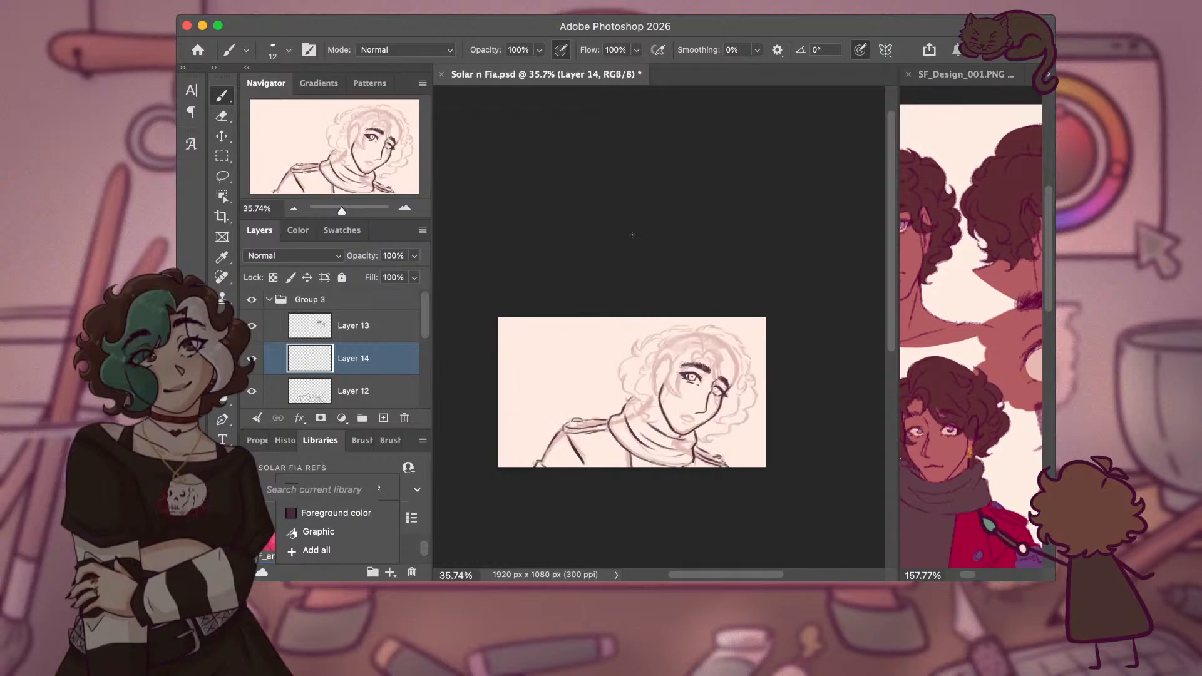
# Erase the near eye's iris ring and pupil from Layer 14.
pyautogui.scroll(5, 739, 471)
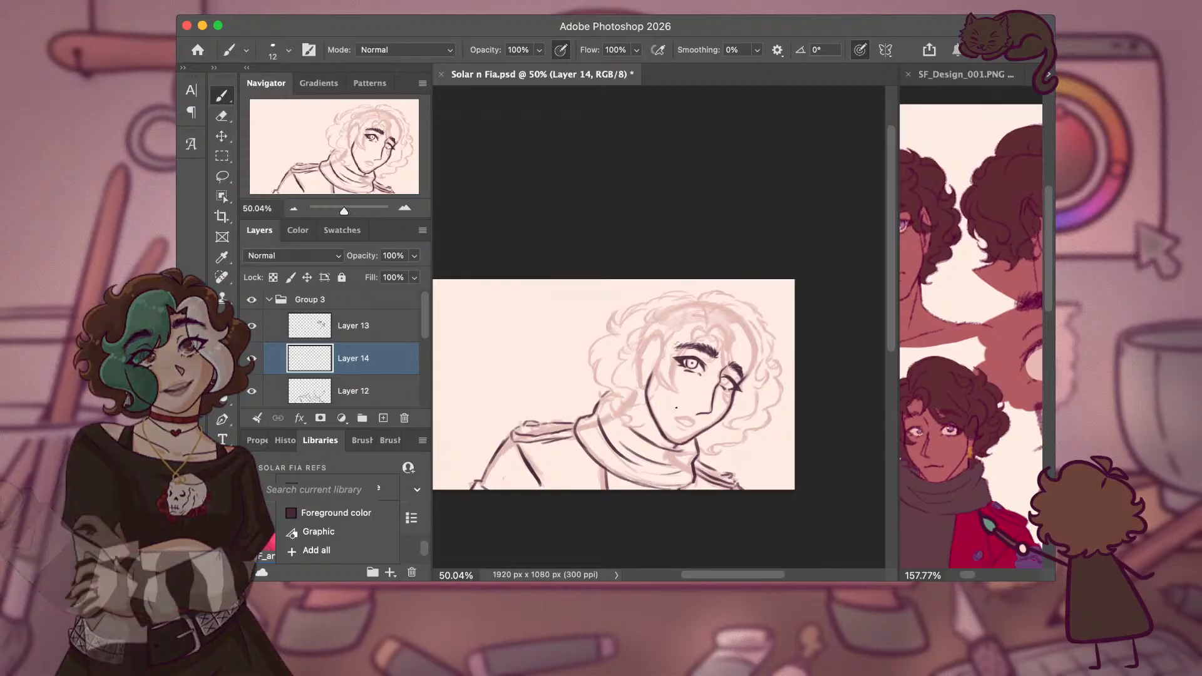
pyautogui.scroll(5, 749, 399)
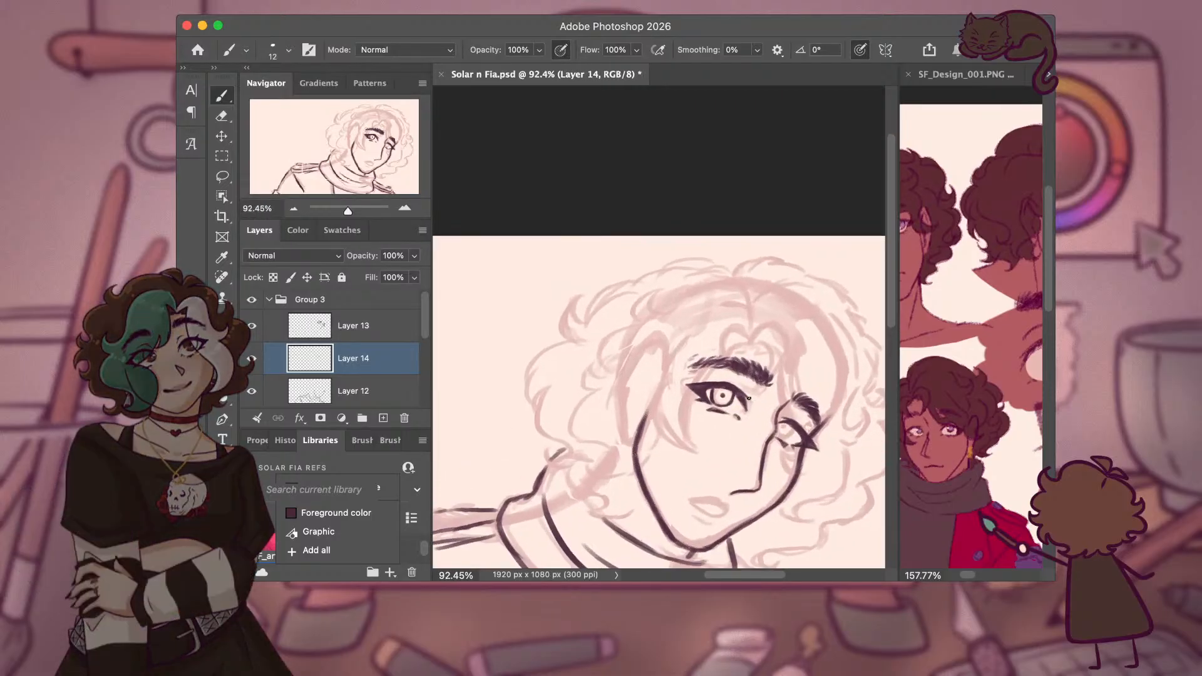
pyautogui.scroll(2, 749, 398)
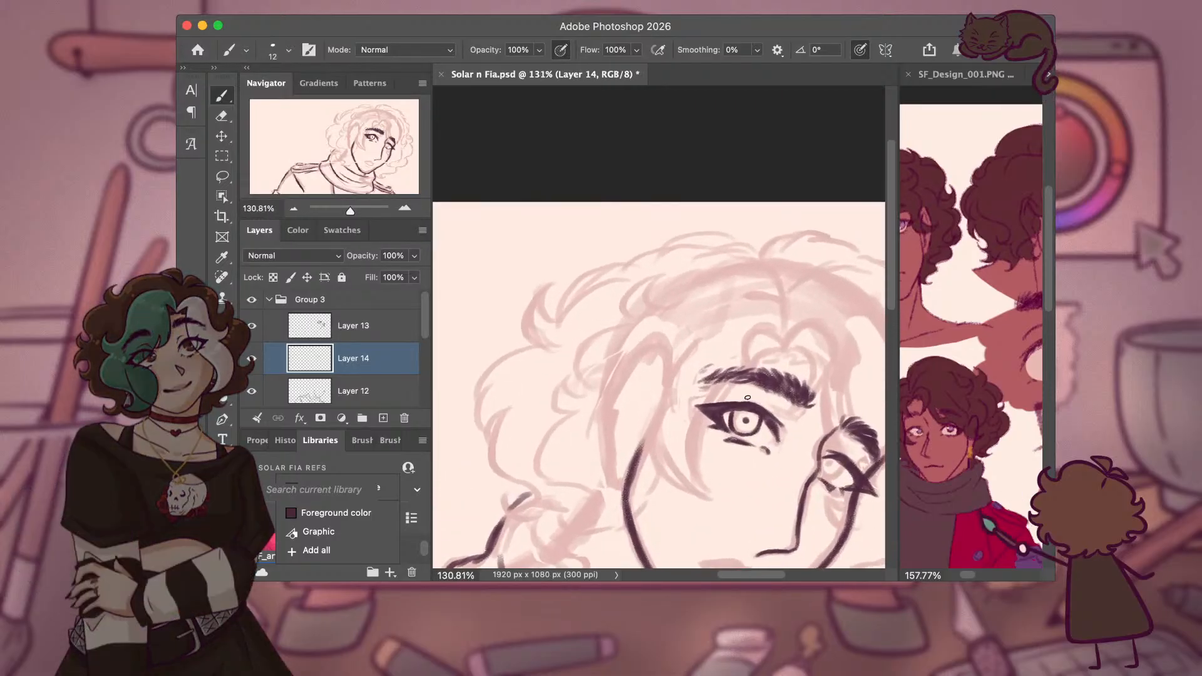
pyautogui.scroll(-2, 748, 398)
pyautogui.hscroll(4, 748, 398)
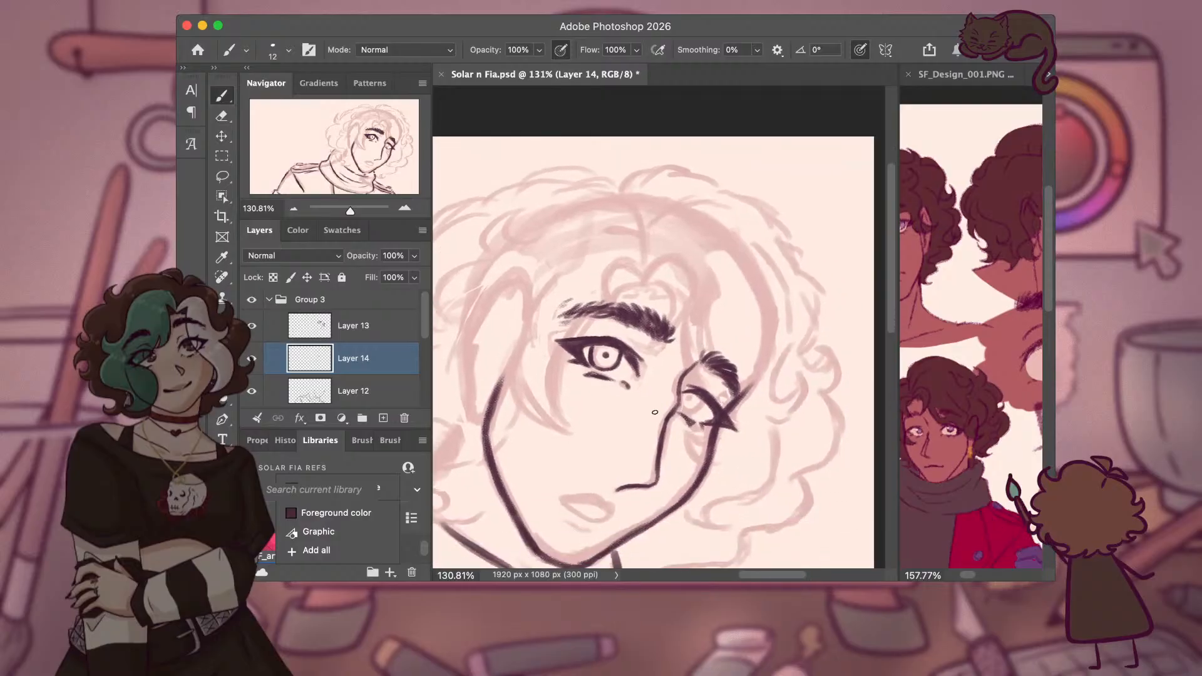
pyautogui.scroll(3, 654, 412)
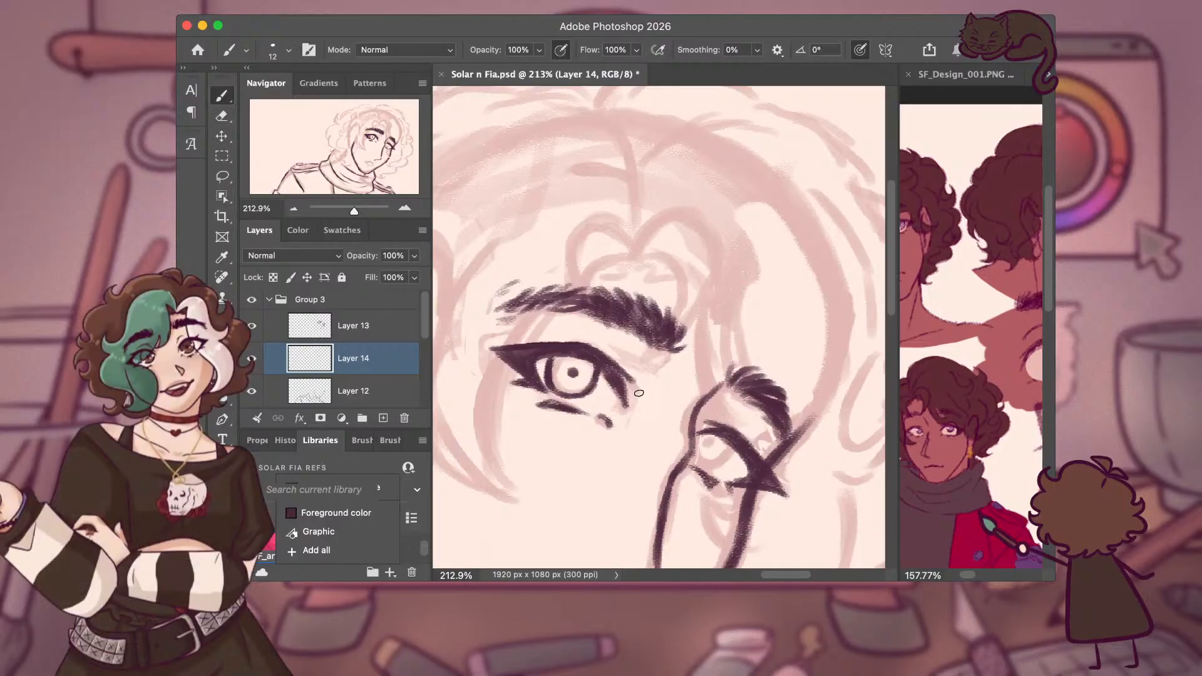
pyautogui.press('e')
pyautogui.moveTo(573, 374)
pyautogui.mouseDown()
pyautogui.moveTo(585, 377)
pyautogui.moveTo(559, 378)
pyautogui.mouseUp()
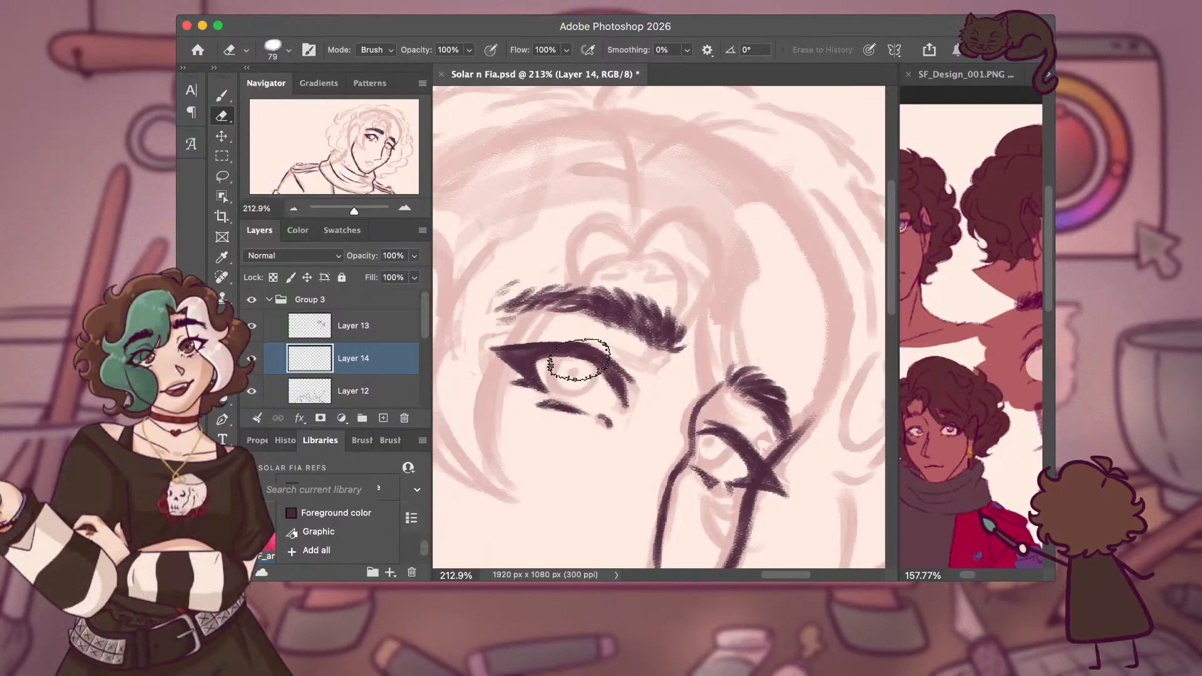
# Draw iris rings in both eyes on Layer 14 with the size 12 brush and dot a small pupil in each.
pyautogui.press('b')
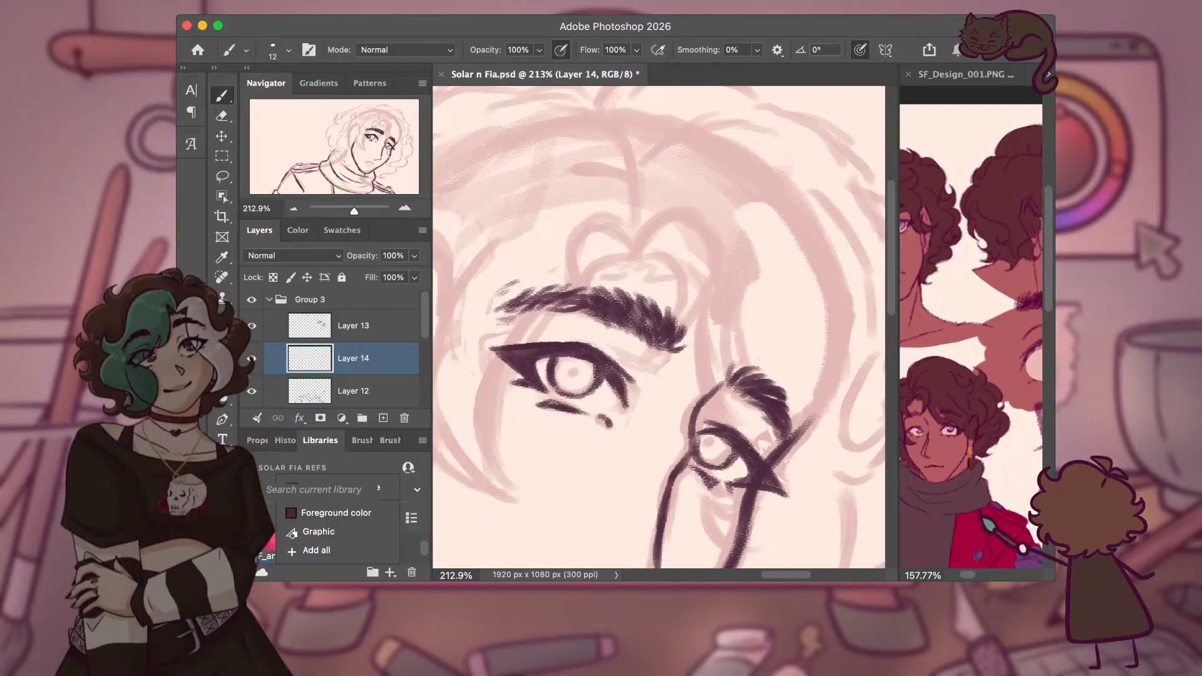
pyautogui.click(571, 370)
pyautogui.click(710, 441)
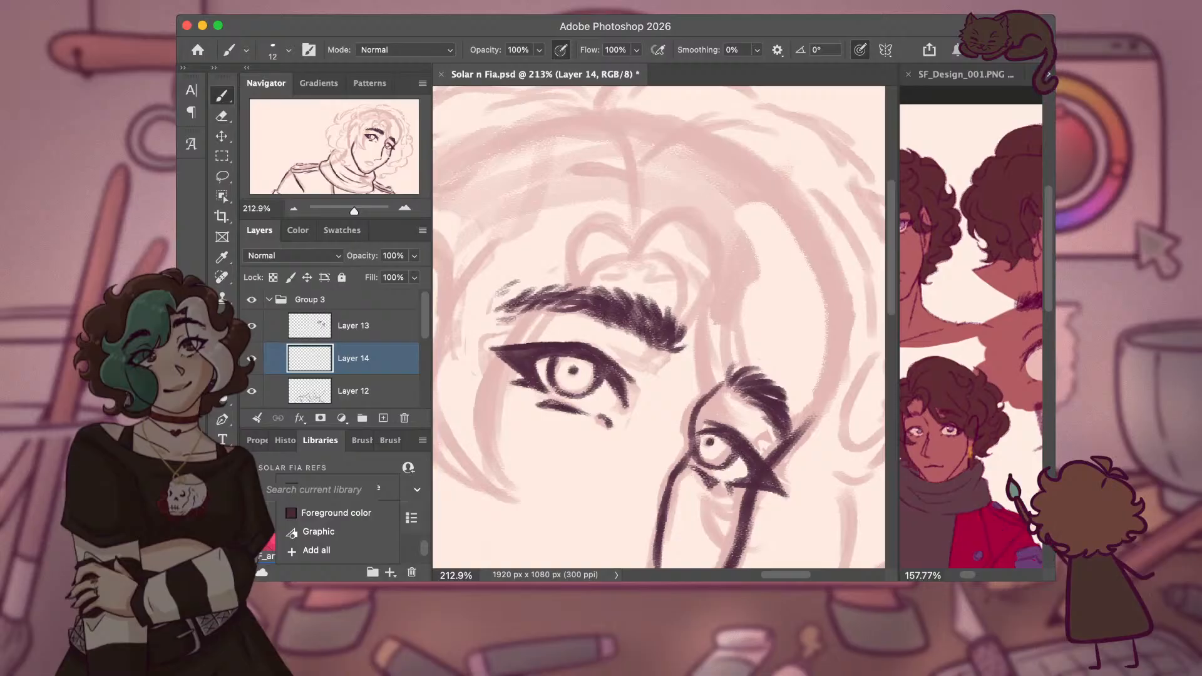
# Hide the Layer 11 sketch and enlarge the near eye's pupil.
pyautogui.scroll(-4, 459, 362)
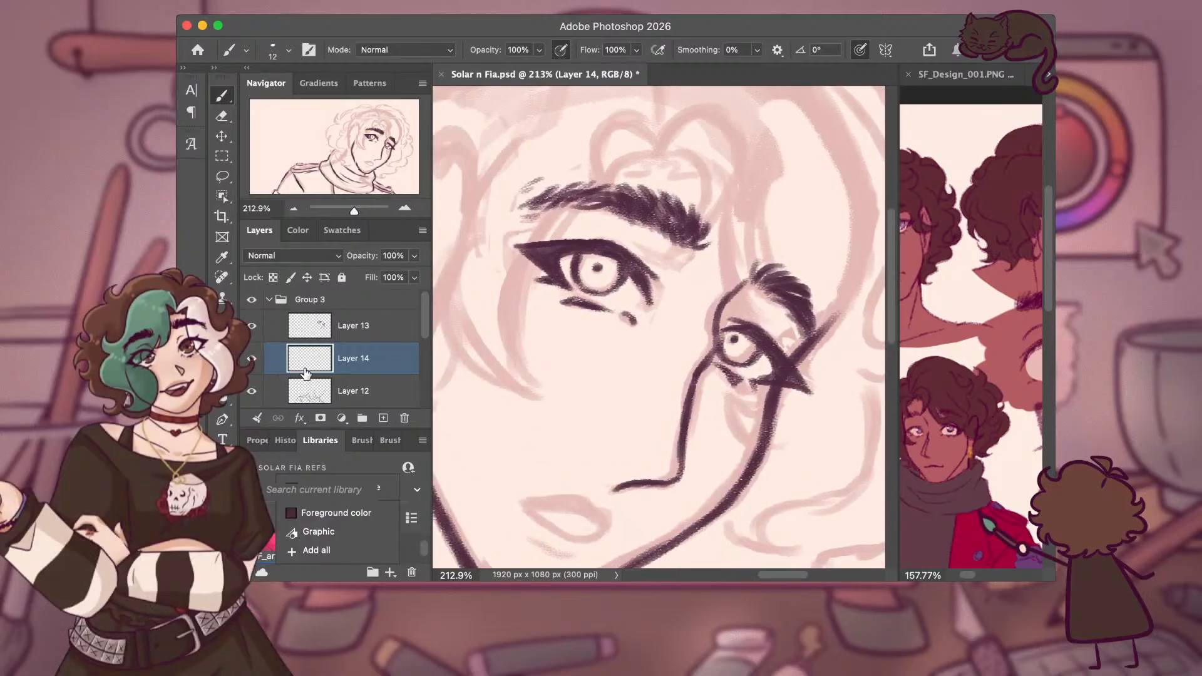
pyautogui.scroll(-2, 305, 373)
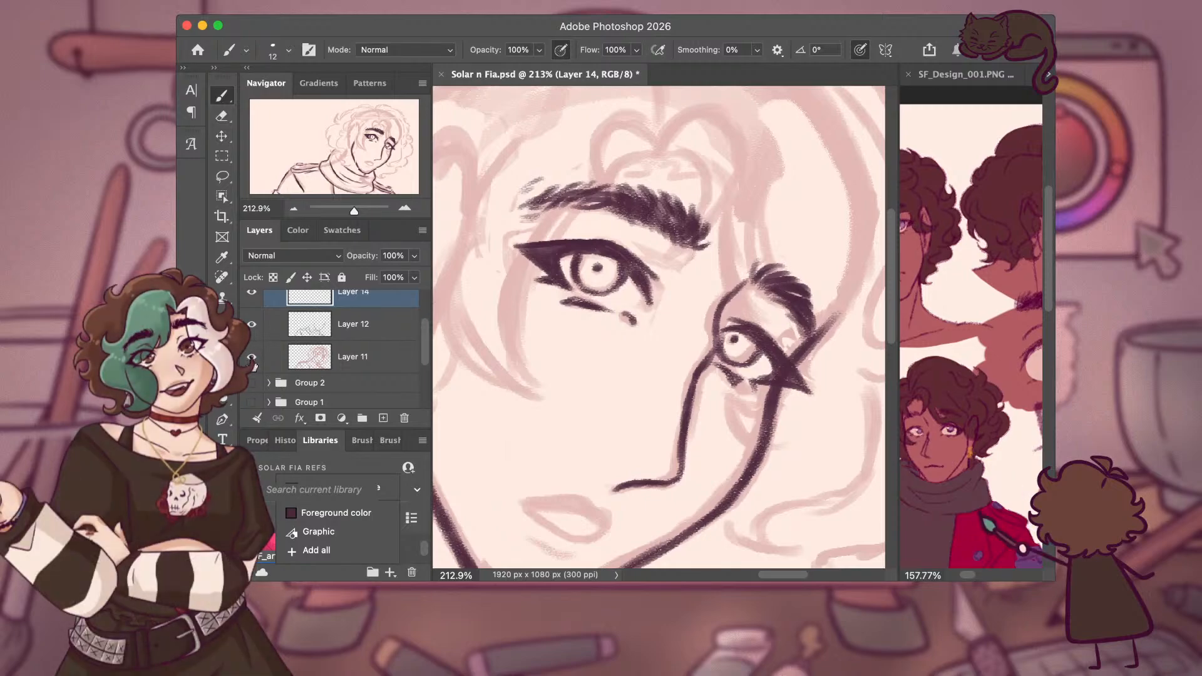
pyautogui.click(251, 358)
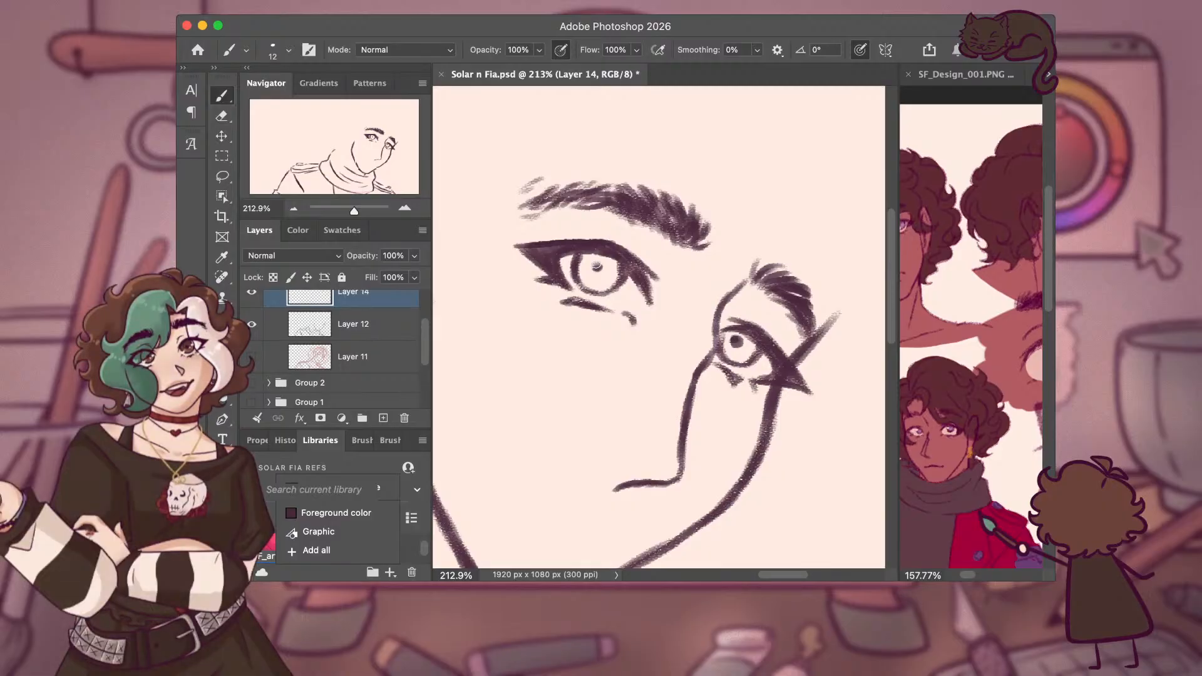
pyautogui.click(597, 267)
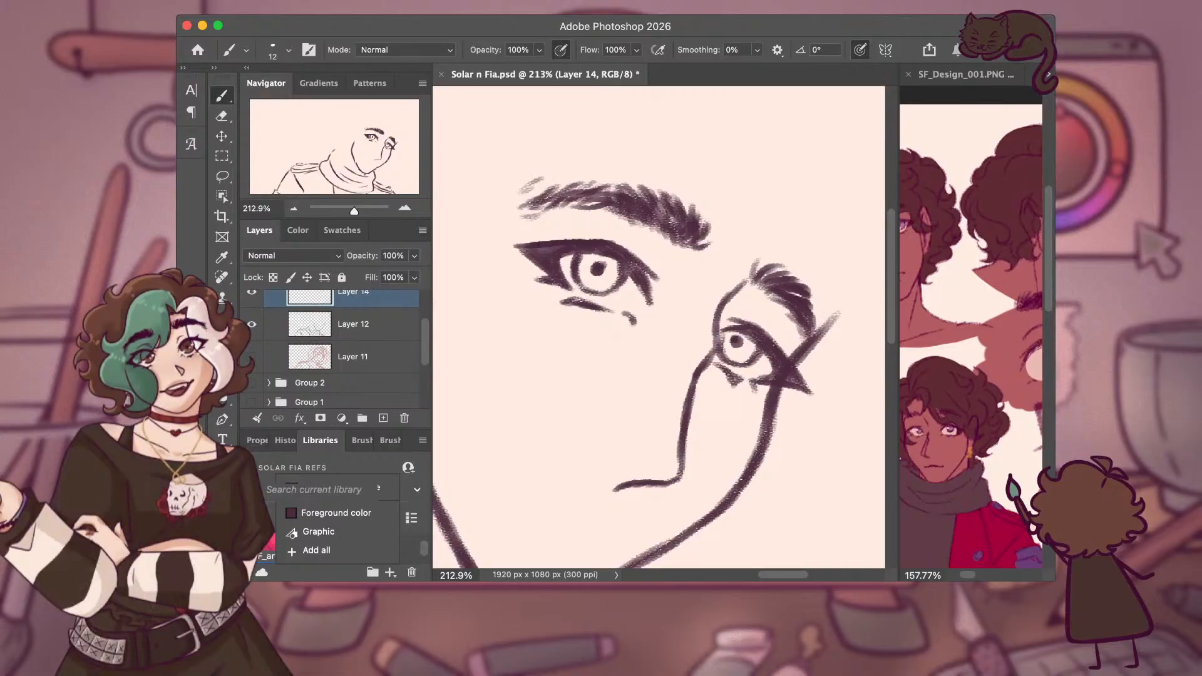
# Reduce the Eraser to size 36 and thin the iris outlines of both eyes.
pyautogui.press('e')
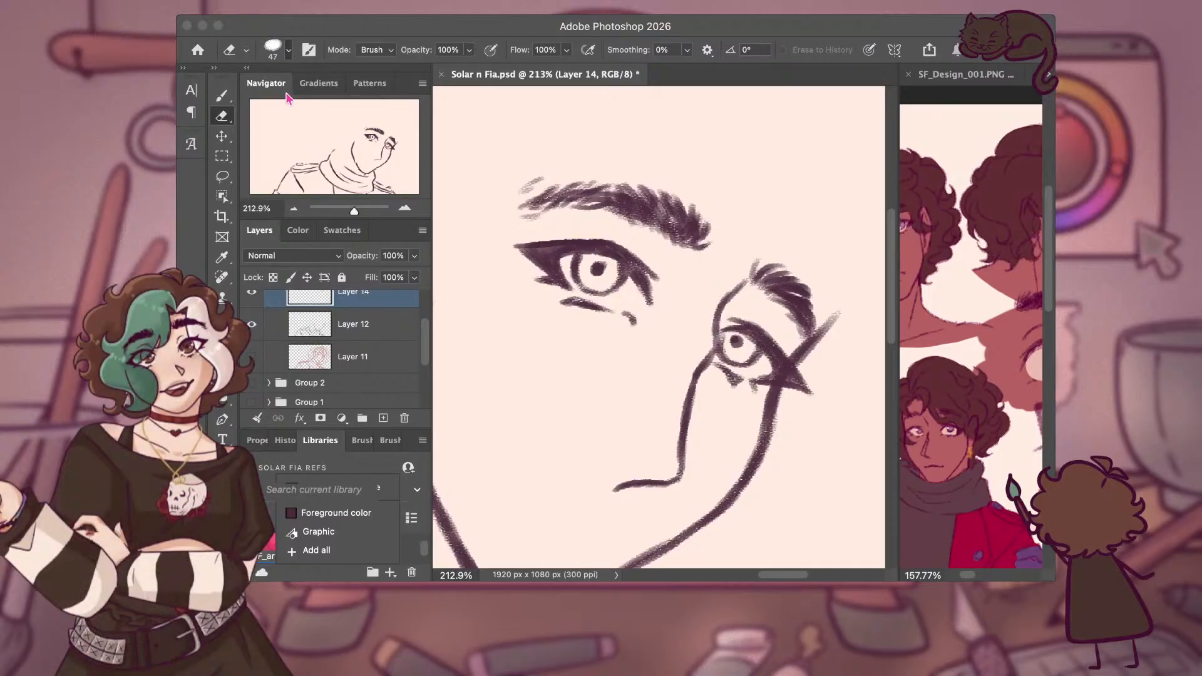
pyautogui.press('[')
pyautogui.press('[')
pyautogui.press('[')
pyautogui.press('[')
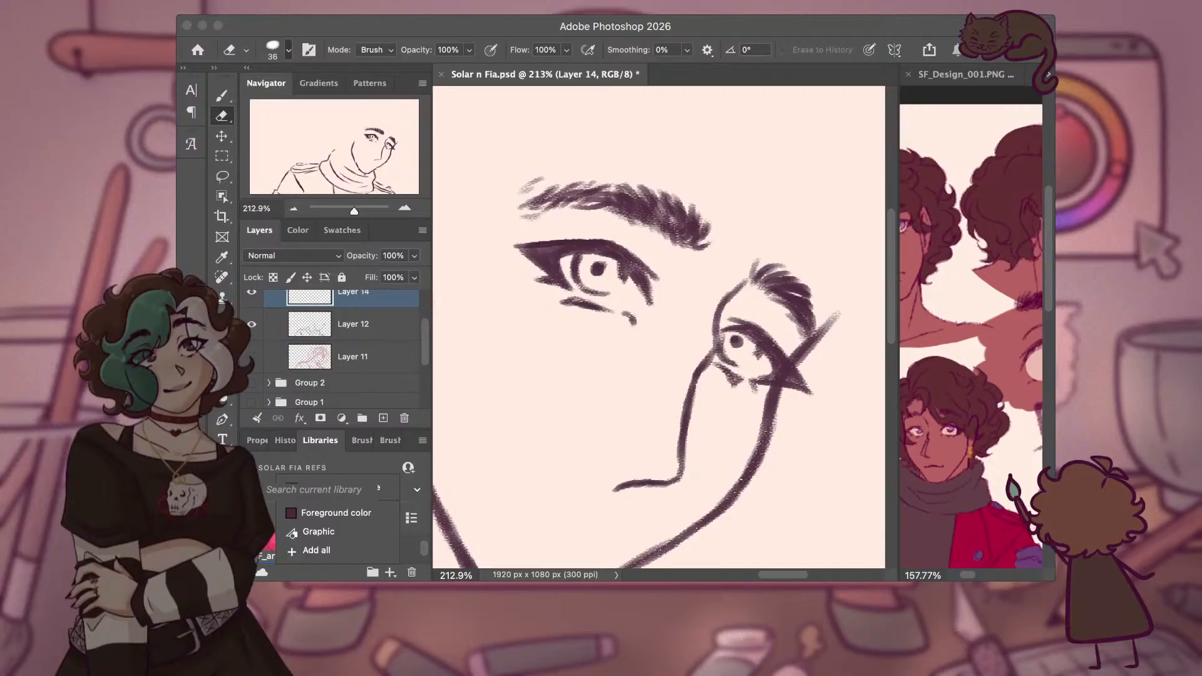
# Draw curved reflection marks below both pupils and shade the upper parts of the irises under the lids.
pyautogui.press('b')
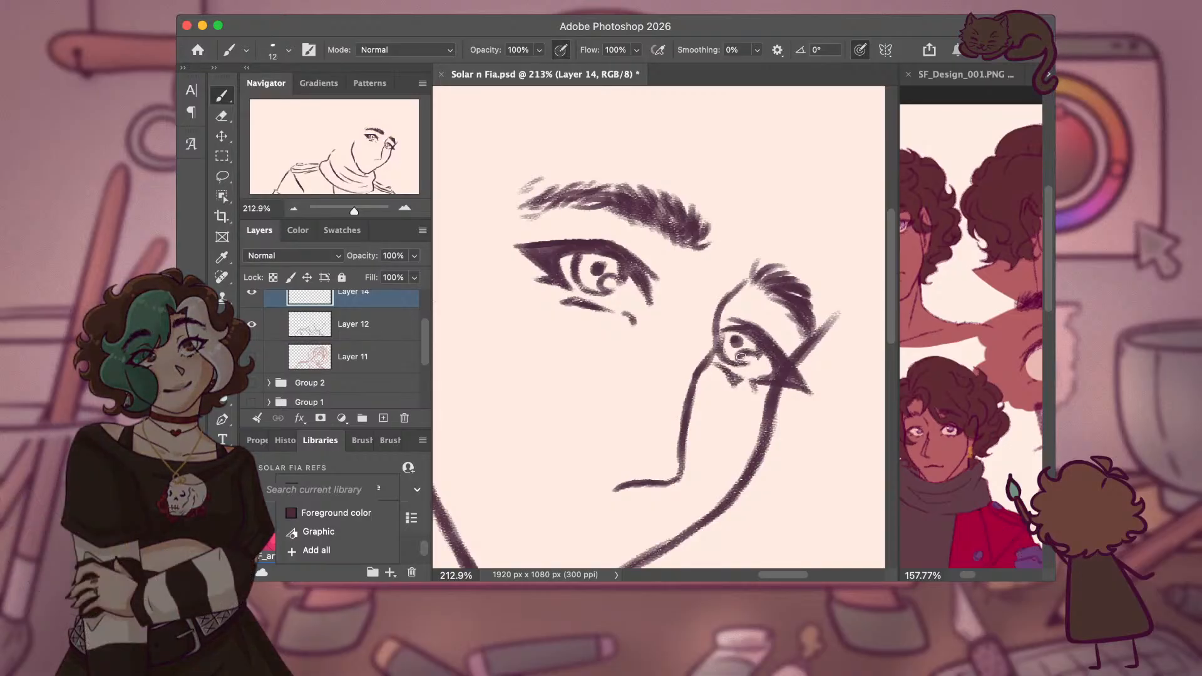
pyautogui.scroll(3, 658, 325)
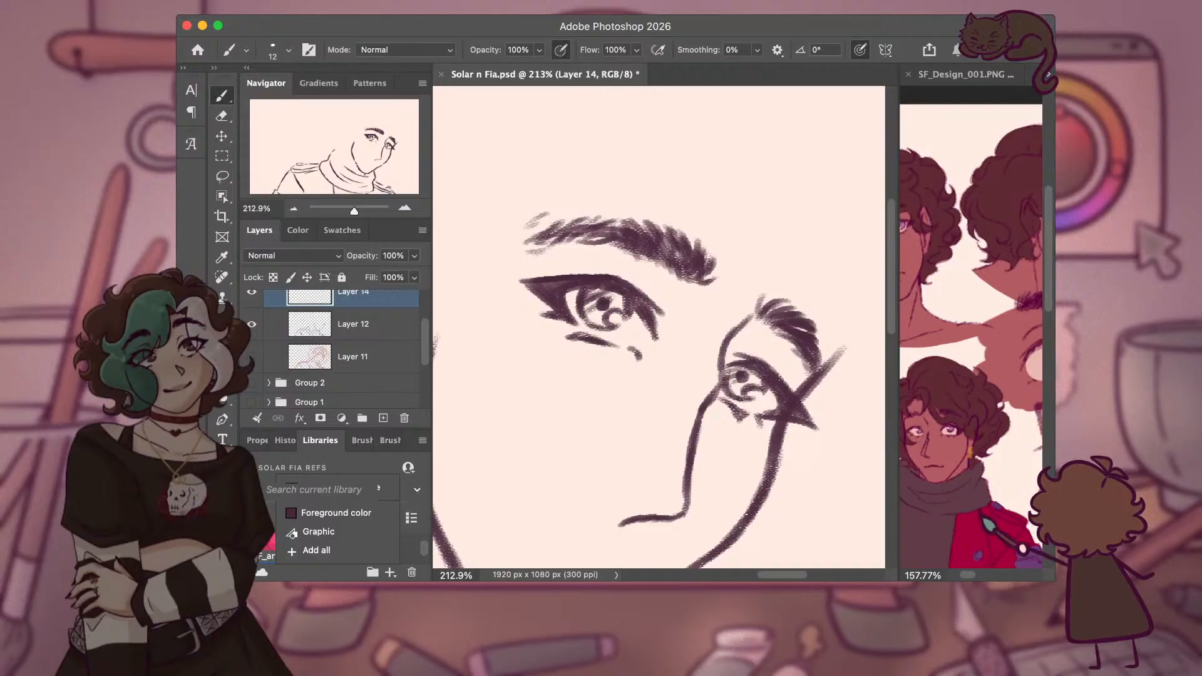
pyautogui.scroll(1, 341, 345)
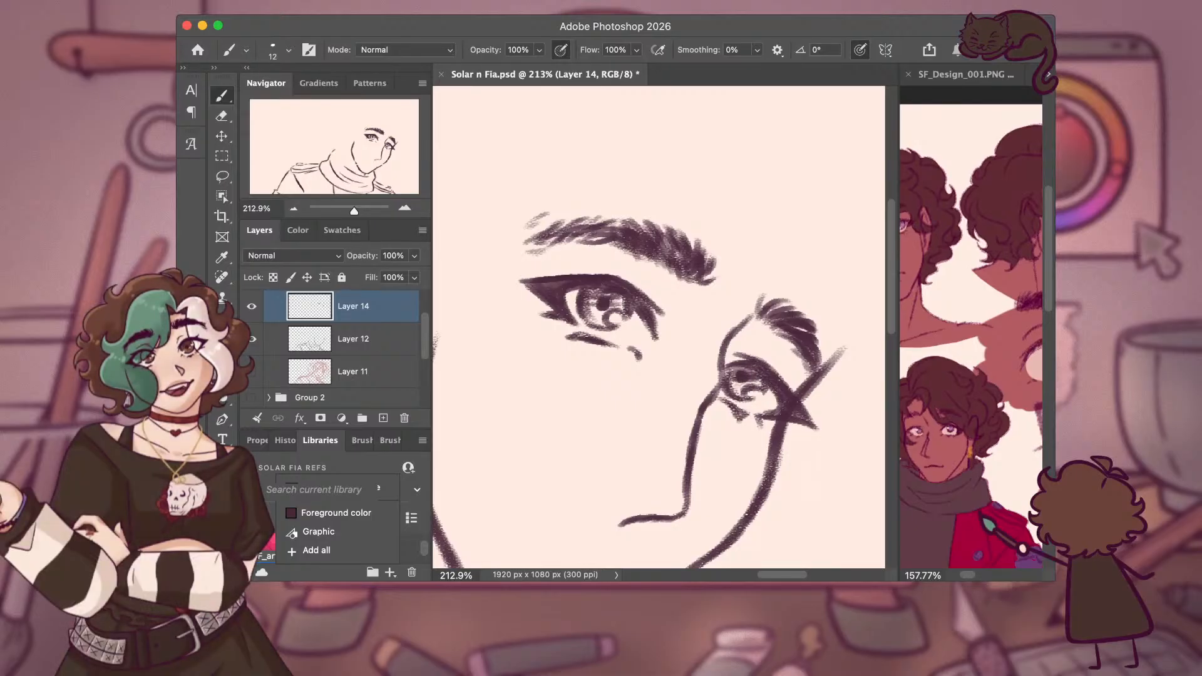
pyautogui.scroll(1, 658, 325)
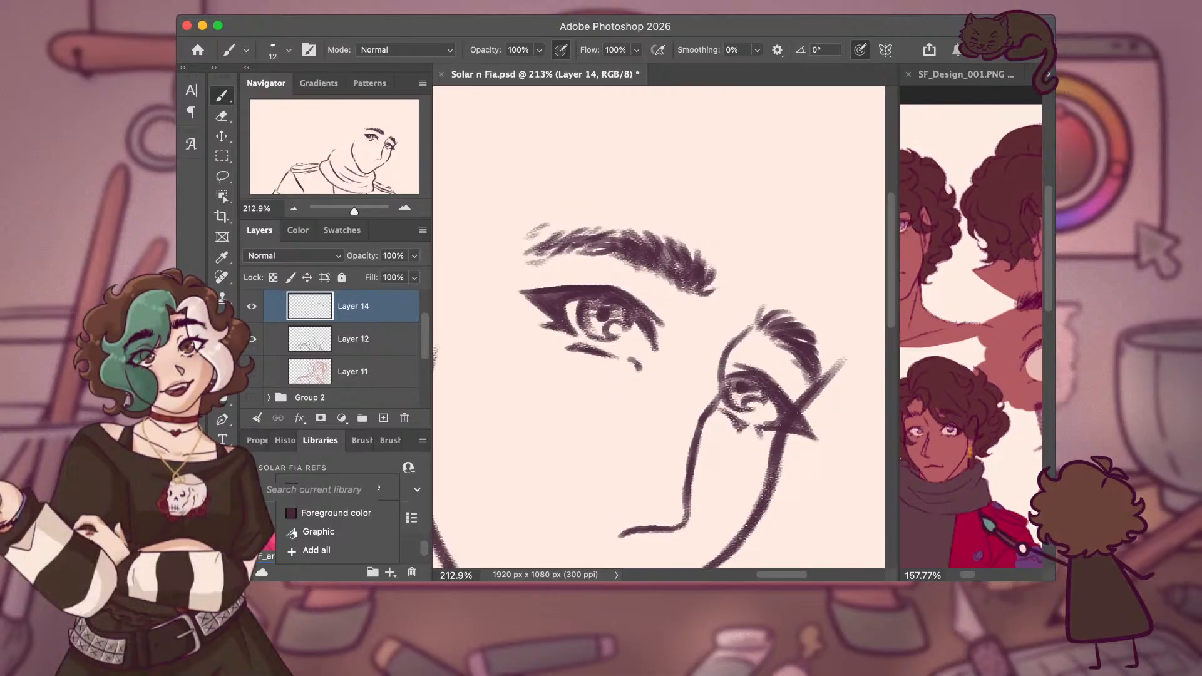
pyautogui.scroll(-2, 658, 325)
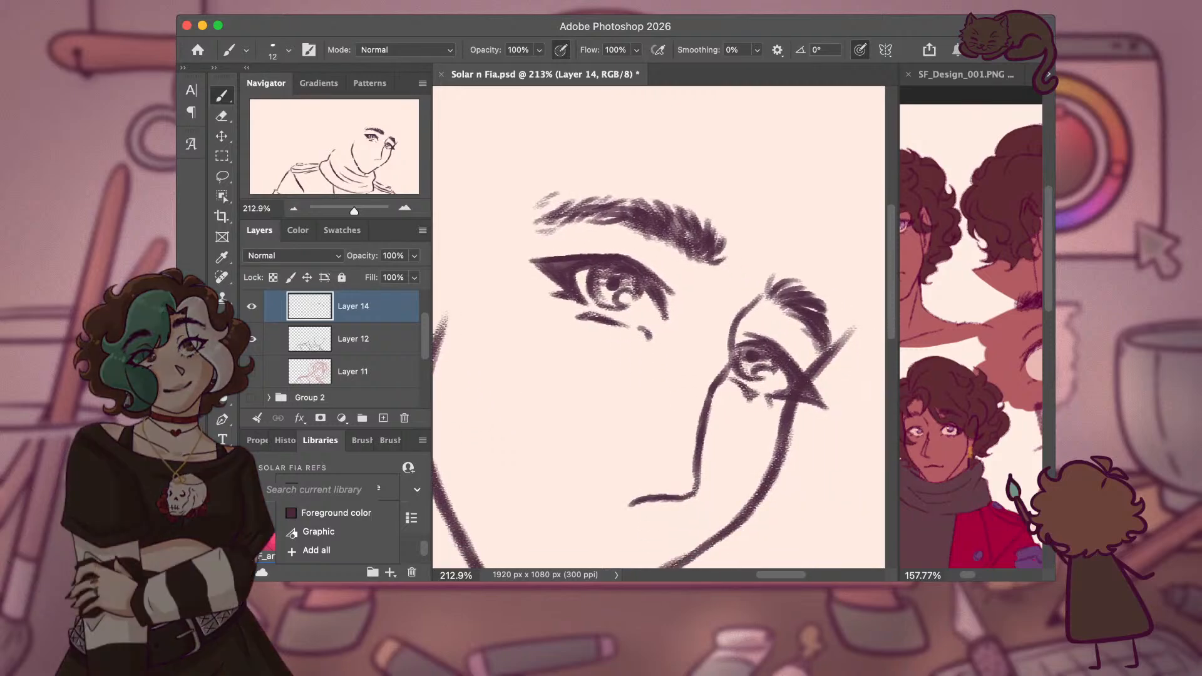
# Show the Layer 11 sketch again as a guide beneath the finished eyes and face lines.
pyautogui.hscroll(-2, 649, 339)
pyautogui.scroll(-5, 648, 339)
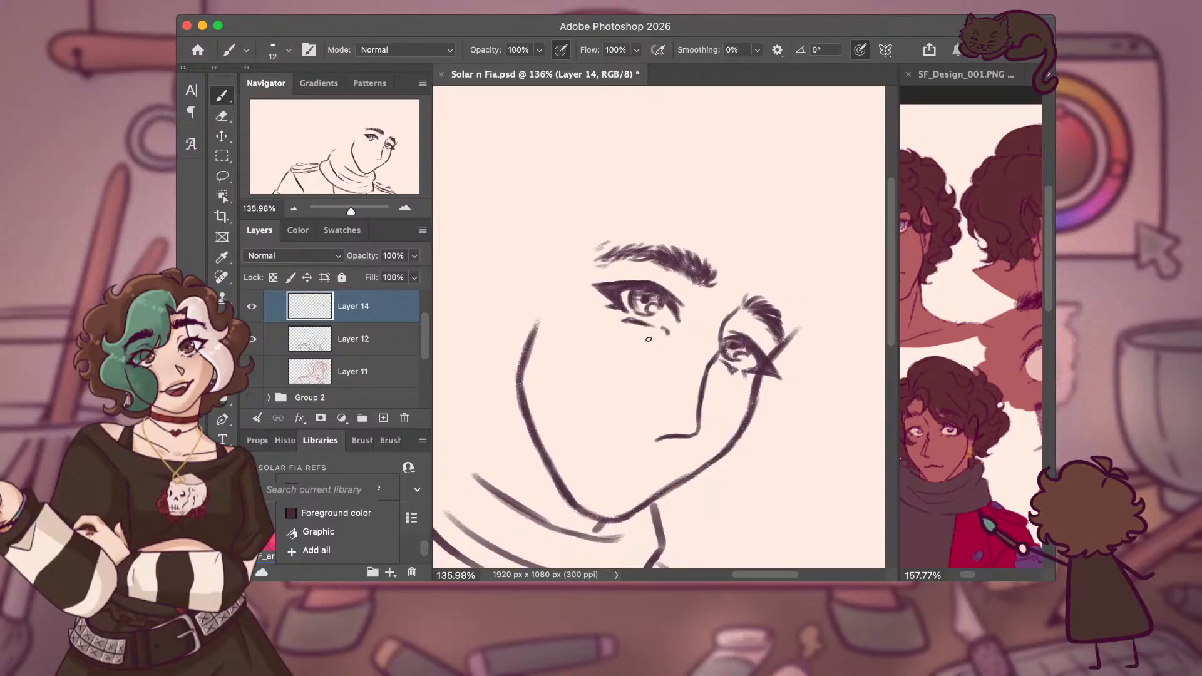
pyautogui.scroll(-1, 649, 338)
pyautogui.scroll(-1, 648, 340)
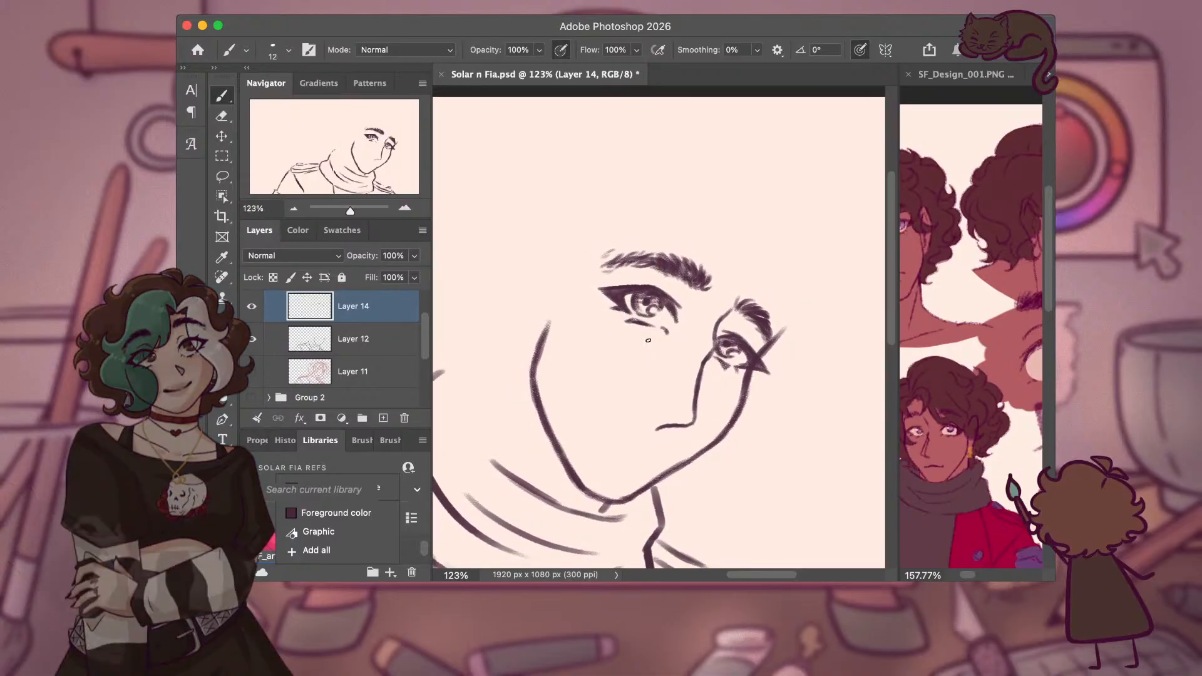
pyautogui.hscroll(-2, 648, 340)
pyautogui.scroll(1, 648, 340)
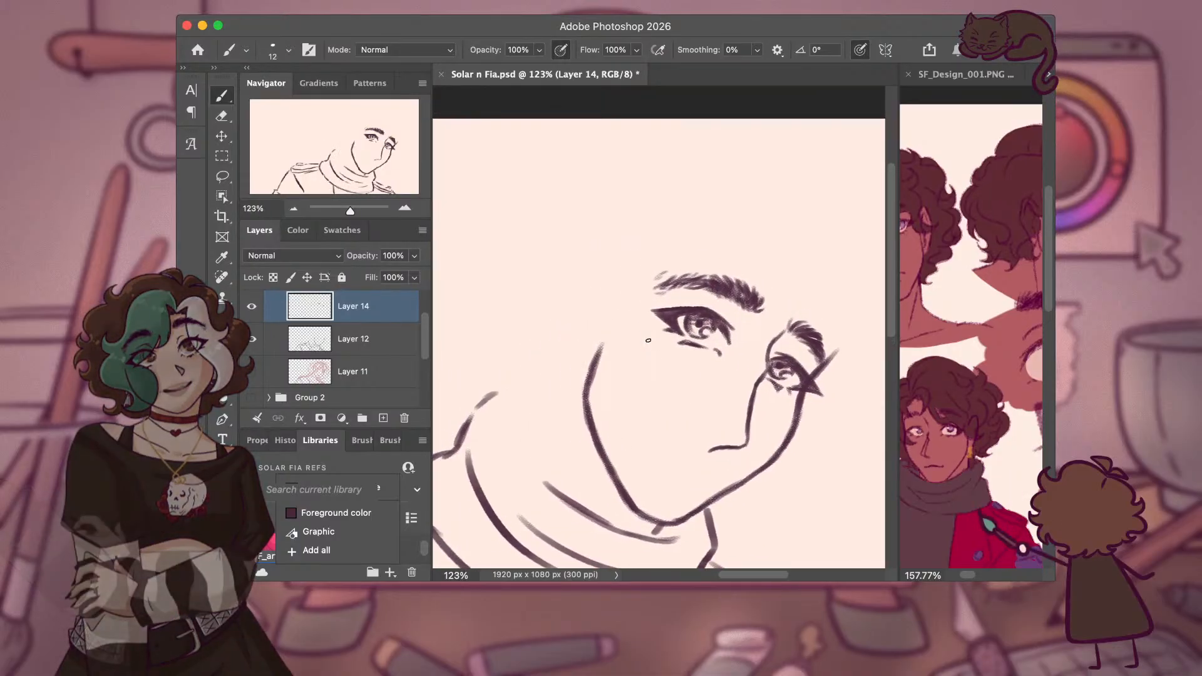
pyautogui.click(251, 372)
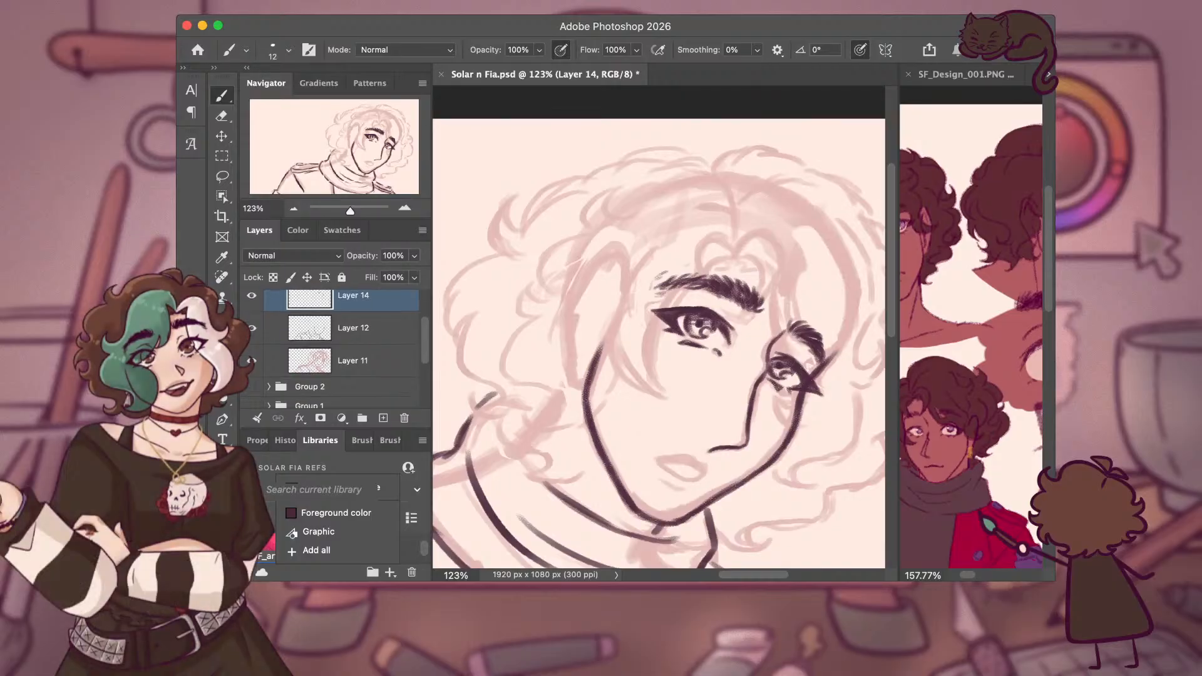
pyautogui.scroll(-2, 251, 379)
pyautogui.scroll(2, 251, 379)
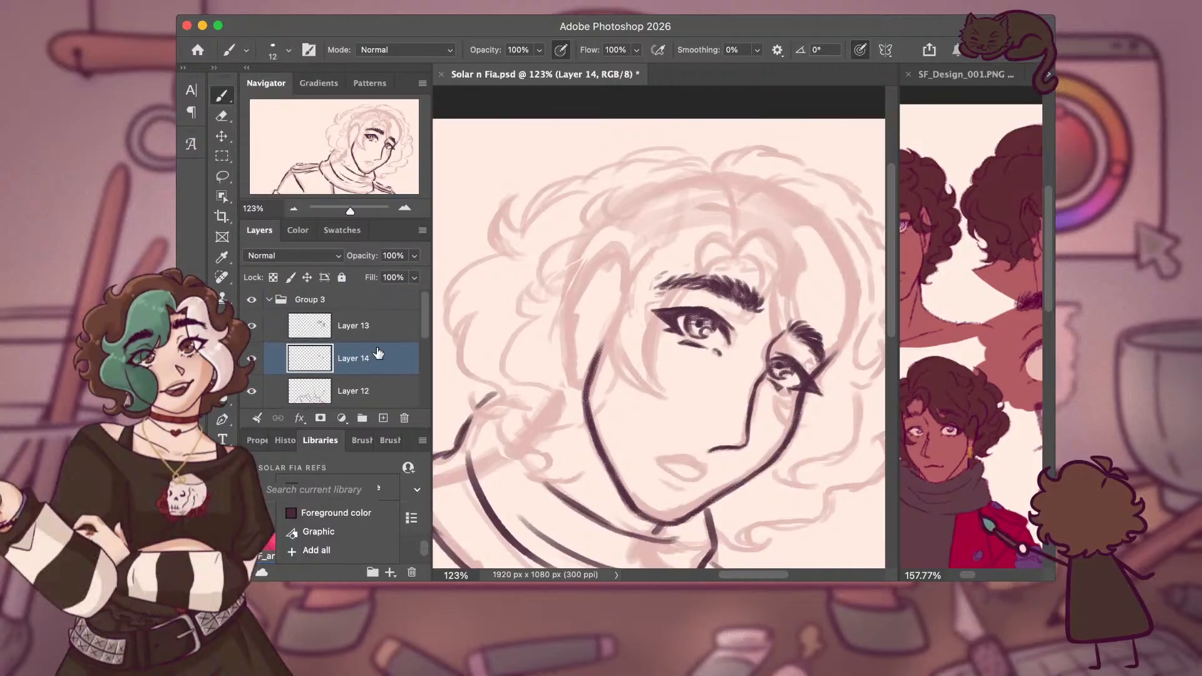
pyautogui.hscroll(2, 562, 355)
pyautogui.scroll(-1, 562, 356)
pyautogui.hscroll(2, 562, 355)
pyautogui.scroll(-1, 562, 356)
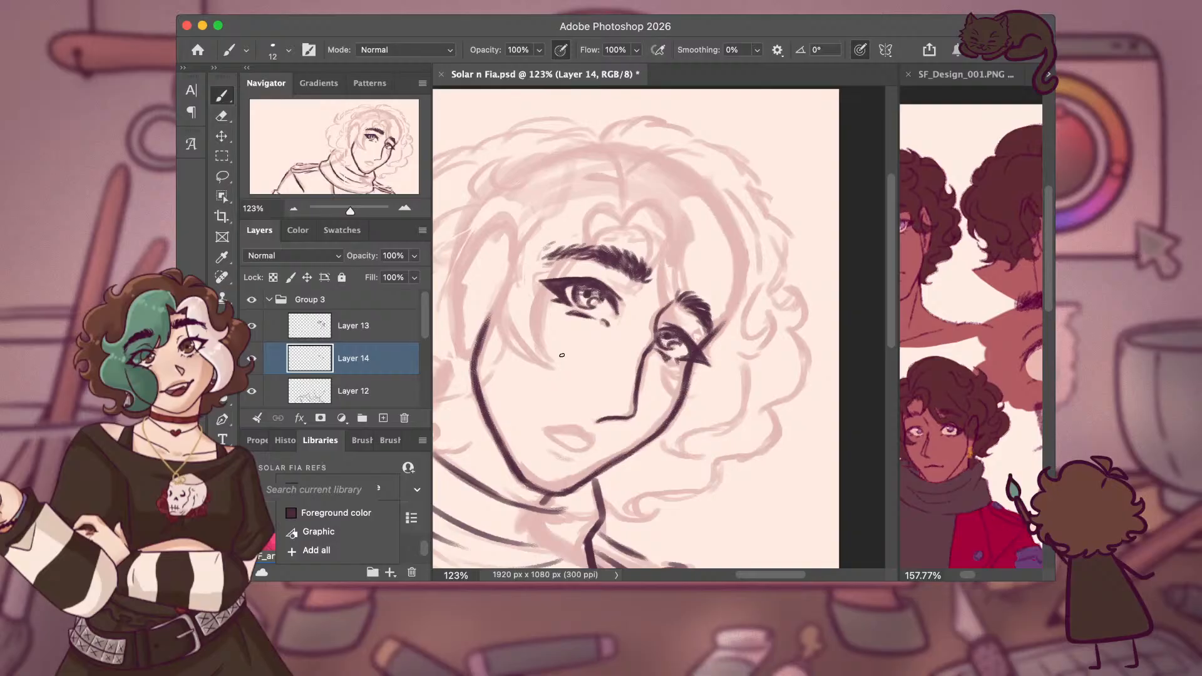
pyautogui.moveTo(771, 575)
pyautogui.mouseDown()
pyautogui.moveTo(689, 575)
pyautogui.moveTo(760, 572)
pyautogui.mouseUp()
pyautogui.moveTo(892, 390)
pyautogui.mouseDown()
pyautogui.moveTo(894, 352)
pyautogui.moveTo(895, 411)
pyautogui.moveTo(894, 368)
pyautogui.mouseUp()
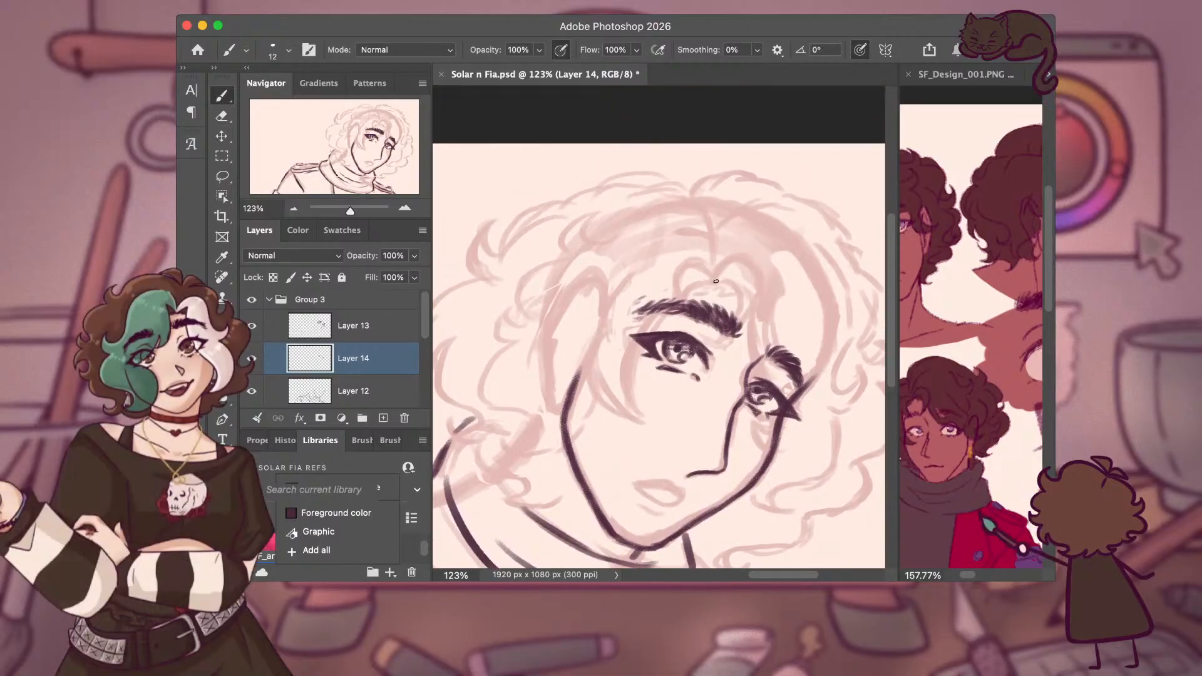
pyautogui.moveTo(715, 281)
pyautogui.mouseDown()
pyautogui.moveTo(734, 322)
pyautogui.moveTo(715, 345)
pyautogui.mouseUp()
pyautogui.press('super+z')
pyautogui.press('super+z')
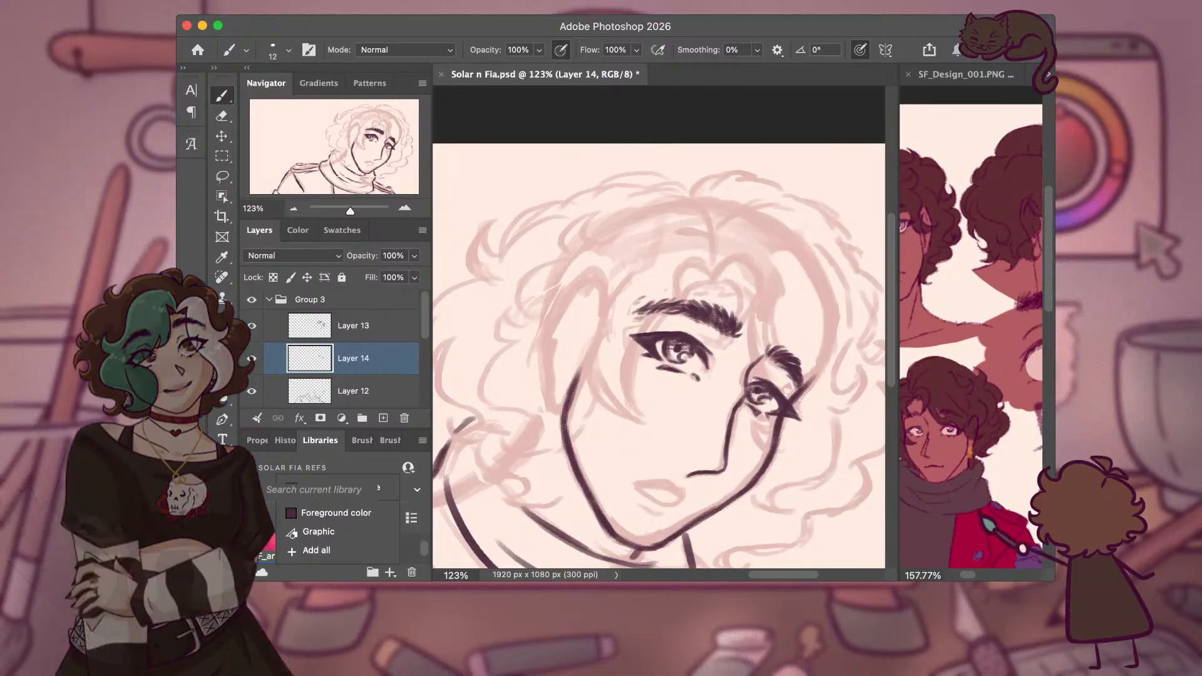
pyautogui.press(']')
pyautogui.press(']')
pyautogui.press(']')
pyautogui.press(']')
pyautogui.press('[')
pyautogui.press('[')
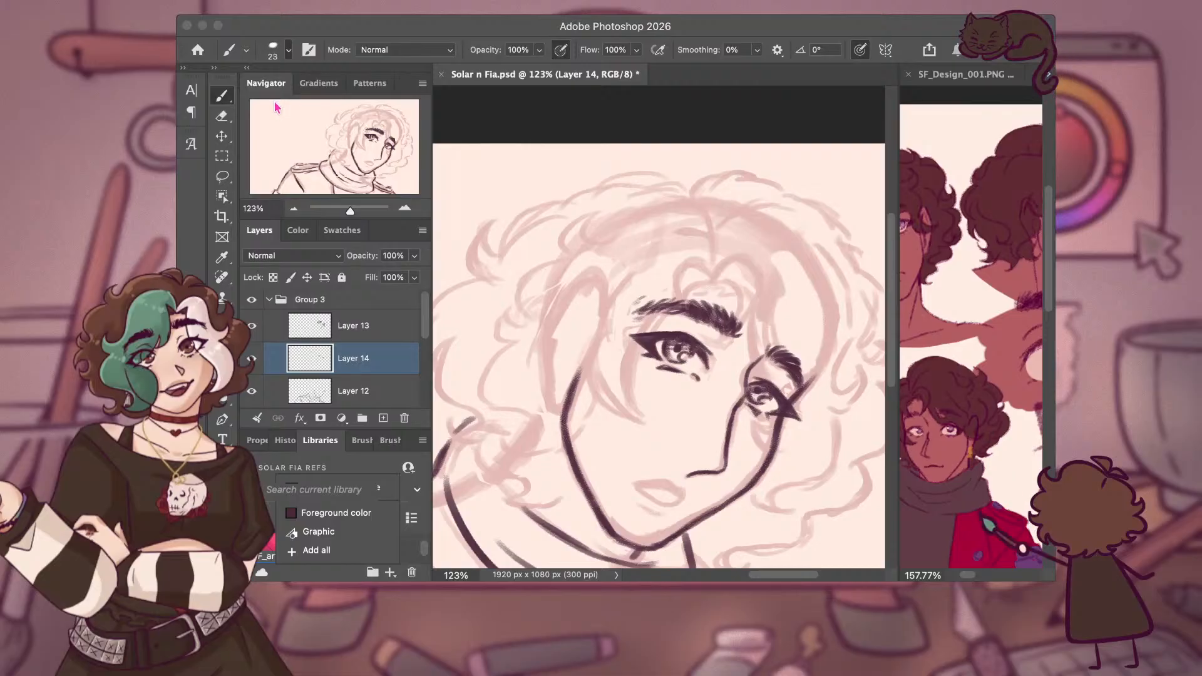
pyautogui.click(714, 284)
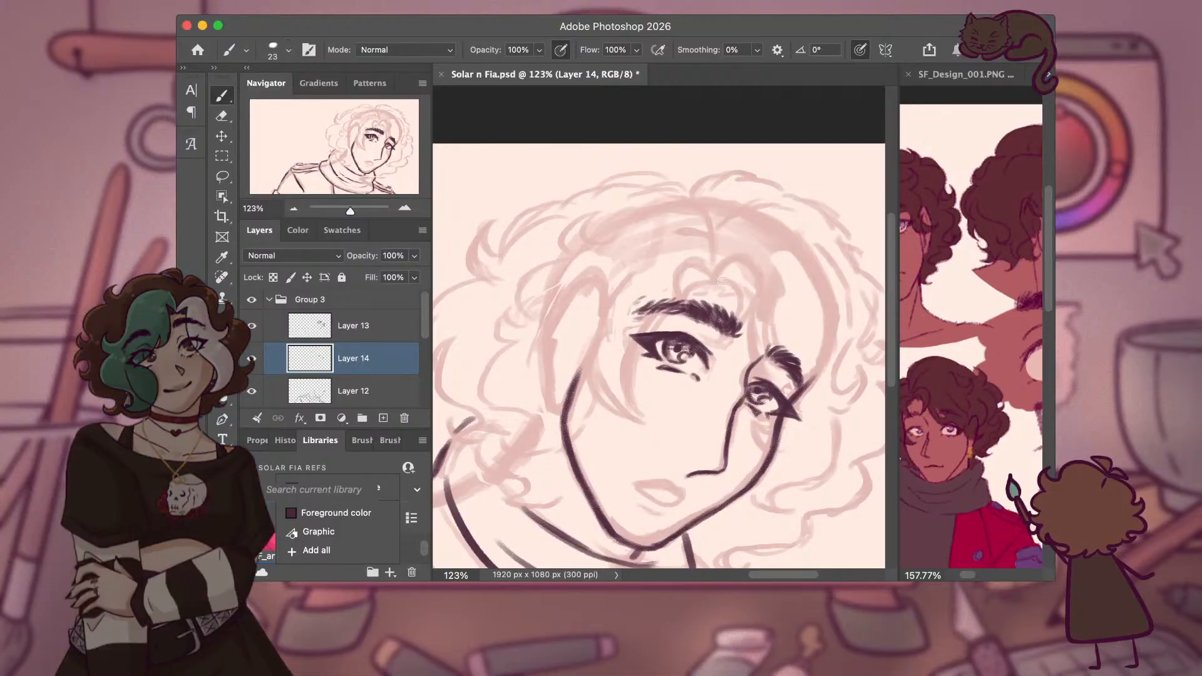
pyautogui.moveTo(714, 283); pyautogui.dragTo(736, 283)
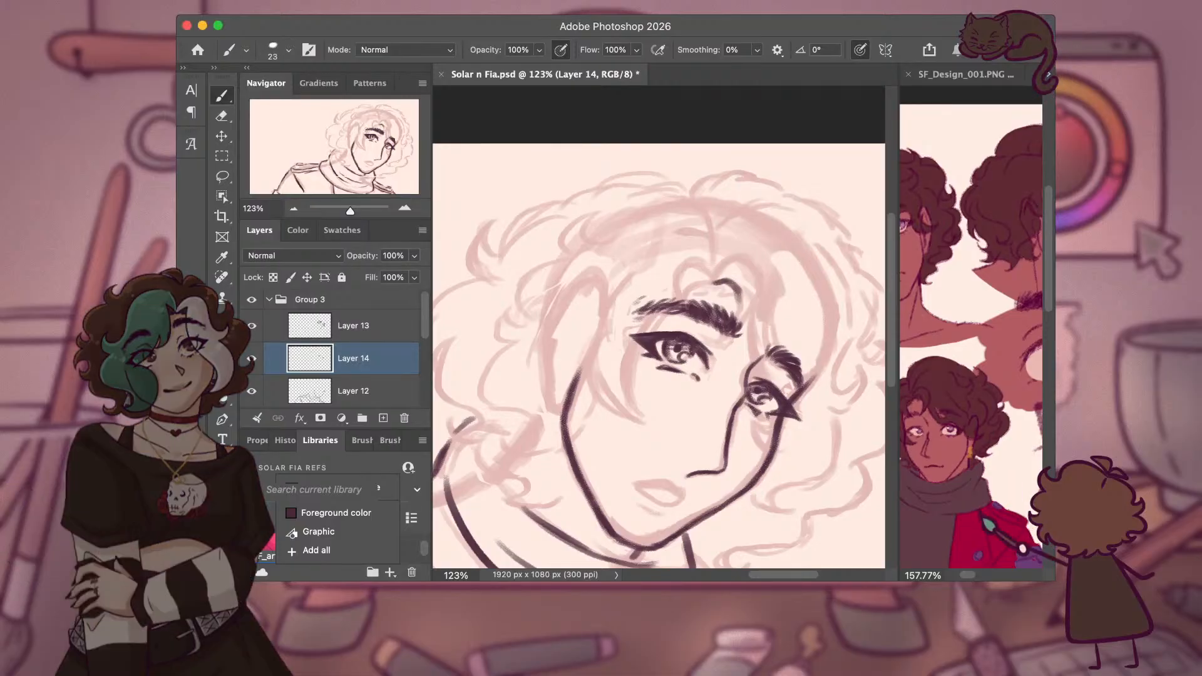
pyautogui.hotkey('ctrl', 'z')
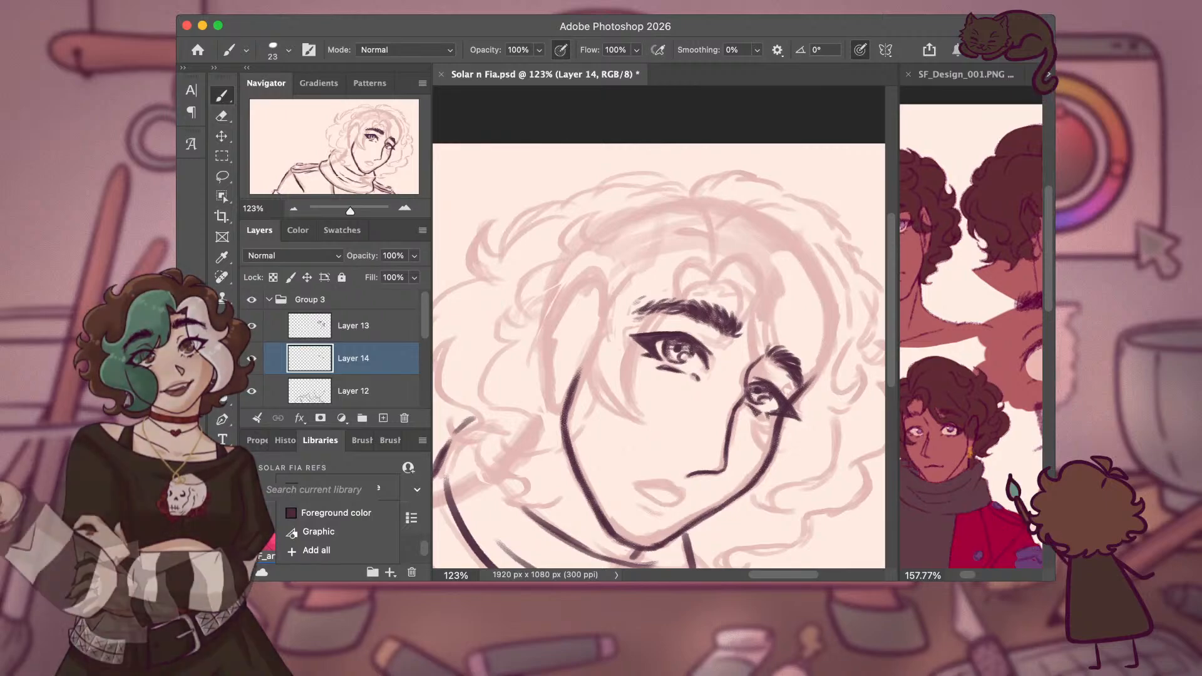
# Set the brush size to 20 and draw the heart-shaped pair of curls over the forehead on Layer 14.
pyautogui.click(289, 50)
pyautogui.moveTo(275, 107); pyautogui.dragTo(274, 107)
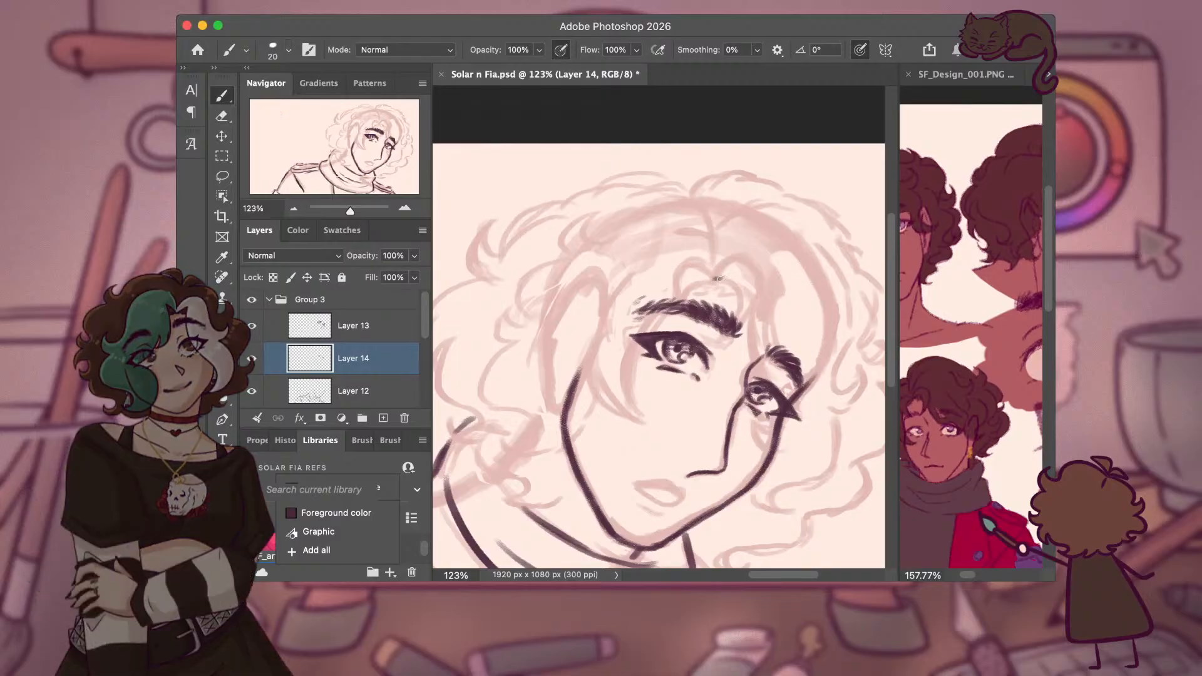
pyautogui.moveTo(714, 279)
pyautogui.mouseDown()
pyautogui.moveTo(741, 303)
pyautogui.moveTo(714, 343)
pyautogui.mouseUp()
pyautogui.moveTo(755, 307); pyautogui.dragTo(744, 330)
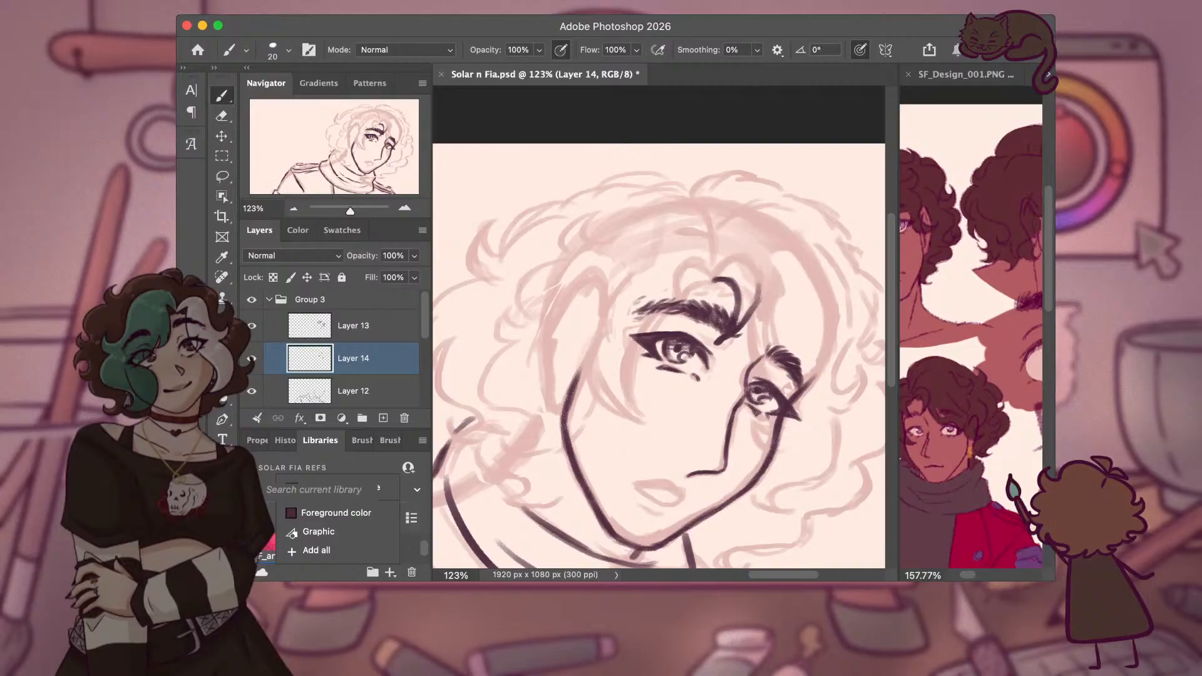
pyautogui.moveTo(714, 275)
pyautogui.mouseDown()
pyautogui.moveTo(738, 256)
pyautogui.moveTo(758, 285)
pyautogui.mouseUp()
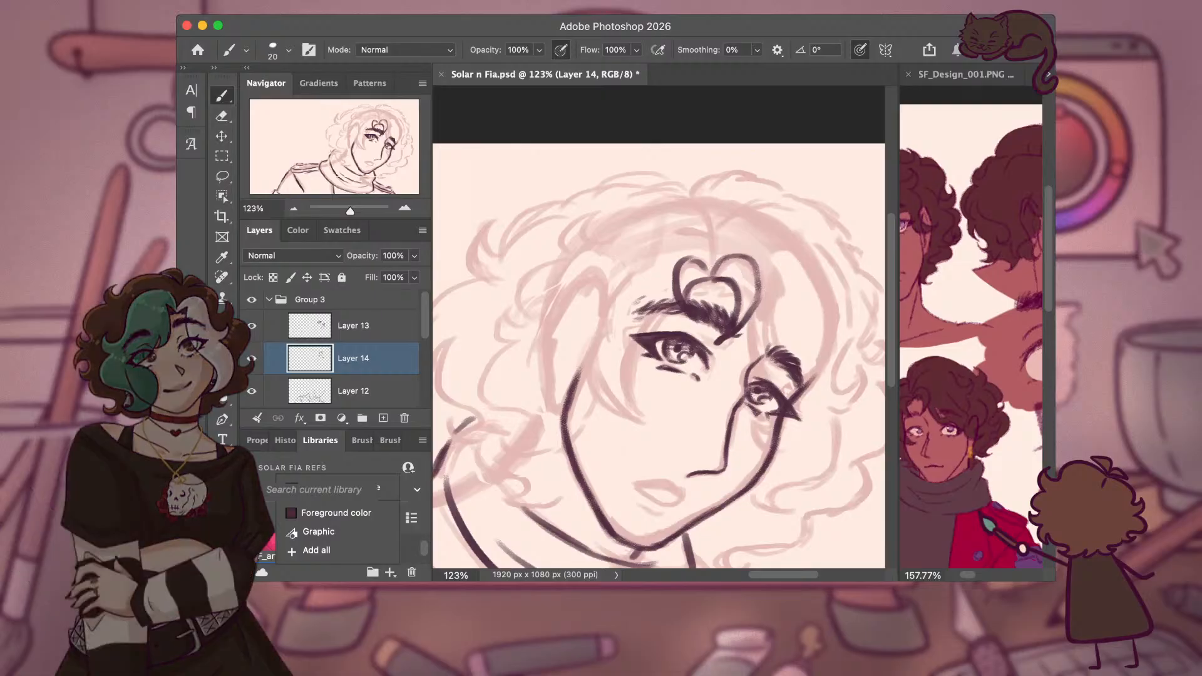
# Draw the face-framing lock, the strands crossing the far eye, the parting line and small curls inside the forehead curl.
pyautogui.moveTo(625, 373); pyautogui.dragTo(642, 423)
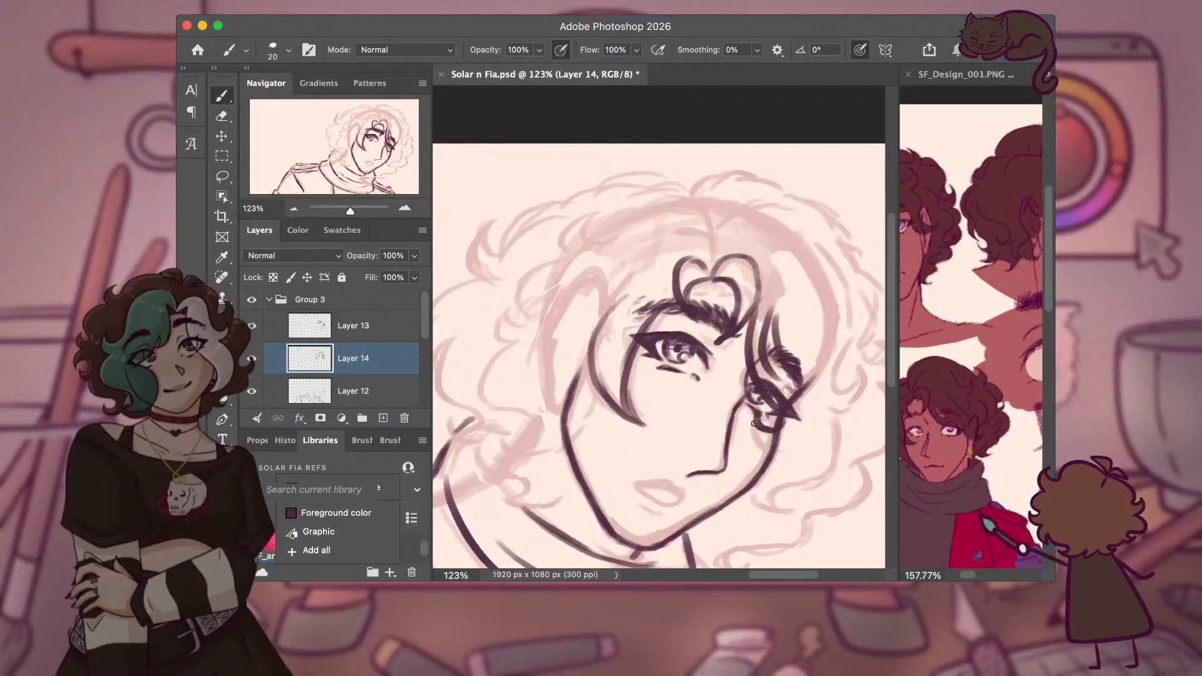
pyautogui.moveTo(769, 417); pyautogui.dragTo(764, 457)
pyautogui.moveTo(749, 208); pyautogui.dragTo(709, 240)
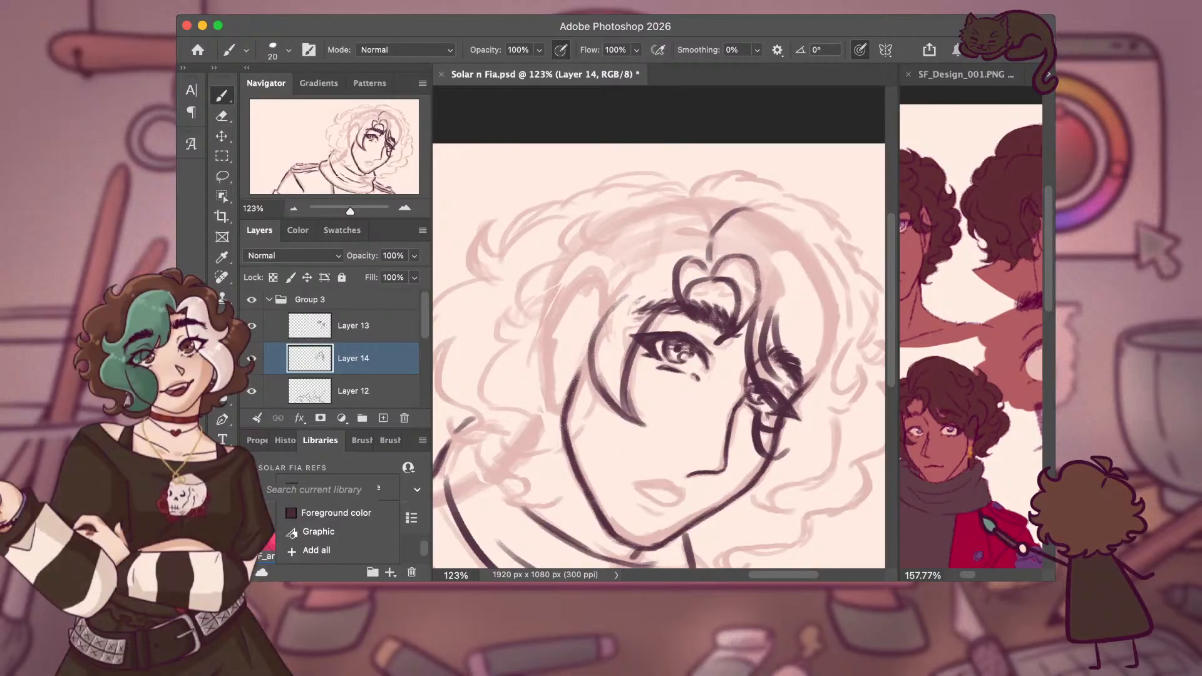
pyautogui.moveTo(710, 280)
pyautogui.mouseDown()
pyautogui.moveTo(728, 290)
pyautogui.moveTo(716, 283)
pyautogui.mouseUp()
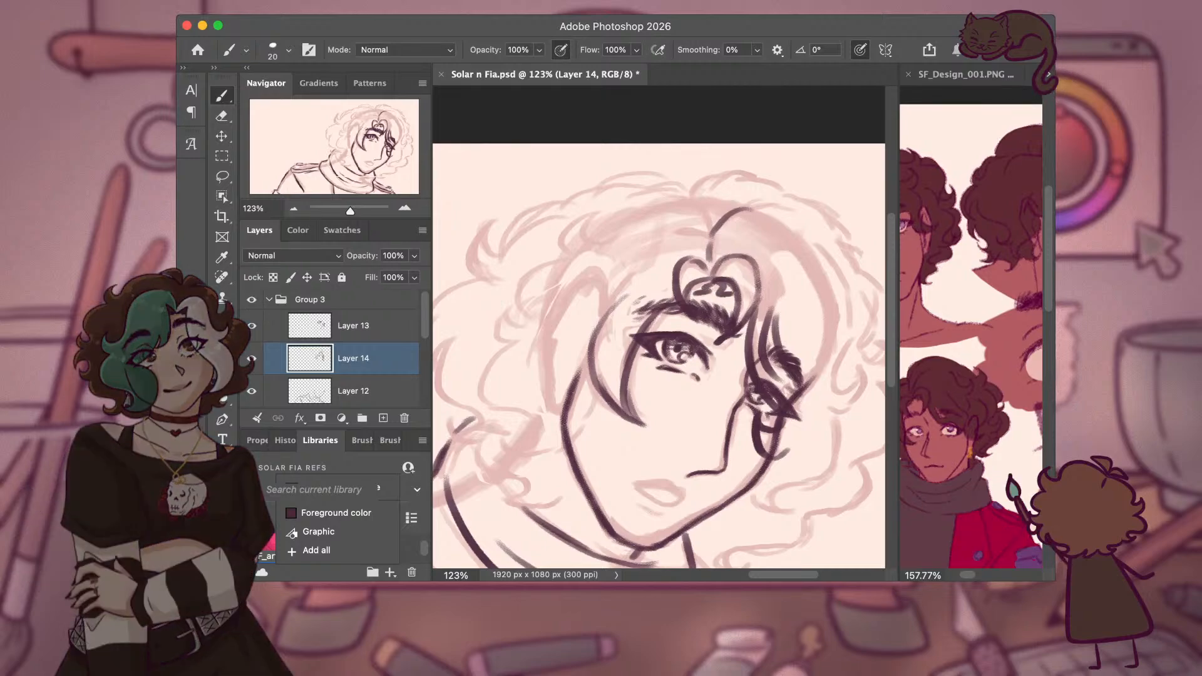
# Trace the inner waves and the curly outer outline of the hair on the far side of the face, down towards the scarf.
pyautogui.moveTo(756, 208); pyautogui.dragTo(833, 254)
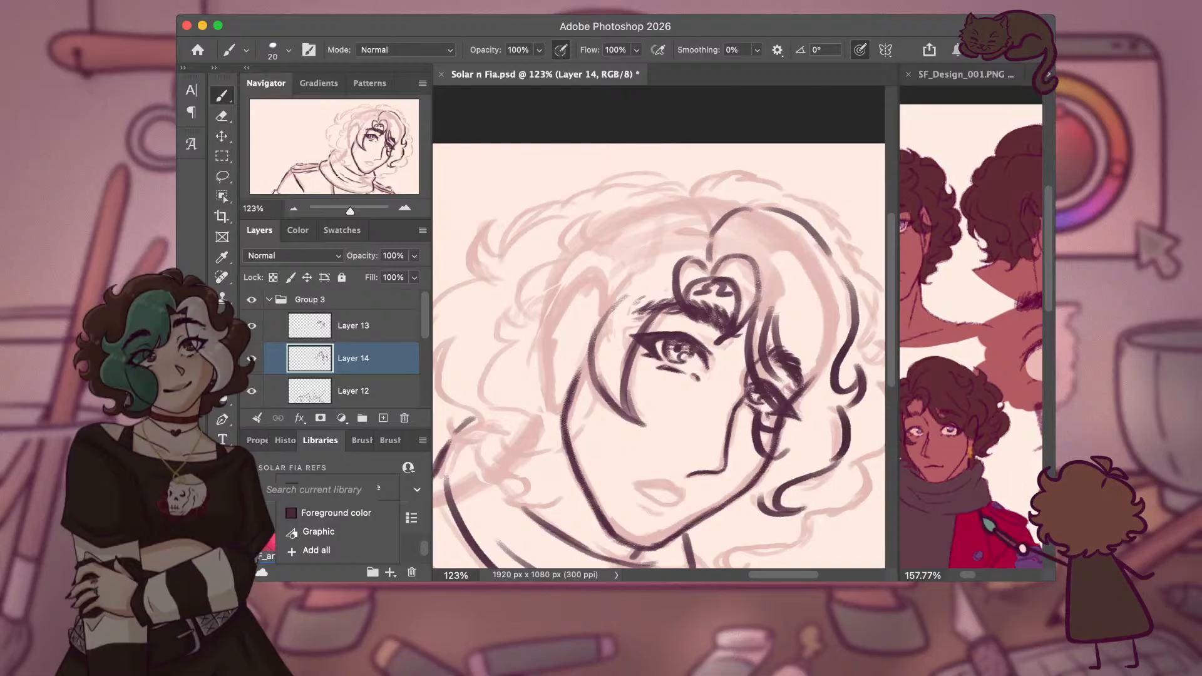
pyautogui.hscroll(3, 805, 503)
pyautogui.hscroll(2, 659, 357)
pyautogui.scroll(-1, 659, 357)
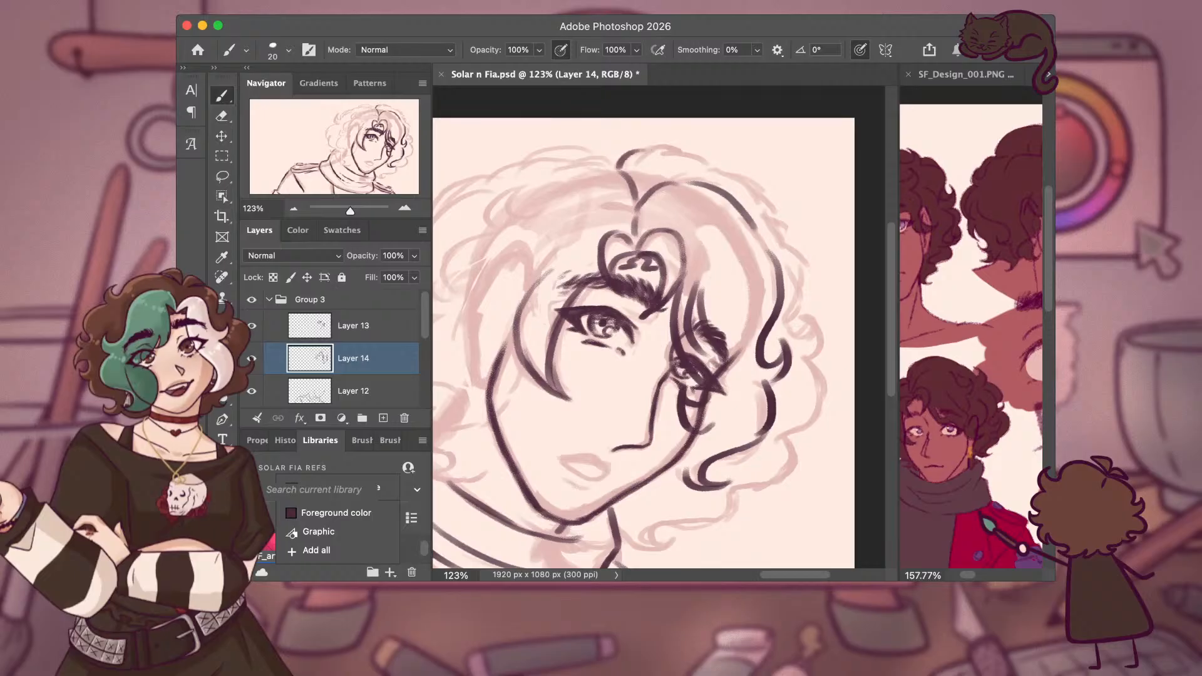
pyautogui.moveTo(767, 199)
pyautogui.mouseDown()
pyautogui.moveTo(798, 259)
pyautogui.moveTo(790, 319)
pyautogui.moveTo(809, 327)
pyautogui.moveTo(802, 316)
pyautogui.moveTo(821, 348)
pyautogui.moveTo(824, 389)
pyautogui.mouseUp()
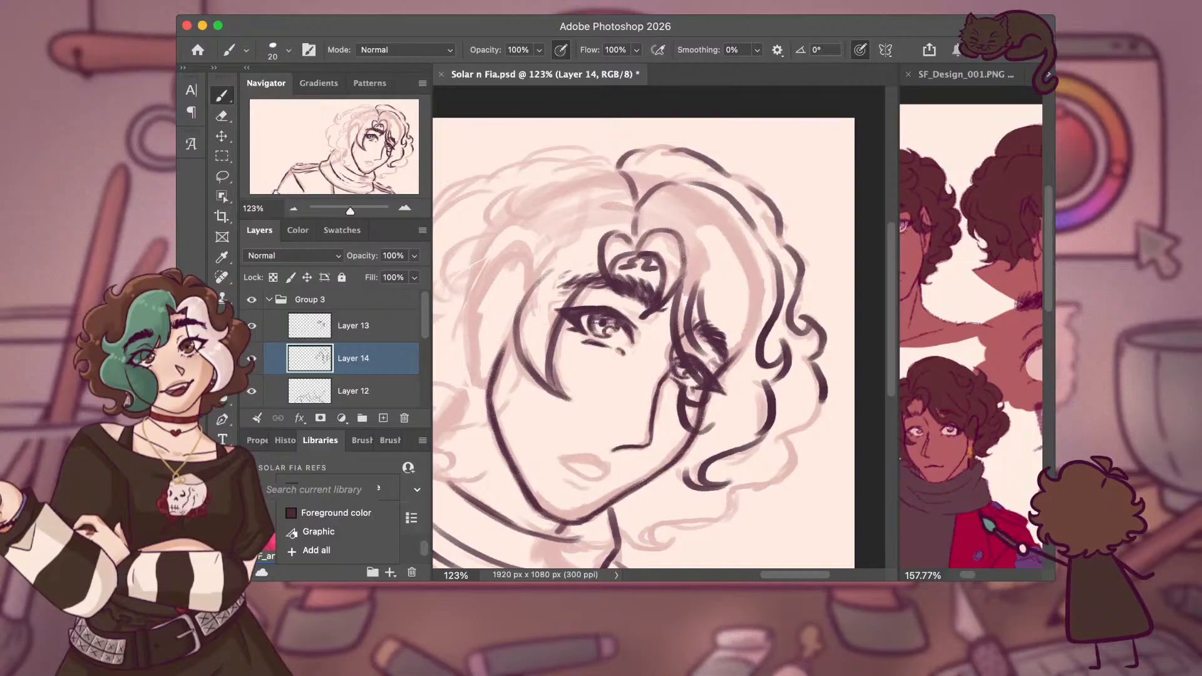
pyautogui.moveTo(789, 437)
pyautogui.mouseDown()
pyautogui.moveTo(800, 455)
pyautogui.moveTo(758, 485)
pyautogui.mouseUp()
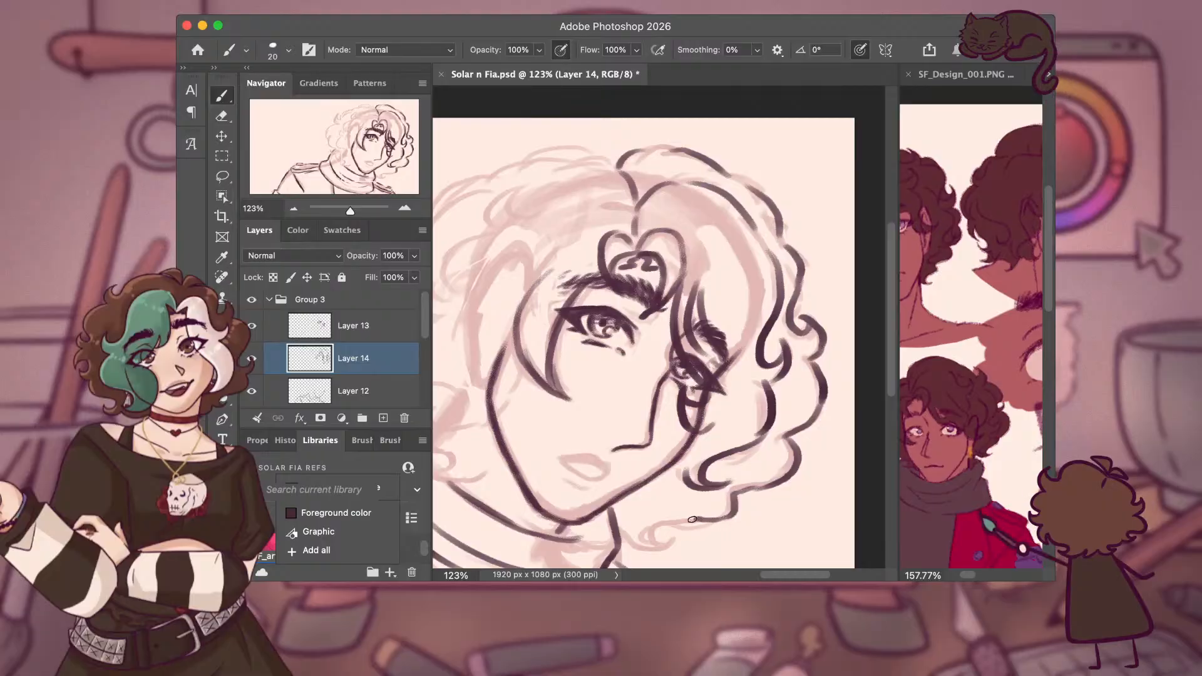
pyautogui.moveTo(683, 532); pyautogui.dragTo(634, 544)
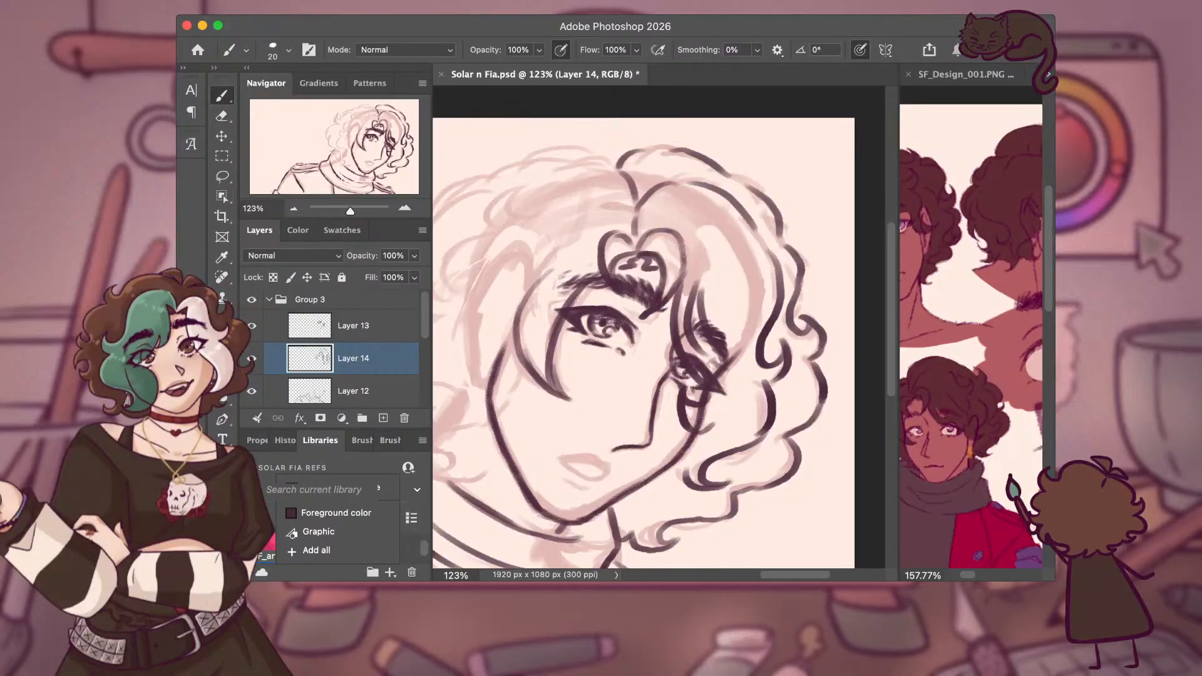
# Trace the inner and outer curls on the near side of the head, from the crown down to the scarf.
pyautogui.hscroll(-6, 633, 541)
pyautogui.hscroll(2, 658, 354)
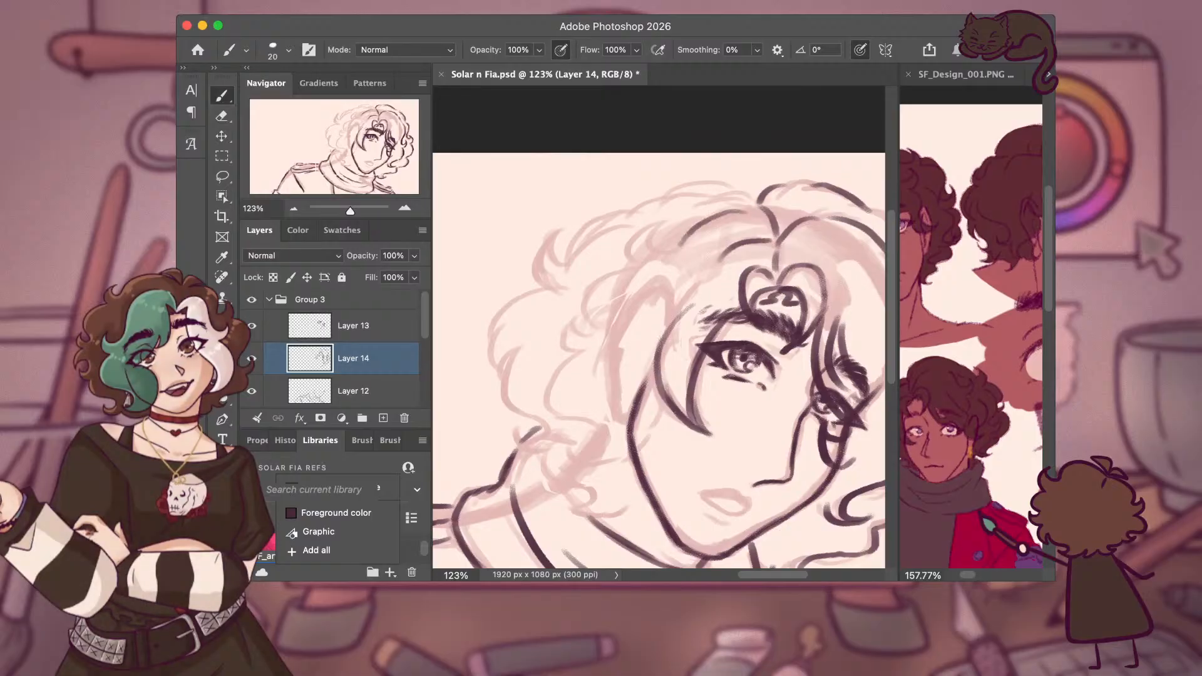
pyautogui.moveTo(655, 251)
pyautogui.mouseDown()
pyautogui.moveTo(587, 325)
pyautogui.moveTo(573, 317)
pyautogui.moveTo(557, 343)
pyautogui.moveTo(579, 354)
pyautogui.moveTo(540, 410)
pyautogui.mouseUp()
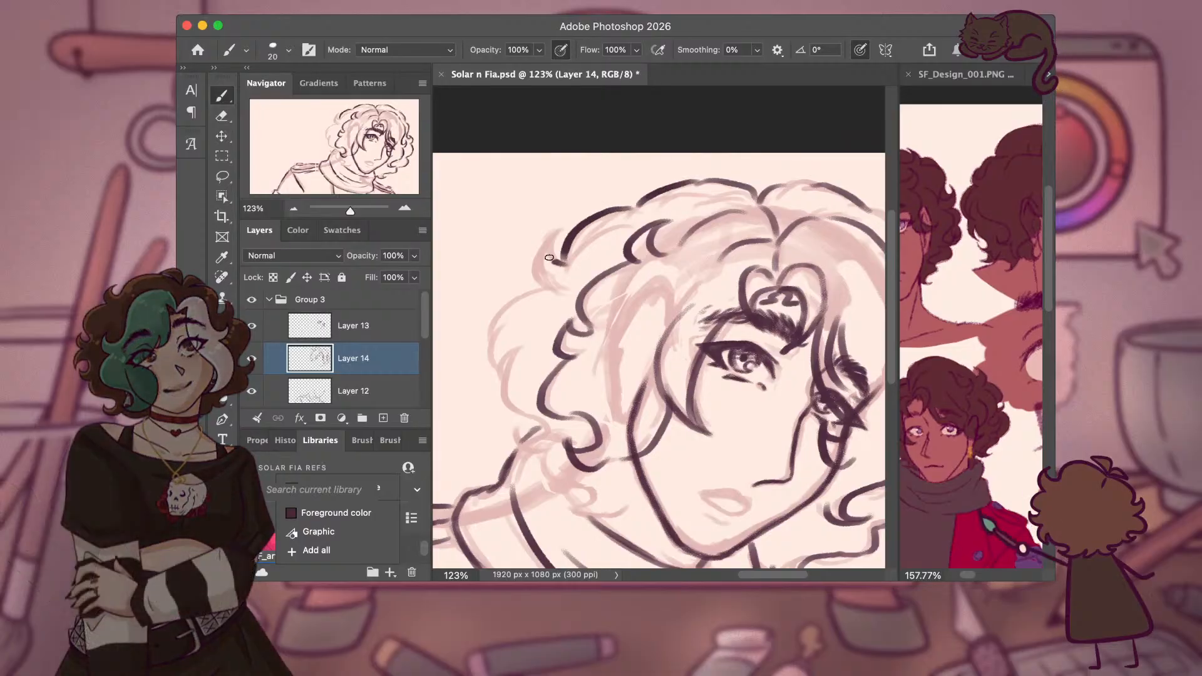
pyautogui.moveTo(505, 312)
pyautogui.mouseDown()
pyautogui.moveTo(483, 375)
pyautogui.moveTo(533, 442)
pyautogui.mouseUp()
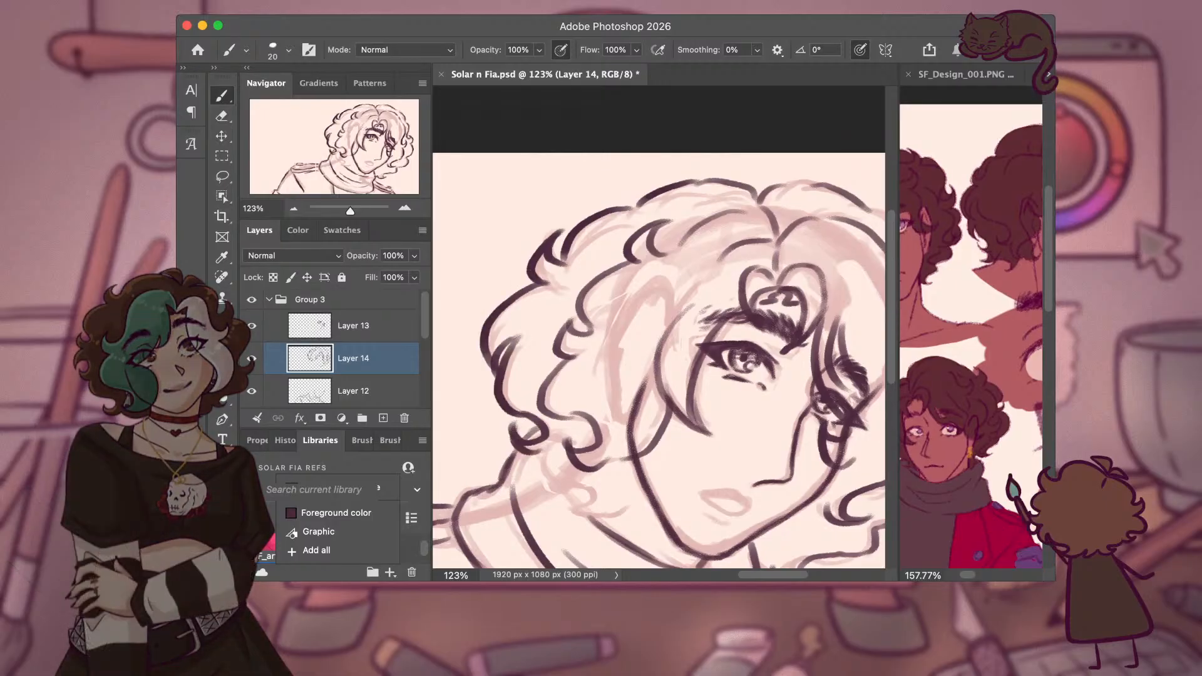
pyautogui.scroll(-3, 659, 326)
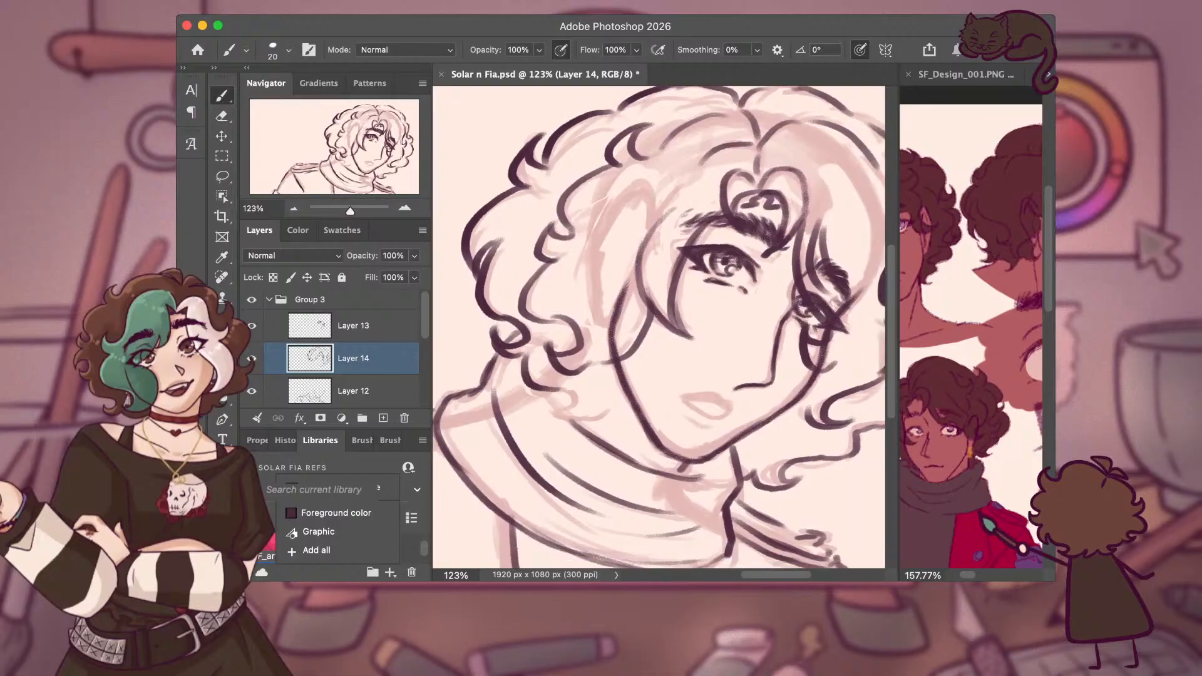
pyautogui.moveTo(559, 417); pyautogui.dragTo(605, 426)
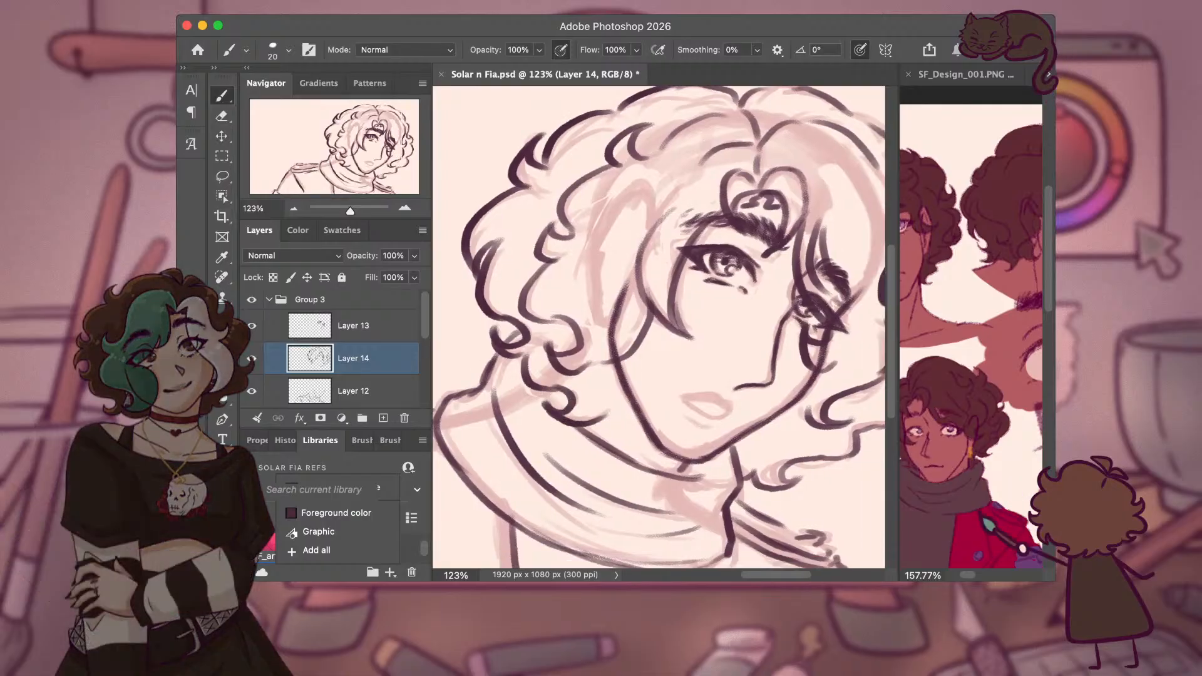
# Switch to Layer 12 and extend the scarf's upper edge near the lowest curl and below the chin.
pyautogui.hscroll(-3, 659, 326)
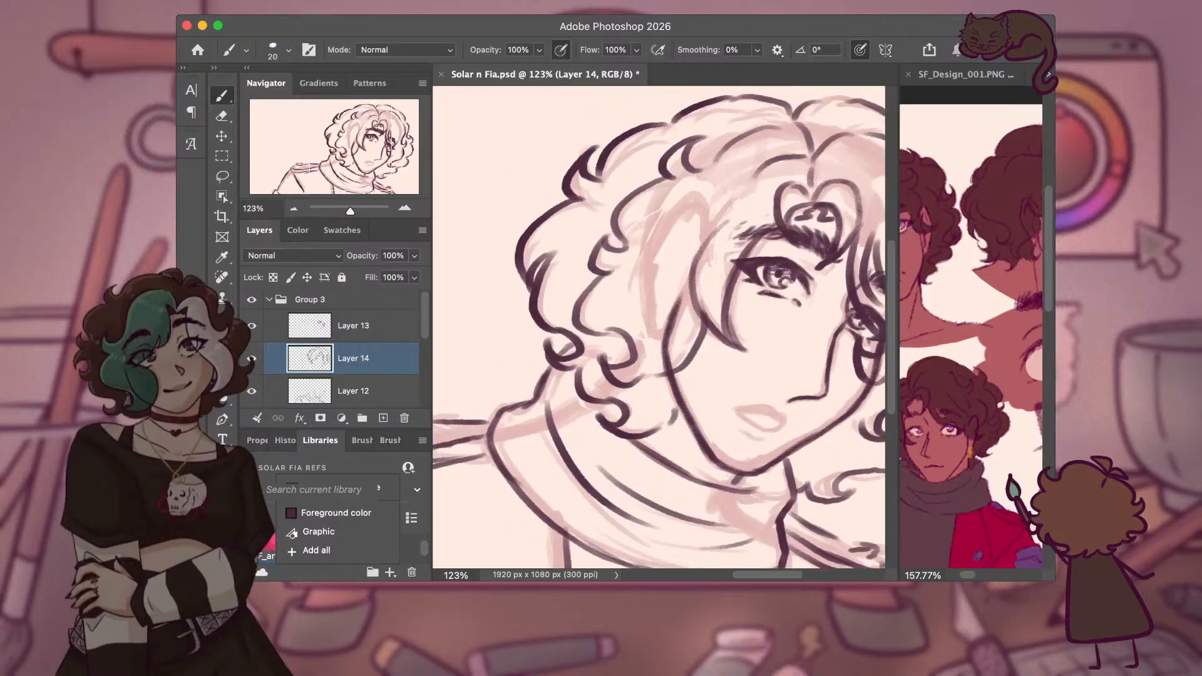
pyautogui.scroll(-1, 658, 325)
pyautogui.click(342, 392)
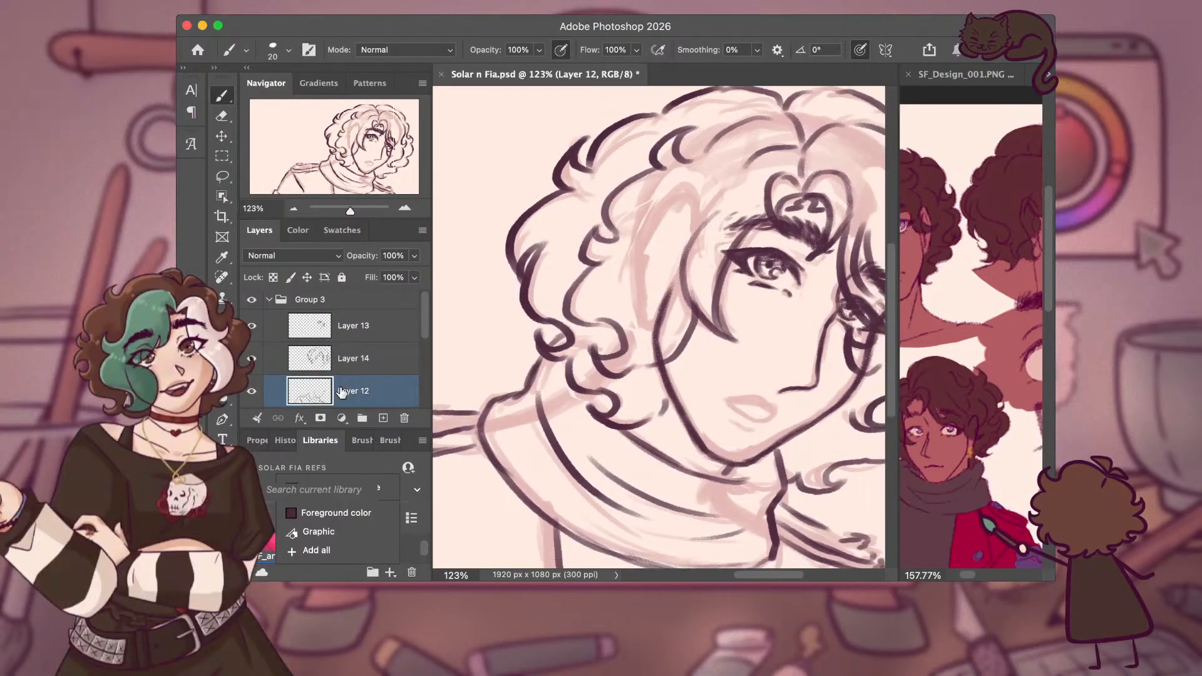
pyautogui.moveTo(594, 401); pyautogui.dragTo(612, 415)
pyautogui.moveTo(720, 470); pyautogui.dragTo(752, 479)
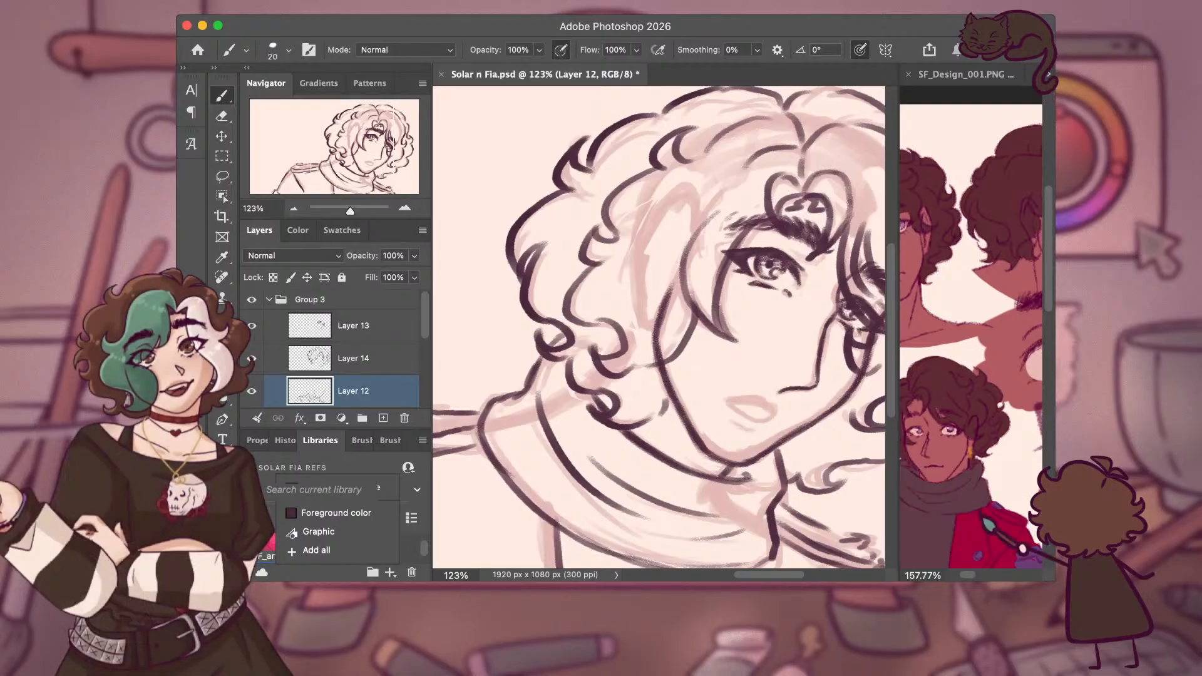
# Set the brush size to 14 and trace the lips on Layer 12, adding a short shadow line under the lower lip.
pyautogui.hscroll(5, 659, 326)
pyautogui.scroll(-2, 659, 325)
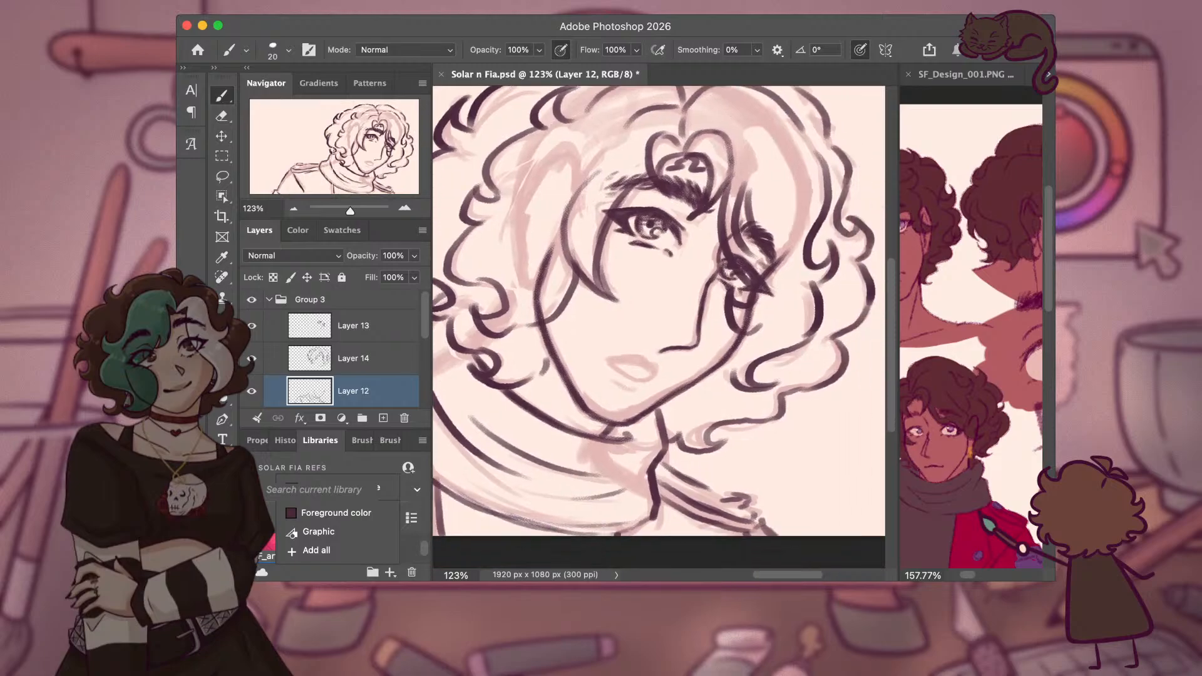
pyautogui.scroll(5, 667, 378)
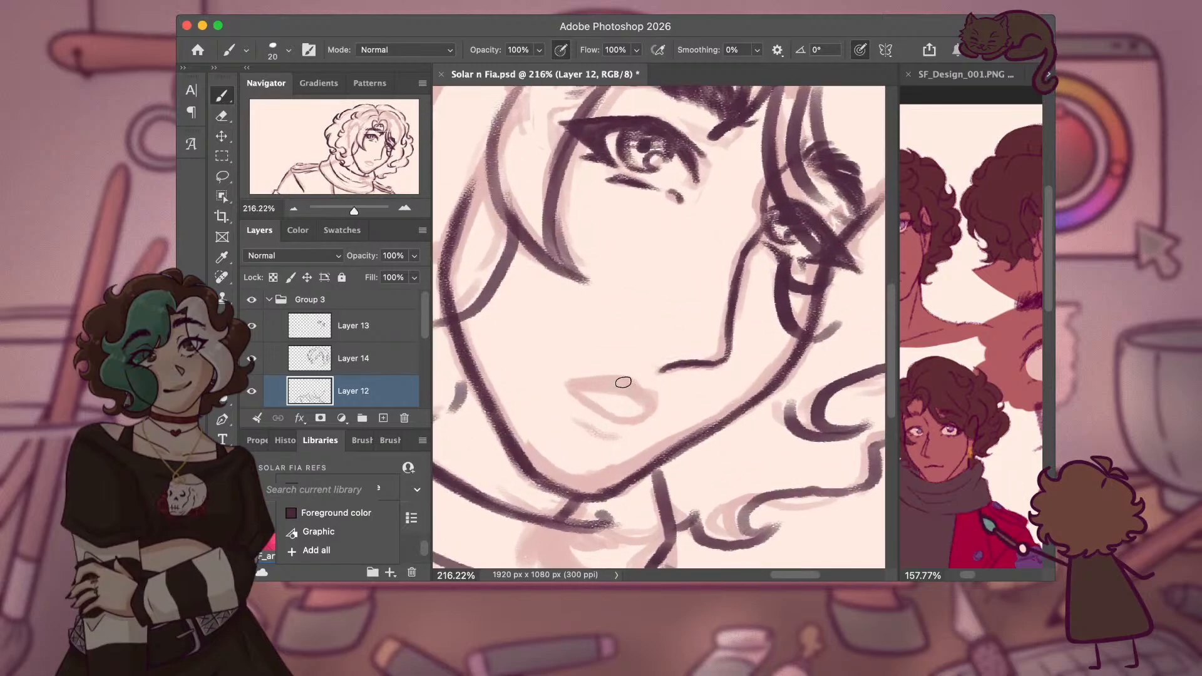
pyautogui.hscroll(-2, 624, 382)
pyautogui.scroll(-1, 624, 382)
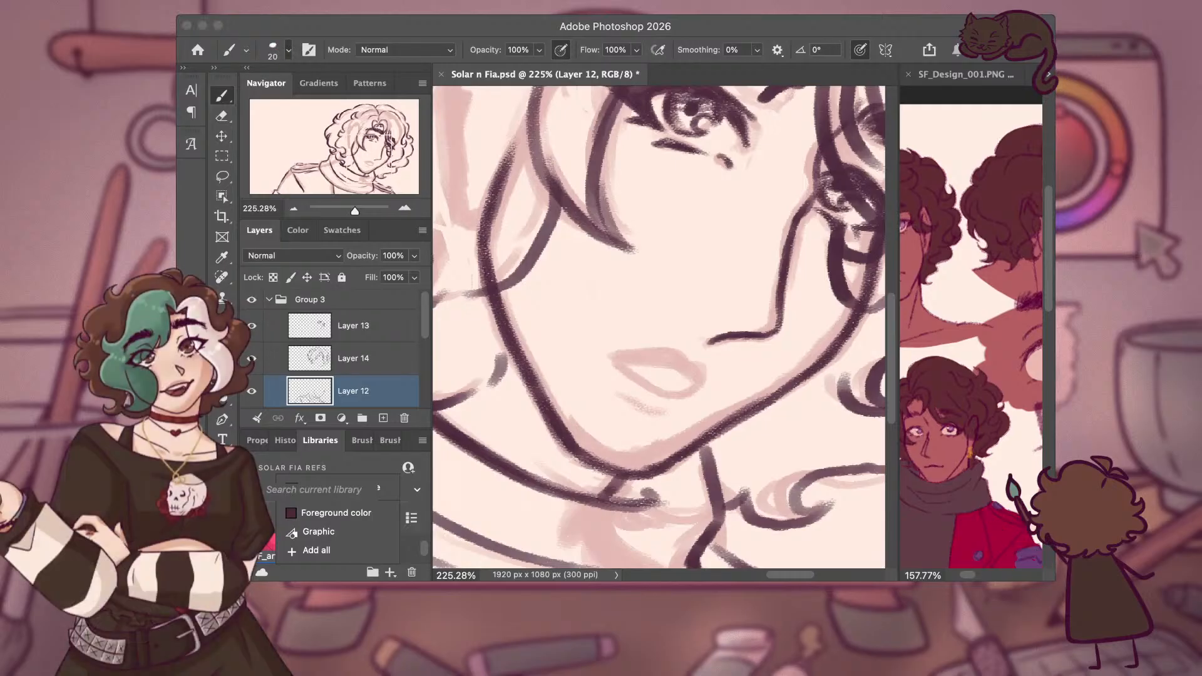
pyautogui.press(']')
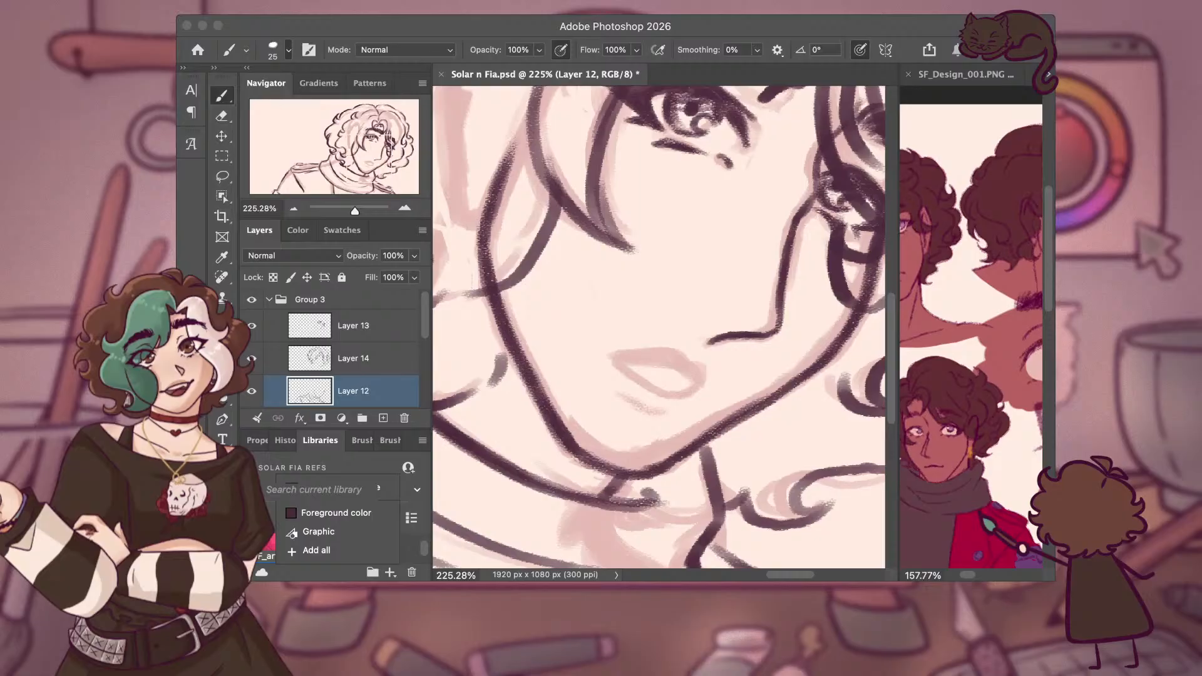
pyautogui.press('[')
pyautogui.press('[')
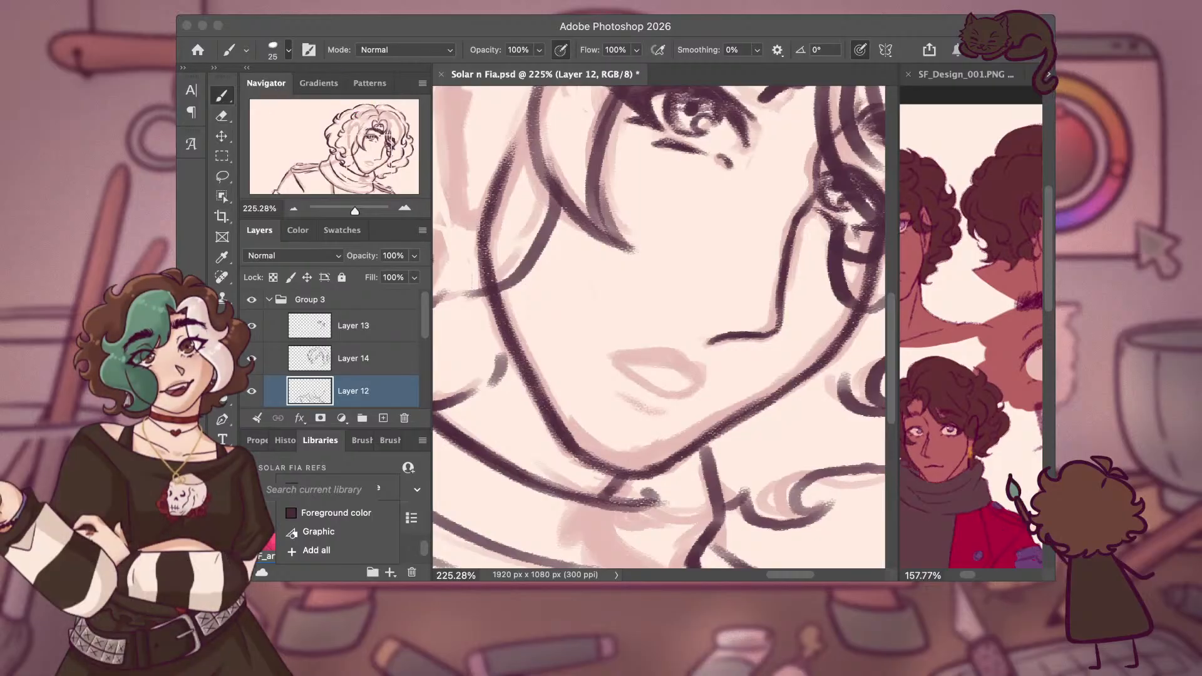
pyautogui.press('[')
pyautogui.press('[')
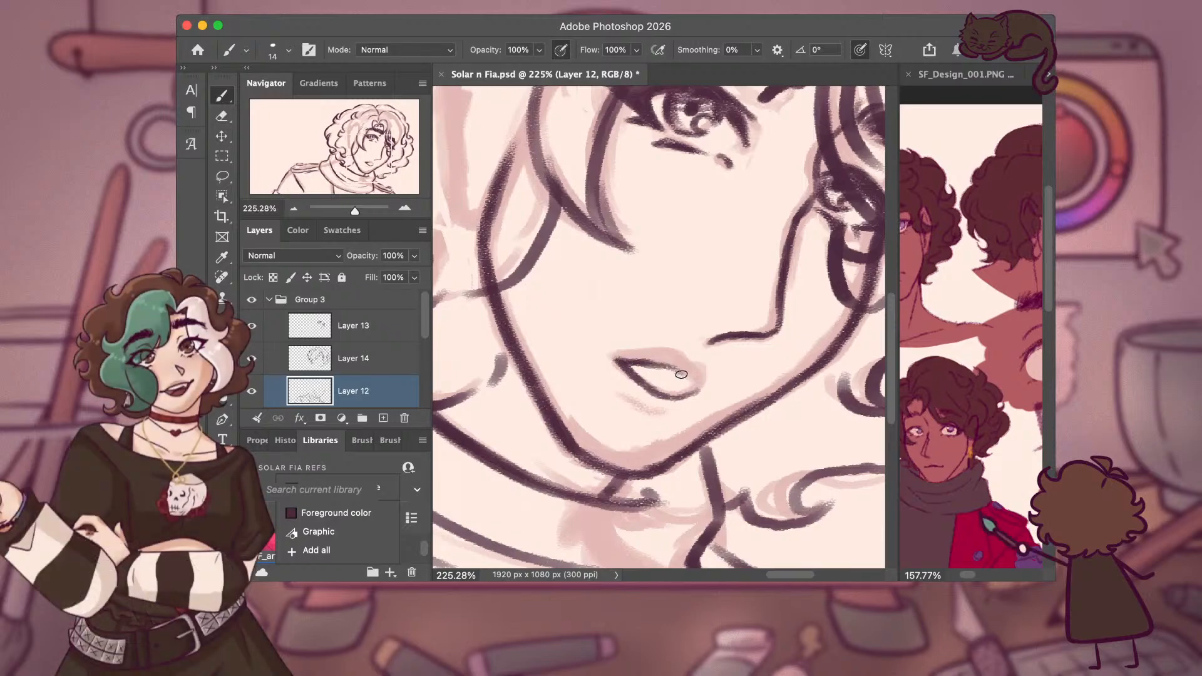
pyautogui.moveTo(645, 366); pyautogui.dragTo(687, 377)
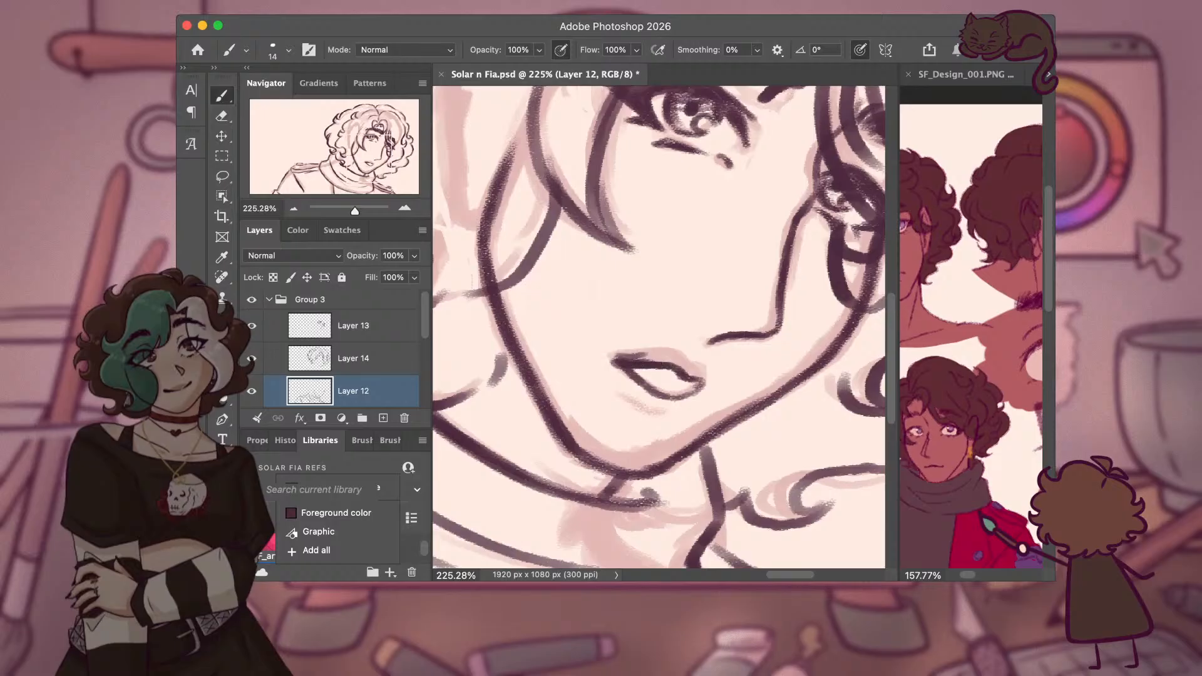
pyautogui.moveTo(616, 356)
pyautogui.mouseDown()
pyautogui.moveTo(707, 373)
pyautogui.moveTo(612, 356)
pyautogui.moveTo(636, 404)
pyautogui.mouseUp()
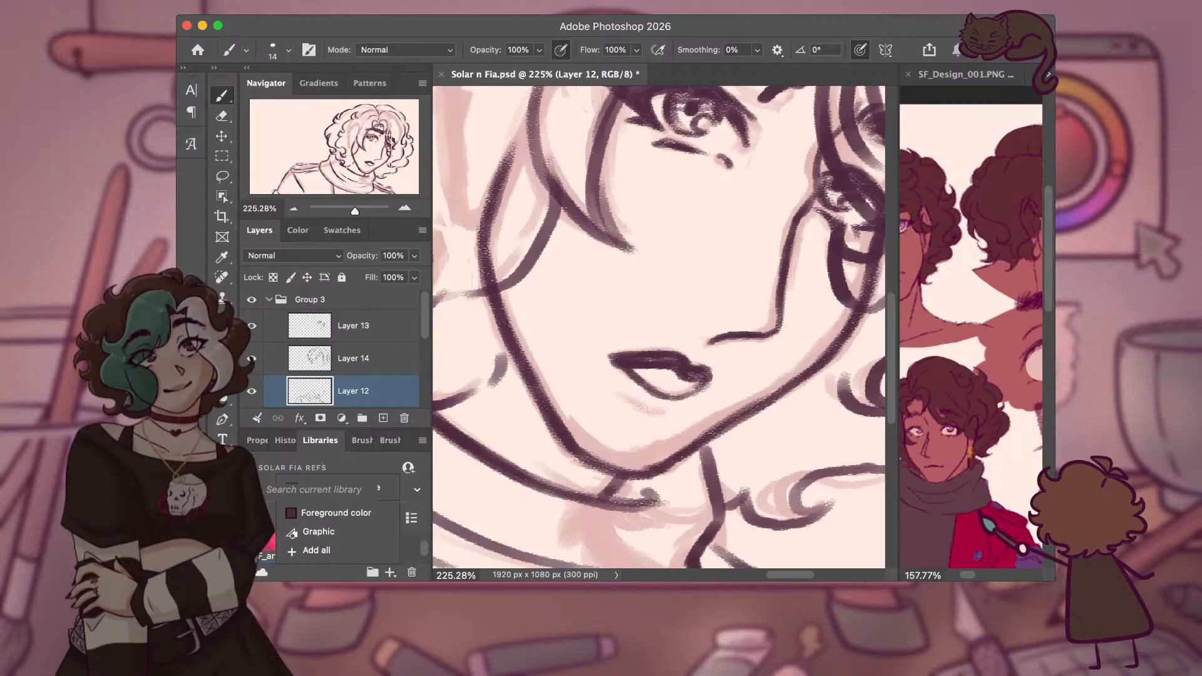
pyautogui.moveTo(631, 400); pyautogui.dragTo(657, 412)
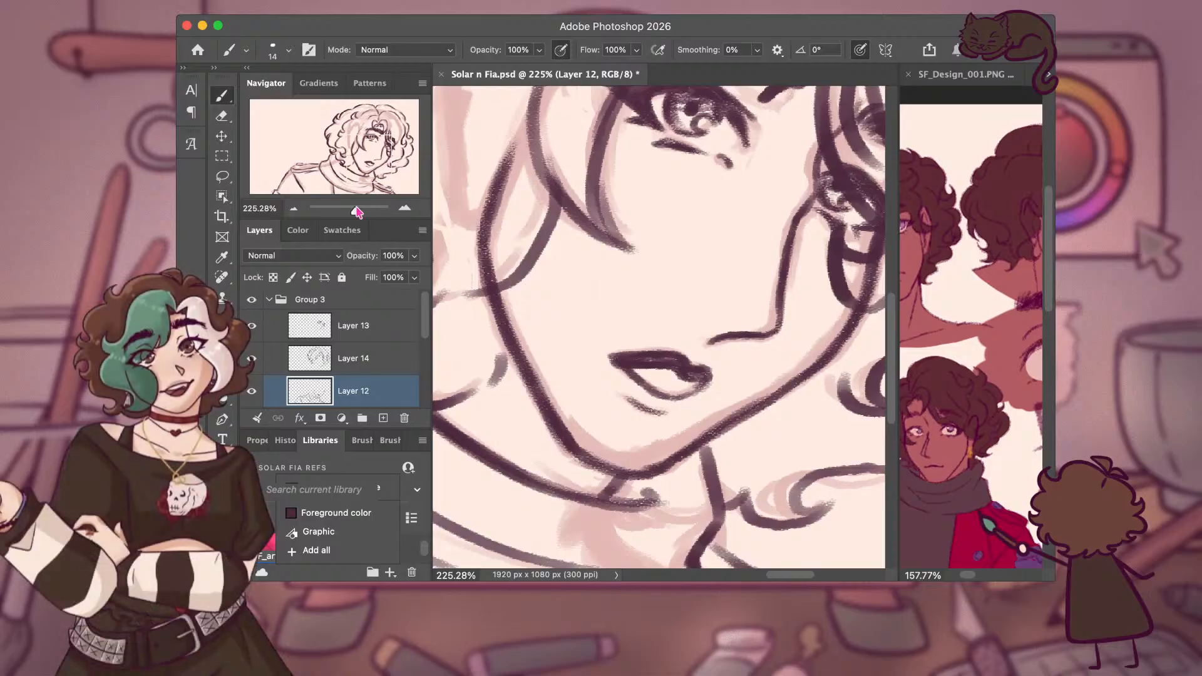
# Hide the rough sketch on Layer 11 so only the clean line work of the portrait shows.
pyautogui.moveTo(353, 212)
pyautogui.mouseDown()
pyautogui.moveTo(327, 211)
pyautogui.moveTo(343, 210)
pyautogui.mouseUp()
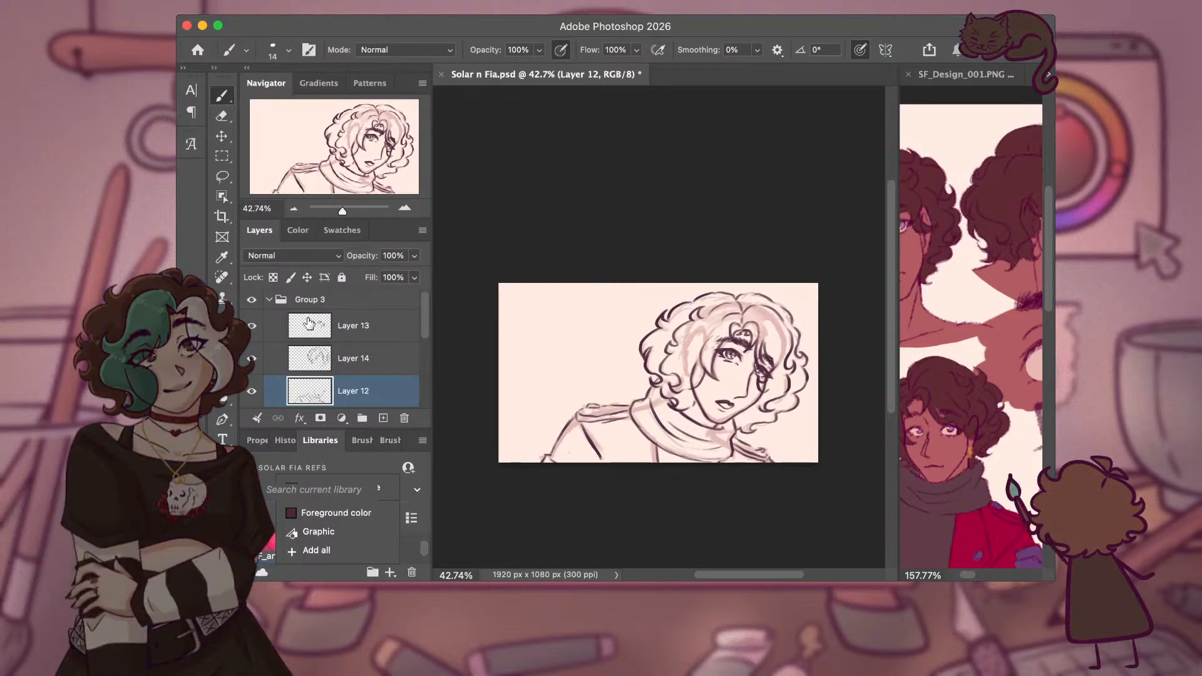
pyautogui.scroll(-1, 317, 411)
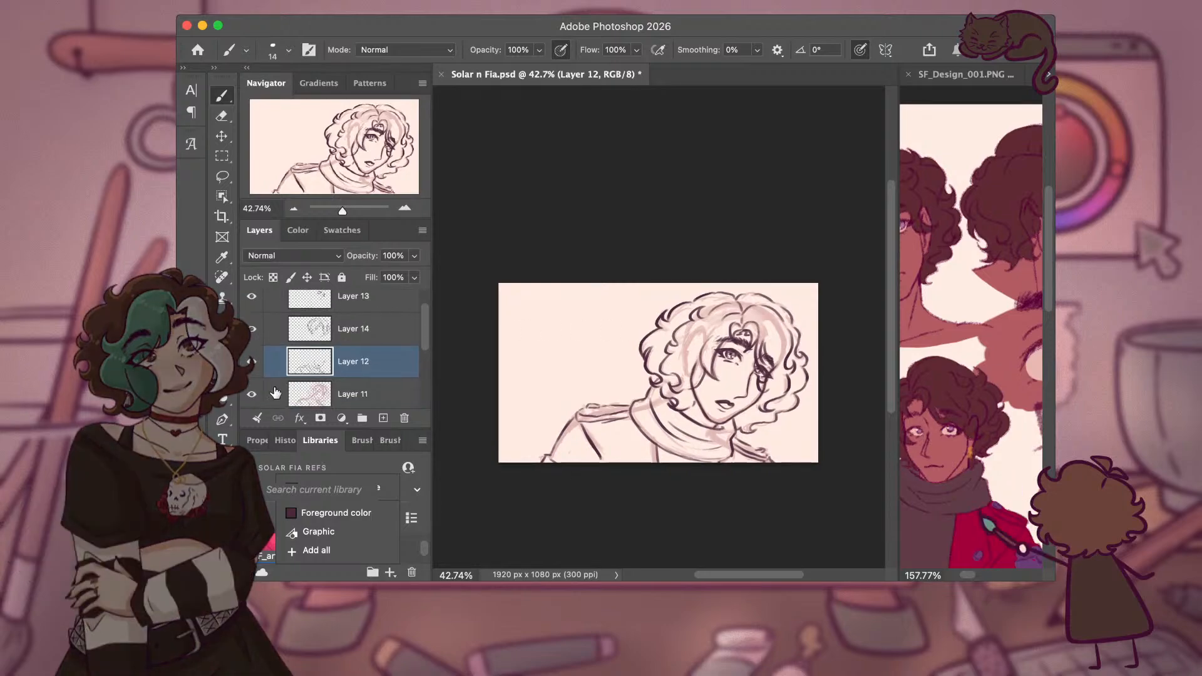
pyautogui.scroll(1, 279, 370)
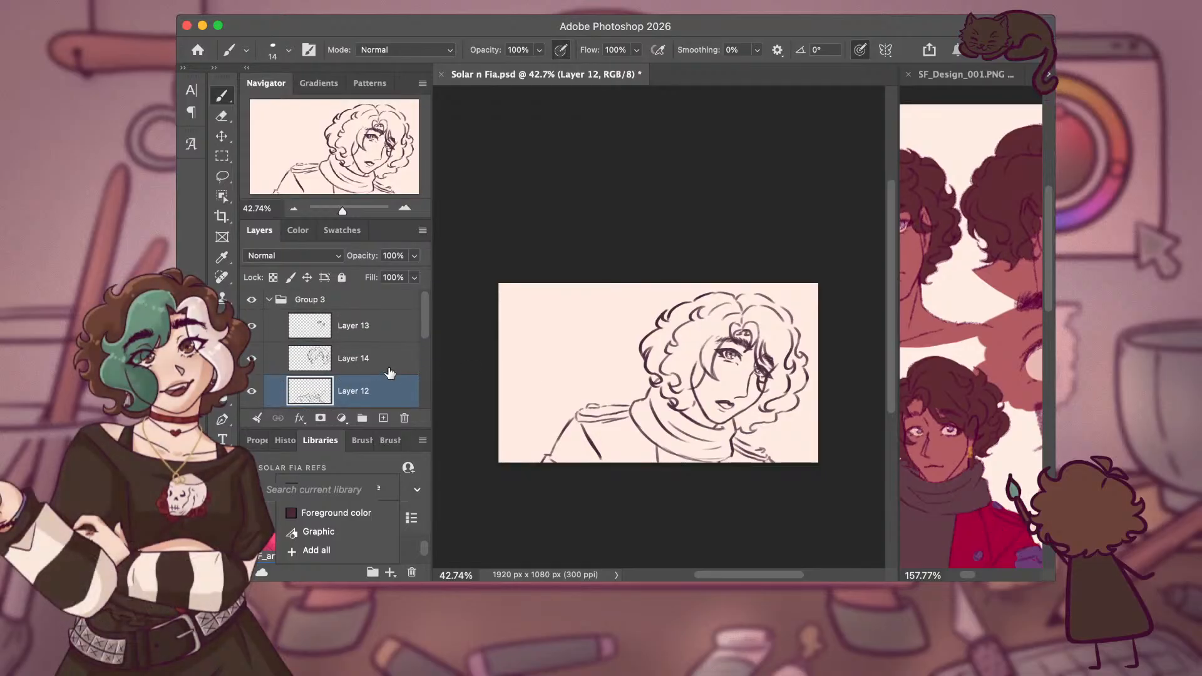
pyautogui.scroll(-2, 303, 374)
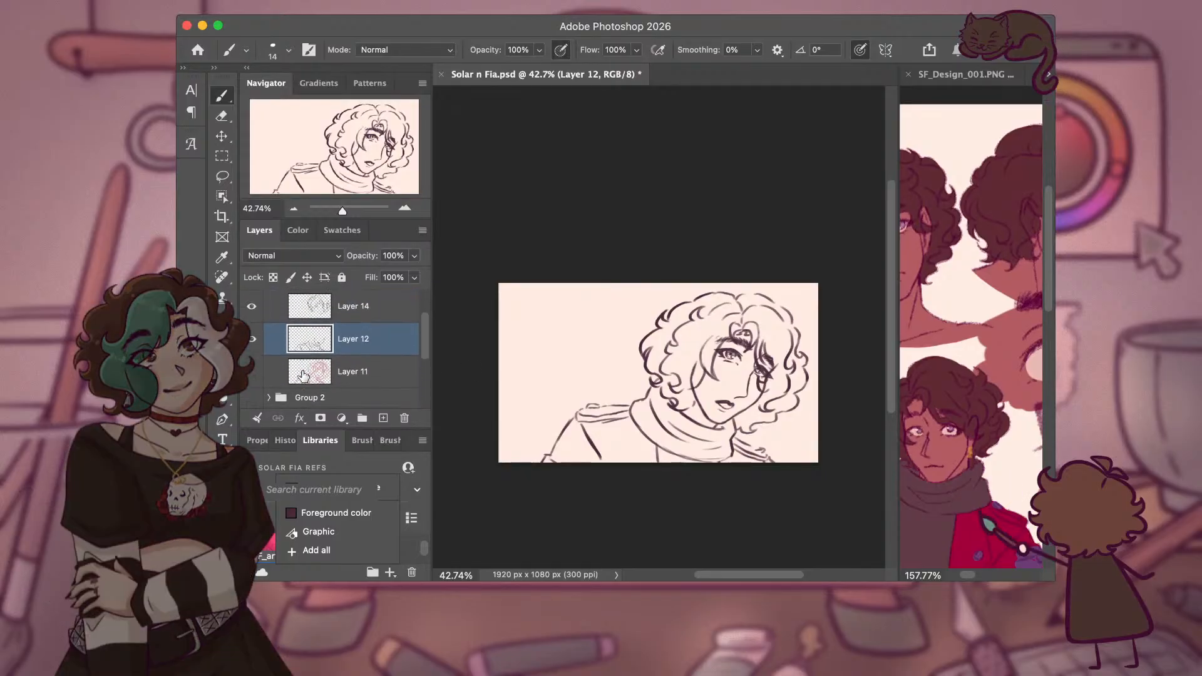
# Review the drawings in Group 3, Group 2 and Group 1 by showing each alone, ending with Group 3 shown.
pyautogui.scroll(2, 303, 375)
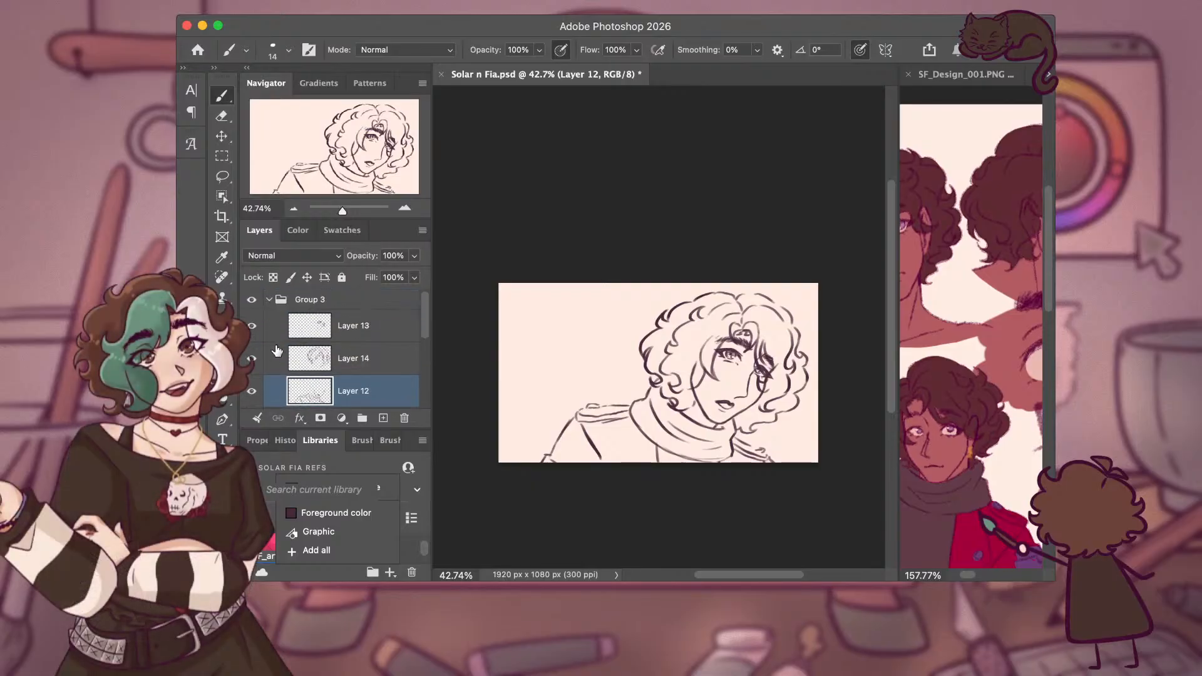
pyautogui.click(251, 300)
pyautogui.scroll(-2, 273, 324)
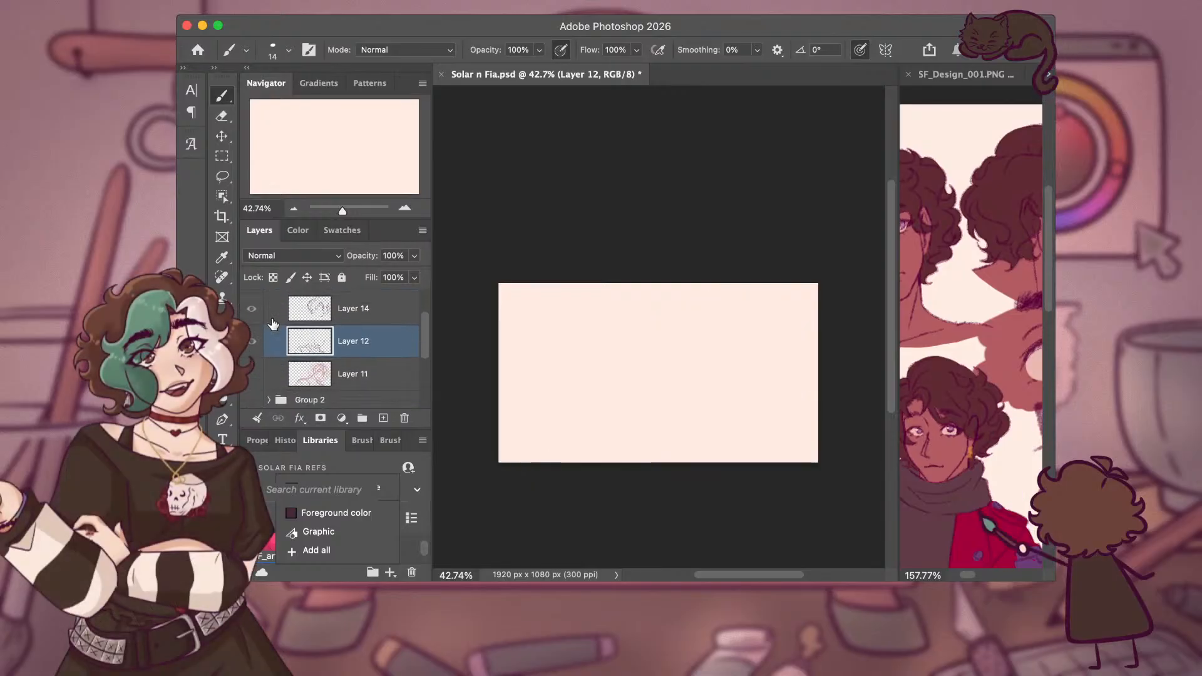
pyautogui.scroll(-2, 272, 324)
pyautogui.click(252, 343)
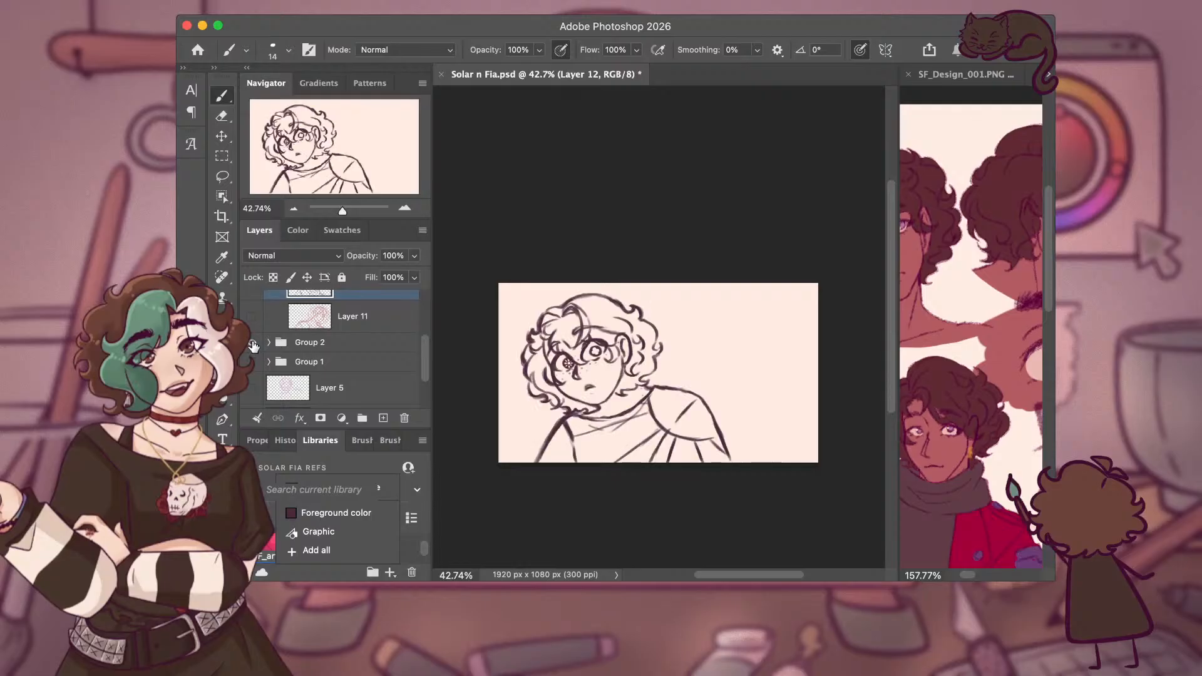
pyautogui.click(252, 344)
pyautogui.click(252, 344)
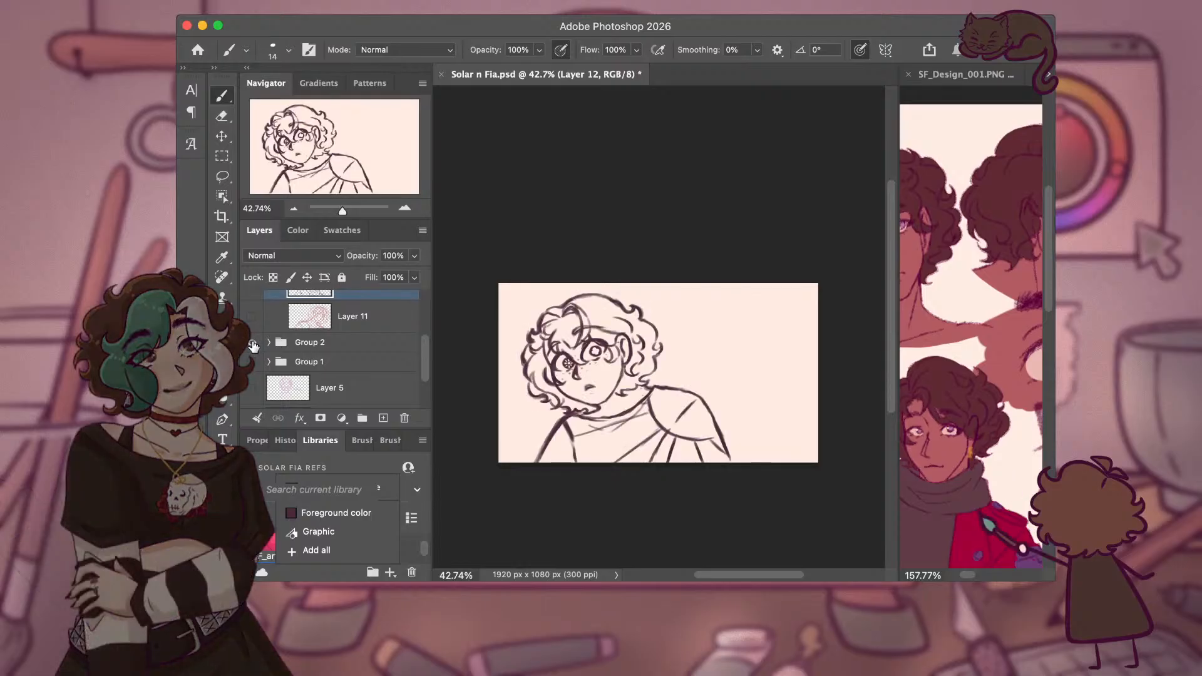
pyautogui.click(252, 343)
pyautogui.click(253, 362)
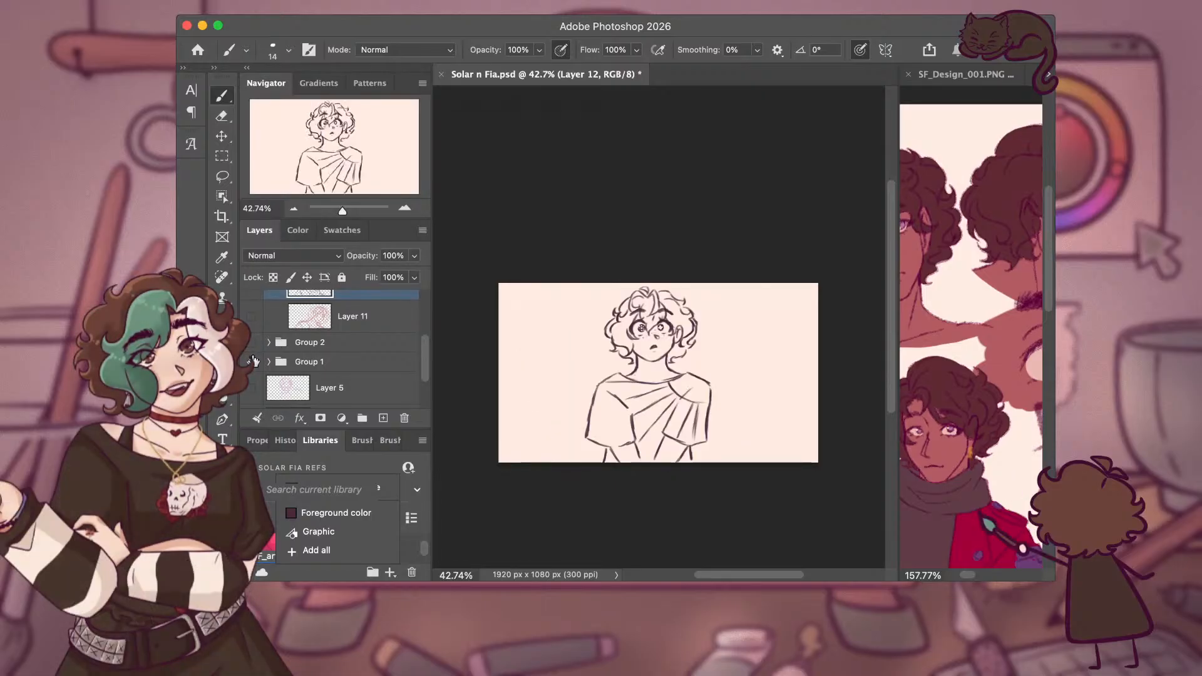
pyautogui.click(253, 361)
pyautogui.scroll(3, 276, 338)
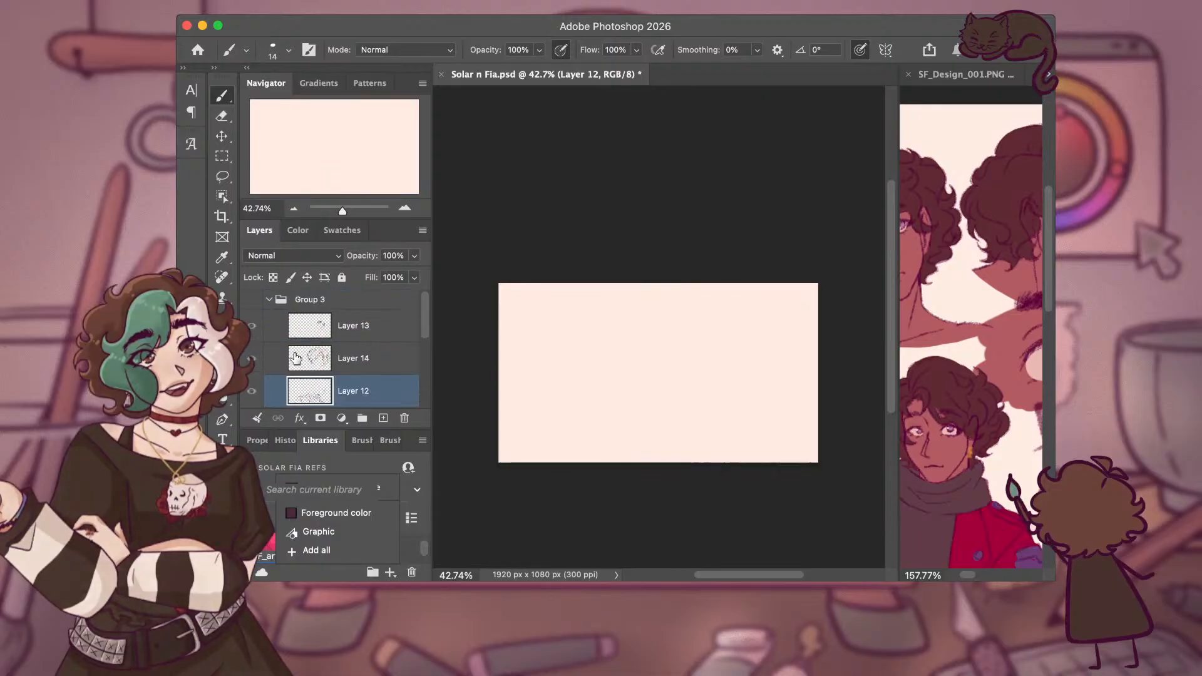
pyautogui.click(252, 299)
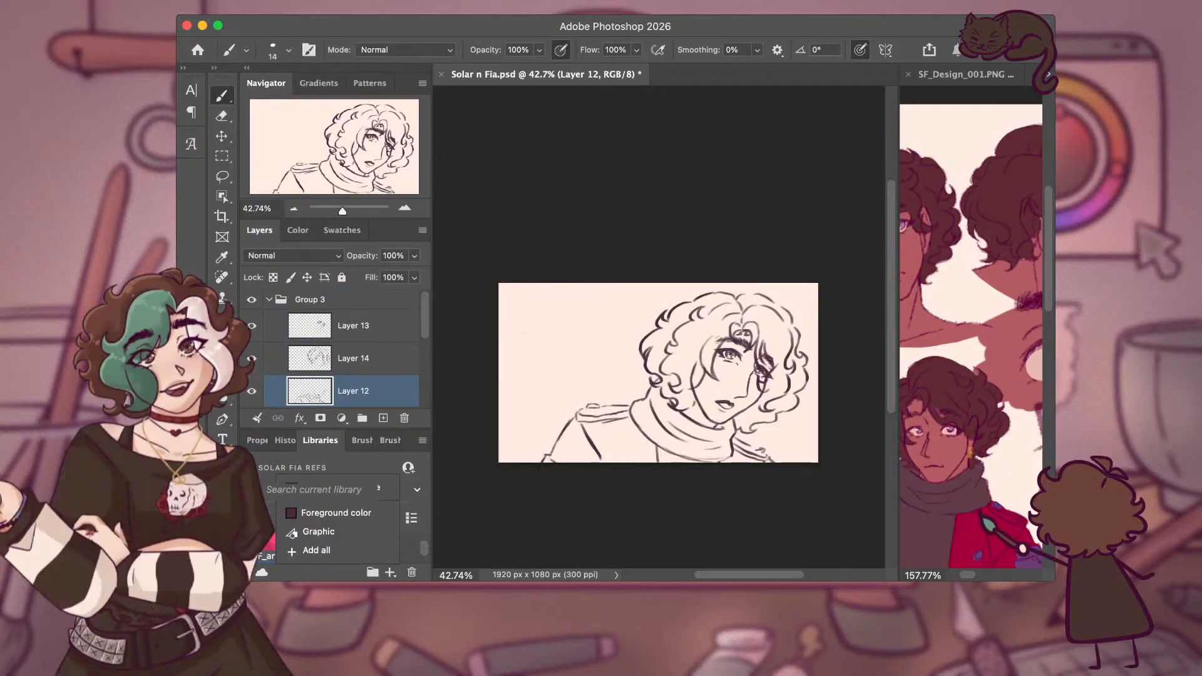
# Examine the portrait's line work up close and as a whole against the character design reference.
pyautogui.scroll(5, 724, 373)
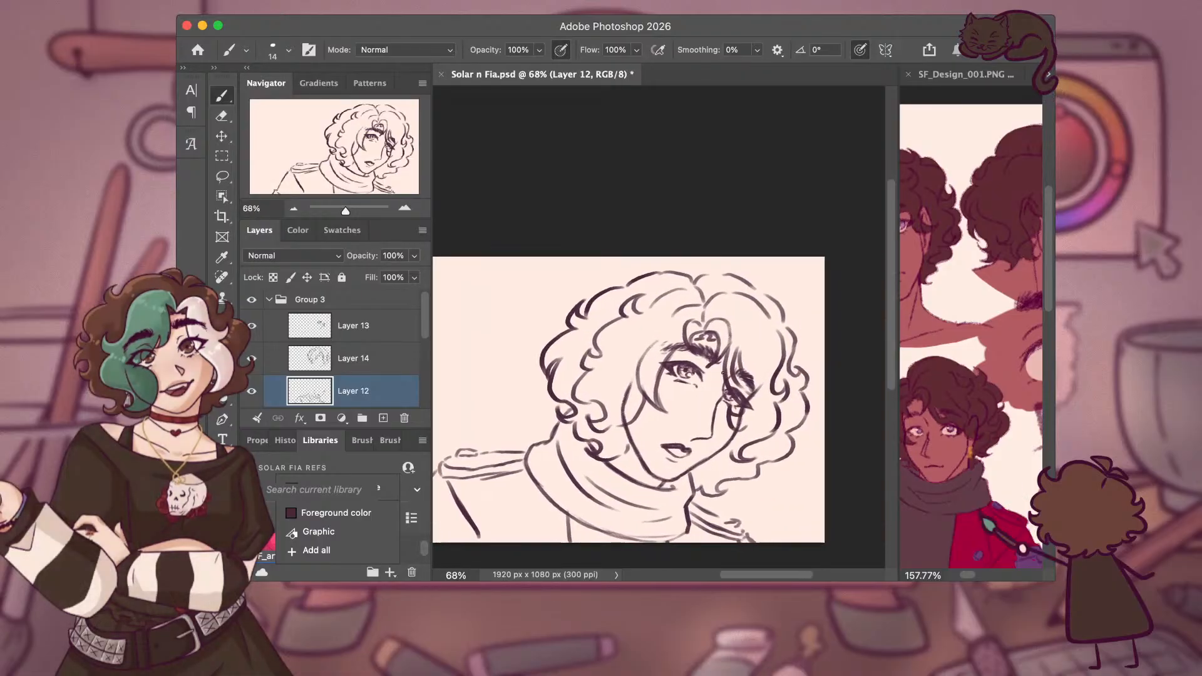
pyautogui.scroll(3, 724, 373)
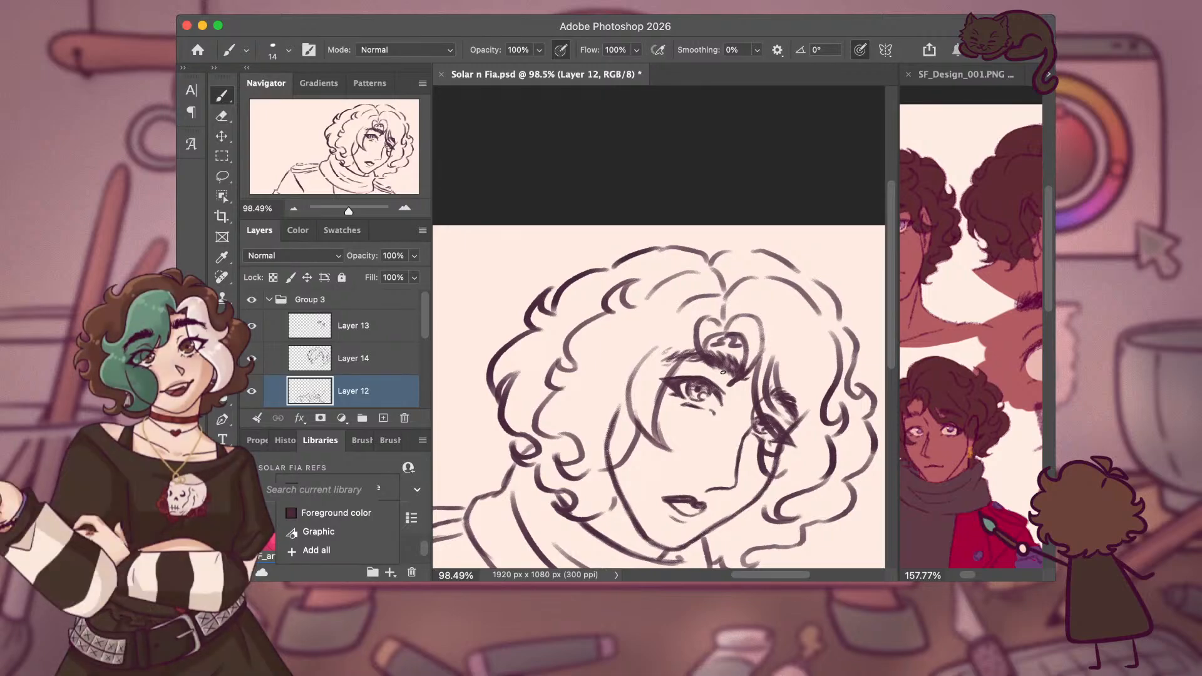
pyautogui.press('e')
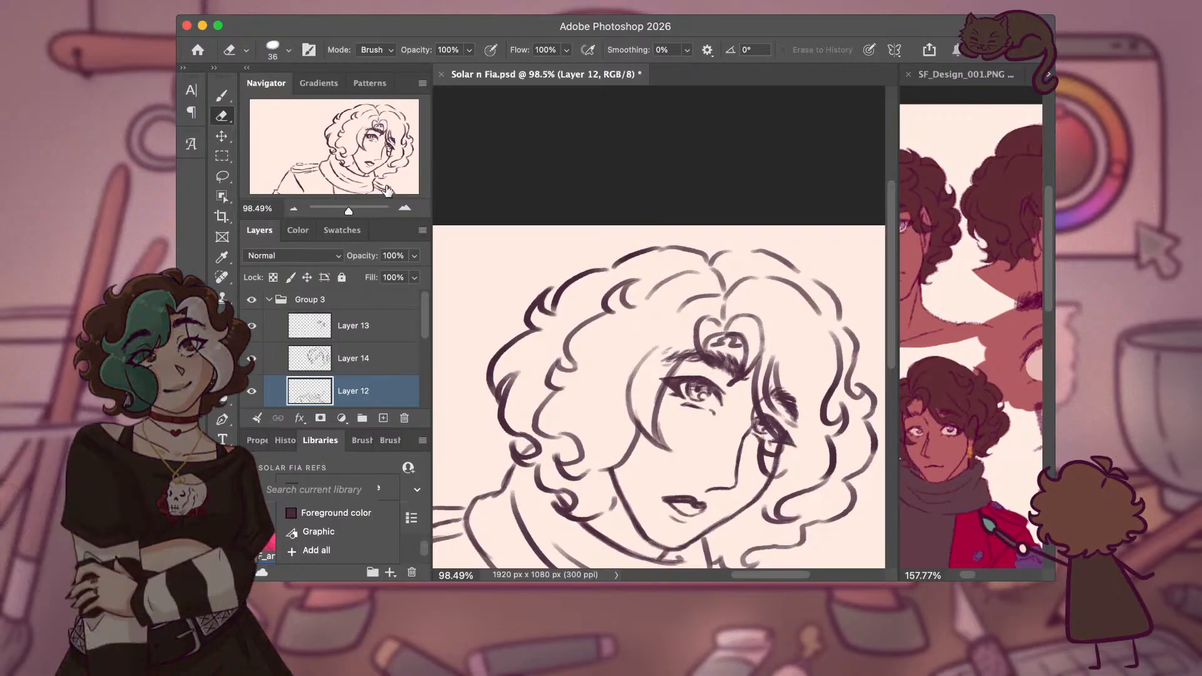
pyautogui.moveTo(349, 212)
pyautogui.mouseDown()
pyautogui.moveTo(336, 215)
pyautogui.moveTo(348, 220)
pyautogui.mouseUp()
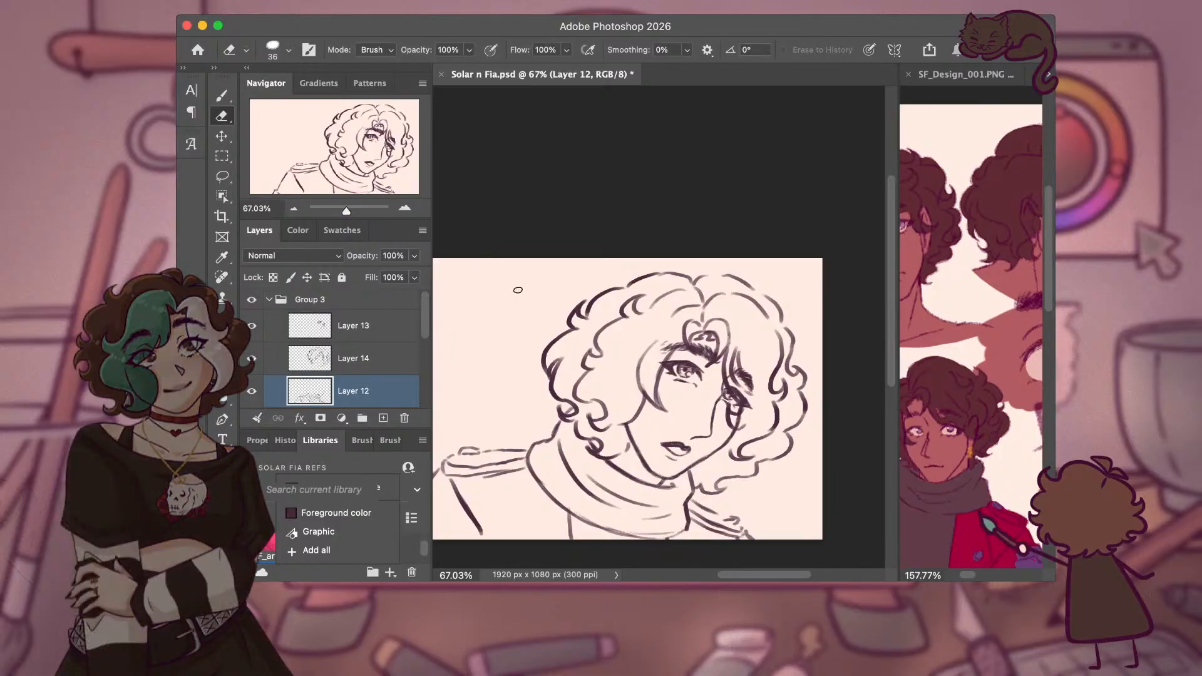
pyautogui.hscroll(-2, 522, 293)
pyautogui.hscroll(2, 522, 293)
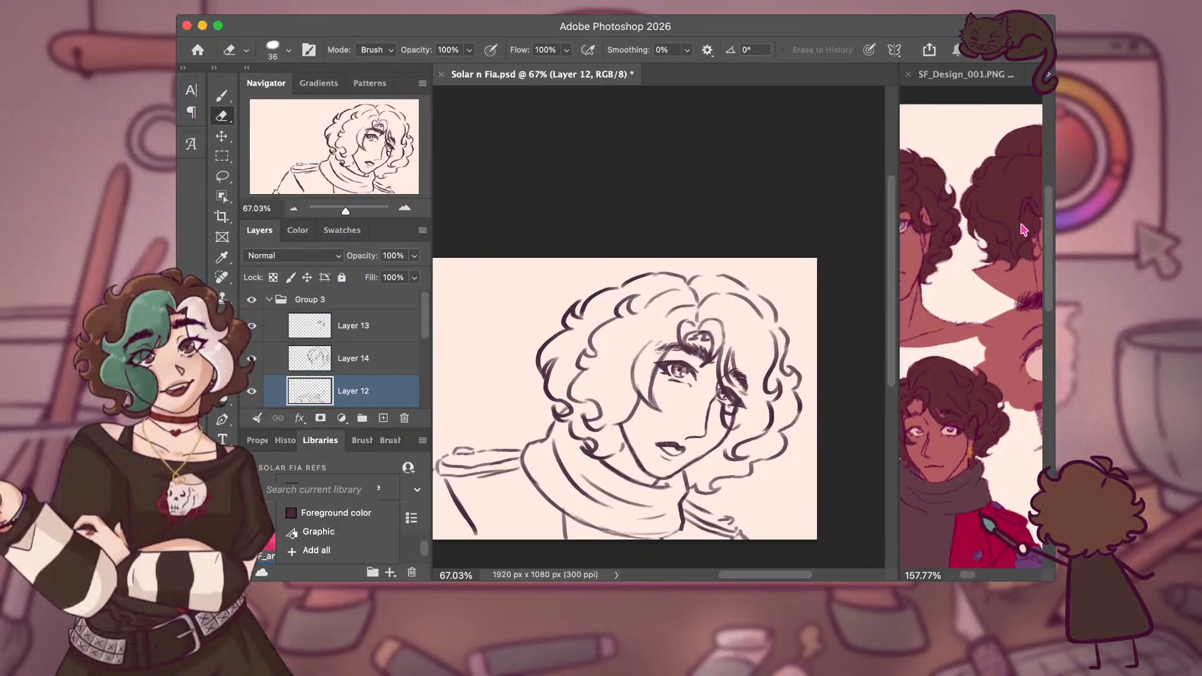
pyautogui.scroll(-1, 1015, 294)
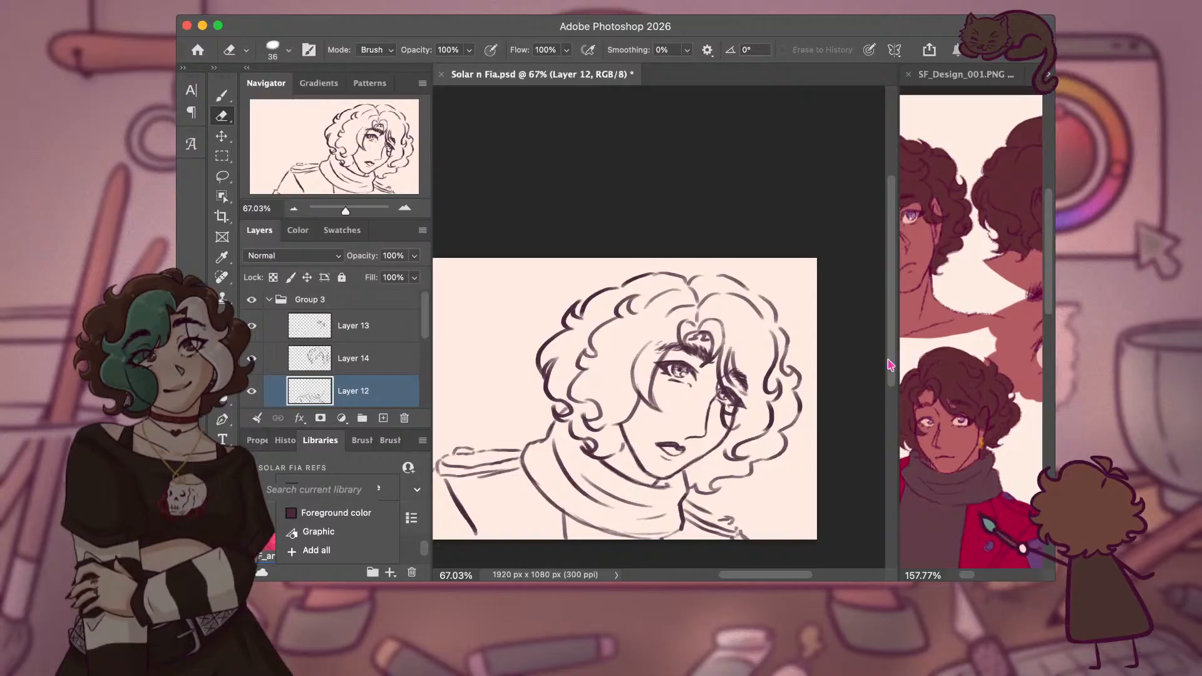
pyautogui.hscroll(-1, 713, 410)
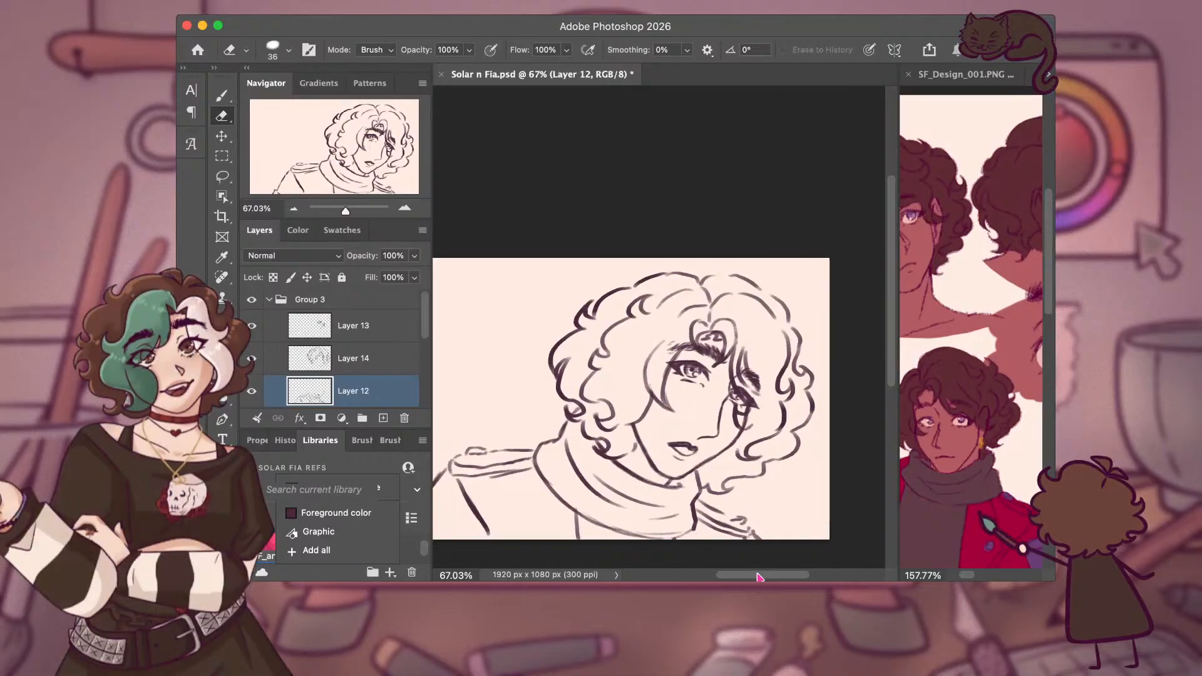
pyautogui.moveTo(758, 577); pyautogui.dragTo(750, 576)
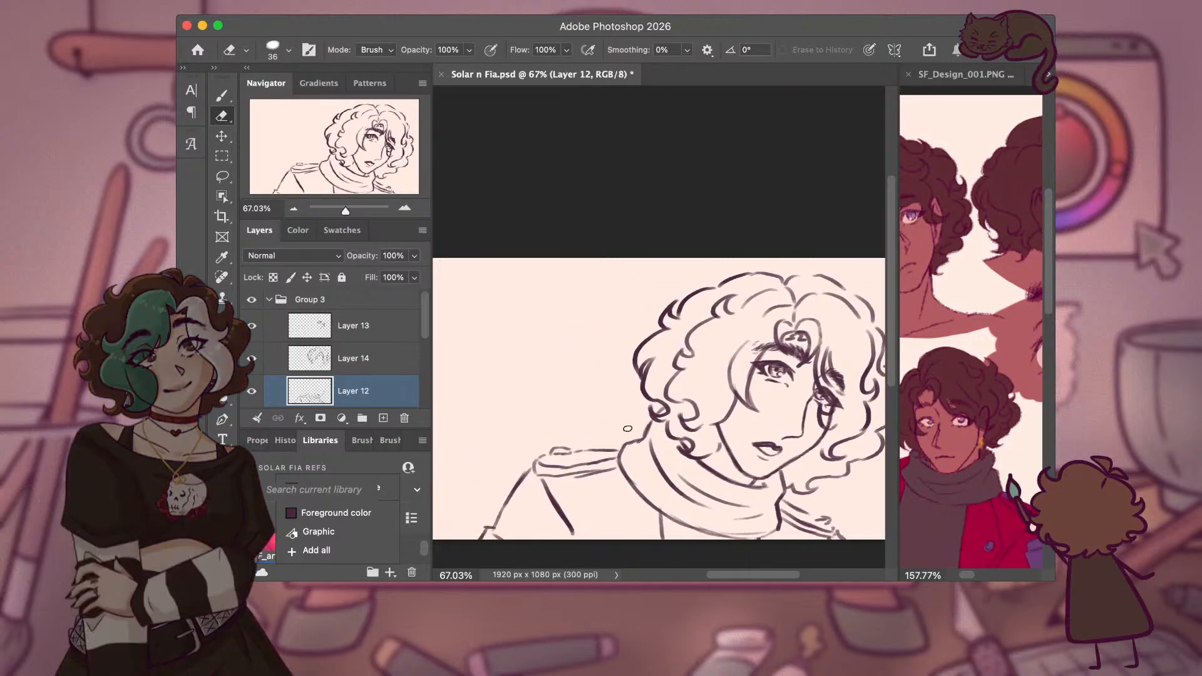
# Try to shift the lassoed nose line on Layer 13 slightly towards the near cheek.
pyautogui.press('l')
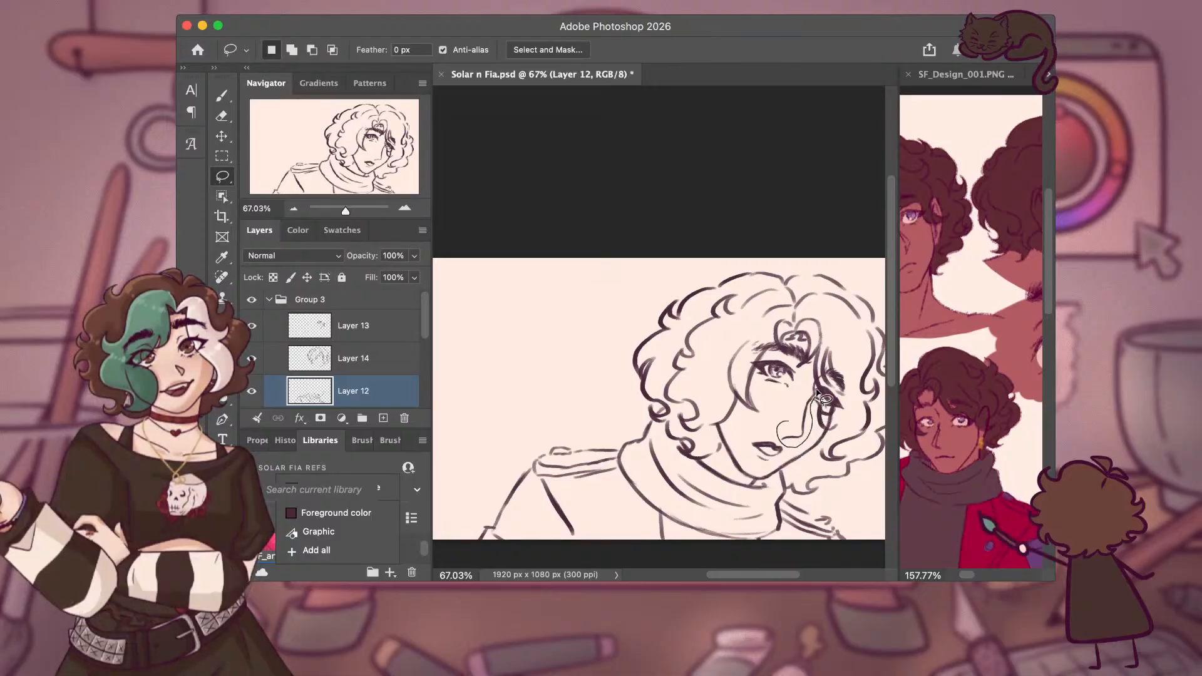
pyautogui.moveTo(801, 401); pyautogui.dragTo(815, 389)
pyautogui.click(356, 305)
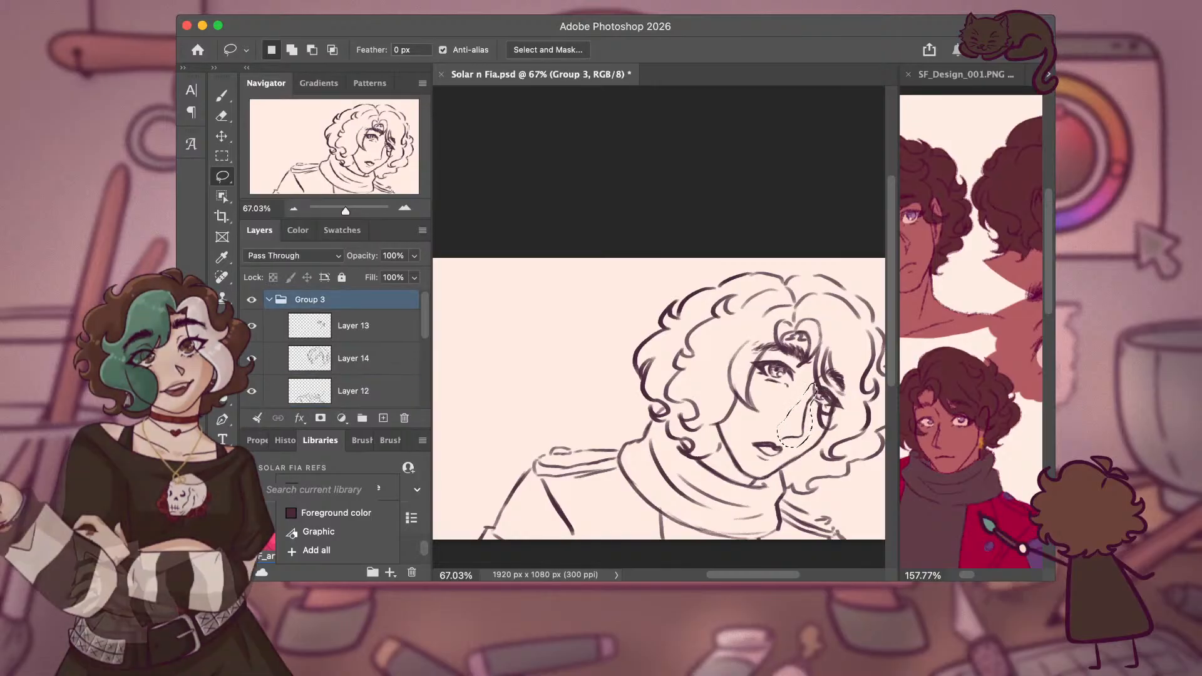
pyautogui.click(355, 322)
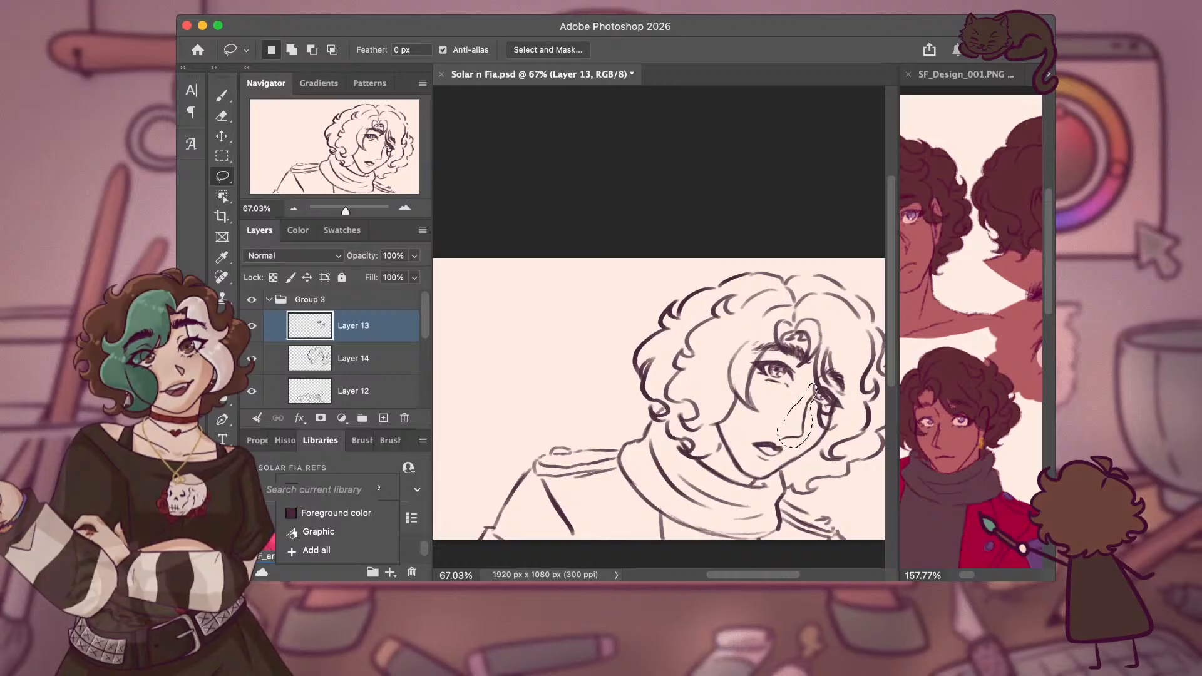
pyautogui.press('v')
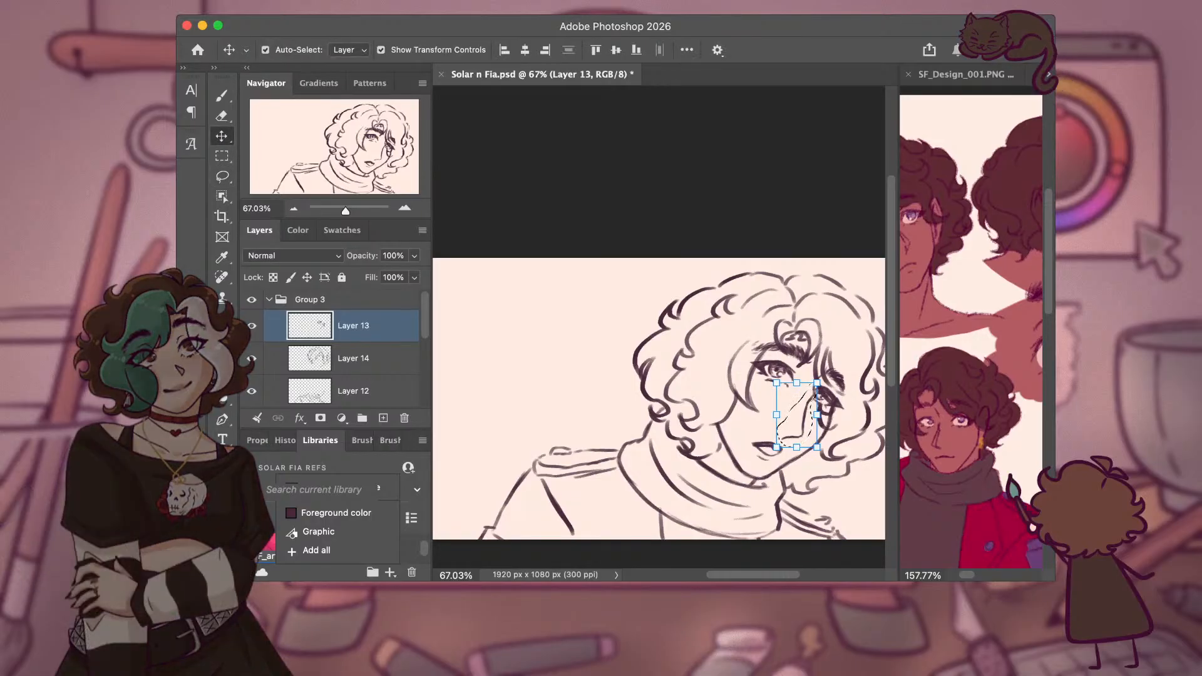
pyautogui.moveTo(799, 416); pyautogui.dragTo(789, 417)
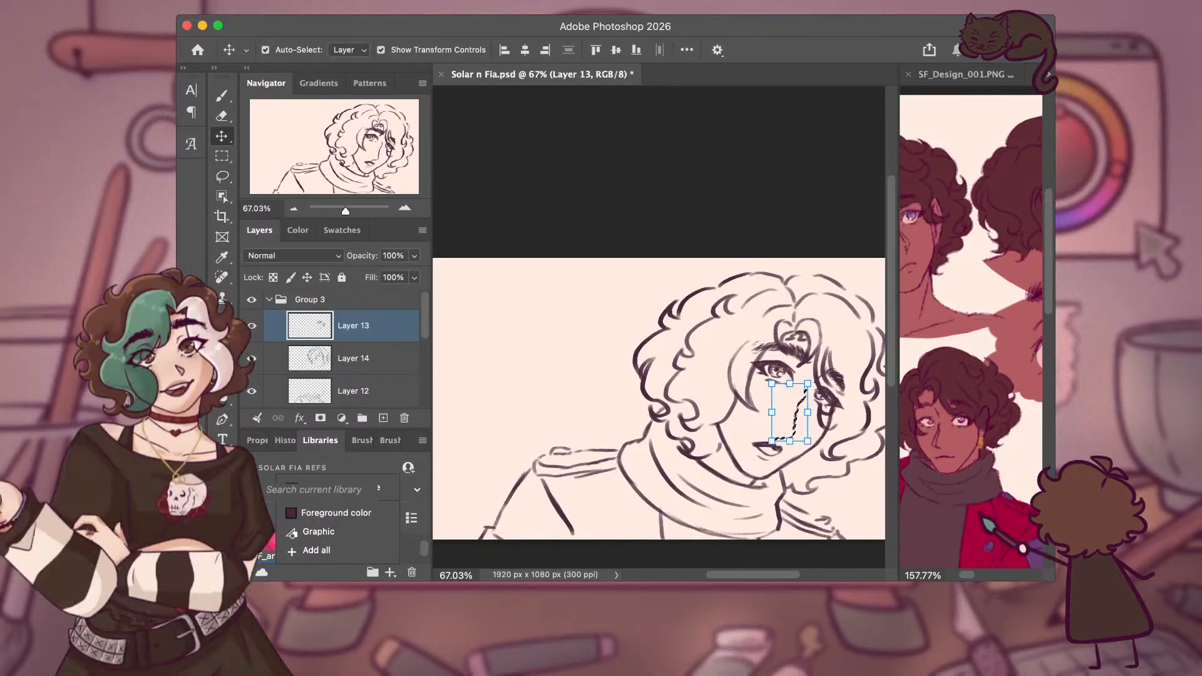
pyautogui.press('Delete')
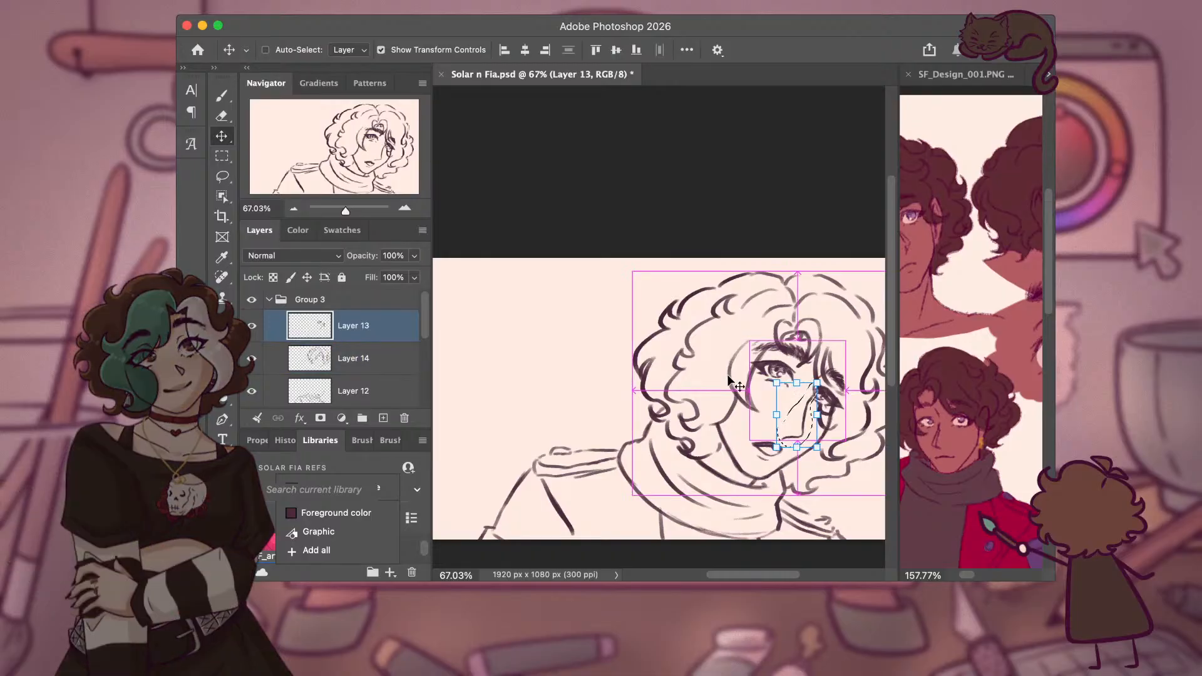
pyautogui.press('super+d')
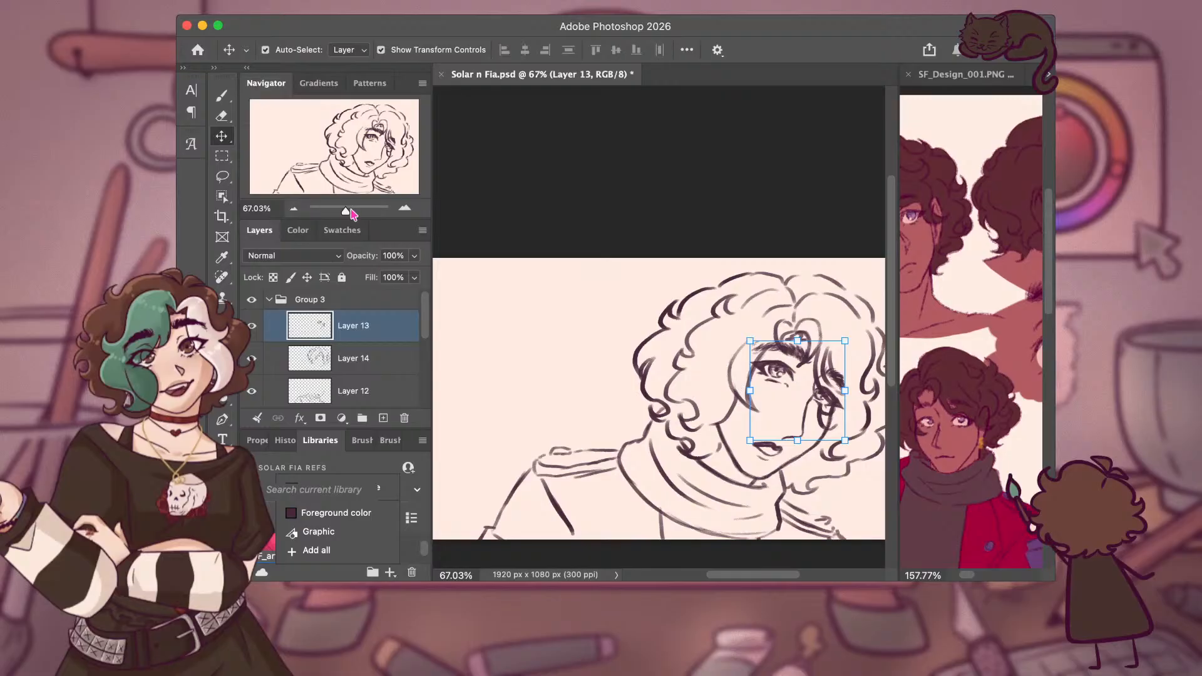
# Lasso the nose line on Layer 13 from the nostril up to the hair strands beside the far eye.
pyautogui.moveTo(350, 212)
pyautogui.mouseDown()
pyautogui.moveTo(371, 210)
pyautogui.moveTo(357, 211)
pyautogui.mouseUp()
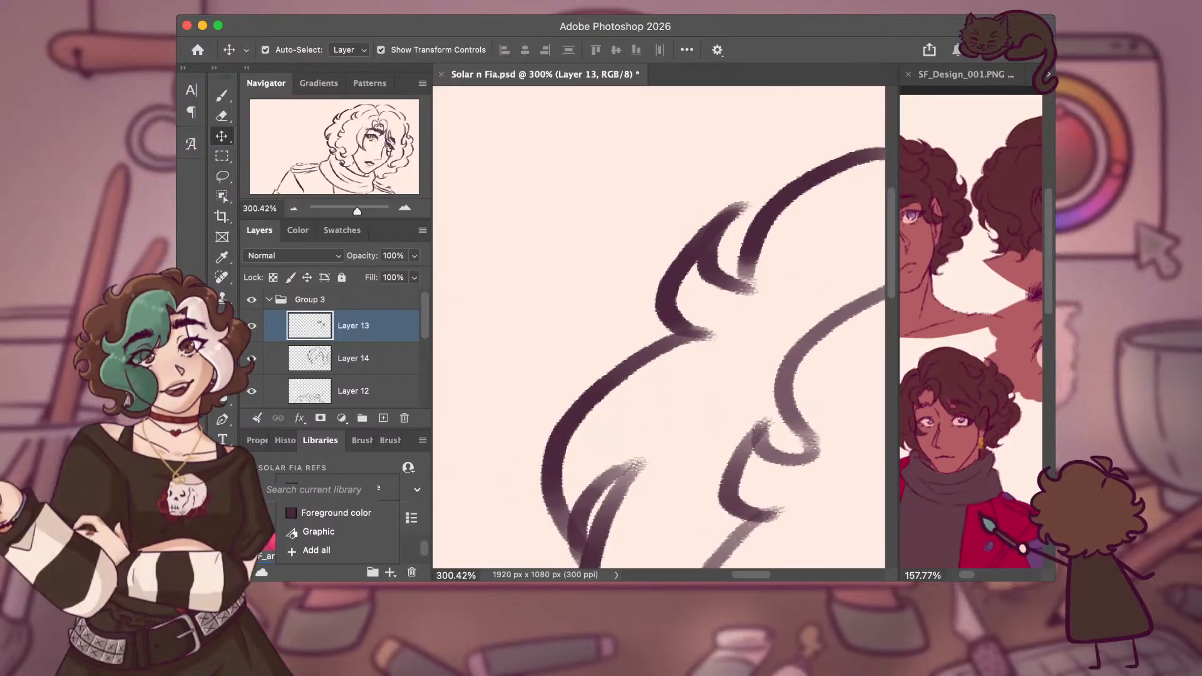
pyautogui.moveTo(743, 575); pyautogui.dragTo(807, 581)
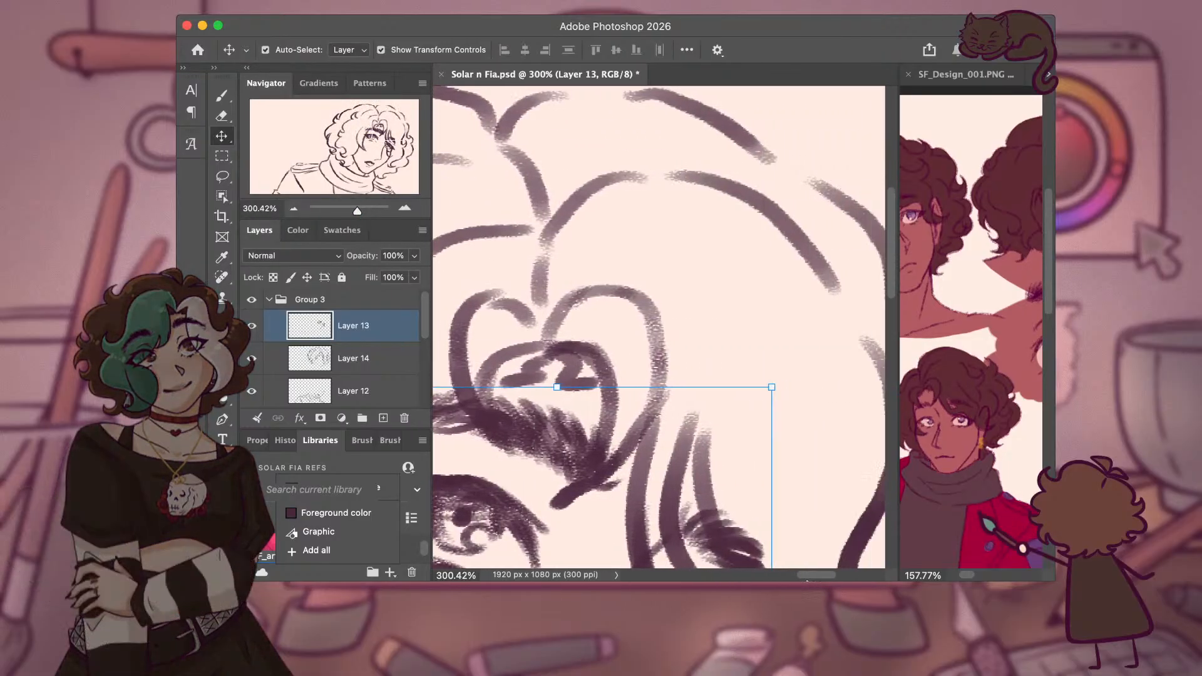
pyautogui.scroll(-10, 808, 581)
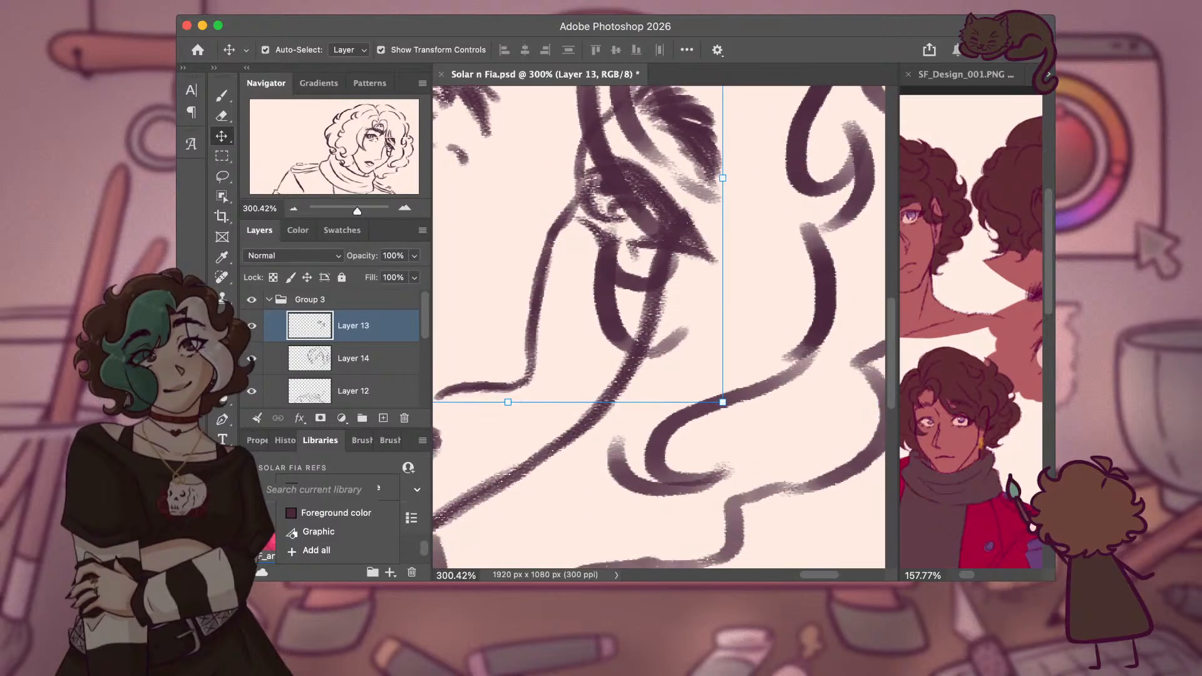
pyautogui.scroll(10, 897, 335)
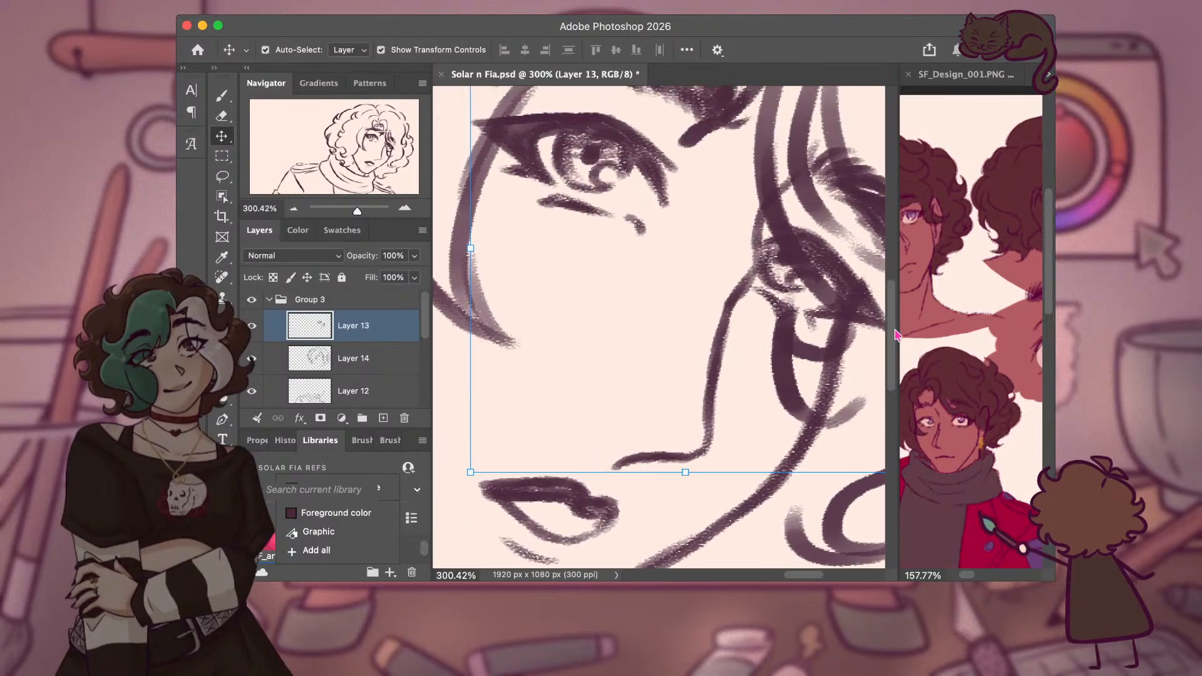
pyautogui.scroll(3, 896, 335)
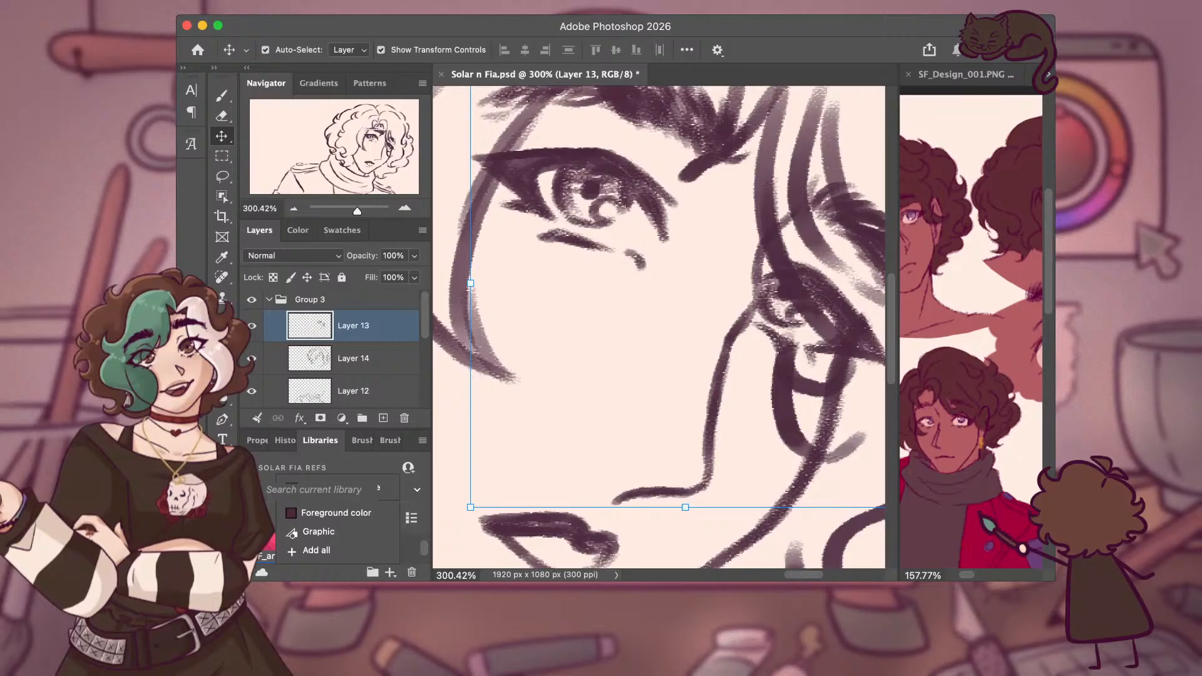
pyautogui.press('l')
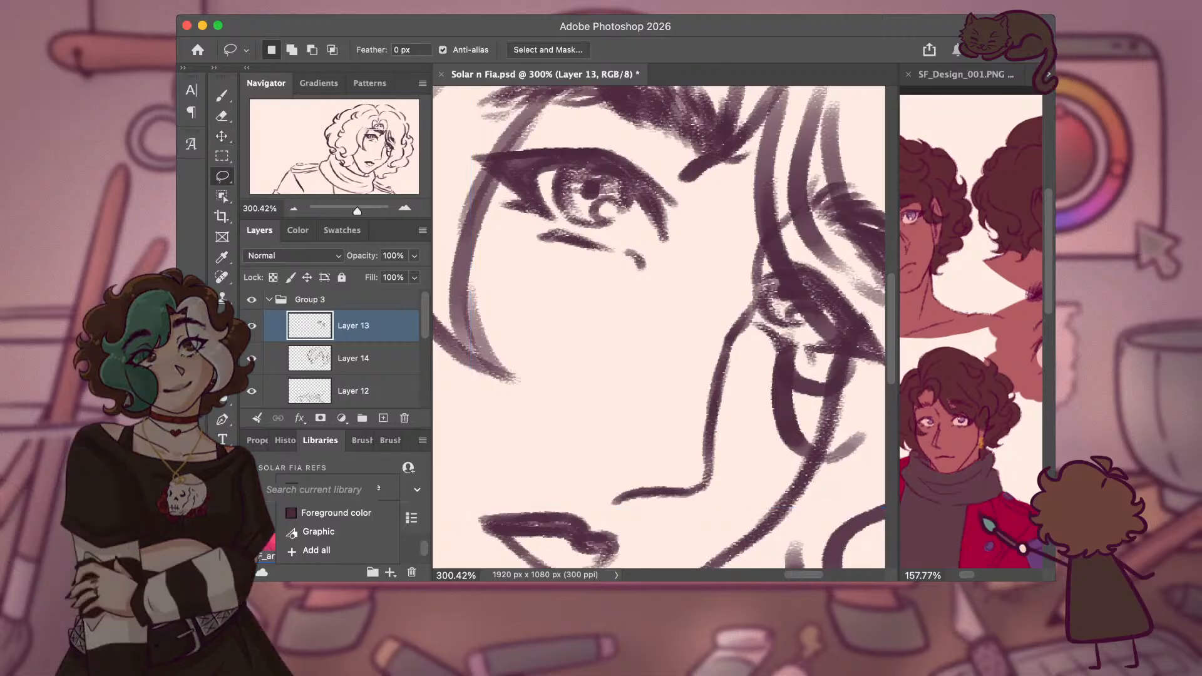
pyautogui.moveTo(635, 439)
pyautogui.mouseDown()
pyautogui.moveTo(662, 526)
pyautogui.moveTo(736, 478)
pyautogui.moveTo(744, 393)
pyautogui.mouseUp()
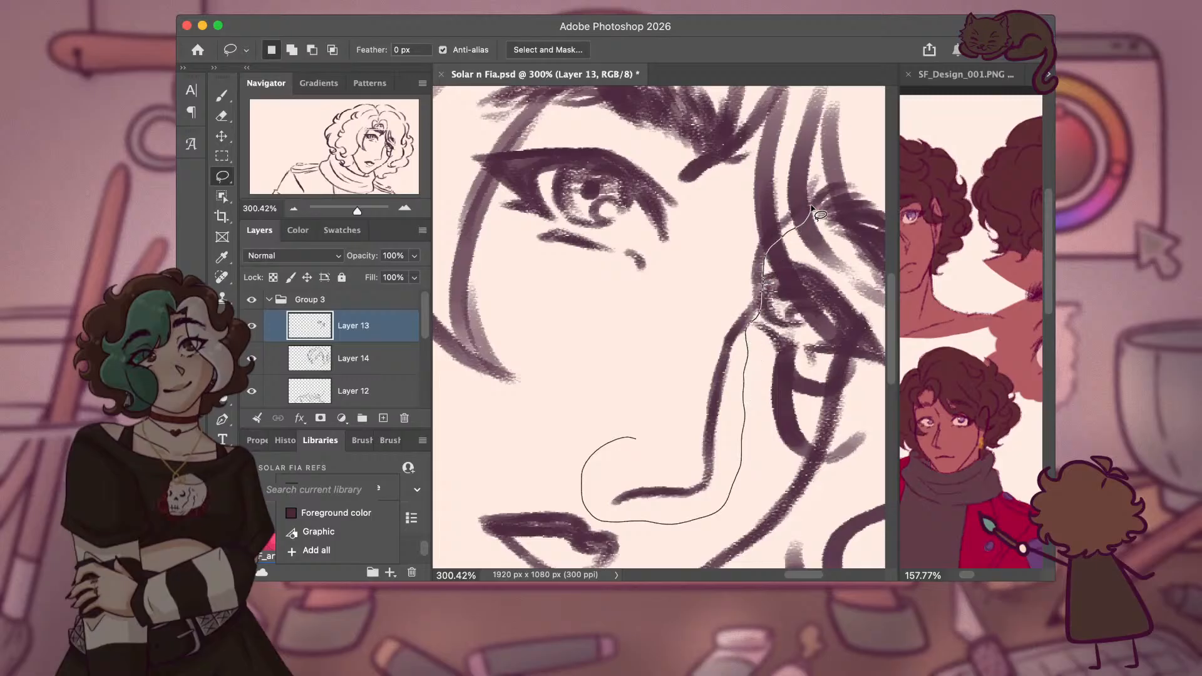
pyautogui.moveTo(808, 197)
pyautogui.mouseDown()
pyautogui.moveTo(783, 206)
pyautogui.moveTo(693, 376)
pyautogui.moveTo(639, 438)
pyautogui.mouseUp()
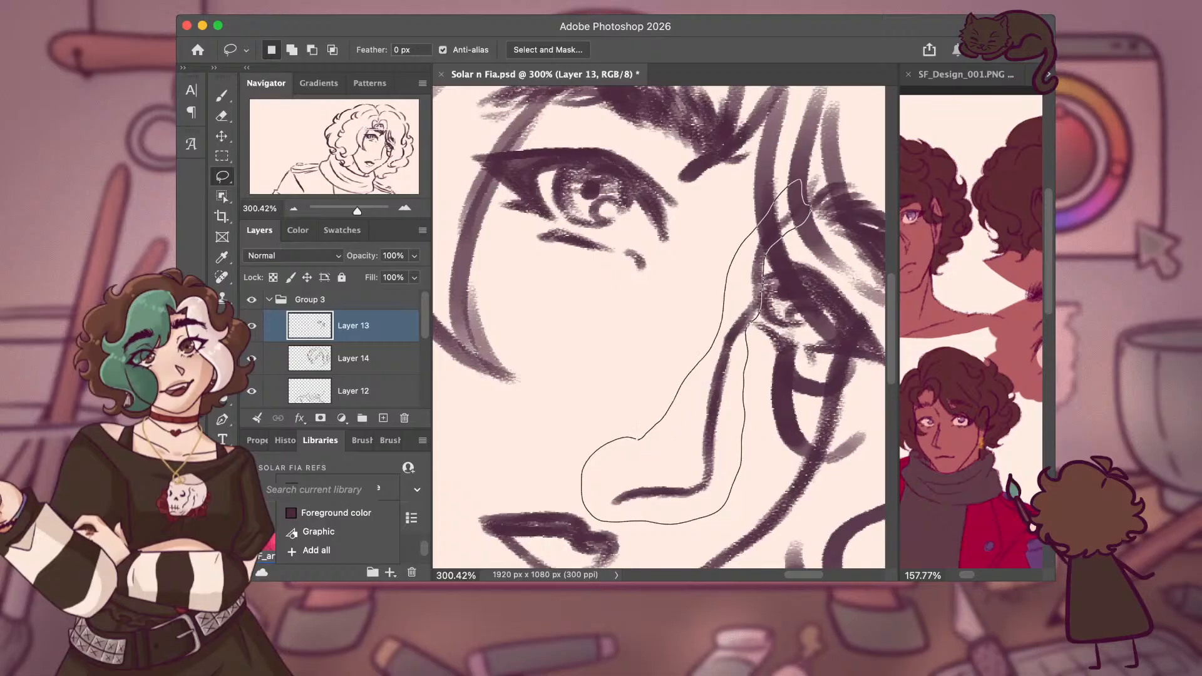
pyautogui.press('v')
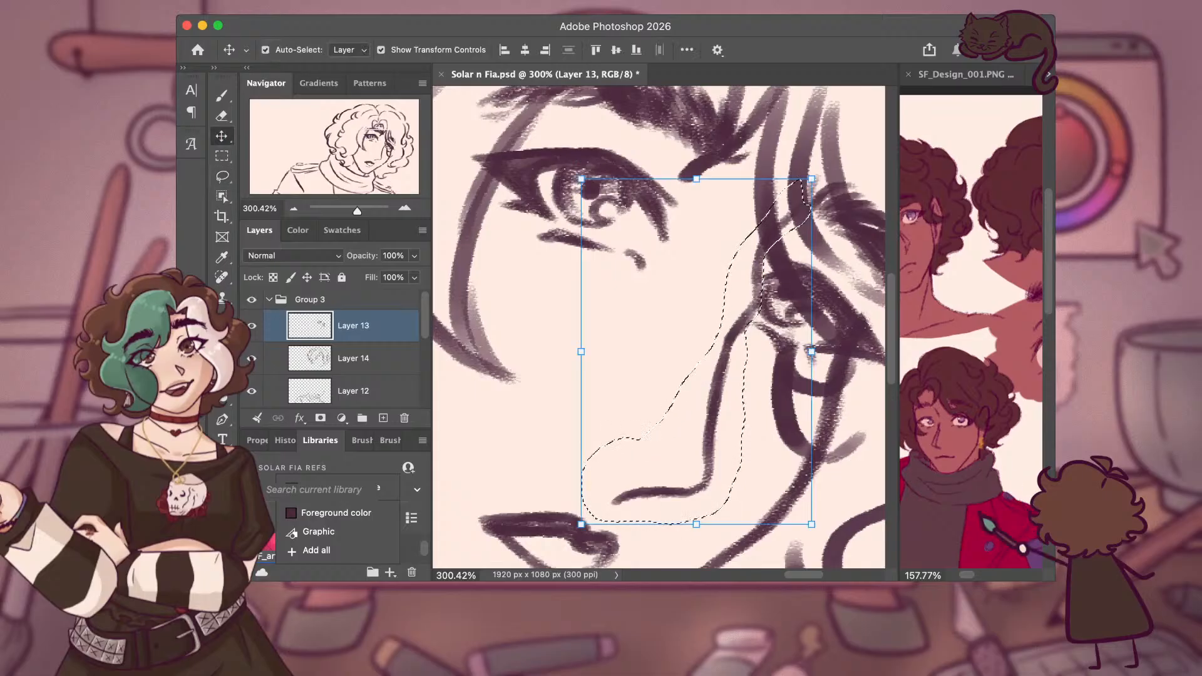
# Try to nudge the line work slightly towards the near cheek with all layers selected, and undo the move.
pyautogui.press('super+alt+a')
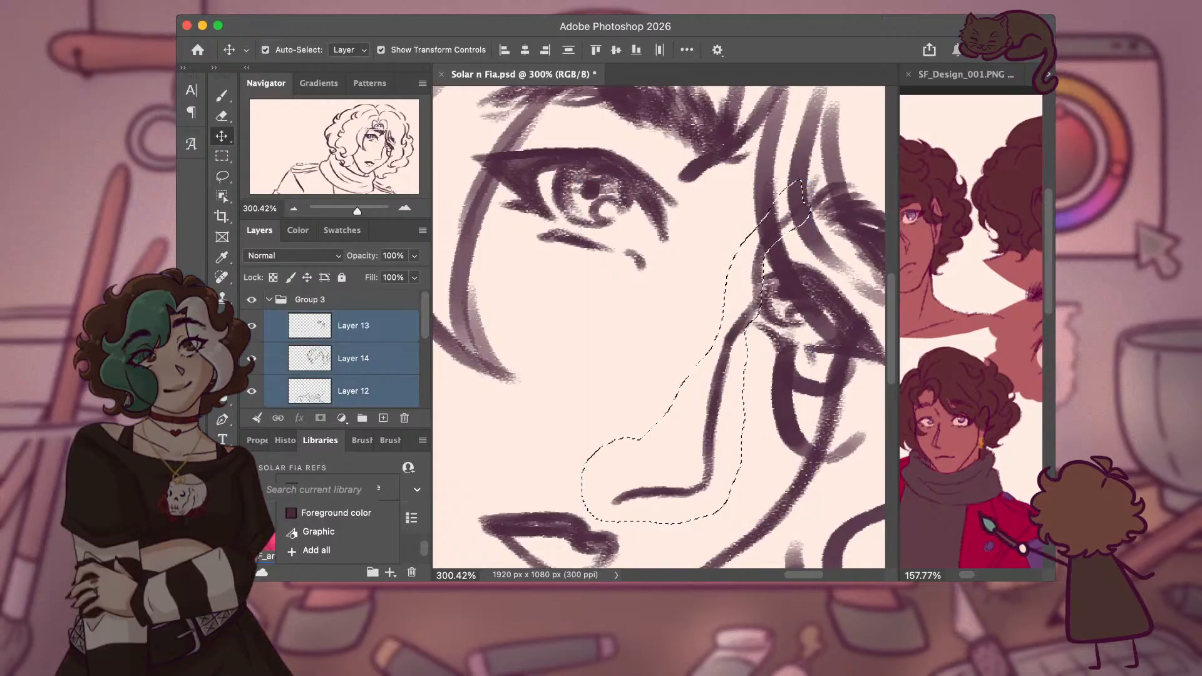
pyautogui.hscroll(3, 736, 361)
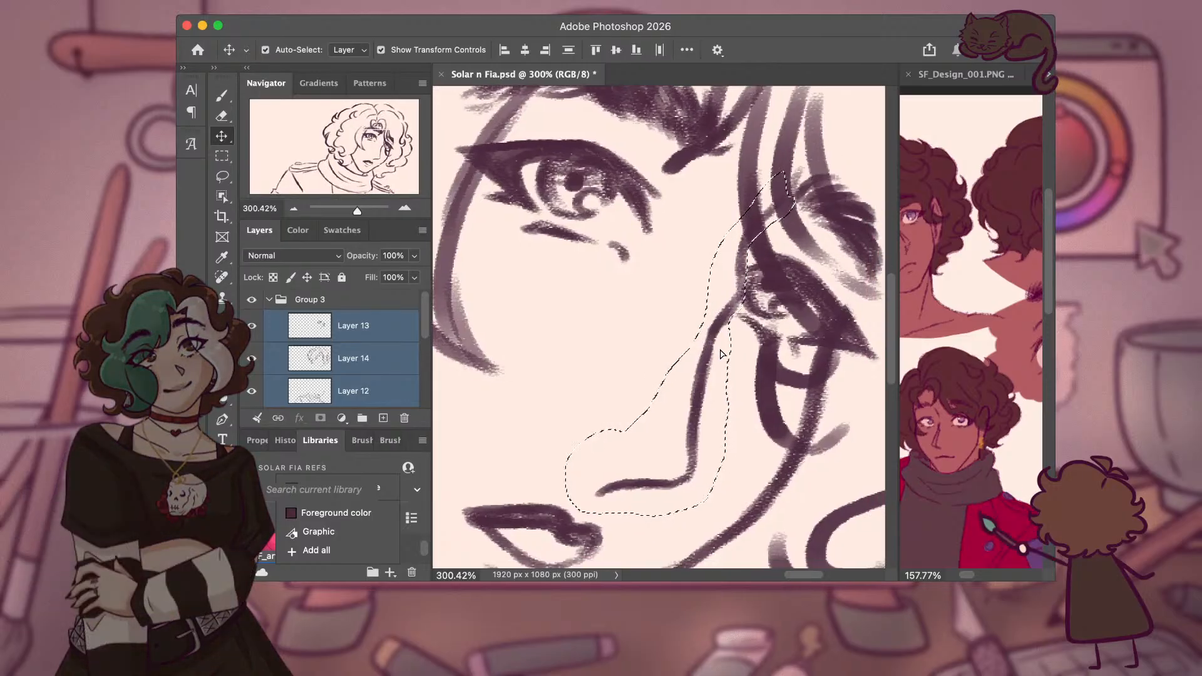
pyautogui.hscroll(-1, 735, 362)
pyautogui.hscroll(-1, 703, 317)
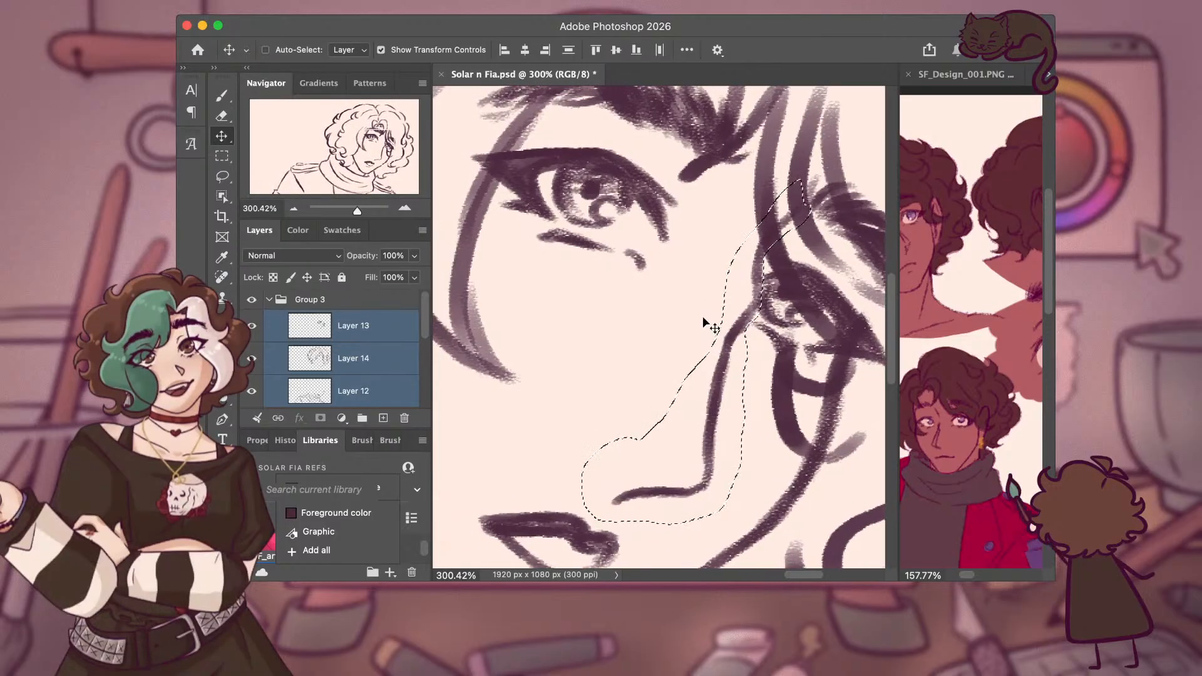
pyautogui.moveTo(703, 317); pyautogui.dragTo(695, 310)
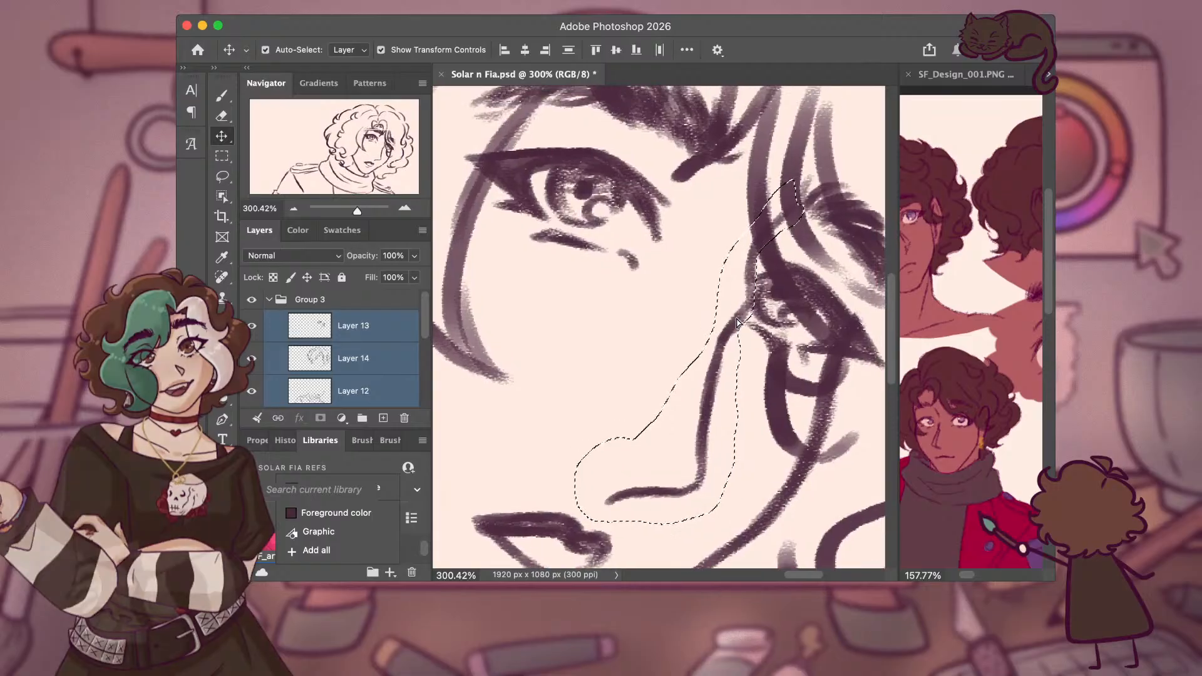
pyautogui.press('super+z')
# Make Layer 13 the only active layer and shift the lassoed nose line slightly towards the near cheek.
pyautogui.click(223, 177)
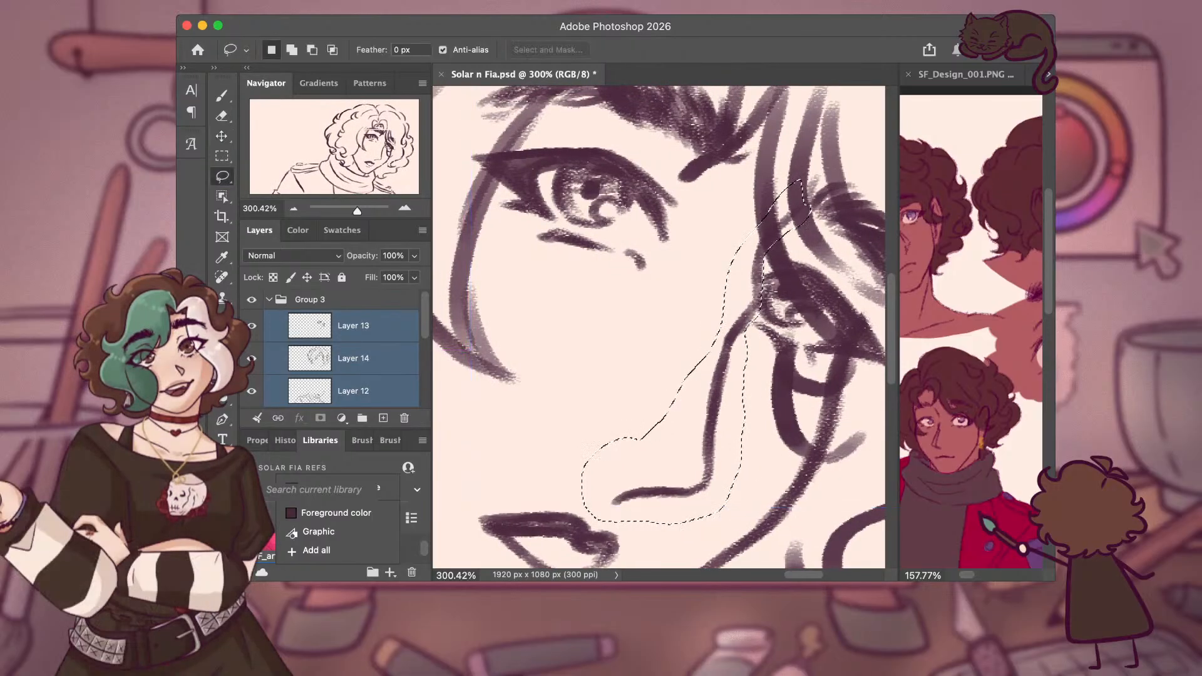
pyautogui.moveTo(751, 303); pyautogui.dragTo(757, 300)
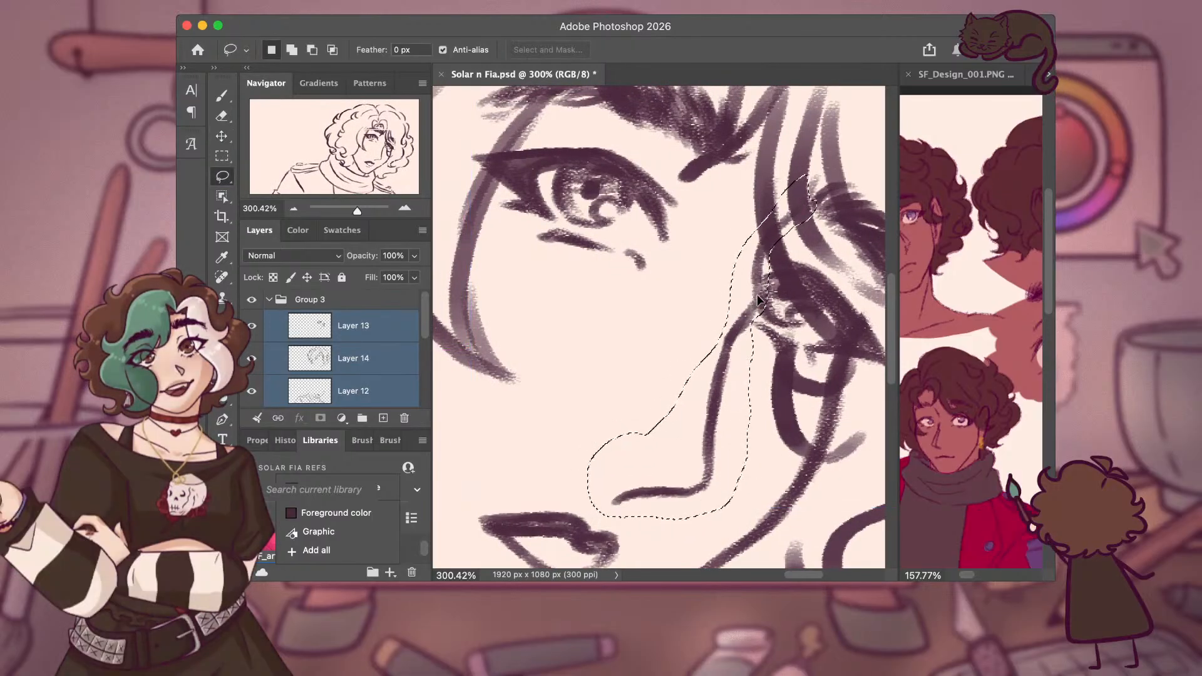
pyautogui.click(354, 326)
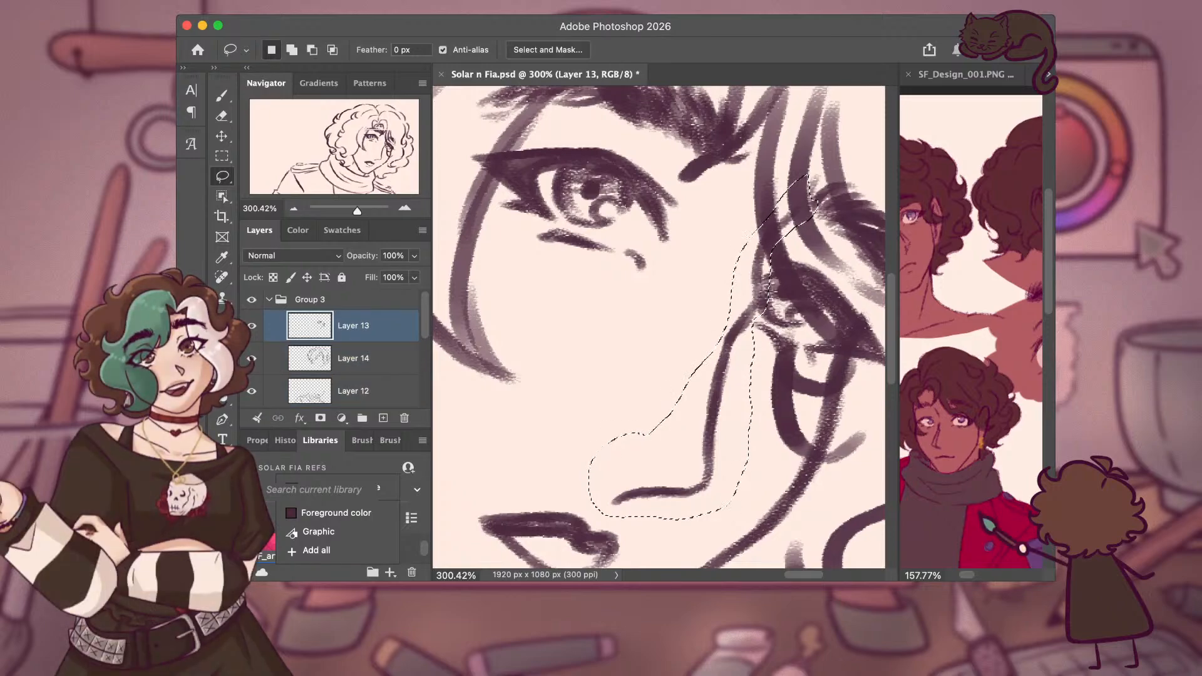
pyautogui.moveTo(735, 303); pyautogui.dragTo(732, 307)
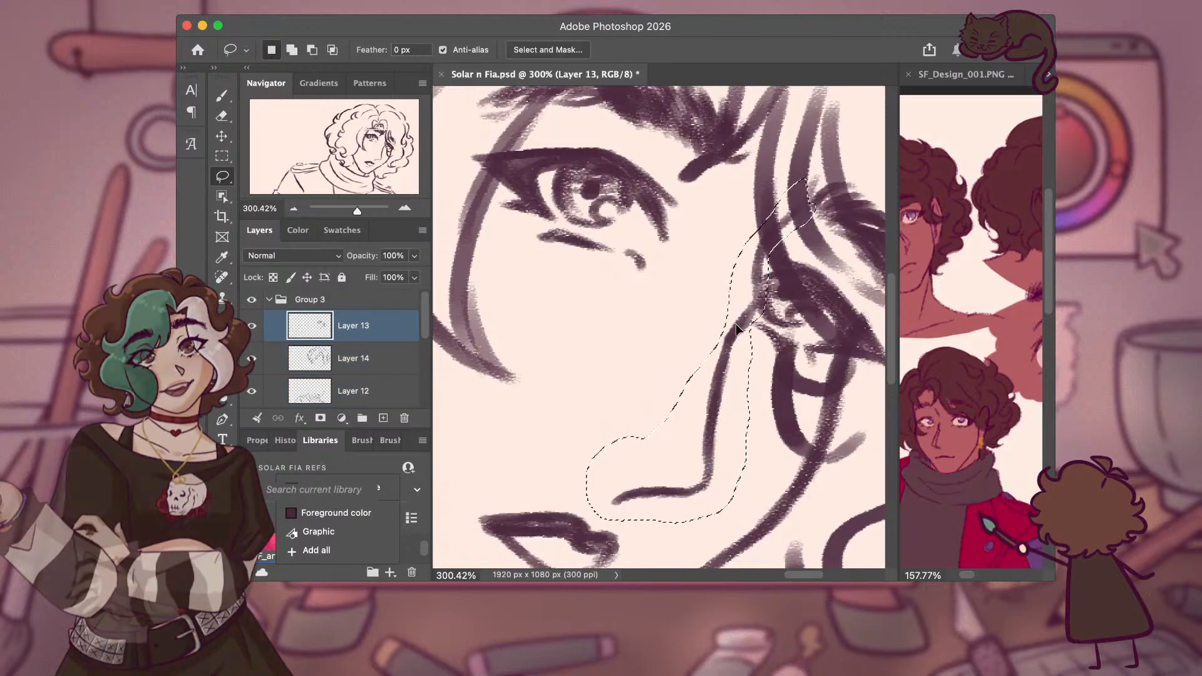
pyautogui.press('v')
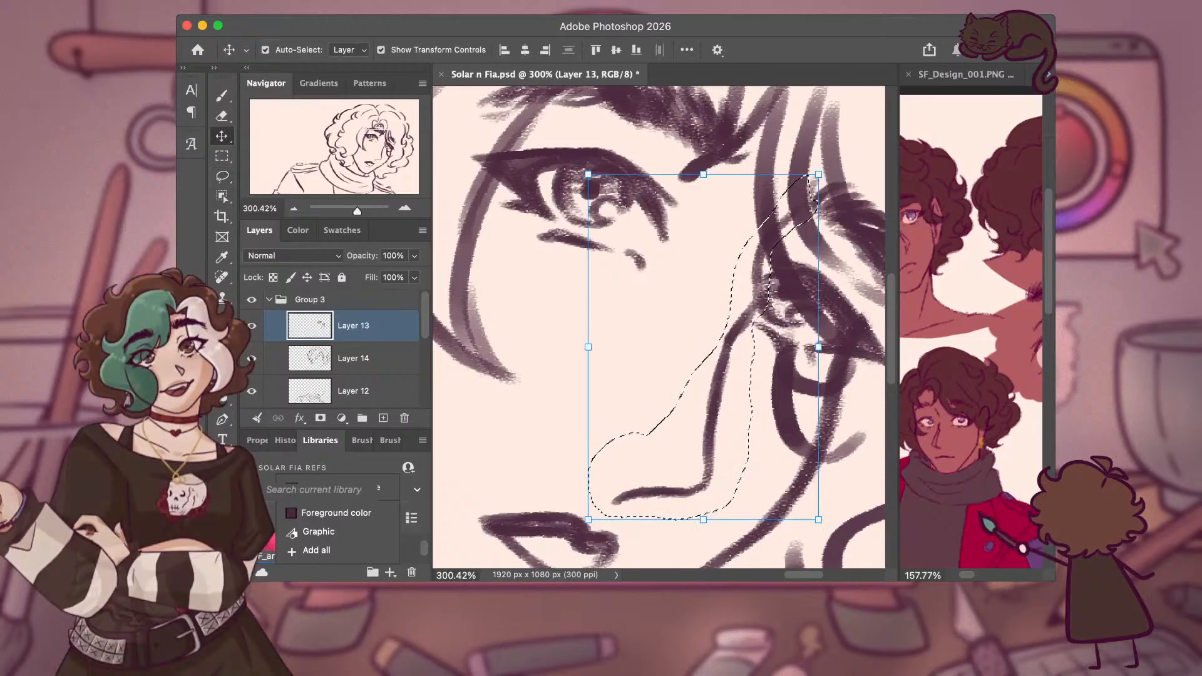
pyautogui.moveTo(735, 366); pyautogui.dragTo(716, 369)
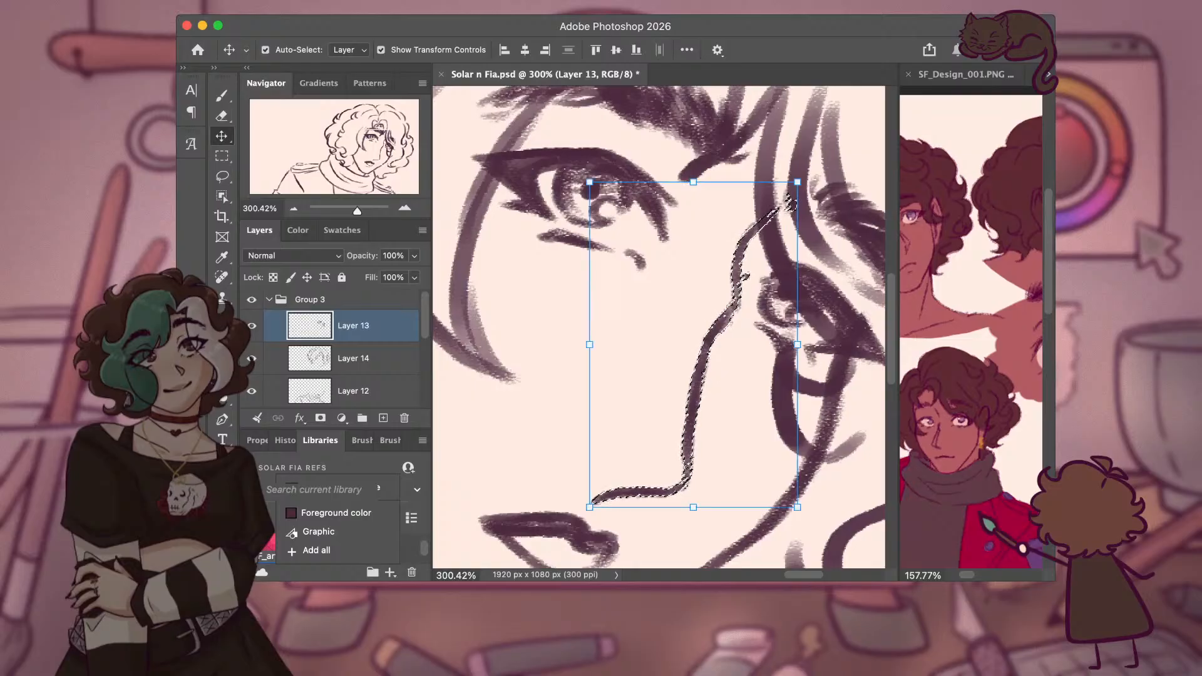
# Deselect the nose line and lasso only its bridge section beside the far eye.
pyautogui.press('super+alt+a')
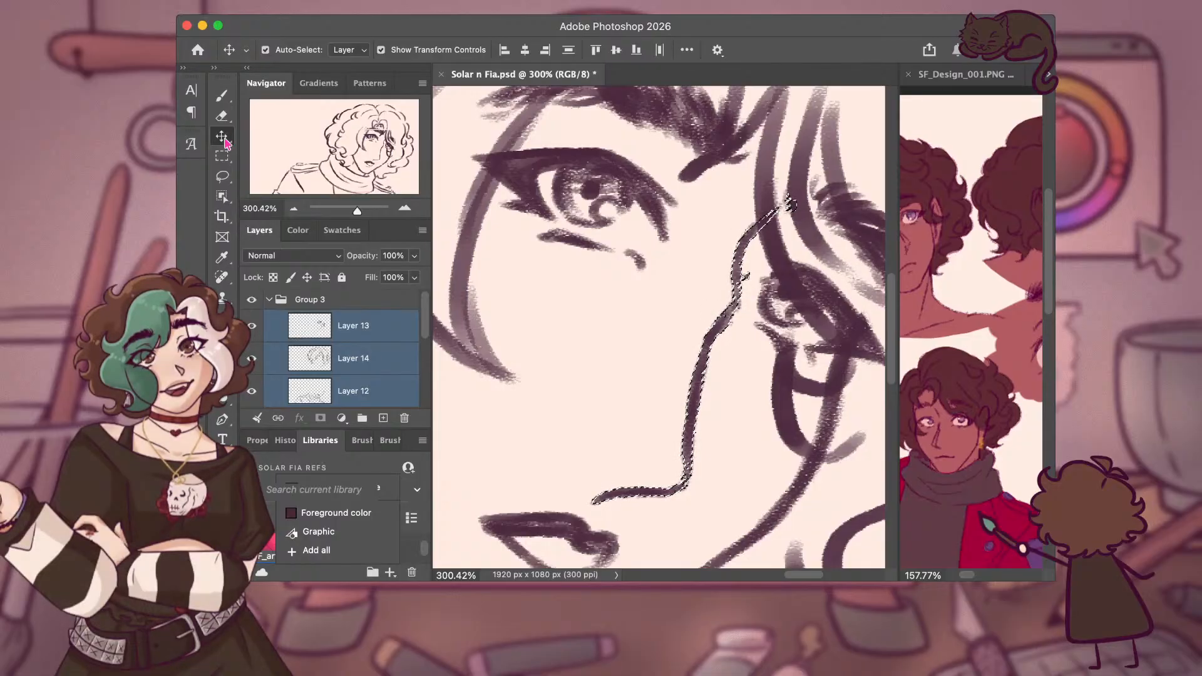
pyautogui.press('l')
pyautogui.click(790, 204)
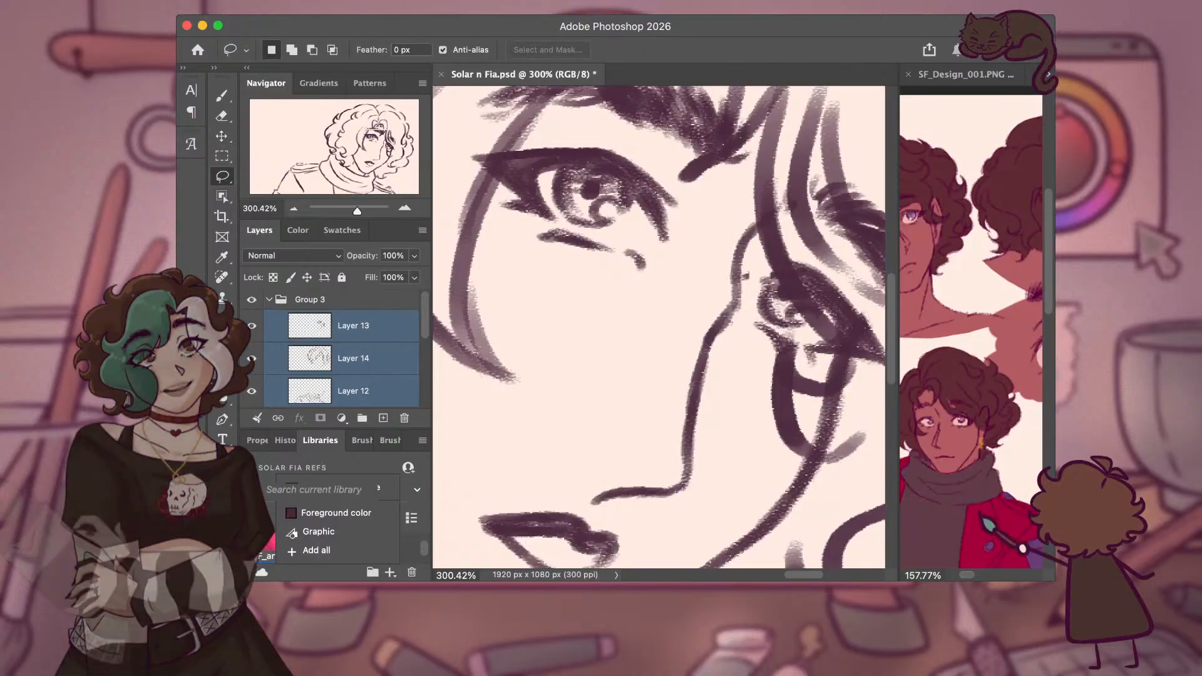
pyautogui.moveTo(669, 365)
pyautogui.mouseDown()
pyautogui.moveTo(677, 300)
pyautogui.moveTo(720, 269)
pyautogui.moveTo(744, 270)
pyautogui.mouseUp()
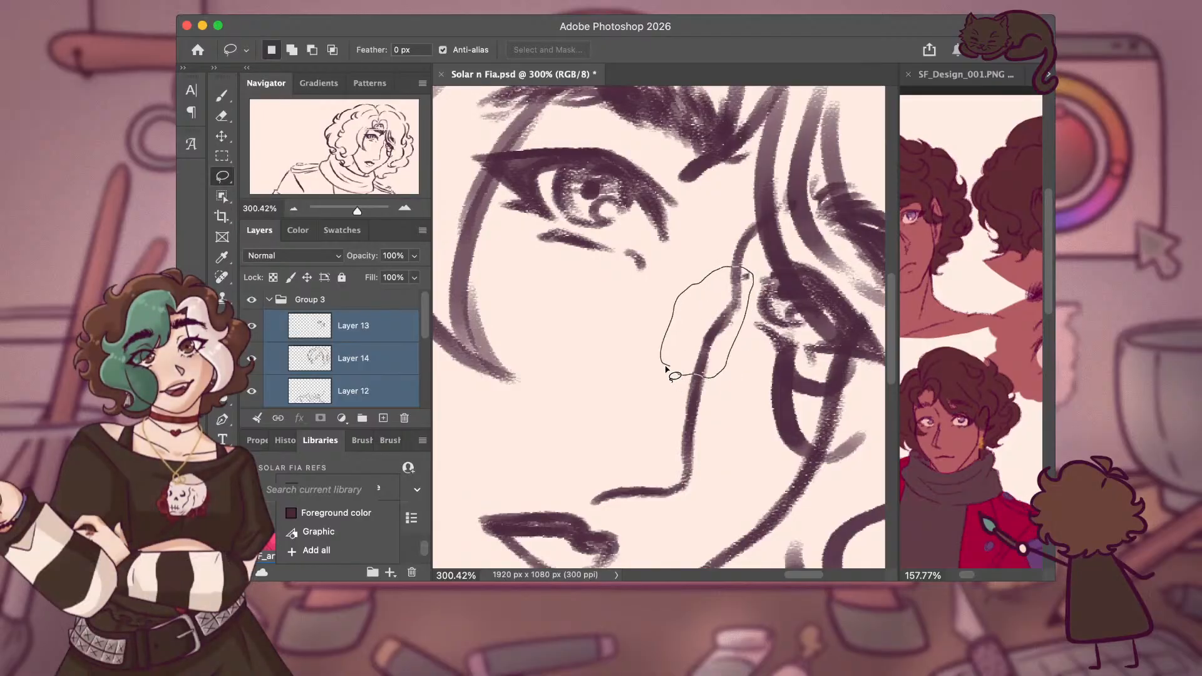
pyautogui.moveTo(668, 370); pyautogui.dragTo(669, 367)
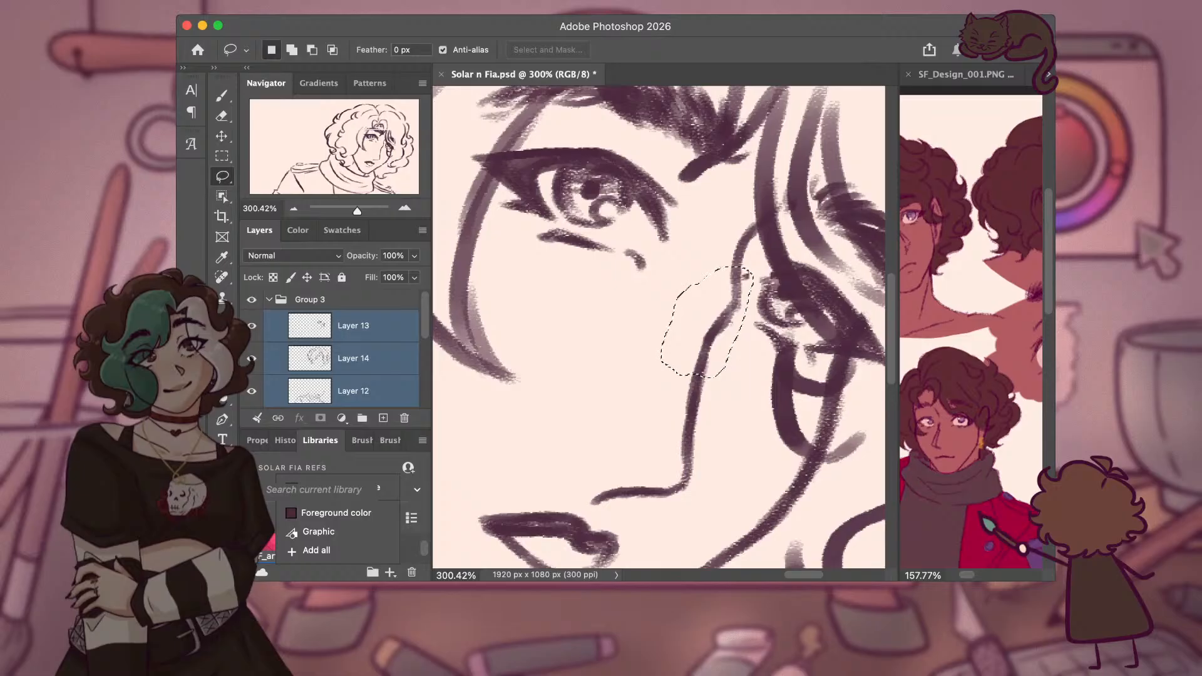
# Shift the lassoed bridge section on Layer 13 slightly down and towards the near cheek, rotate it about -2.5°, and deselect it.
pyautogui.press('v')
pyautogui.scroll(2, 722, 327)
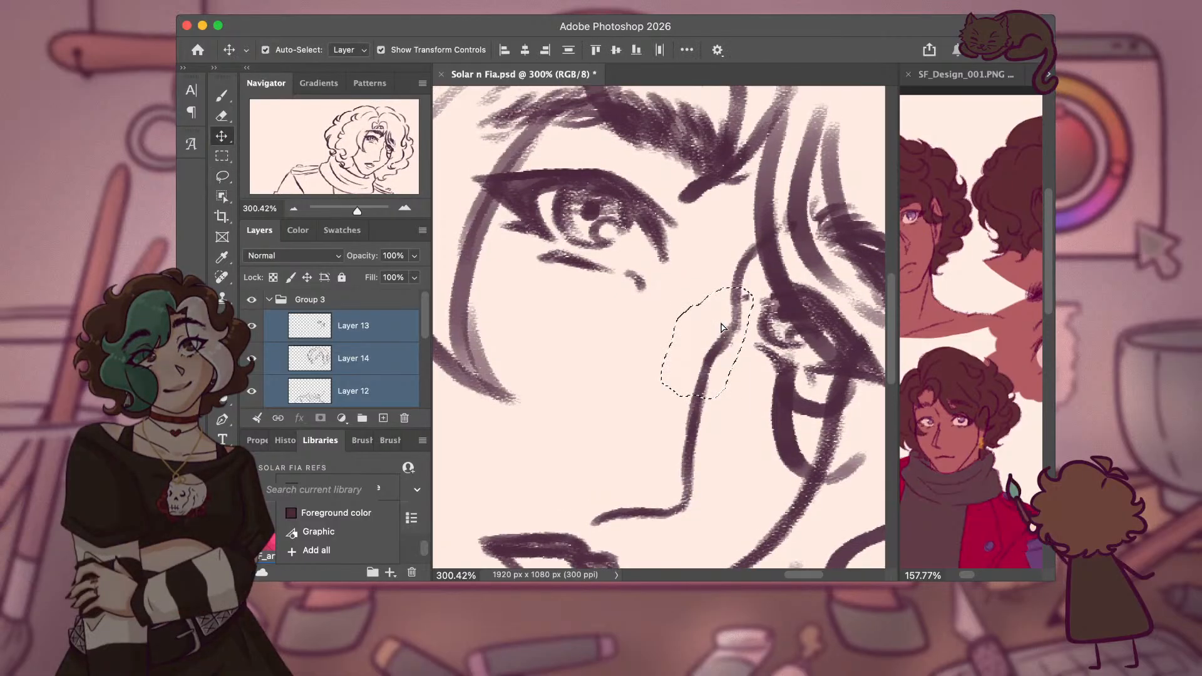
pyautogui.scroll(-1, 721, 327)
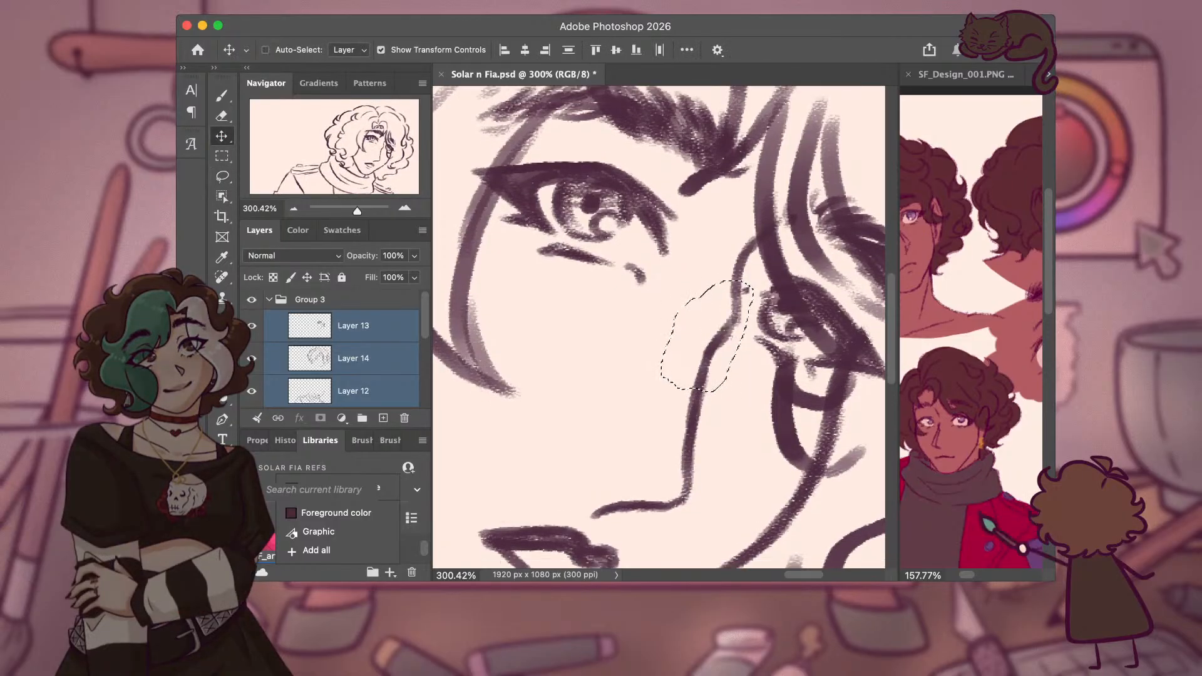
pyautogui.scroll(-1, 721, 327)
pyautogui.keyDown('super'); pyautogui.click(707, 323); pyautogui.keyUp('super')
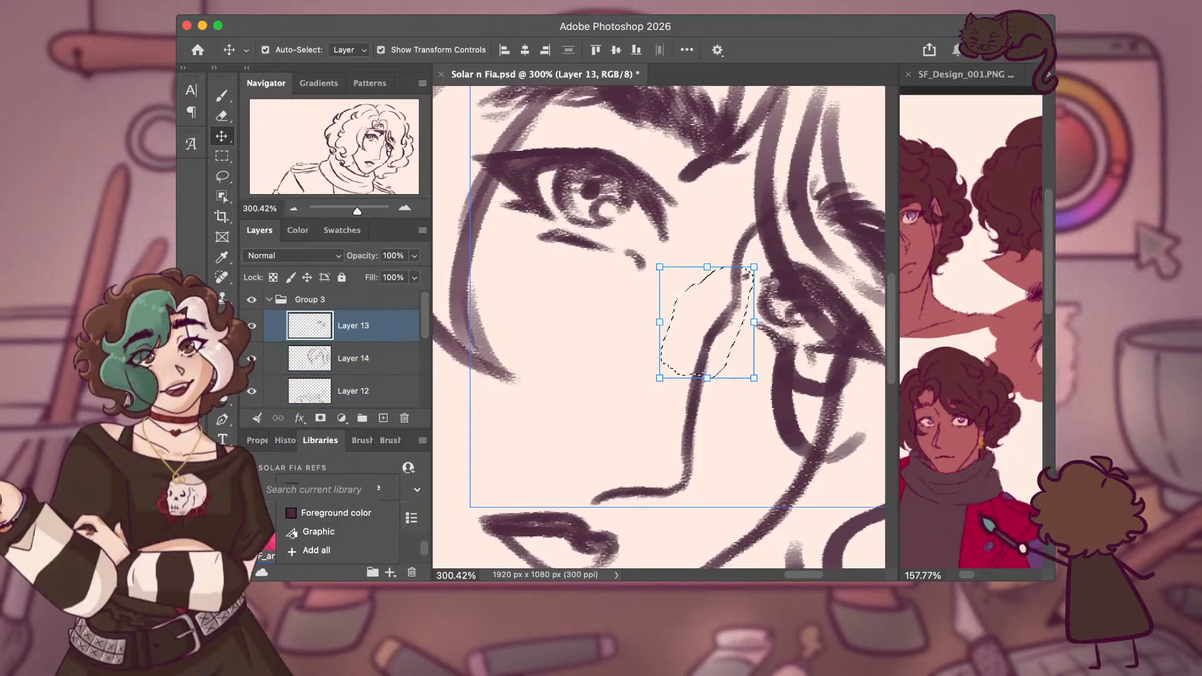
pyautogui.moveTo(742, 313); pyautogui.dragTo(723, 320)
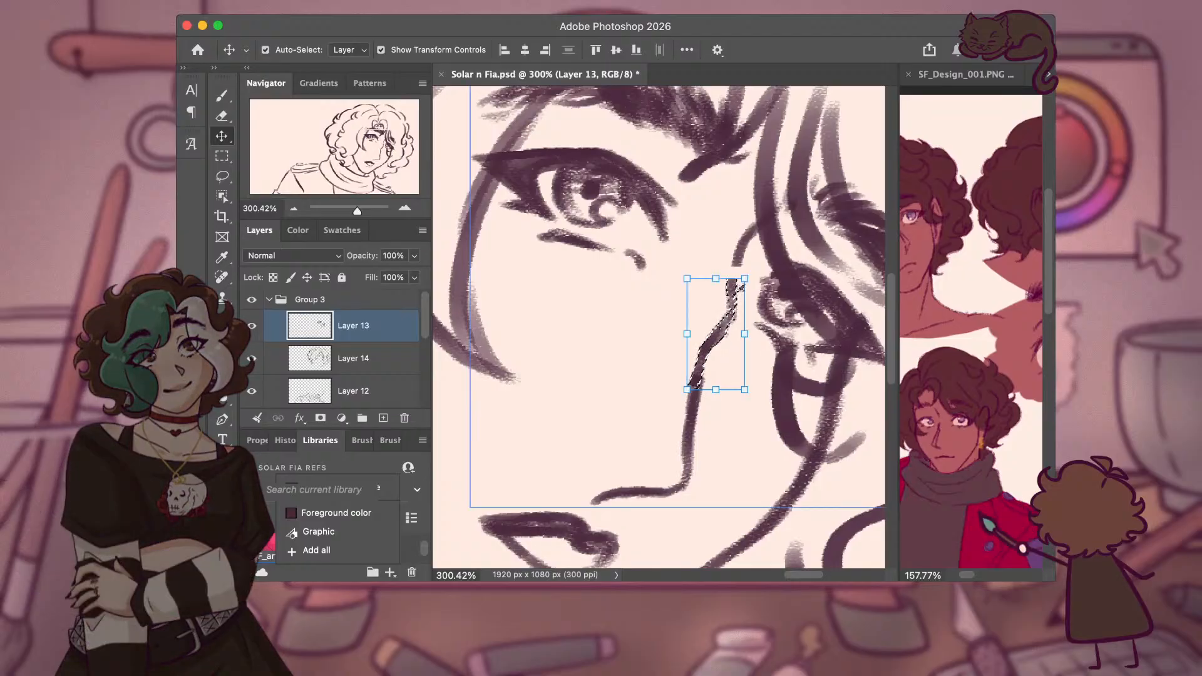
pyautogui.moveTo(720, 258); pyautogui.dragTo(747, 242)
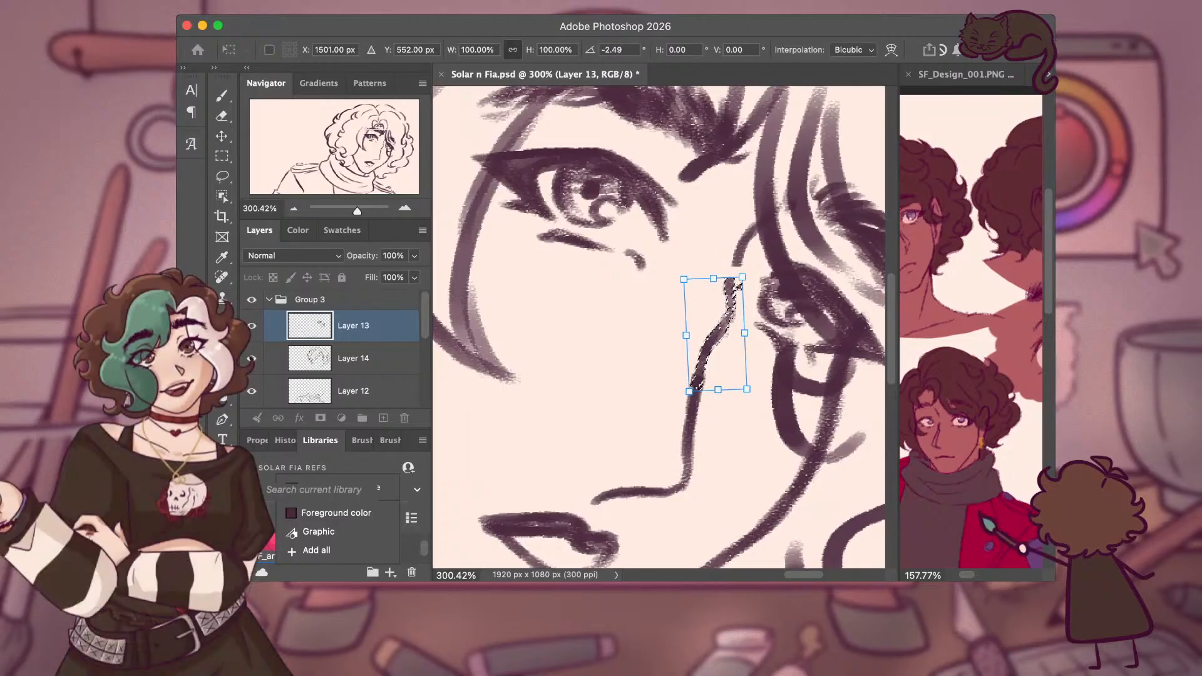
pyautogui.press('Return')
pyautogui.press('b')
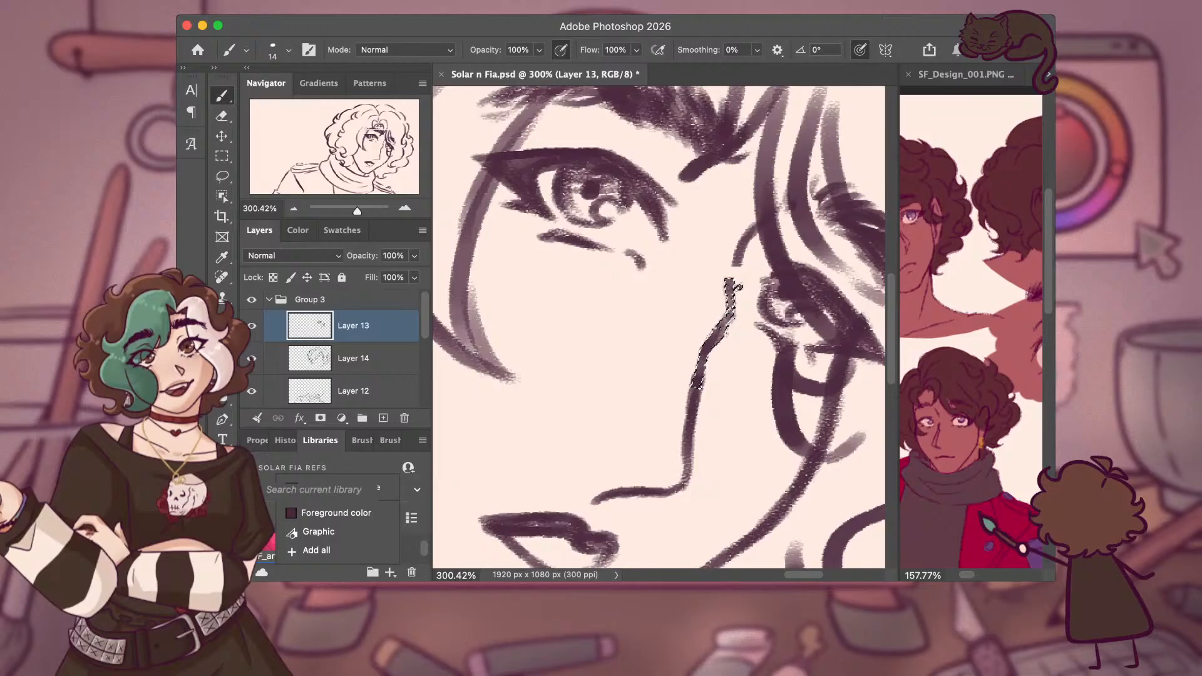
pyautogui.press('l')
pyautogui.hotkey('ctrl', 'z')
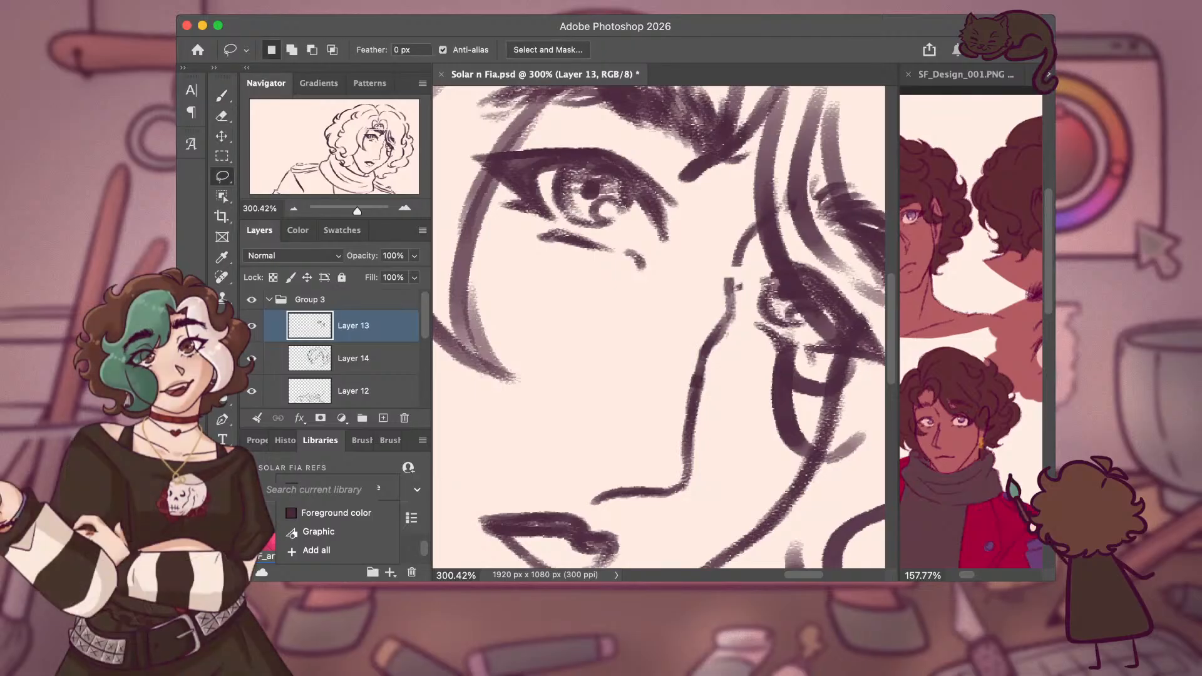
# Brush in the upper nose bridge on Layer 13, closing the gap up to the hair strand with the 14 px brush.
pyautogui.press('b')
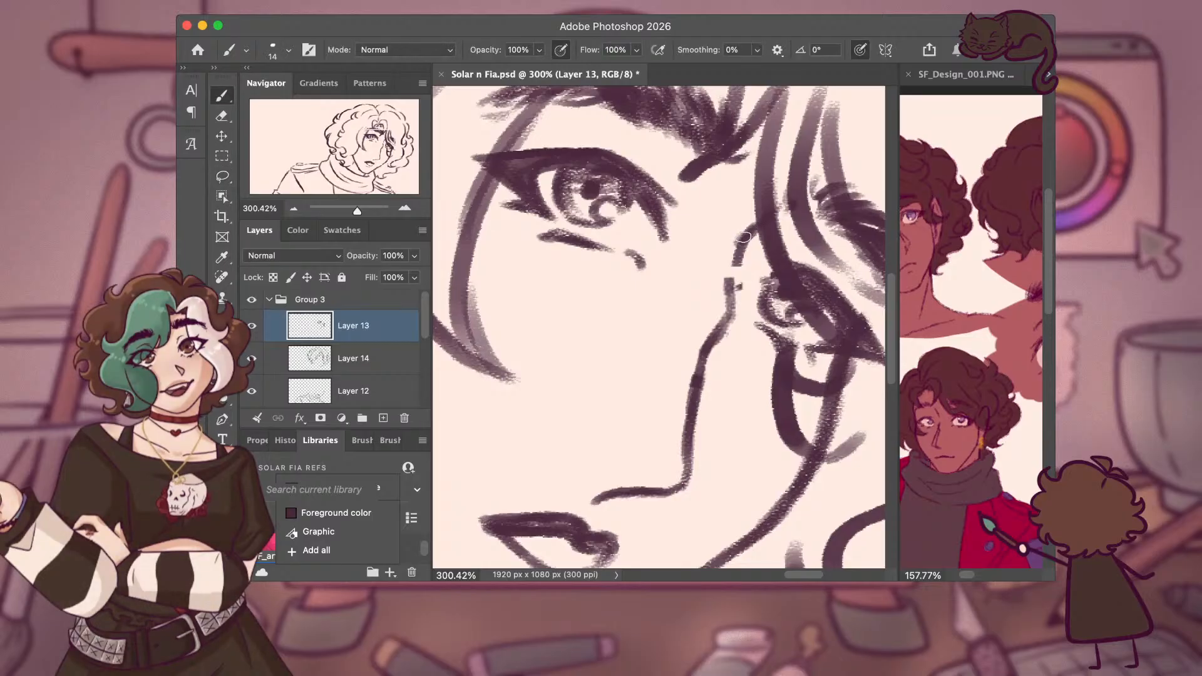
pyautogui.moveTo(752, 243)
pyautogui.mouseDown()
pyautogui.moveTo(727, 314)
pyautogui.moveTo(720, 283)
pyautogui.mouseUp()
pyautogui.moveTo(788, 191); pyautogui.dragTo(750, 240)
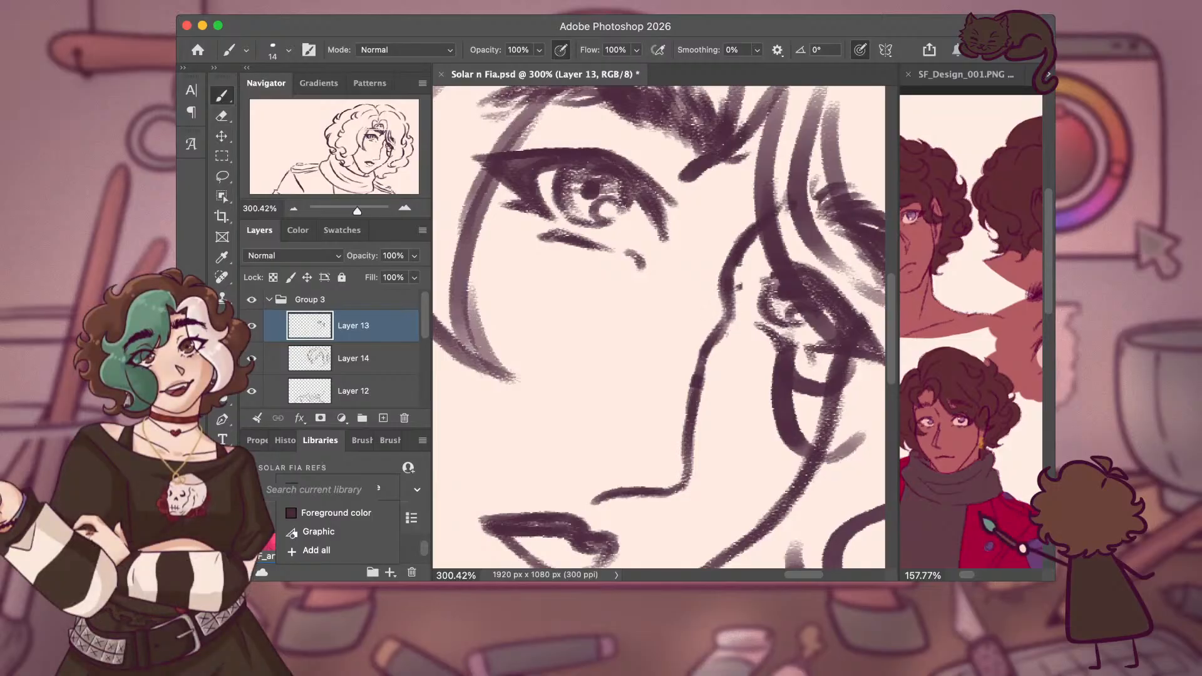
# Erase the stray marks beside the nose bridge and strengthen the nose line down towards the tip with the brush.
pyautogui.press('e')
pyautogui.moveTo(757, 267); pyautogui.dragTo(751, 280)
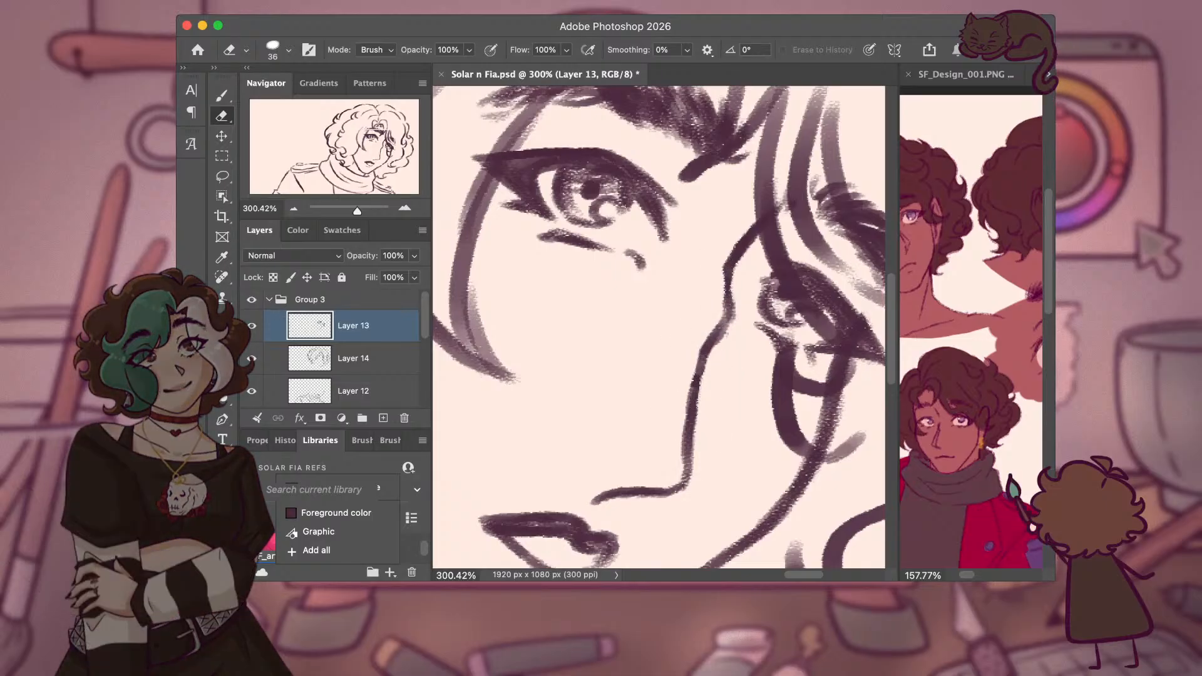
pyautogui.press('b')
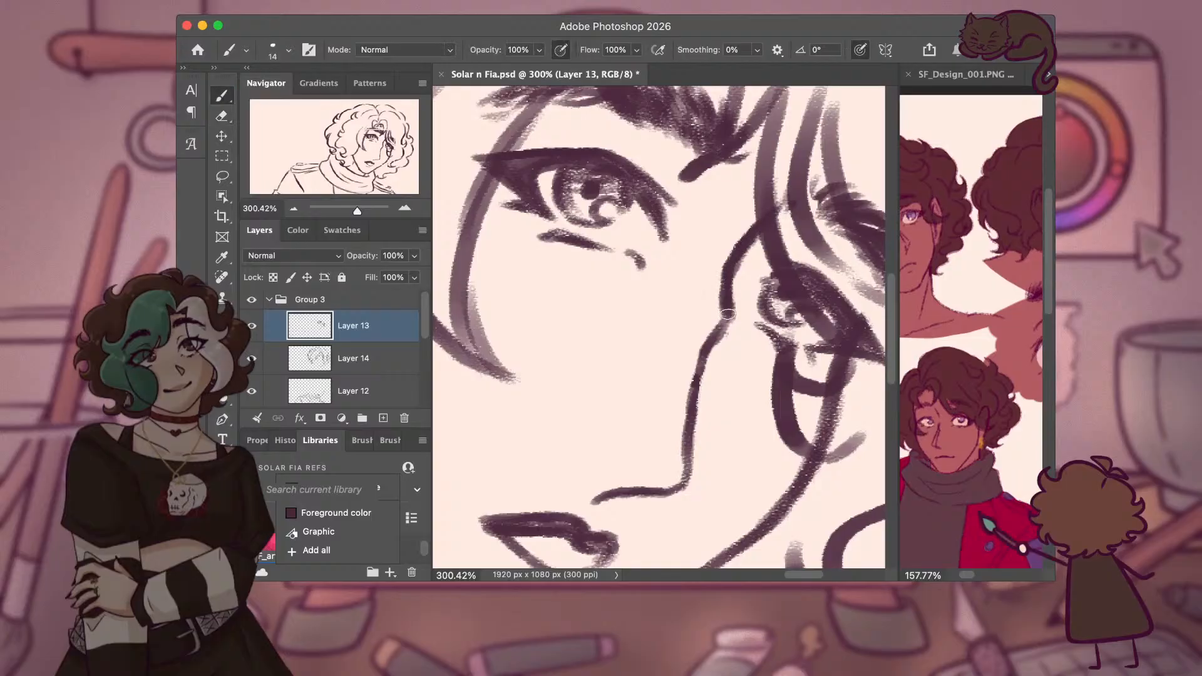
pyautogui.moveTo(699, 371); pyautogui.dragTo(681, 486)
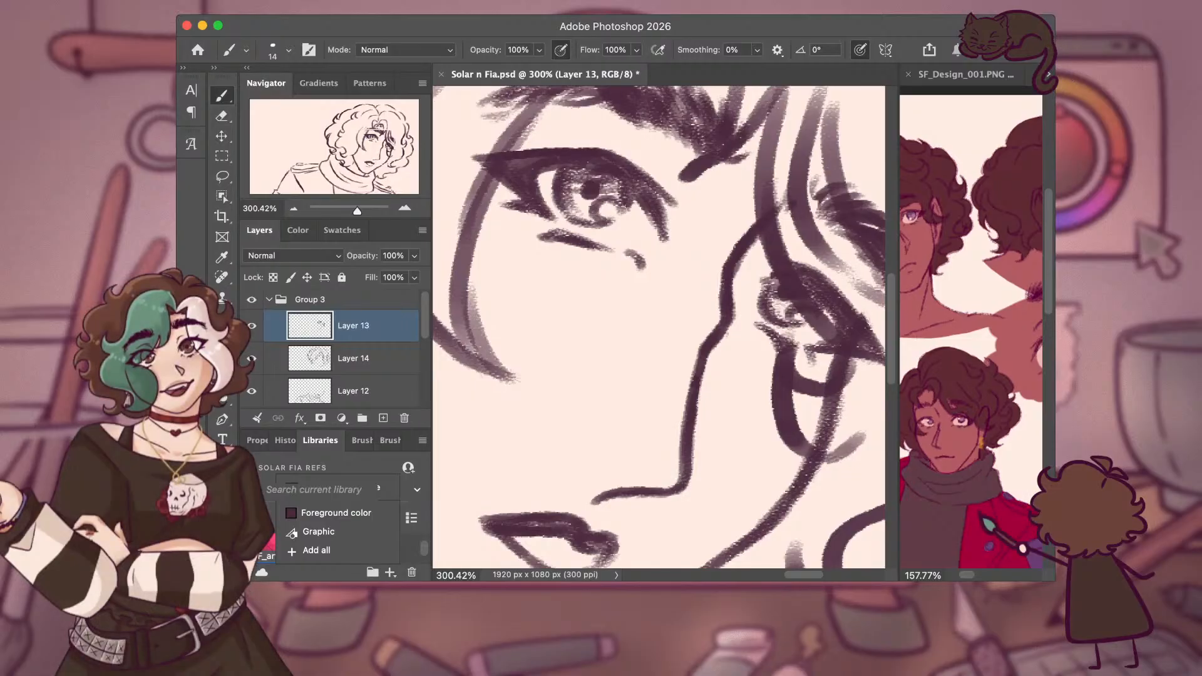
# Try to lasso the whole nose line on Layer 13 and shift it slightly down, then undo the change and deselect.
pyautogui.scroll(-10, 658, 326)
pyautogui.scroll(4, 659, 326)
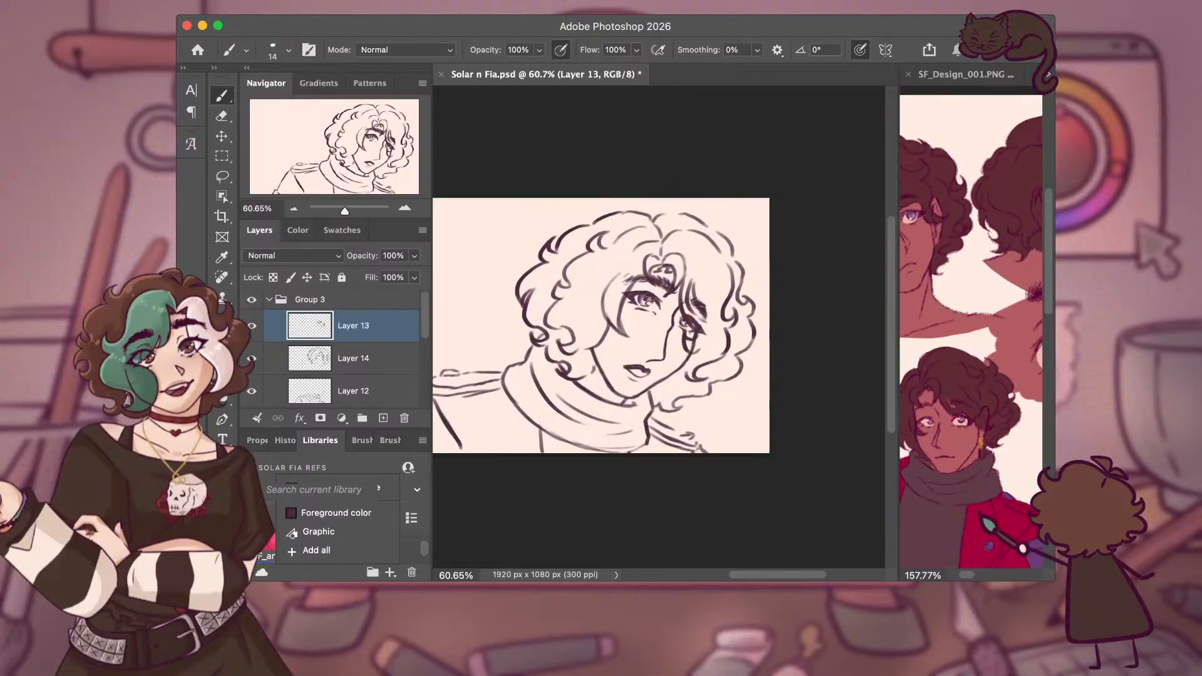
pyautogui.press('l')
pyautogui.moveTo(661, 326)
pyautogui.mouseDown()
pyautogui.moveTo(692, 293)
pyautogui.moveTo(700, 309)
pyautogui.moveTo(673, 360)
pyautogui.moveTo(657, 377)
pyautogui.moveTo(641, 357)
pyautogui.mouseUp()
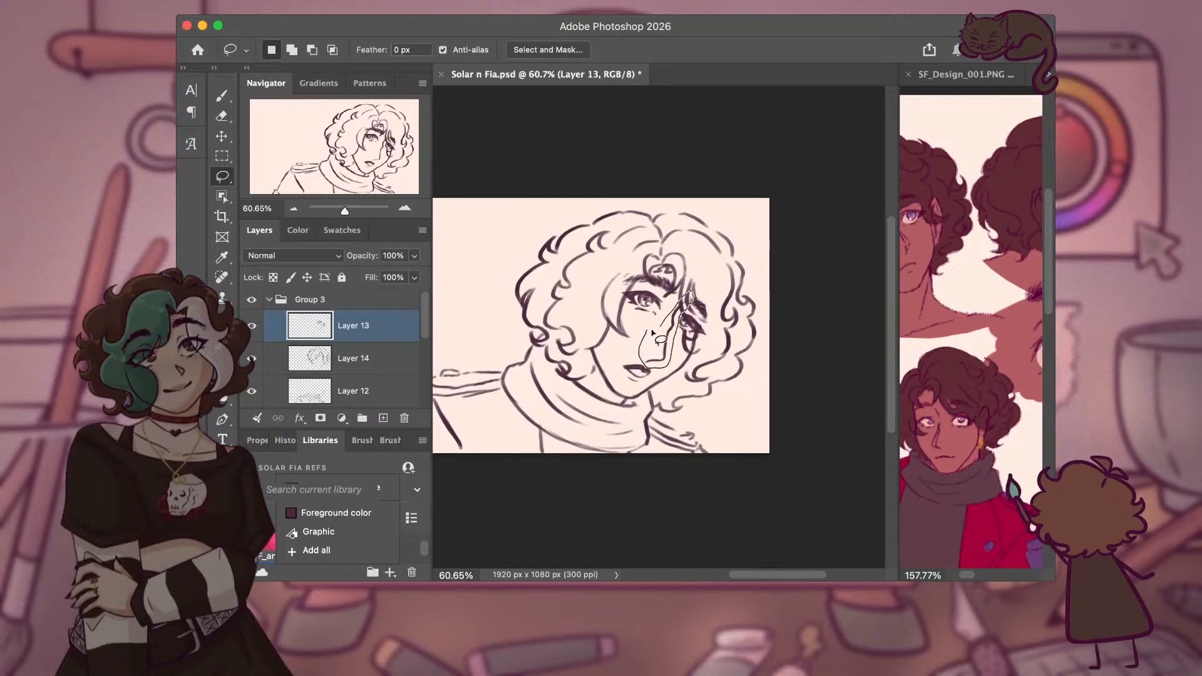
pyautogui.click(223, 136)
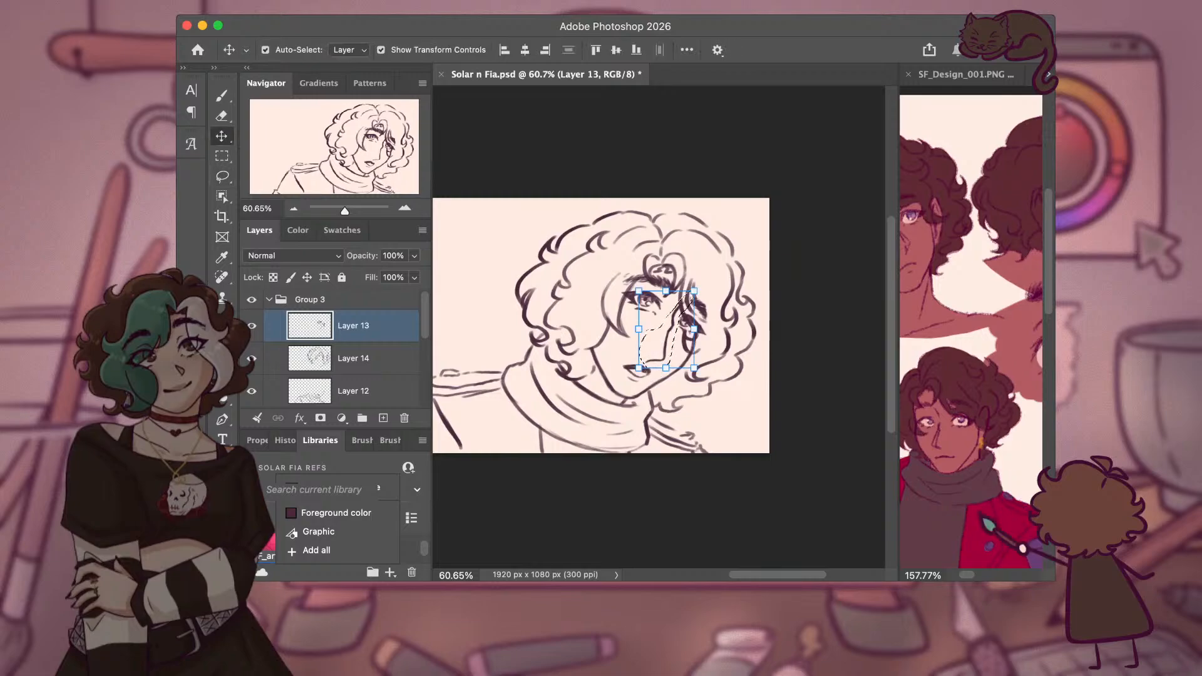
pyautogui.moveTo(673, 335); pyautogui.dragTo(675, 342)
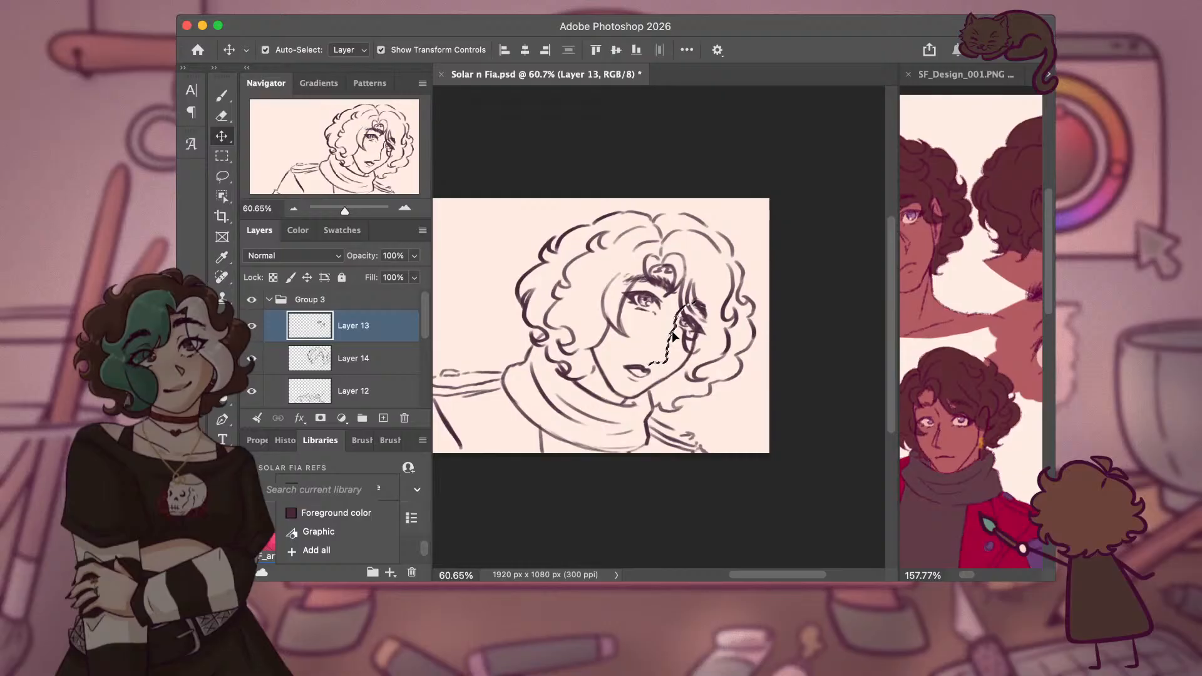
pyautogui.press('super+t')
pyautogui.press('Return')
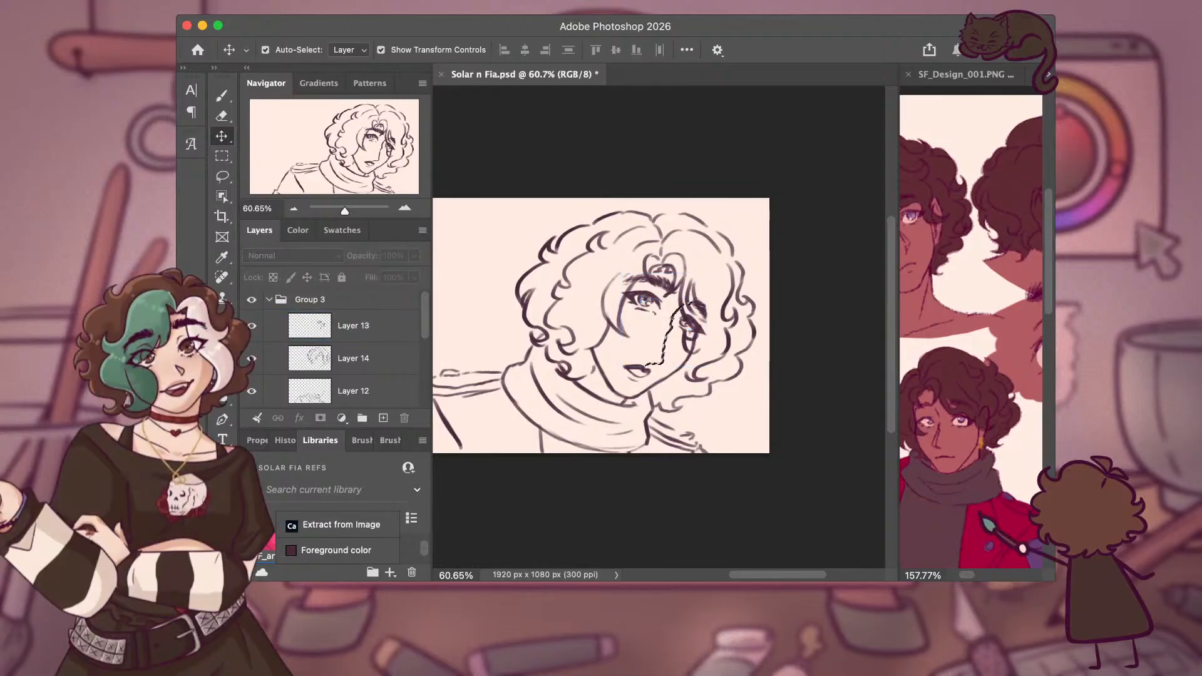
pyautogui.press('super+z')
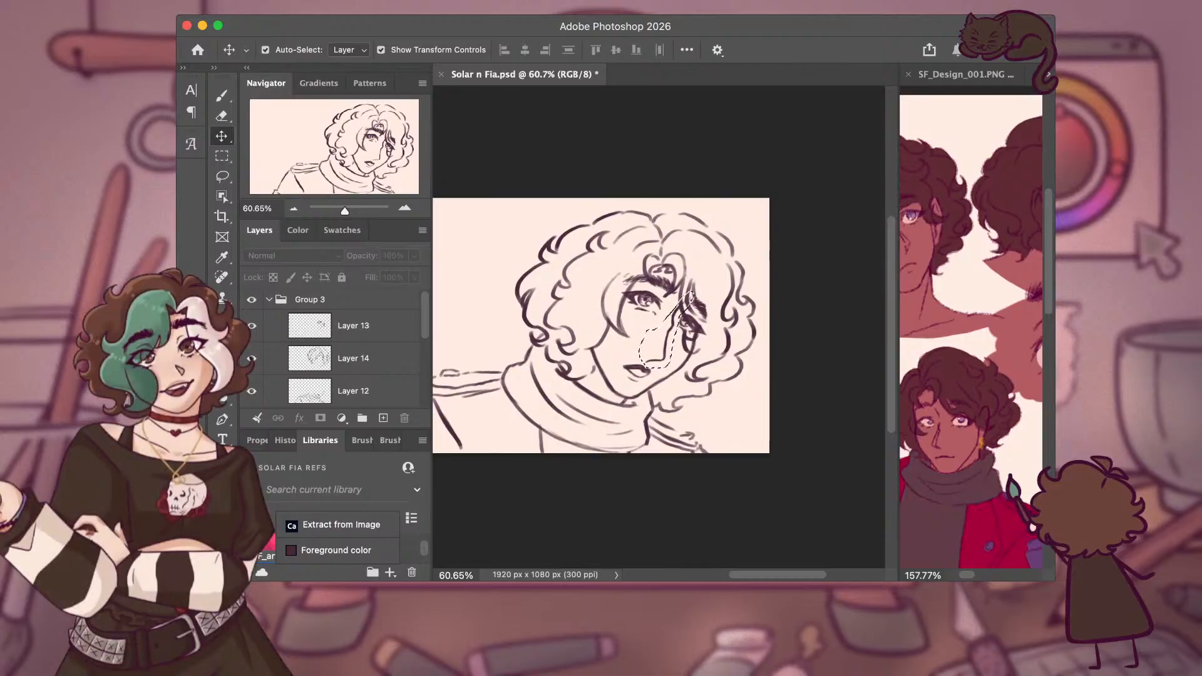
pyautogui.press('l')
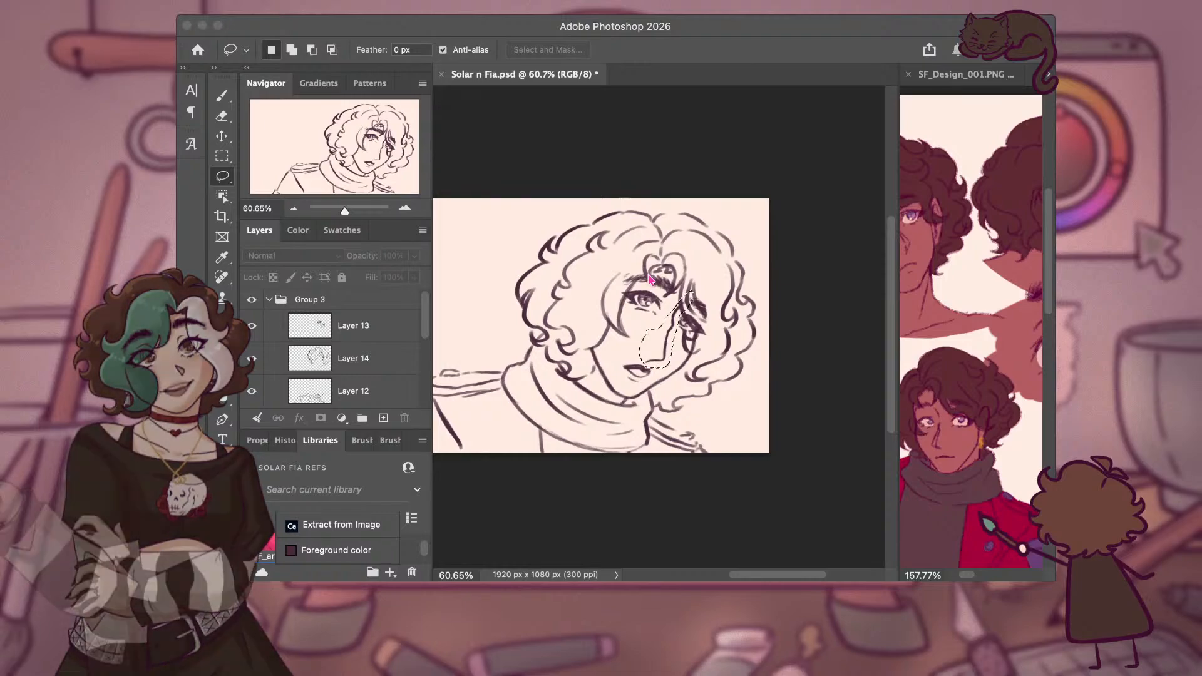
pyautogui.hotkey('ctrl', 'd')
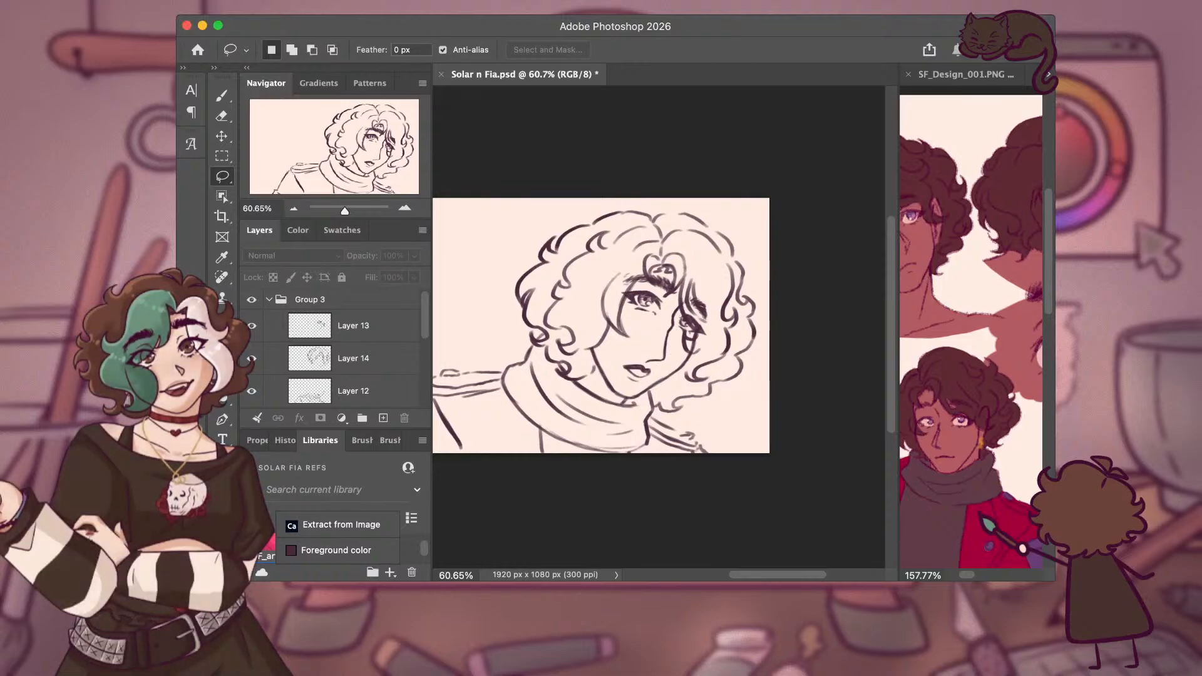
# Lasso the nose tip, nudge it slightly on Layer 13, and deselect it.
pyautogui.hscroll(2, 772, 579)
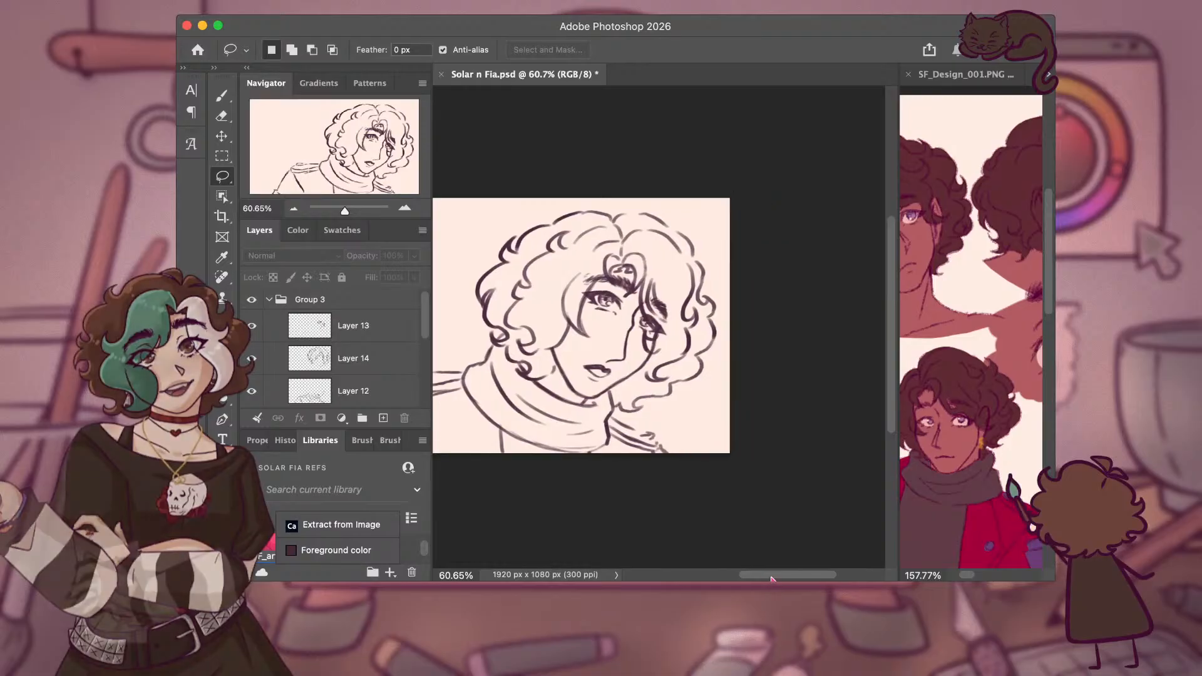
pyautogui.hscroll(-2, 772, 579)
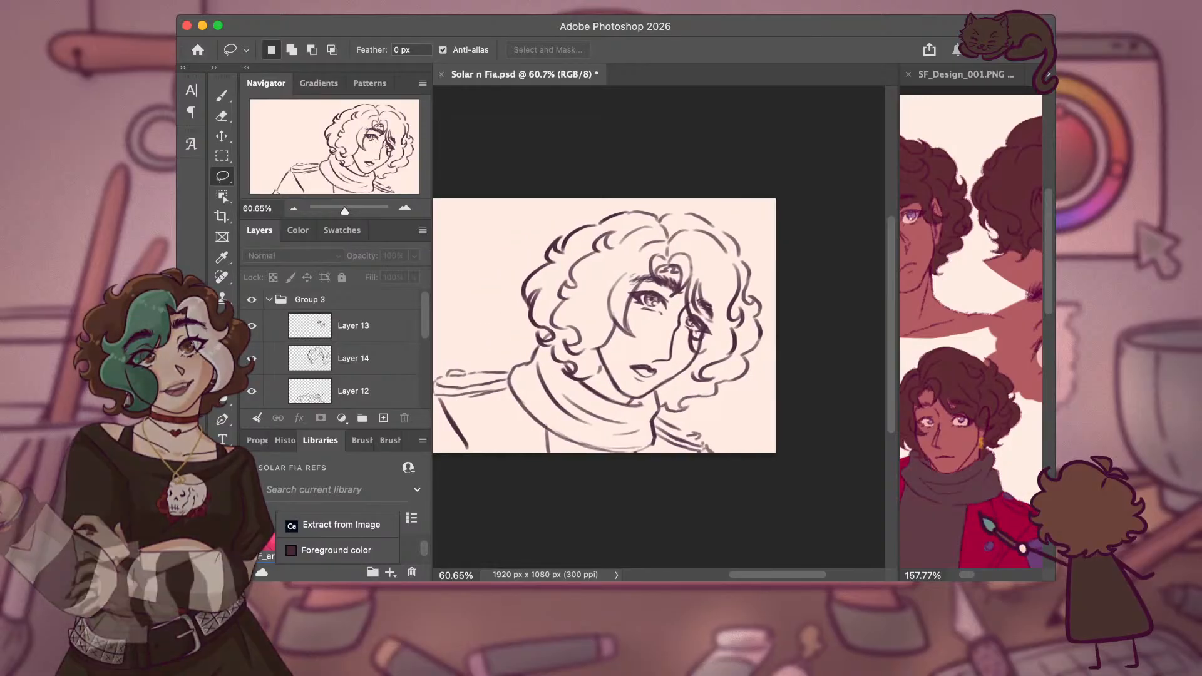
pyautogui.moveTo(650, 367); pyautogui.dragTo(669, 342)
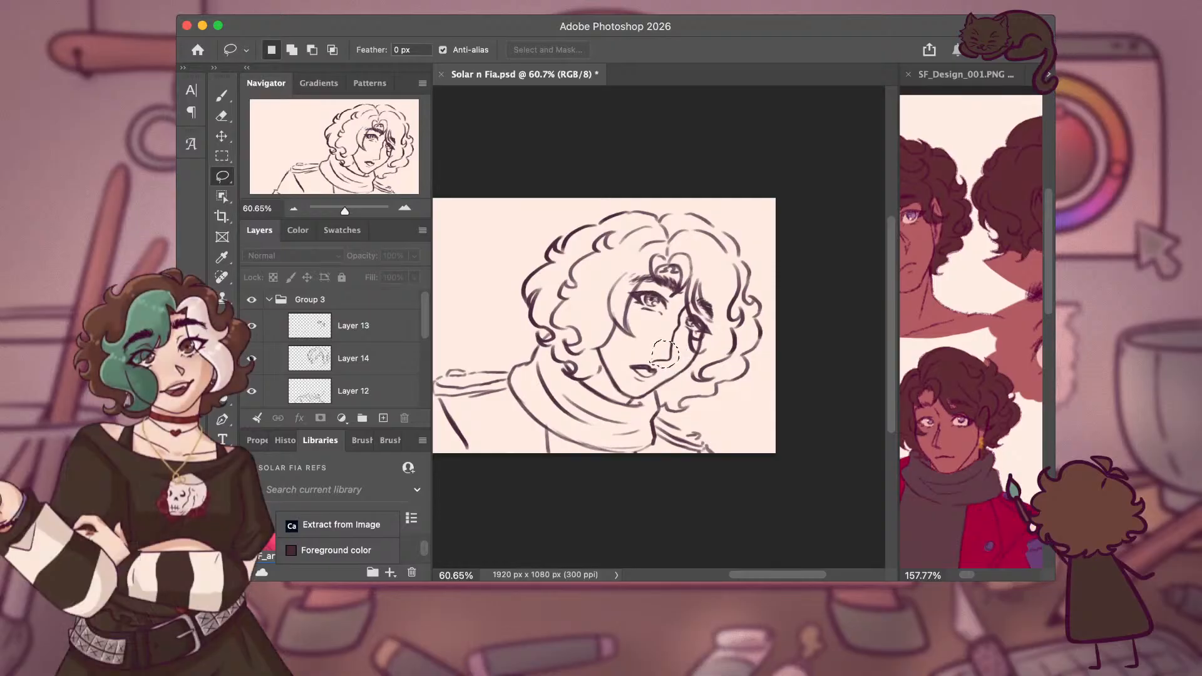
pyautogui.press('v')
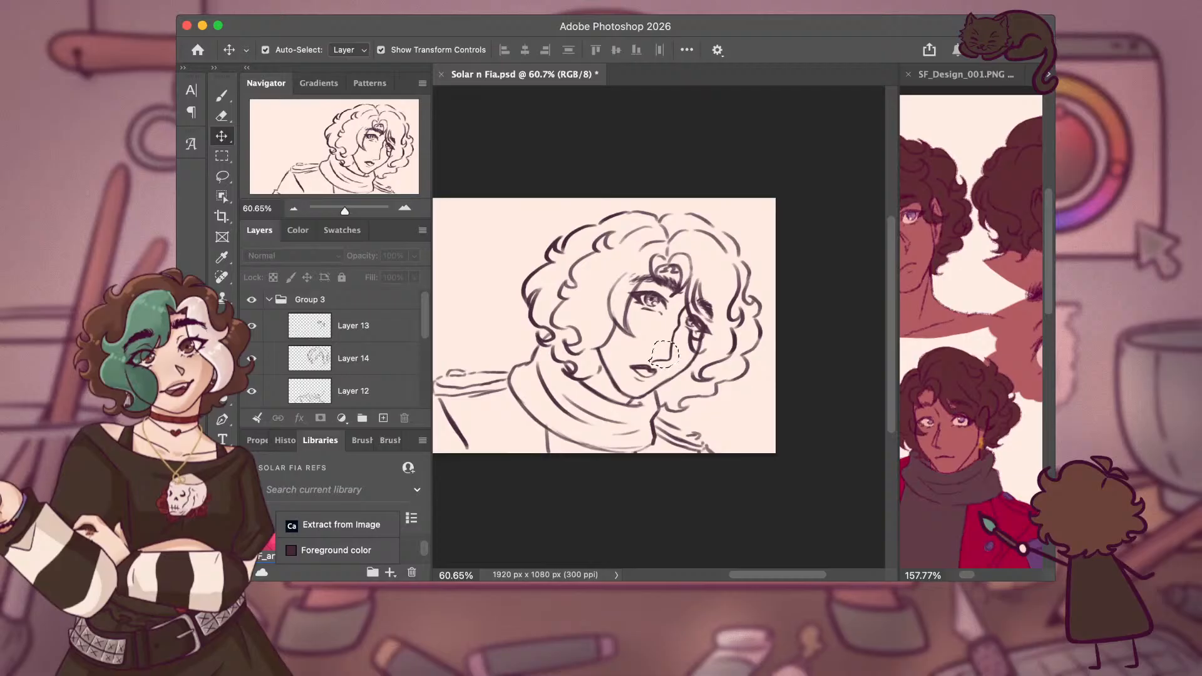
pyautogui.press('super+alt+a')
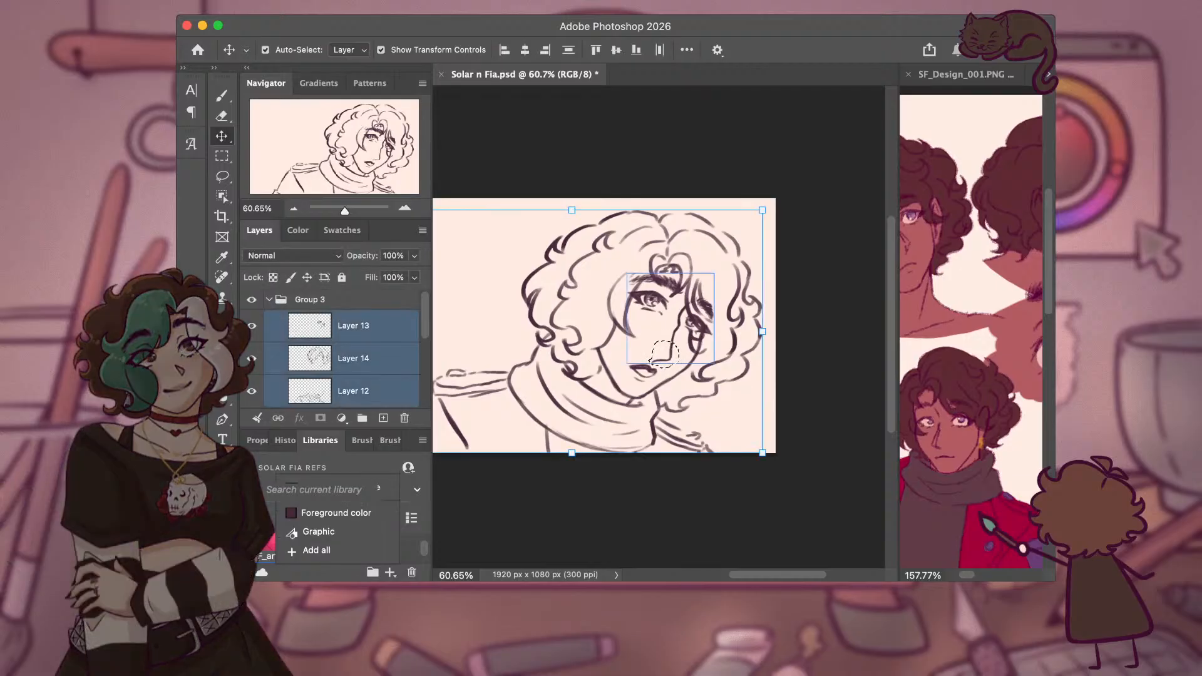
pyautogui.click(669, 357)
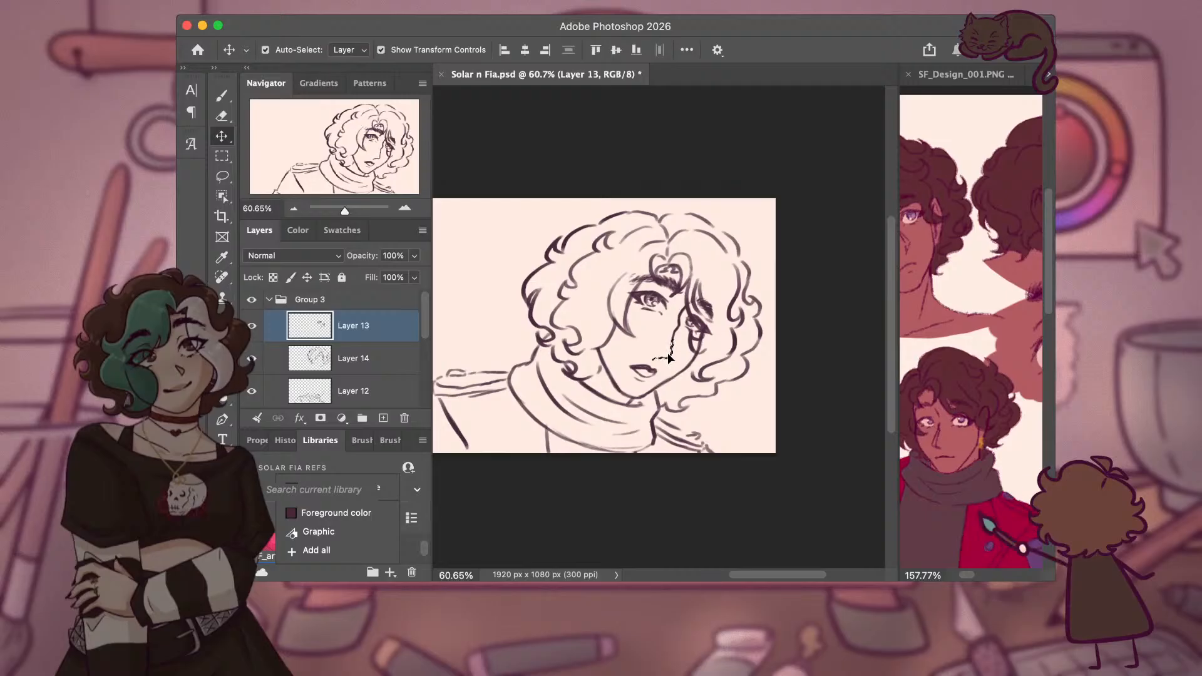
pyautogui.click(669, 356)
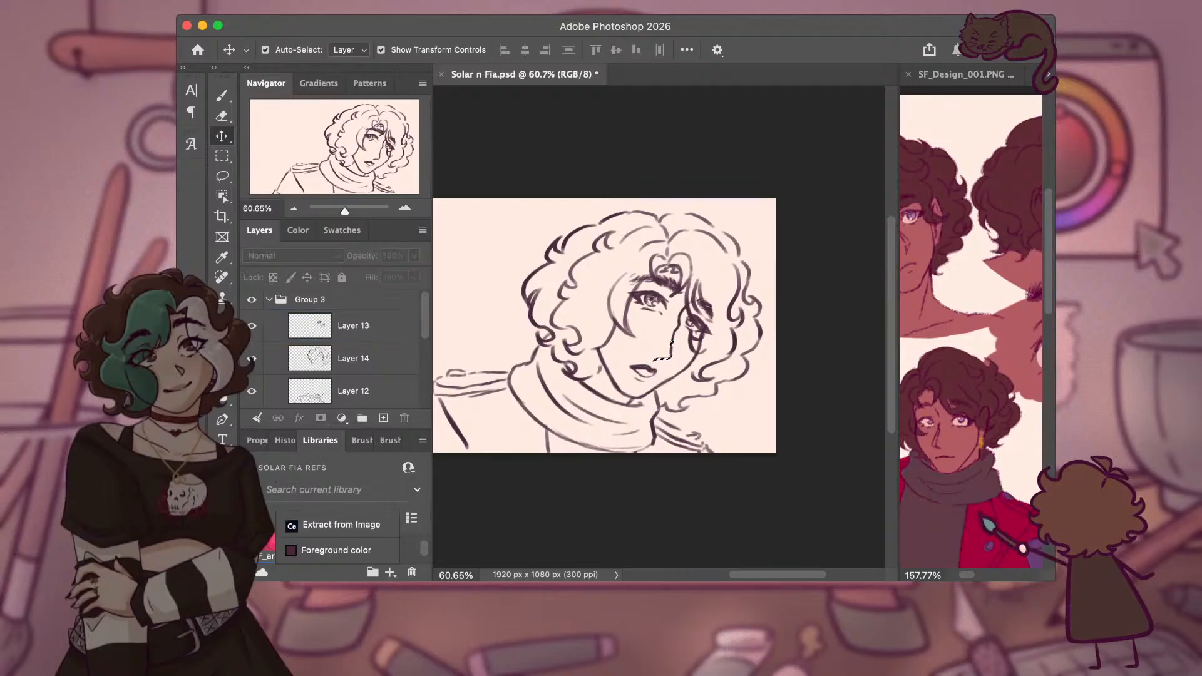
pyautogui.press('l')
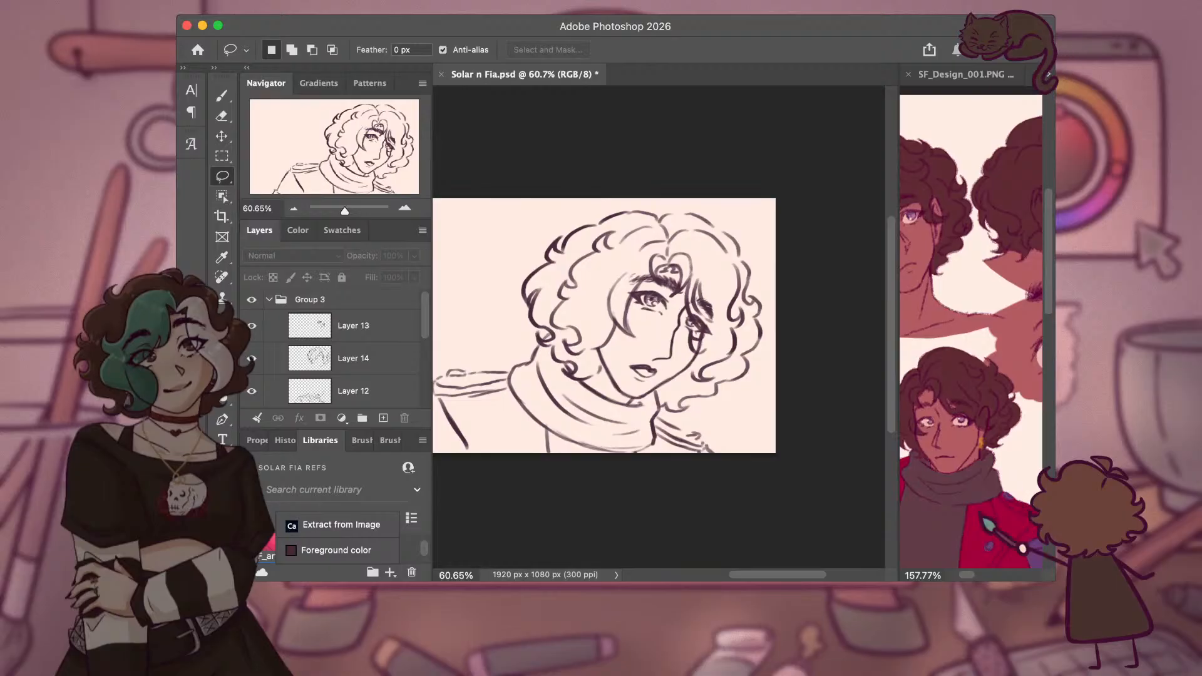
# Collapse Group 3 and compare the drawings by showing Groups 3, 2 and 1 one at a time, leaving only Group 3 visible.
pyautogui.moveTo(750, 576)
pyautogui.mouseDown()
pyautogui.moveTo(766, 576)
pyautogui.moveTo(734, 577)
pyautogui.mouseUp()
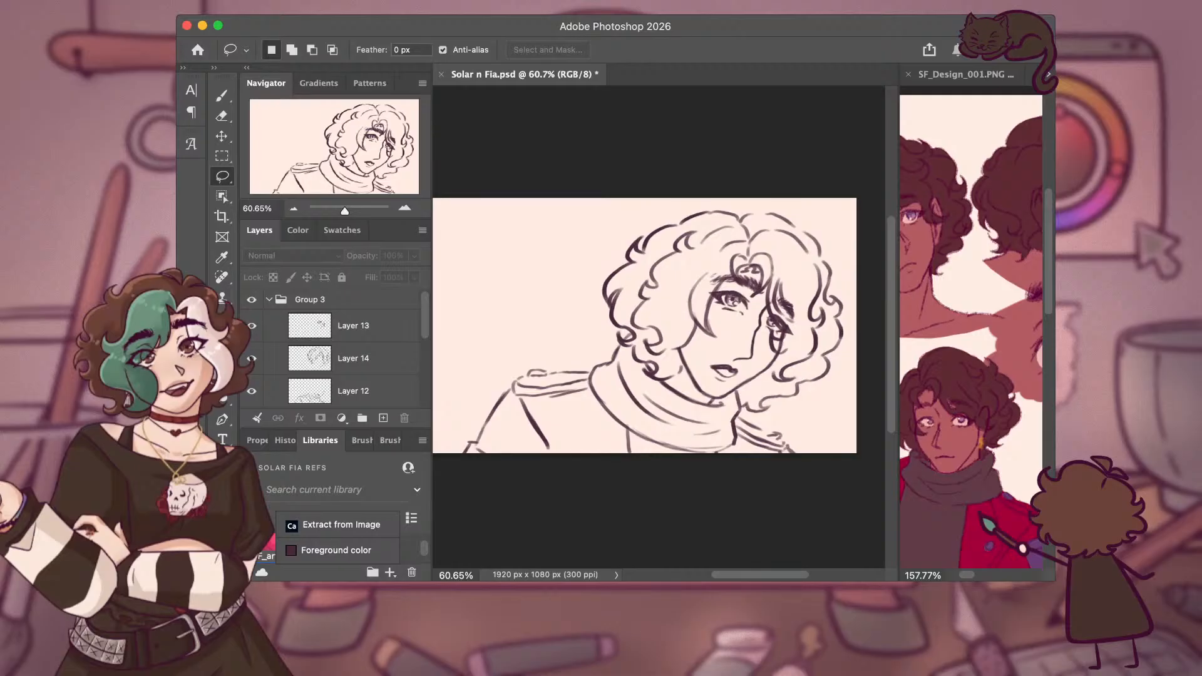
pyautogui.moveTo(890, 426); pyautogui.dragTo(881, 403)
pyautogui.moveTo(775, 574)
pyautogui.mouseDown()
pyautogui.moveTo(762, 571)
pyautogui.moveTo(803, 561)
pyautogui.moveTo(776, 570)
pyautogui.mouseUp()
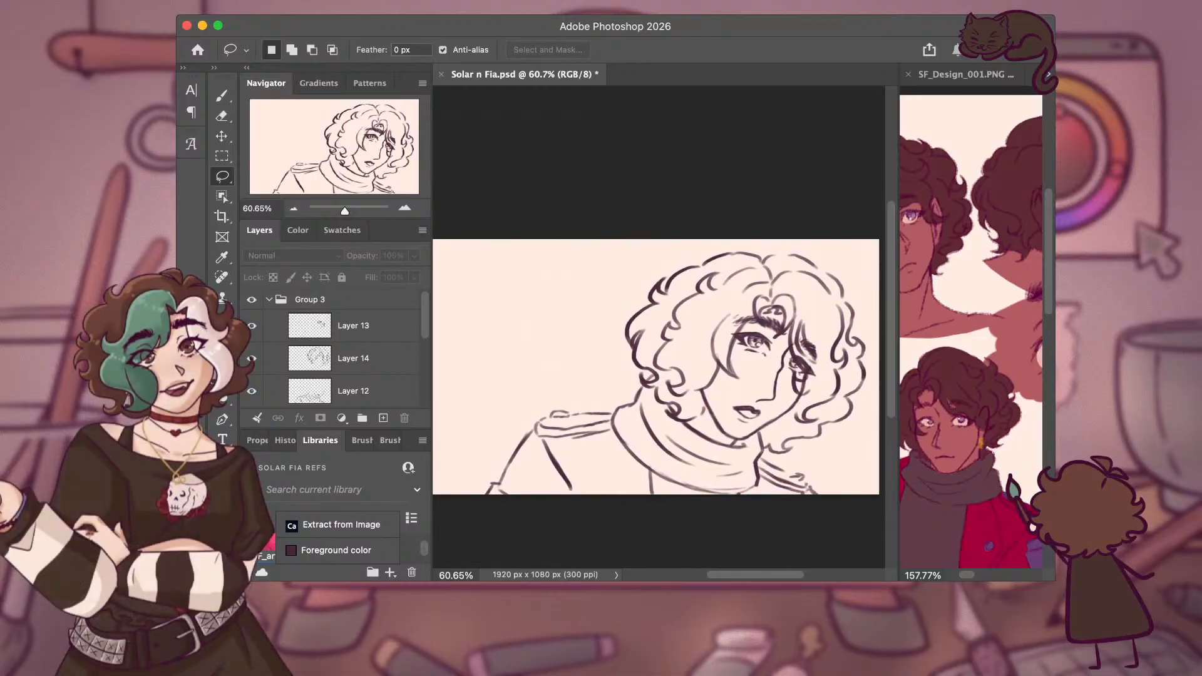
pyautogui.click(269, 299)
pyautogui.click(251, 299)
pyautogui.click(251, 319)
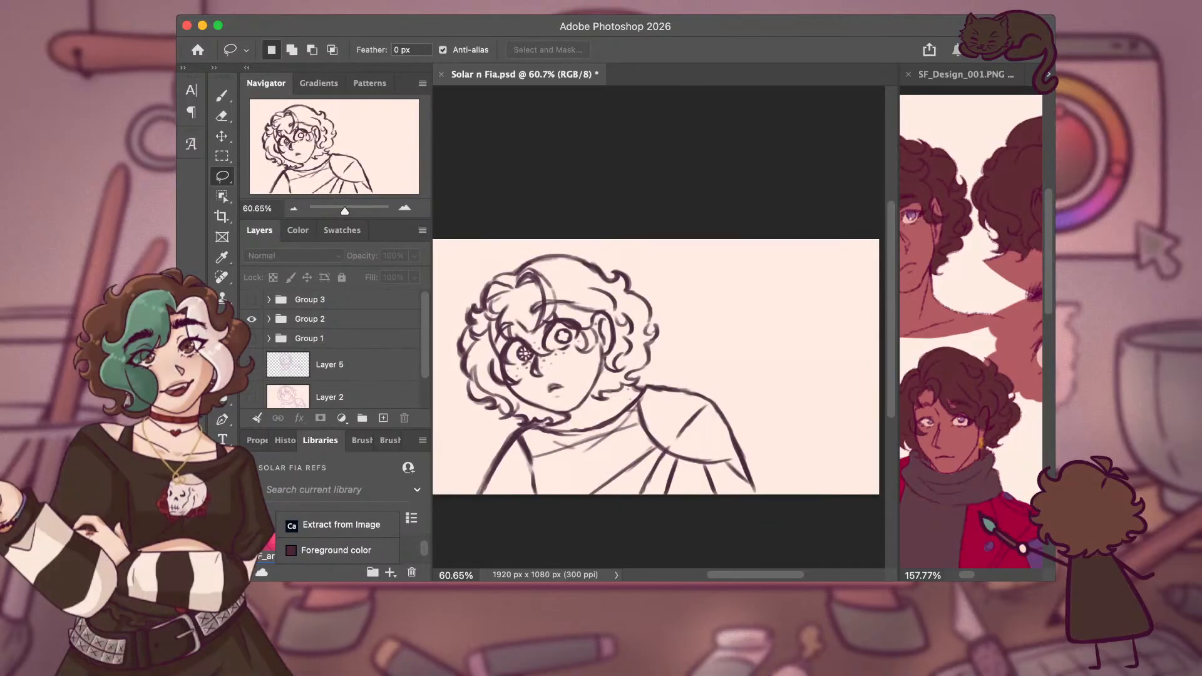
pyautogui.click(251, 319)
pyautogui.click(251, 339)
pyautogui.click(251, 338)
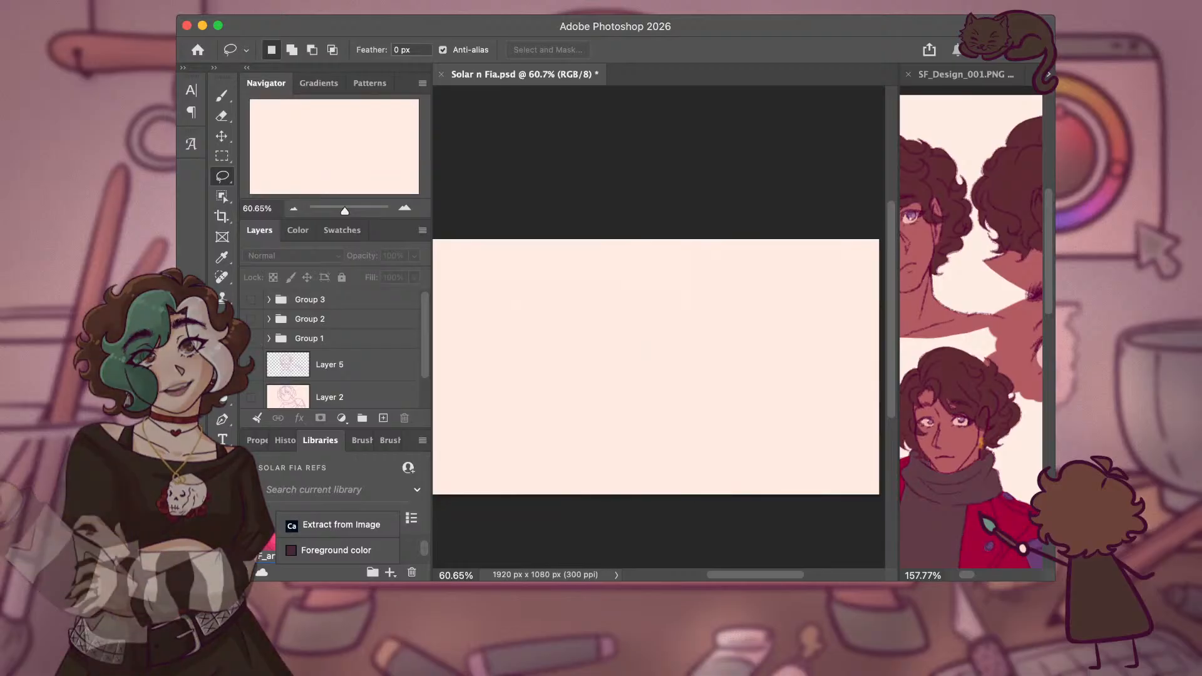
pyautogui.click(251, 318)
pyautogui.click(252, 318)
pyautogui.click(251, 299)
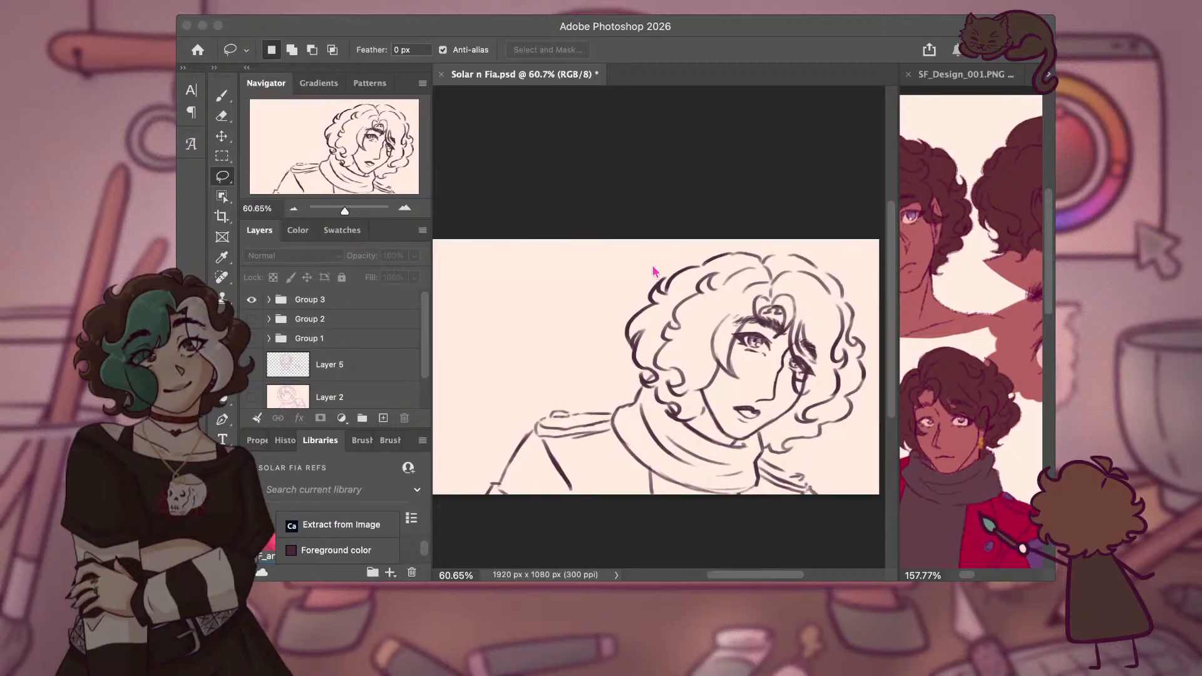
# Widen the drawing's view slightly beside the reference image, expand Group 3, and make Layer 13 active for the Brush tool.
pyautogui.hscroll(-3, 658, 366)
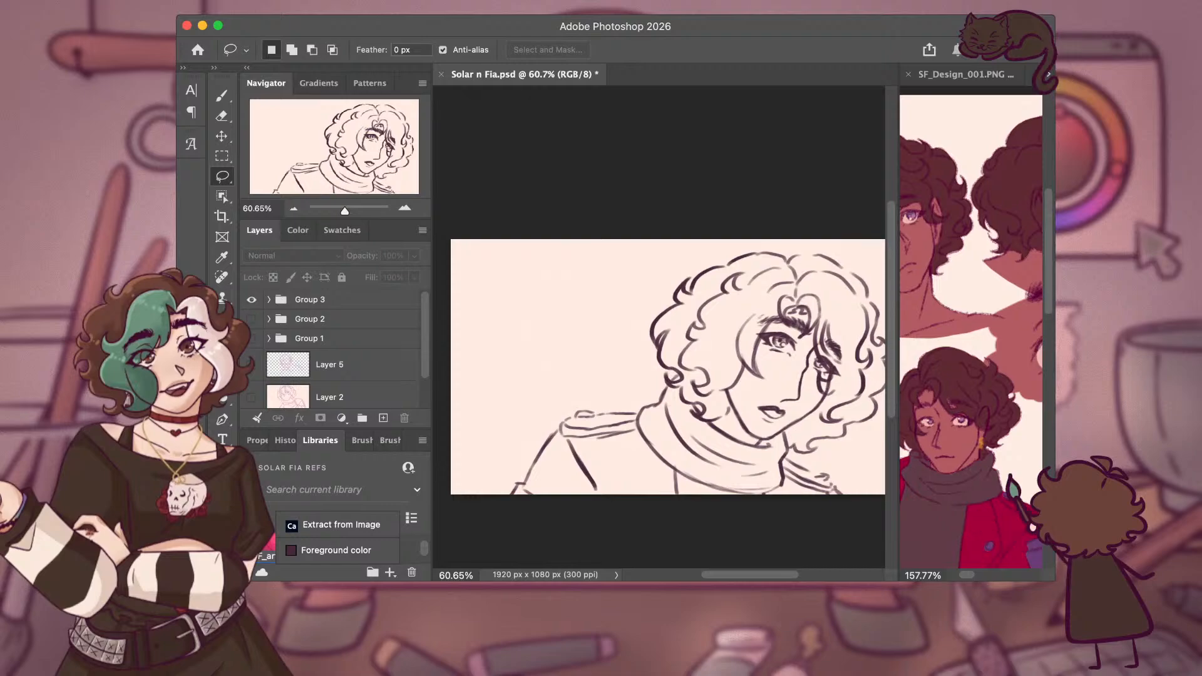
pyautogui.hscroll(3, 786, 581)
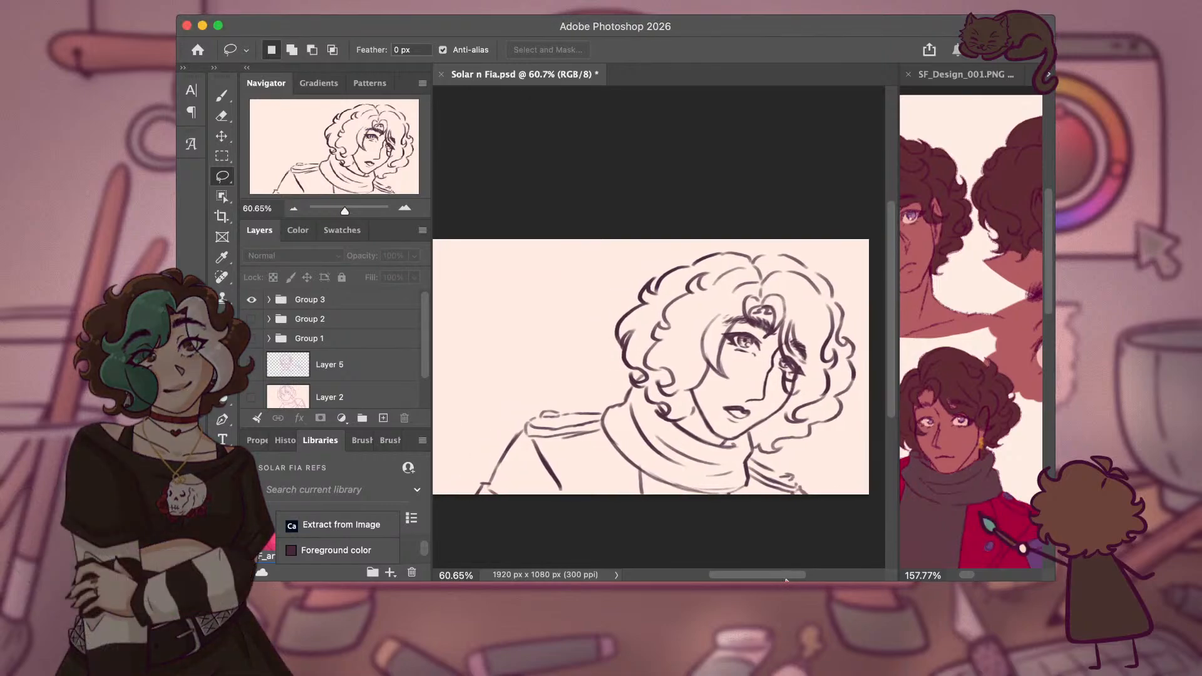
pyautogui.hscroll(-2, 786, 581)
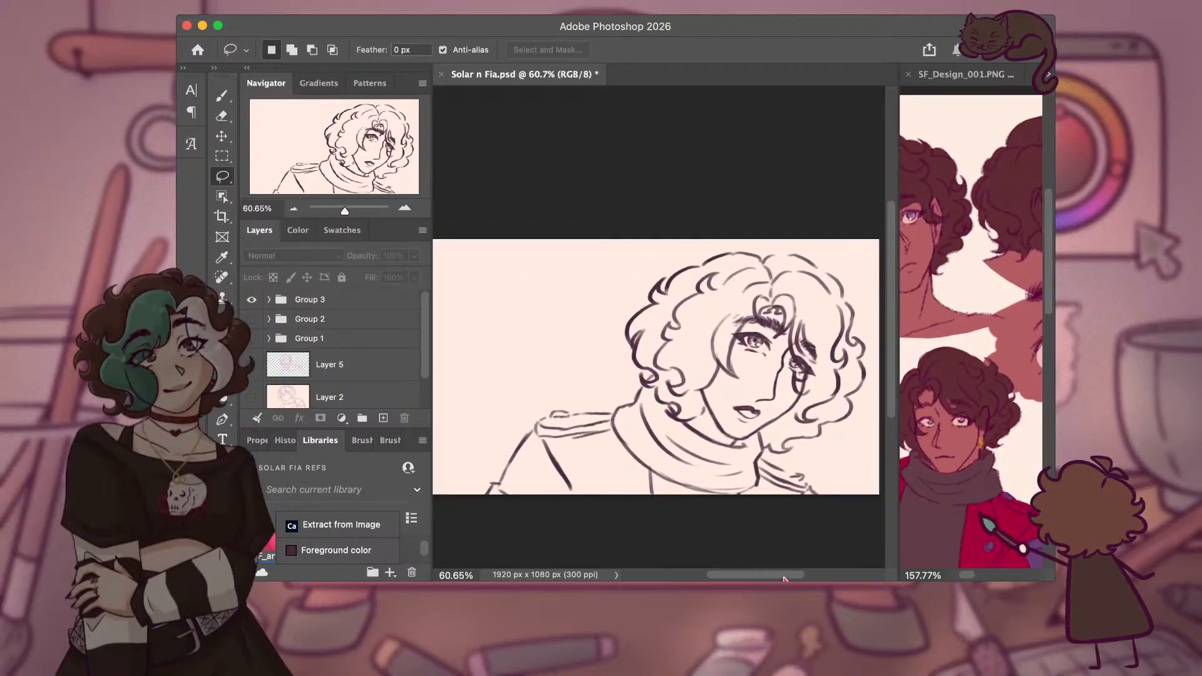
pyautogui.hscroll(-1, 785, 580)
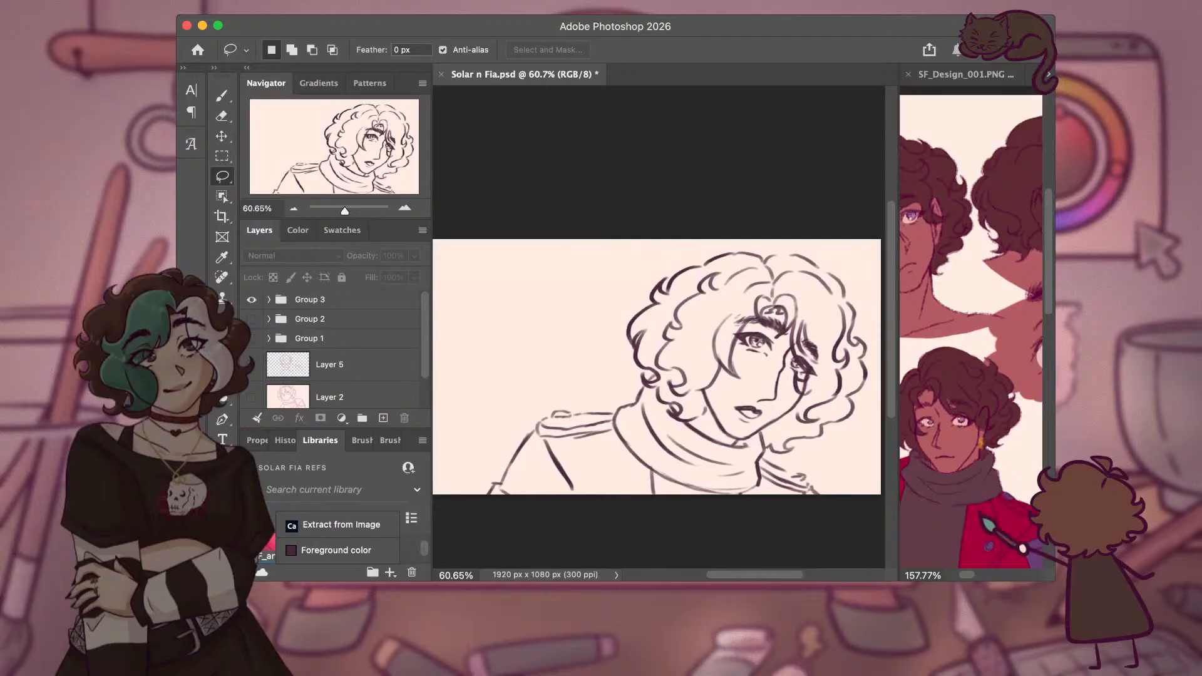
pyautogui.moveTo(895, 325); pyautogui.dragTo(899, 414)
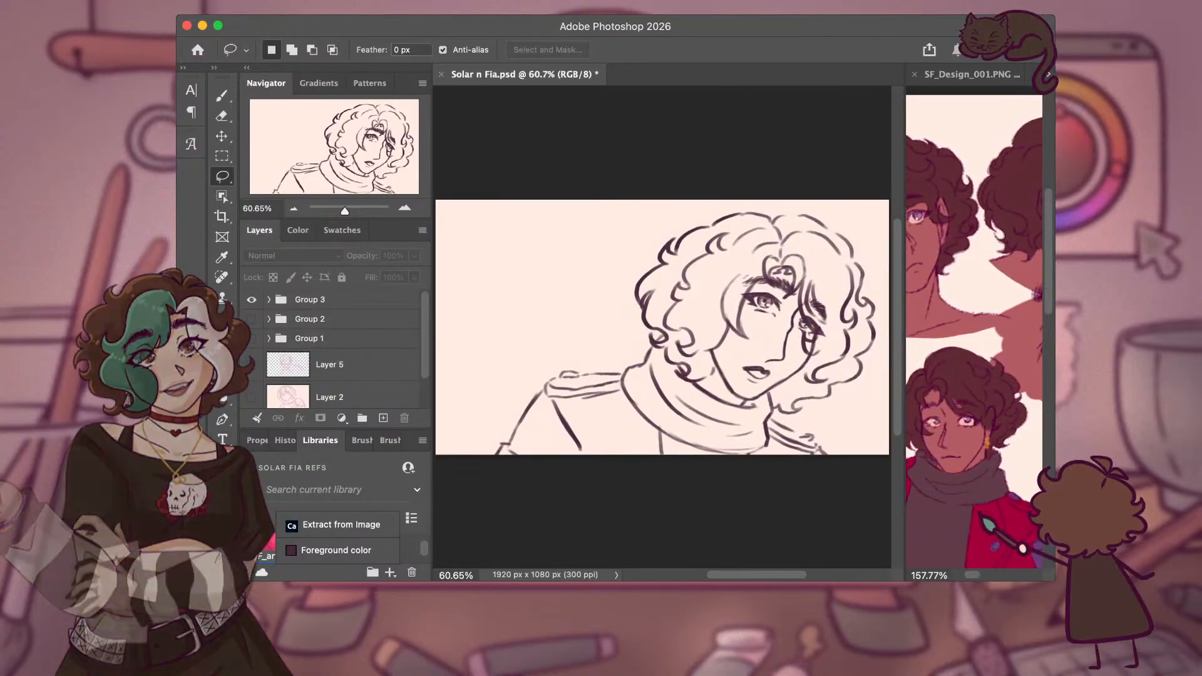
pyautogui.press('b')
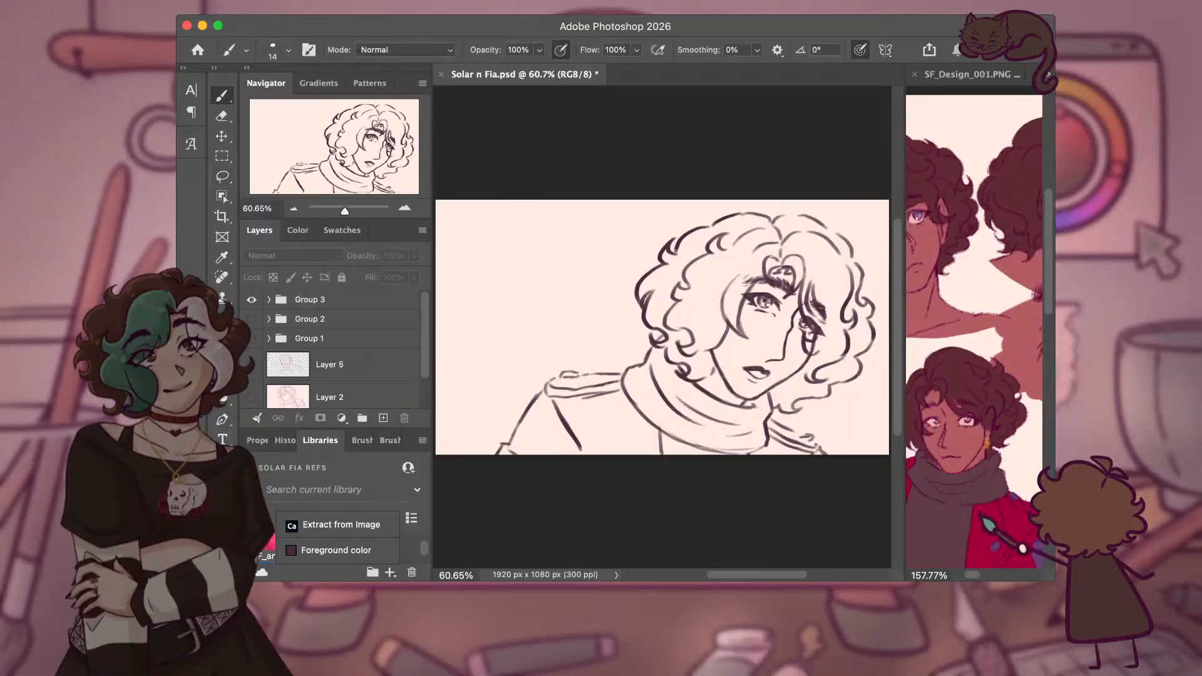
pyautogui.click(764, 318)
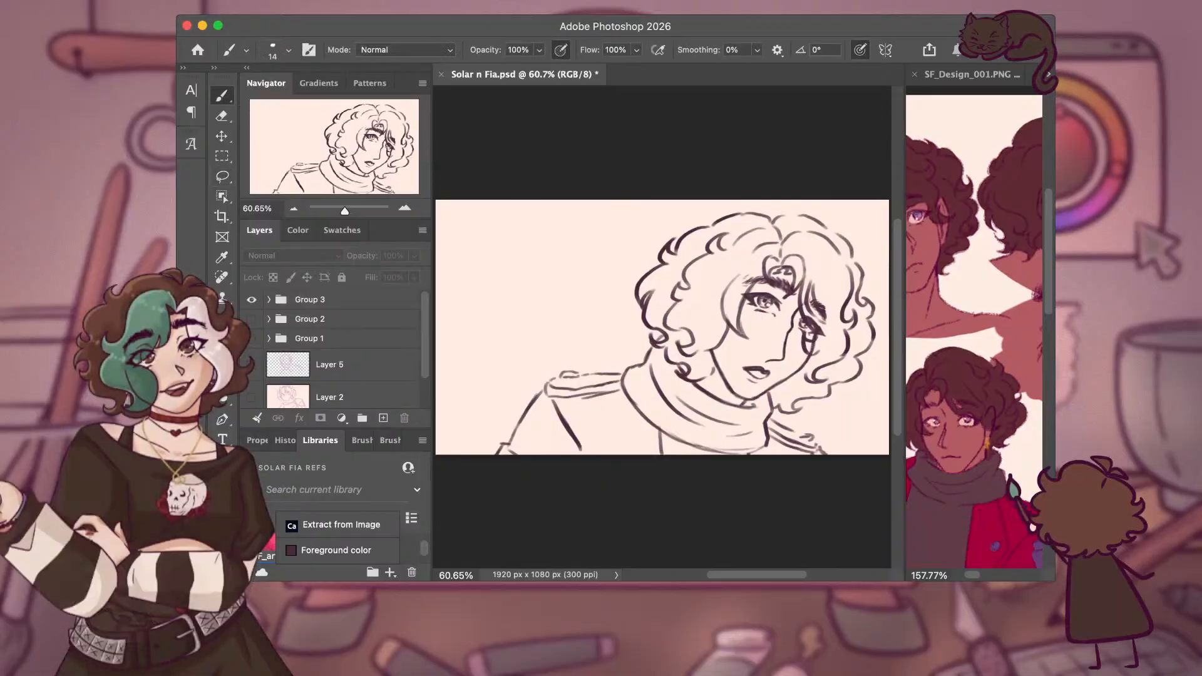
pyautogui.click(269, 300)
pyautogui.click(354, 326)
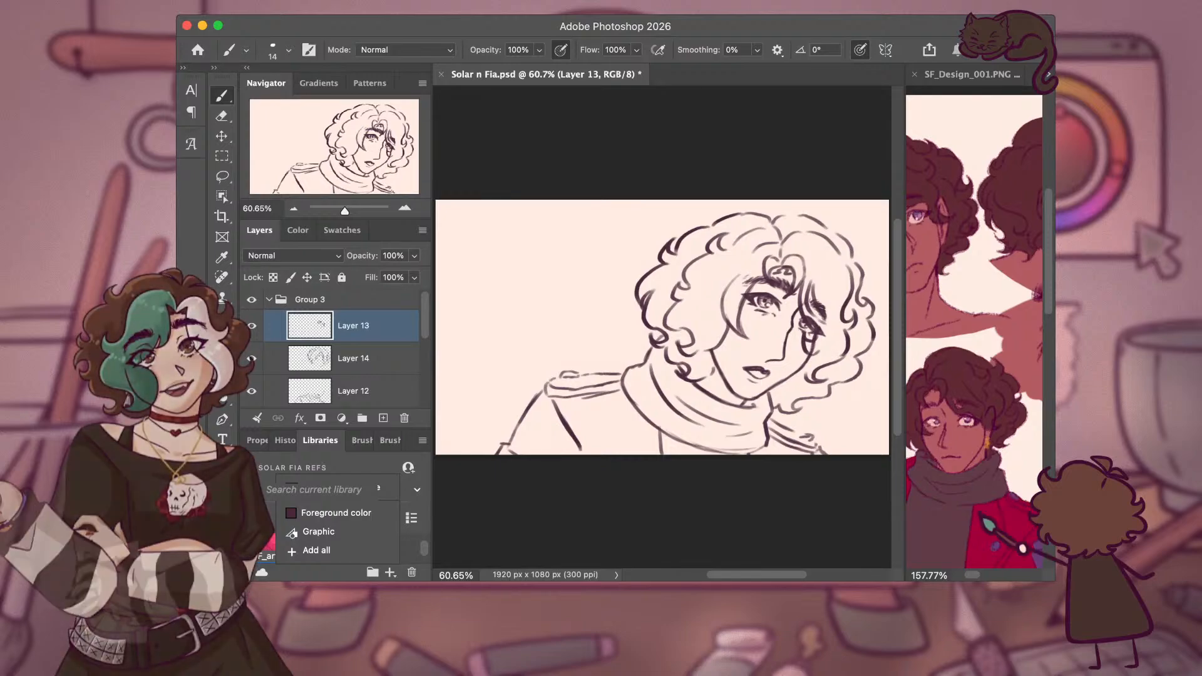
# Collapse Group 3 and repeatedly alternate the visibility of Groups 3, 2 and 1 to compare the character drawings at reduced size.
pyautogui.moveTo(344, 210); pyautogui.dragTo(342, 212)
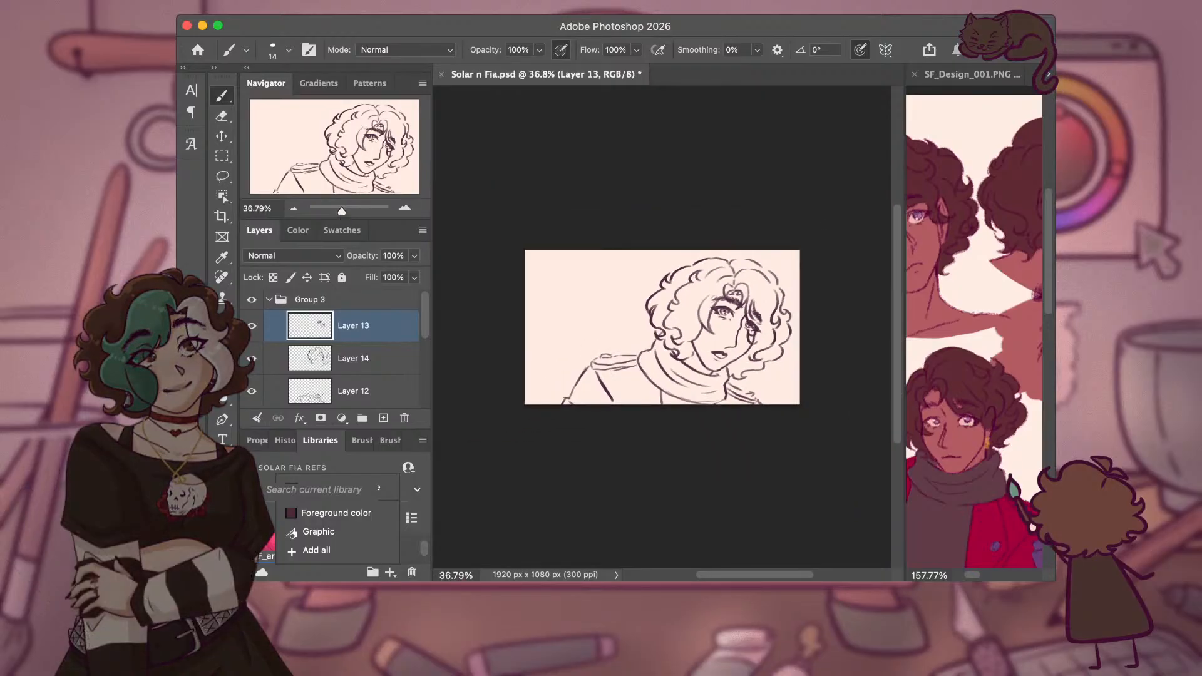
pyautogui.click(251, 299)
pyautogui.click(269, 299)
pyautogui.click(251, 319)
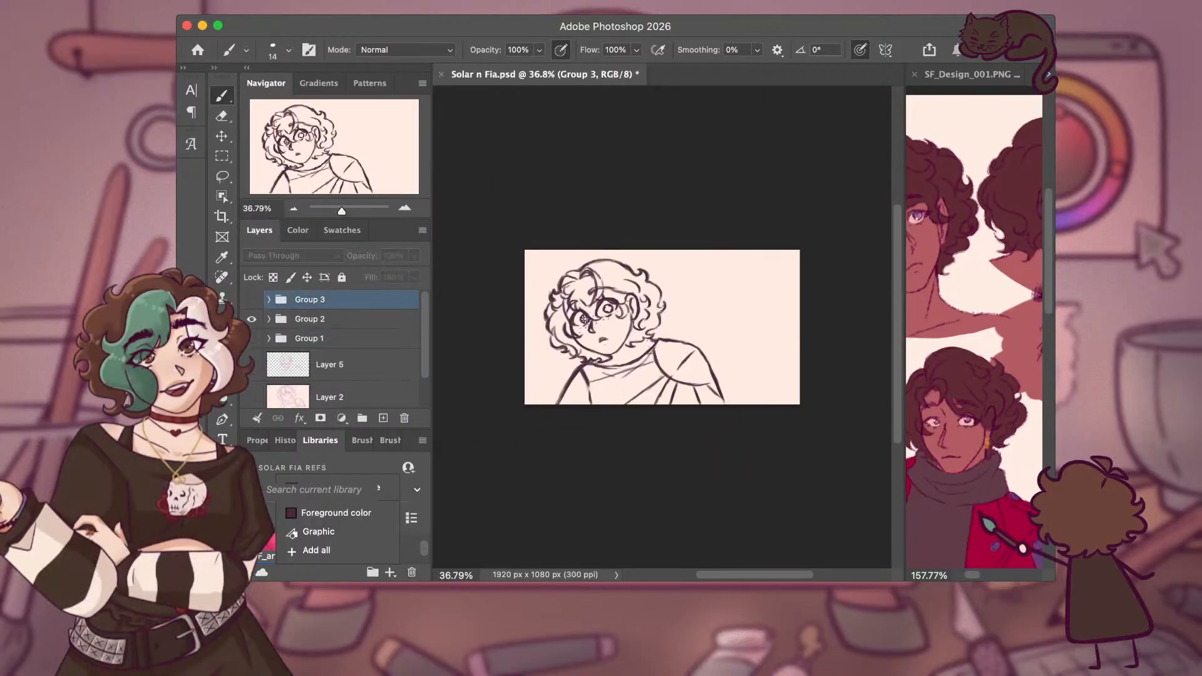
pyautogui.click(251, 319)
pyautogui.click(251, 339)
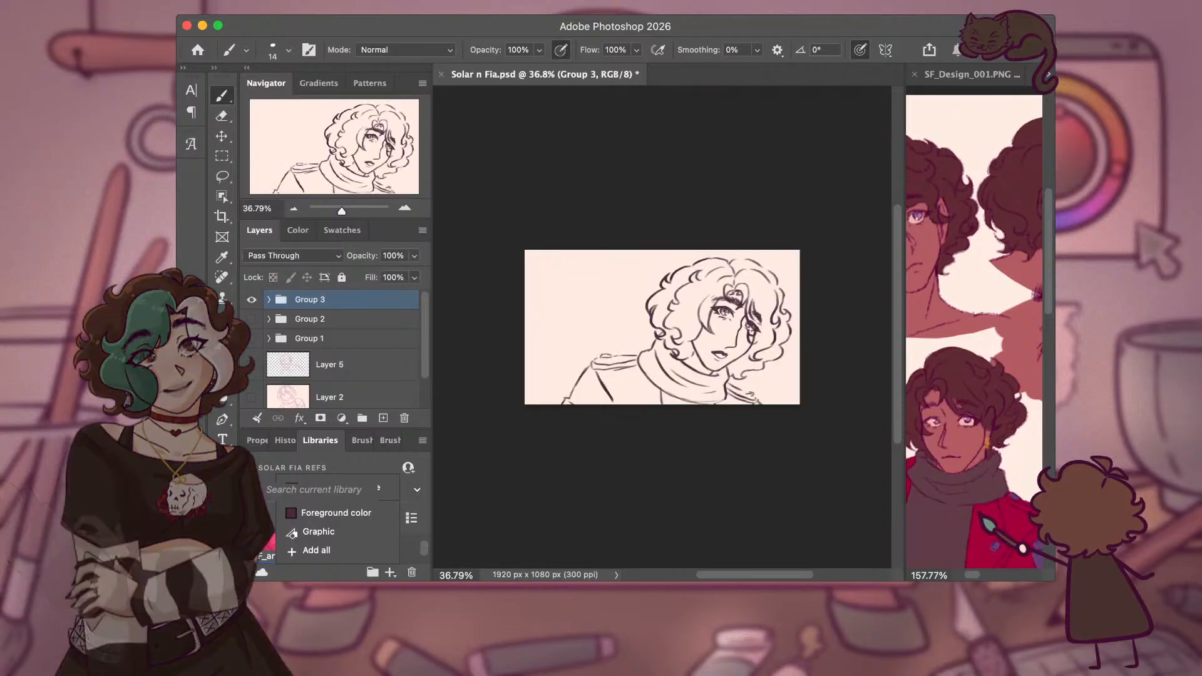
pyautogui.click(251, 338)
pyautogui.click(252, 299)
pyautogui.click(251, 299)
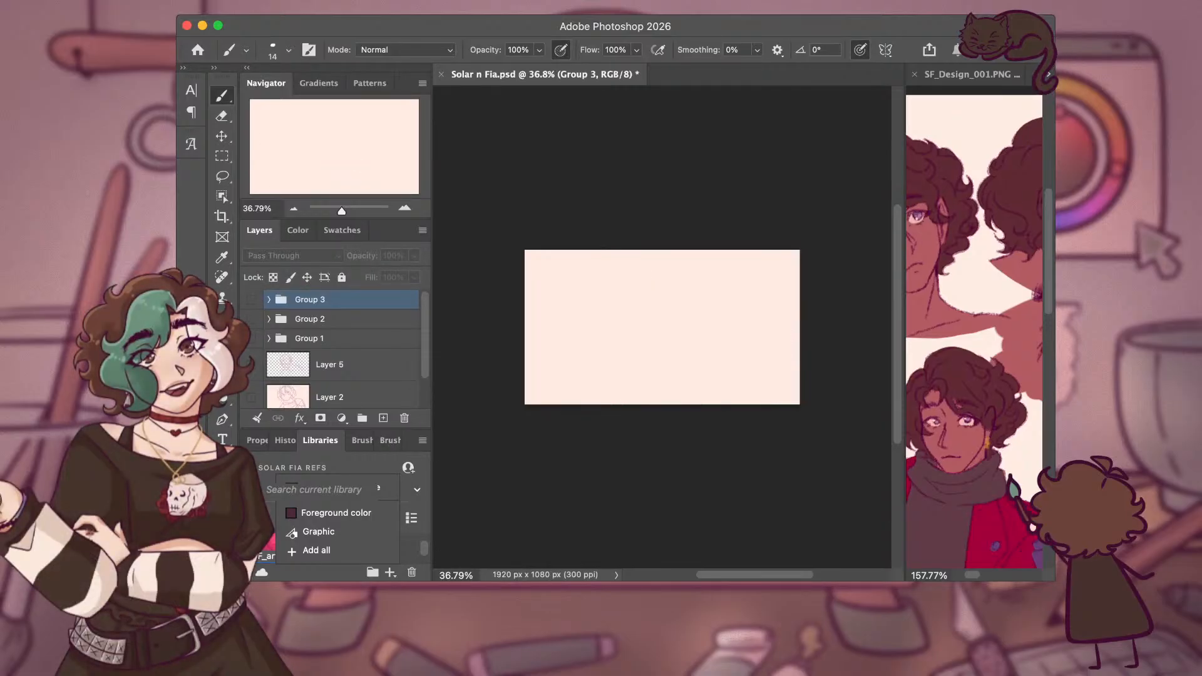
pyautogui.click(251, 299)
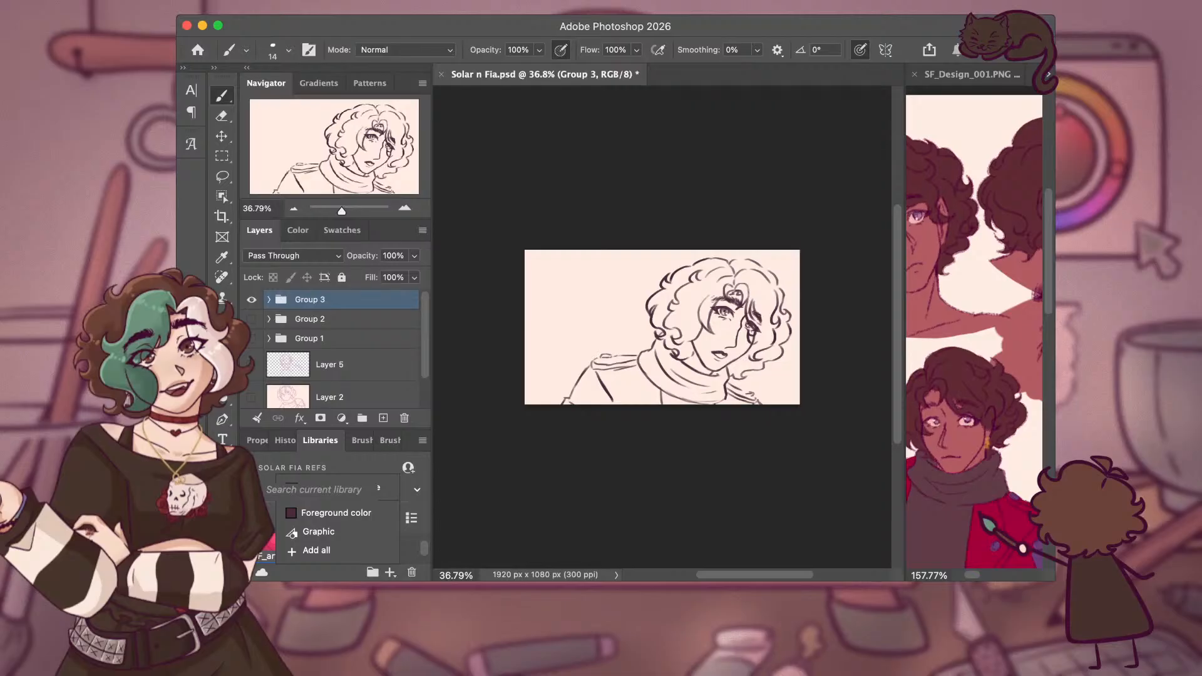
pyautogui.click(252, 299)
pyautogui.click(251, 319)
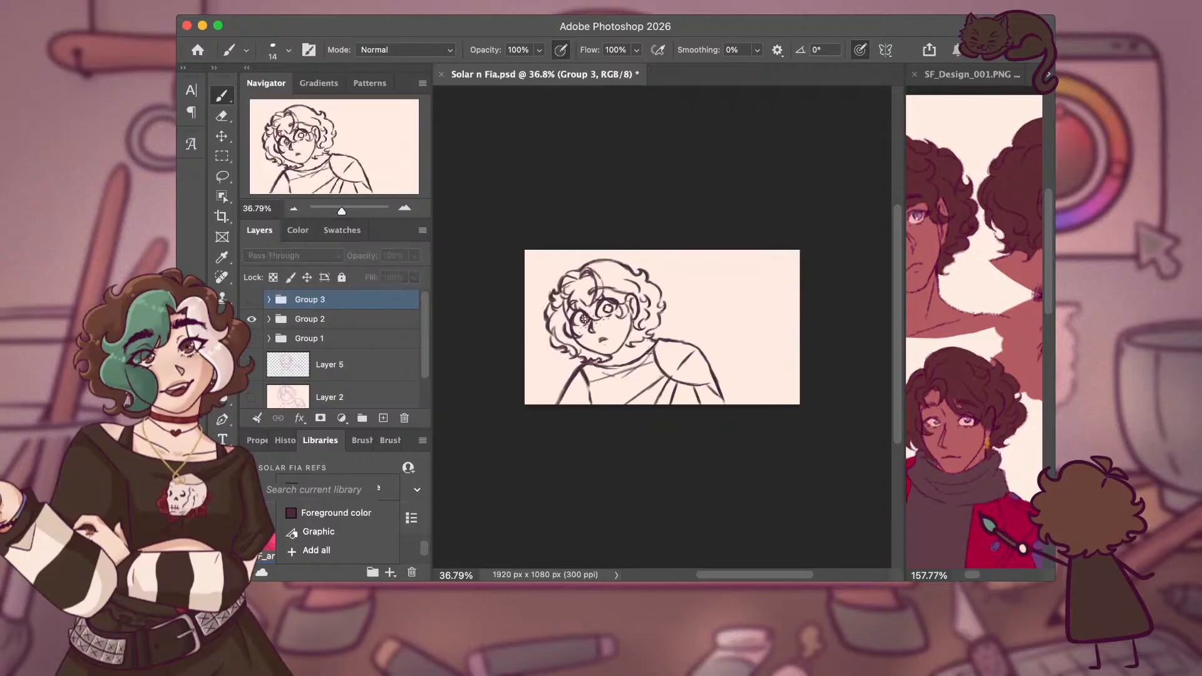
pyautogui.click(251, 319)
pyautogui.click(251, 299)
pyautogui.click(251, 299)
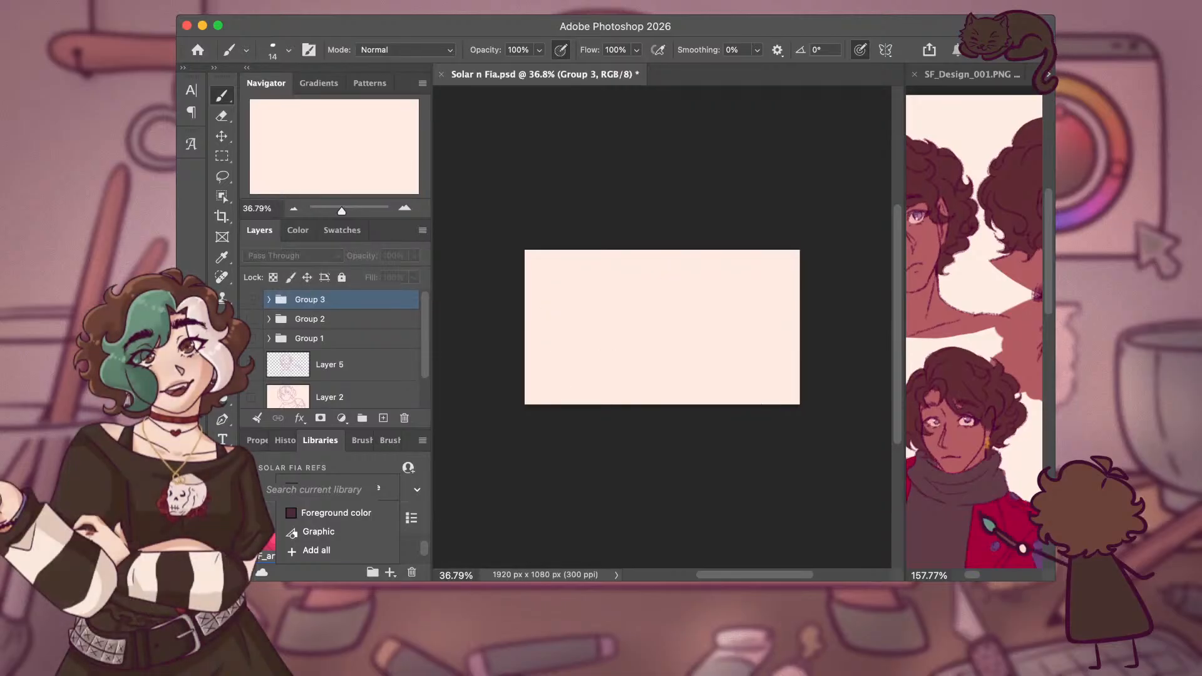
pyautogui.click(252, 319)
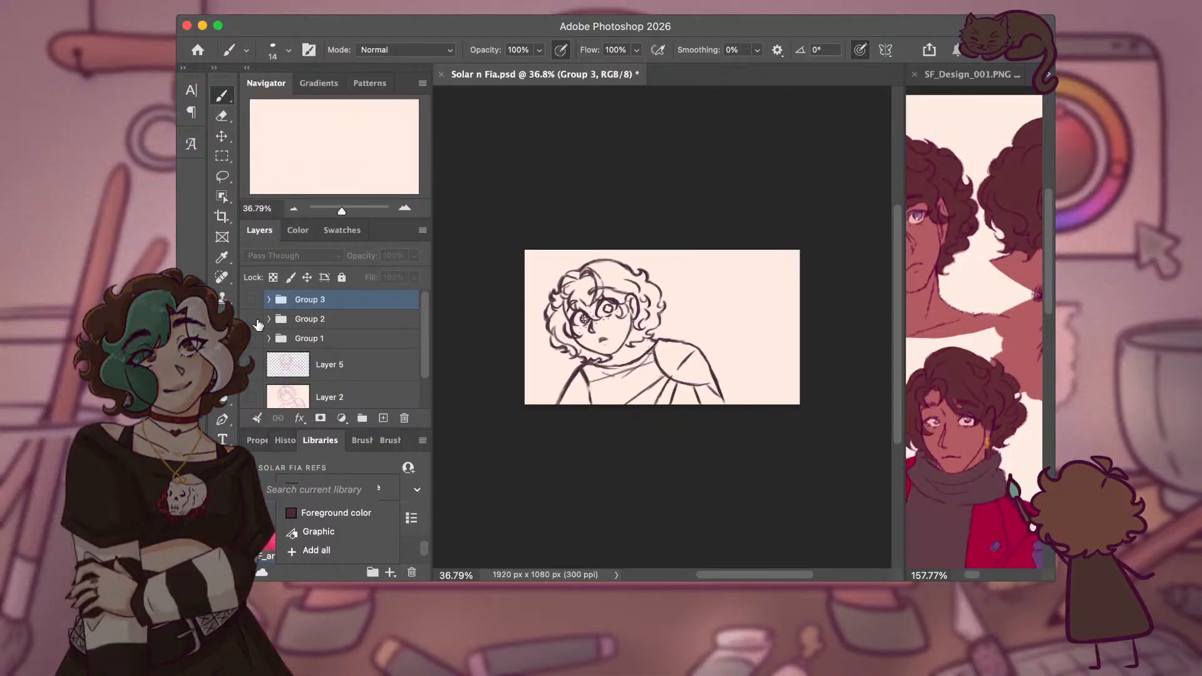
pyautogui.click(252, 320)
pyautogui.click(251, 299)
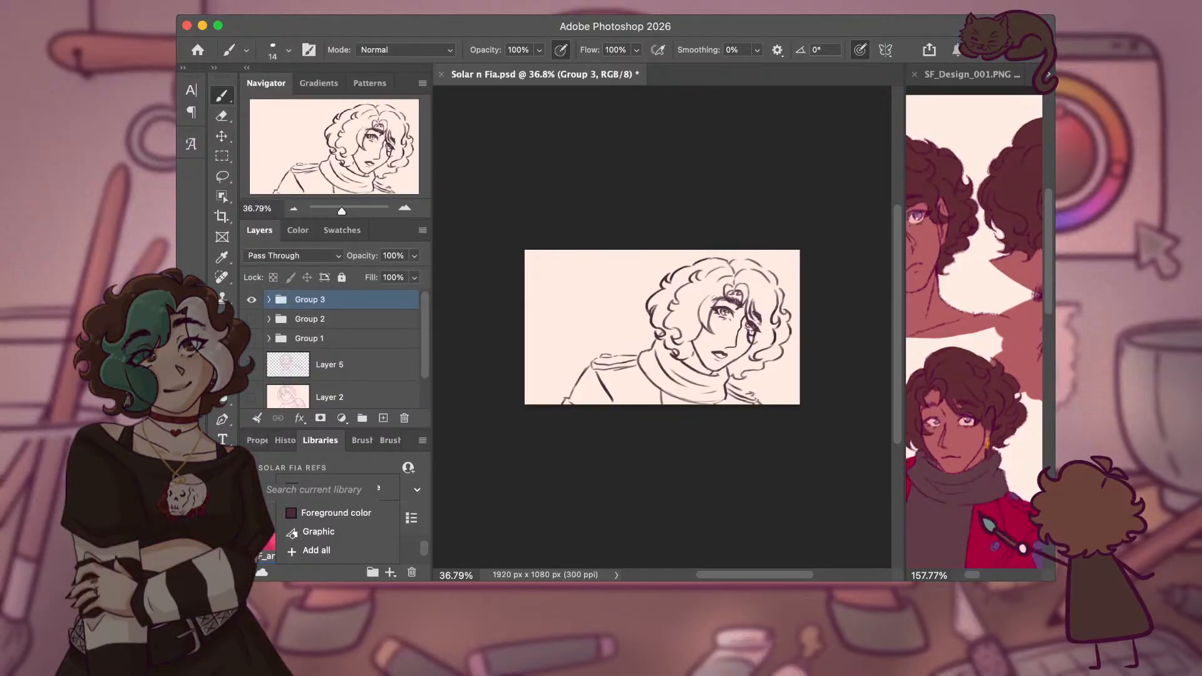
pyautogui.click(251, 299)
pyautogui.click(251, 319)
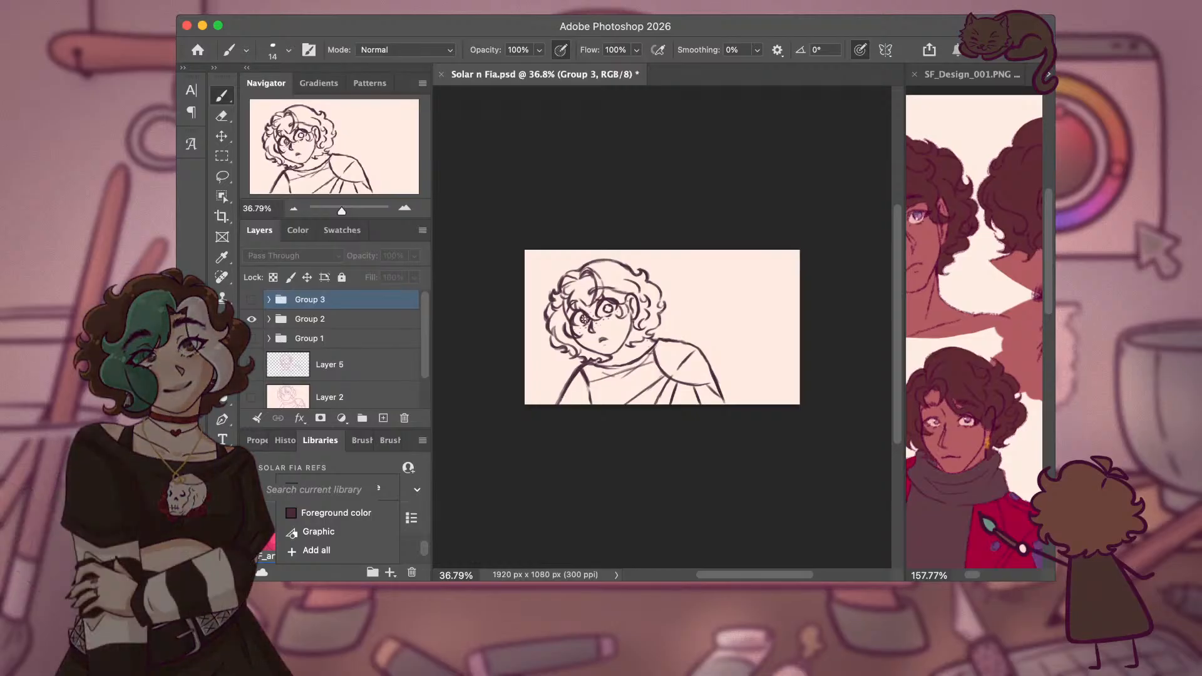